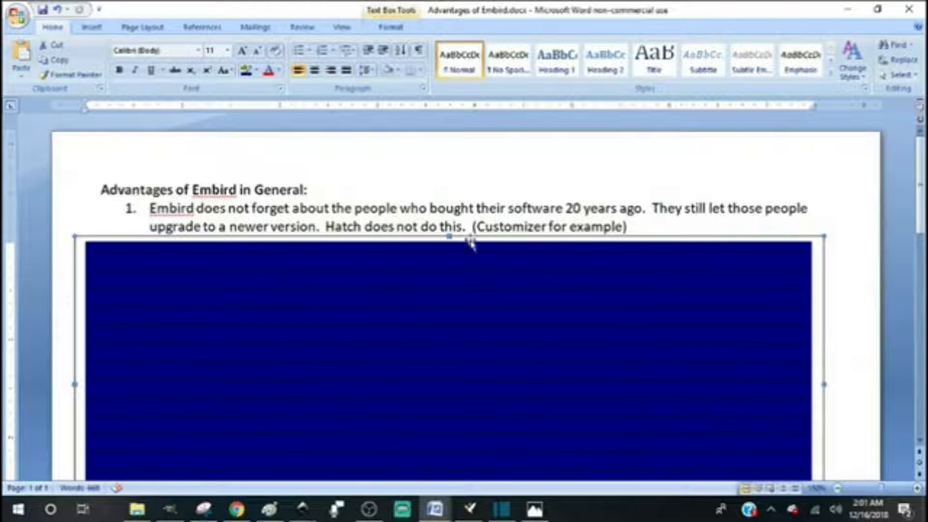
# - Move the blue cover box down the document to uncover the second list item and the start of the third
pyautogui.moveTo(470, 242); pyautogui.dragTo(479, 278)
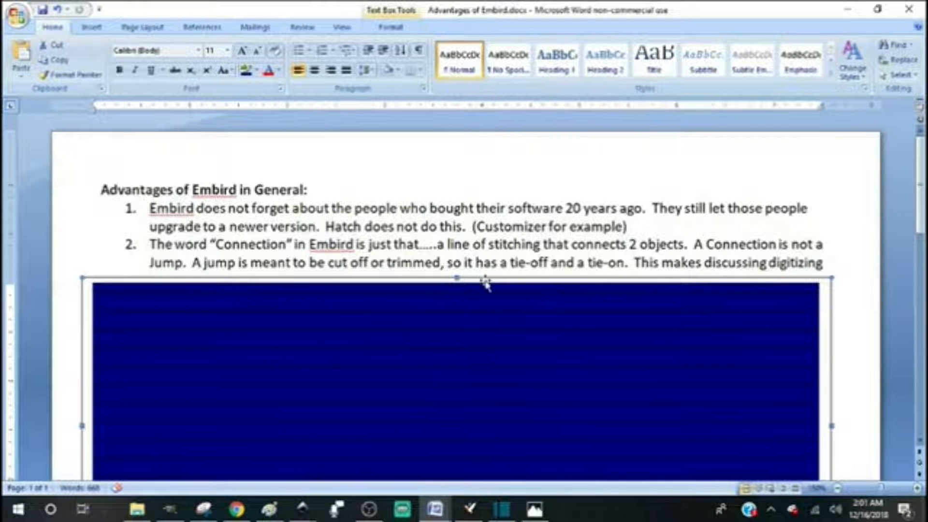
pyautogui.moveTo(489, 279); pyautogui.dragTo(497, 305)
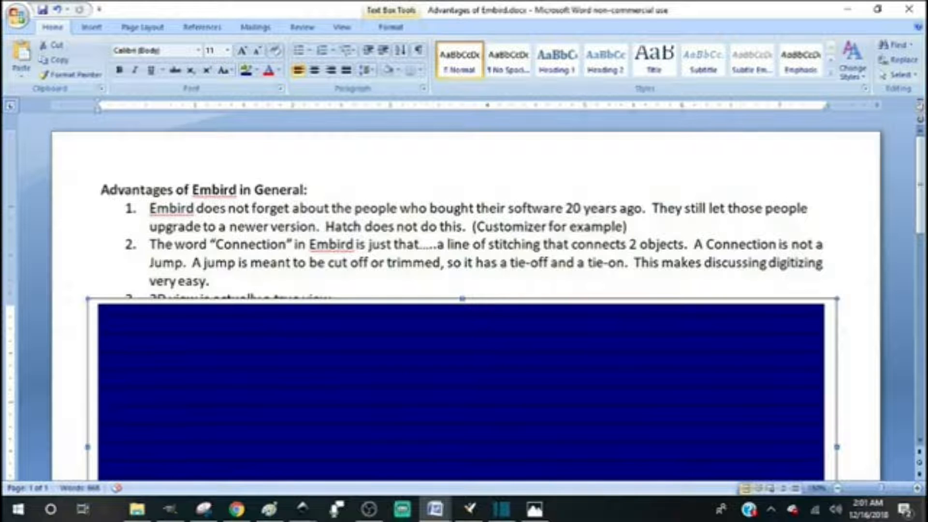
# - Switch to Embird Editor and examine the first lines of the gray lettering up close in the 3D view
pyautogui.click(474, 518)
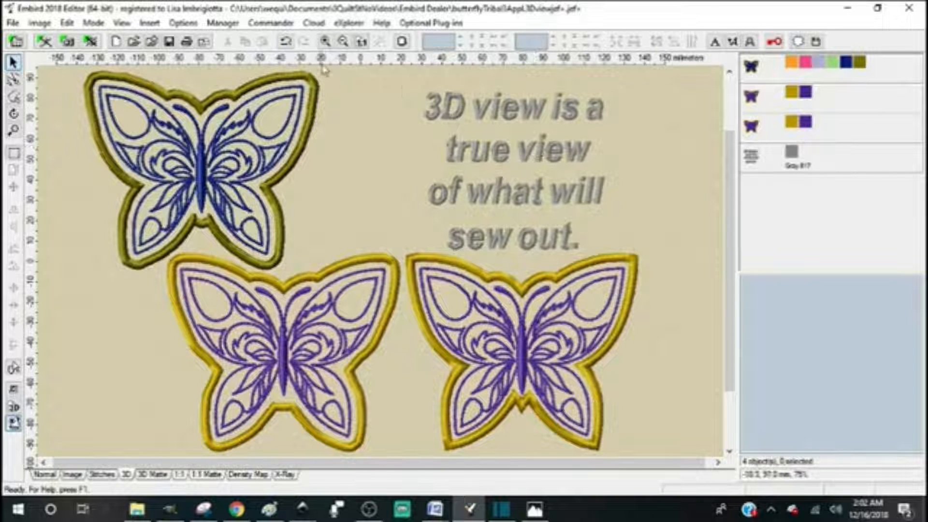
pyautogui.click(325, 41)
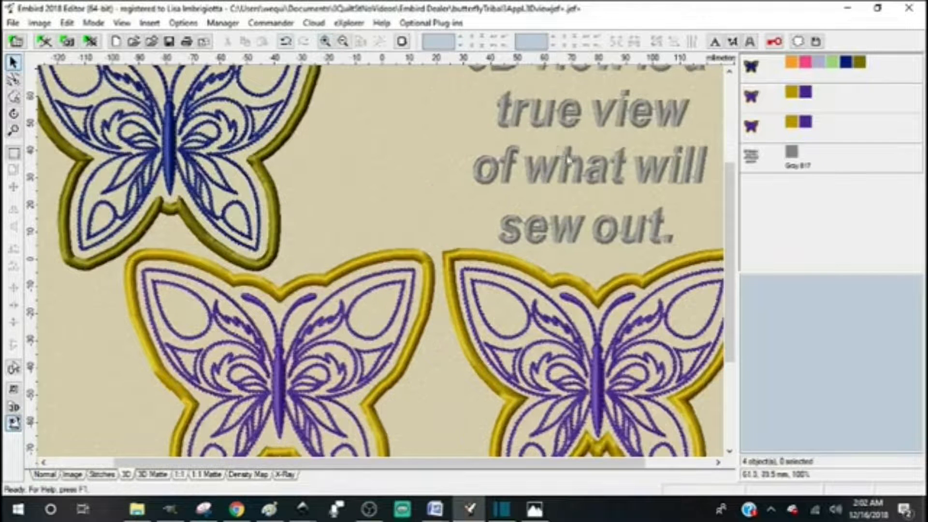
pyautogui.moveTo(730, 196); pyautogui.dragTo(725, 143)
pyautogui.click(13, 130)
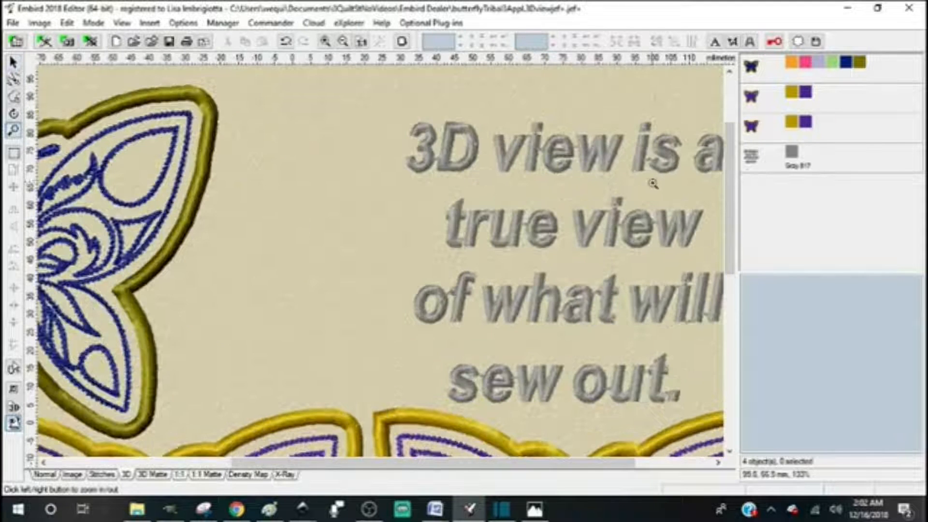
pyautogui.click(653, 184)
pyautogui.click(570, 202)
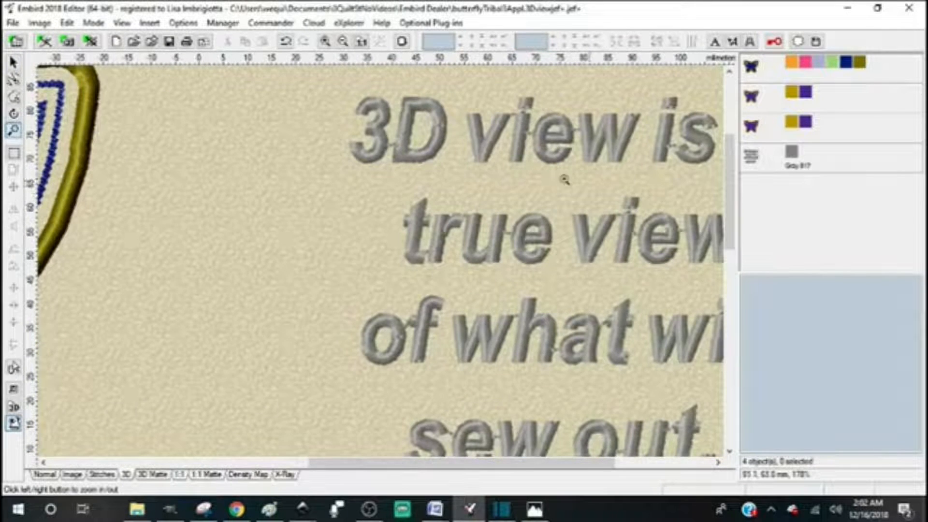
pyautogui.click(615, 182)
pyautogui.click(514, 165)
pyautogui.moveTo(730, 189); pyautogui.dragTo(730, 172)
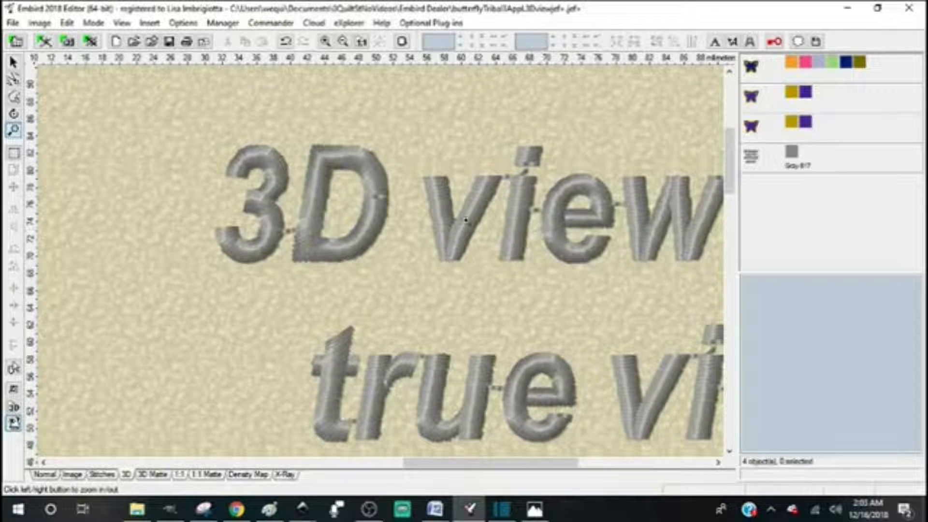
# - Examine the satin stitches of the "e" in "view" and its connections to the neighbouring letters in 3D
pyautogui.click(13, 136)
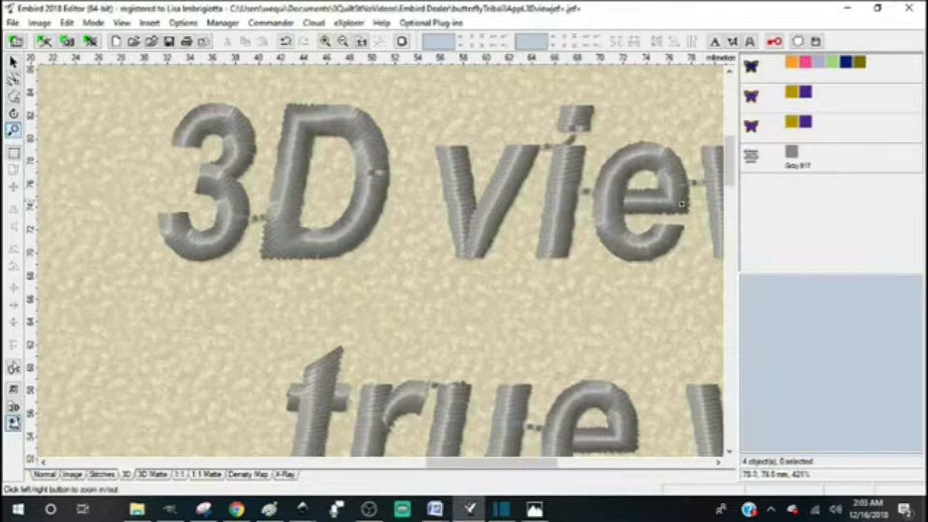
pyautogui.click(697, 197)
pyautogui.click(697, 197)
pyautogui.click(698, 198)
pyautogui.click(698, 197)
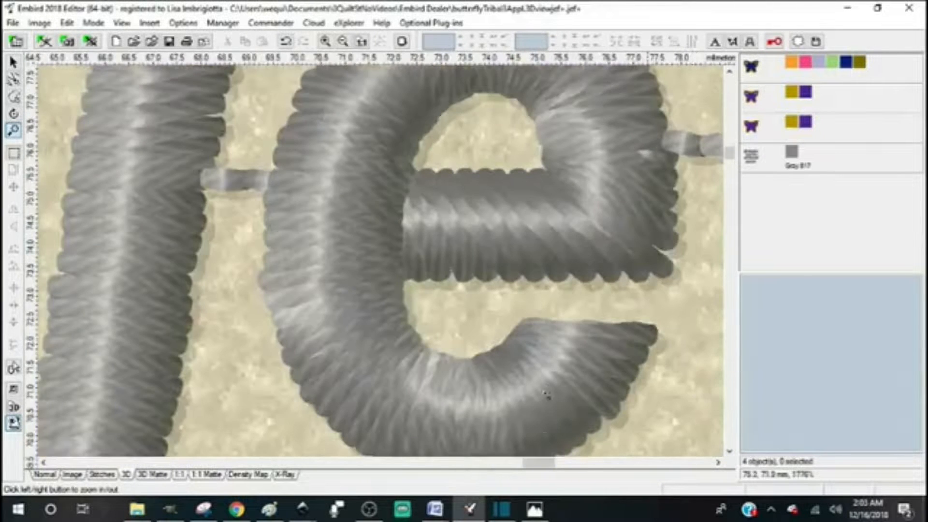
pyautogui.moveTo(541, 463); pyautogui.dragTo(547, 463)
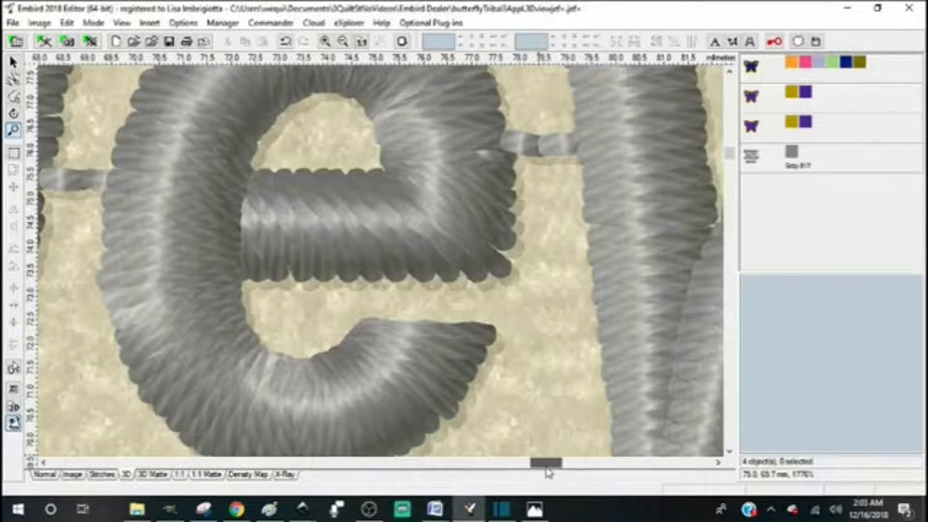
pyautogui.moveTo(730, 152); pyautogui.dragTo(730, 147)
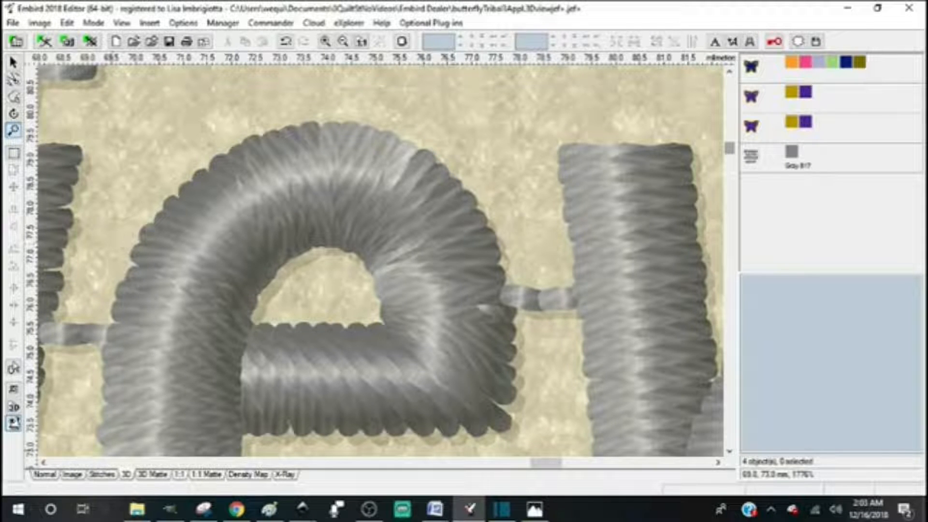
# - Show the design as stitches, isolate the area between the "e" and "w" for point editing, try to move a connection point, and undo it
pyautogui.click(101, 477)
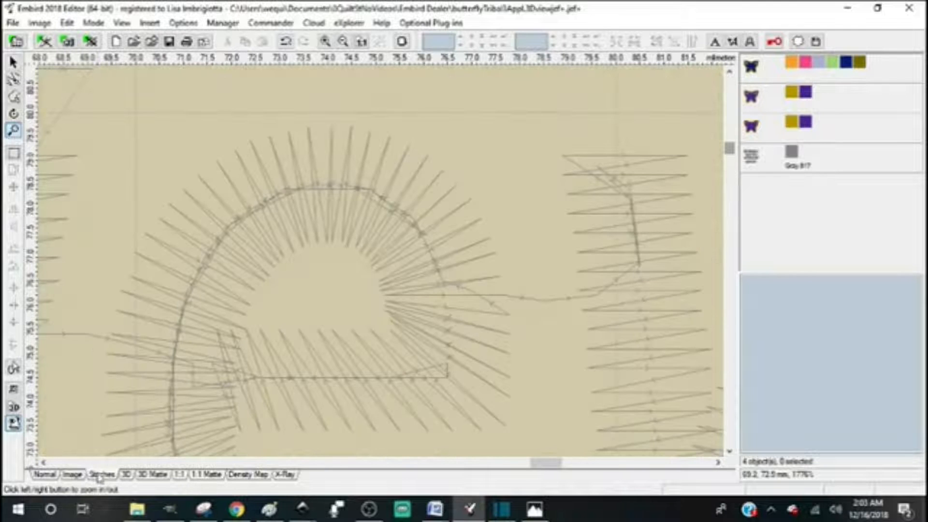
pyautogui.click(14, 81)
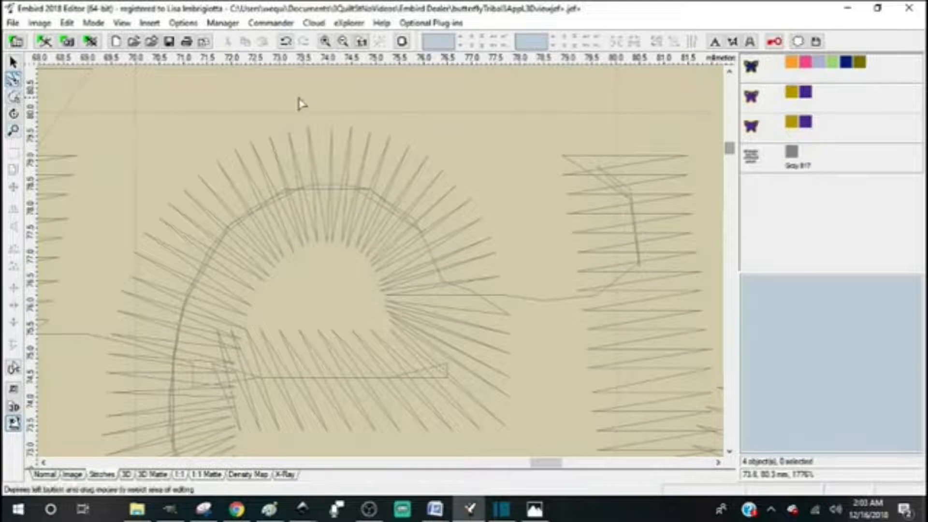
pyautogui.moveTo(296, 100); pyautogui.dragTo(679, 410)
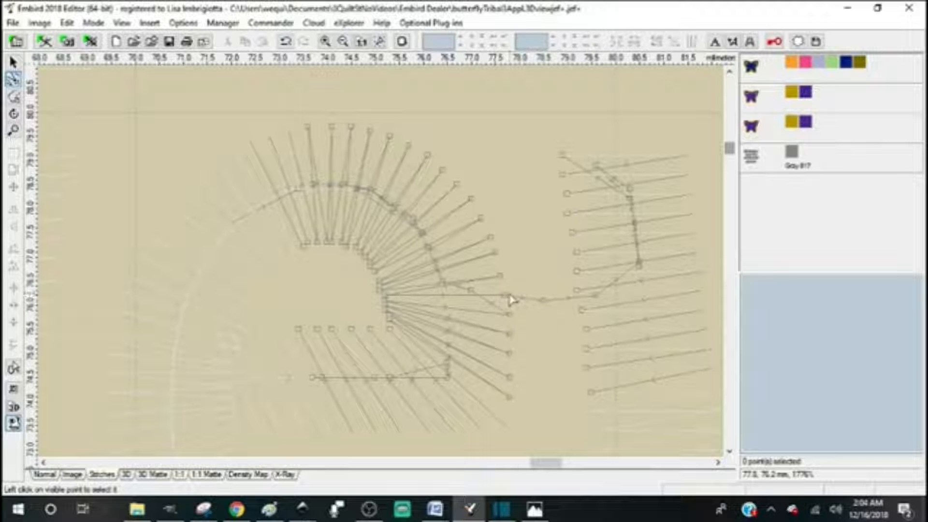
pyautogui.moveTo(505, 300)
pyautogui.mouseDown()
pyautogui.moveTo(514, 322)
pyautogui.moveTo(505, 296)
pyautogui.moveTo(546, 277)
pyautogui.moveTo(549, 300)
pyautogui.moveTo(505, 311)
pyautogui.moveTo(508, 296)
pyautogui.mouseUp()
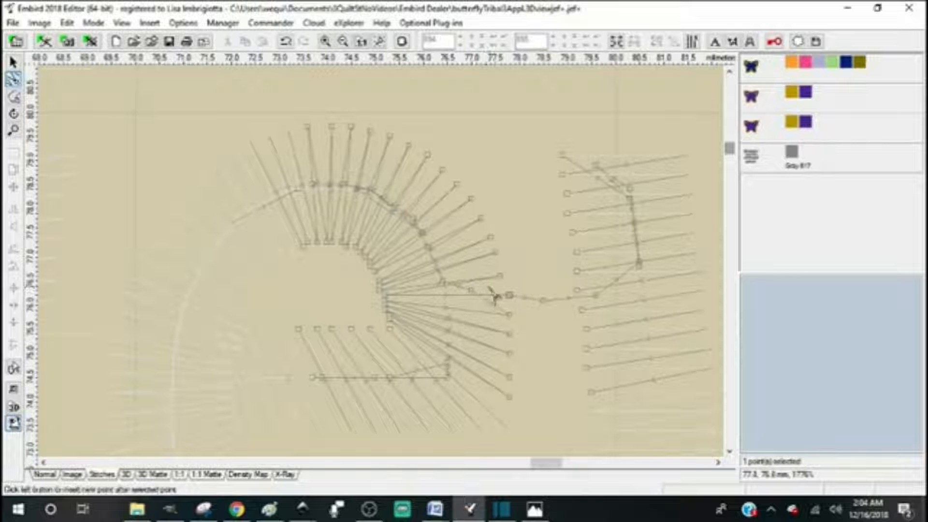
pyautogui.hotkey('ctrl', 'z')
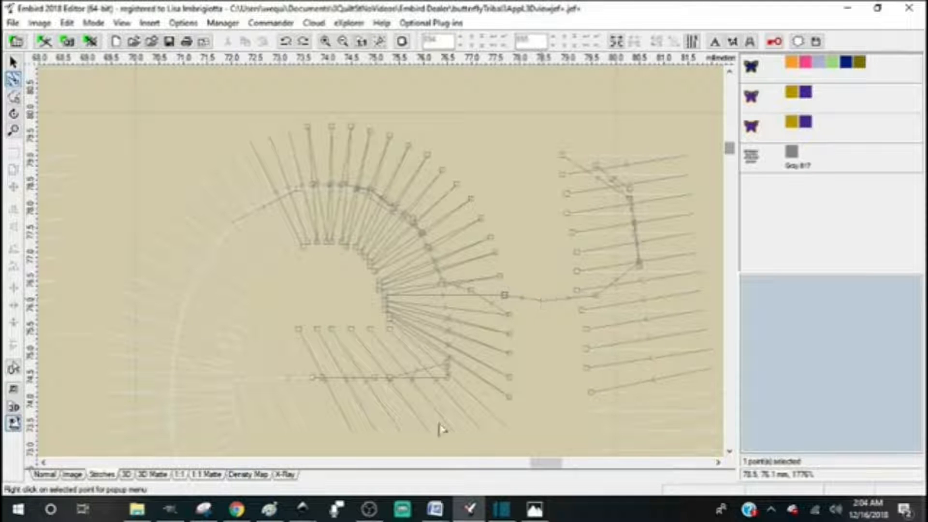
# - Return to the 3D view and bring the lettering and all three butterflies into view
pyautogui.click(126, 474)
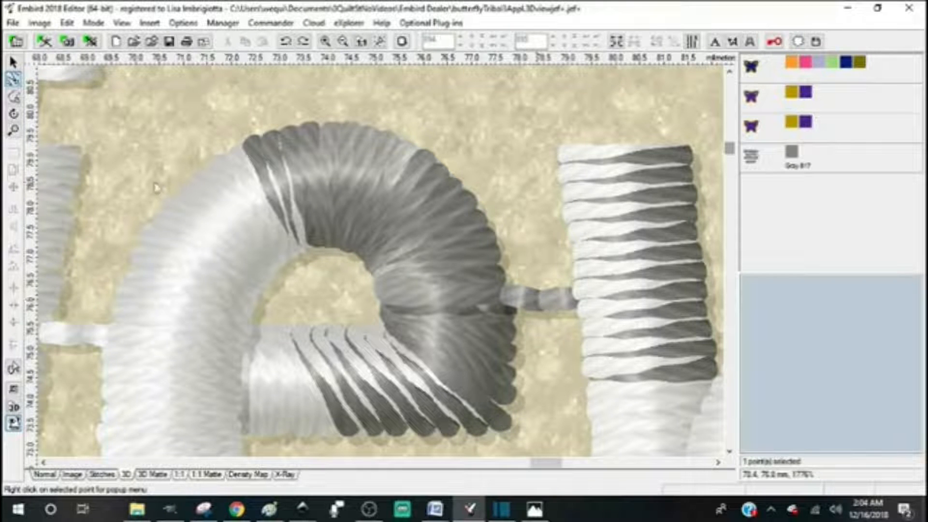
pyautogui.click(363, 42)
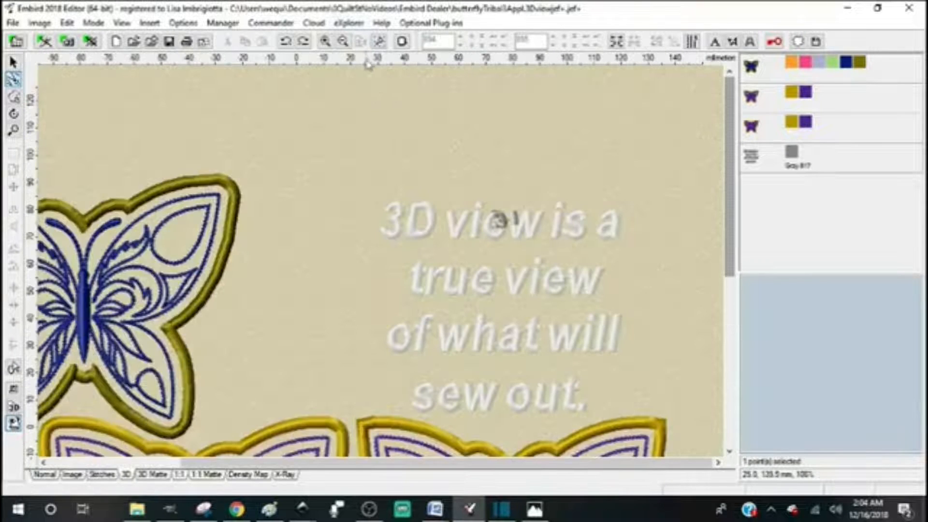
pyautogui.click(344, 42)
pyautogui.click(344, 42)
pyautogui.moveTo(730, 131); pyautogui.dragTo(730, 160)
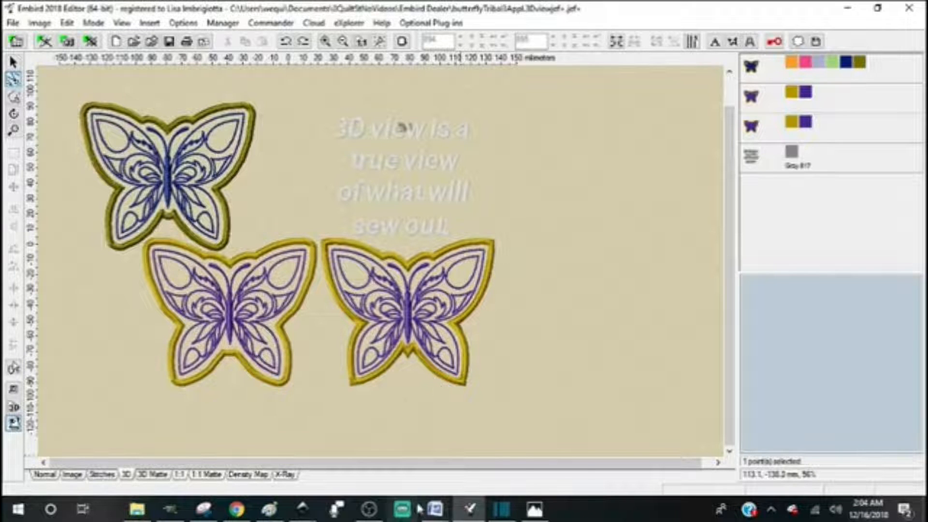
# - Check the Embird advantages list in the Word document and return to Embird Editor
pyautogui.moveTo(435, 509)
pyautogui.click(366, 432)
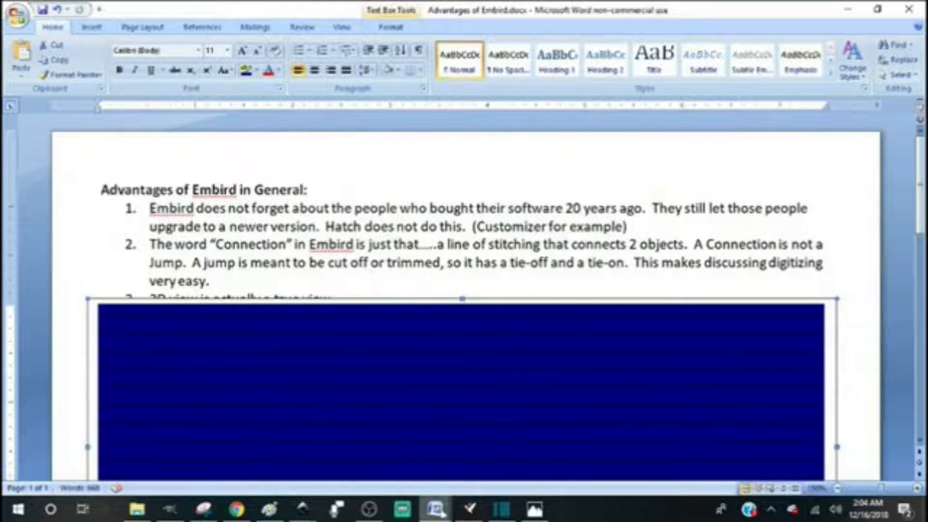
pyautogui.click(469, 510)
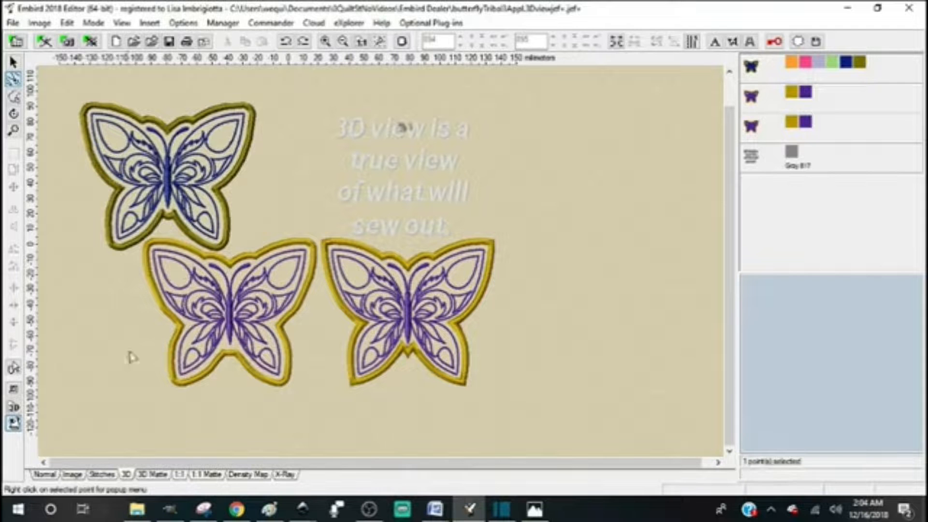
# - Leave point editing and inspect the 3D lettering up close, ending with all four lines of text framed
pyautogui.click(13, 63)
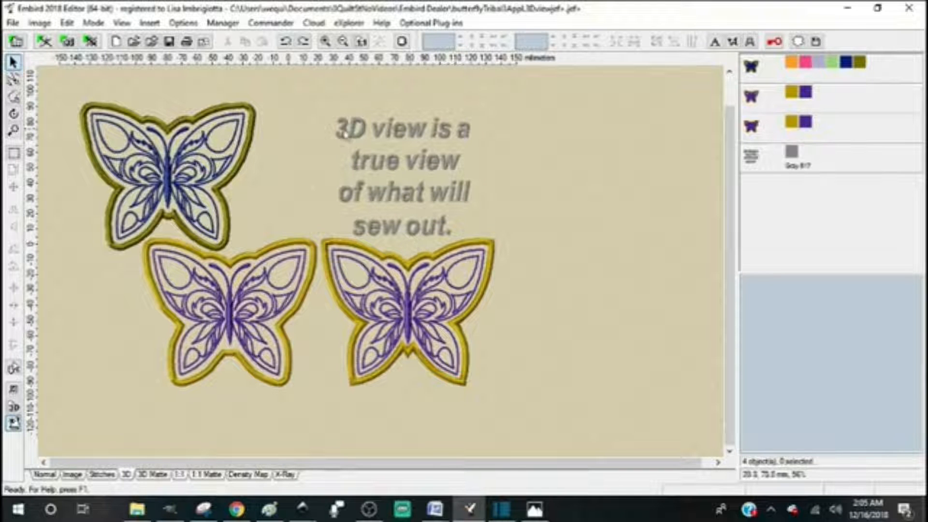
pyautogui.click(14, 130)
pyautogui.click(374, 121)
pyautogui.click(476, 127)
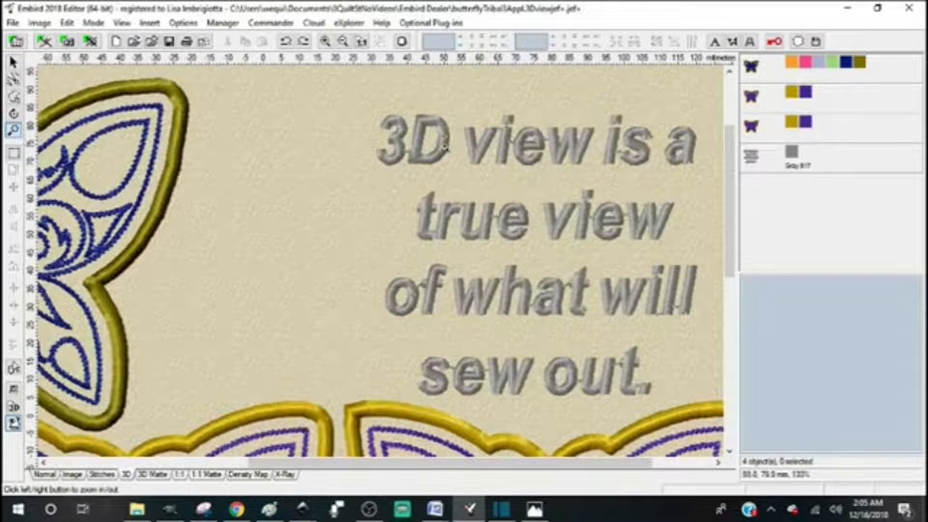
pyautogui.click(455, 129)
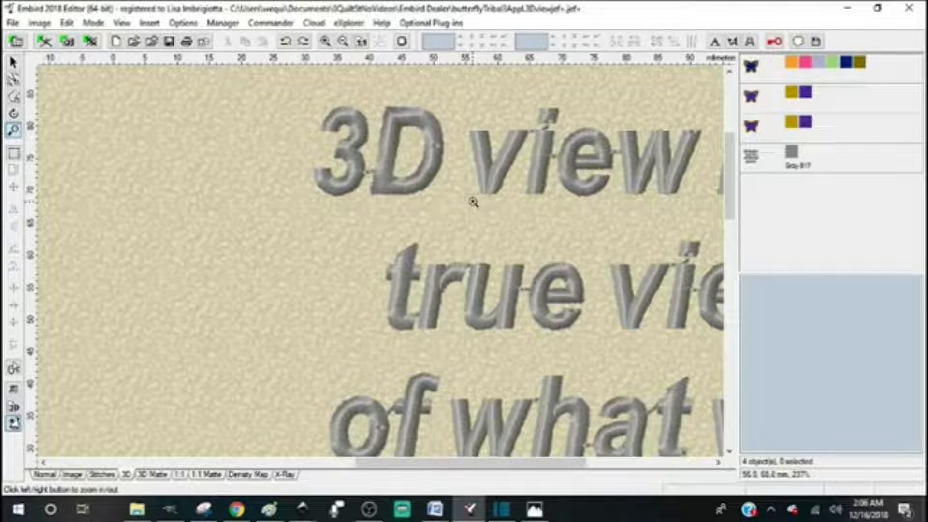
pyautogui.click(344, 43)
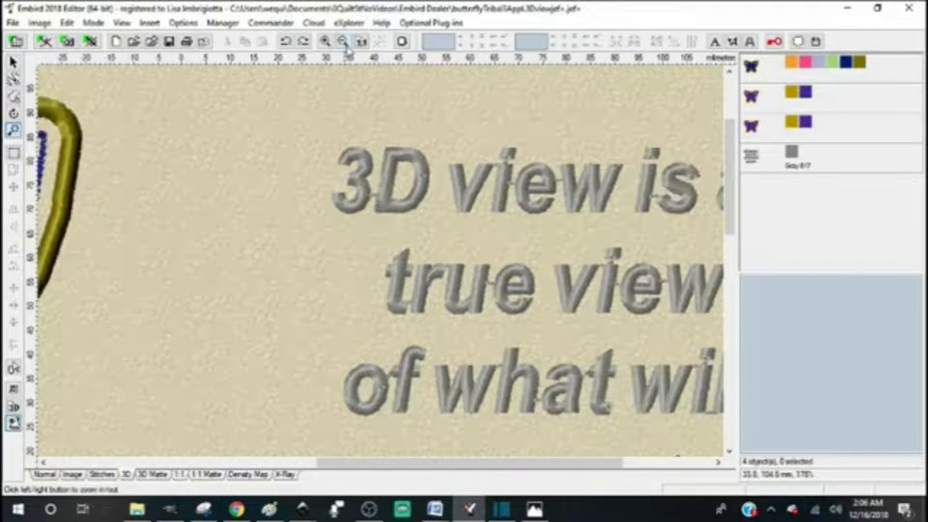
pyautogui.click(344, 42)
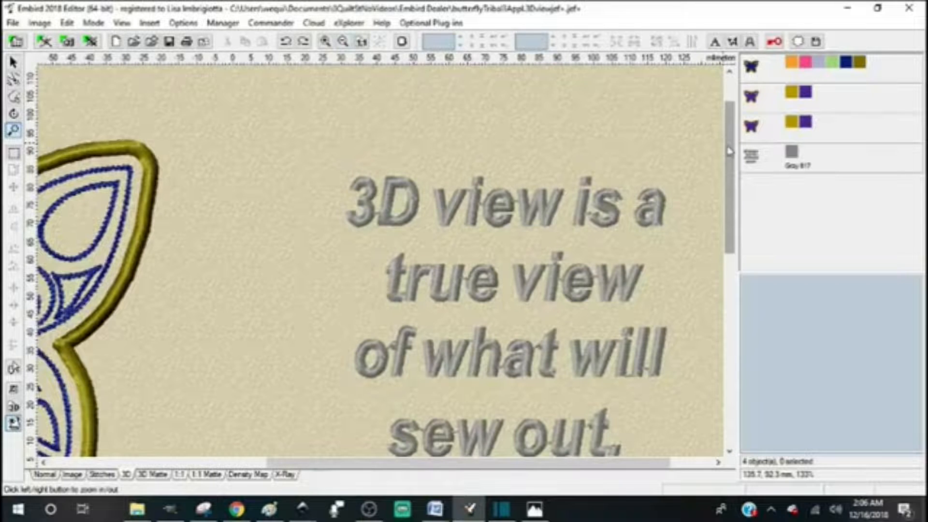
pyautogui.moveTo(736, 181); pyautogui.dragTo(733, 179)
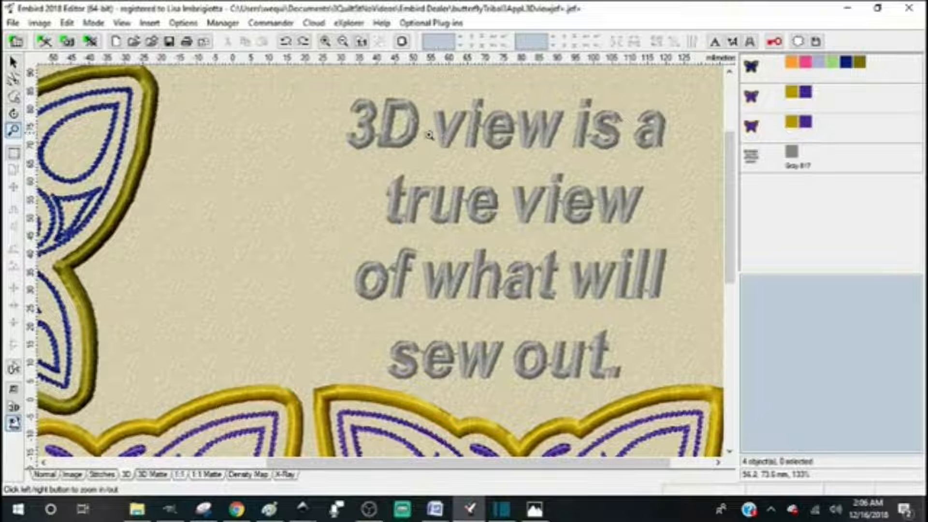
# - Show the design as stitches and examine the connections between the letters in "3D view"
pyautogui.click(100, 475)
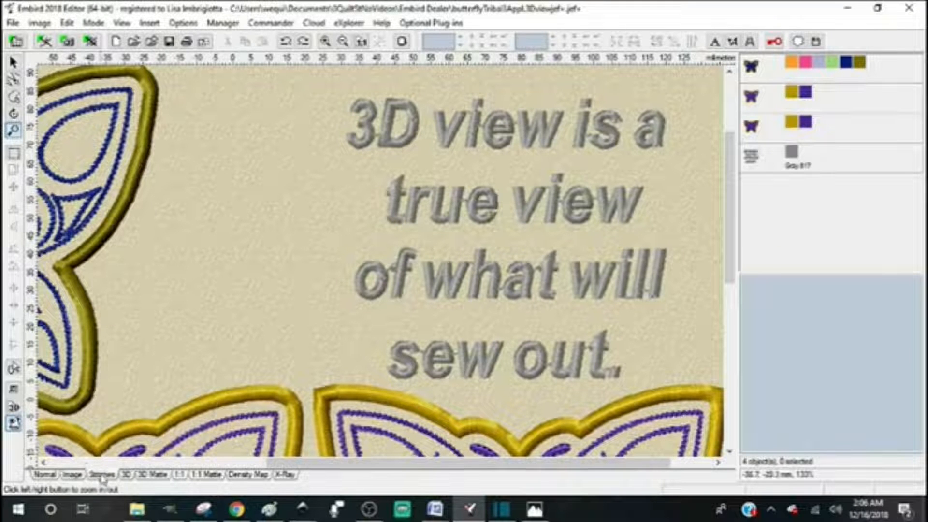
pyautogui.click(435, 116)
pyautogui.click(437, 135)
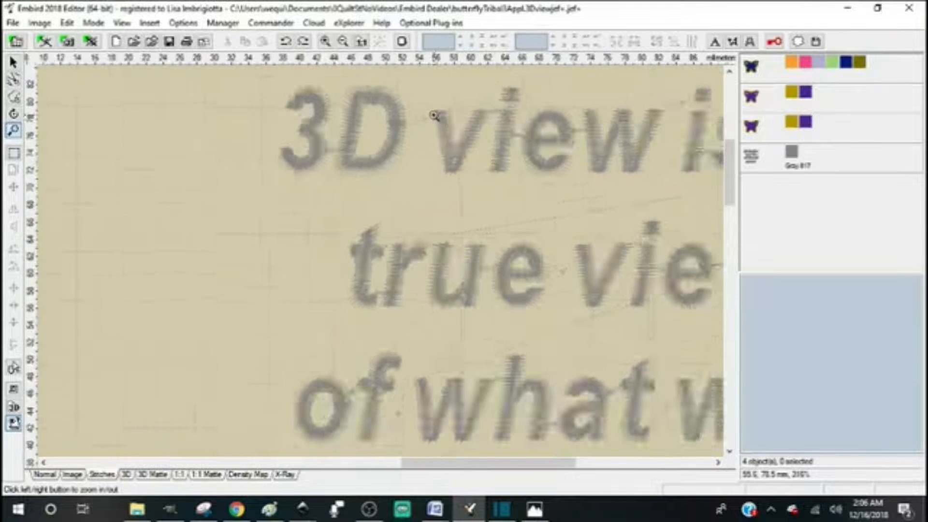
pyautogui.click(439, 146)
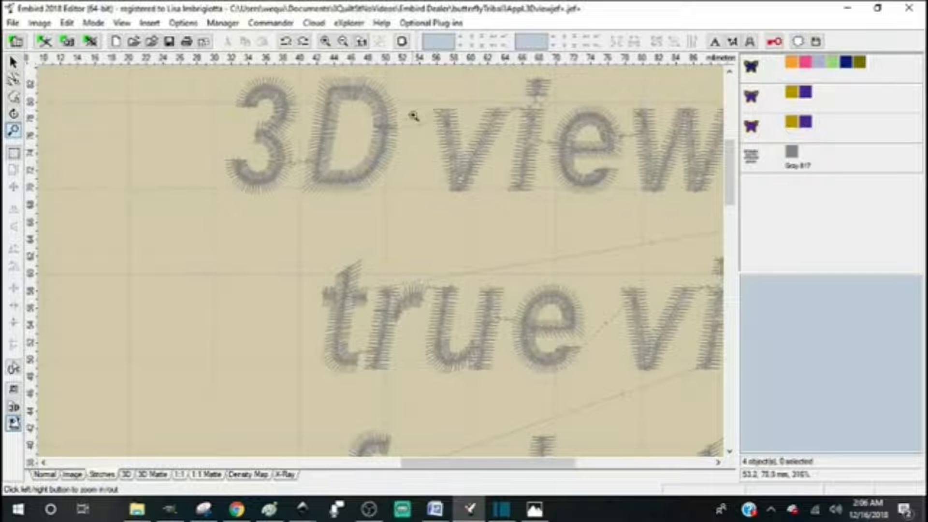
pyautogui.click(412, 95)
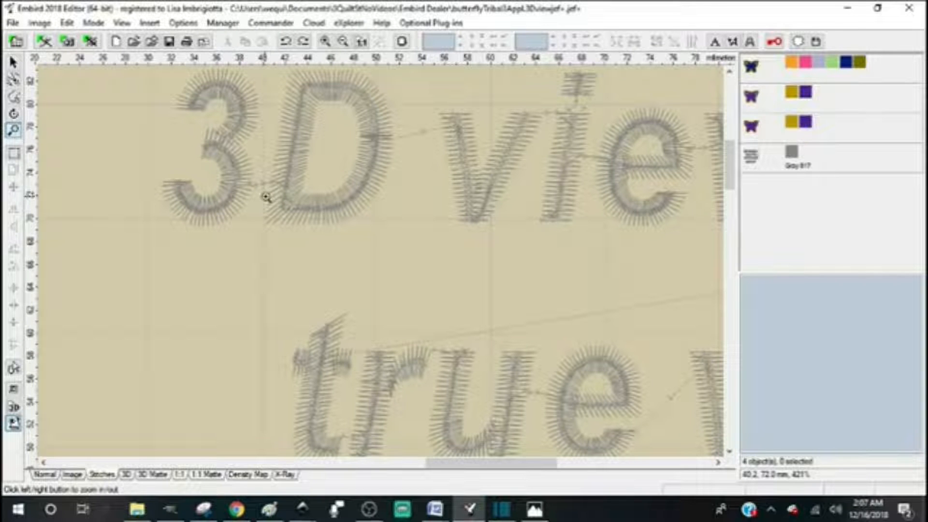
# - Return the lettering to the 3D view, save the changes to the butterfly design, and switch to Embird Manager
pyautogui.click(126, 475)
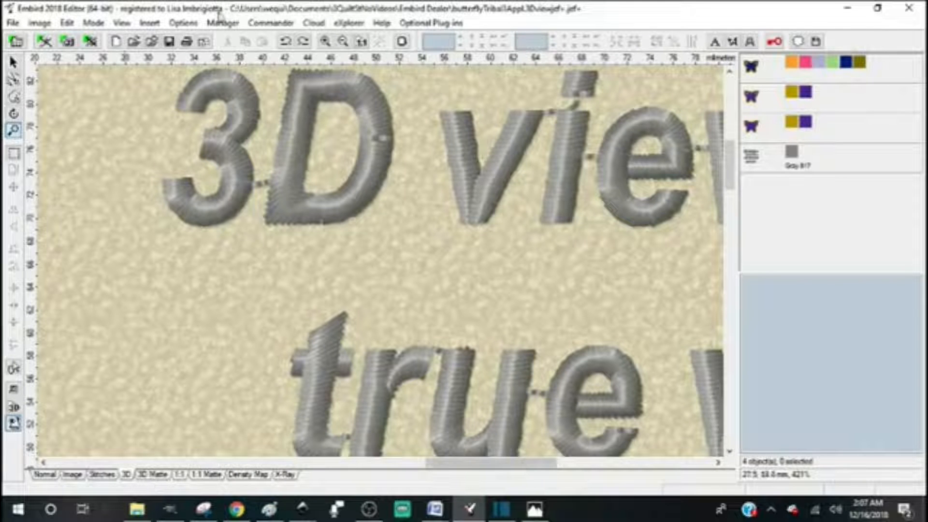
pyautogui.click(223, 23)
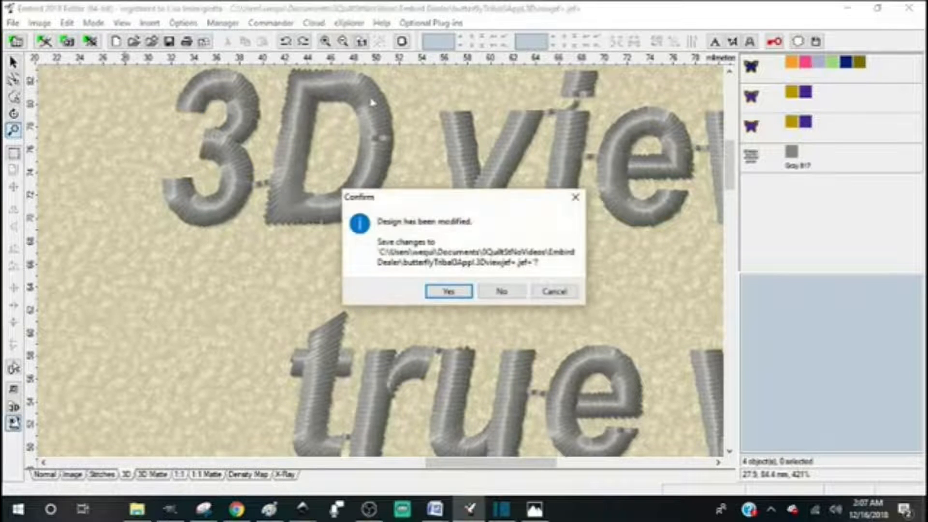
pyautogui.click(449, 291)
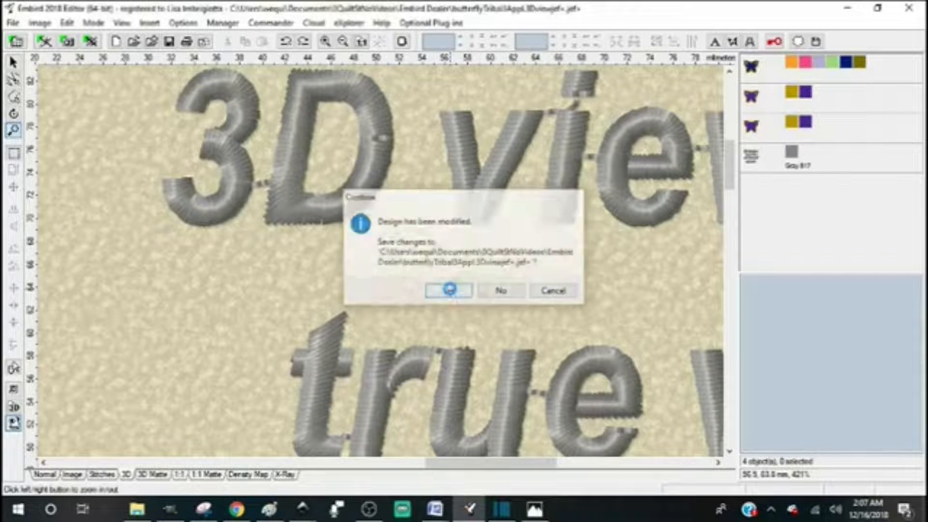
pyautogui.click(510, 296)
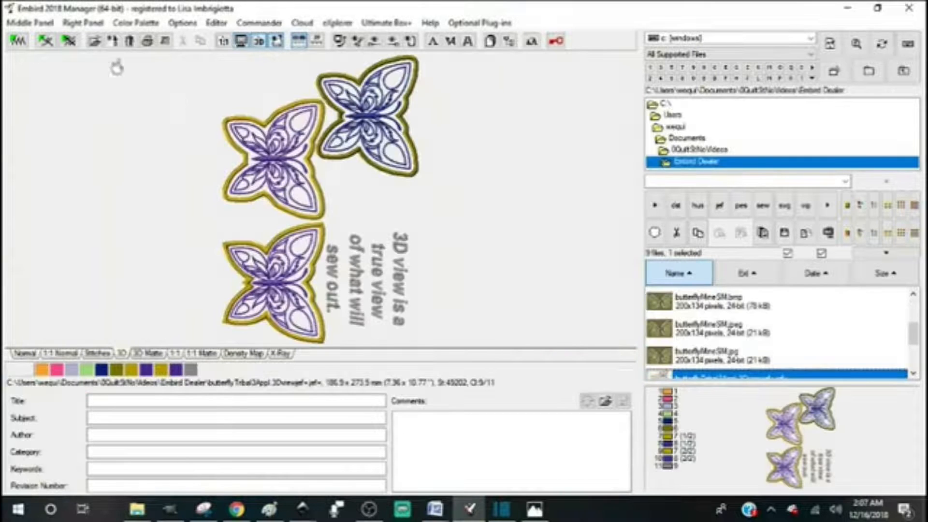
# - Turn on the display of floating stitches (jumps) in Embird Manager and verify that the option is enabled
pyautogui.click(183, 24)
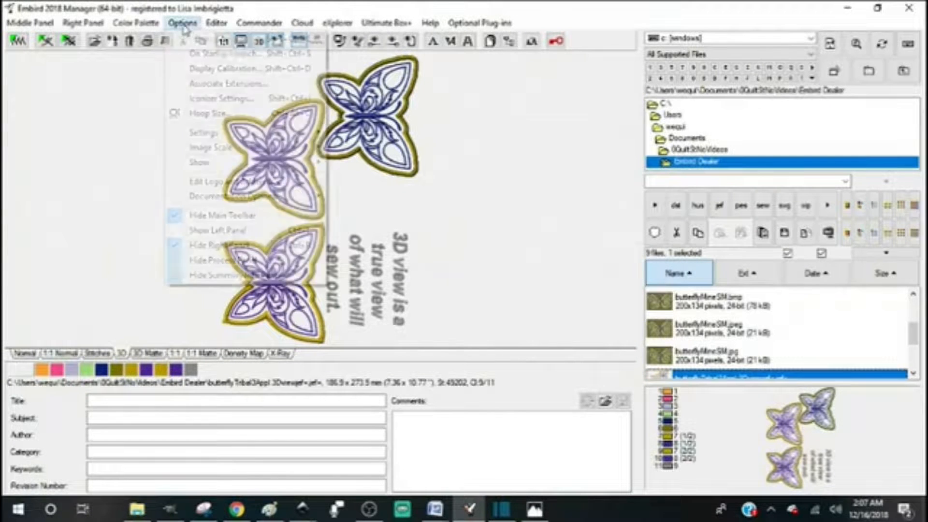
pyautogui.moveTo(228, 165)
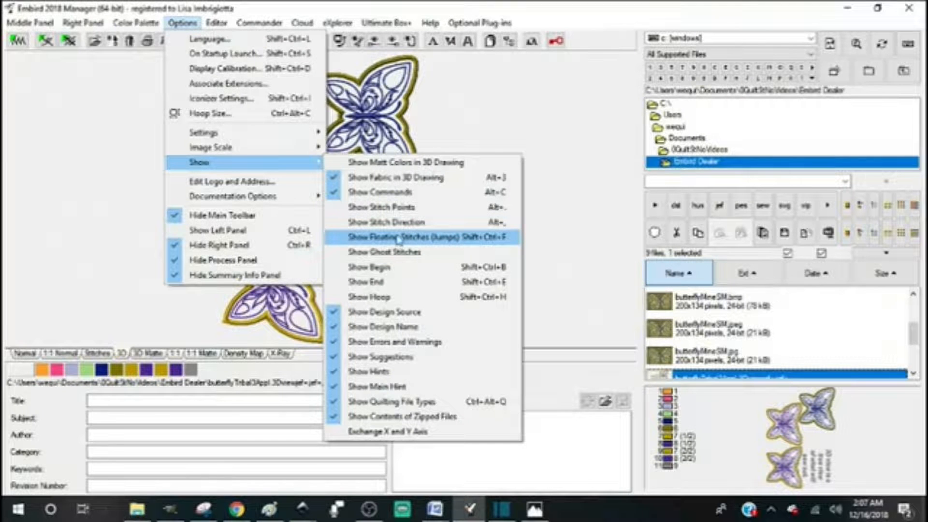
pyautogui.click(353, 247)
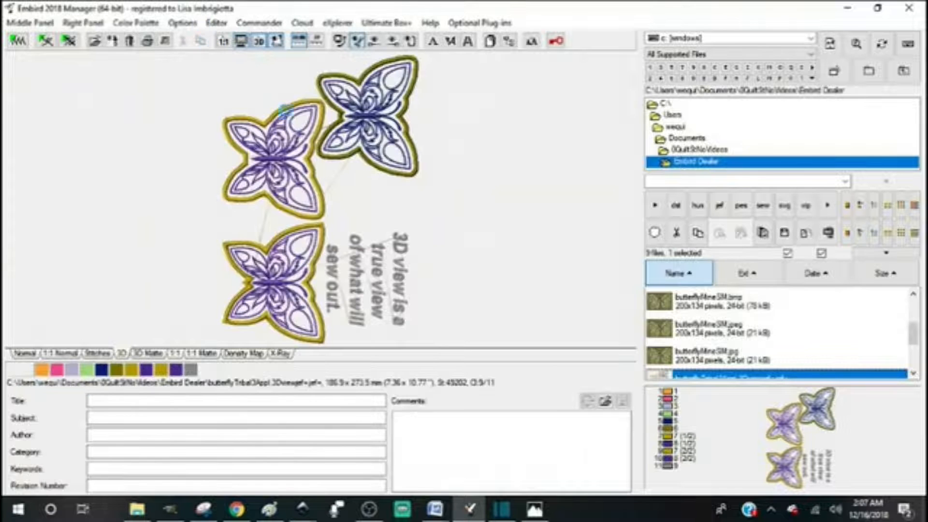
pyautogui.click(185, 24)
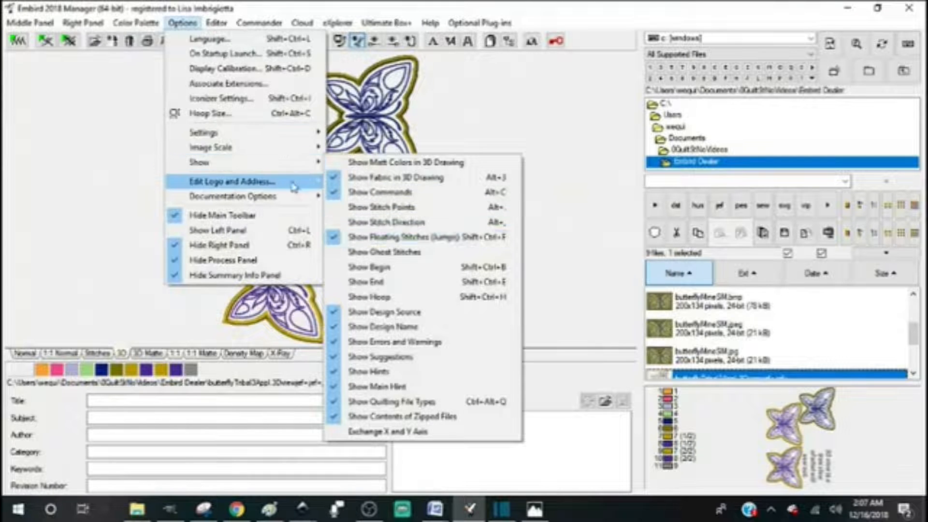
pyautogui.click(179, 25)
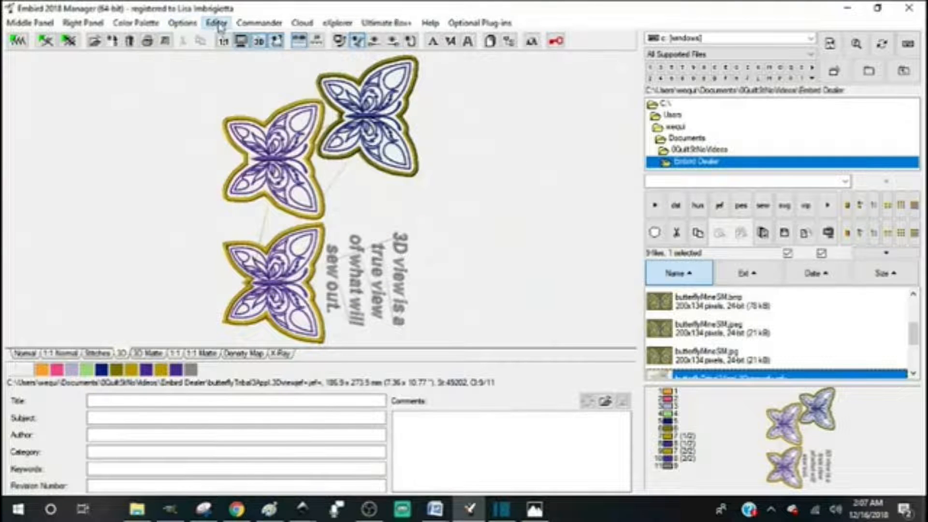
# - Switch to Embird Editor and examine the jumps between the butterflies and the lettering in the 3D view
pyautogui.click(216, 24)
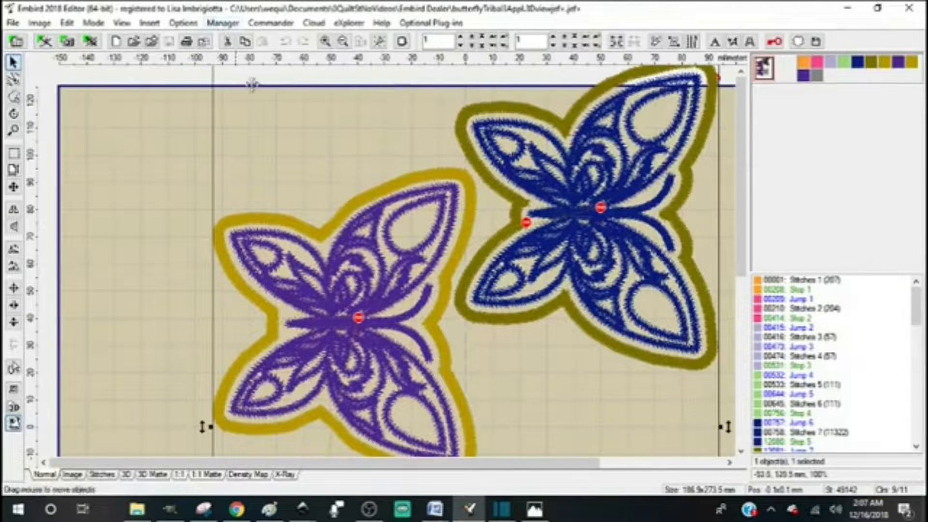
pyautogui.click(125, 475)
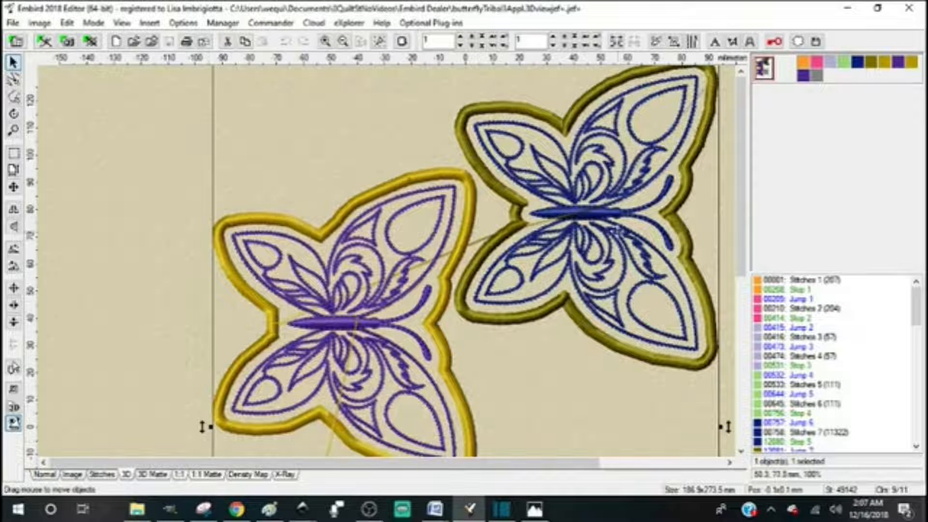
pyautogui.click(344, 41)
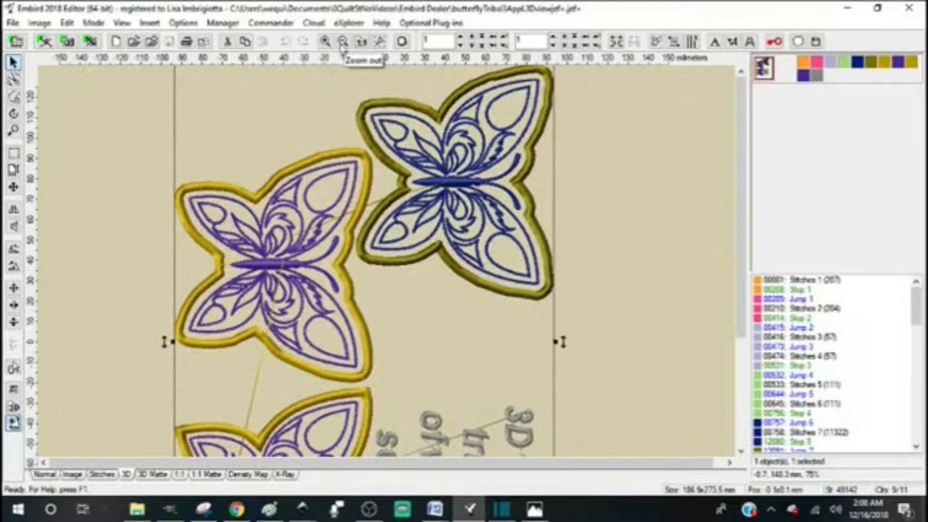
pyautogui.click(343, 41)
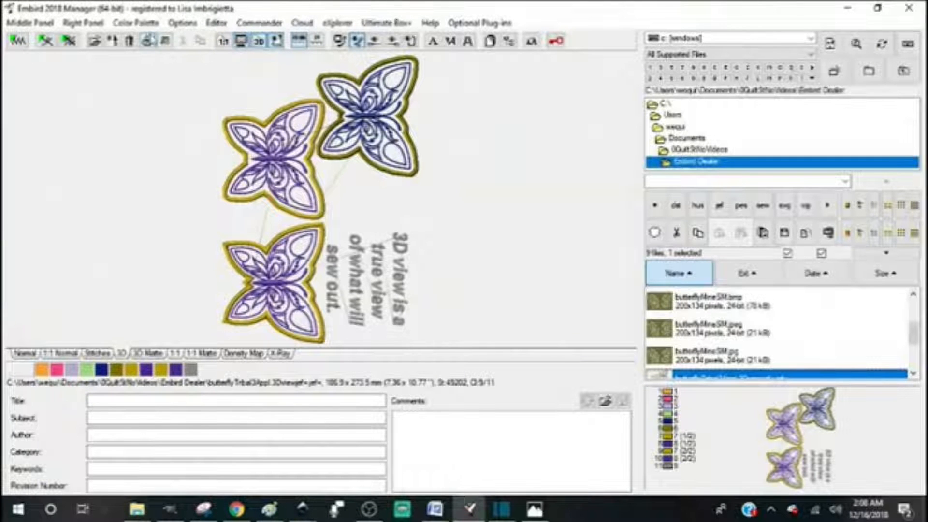
# - Turn off the display of floating stitches (jumps) in Embird Manager
pyautogui.click(183, 24)
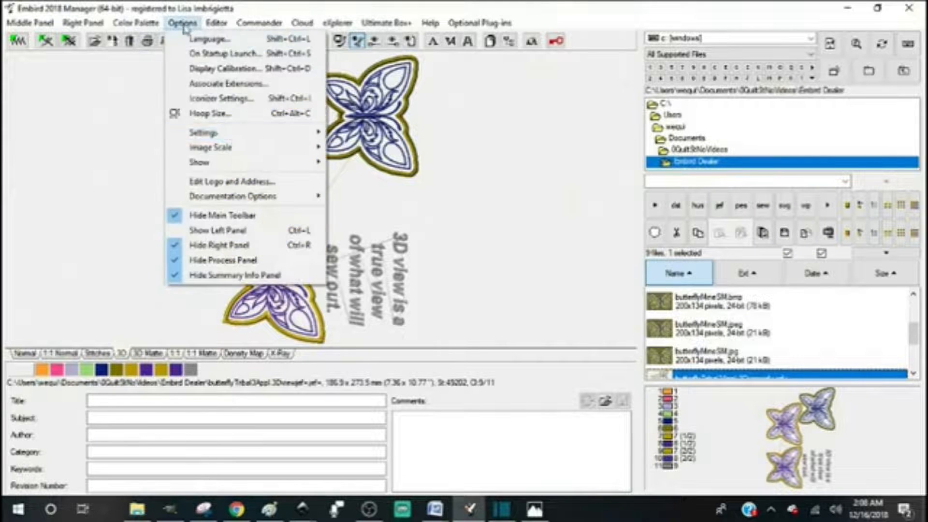
pyautogui.moveTo(238, 169)
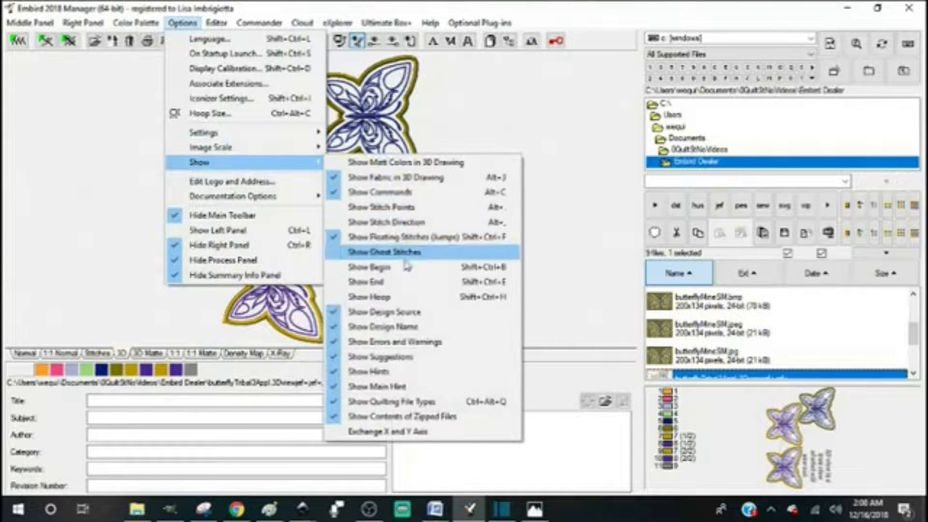
pyautogui.click(377, 237)
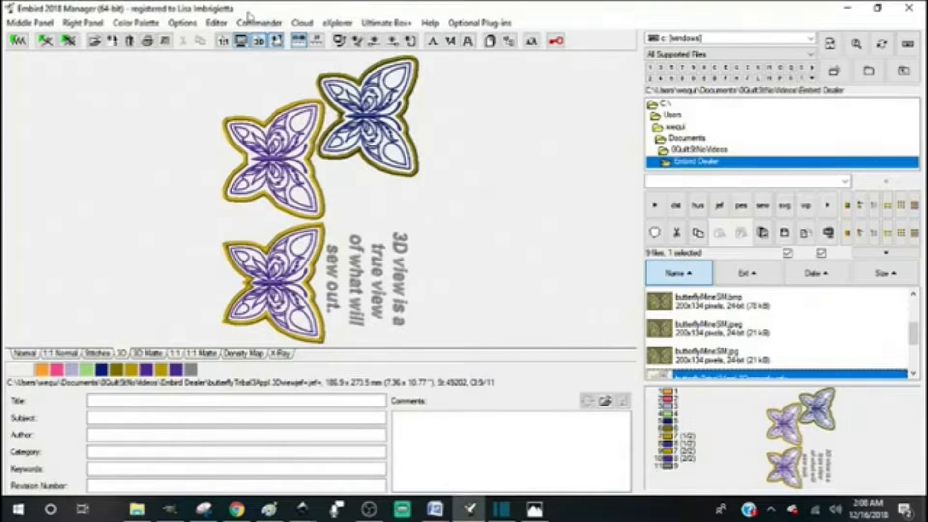
# - Switch to Embird Editor, rotate the whole design 90 degrees counterclockwise so the lettering reads upright, and show it in 3D
pyautogui.click(217, 25)
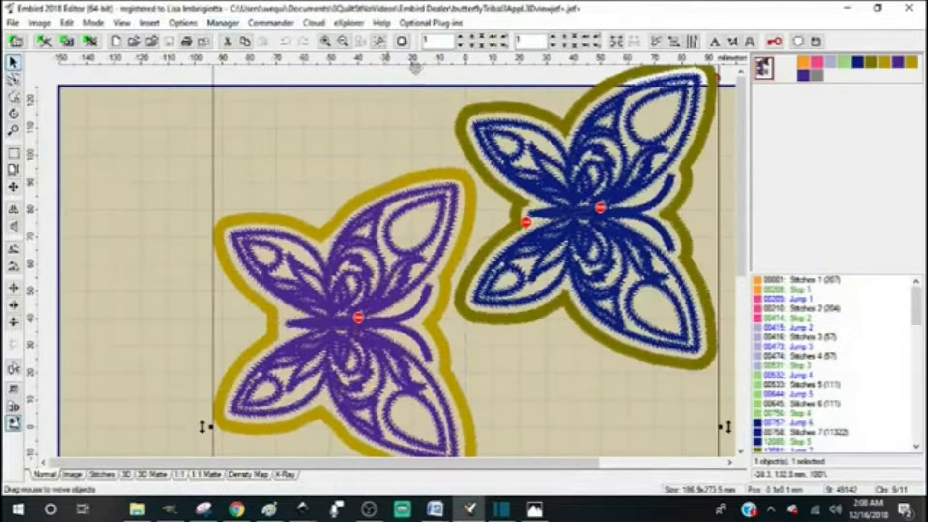
pyautogui.click(343, 42)
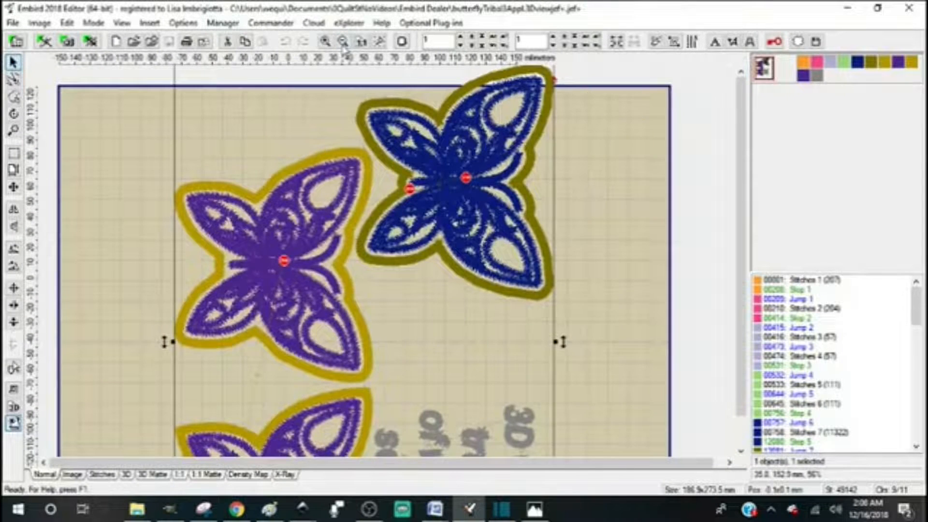
pyautogui.click(343, 45)
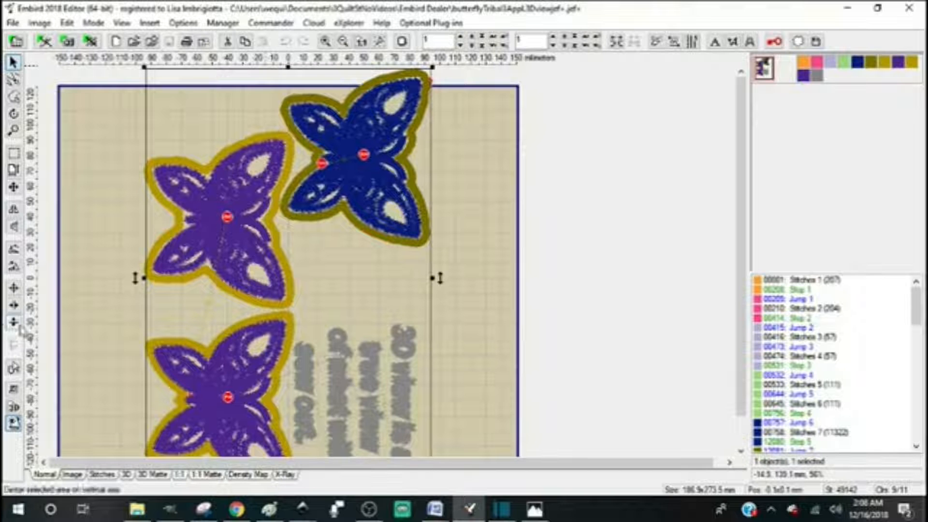
pyautogui.click(14, 250)
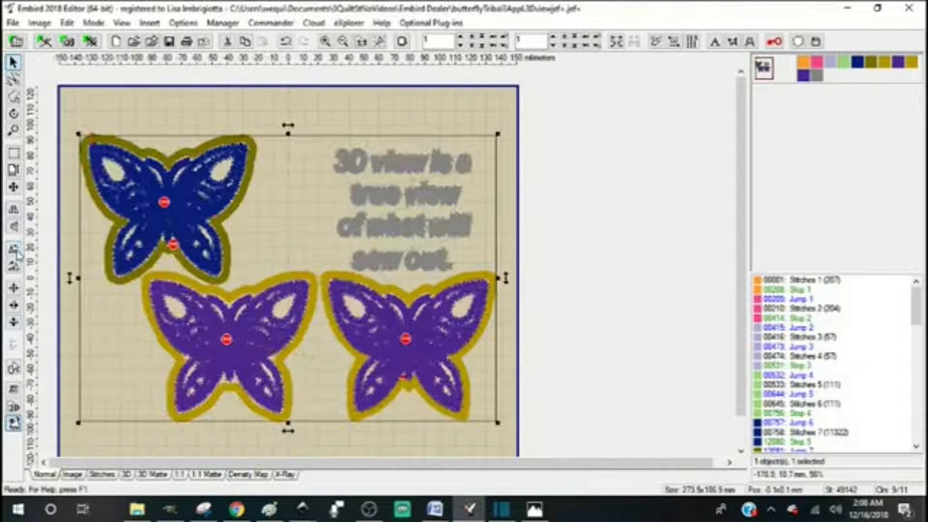
pyautogui.click(125, 475)
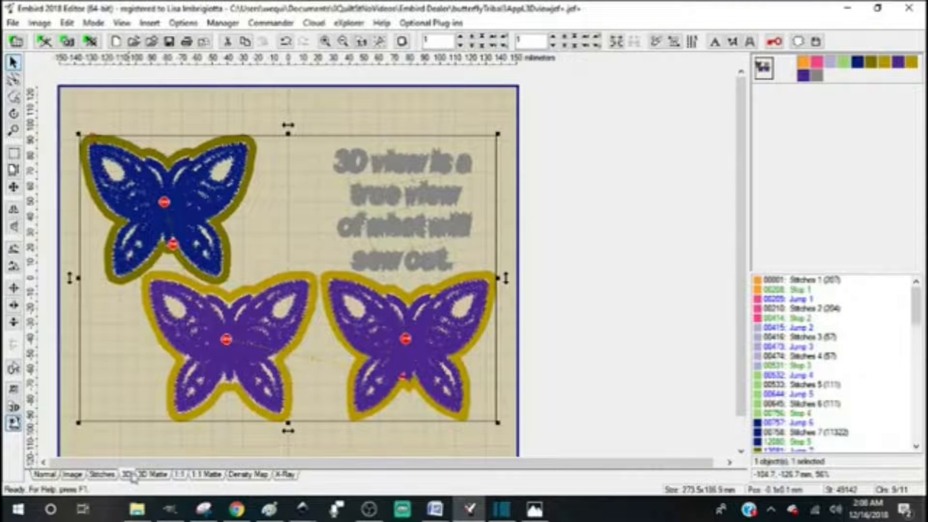
# - Frame all three butterflies and the lettering up close in the 3D view, with the design deselected
pyautogui.click(13, 130)
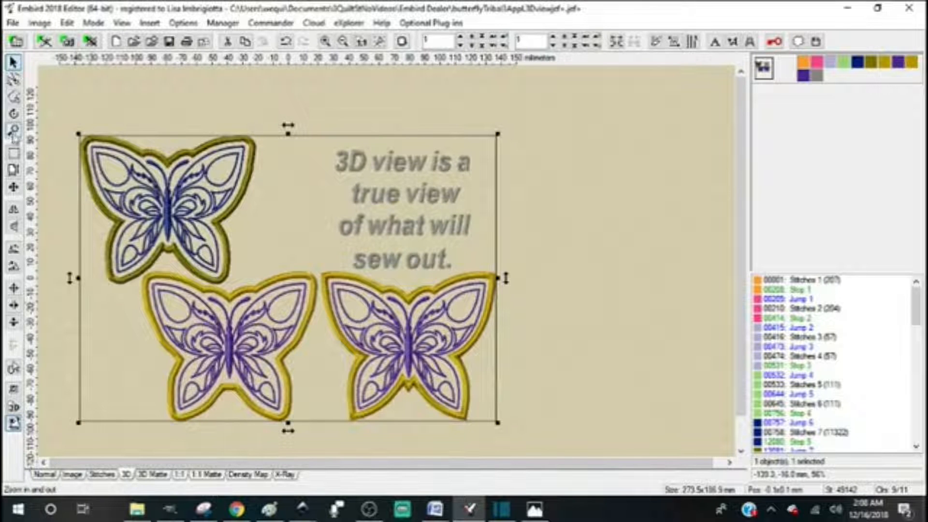
pyautogui.click(215, 237)
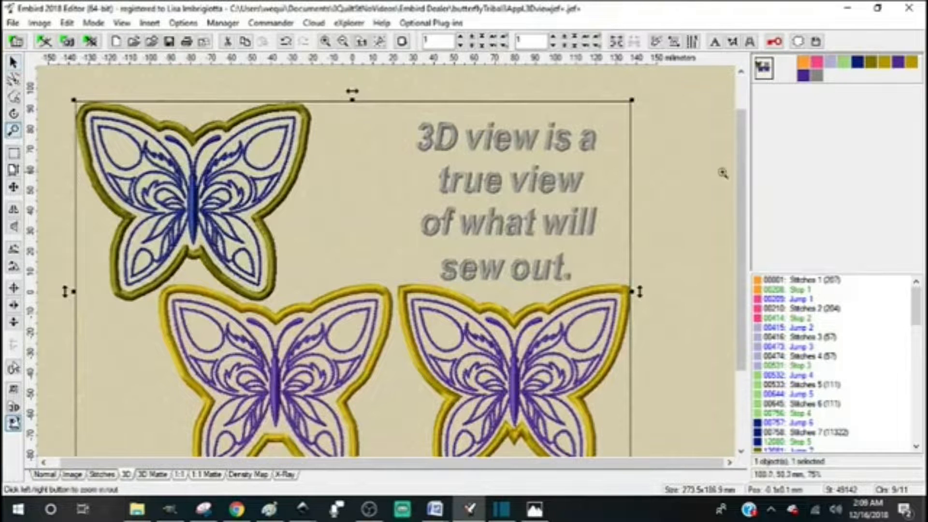
pyautogui.moveTo(742, 174); pyautogui.dragTo(748, 203)
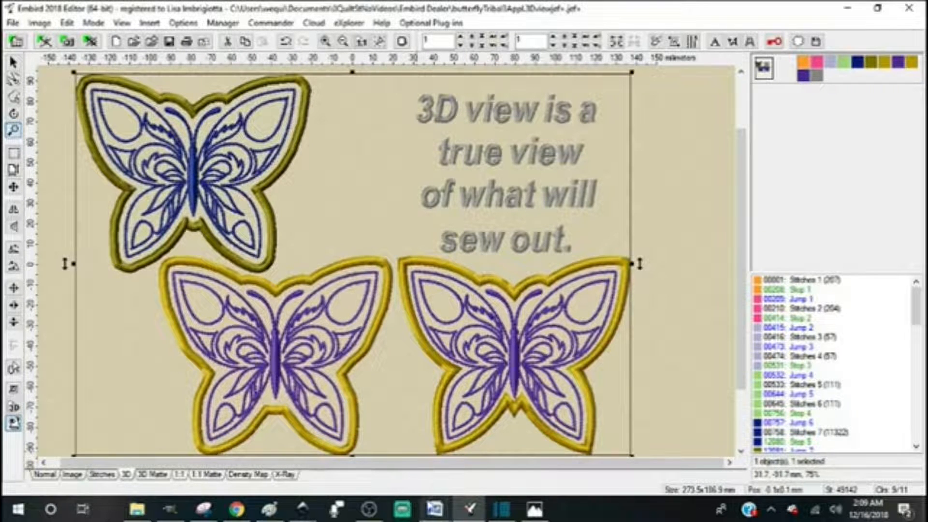
pyautogui.click(13, 61)
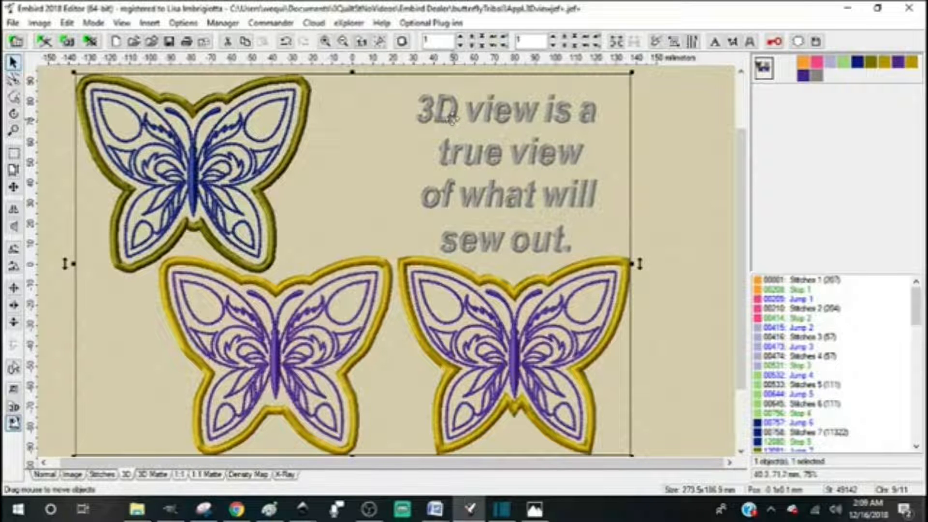
pyautogui.click(684, 162)
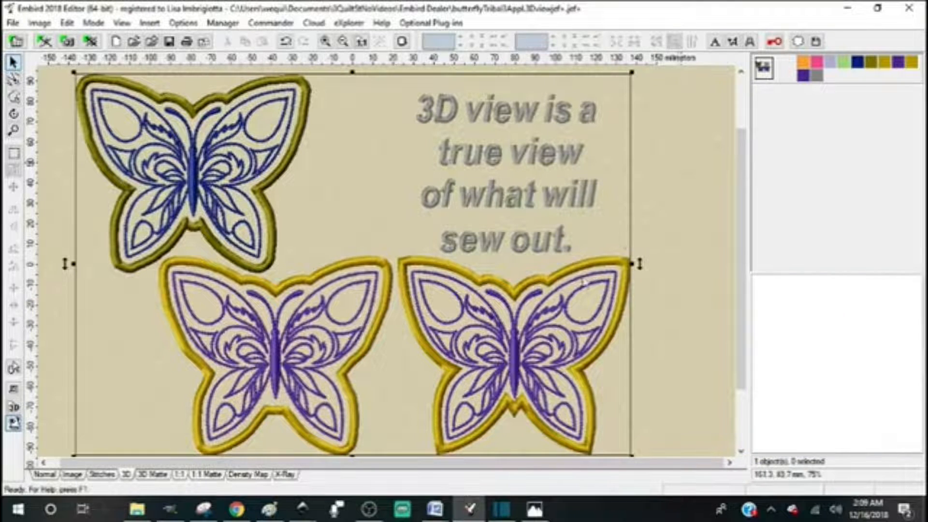
# - Switch to the Advantages of Embird document in Word and lower the blue cover box to reveal point 3 with sub-points a and b
pyautogui.click(437, 516)
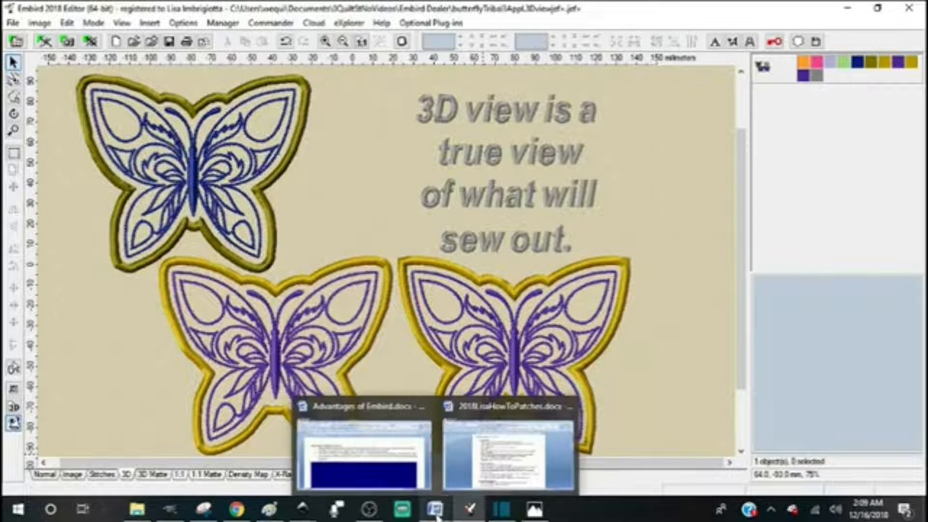
pyautogui.click(375, 465)
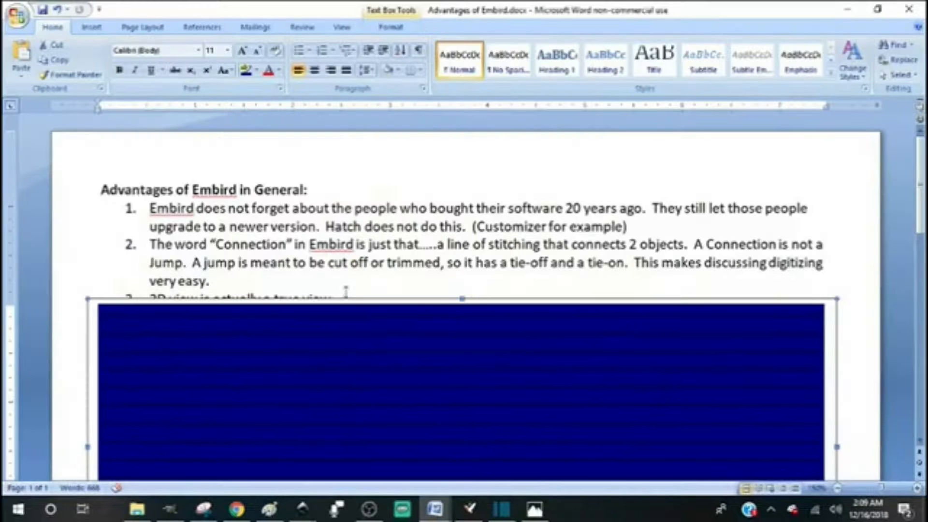
pyautogui.moveTo(408, 300); pyautogui.dragTo(418, 342)
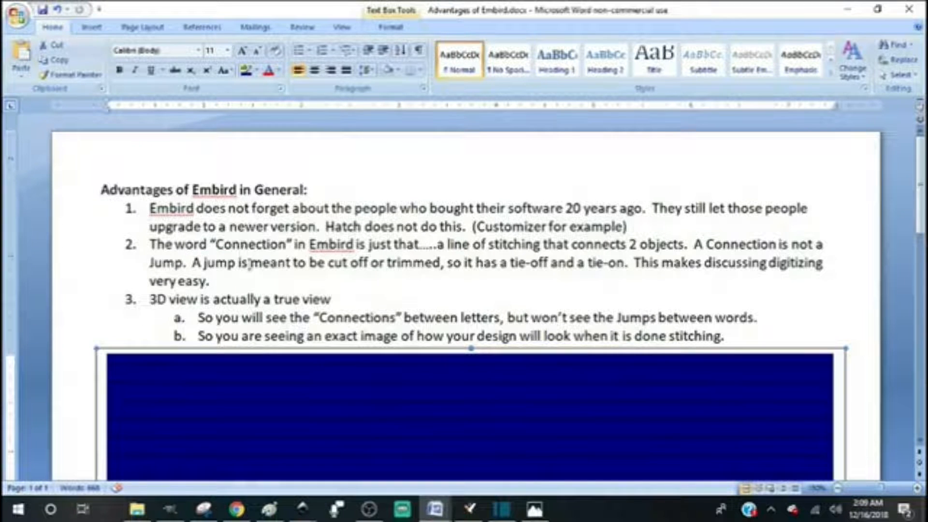
# - Return to Embird Editor and inspect the four lines of 3D lettering up close
pyautogui.moveTo(470, 510)
pyautogui.click(468, 514)
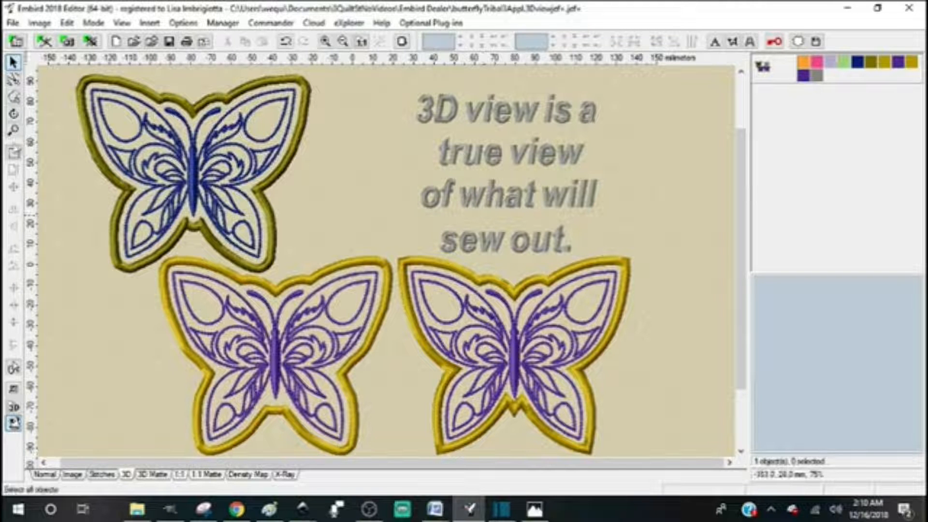
pyautogui.click(14, 129)
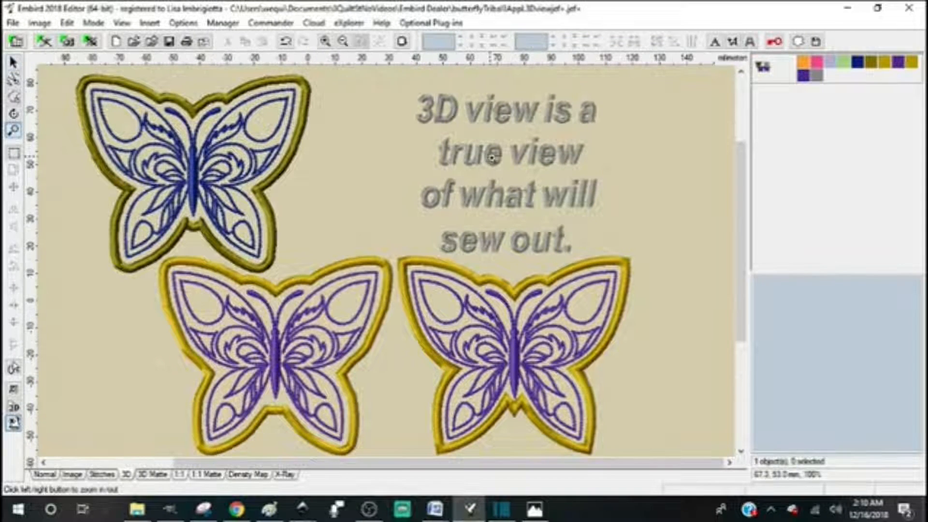
pyautogui.click(488, 158)
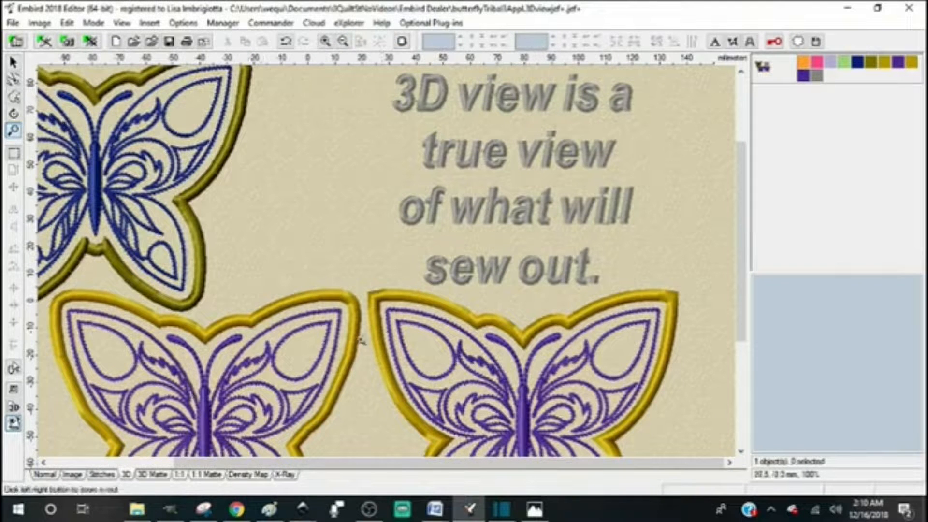
# - Switch to the Advantages of Embird document in Word and lower the blue cover box to reveal points 3c, 4 and 5
pyautogui.moveTo(435, 510)
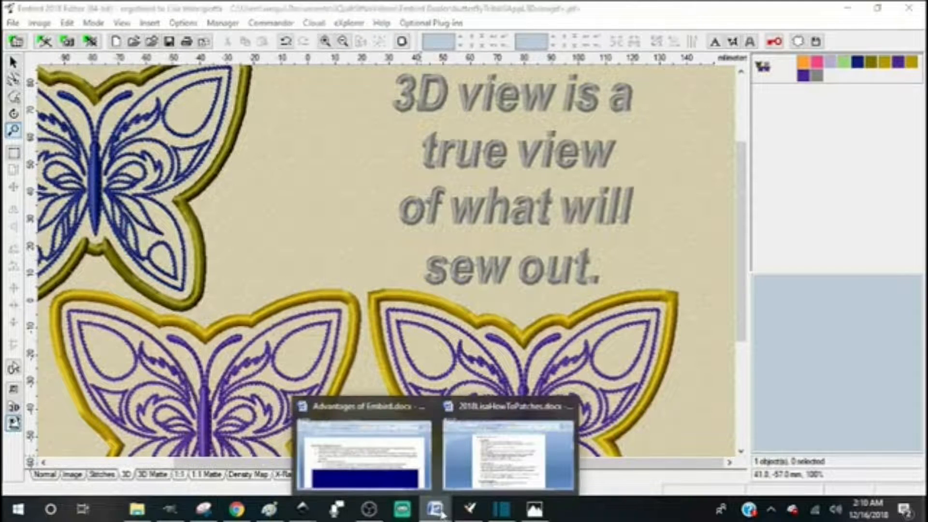
pyautogui.click(369, 425)
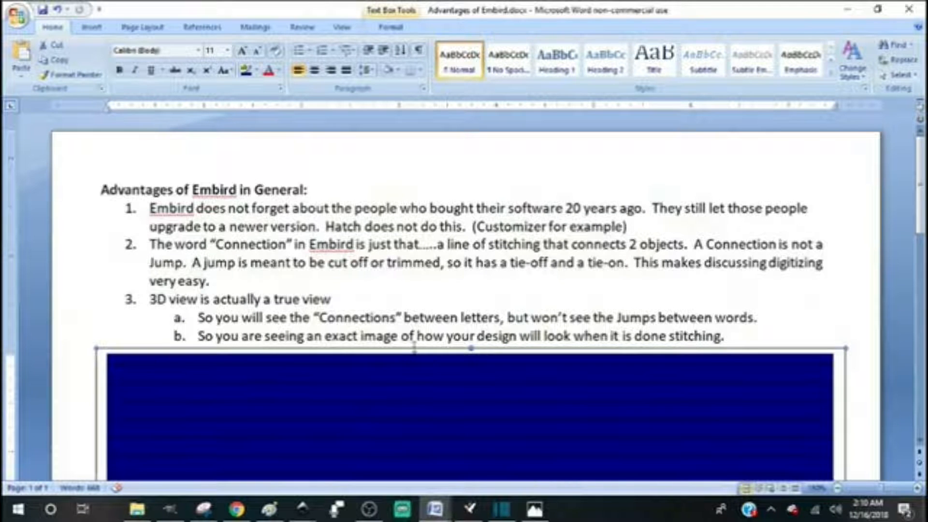
pyautogui.moveTo(412, 347); pyautogui.dragTo(410, 387)
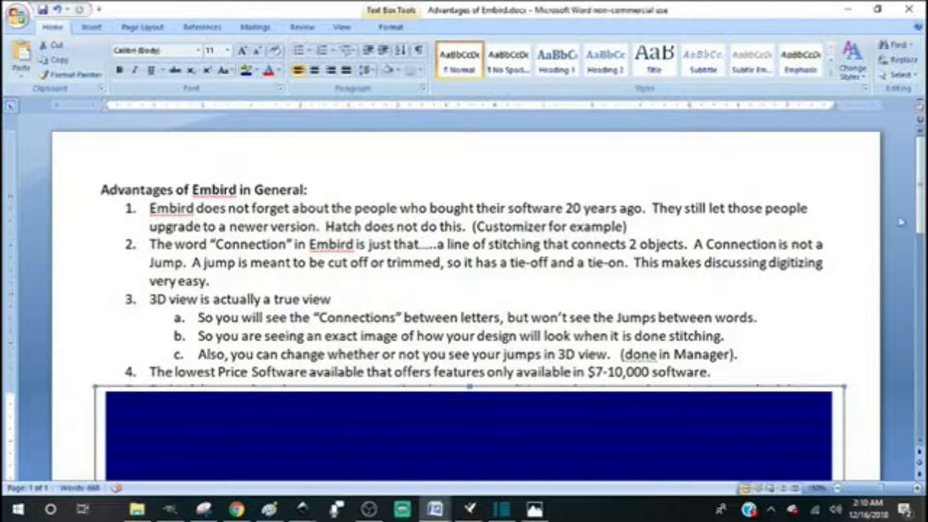
pyautogui.moveTo(921, 211); pyautogui.dragTo(922, 237)
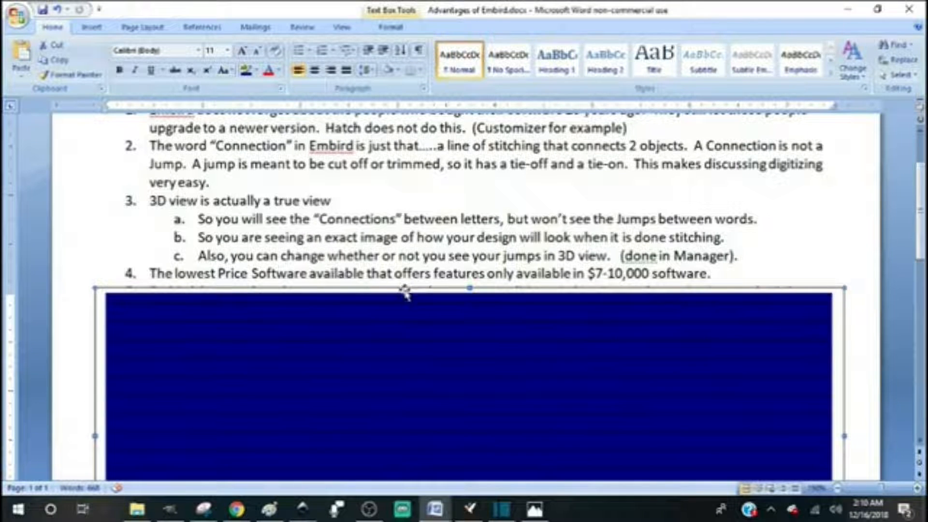
pyautogui.moveTo(405, 292); pyautogui.dragTo(425, 338)
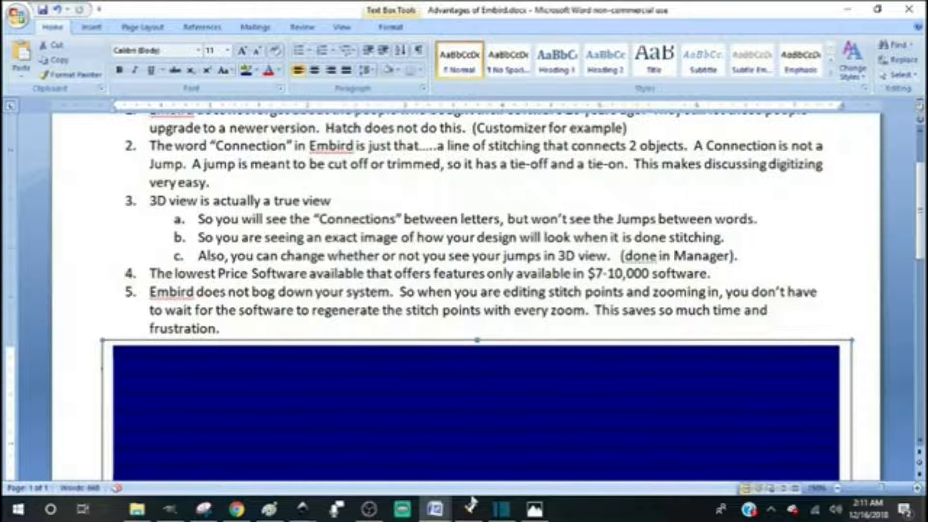
# - Return to Embird Editor, show the design in stitches view and open the purple right-hand butterfly's wing area for needle-point editing
pyautogui.click(472, 505)
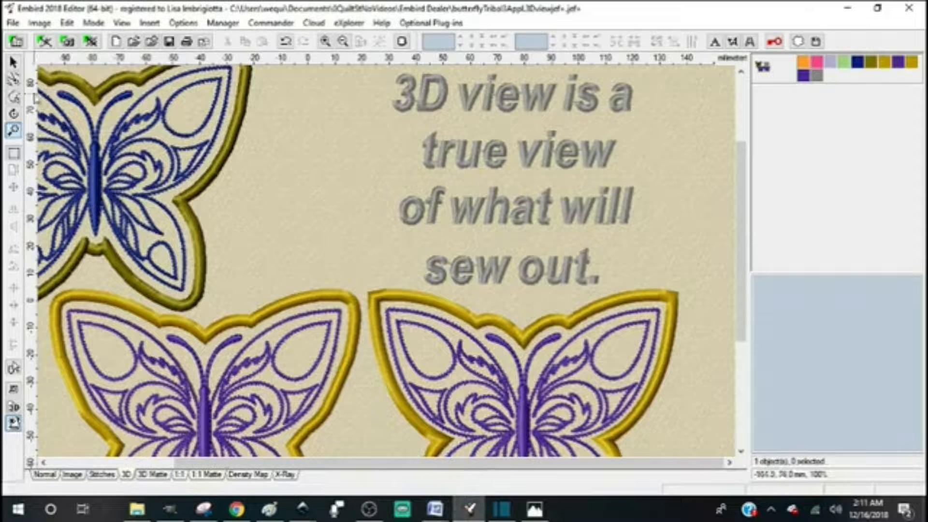
pyautogui.click(102, 474)
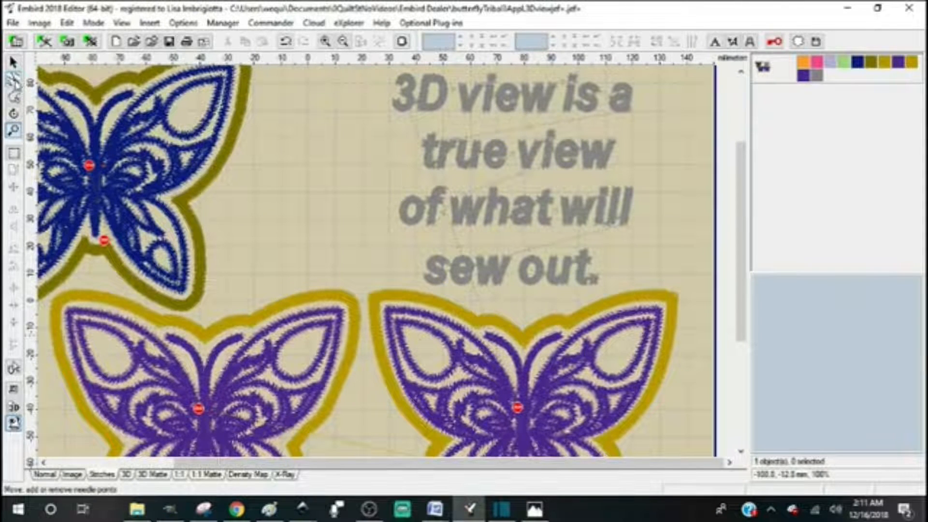
pyautogui.click(14, 79)
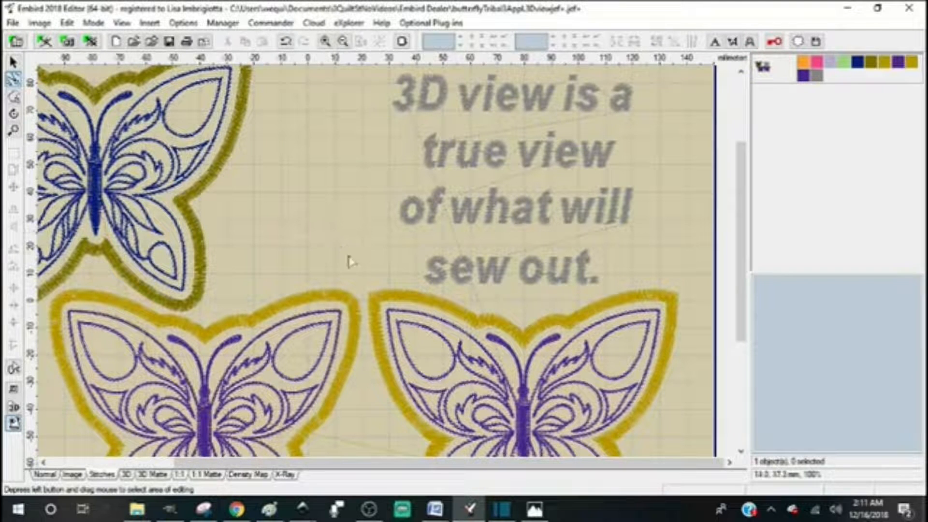
pyautogui.click(14, 130)
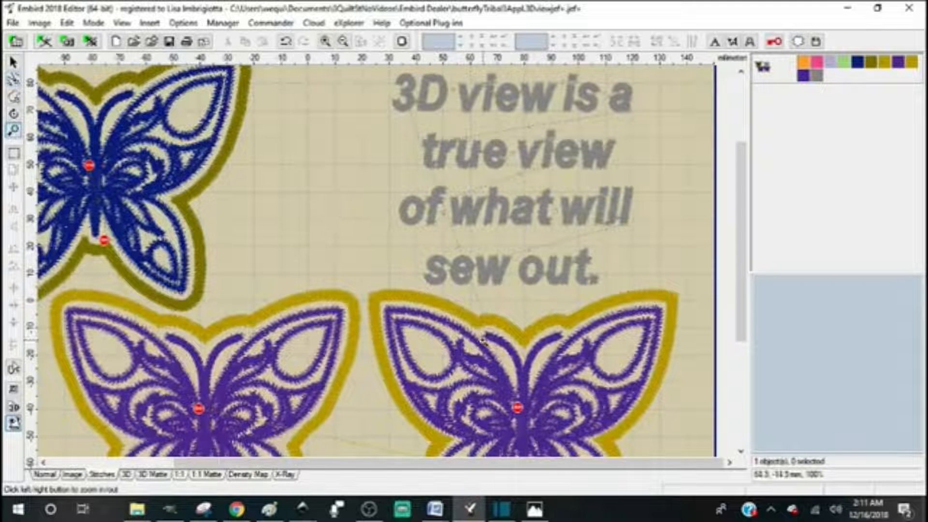
pyautogui.click(482, 345)
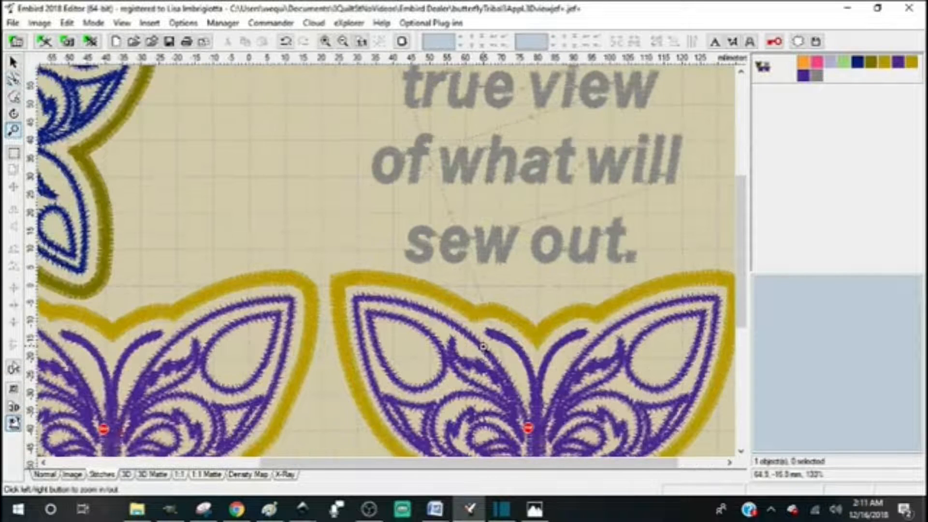
pyautogui.click(482, 347)
pyautogui.click(482, 347)
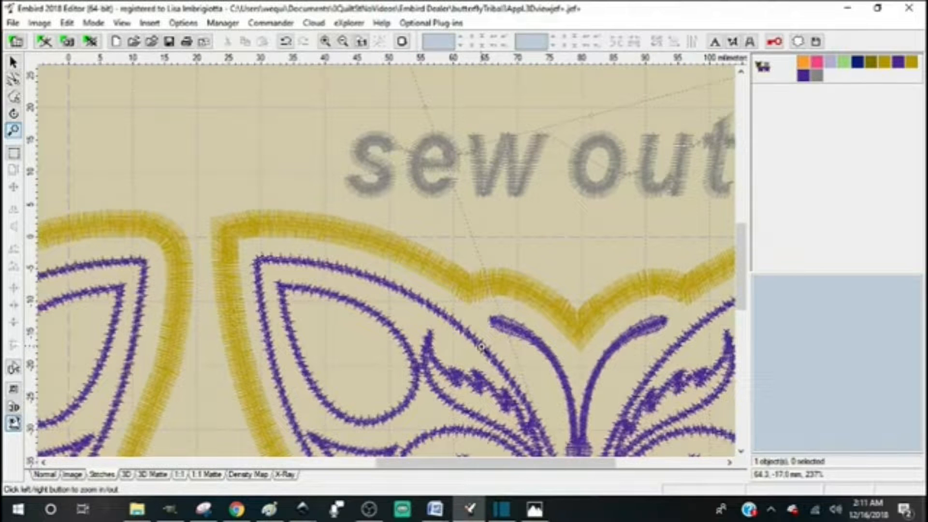
pyautogui.click(14, 81)
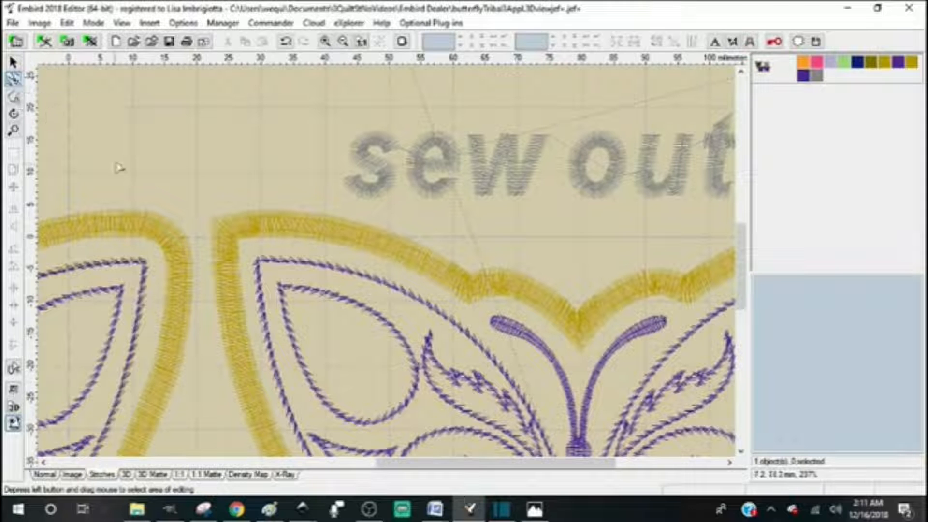
pyautogui.moveTo(162, 140); pyautogui.dragTo(899, 475)
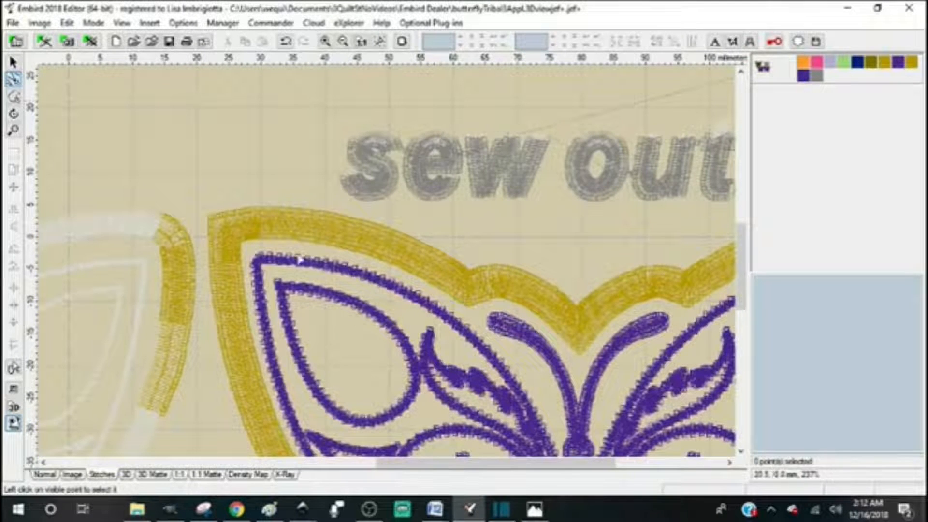
# - Inspect the needle points of the butterfly's gold border and purple wing outlines up close
pyautogui.click(13, 130)
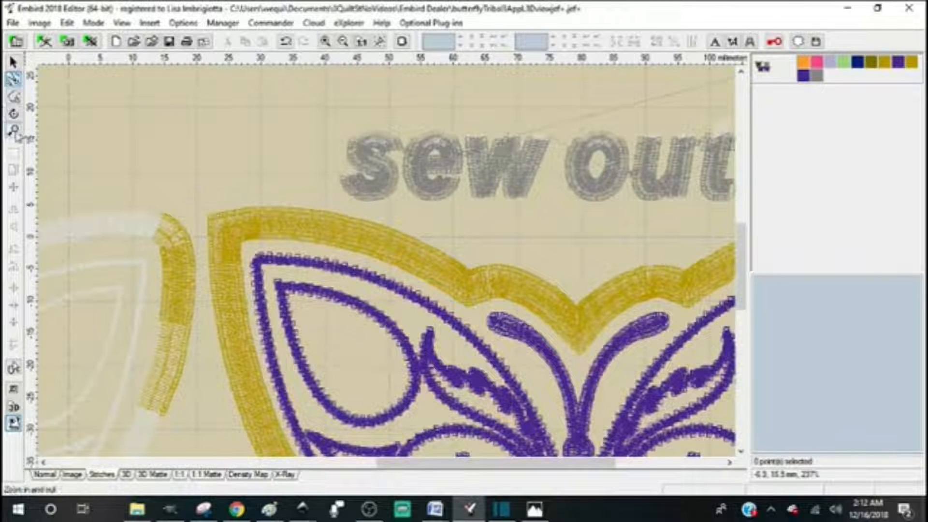
pyautogui.click(350, 286)
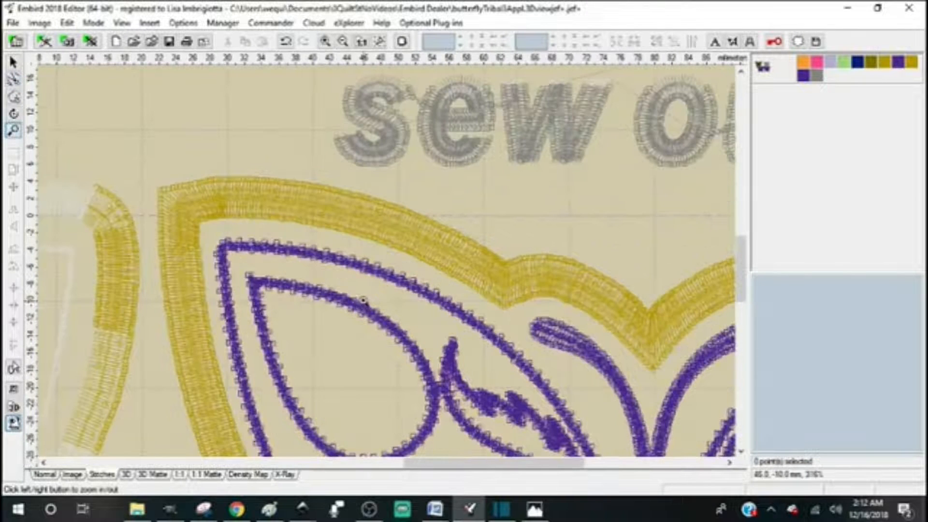
pyautogui.click(371, 282)
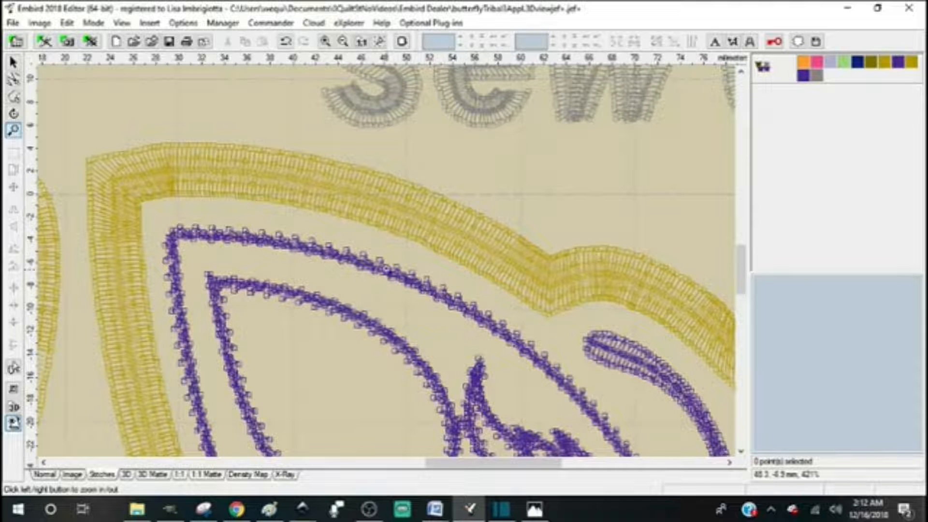
pyautogui.click(397, 252)
pyautogui.click(385, 247)
pyautogui.click(383, 243)
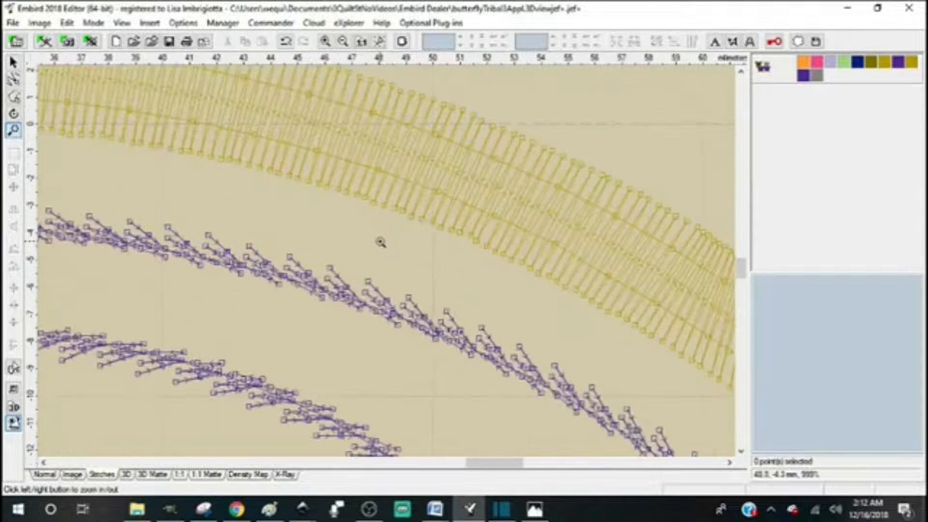
pyautogui.click(382, 242)
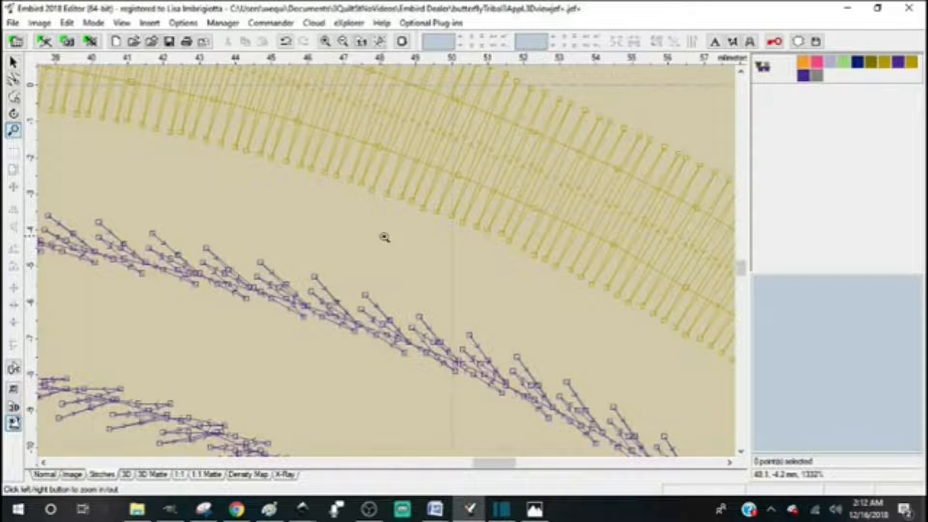
pyautogui.scroll(3, 743, 265)
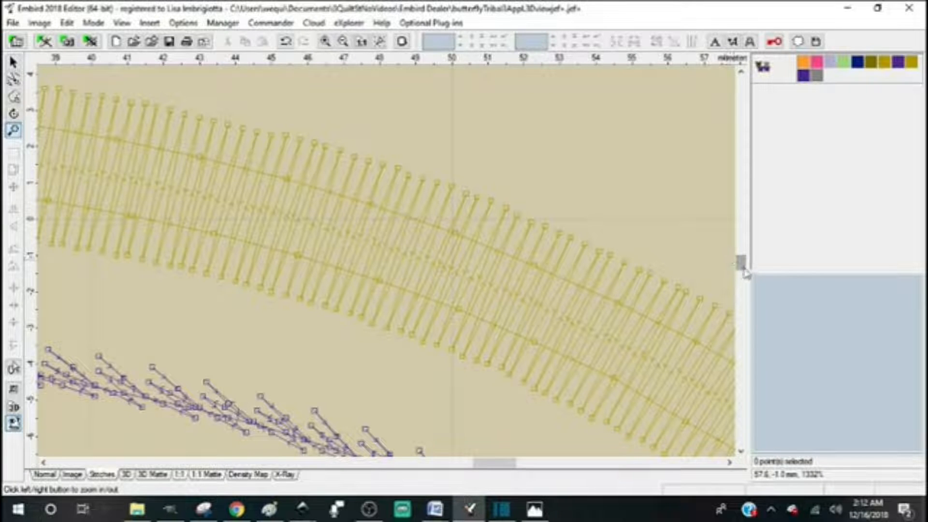
pyautogui.click(343, 42)
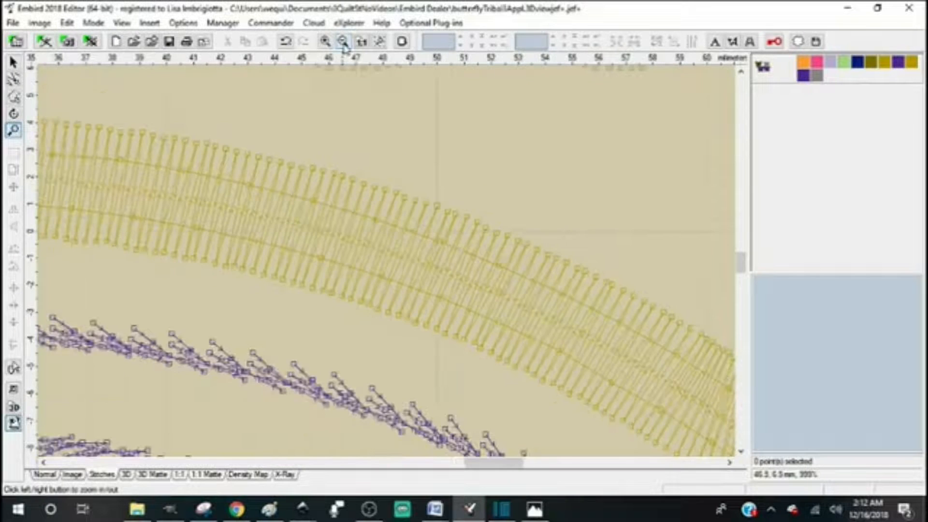
pyautogui.click(343, 42)
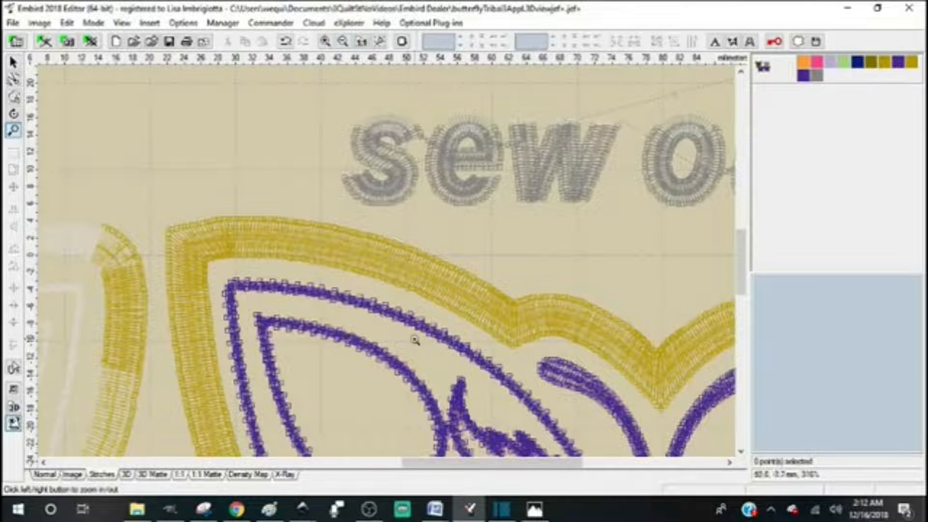
# - Switch to the Advantages of Embird document in Word and lower the blue cover box to reveal Embird Editor points 1 and 2 with their sub-points
pyautogui.click(436, 519)
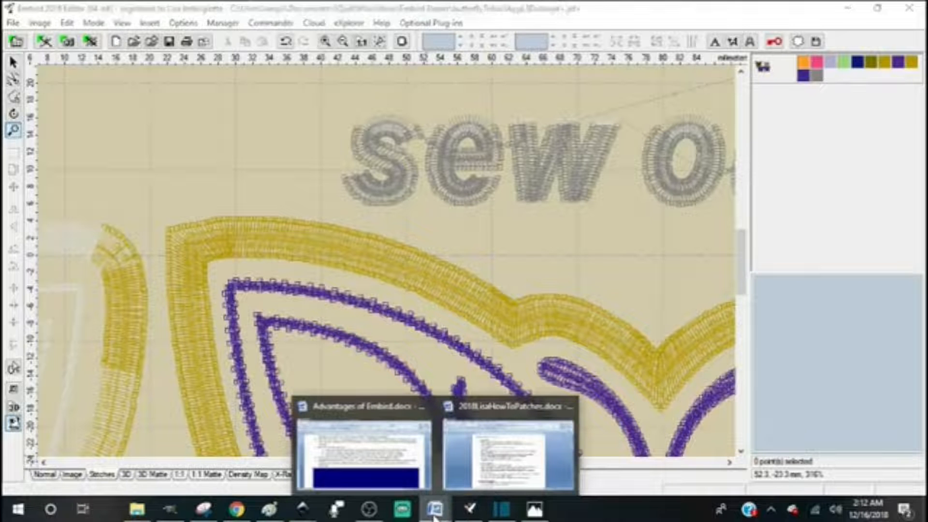
pyautogui.click(348, 408)
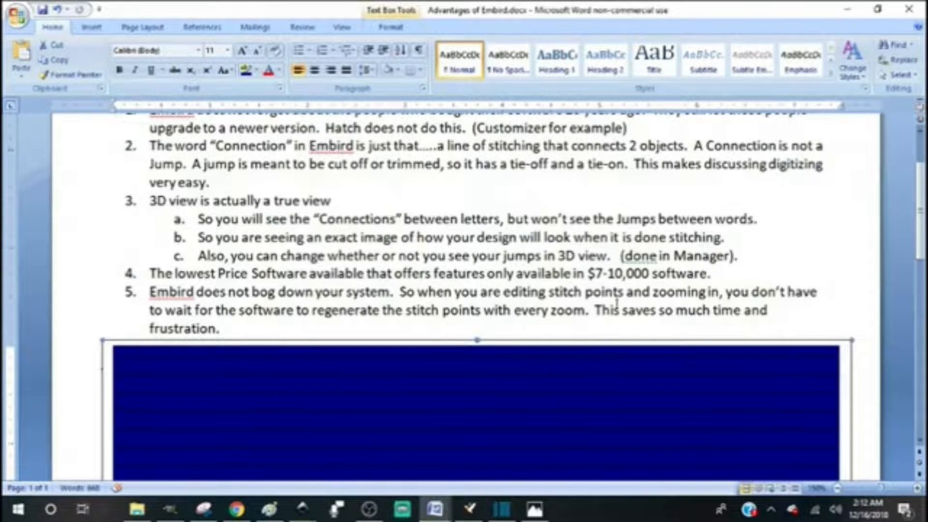
pyautogui.scroll(-2, 922, 220)
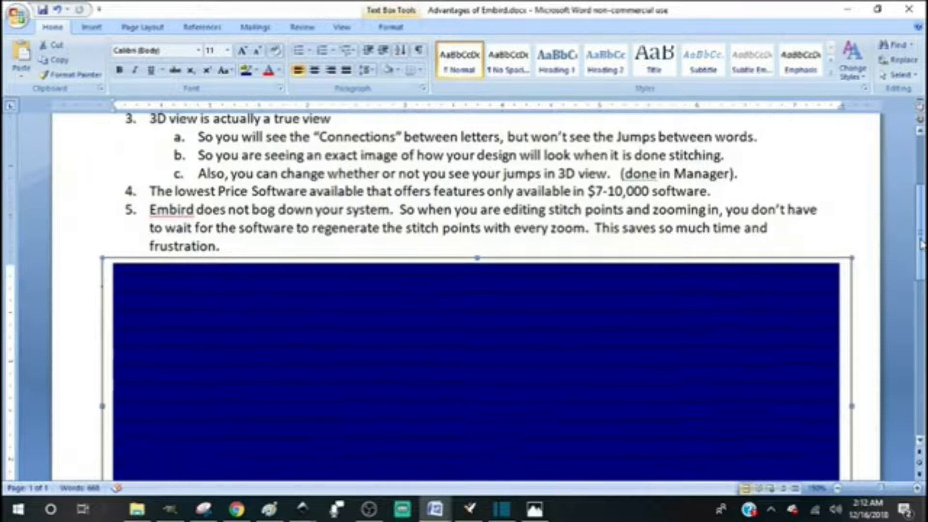
pyautogui.moveTo(406, 253); pyautogui.dragTo(408, 292)
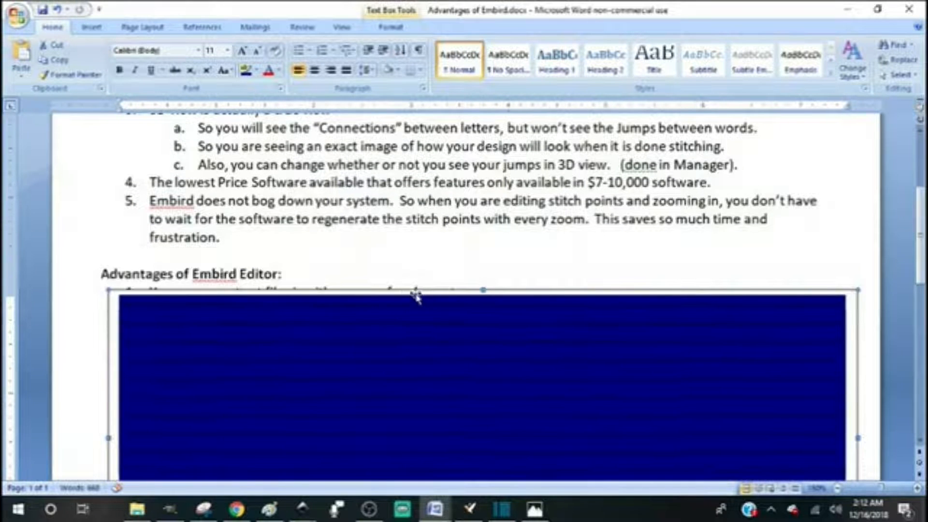
pyautogui.moveTo(431, 294); pyautogui.dragTo(415, 321)
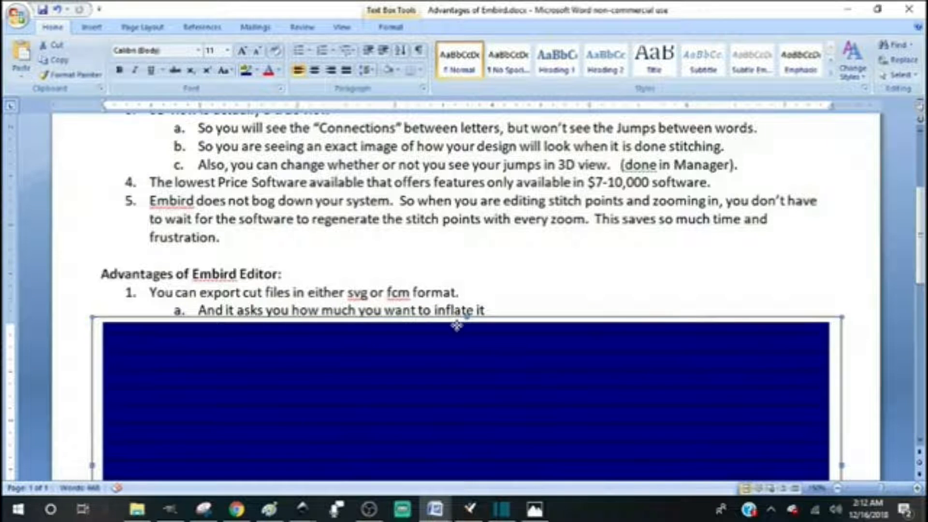
pyautogui.moveTo(457, 329)
pyautogui.mouseDown()
pyautogui.moveTo(459, 336)
pyautogui.moveTo(460, 325)
pyautogui.mouseUp()
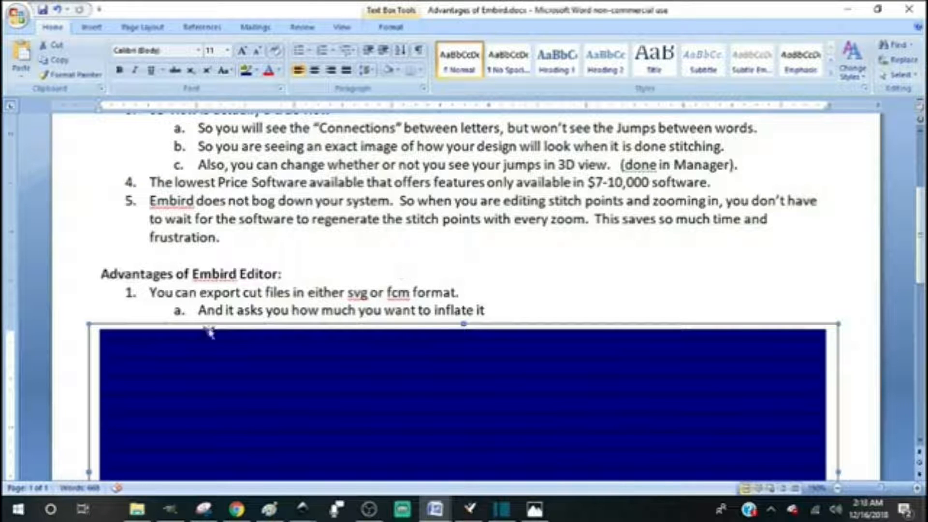
pyautogui.moveTo(347, 331); pyautogui.dragTo(341, 357)
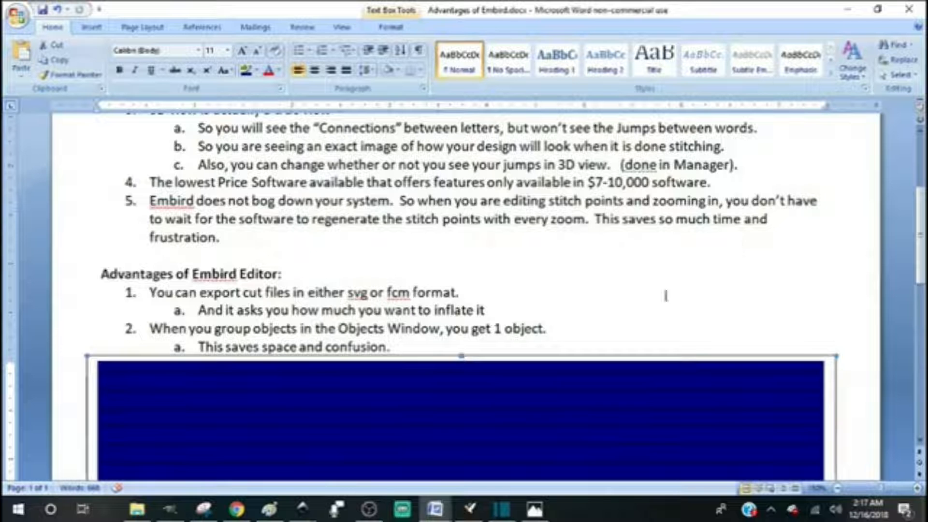
# - Return to Embird Editor and check the separate design objects one by one, from Deep Rose to the first Brass outline
pyautogui.click(468, 516)
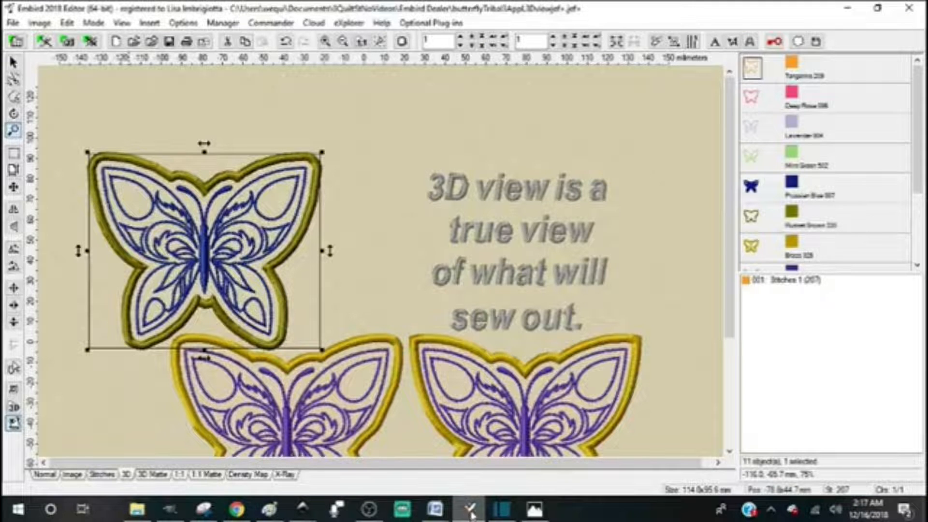
pyautogui.moveTo(916, 142); pyautogui.dragTo(909, 107)
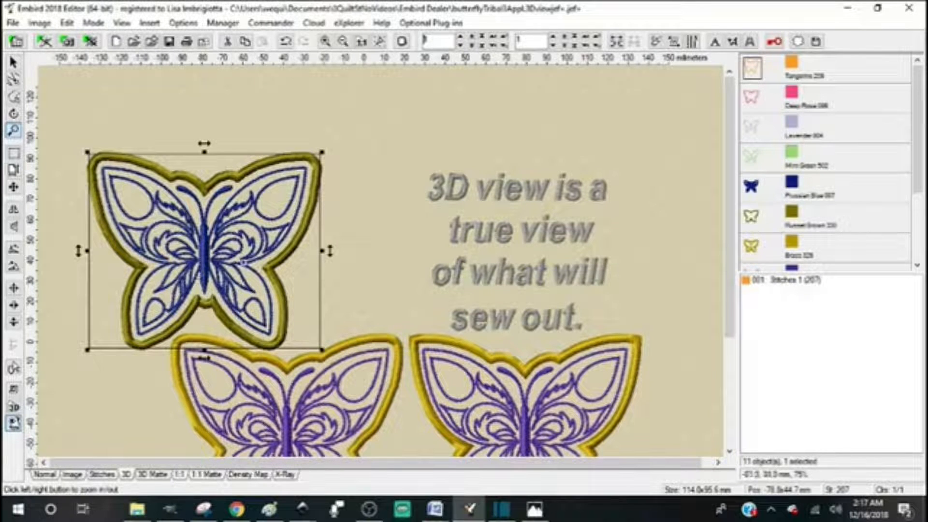
pyautogui.click(753, 99)
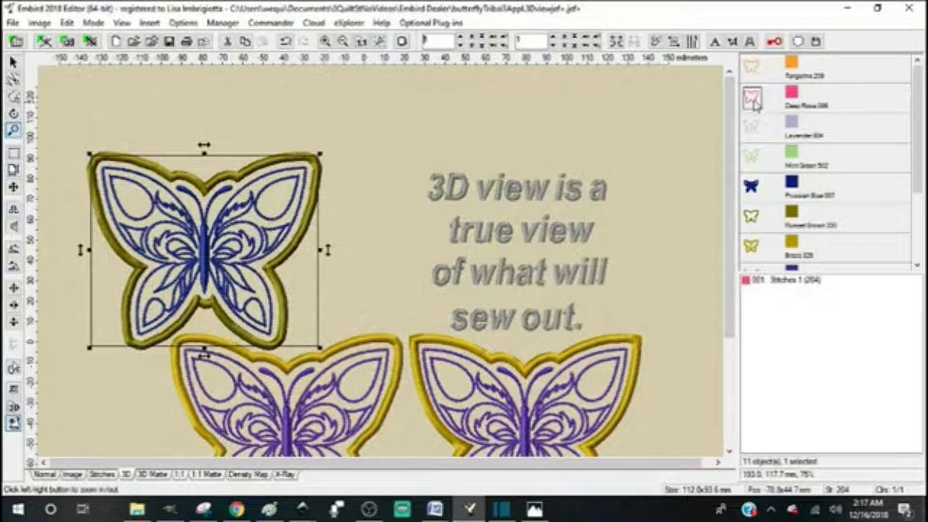
pyautogui.click(753, 134)
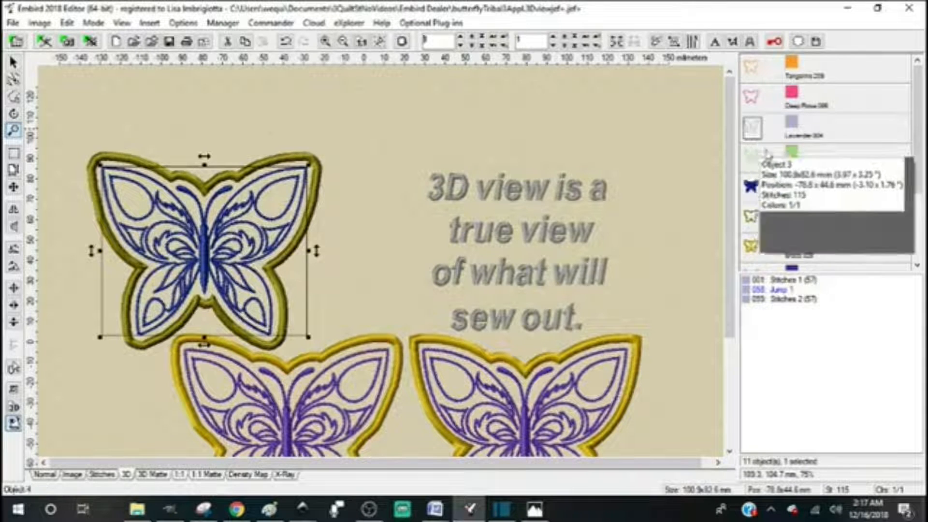
pyautogui.click(754, 162)
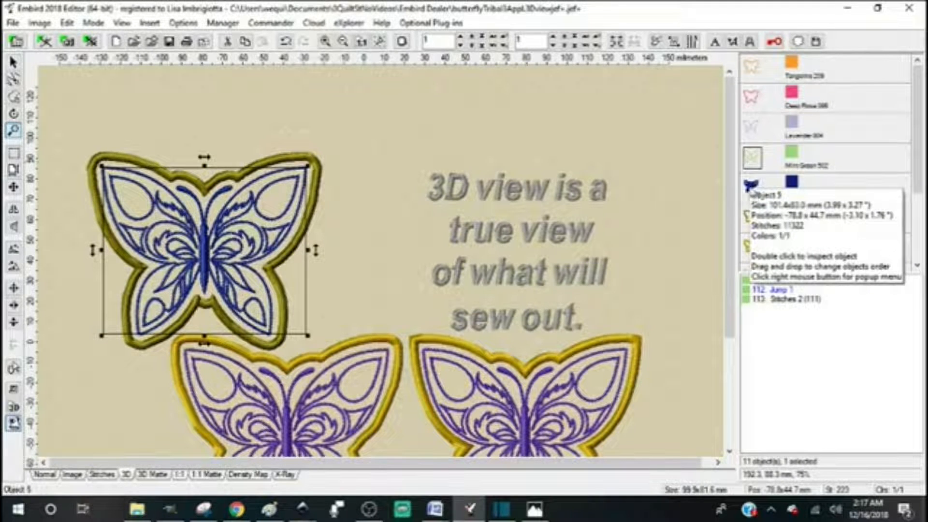
pyautogui.click(751, 189)
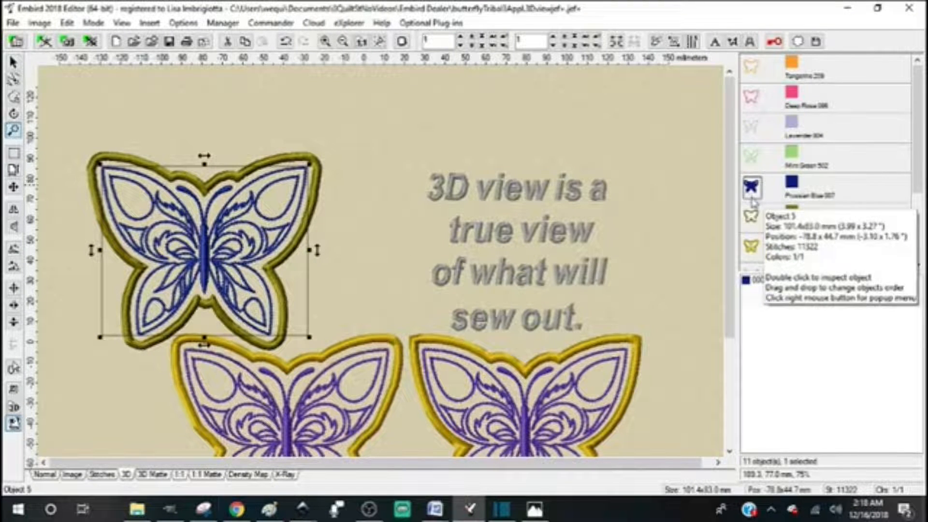
pyautogui.click(753, 219)
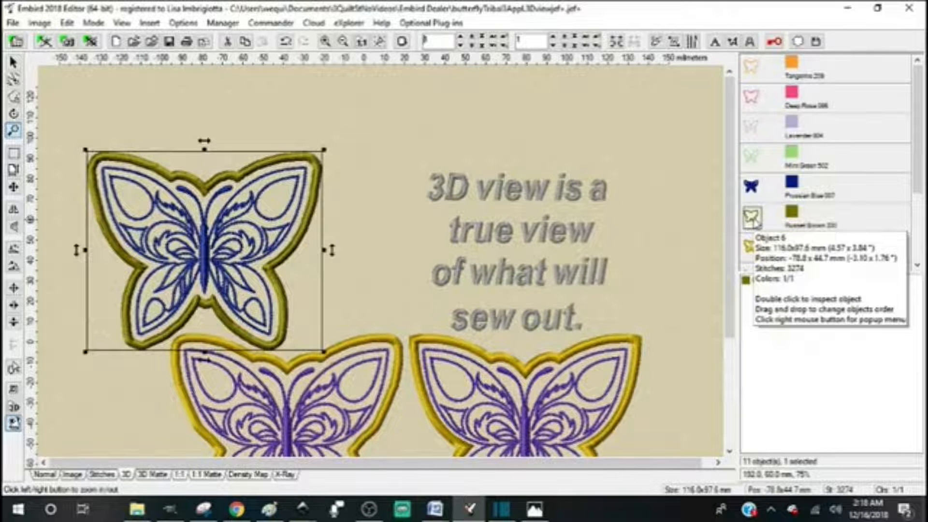
pyautogui.click(752, 248)
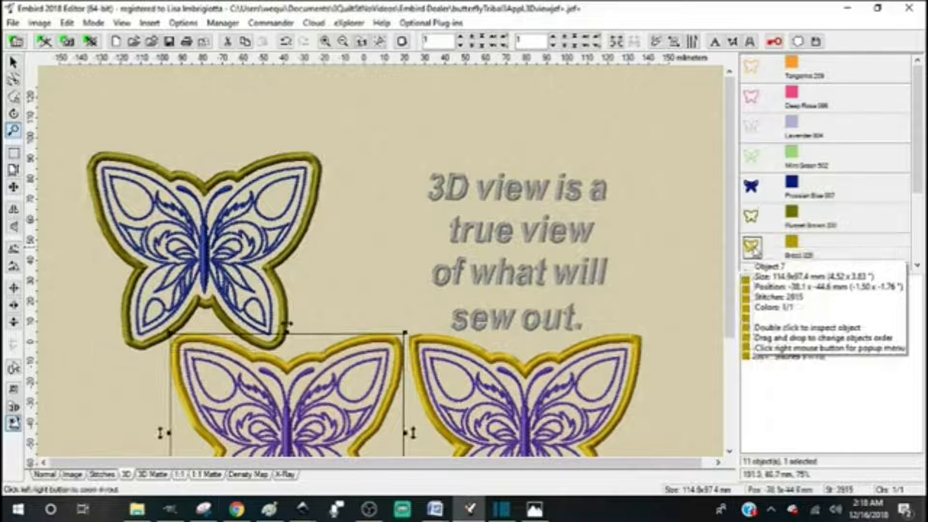
# - Join the blue butterfly's six objects, Tangerine through Russet Brown, into one object and select the lower-left butterfly's Brass outline
pyautogui.click(757, 227)
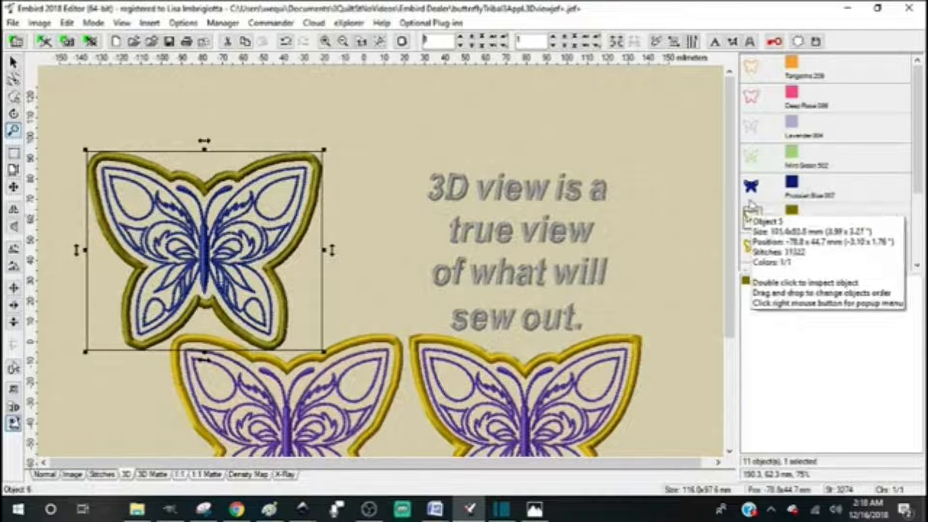
pyautogui.keyDown('shift'); pyautogui.click(753, 72); pyautogui.keyUp('shift')
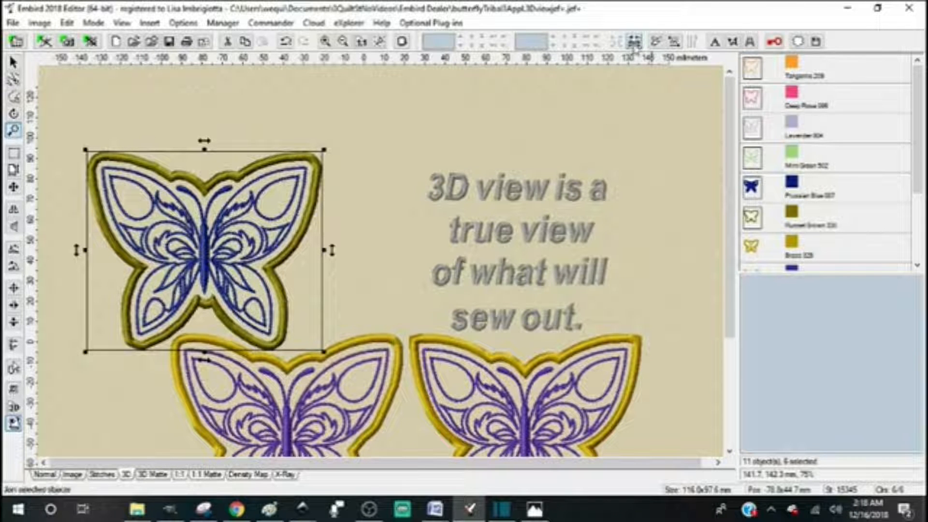
pyautogui.click(635, 44)
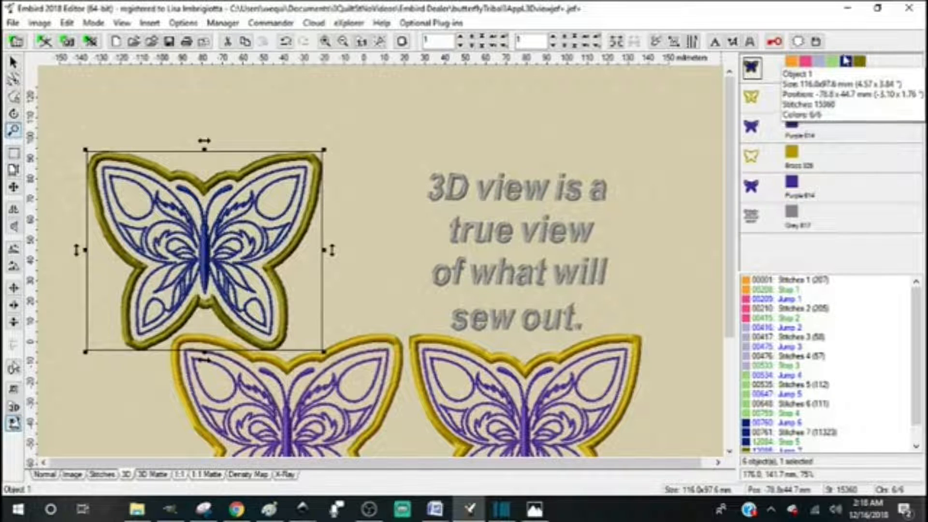
pyautogui.click(755, 99)
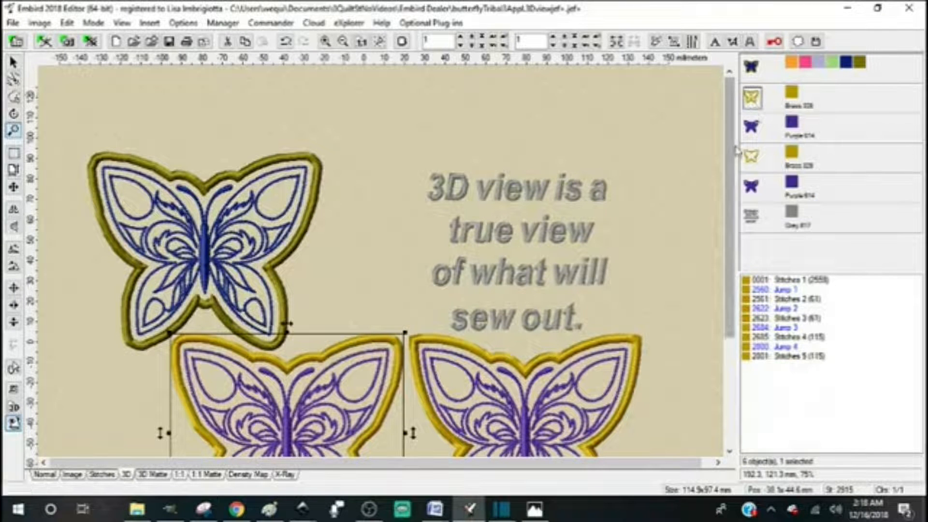
# - Join the lower-left butterfly's Brass outline and Purple wing design into one object
pyautogui.click(754, 138)
pyautogui.moveTo(731, 146); pyautogui.dragTo(734, 212)
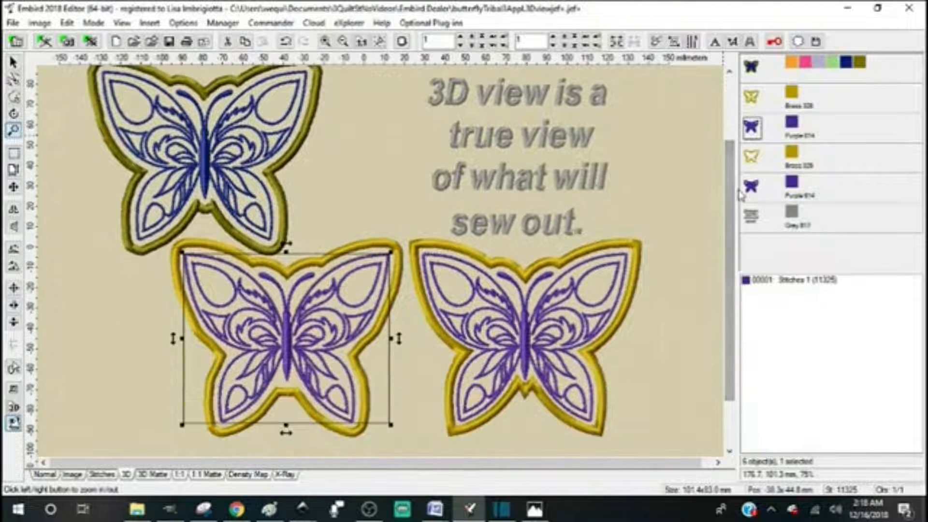
pyautogui.keyDown('ctrl'); pyautogui.click(757, 109); pyautogui.keyUp('ctrl')
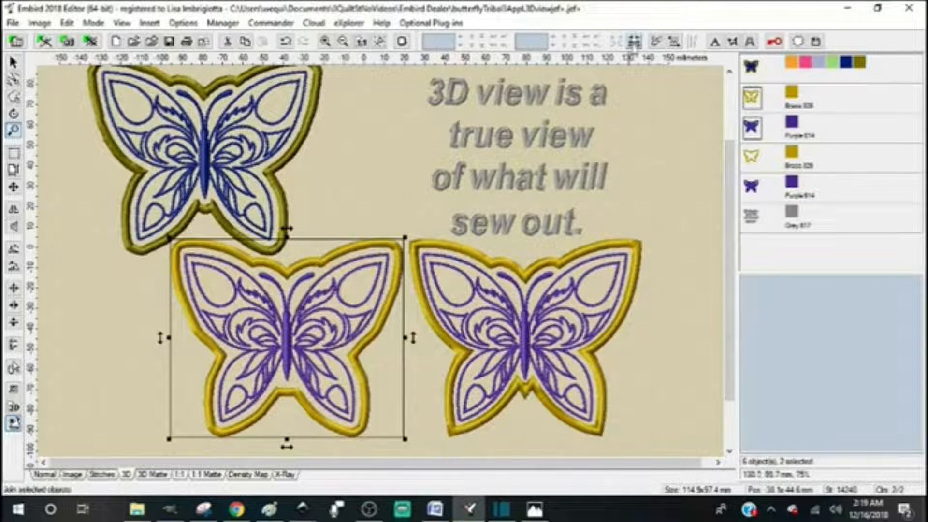
pyautogui.click(636, 43)
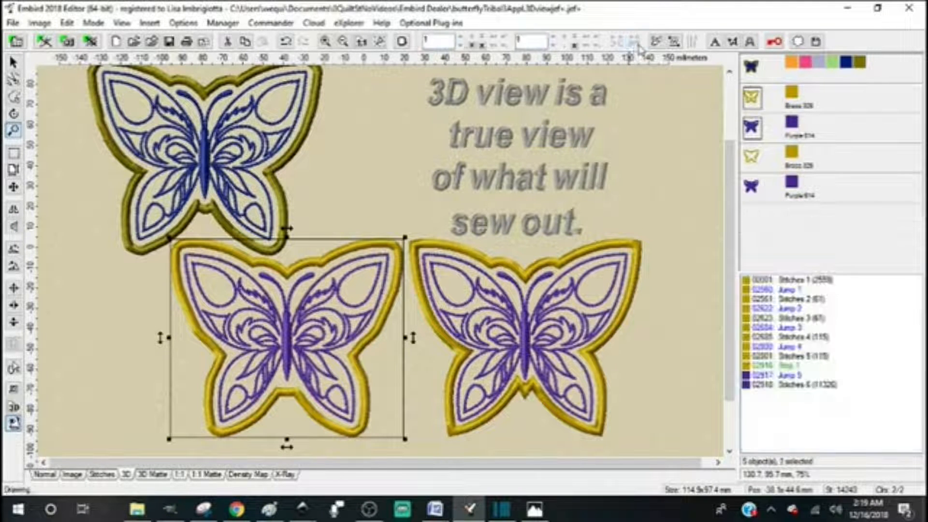
# - Combine the lower-right butterfly's Brass outline and Purple wing design into a single object
pyautogui.click(753, 128)
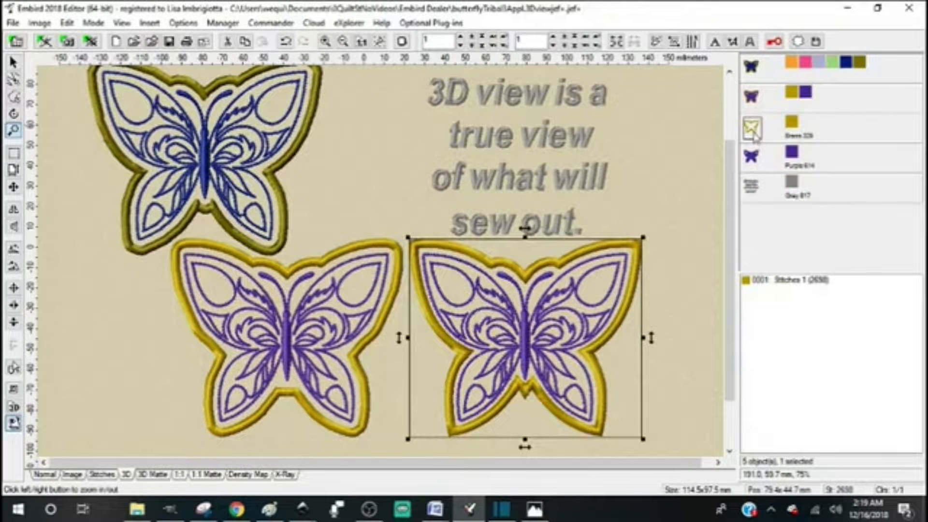
pyautogui.keyDown('ctrl'); pyautogui.click(757, 165); pyautogui.keyUp('ctrl')
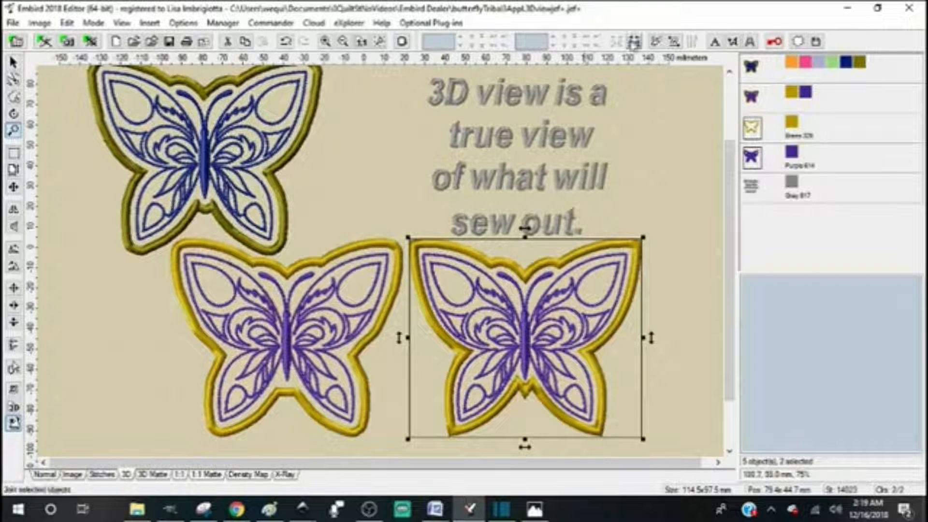
pyautogui.click(635, 44)
# - Select the Gray lettering object and check its first stitch block and first jump in the stitch list
pyautogui.click(756, 166)
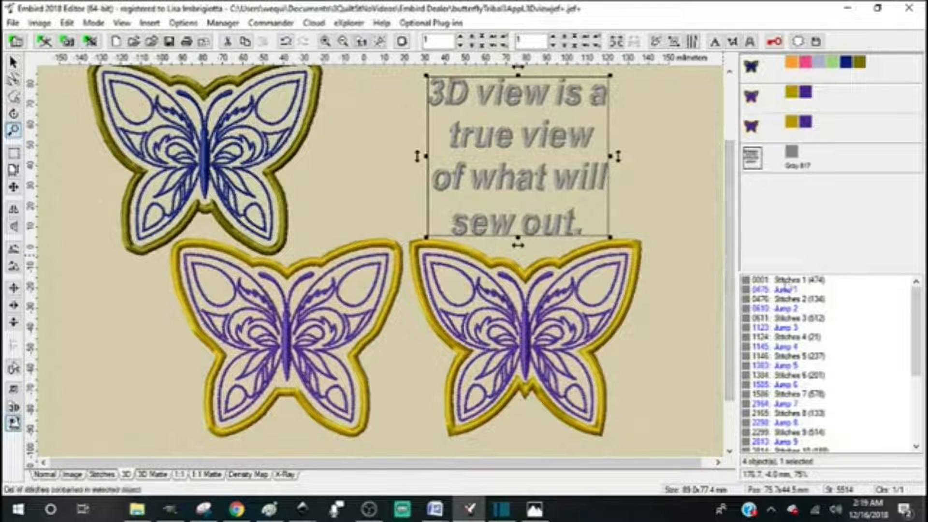
pyautogui.click(784, 280)
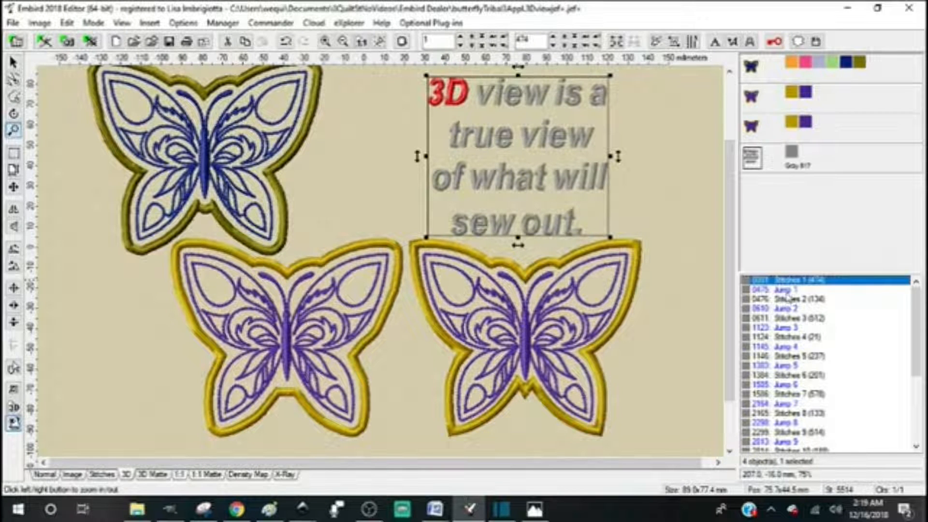
pyautogui.press('Down')
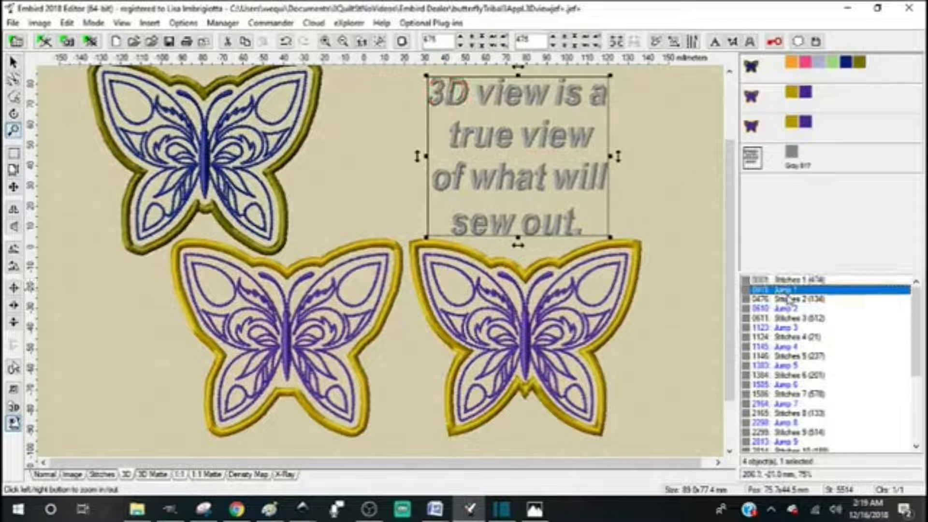
pyautogui.press('Up')
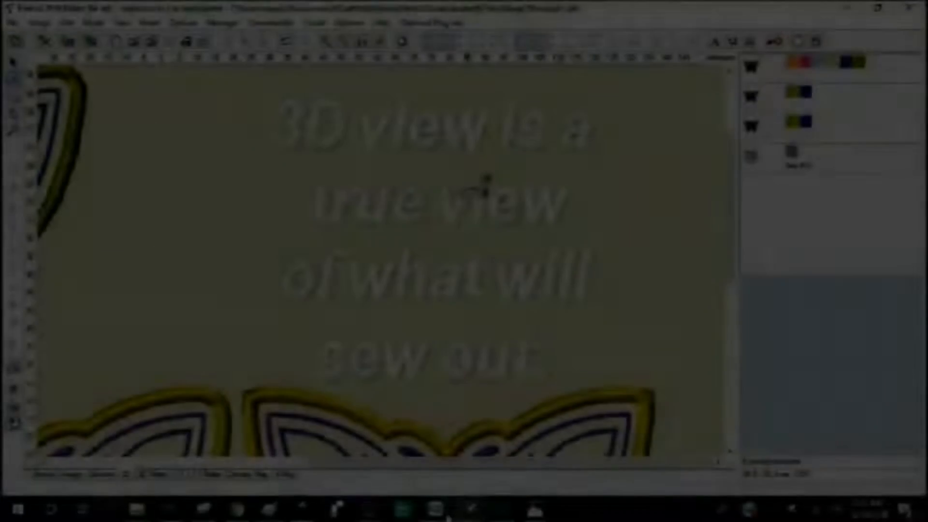
# - Switch to the Advantages of Embird document in Word and lower the blue cover box to reveal Editor point 3 with its sub-point
pyautogui.moveTo(439, 511)
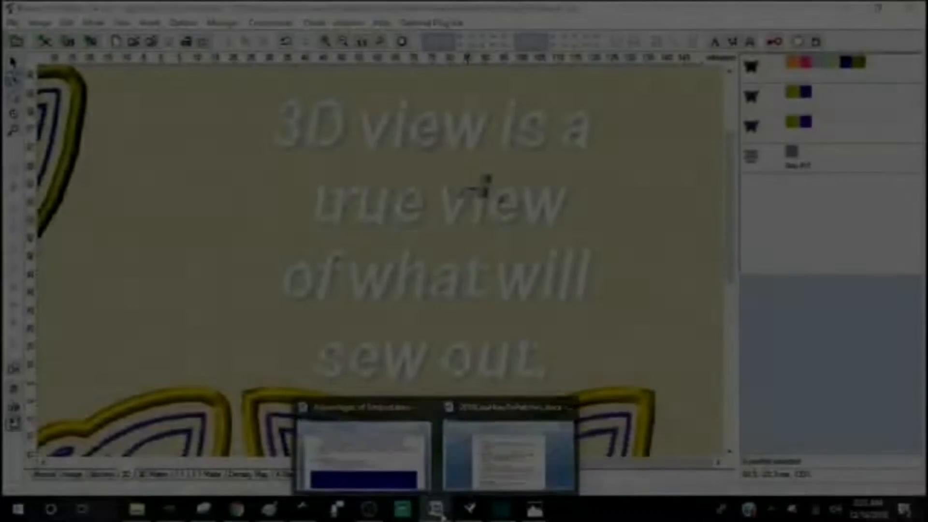
pyautogui.click(388, 415)
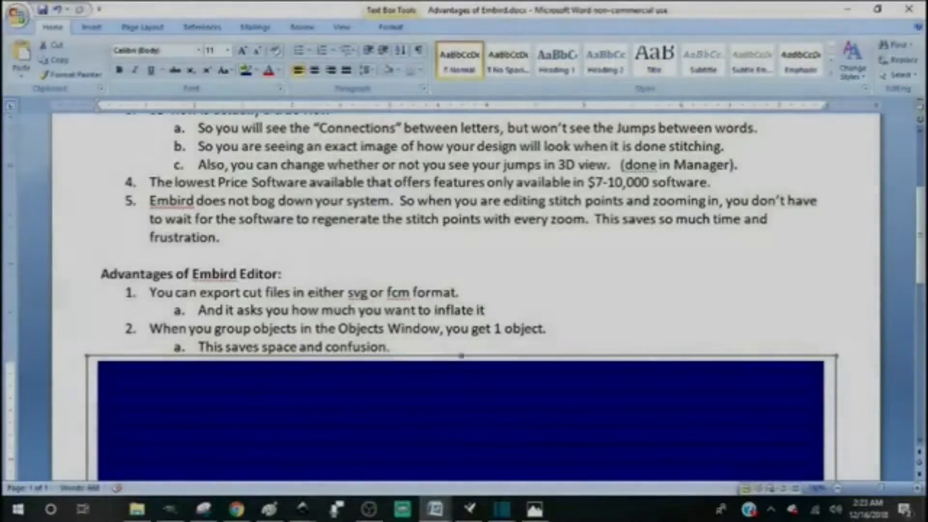
pyautogui.scroll(-3, 894, 237)
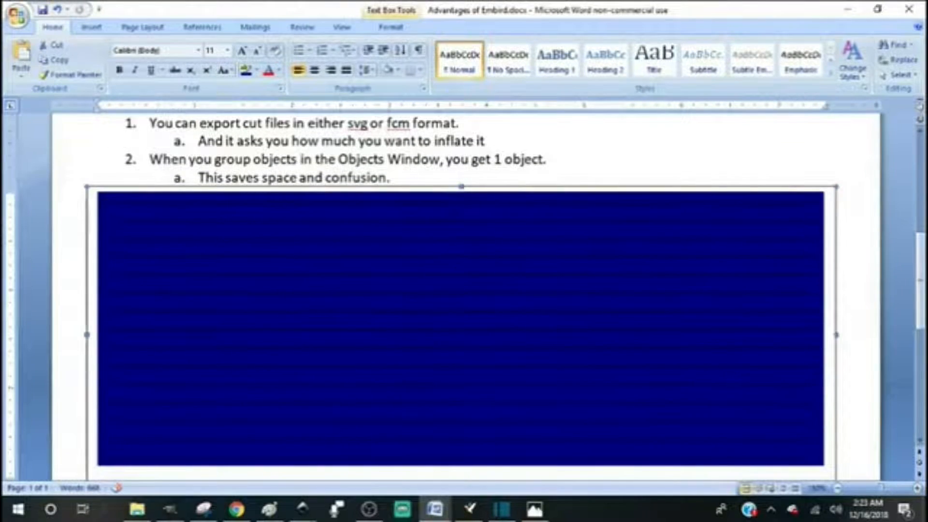
pyautogui.moveTo(435, 189); pyautogui.dragTo(447, 235)
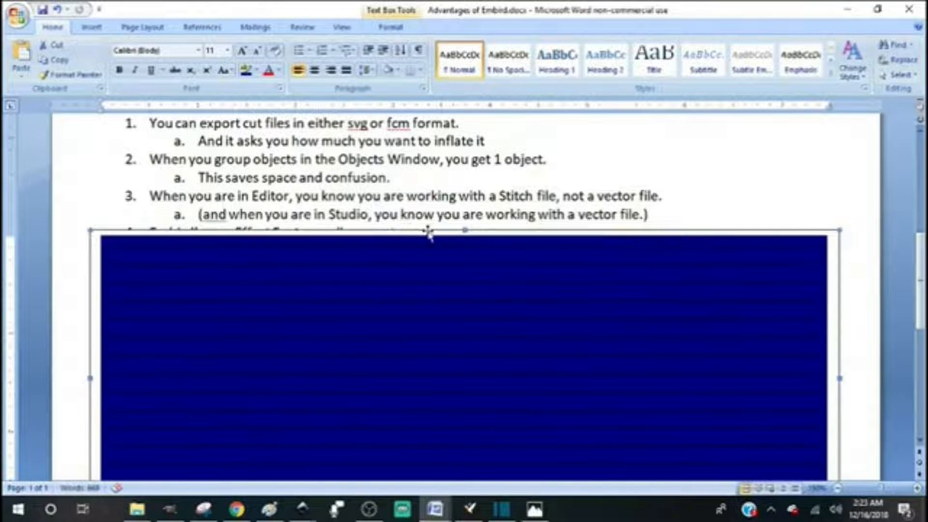
pyautogui.moveTo(432, 233); pyautogui.dragTo(422, 233)
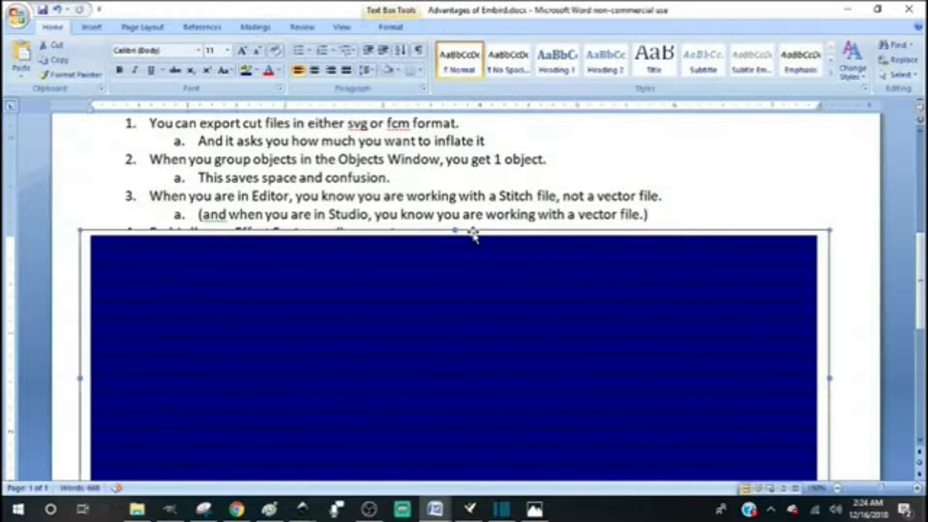
# - Lower the cover box to reveal point 4 on Effect Features, down to the Insert/Effect/Plate or Cavity line
pyautogui.moveTo(473, 236); pyautogui.dragTo(475, 261)
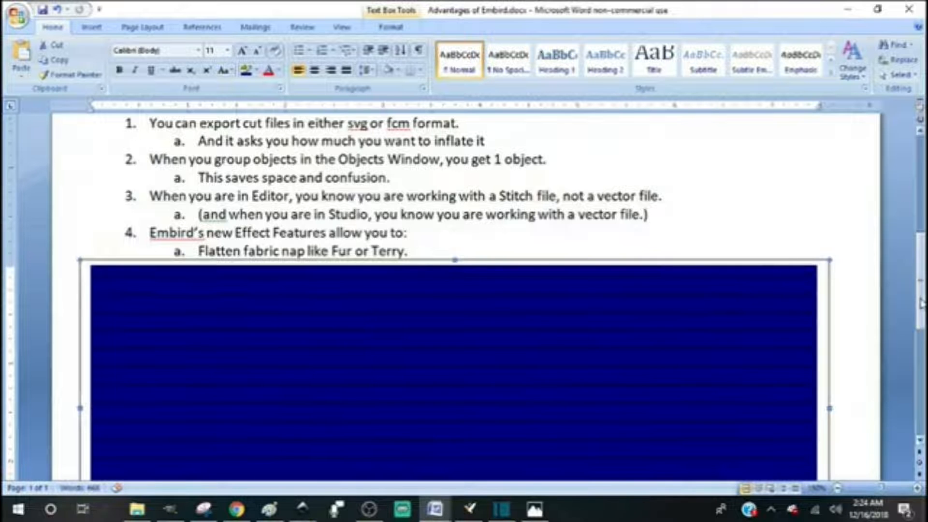
pyautogui.moveTo(921, 303); pyautogui.dragTo(921, 308)
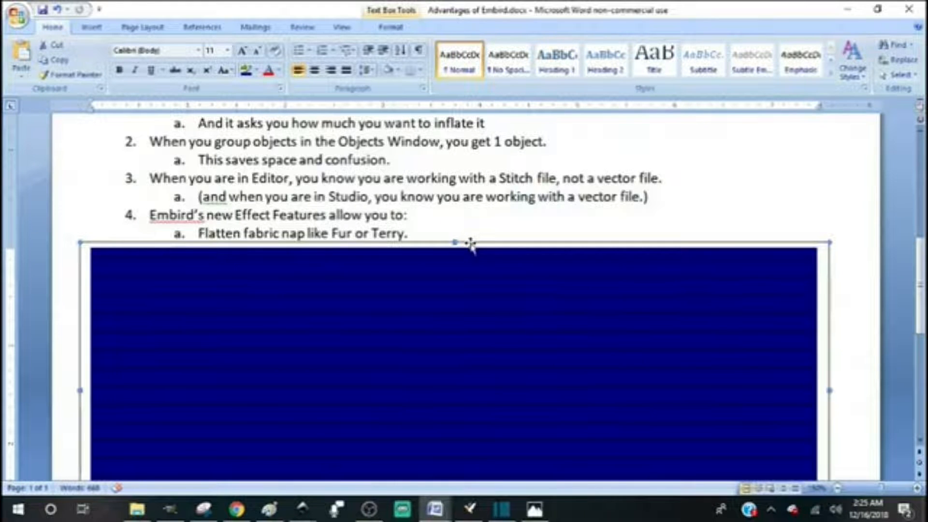
pyautogui.moveTo(469, 245); pyautogui.dragTo(474, 269)
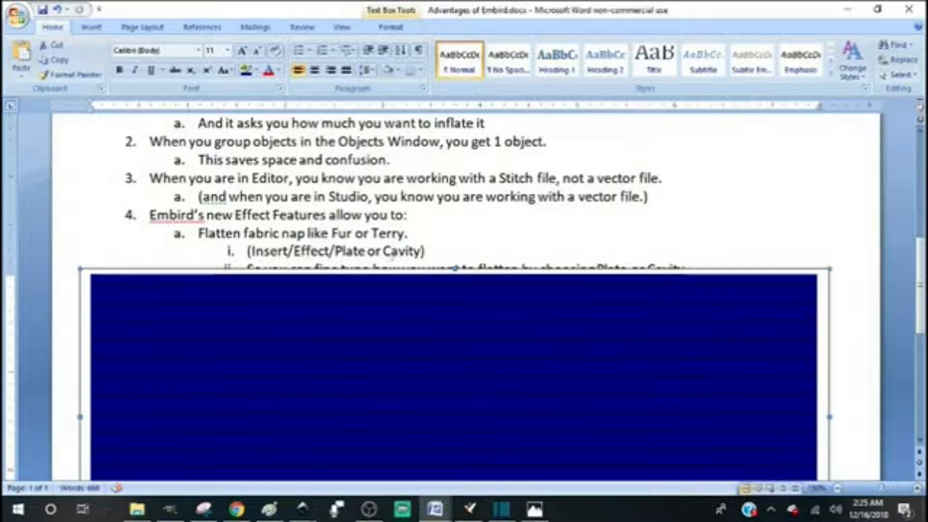
# - Uncover the line on fine-tuning with Plate or Cavity and the Create Offset Outlines sub-point with its Insert/Effect/Contour line
pyautogui.moveTo(922, 285); pyautogui.dragTo(923, 292)
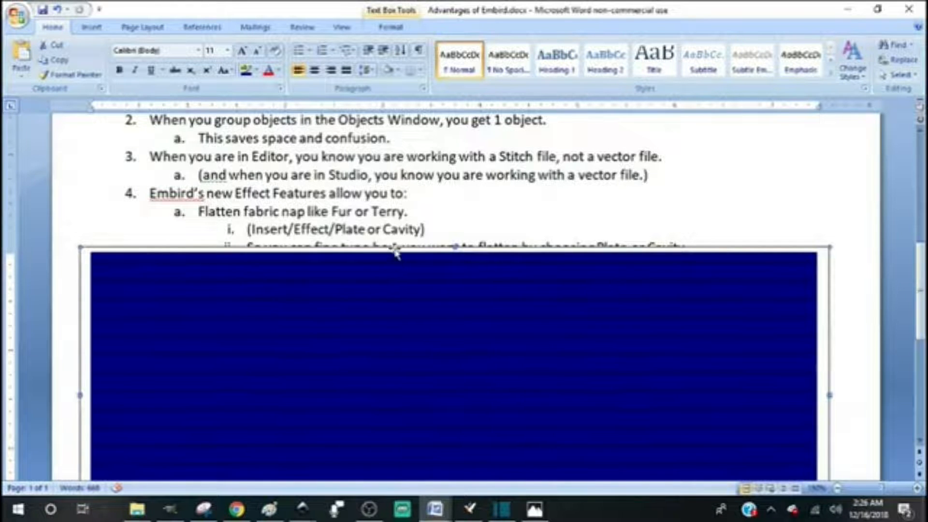
pyautogui.moveTo(394, 253); pyautogui.dragTo(377, 263)
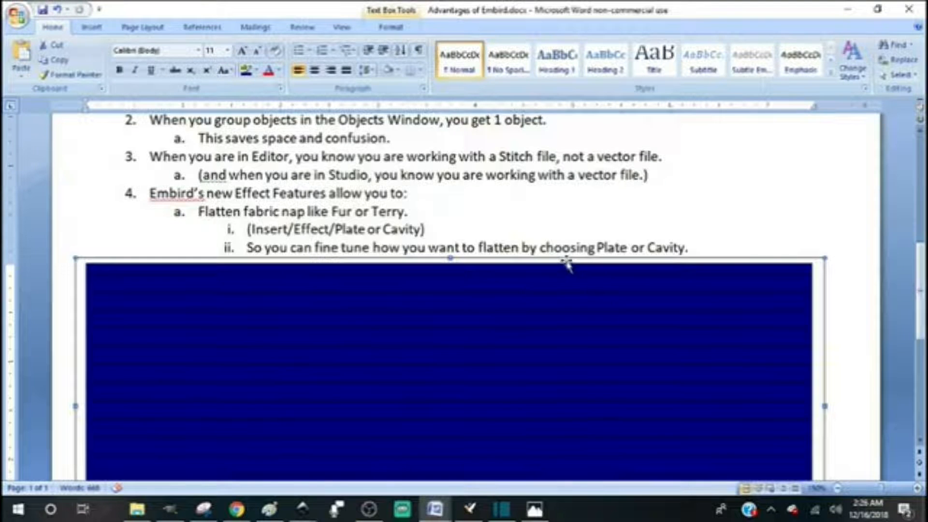
pyautogui.moveTo(566, 261); pyautogui.dragTo(545, 302)
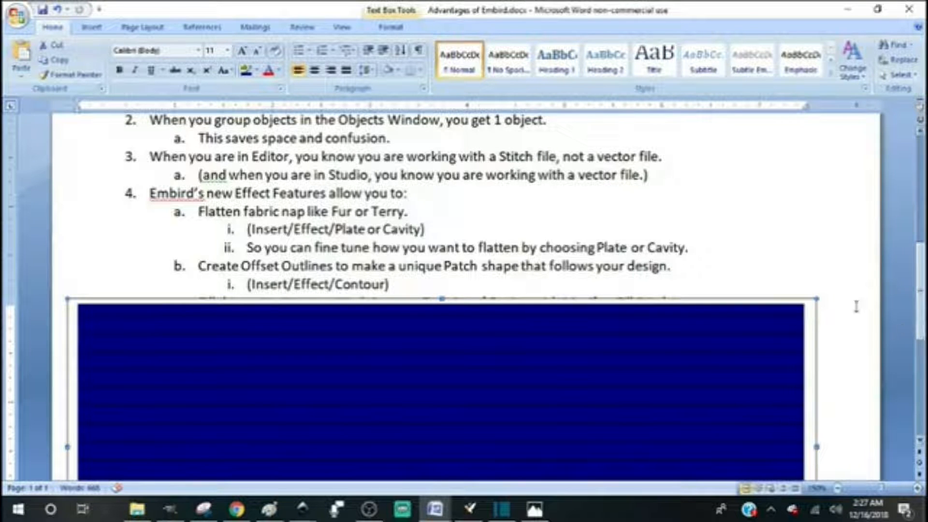
# - Return to Embird Editor and delete the lettering, the blue butterfly and the lower-left butterfly, keeping only the lower-right butterfly
pyautogui.click(473, 513)
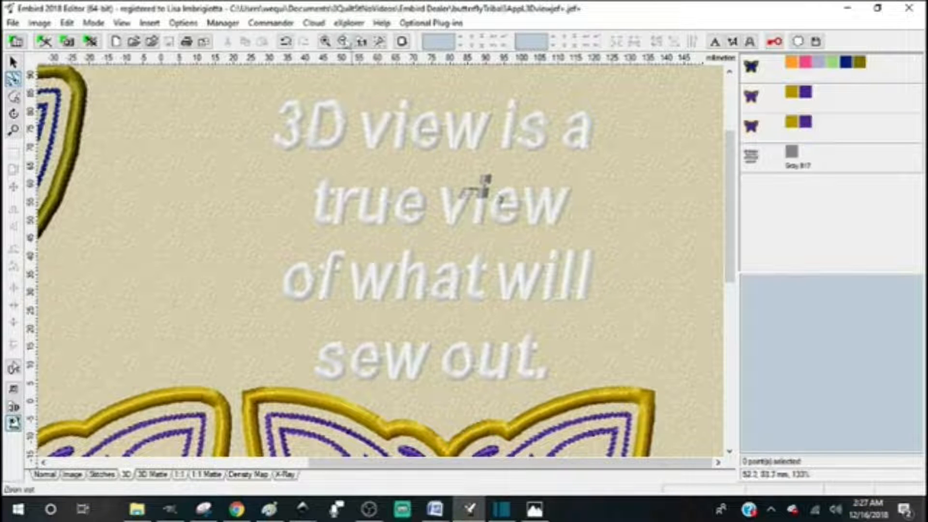
pyautogui.click(343, 43)
pyautogui.click(343, 42)
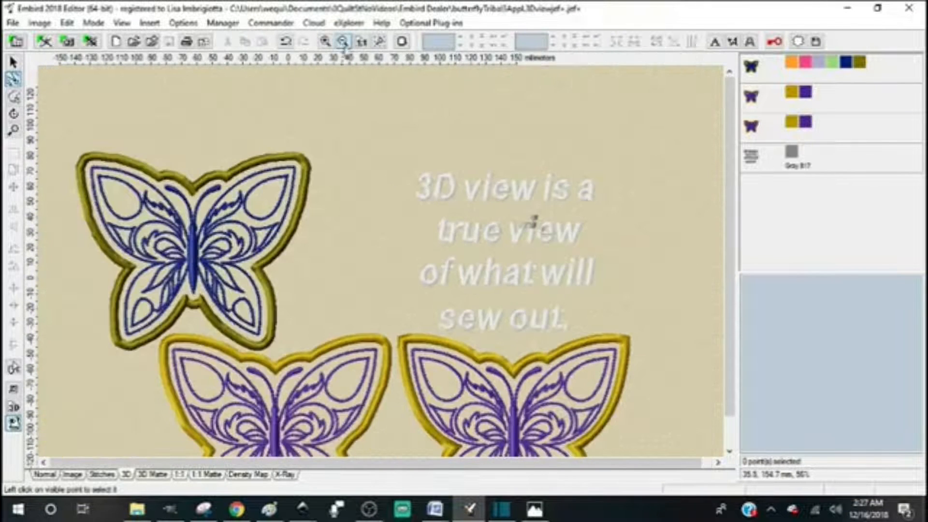
pyautogui.scroll(-2, 727, 243)
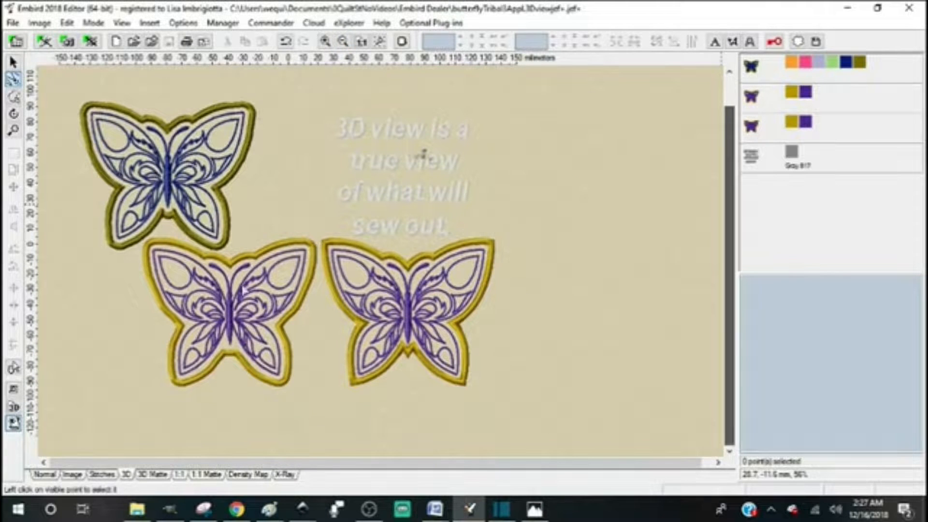
pyautogui.click(13, 131)
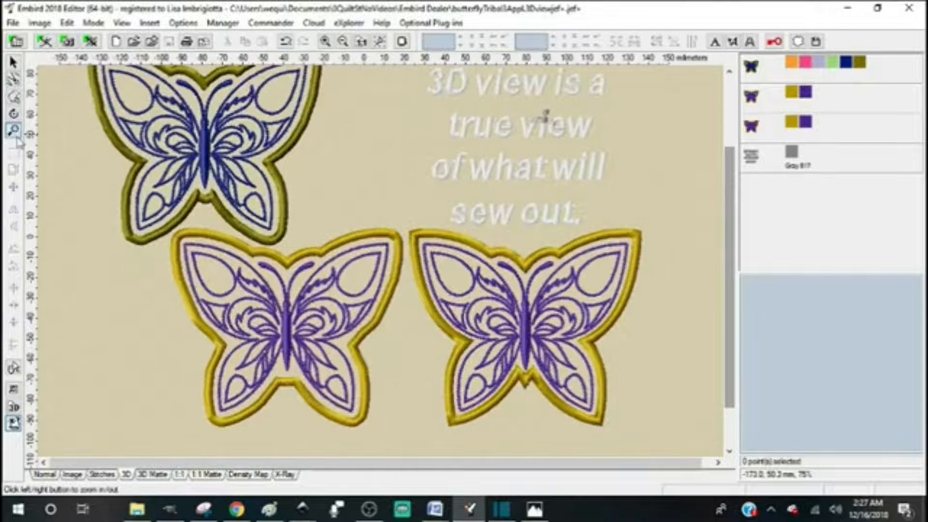
pyautogui.scroll(3, 731, 266)
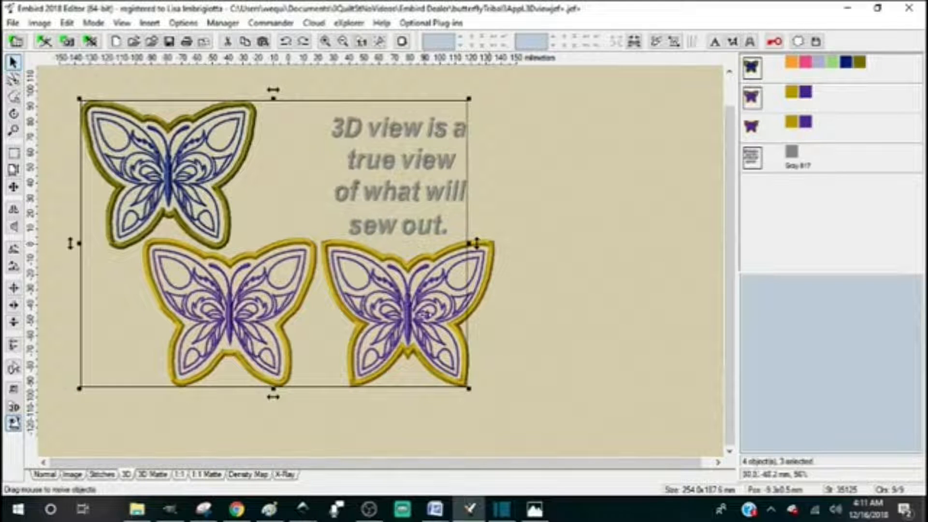
pyautogui.click(753, 127)
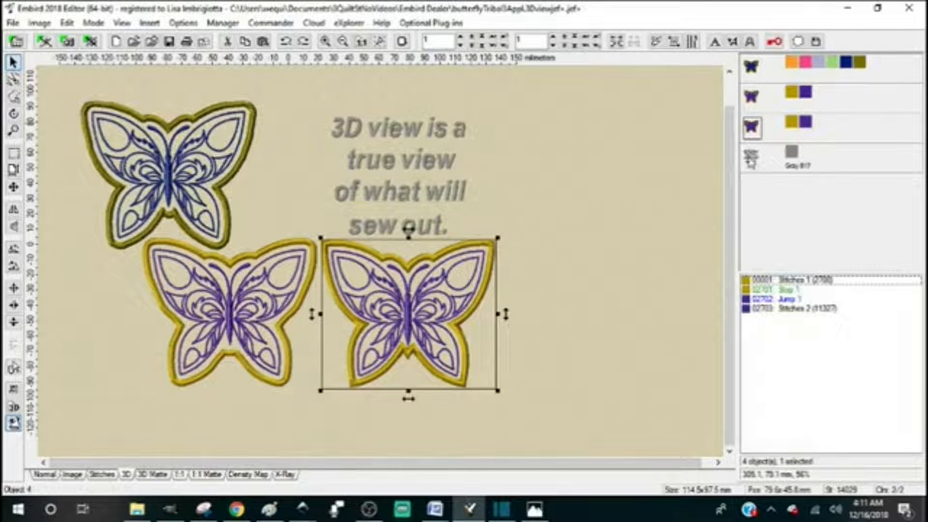
pyautogui.click(755, 162)
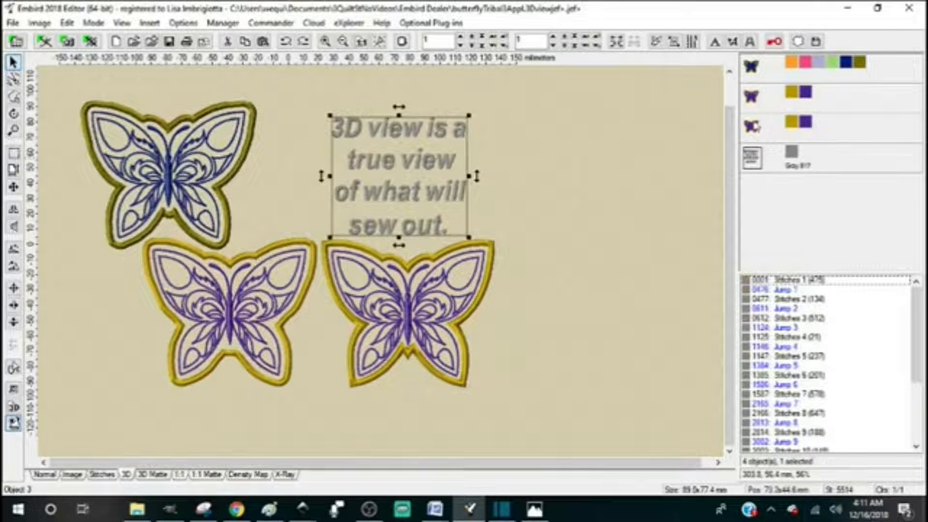
pyautogui.keyDown('ctrl'); pyautogui.click(753, 99); pyautogui.keyUp('ctrl')
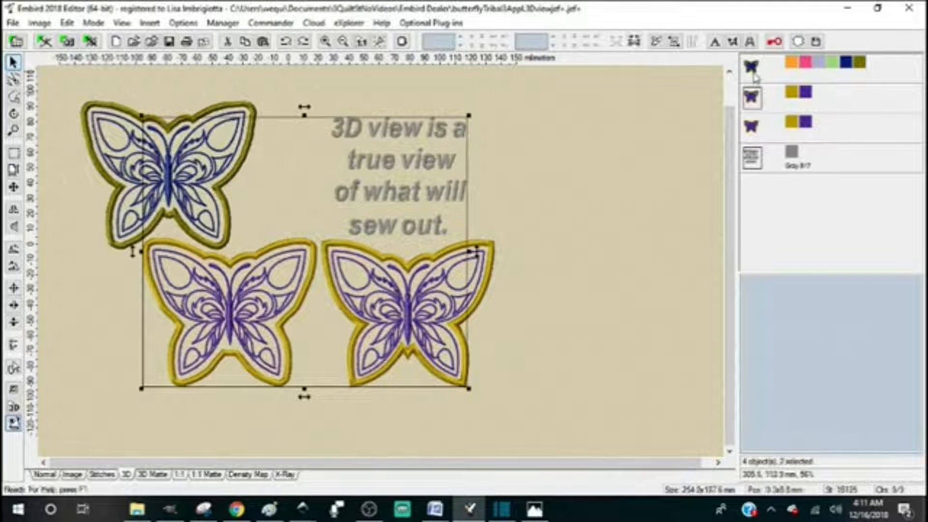
pyautogui.keyDown('ctrl'); pyautogui.click(756, 80); pyautogui.keyUp('ctrl')
pyautogui.press('Delete')
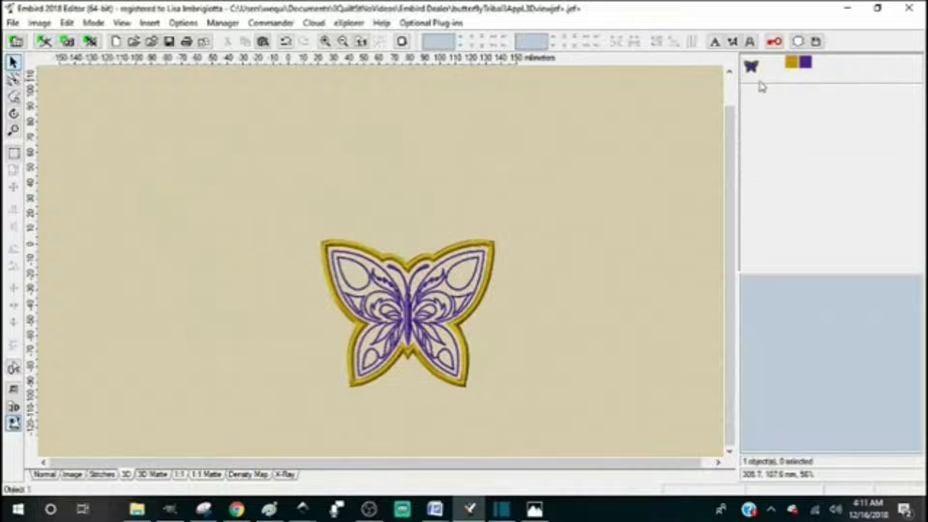
# - Select the remaining butterfly, display it in Stitches view and center it in the hoop
pyautogui.click(753, 69)
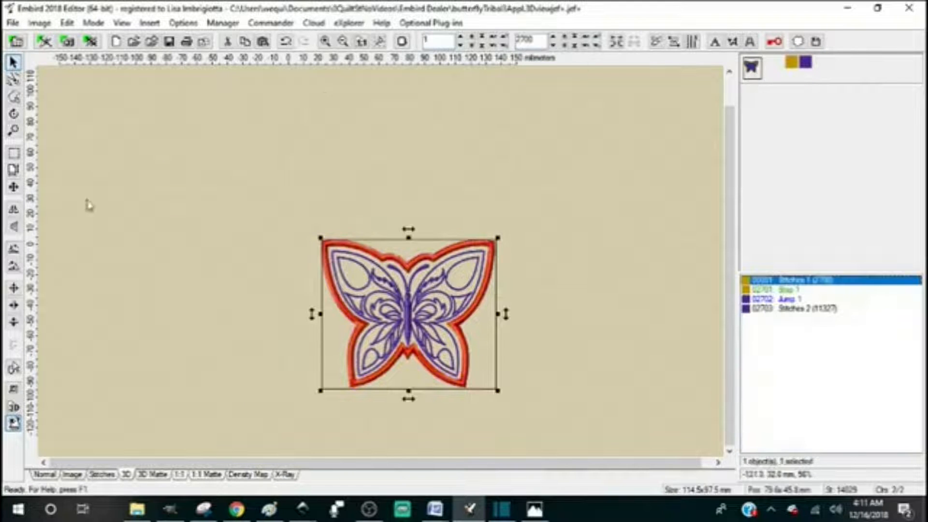
pyautogui.click(102, 476)
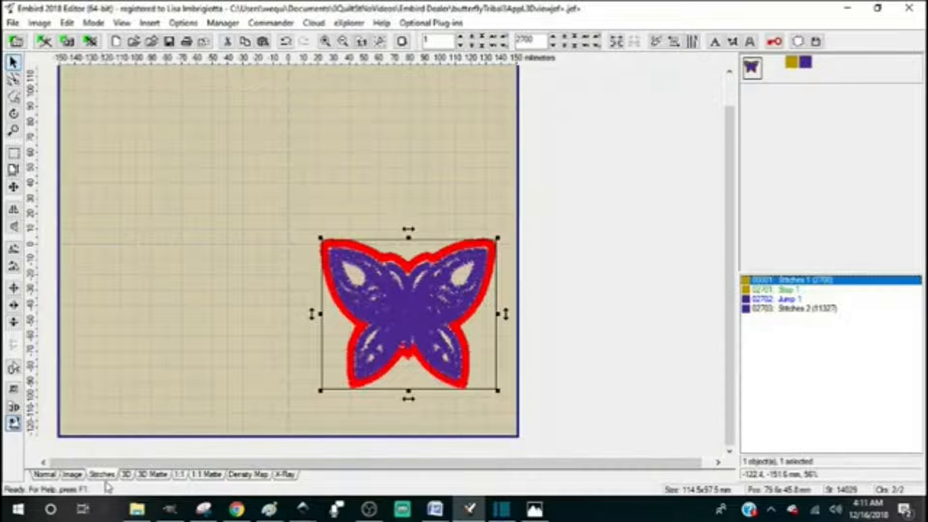
pyautogui.moveTo(728, 329)
pyautogui.mouseDown()
pyautogui.moveTo(729, 338)
pyautogui.moveTo(731, 292)
pyautogui.moveTo(732, 316)
pyautogui.mouseUp()
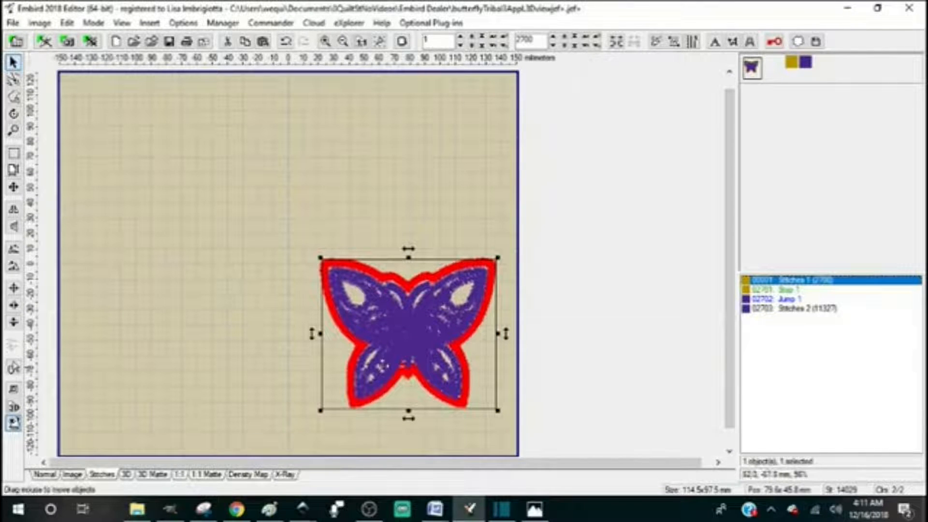
pyautogui.click(14, 290)
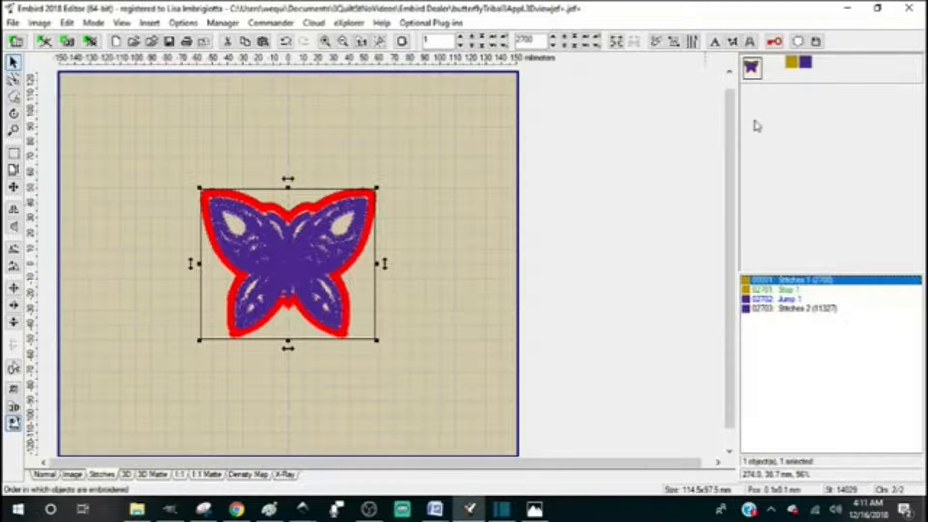
# - Insert an Exterior effect for the butterfly with -2.0 mm inflate, cavity ignored and a Motif 15 fill
pyautogui.click(149, 23)
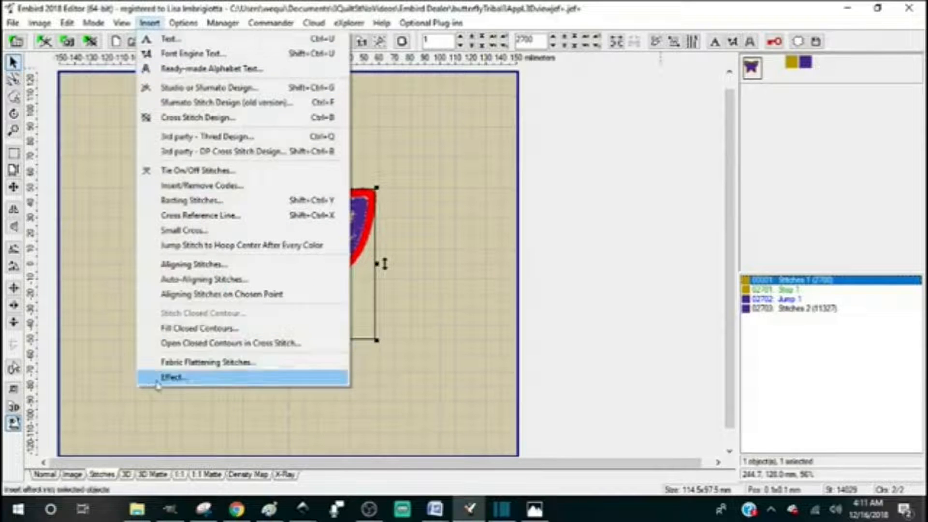
pyautogui.click(157, 379)
pyautogui.click(372, 256)
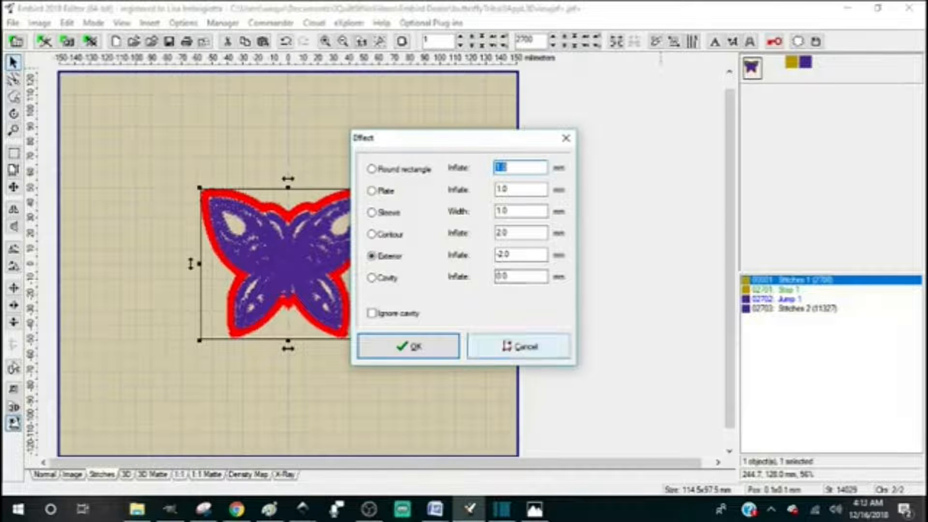
pyautogui.moveTo(434, 146); pyautogui.dragTo(539, 155)
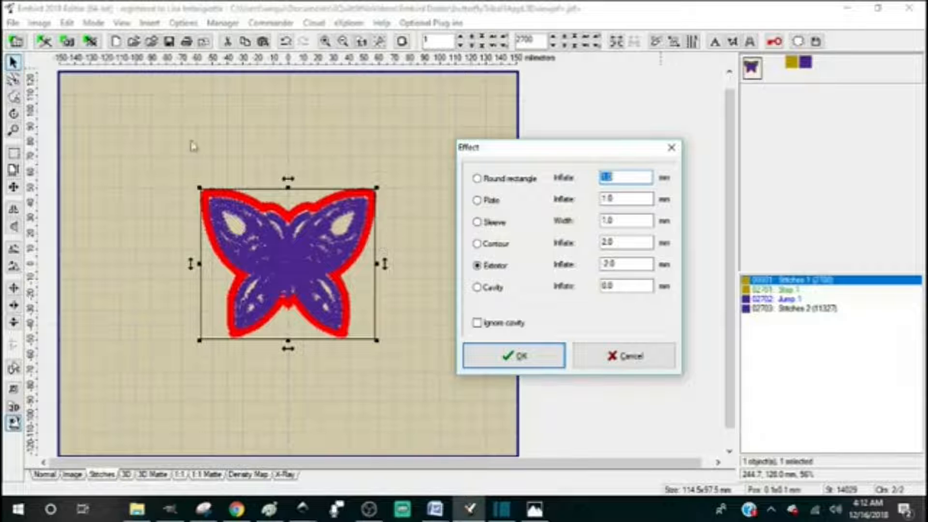
pyautogui.click(478, 324)
pyautogui.click(507, 358)
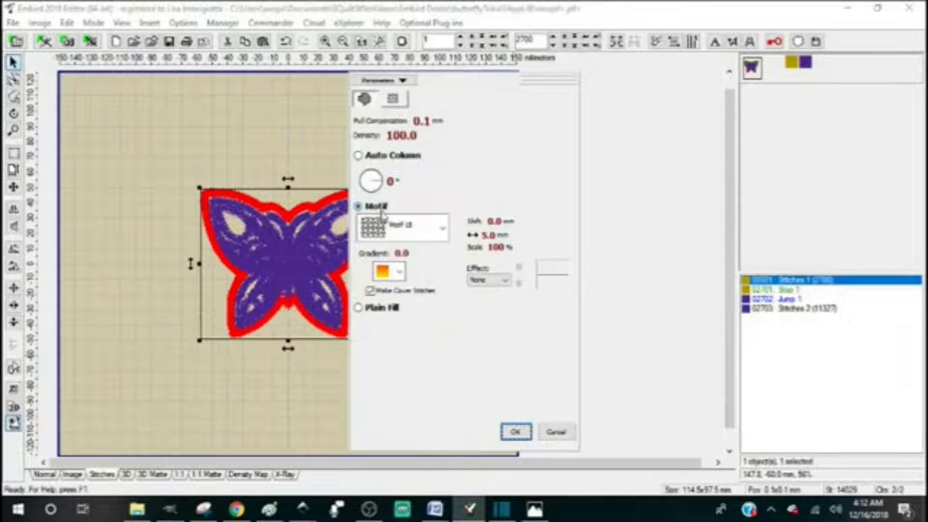
pyautogui.click(515, 432)
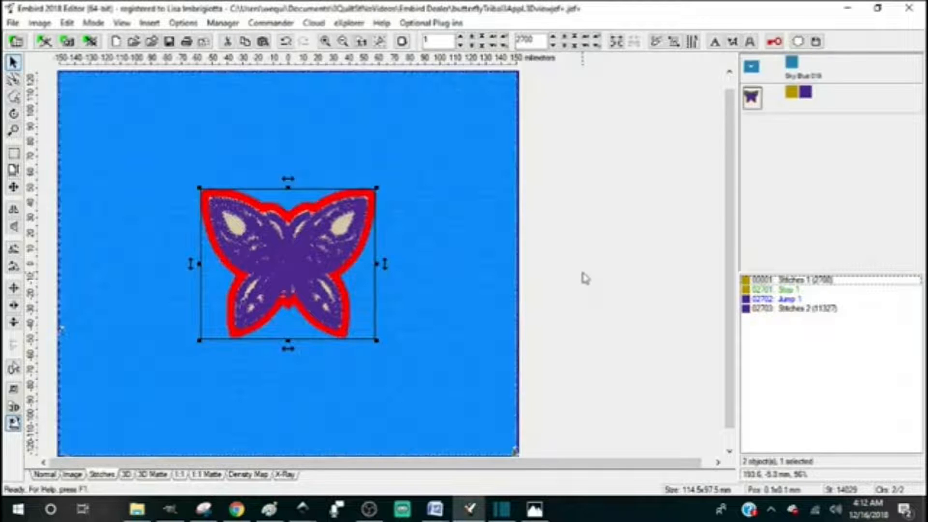
# - Inspect the filled background around the butterfly's lower wings up close in 3D view
pyautogui.click(126, 475)
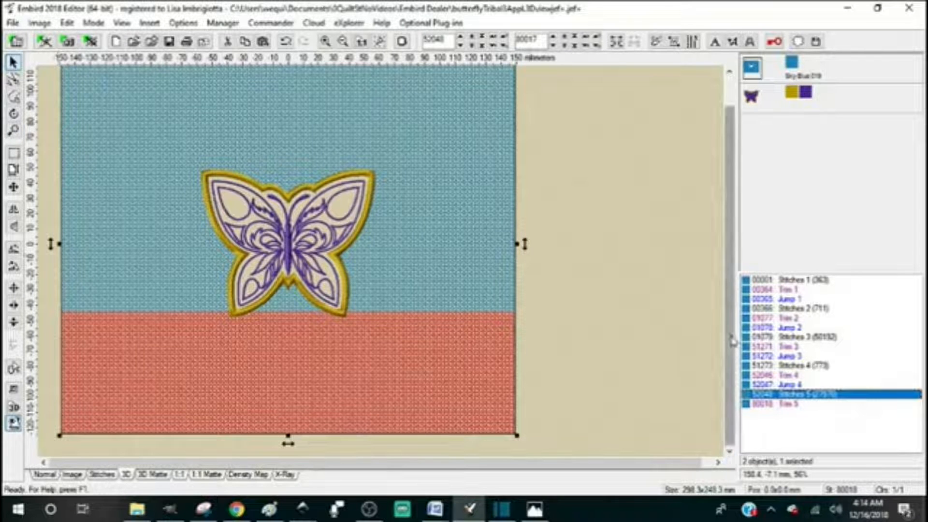
pyautogui.scroll(2, 707, 292)
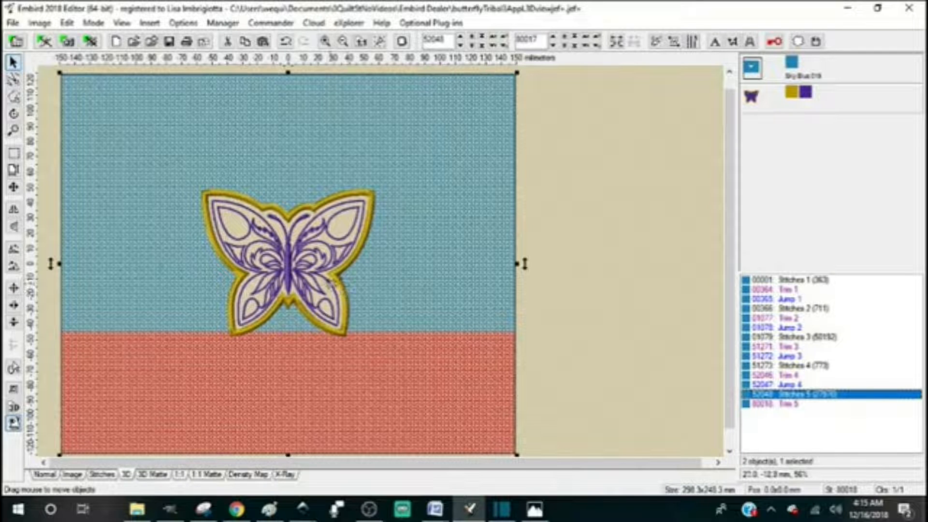
pyautogui.click(14, 130)
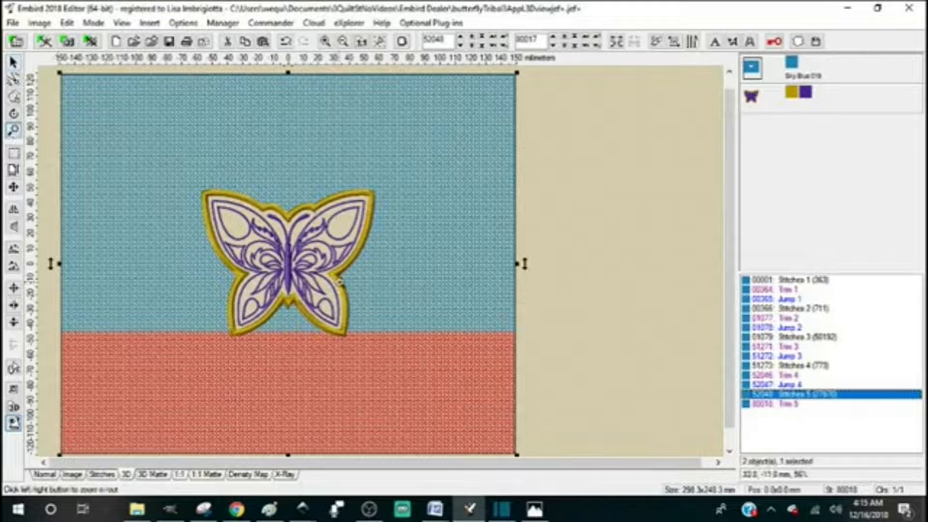
pyautogui.click(340, 284)
pyautogui.click(343, 284)
pyautogui.click(397, 284)
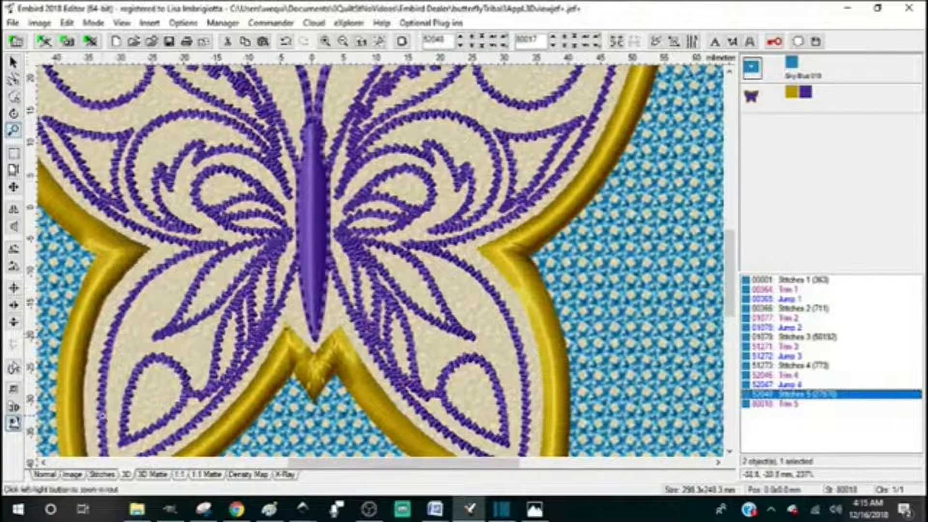
# - Examine where the fill meets the satin border in Stitches and Density Map views, and return to 3D view
pyautogui.click(102, 476)
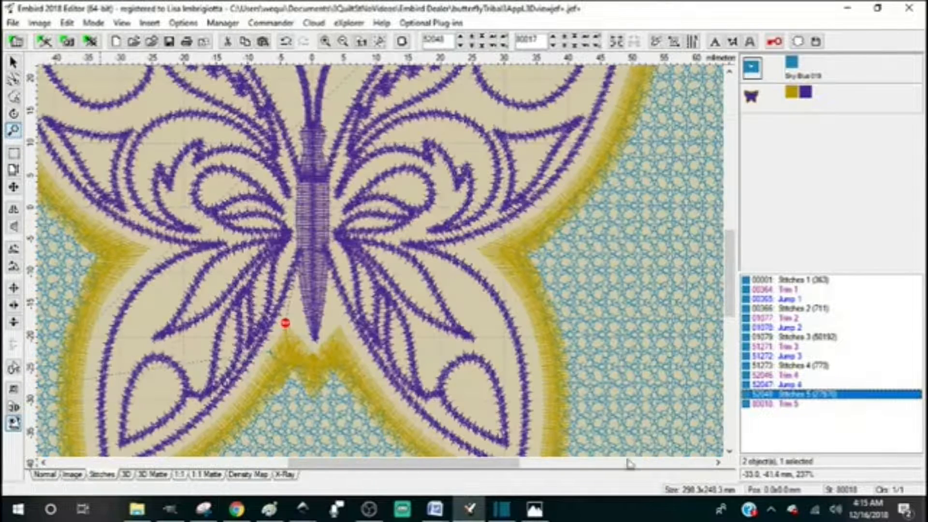
pyautogui.click(544, 260)
pyautogui.click(541, 264)
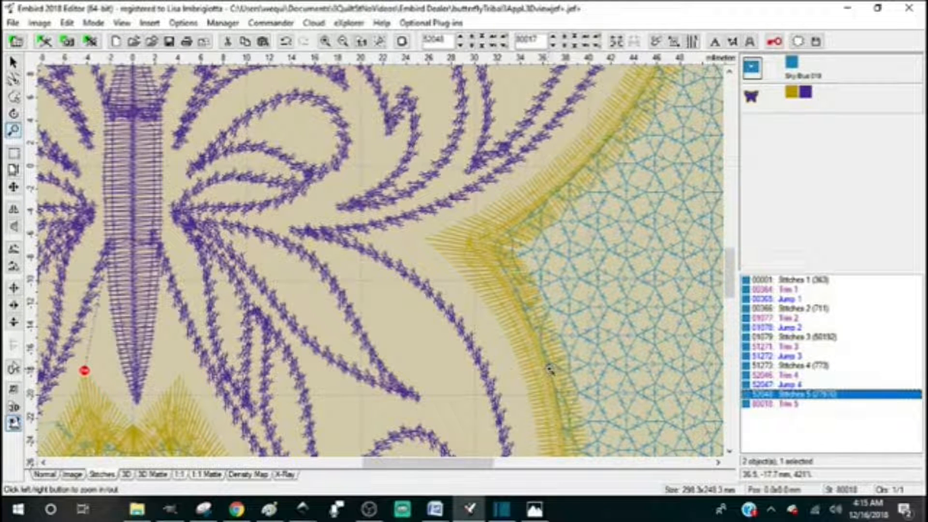
pyautogui.click(247, 474)
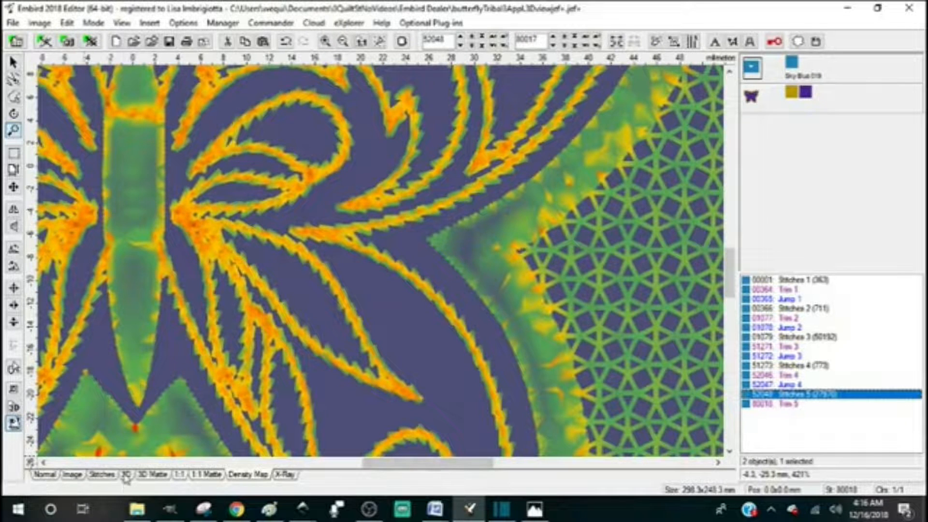
pyautogui.click(125, 475)
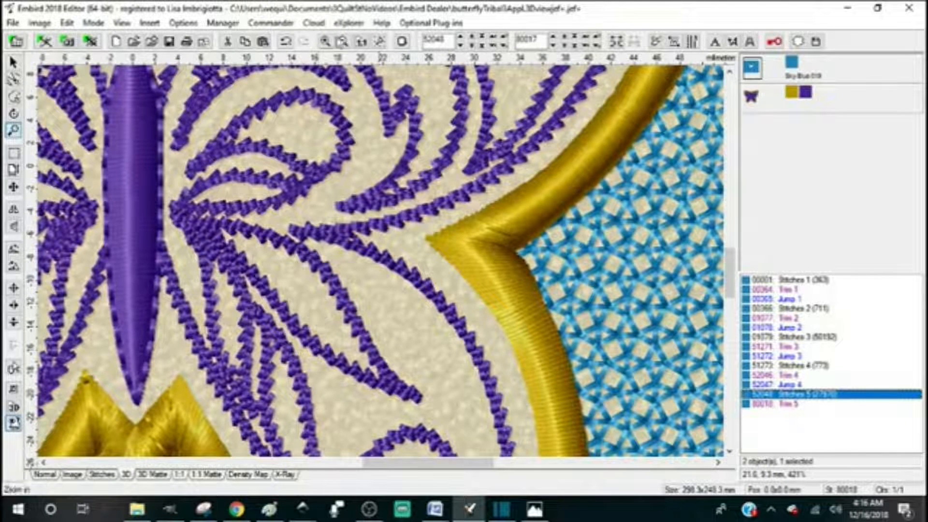
# - View the whole design in 3D and undo the background fill around the butterfly
pyautogui.click(344, 43)
pyautogui.click(344, 42)
pyautogui.click(343, 42)
pyautogui.click(343, 42)
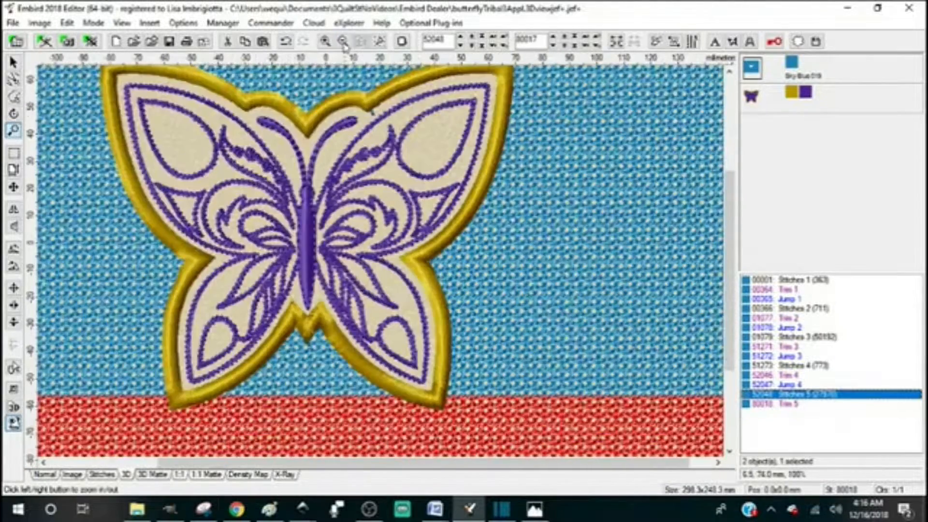
pyautogui.click(343, 43)
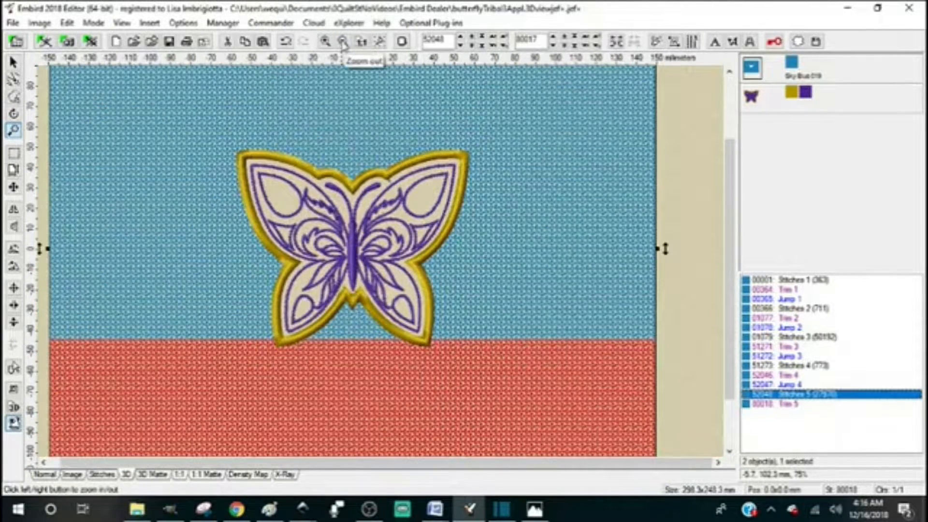
pyautogui.click(343, 42)
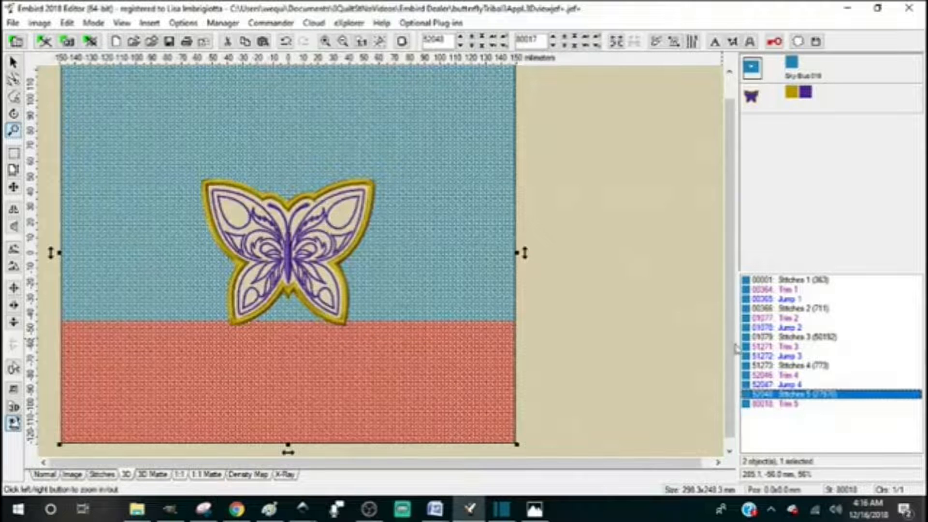
pyautogui.click(343, 43)
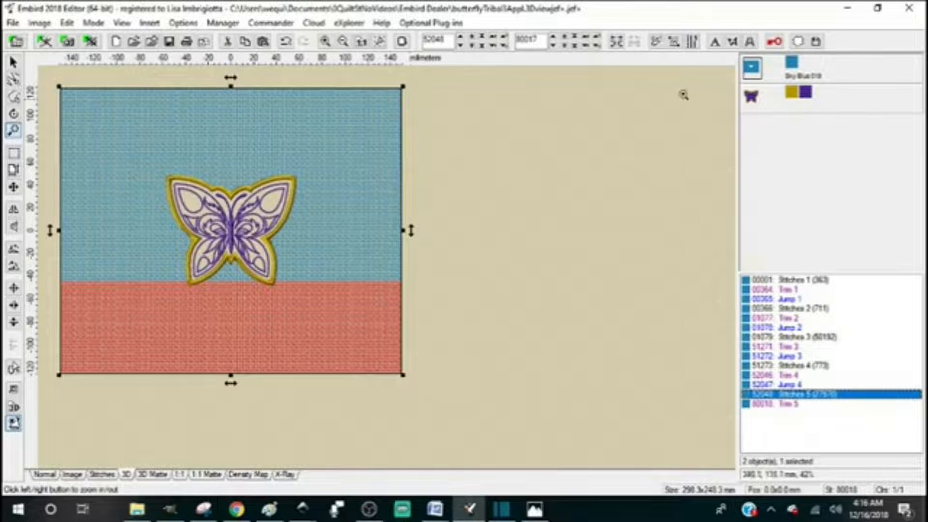
pyautogui.click(286, 41)
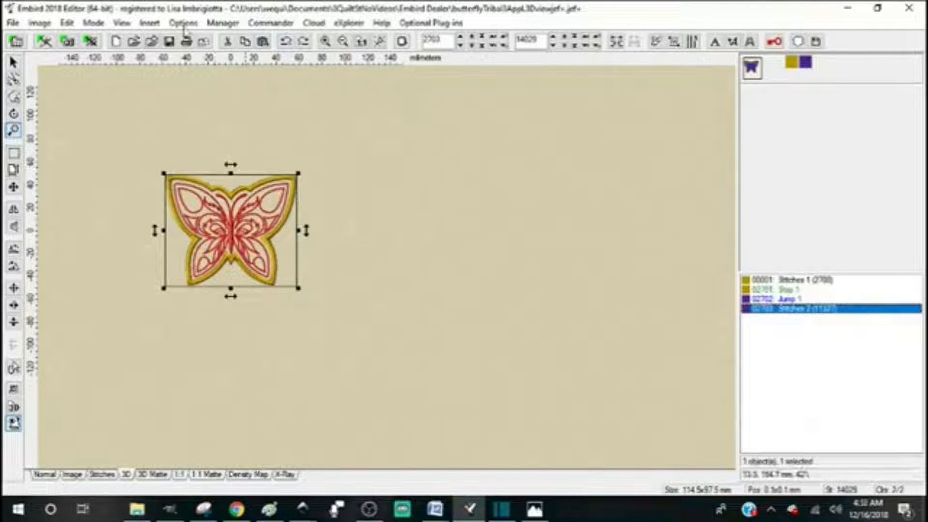
# - Insert the Exterior effect again with -2.0 mm inflate and cavity ignored, setting the Motif 15 width to 13.5 mm
pyautogui.click(149, 23)
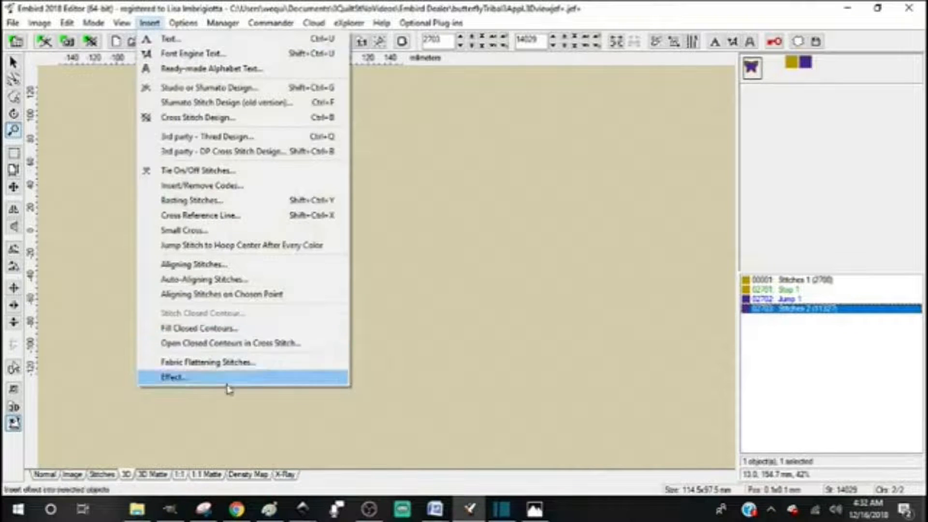
pyautogui.click(224, 379)
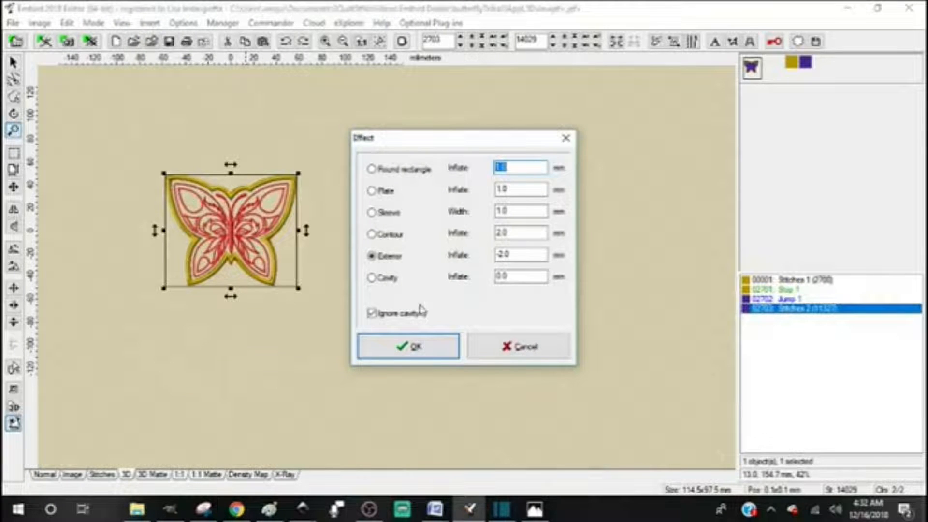
pyautogui.click(415, 346)
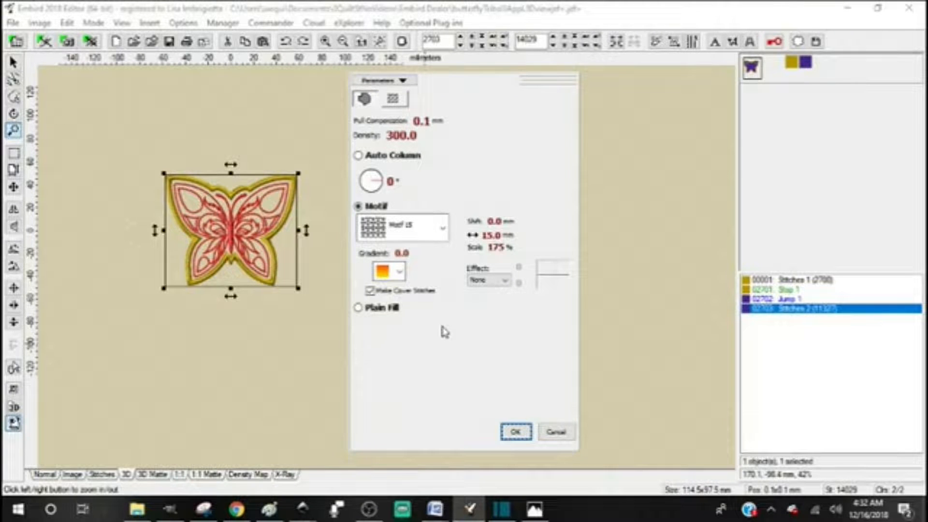
pyautogui.click(475, 236)
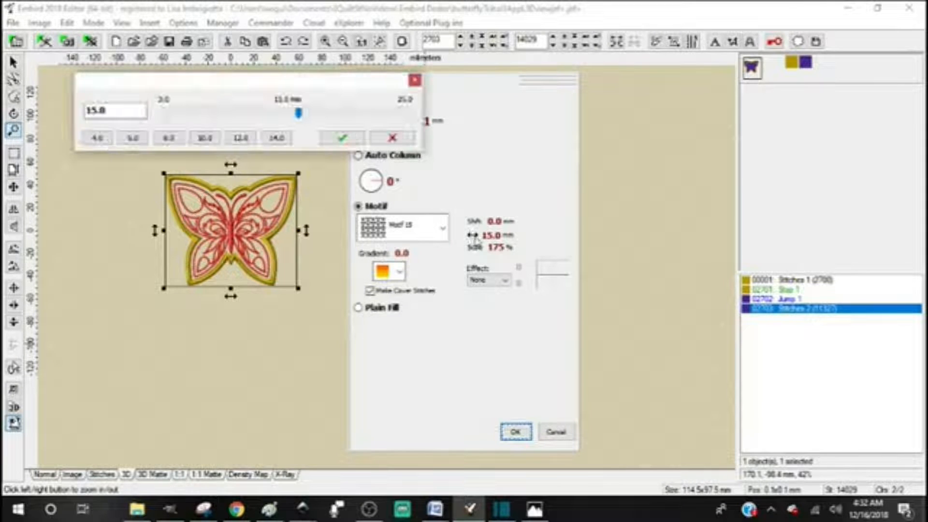
pyautogui.moveTo(222, 85); pyautogui.dragTo(169, 73)
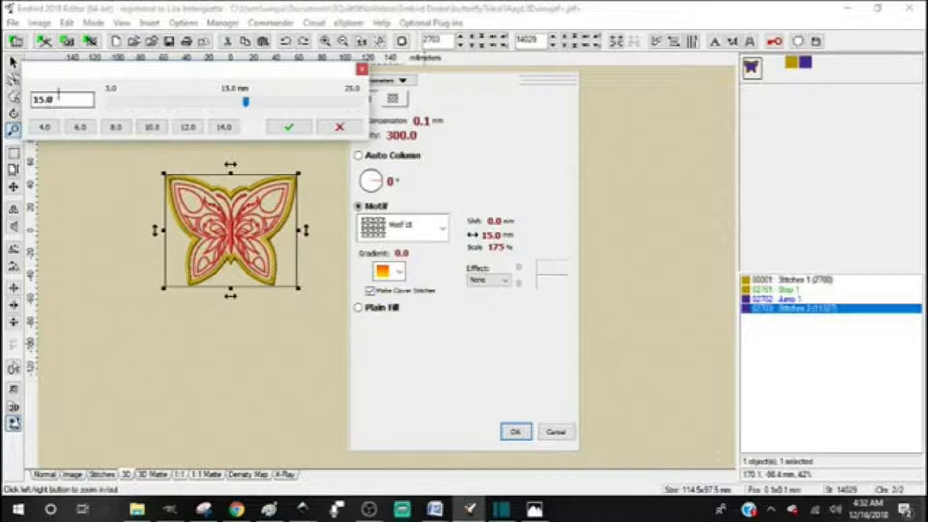
pyautogui.moveTo(54, 100); pyautogui.dragTo(29, 109)
pyautogui.write('13.5')
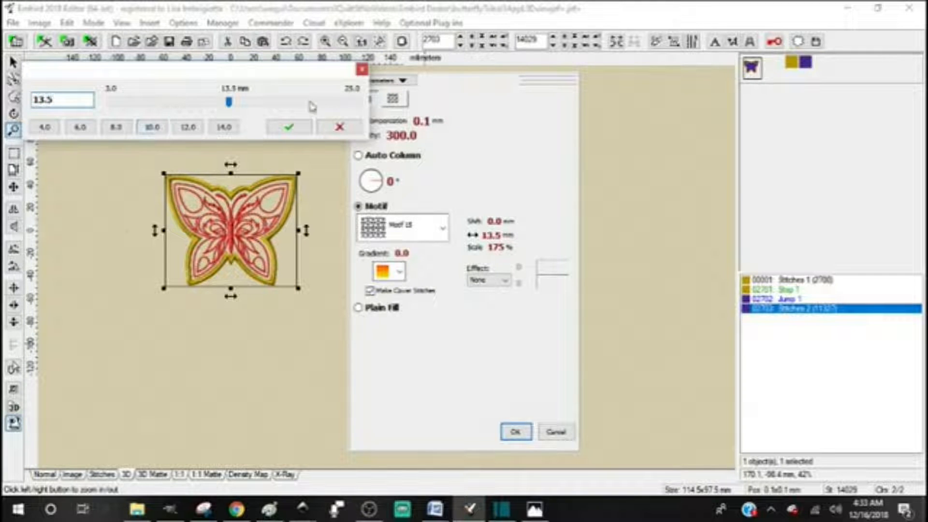
pyautogui.click(287, 128)
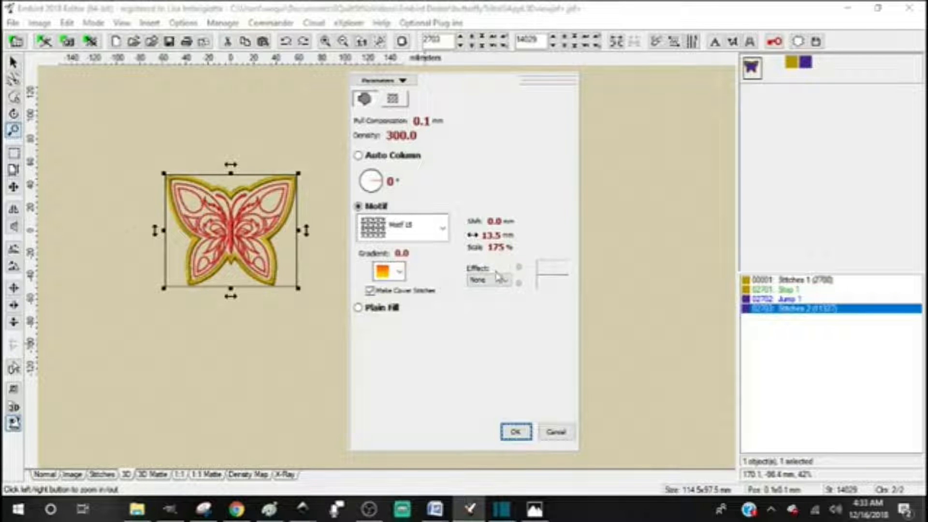
pyautogui.click(516, 432)
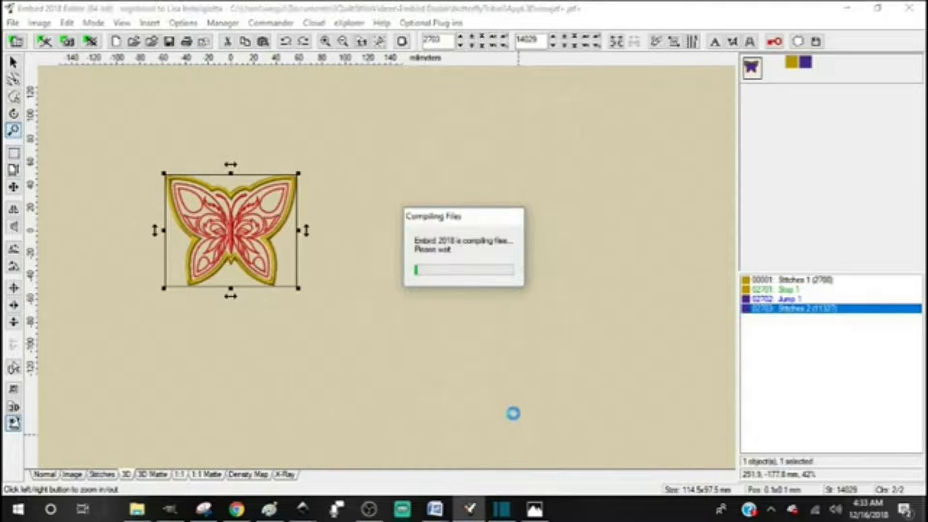
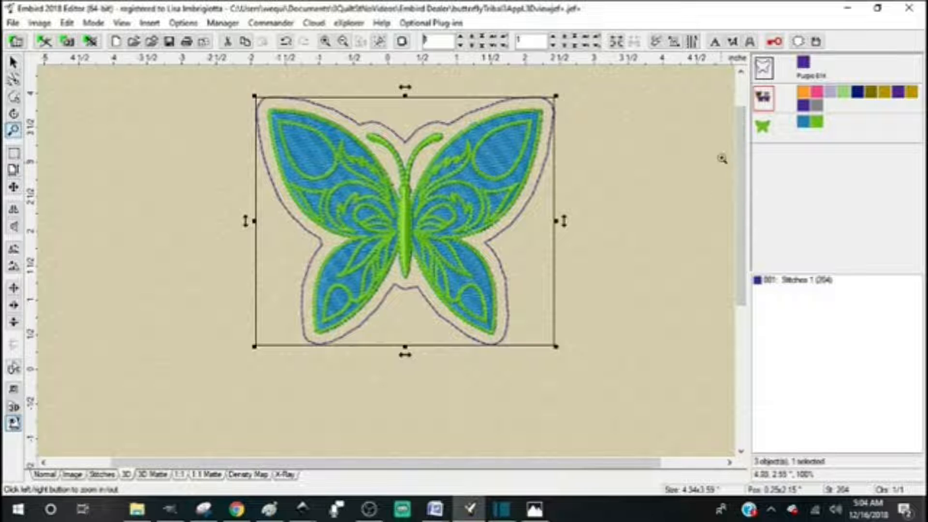
# - Move the purple outline object after the blue and green butterfly in the stitching order
pyautogui.moveTo(734, 158); pyautogui.dragTo(731, 322)
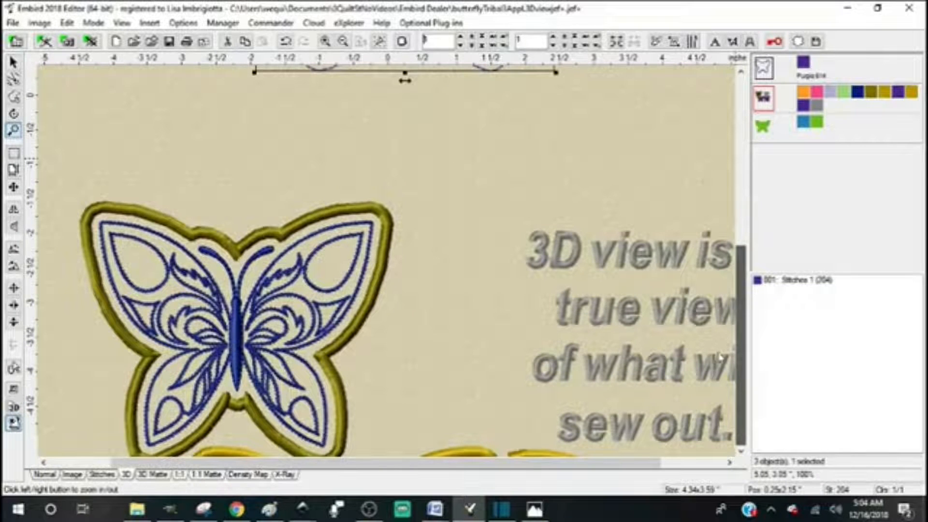
pyautogui.moveTo(743, 348); pyautogui.dragTo(751, 189)
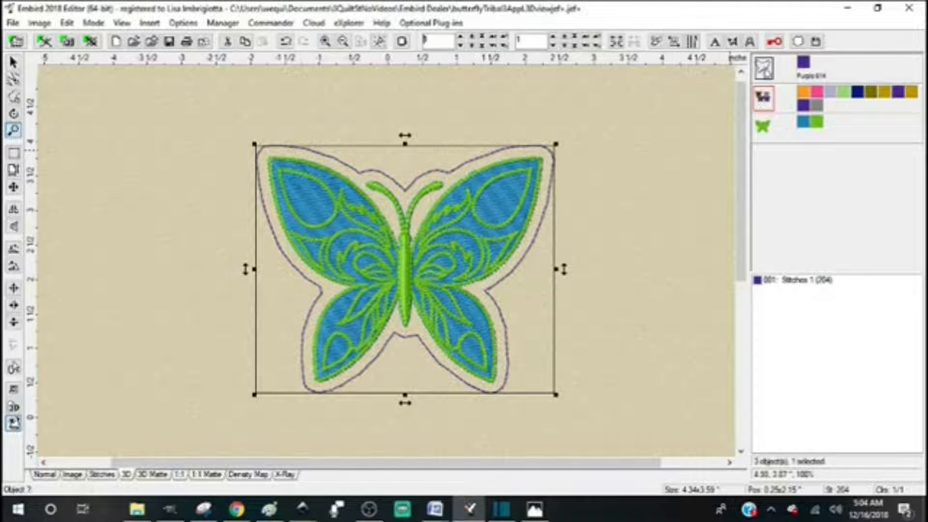
pyautogui.moveTo(764, 70); pyautogui.dragTo(764, 130)
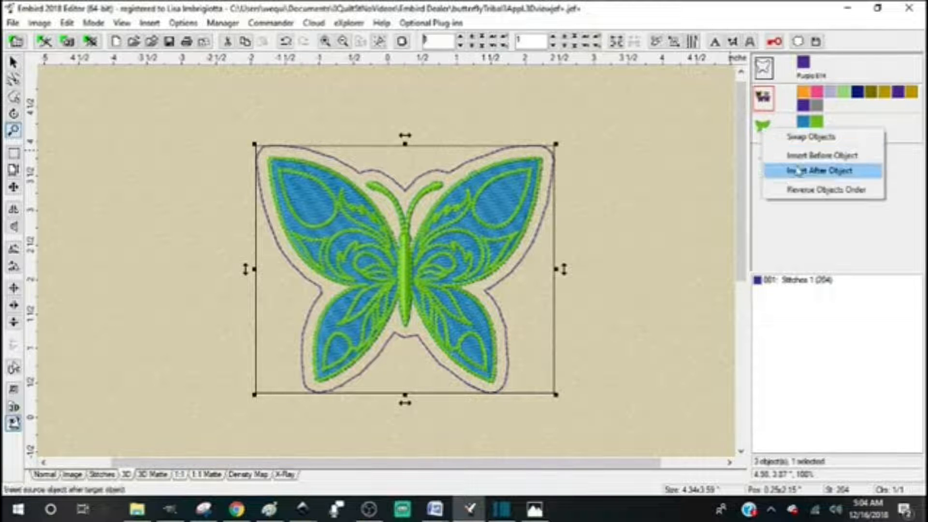
pyautogui.click(797, 170)
# - Open the blue and green butterfly and its purple outline together in Embird Studio and select all three imported objects
pyautogui.click(765, 99)
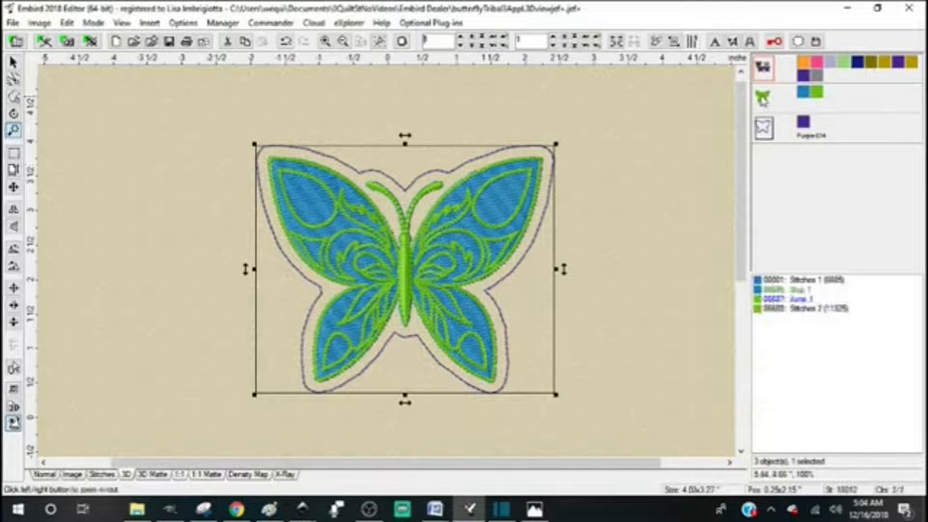
pyautogui.keyDown('ctrl'); pyautogui.click(763, 127); pyautogui.keyUp('ctrl')
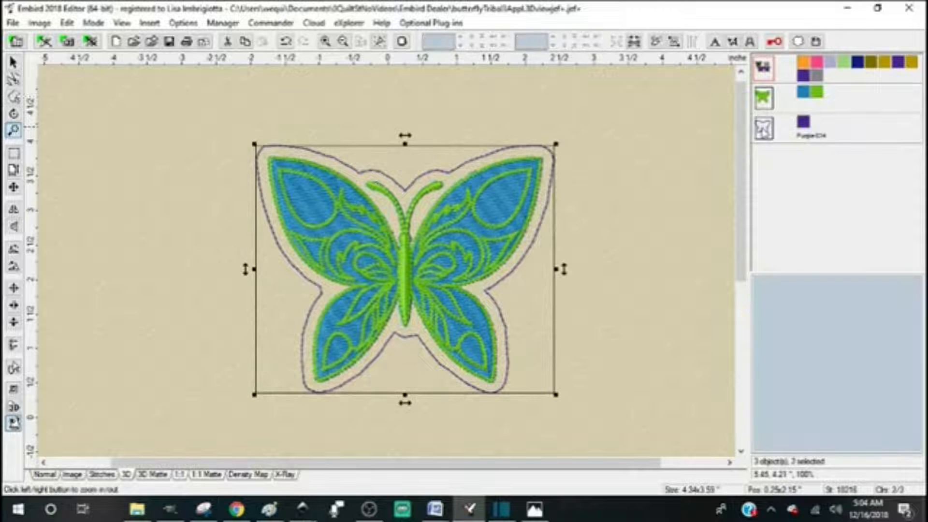
pyautogui.rightClick(765, 104)
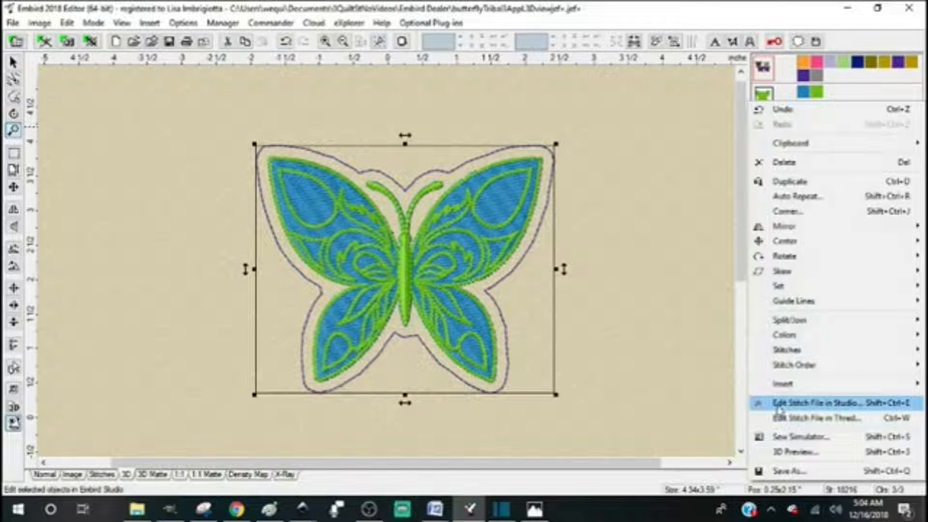
pyautogui.click(779, 408)
pyautogui.click(800, 408)
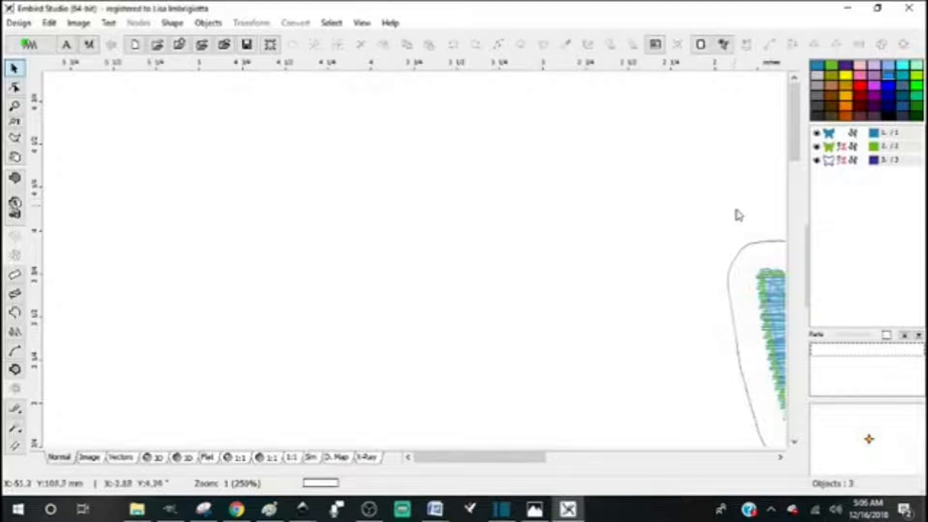
pyautogui.moveTo(848, 131); pyautogui.dragTo(842, 198)
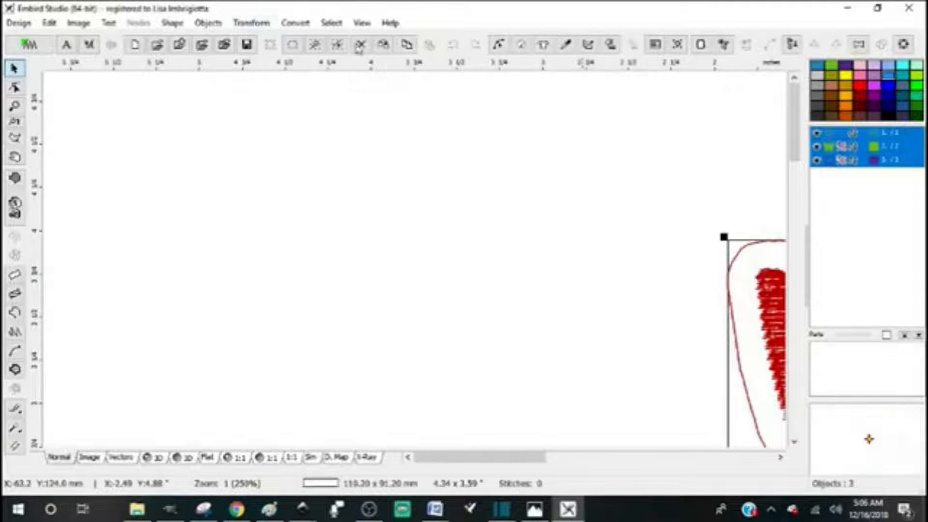
# - Select the blue and green butterfly objects without the purple outline and combine them into Group 1
pyautogui.click(317, 48)
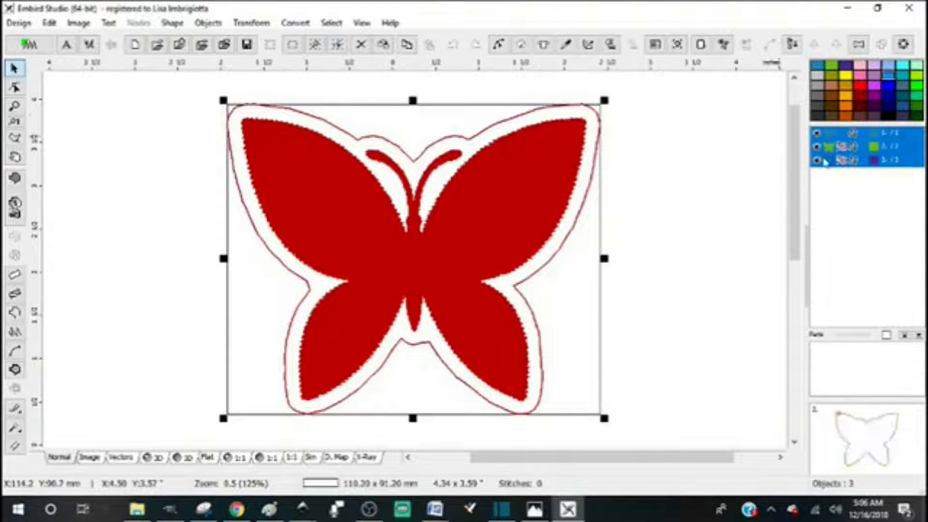
pyautogui.click(844, 147)
pyautogui.moveTo(836, 133); pyautogui.dragTo(832, 149)
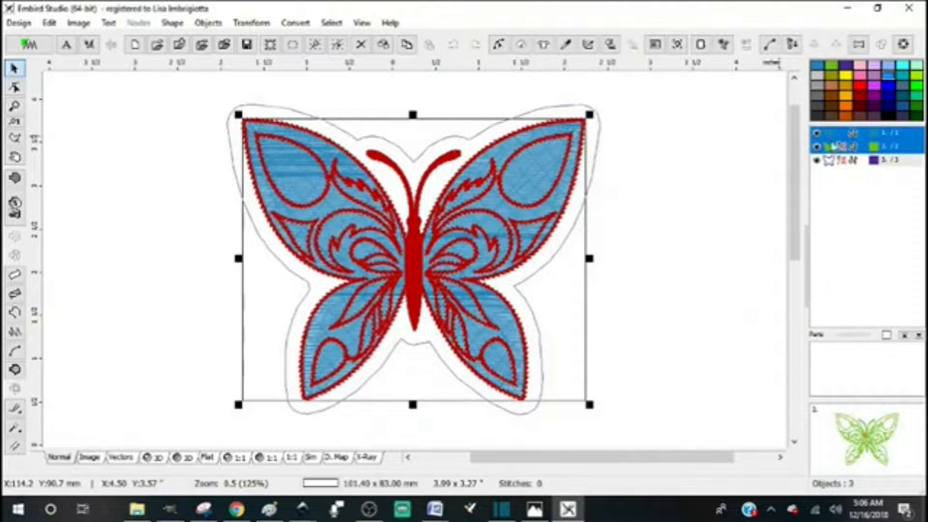
pyautogui.rightClick(834, 147)
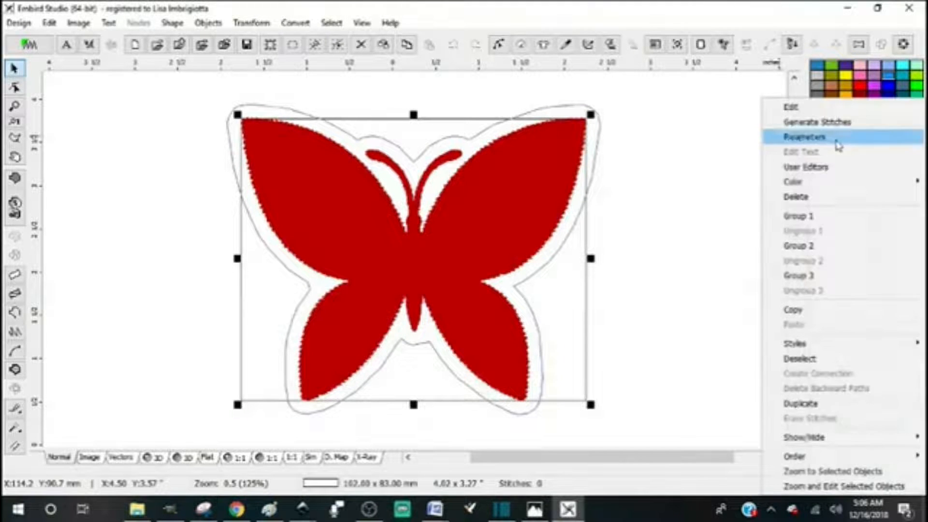
pyautogui.click(812, 217)
# - Convert the purple outline object from manual stitches to a connection and from a connection to an outline
pyautogui.click(850, 148)
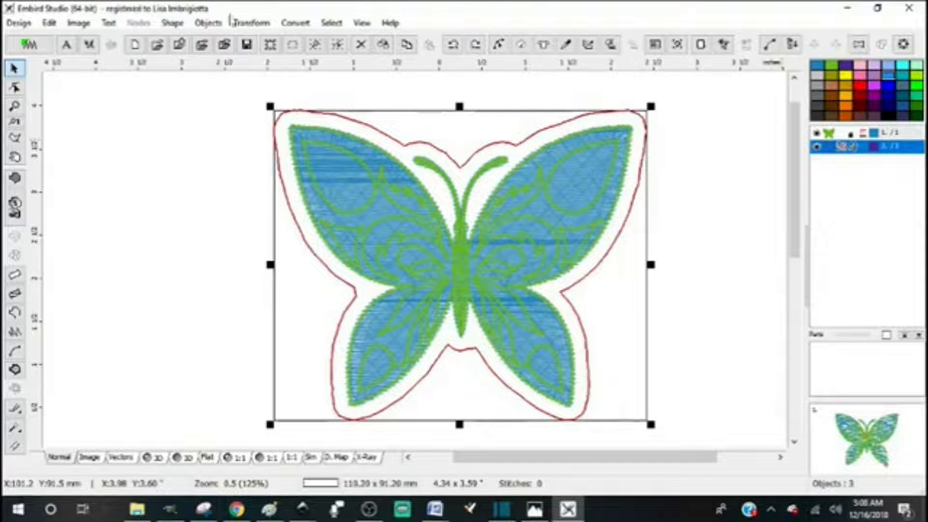
pyautogui.click(298, 25)
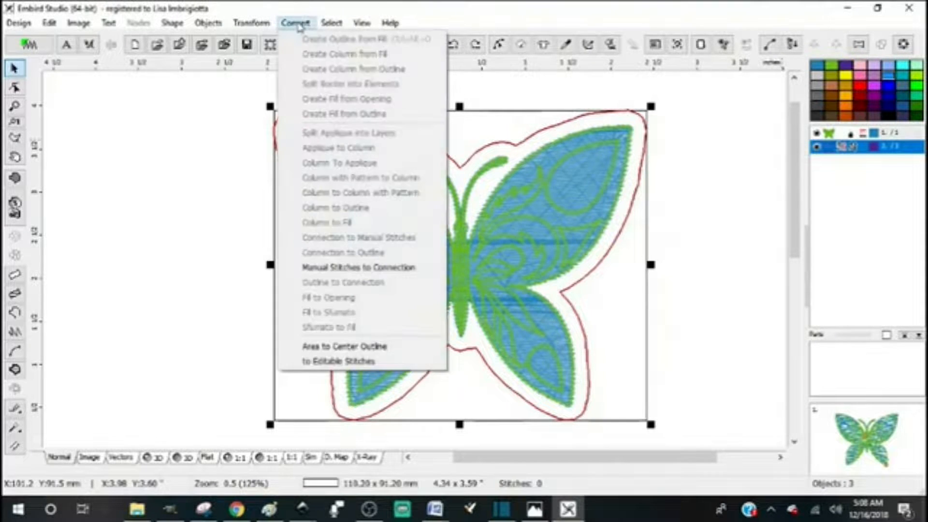
pyautogui.click(355, 271)
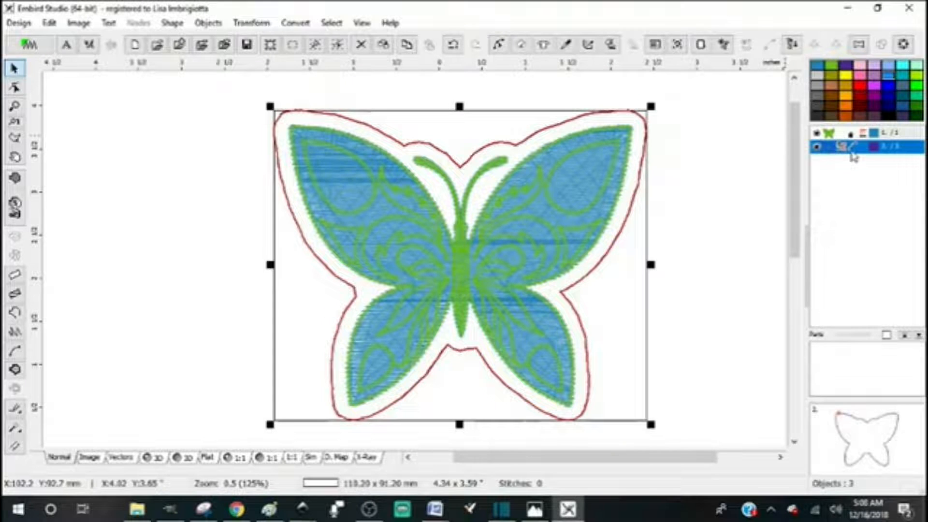
pyautogui.click(296, 23)
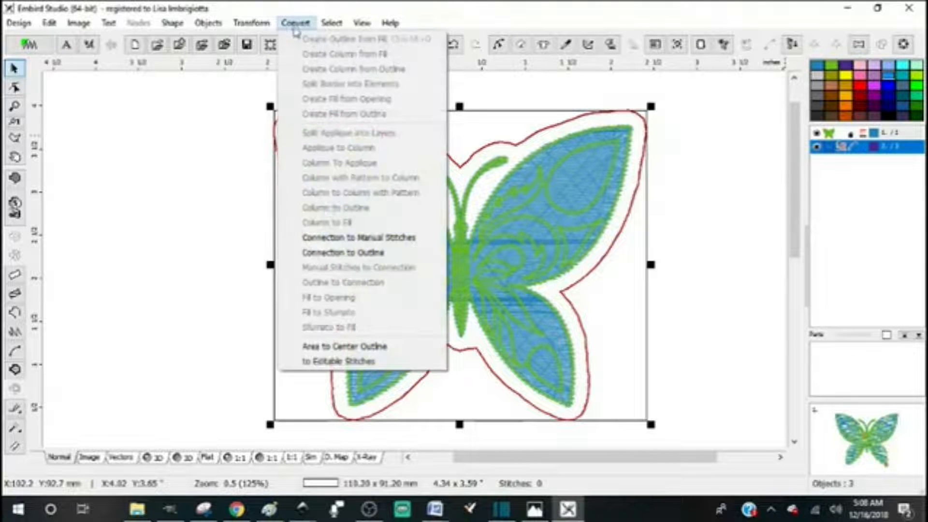
pyautogui.click(347, 257)
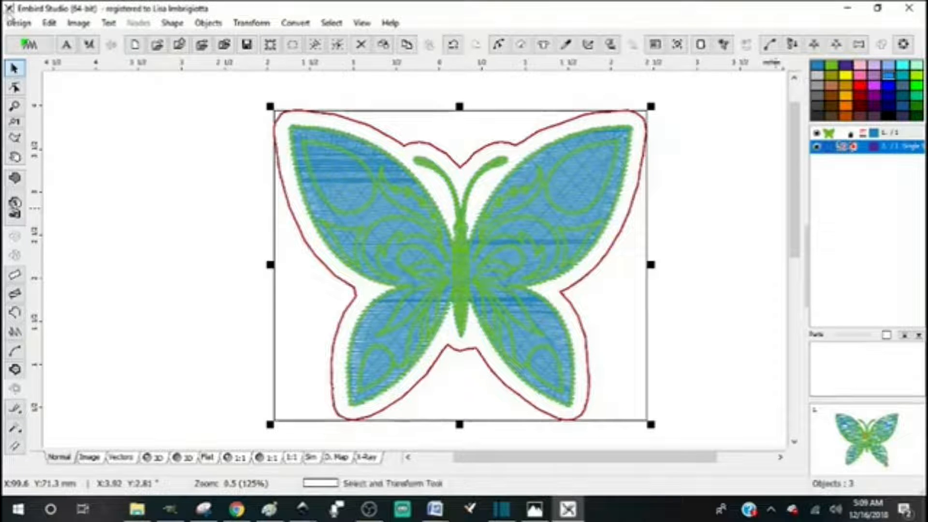
pyautogui.click(12, 22)
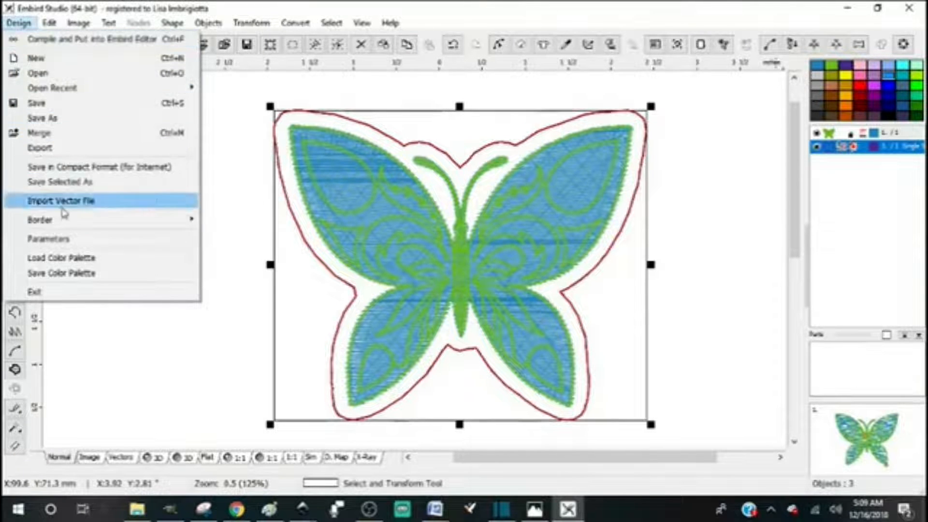
pyautogui.click(52, 119)
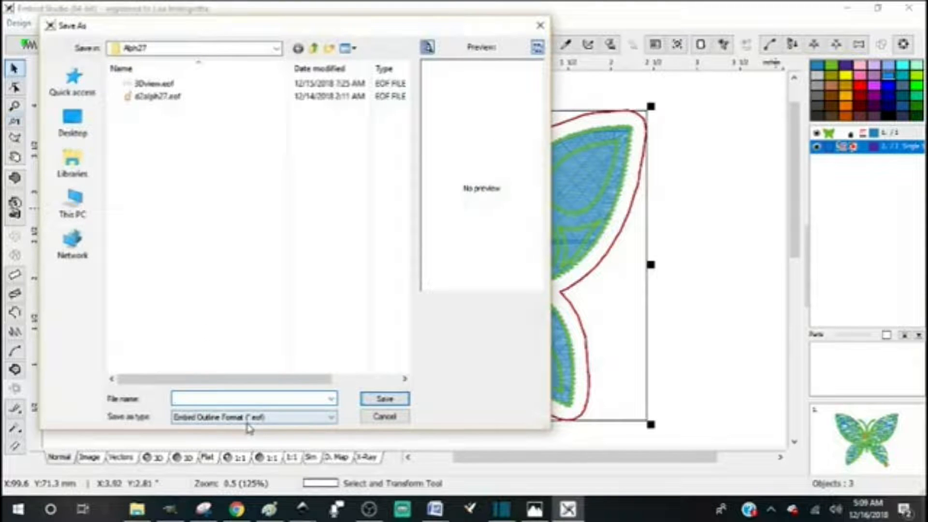
pyautogui.click(385, 416)
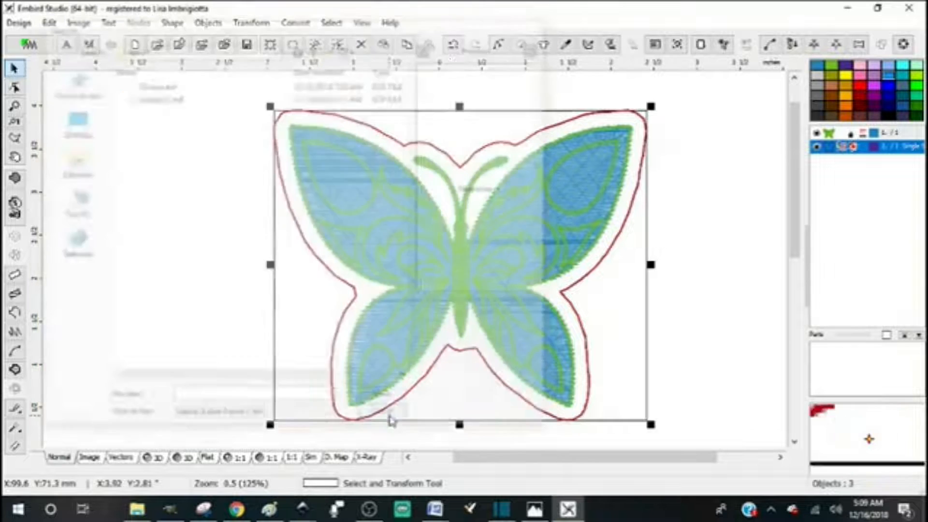
# - Open the converted purple outline for node editing to examine its nodes, and leave without changing it
pyautogui.click(831, 146)
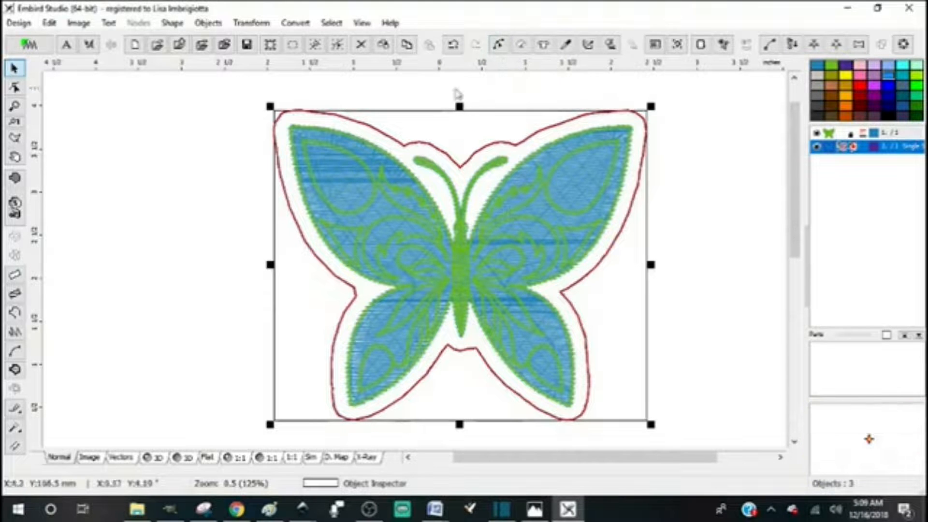
pyautogui.click(498, 45)
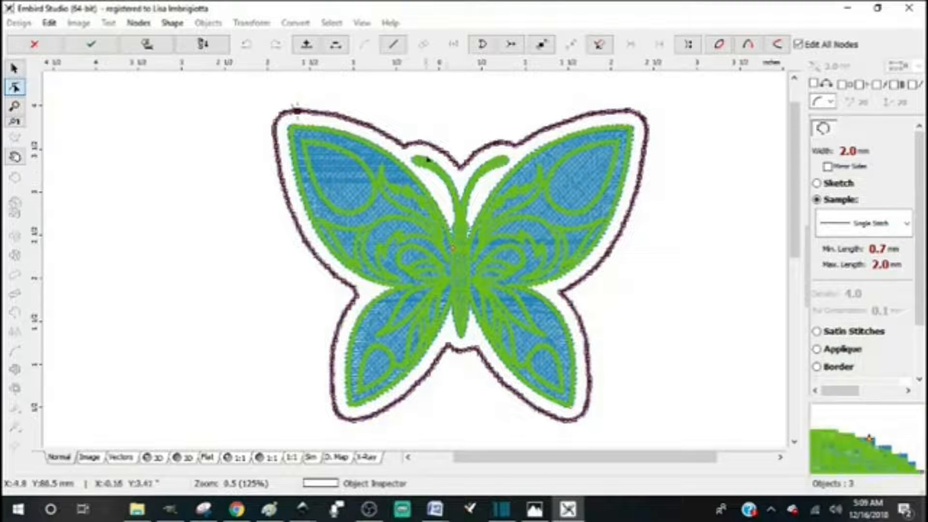
pyautogui.click(33, 46)
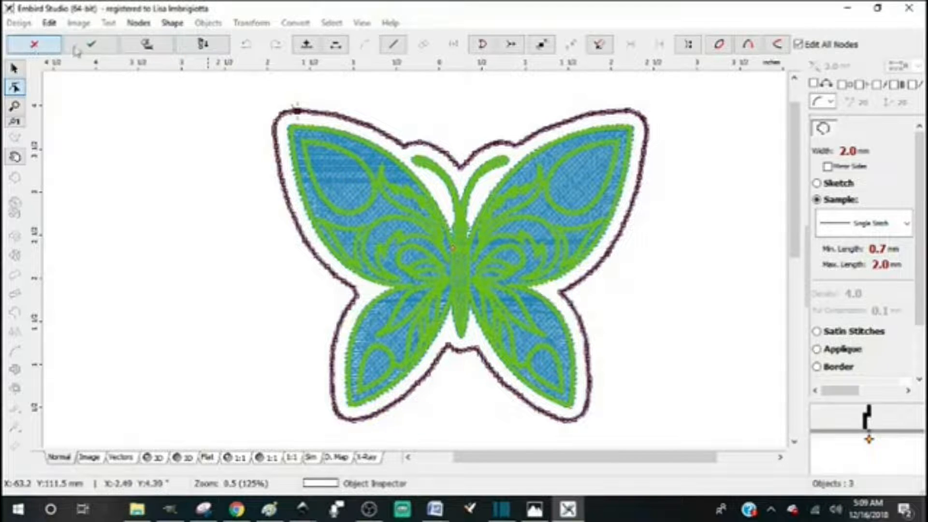
# - Reduce the number of nodes in the purple outline with Simplicity 10
pyautogui.click(854, 147)
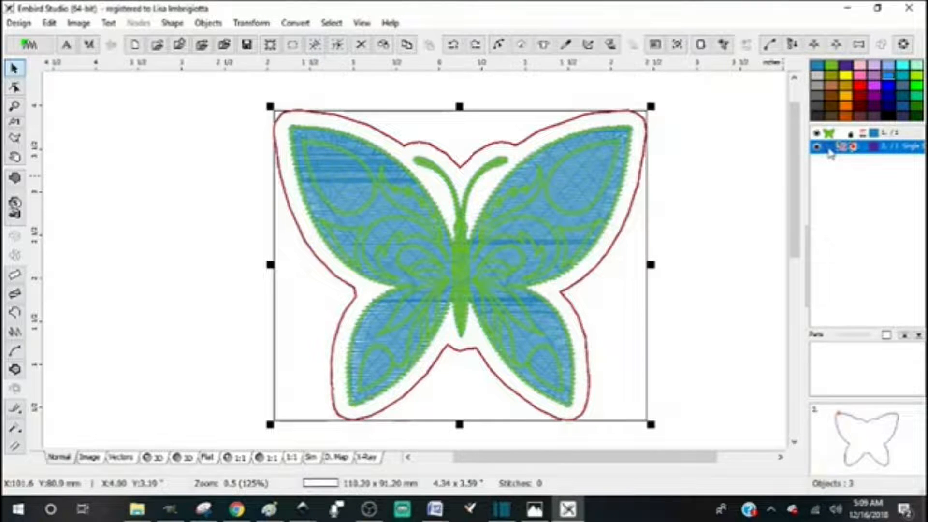
pyautogui.click(251, 23)
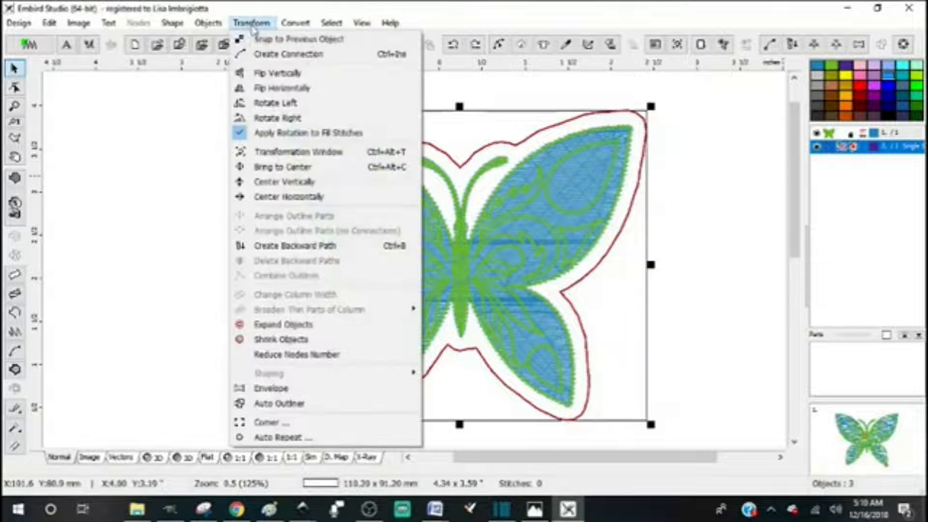
pyautogui.click(290, 356)
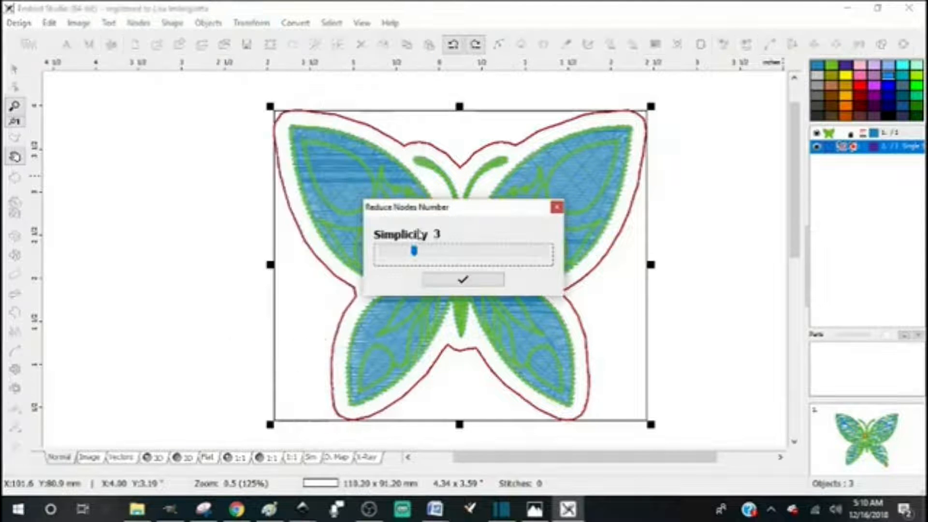
pyautogui.moveTo(476, 221); pyautogui.dragTo(183, 181)
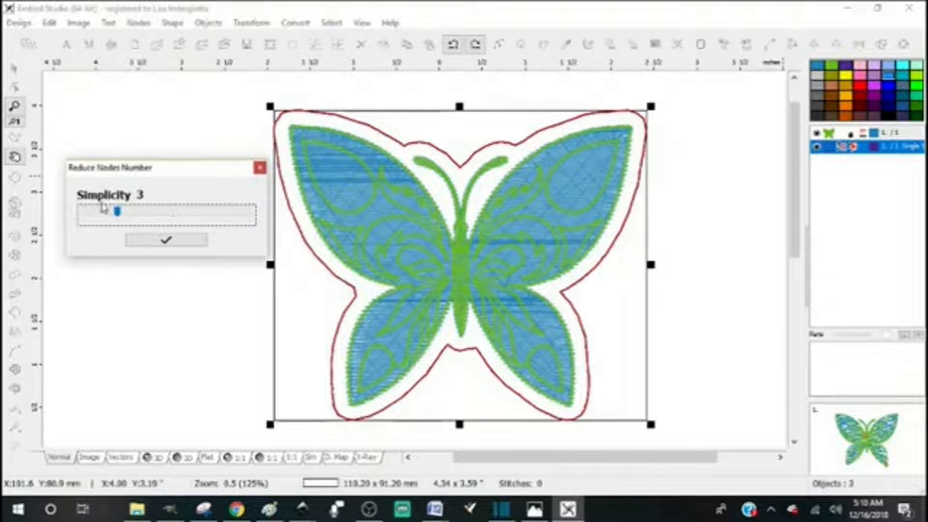
pyautogui.moveTo(117, 217); pyautogui.dragTo(206, 220)
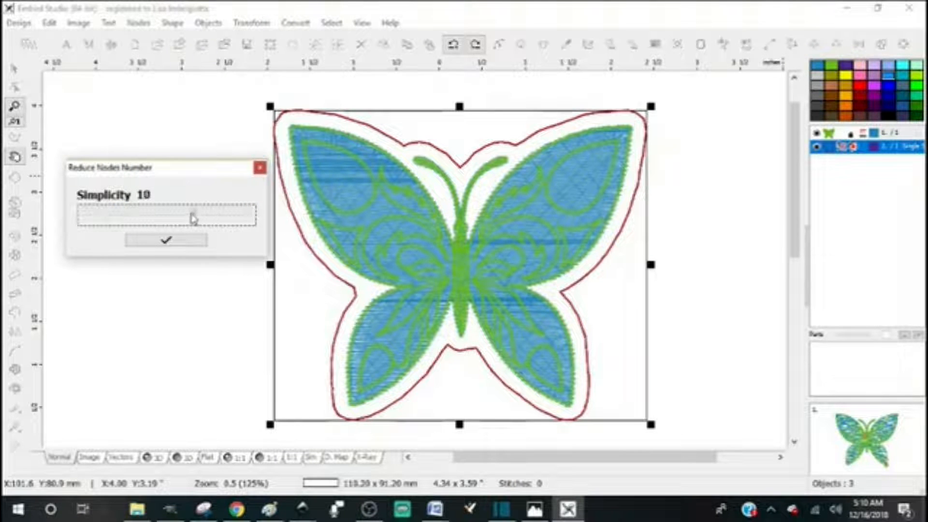
pyautogui.click(163, 244)
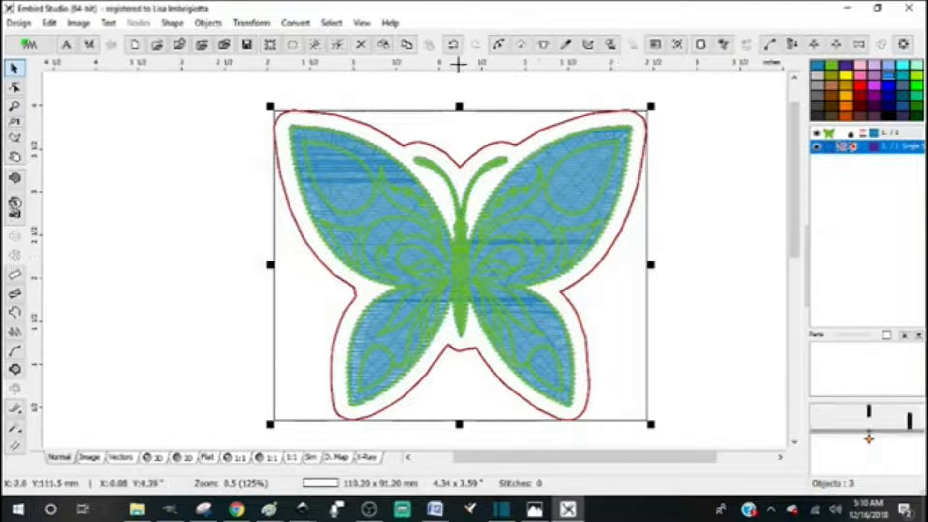
# - Edit the outline's nodes around the upper right wing, removing a surplus node and moving others to smooth the curve
pyautogui.click(499, 45)
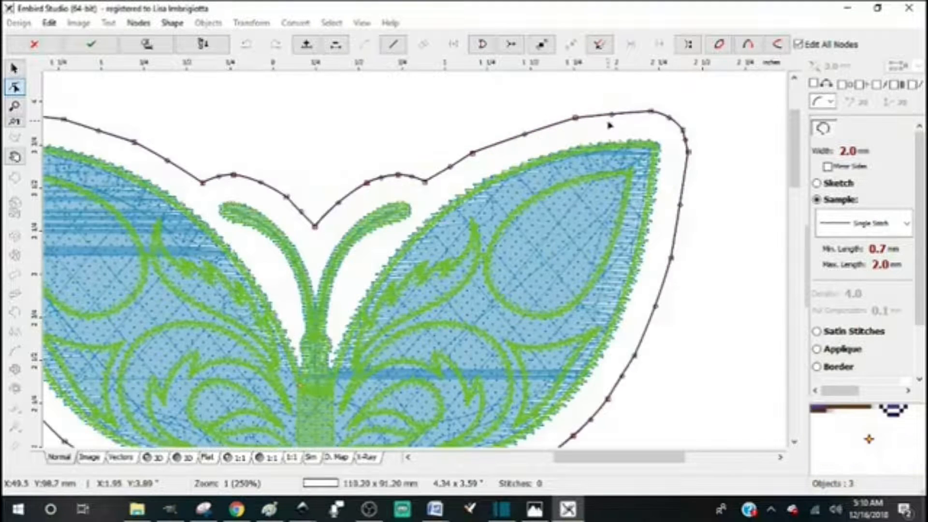
pyautogui.scroll(1, 604, 132)
pyautogui.click(612, 114)
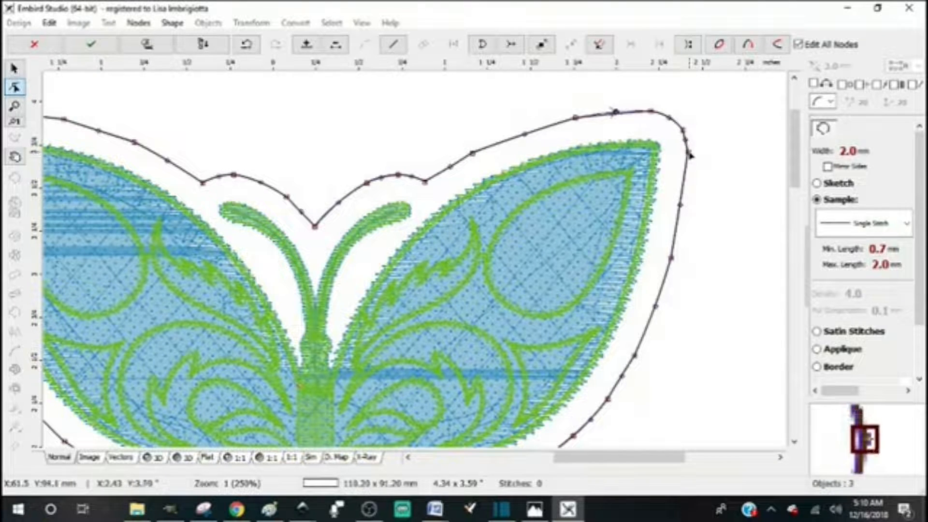
pyautogui.click(689, 152)
pyautogui.press('Delete')
pyautogui.moveTo(689, 153); pyautogui.dragTo(687, 177)
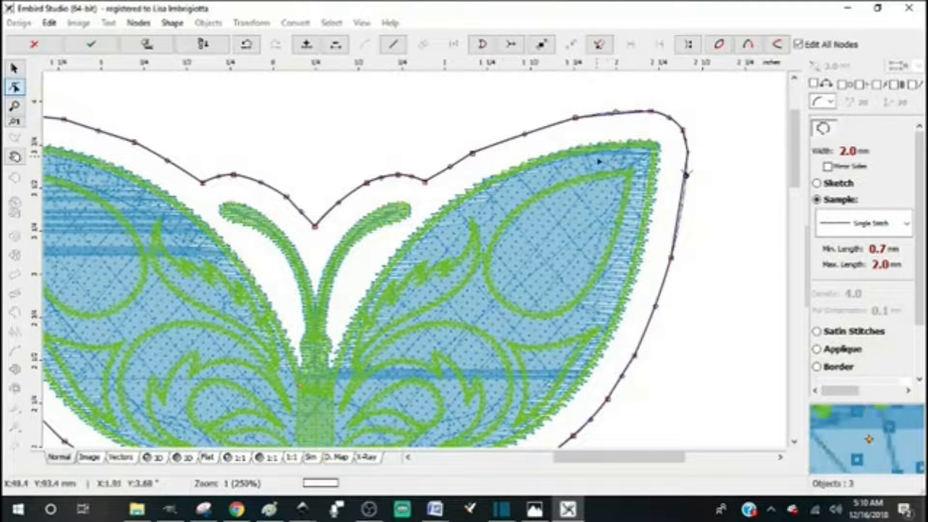
pyautogui.click(473, 153)
pyautogui.press('Delete')
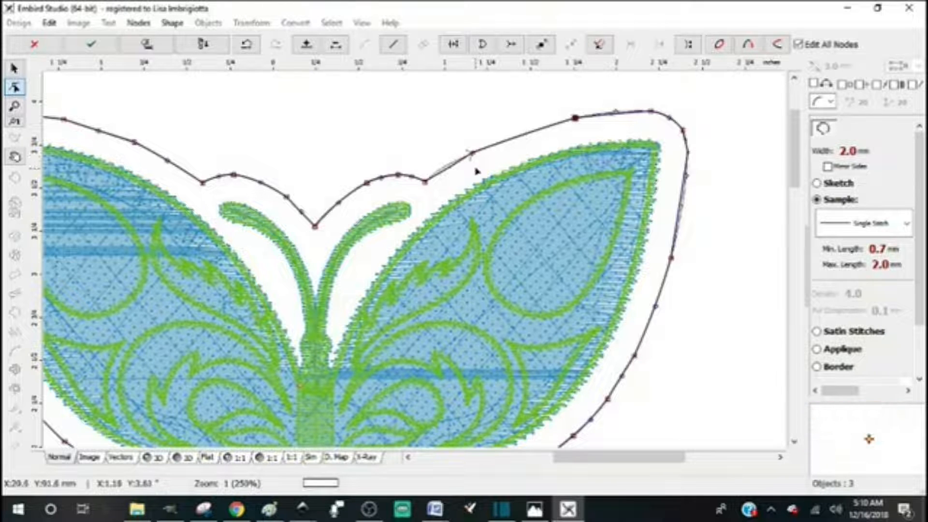
pyautogui.moveTo(472, 153); pyautogui.dragTo(488, 147)
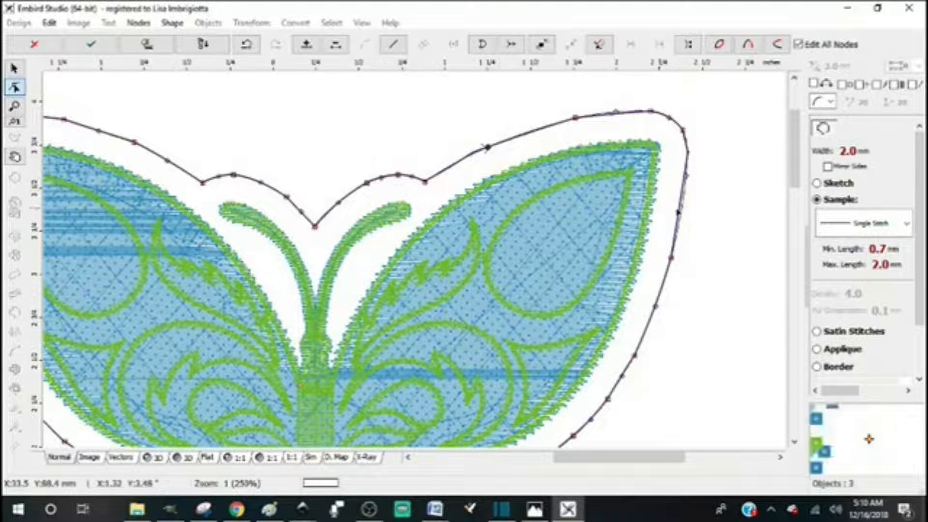
# - Move the outline's node below the butterfly's body onto the vertical centre line and place the start point there
pyautogui.moveTo(795, 157); pyautogui.dragTo(805, 225)
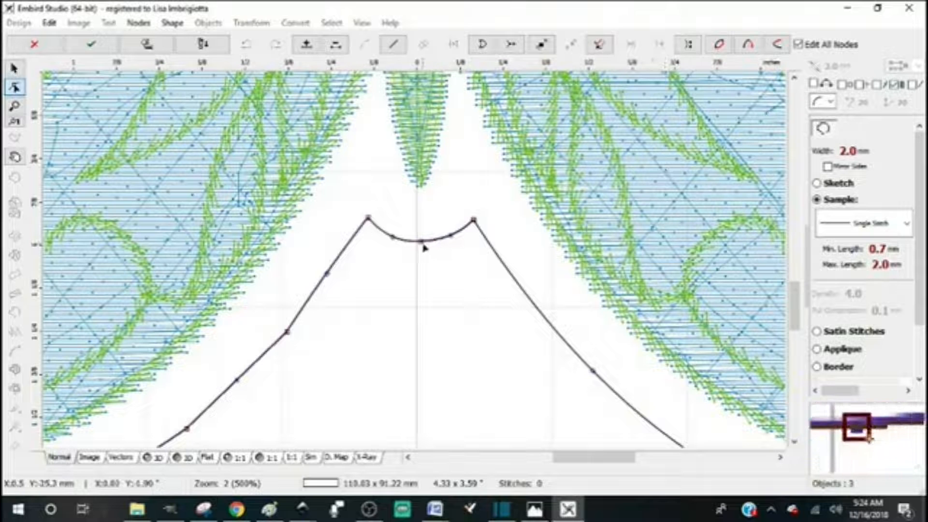
pyautogui.moveTo(421, 243); pyautogui.dragTo(417, 243)
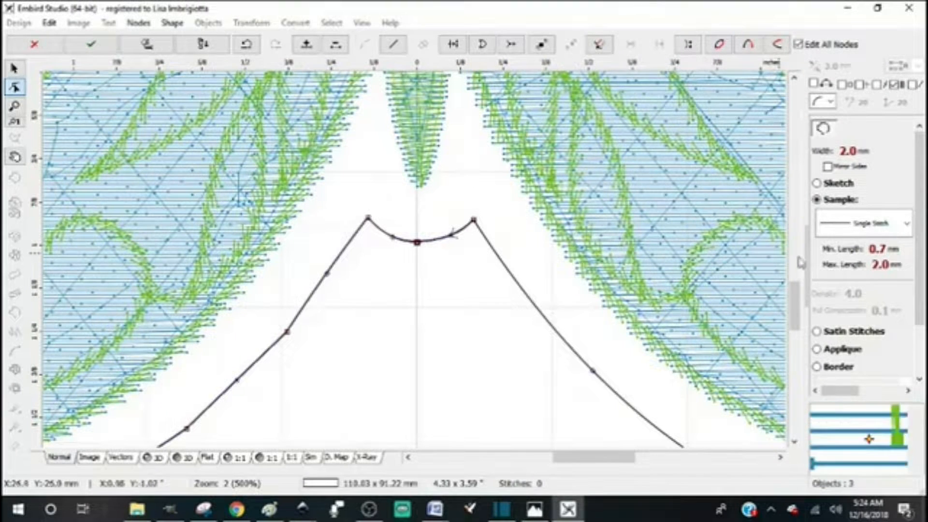
pyautogui.moveTo(788, 302); pyautogui.dragTo(785, 263)
pyautogui.scroll(-1, 785, 307)
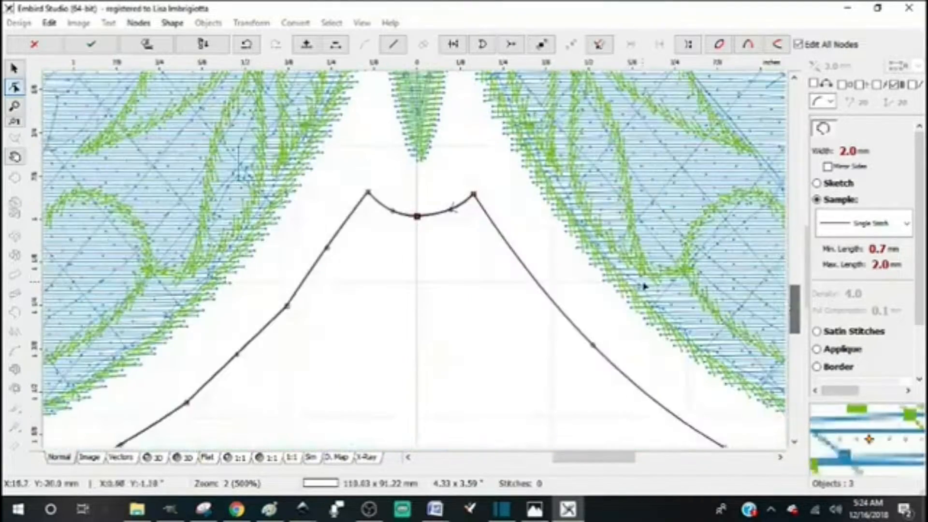
pyautogui.rightClick(417, 218)
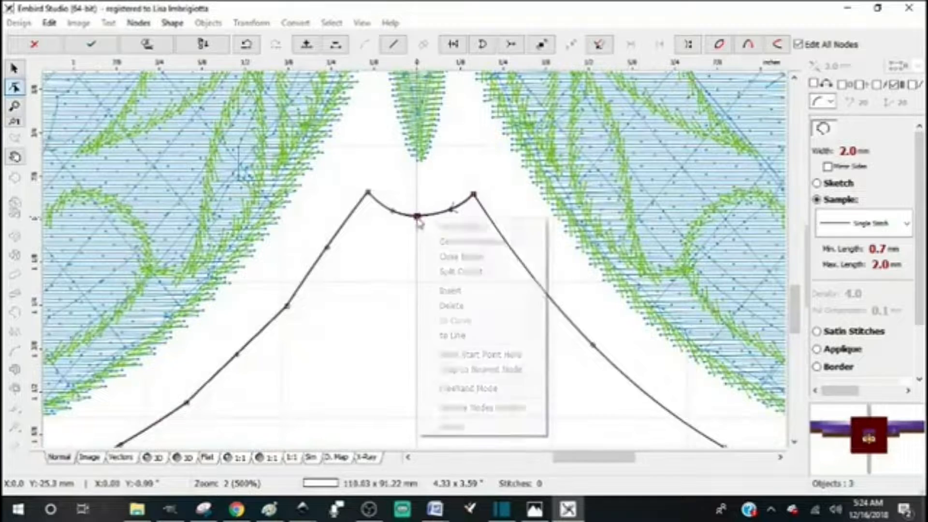
pyautogui.click(473, 355)
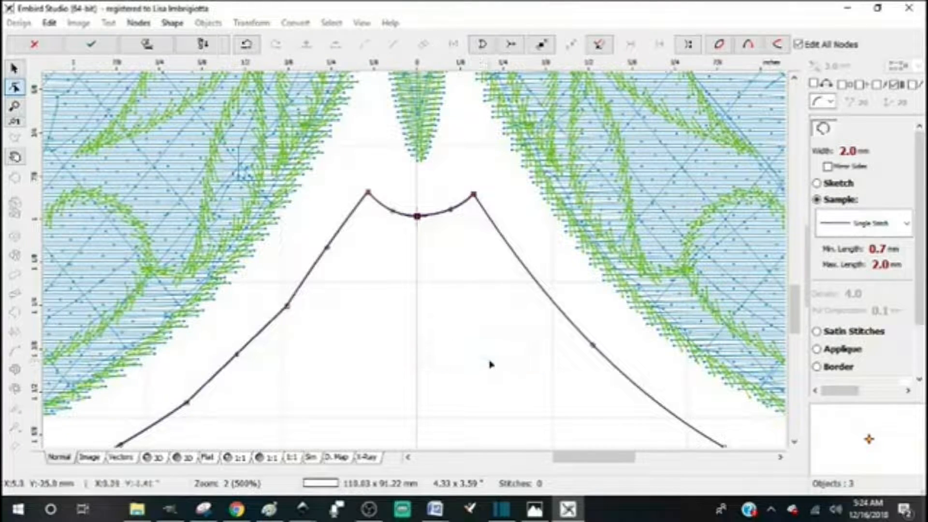
# - Split the outline object at the node in the centre notch between the antennae
pyautogui.moveTo(793, 311); pyautogui.dragTo(794, 216)
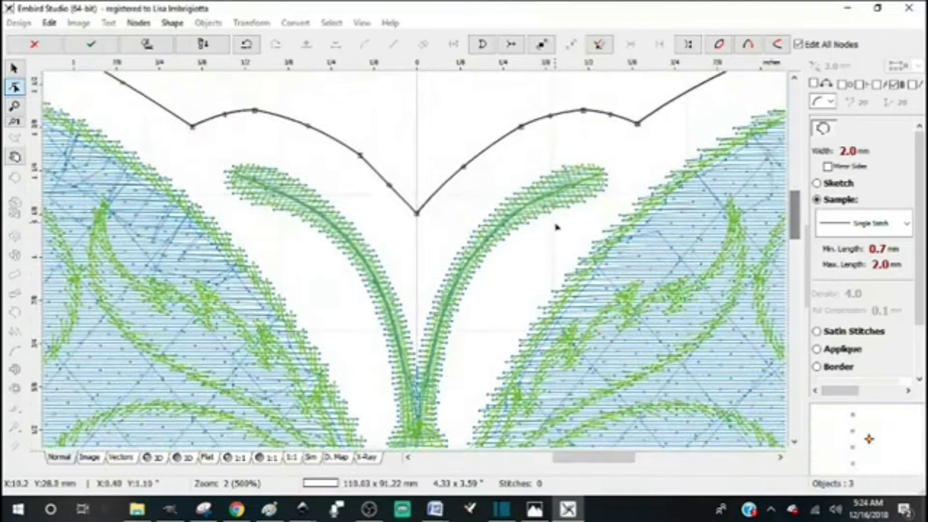
pyautogui.scroll(1, 414, 228)
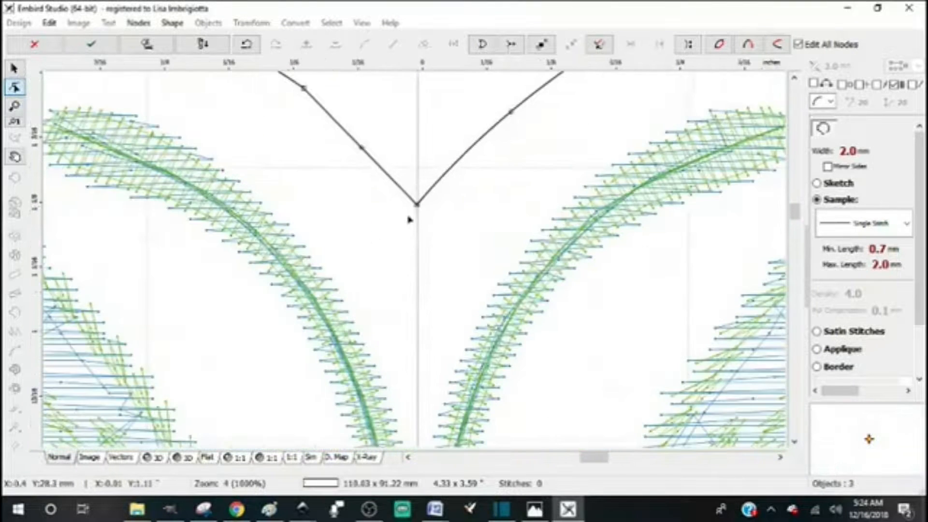
pyautogui.scroll(1, 414, 201)
pyautogui.click(427, 195)
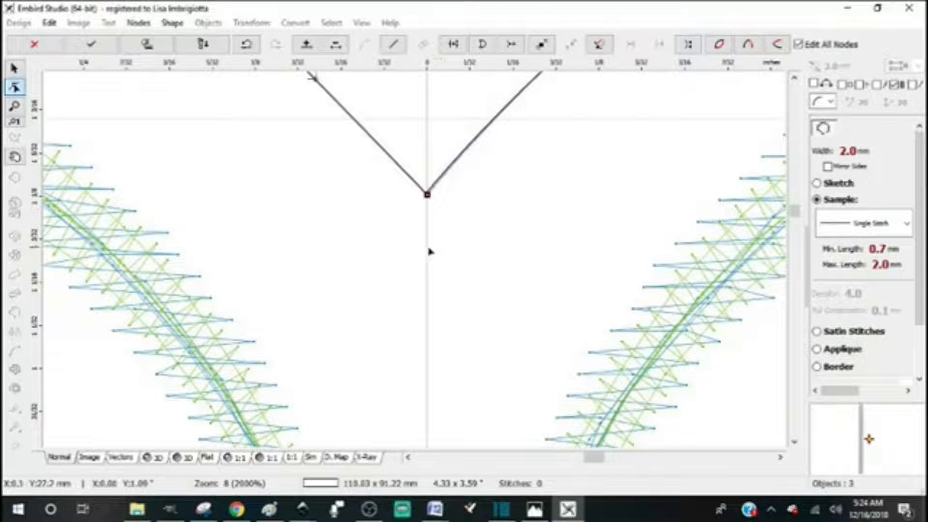
pyautogui.rightClick(428, 195)
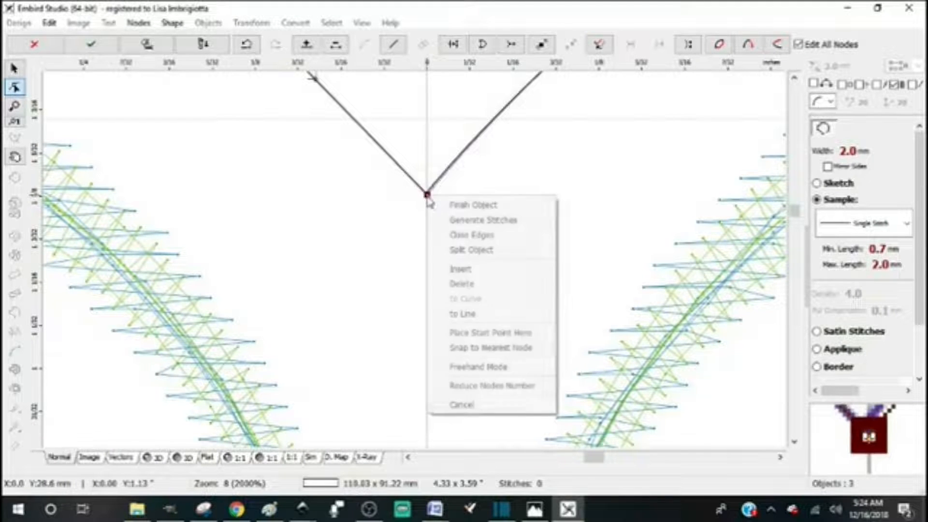
pyautogui.click(458, 250)
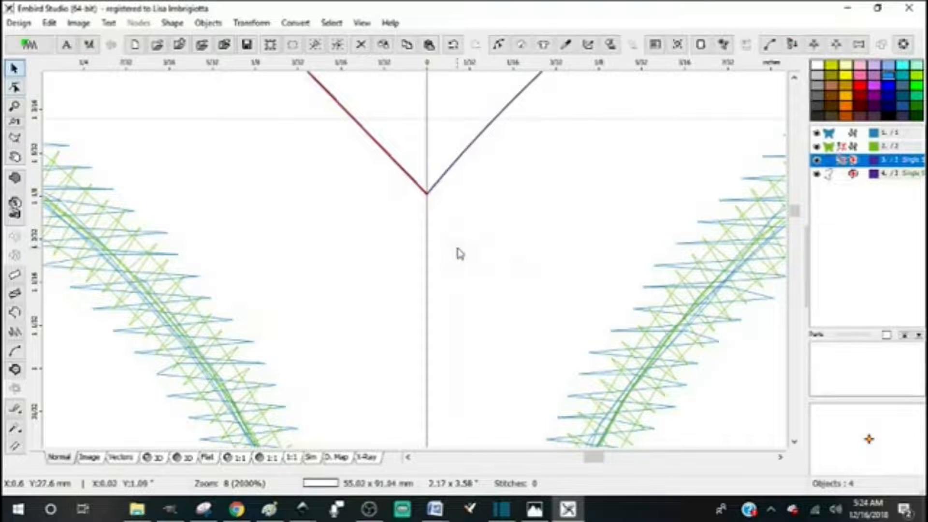
# - Delete the left half of the split butterfly outline, leaving only the right half
pyautogui.scroll(-5, 459, 250)
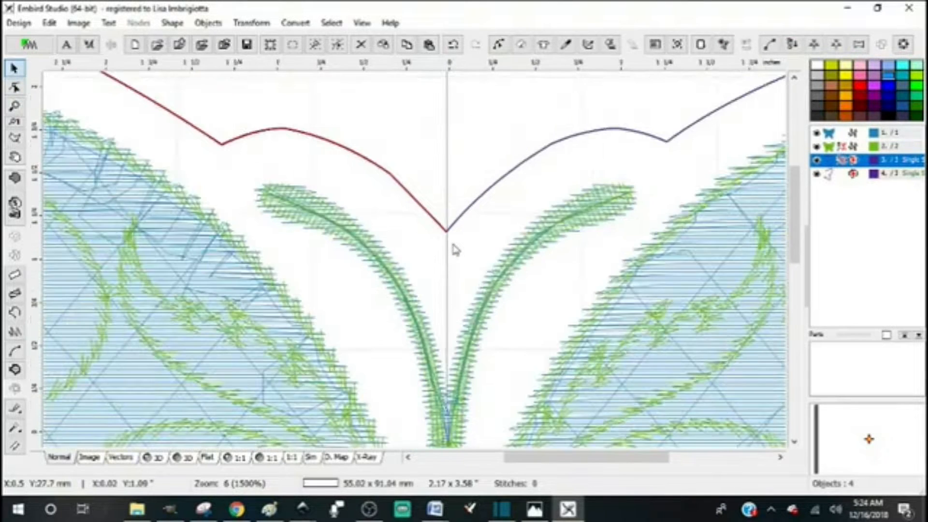
pyautogui.scroll(-5, 455, 249)
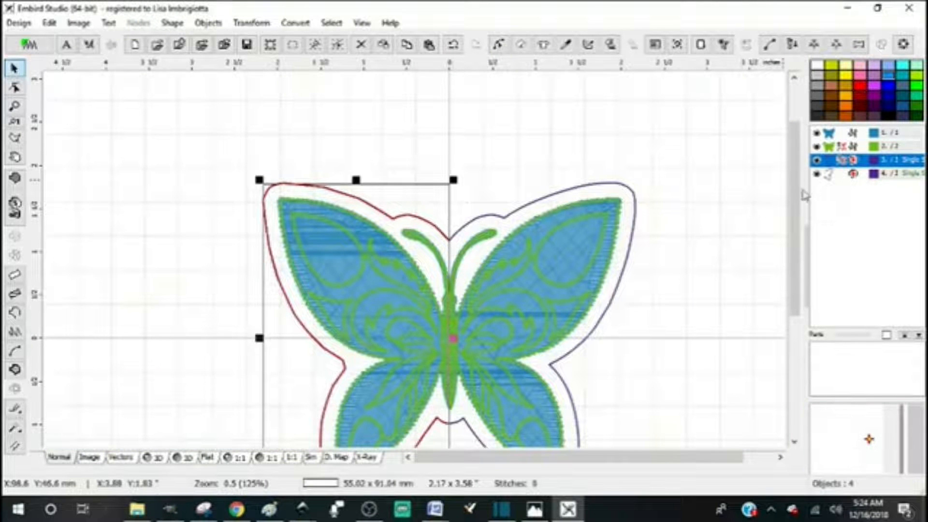
pyautogui.moveTo(795, 194); pyautogui.dragTo(795, 228)
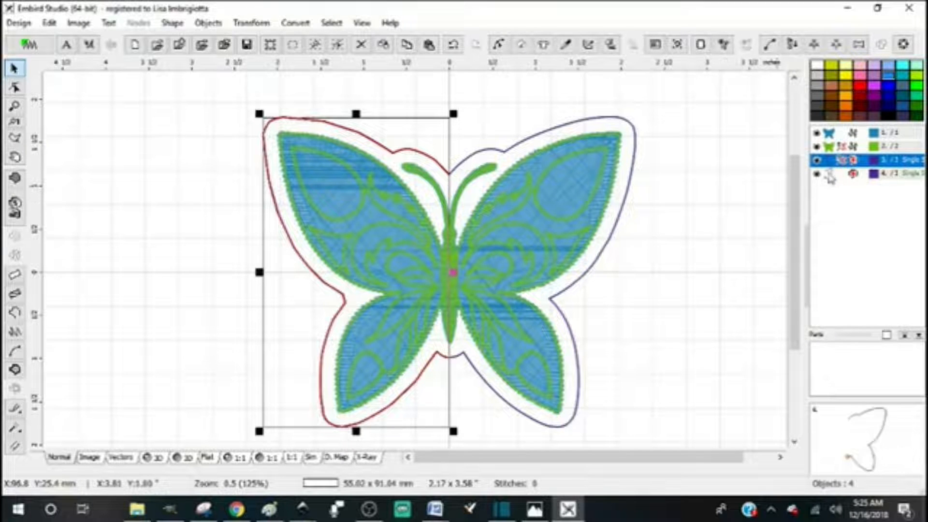
pyautogui.press('Delete')
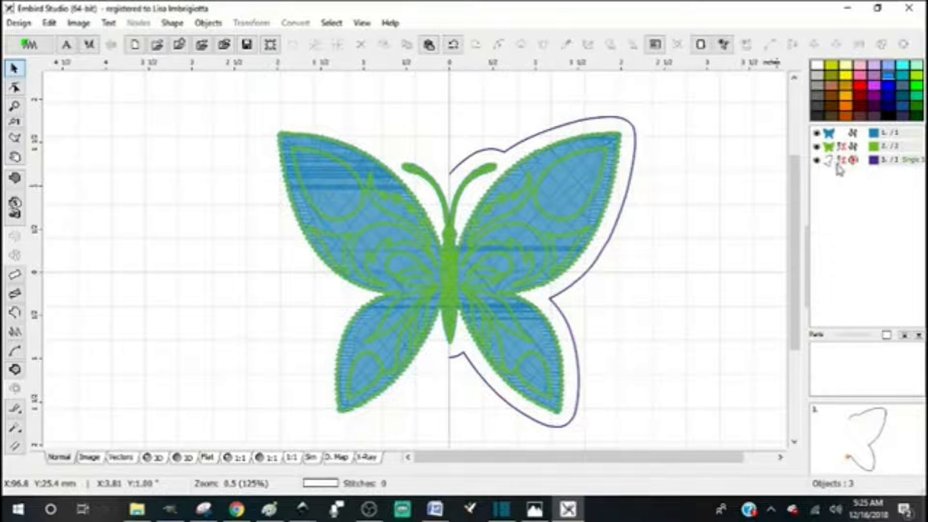
# - Duplicate the right outline half, flip the copy horizontally and move it to the butterfly's left side
pyautogui.click(837, 163)
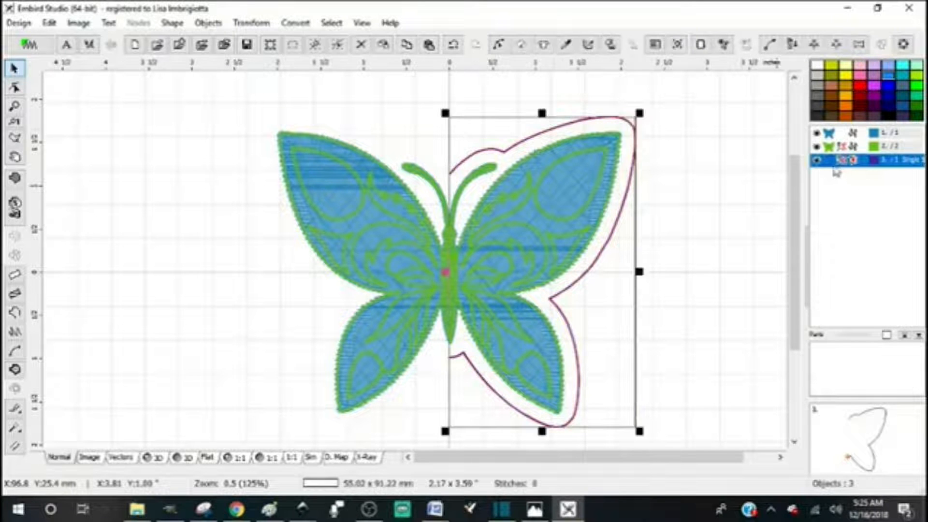
pyautogui.click(424, 48)
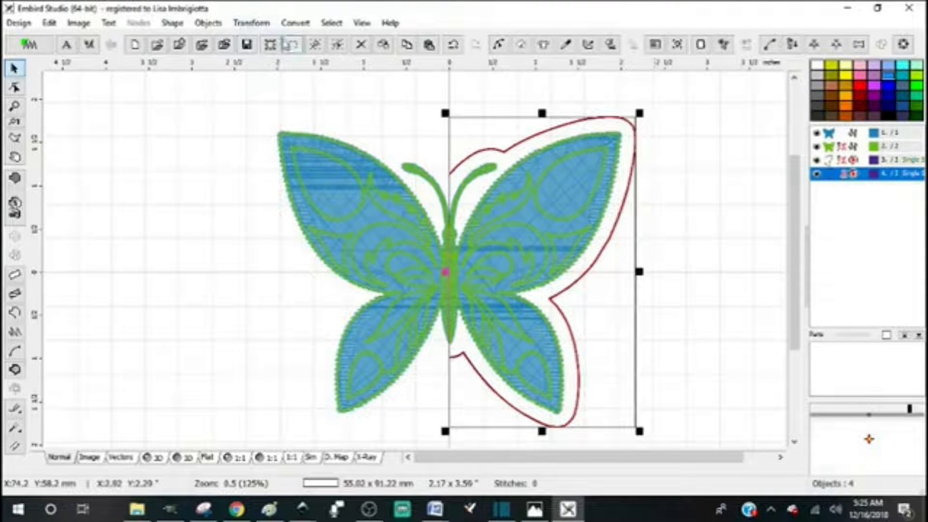
pyautogui.click(254, 24)
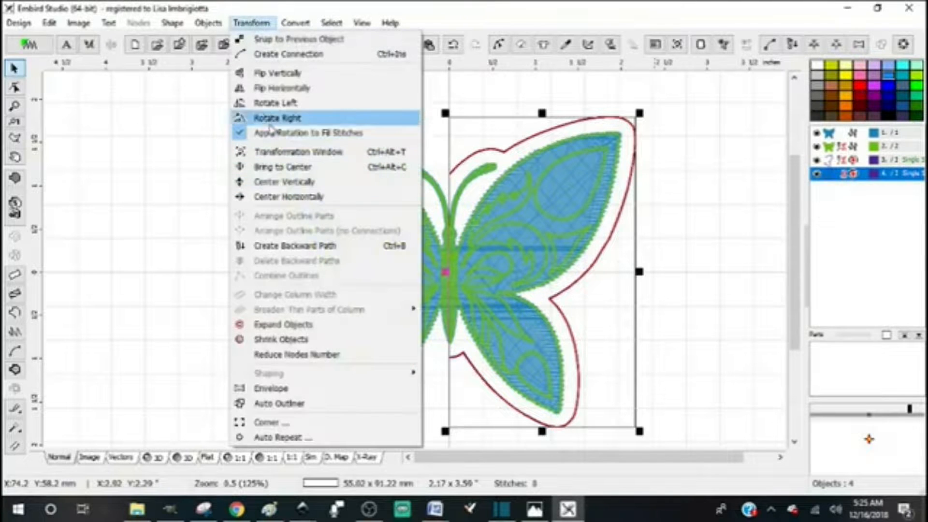
pyautogui.click(261, 92)
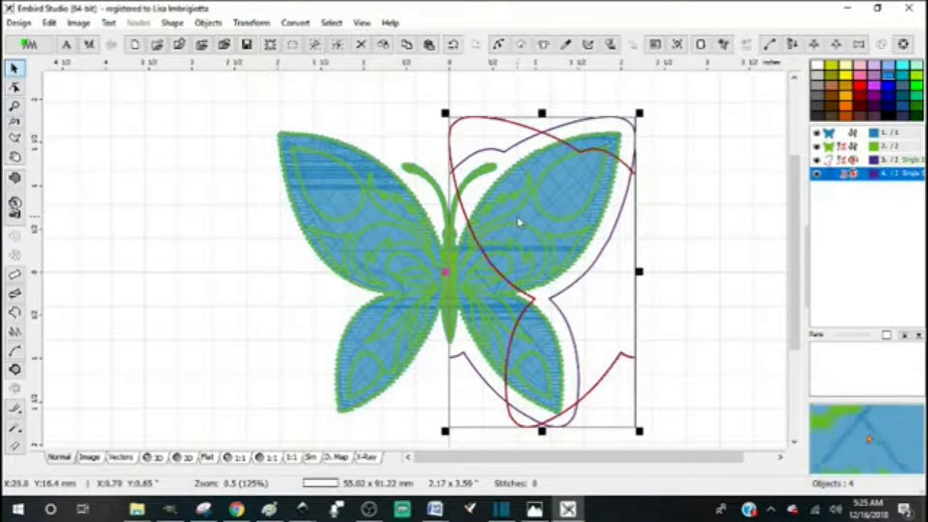
pyautogui.moveTo(614, 279); pyautogui.dragTo(415, 287)
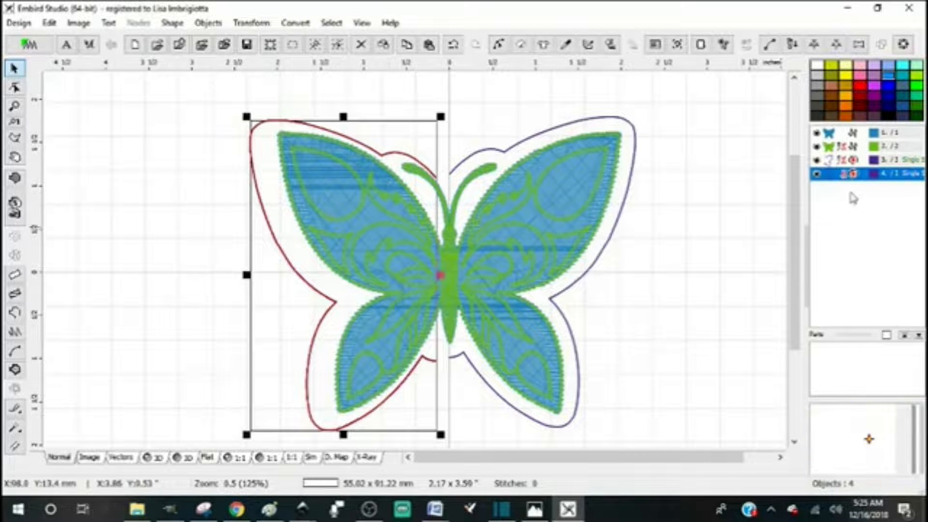
# - Place the left outline half before the right half in the stitching order and reverse its node order
pyautogui.moveTo(831, 160); pyautogui.dragTo(830, 160)
pyautogui.click(838, 170)
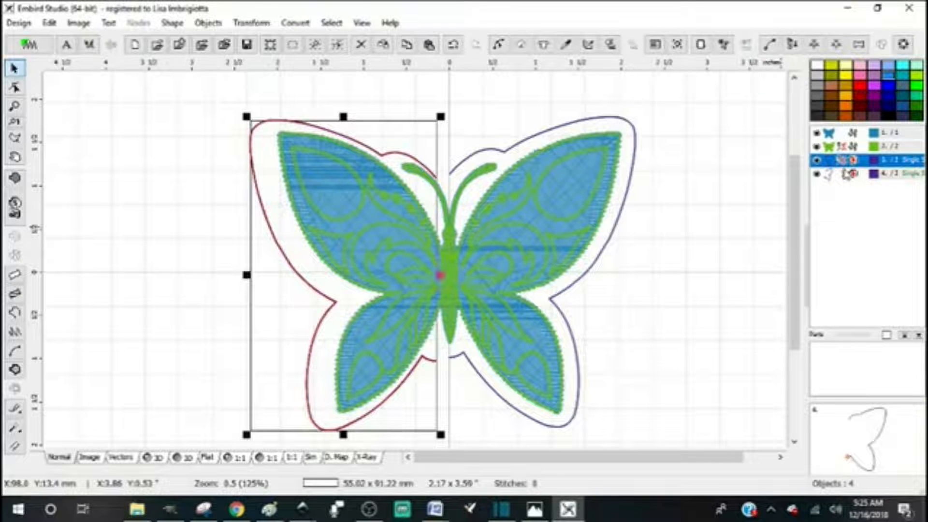
pyautogui.click(499, 45)
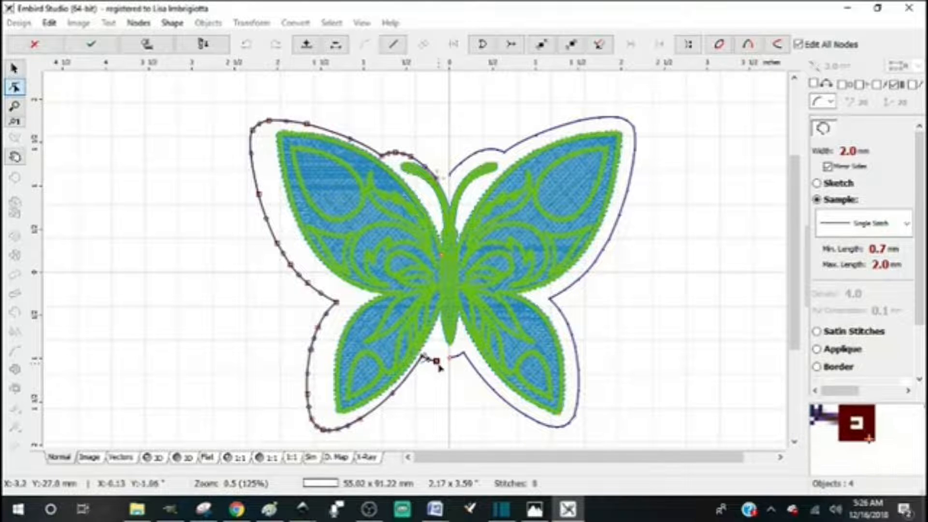
pyautogui.click(138, 24)
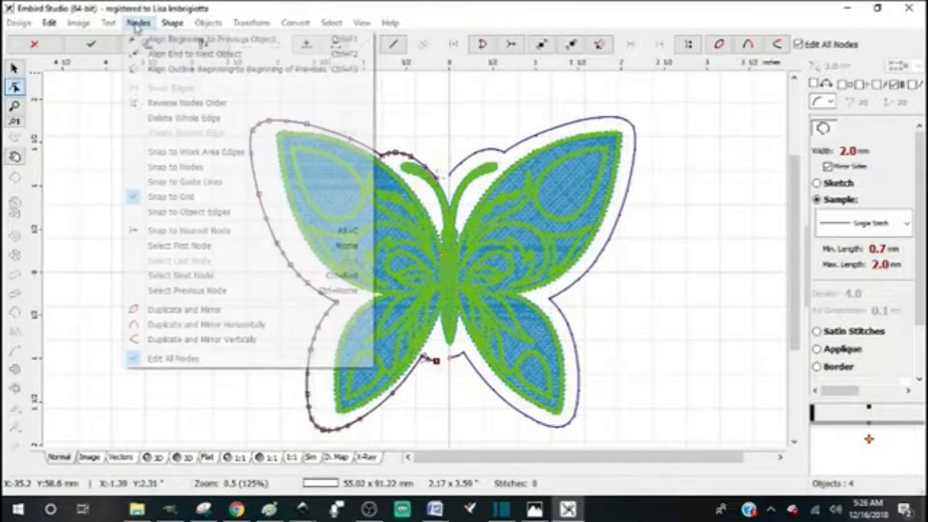
pyautogui.click(156, 102)
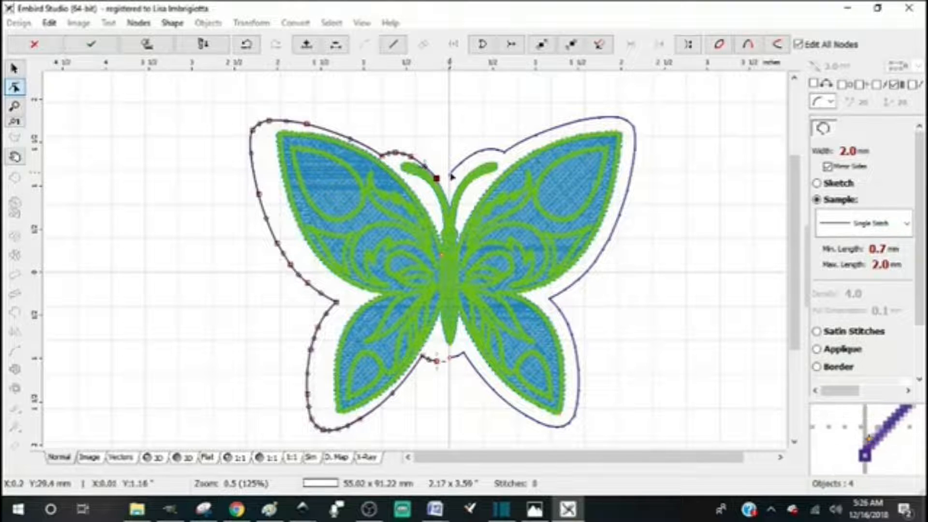
pyautogui.press('Return')
# - Check the node direction of the right outline half and snap that half to the previous object
pyautogui.click(831, 174)
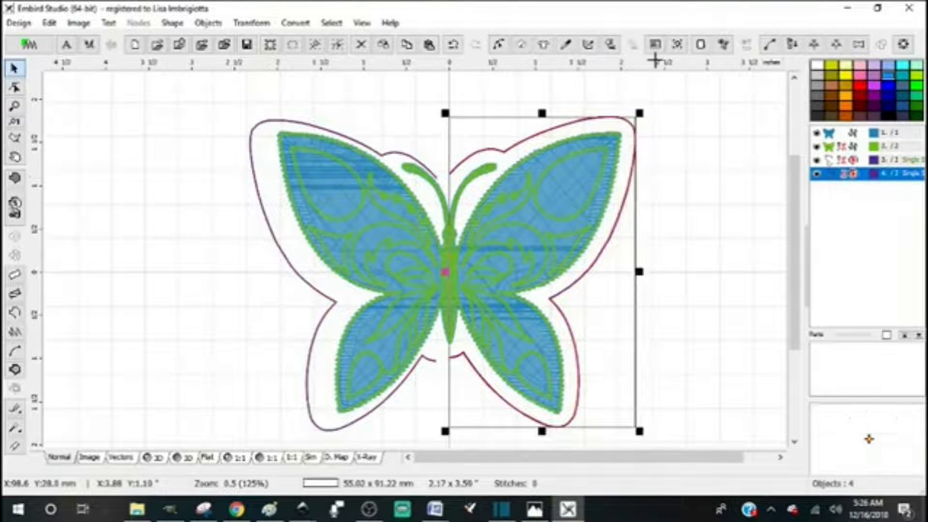
pyautogui.click(498, 46)
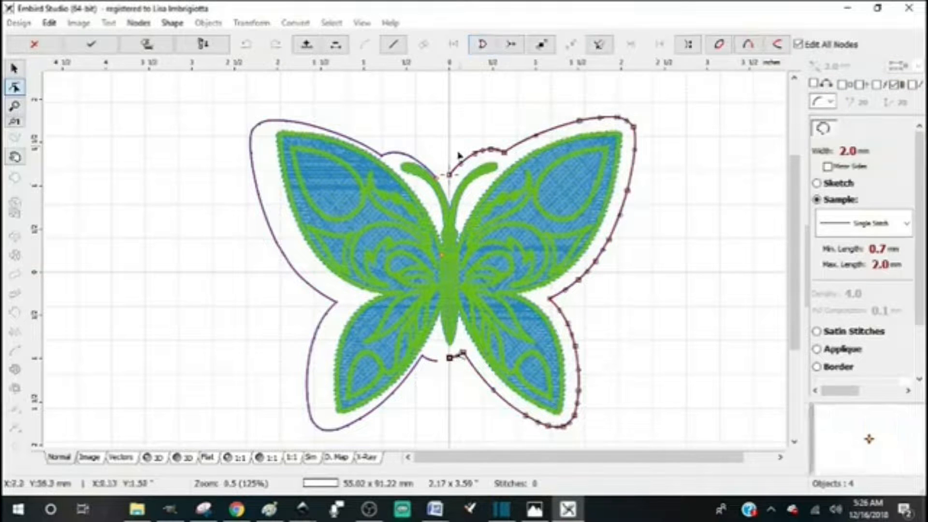
pyautogui.press('Return')
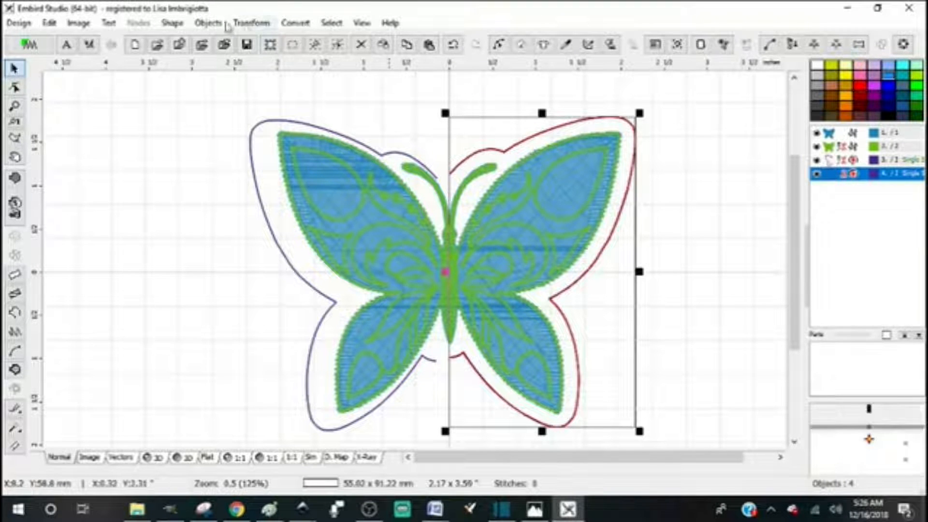
pyautogui.click(208, 25)
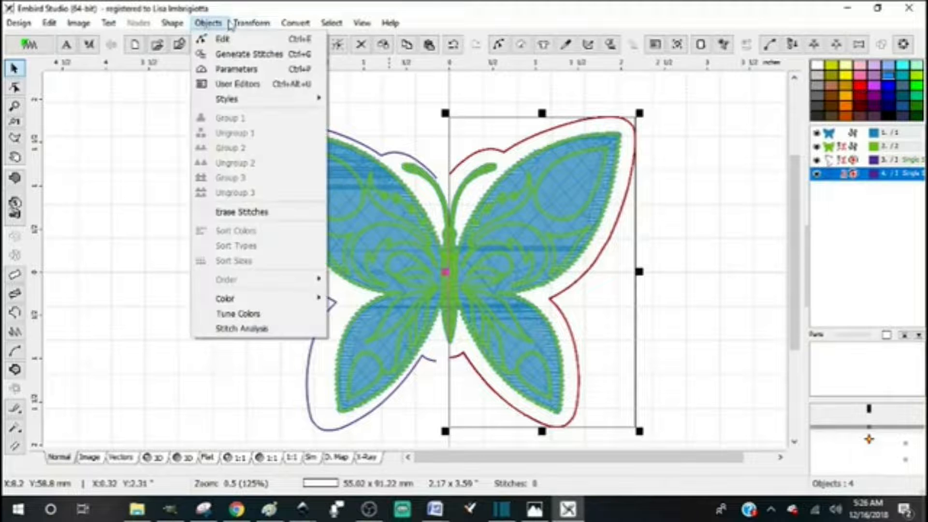
pyautogui.moveTo(241, 27)
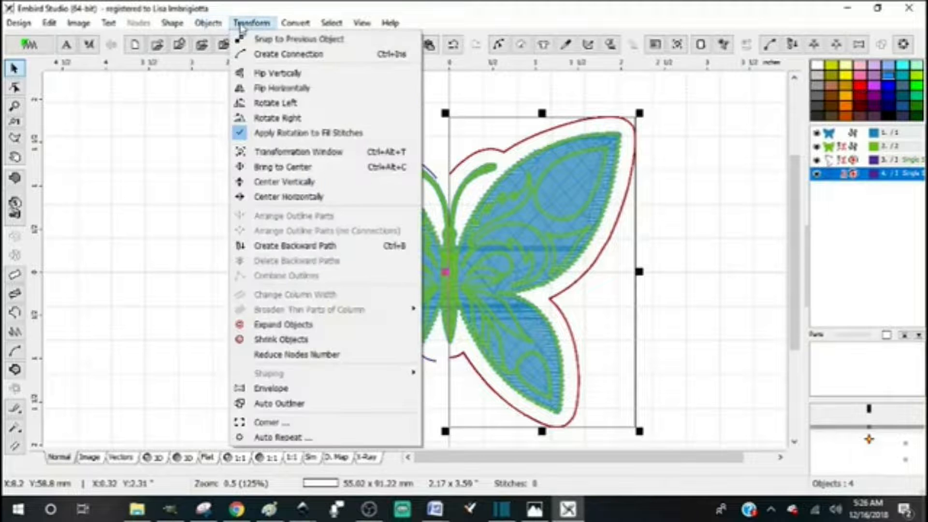
pyautogui.click(267, 42)
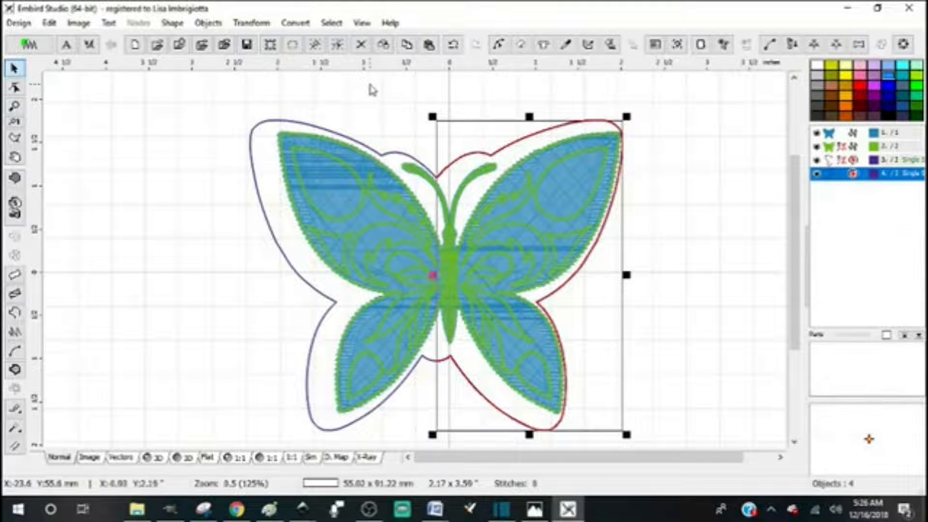
# - Try to combine the left and right outline halves into one outline
pyautogui.click(844, 135)
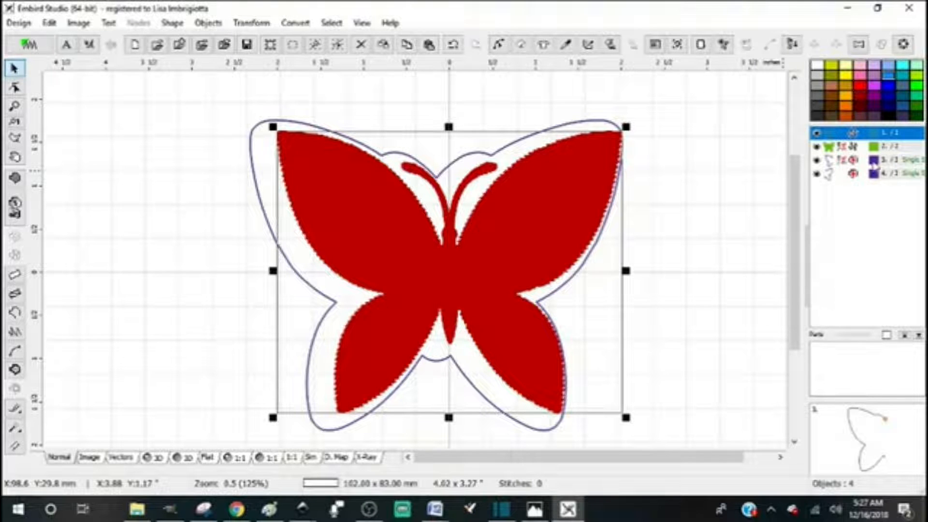
pyautogui.click(844, 160)
pyautogui.keyDown('shift'); pyautogui.click(851, 174); pyautogui.keyUp('shift')
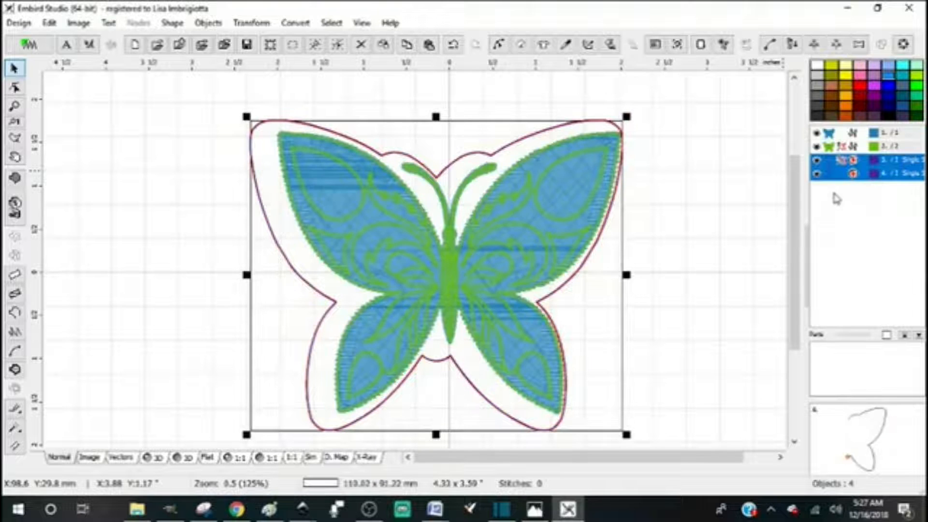
pyautogui.click(250, 24)
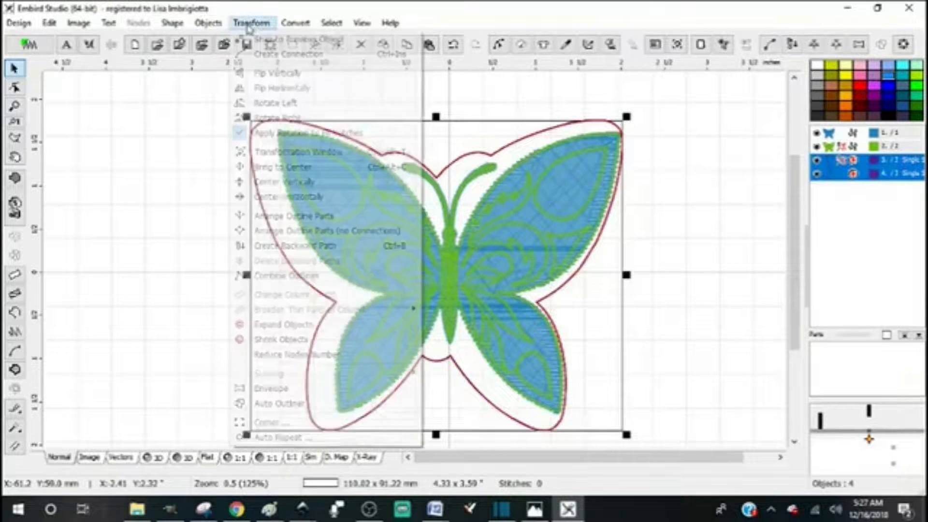
pyautogui.click(297, 277)
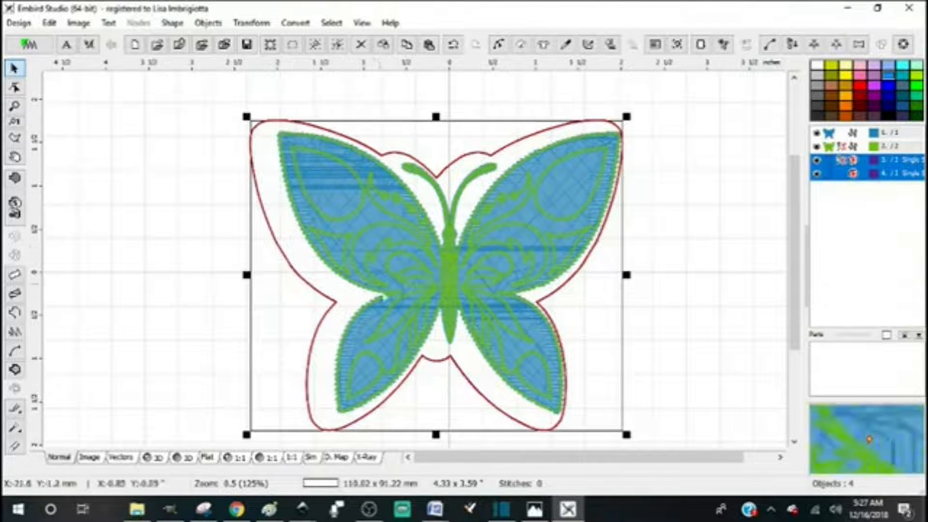
# - Edit the right outline half, pulling its end node below the body away and placing it back on the left half's end
pyautogui.scroll(1, 402, 348)
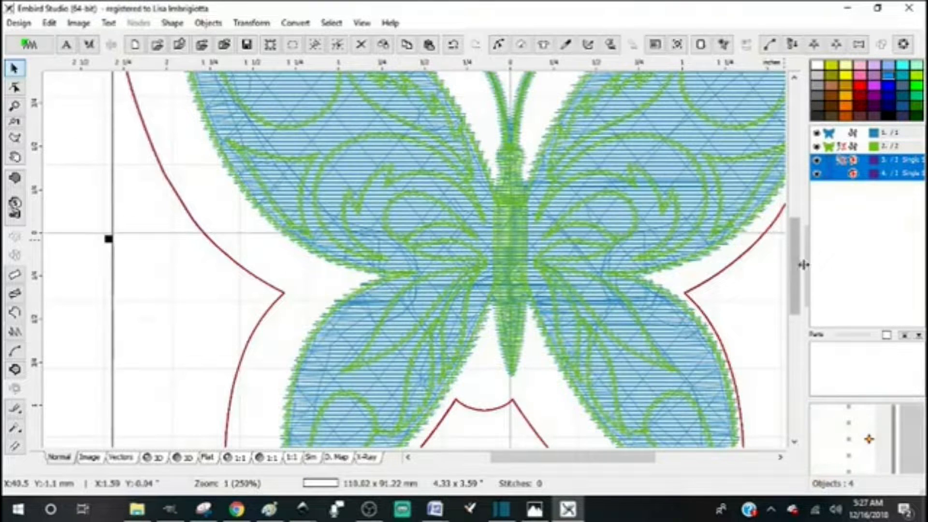
pyautogui.scroll(-3, 803, 263)
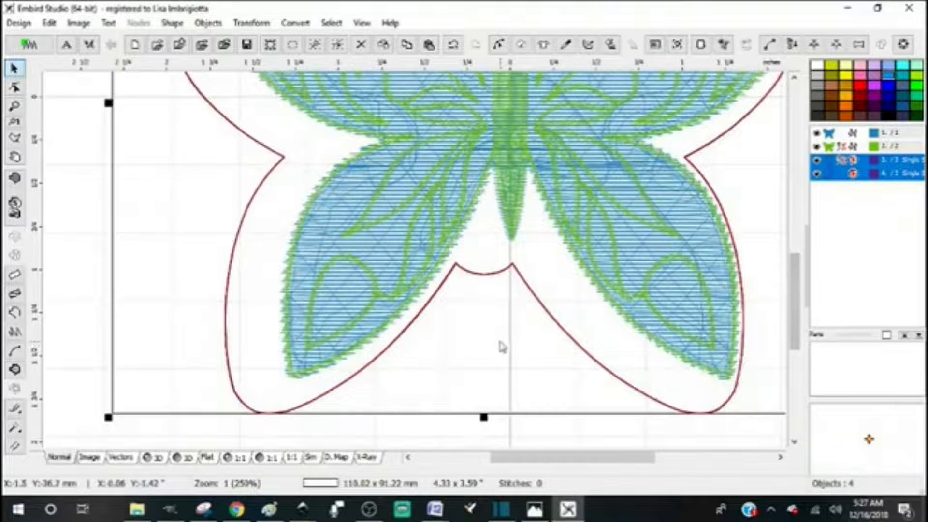
pyautogui.scroll(1, 500, 346)
pyautogui.click(850, 172)
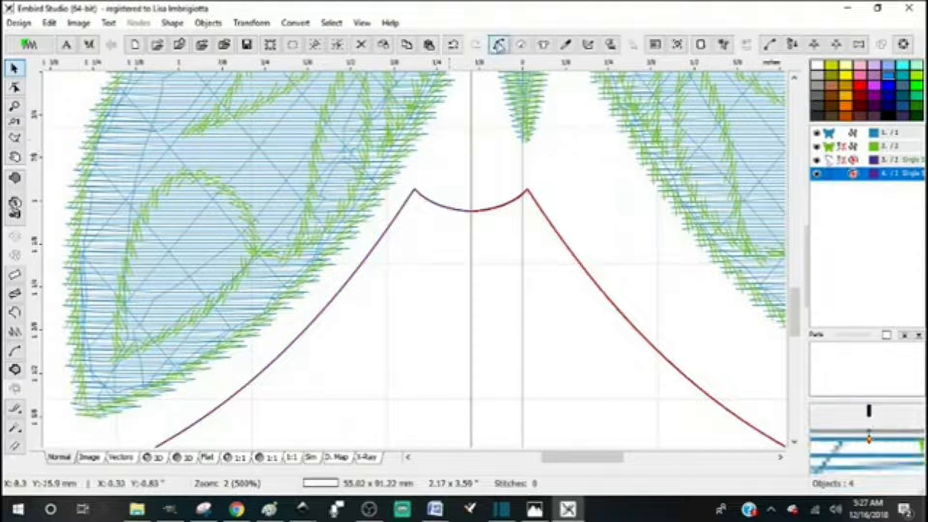
pyautogui.click(499, 44)
pyautogui.scroll(2, 477, 240)
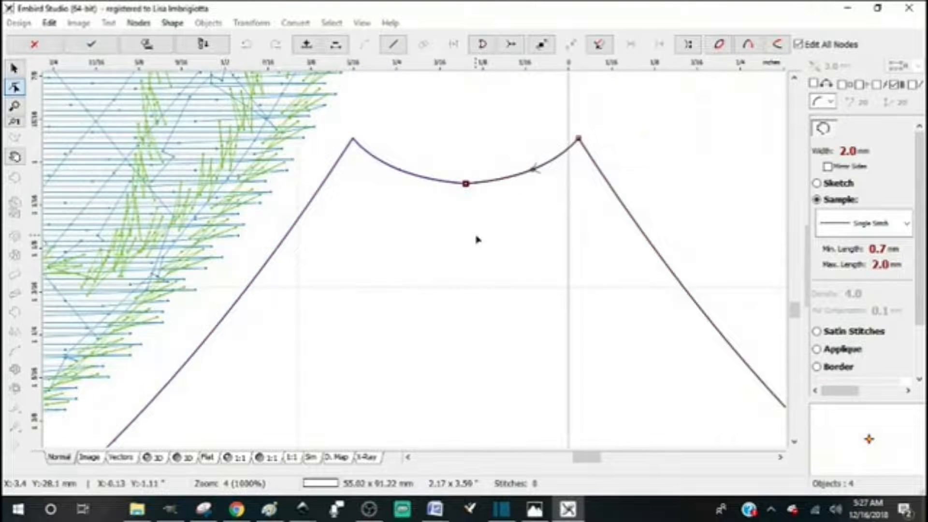
pyautogui.scroll(2, 476, 240)
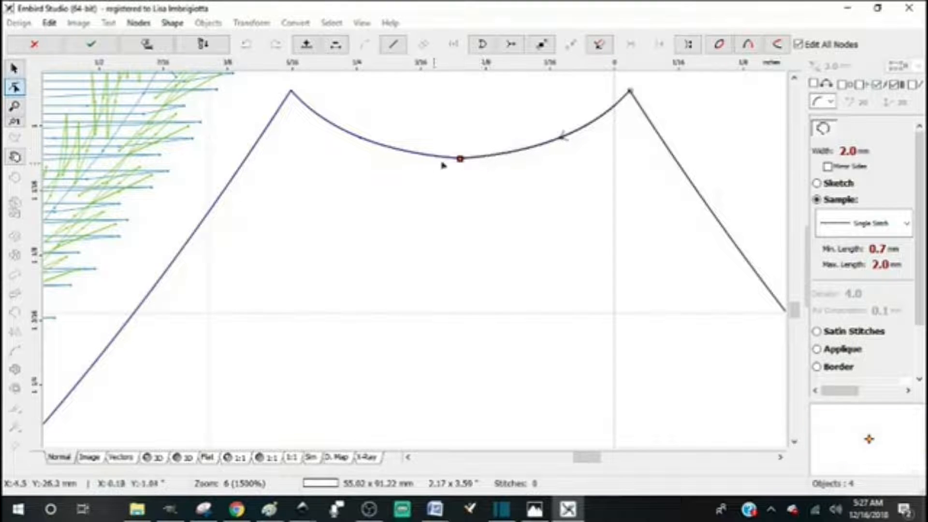
pyautogui.moveTo(460, 160); pyautogui.dragTo(472, 199)
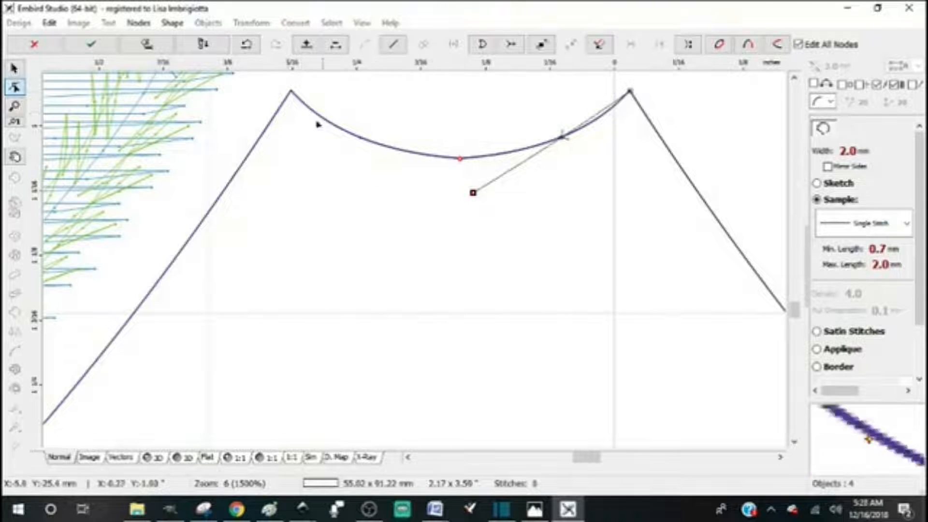
pyautogui.moveTo(474, 196); pyautogui.dragTo(469, 186)
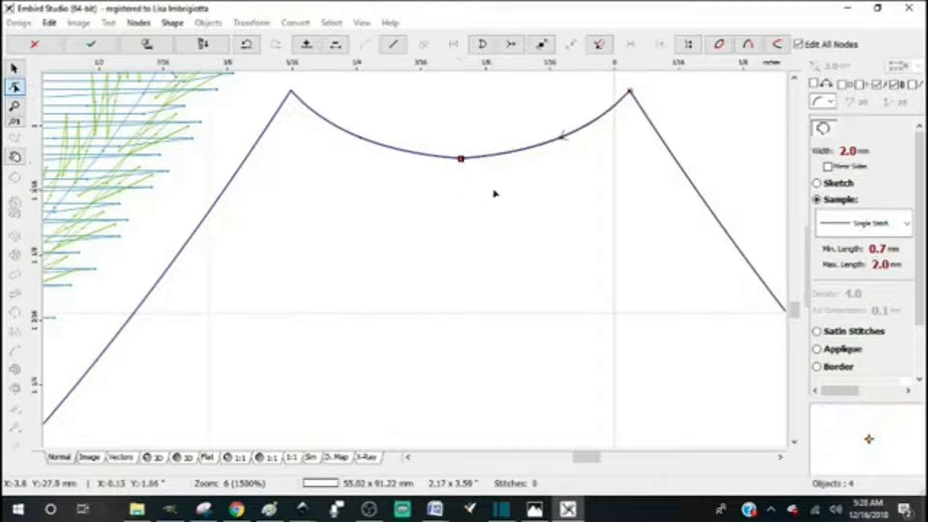
# - Adjust the right outline half's upper end node between the antennae at its junction with the left half and accept the edit
pyautogui.moveTo(793, 311); pyautogui.dragTo(793, 209)
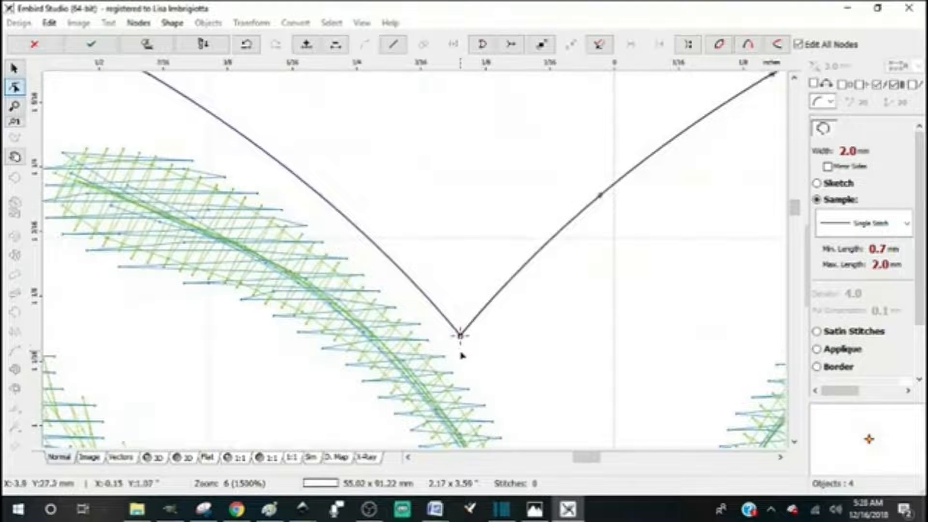
pyautogui.scroll(5, 461, 357)
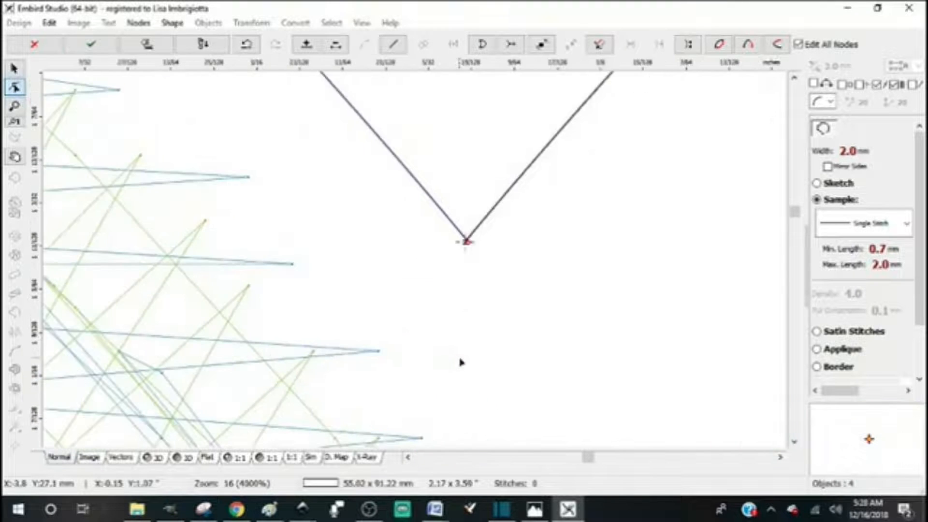
pyautogui.scroll(3, 461, 358)
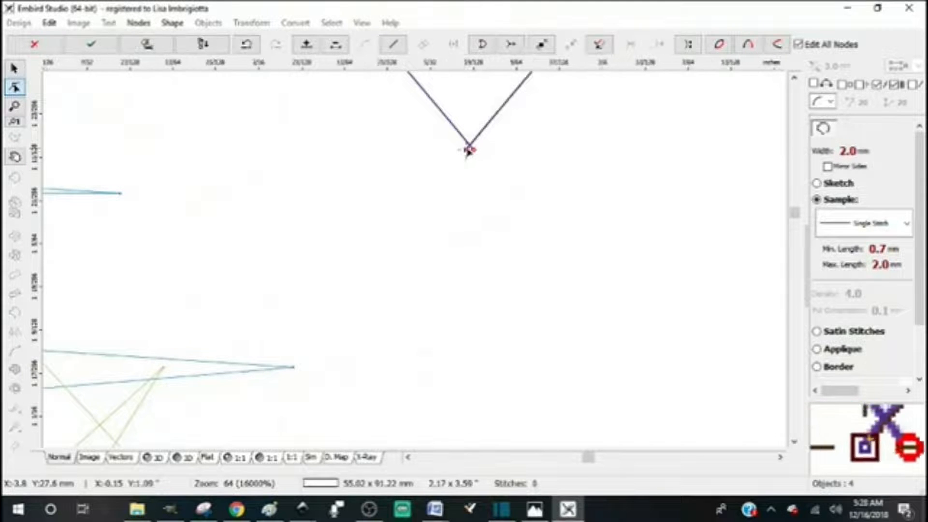
pyautogui.scroll(-2, 468, 165)
pyautogui.scroll(2, 459, 146)
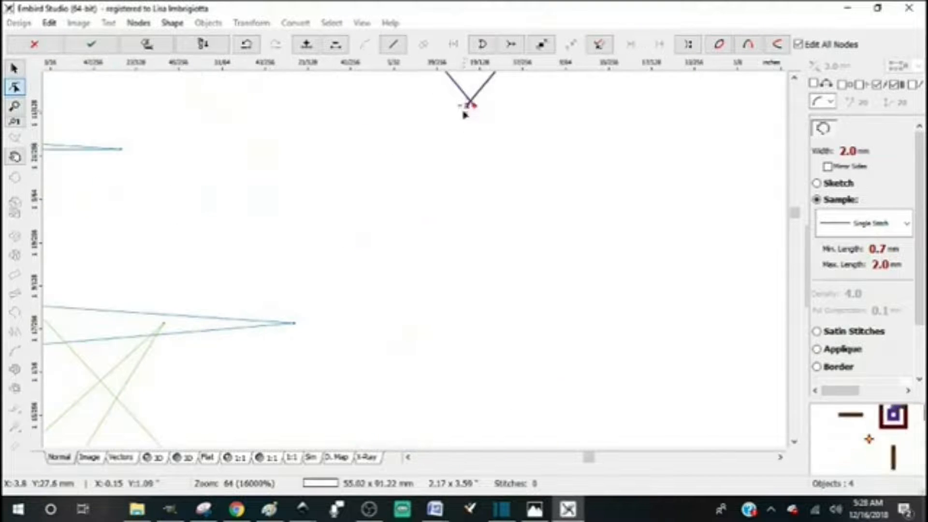
pyautogui.moveTo(468, 104); pyautogui.dragTo(474, 105)
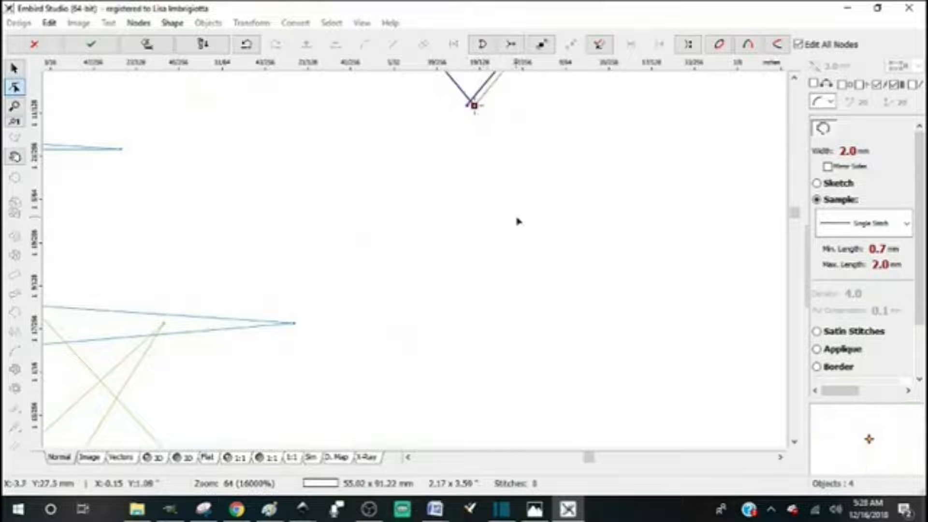
pyautogui.press('Return')
# - Select the left and right outline halves together and combine them into a single outline
pyautogui.scroll(-1, 495, 159)
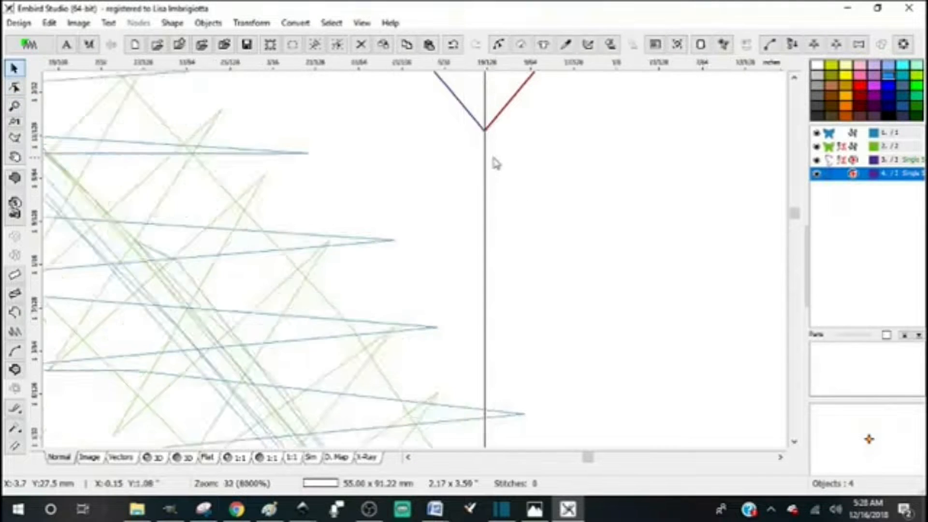
pyautogui.scroll(-3, 494, 159)
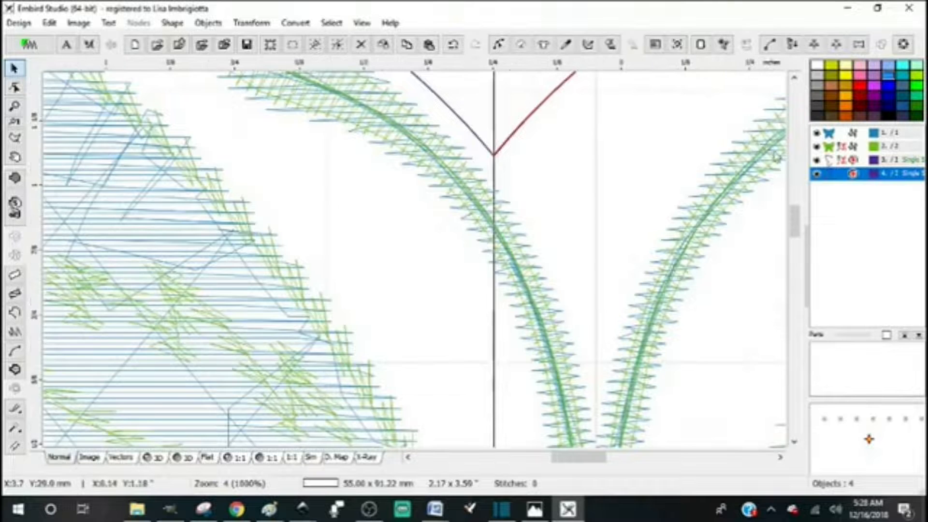
pyautogui.scroll(-2, 769, 153)
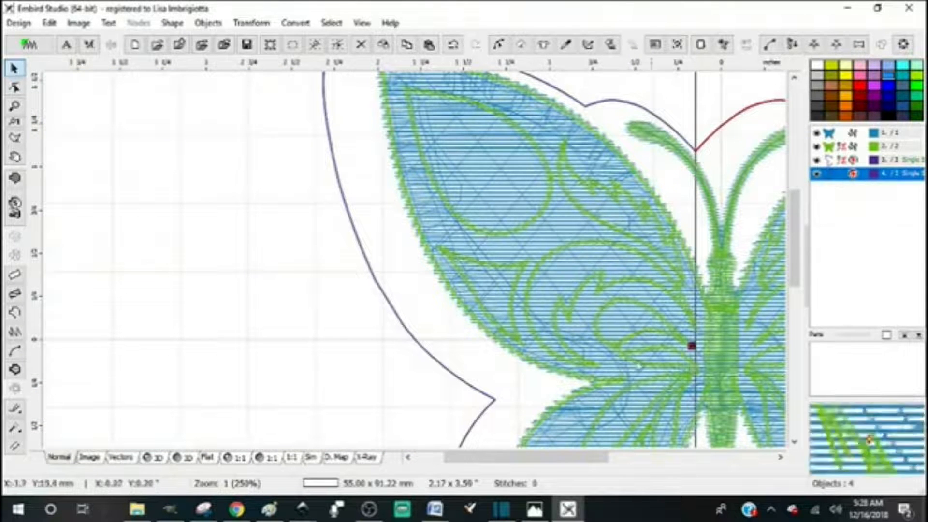
pyautogui.moveTo(543, 462); pyautogui.dragTo(575, 459)
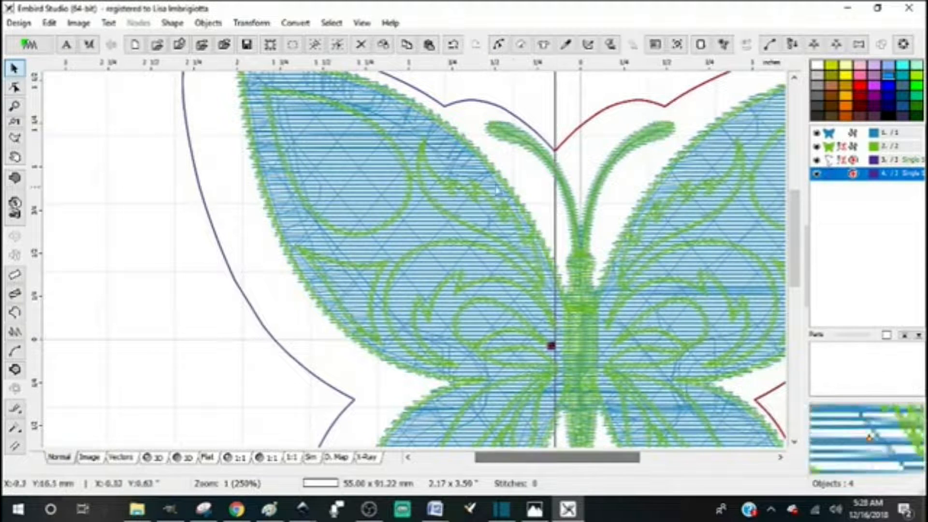
pyautogui.click(845, 164)
pyautogui.click(840, 147)
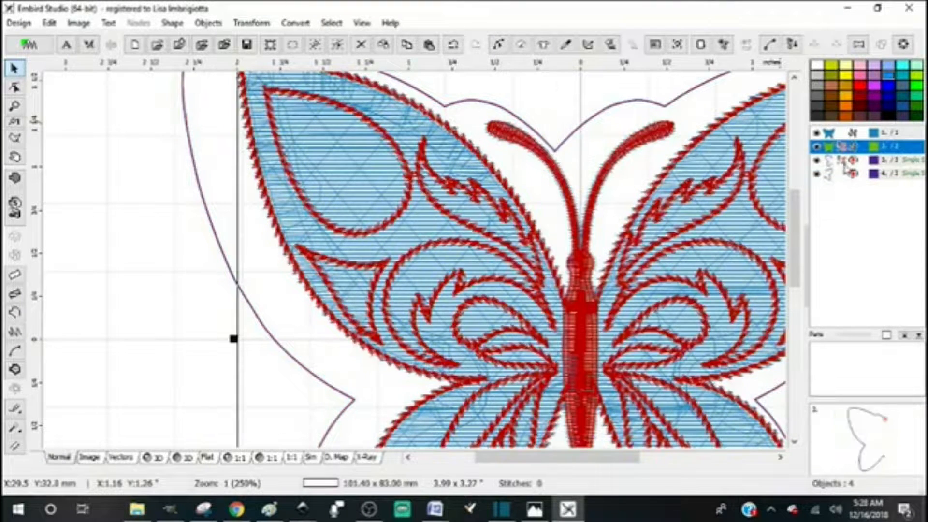
pyautogui.click(846, 164)
pyautogui.keyDown('shift'); pyautogui.click(847, 174); pyautogui.keyUp('shift')
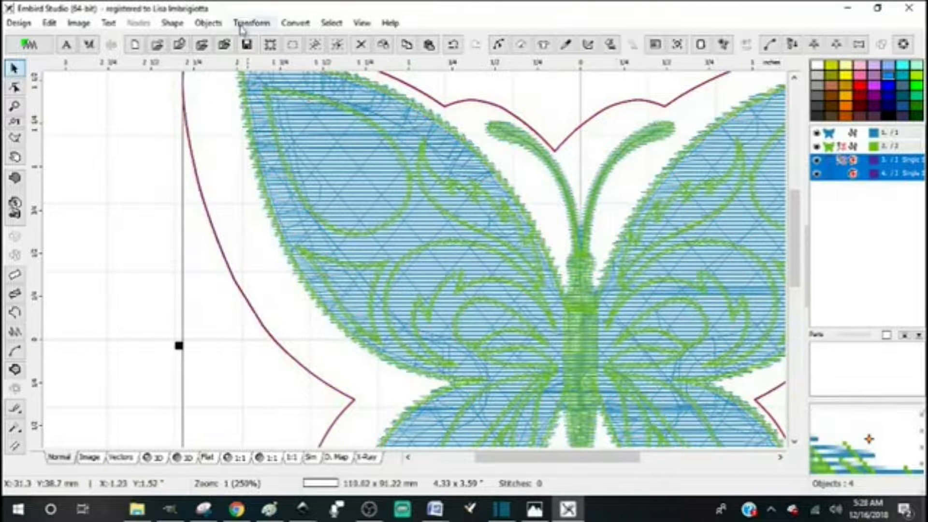
pyautogui.scroll(-2, 248, 32)
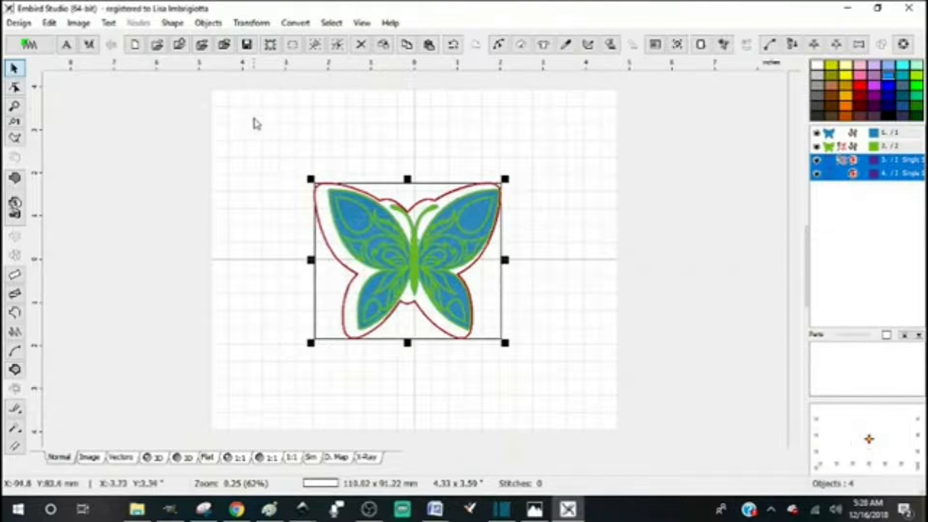
pyautogui.scroll(1, 268, 152)
pyautogui.scroll(-1, 276, 159)
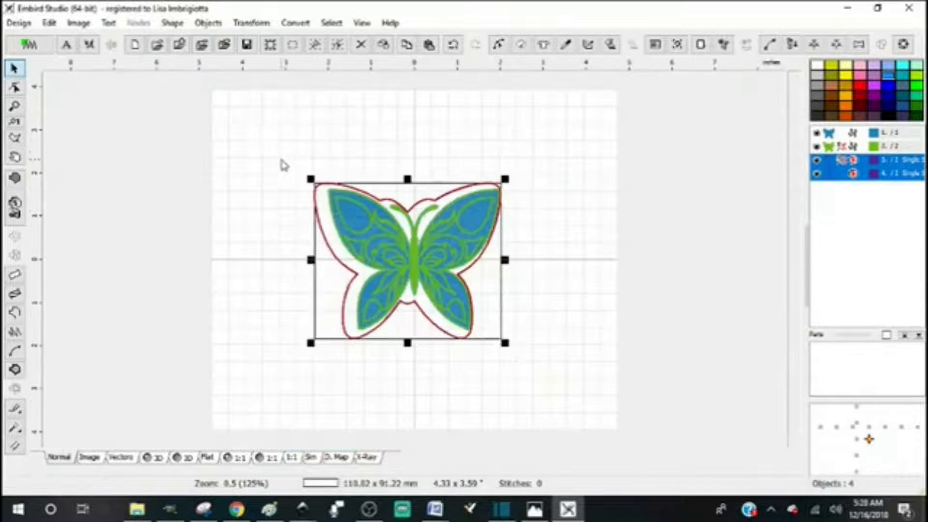
pyautogui.click(251, 23)
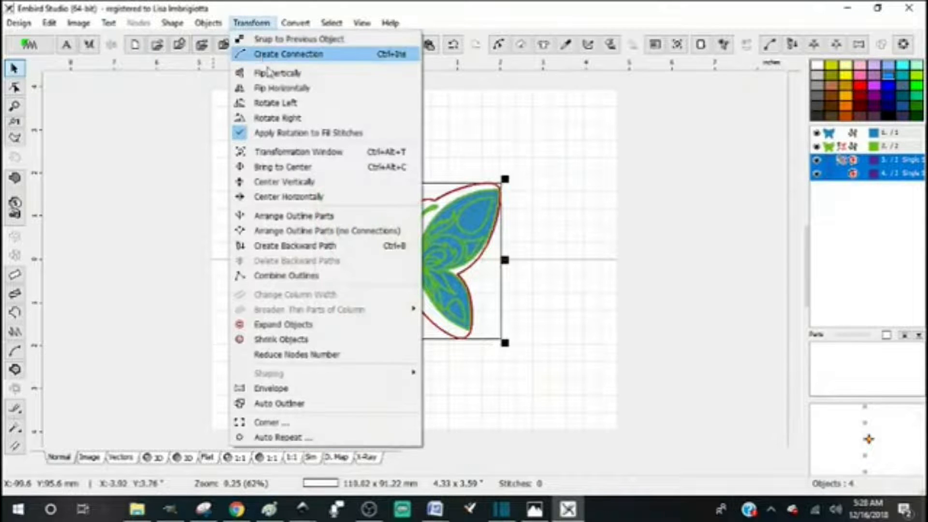
pyautogui.click(306, 282)
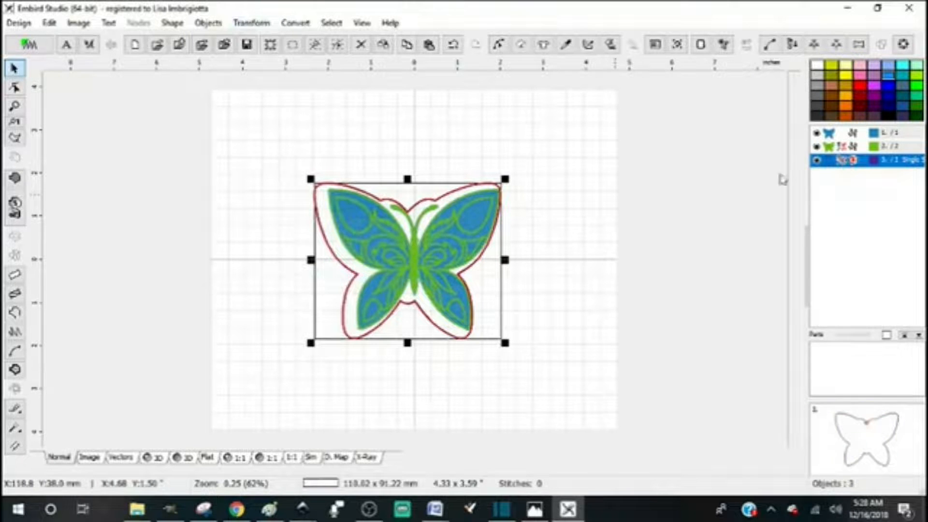
# - Bring the combined outline to the design's center so it surrounds the butterfly evenly, and deselect it
pyautogui.scroll(1, 442, 252)
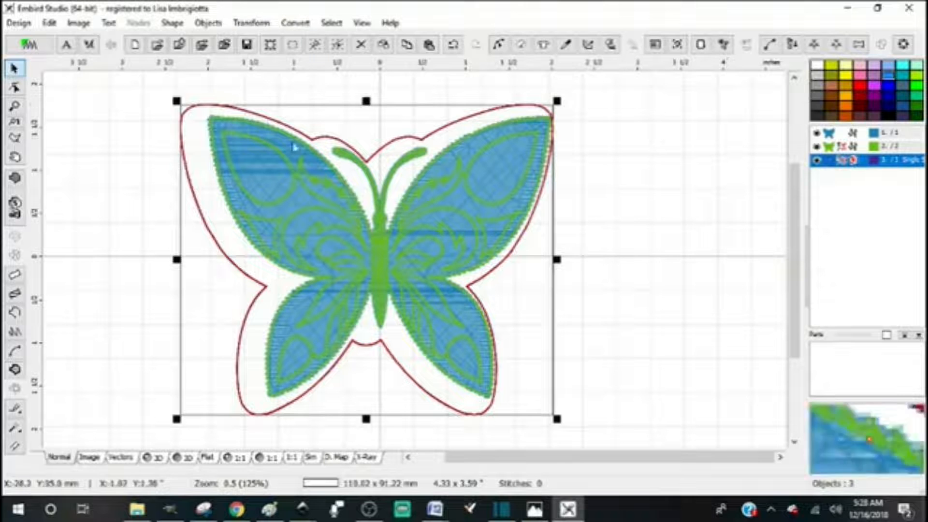
pyautogui.click(253, 24)
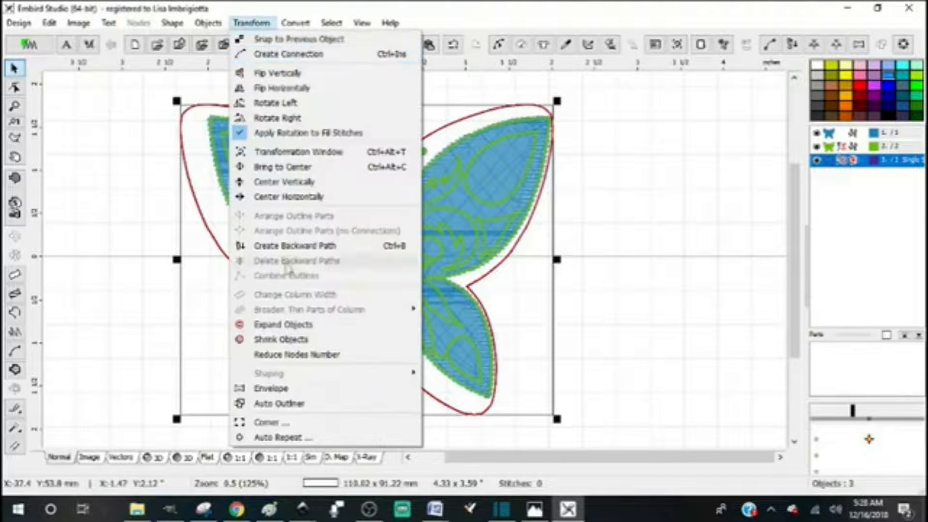
pyautogui.click(286, 168)
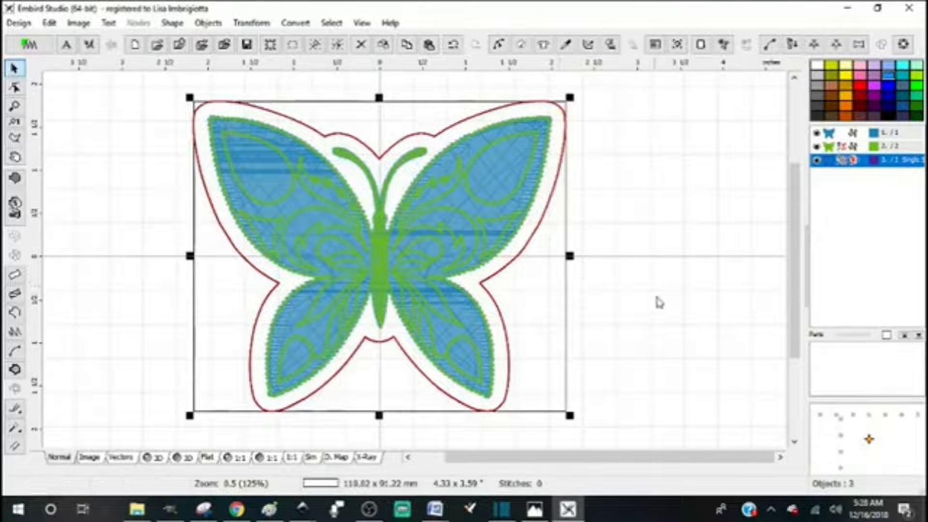
pyautogui.click(663, 334)
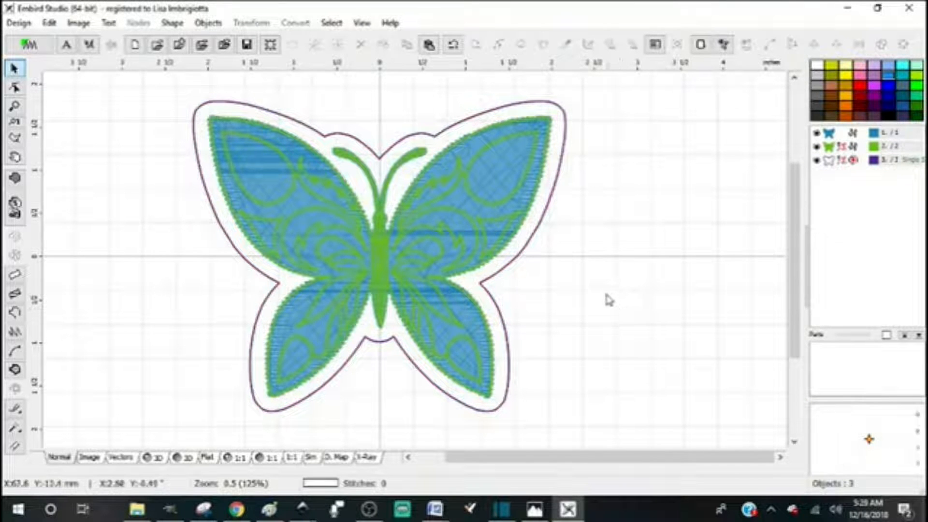
# - Save the design as bFly.eof on the Desktop, replacing the existing file, with the combined outline selected
pyautogui.click(831, 160)
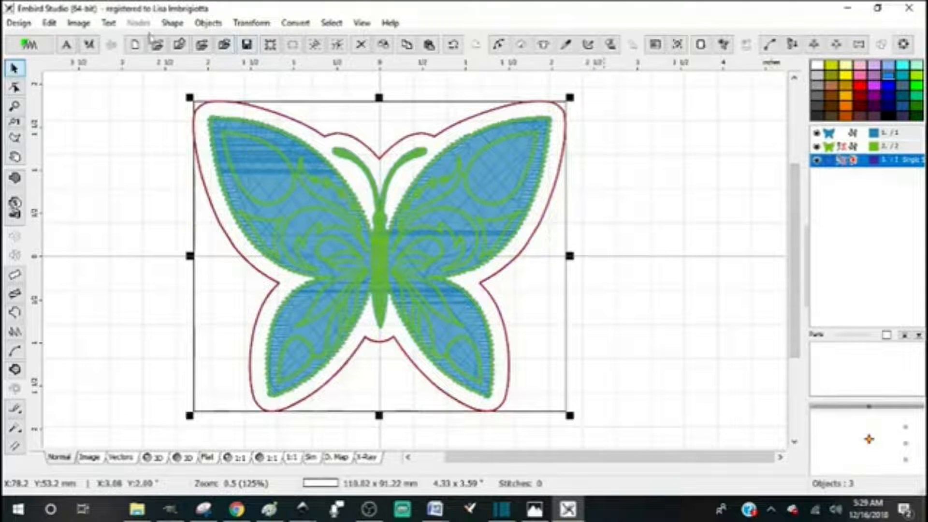
pyautogui.click(248, 46)
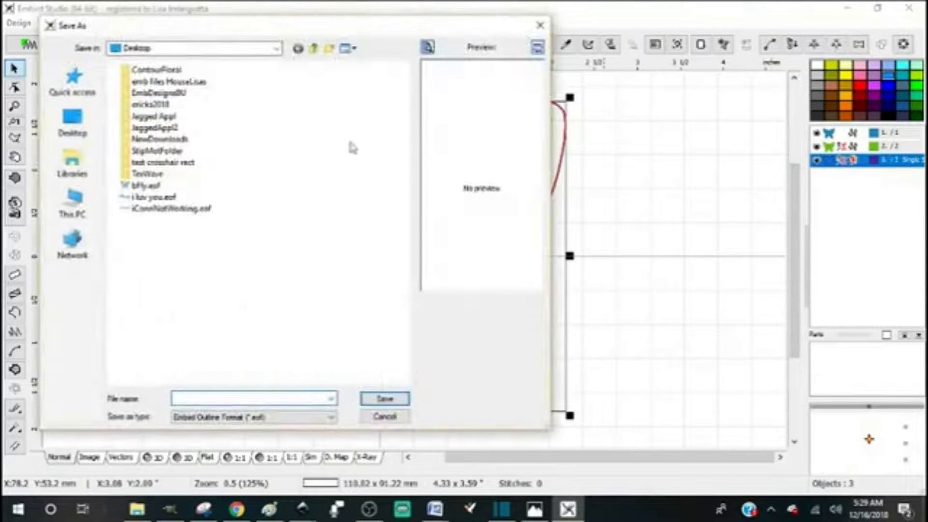
pyautogui.click(151, 187)
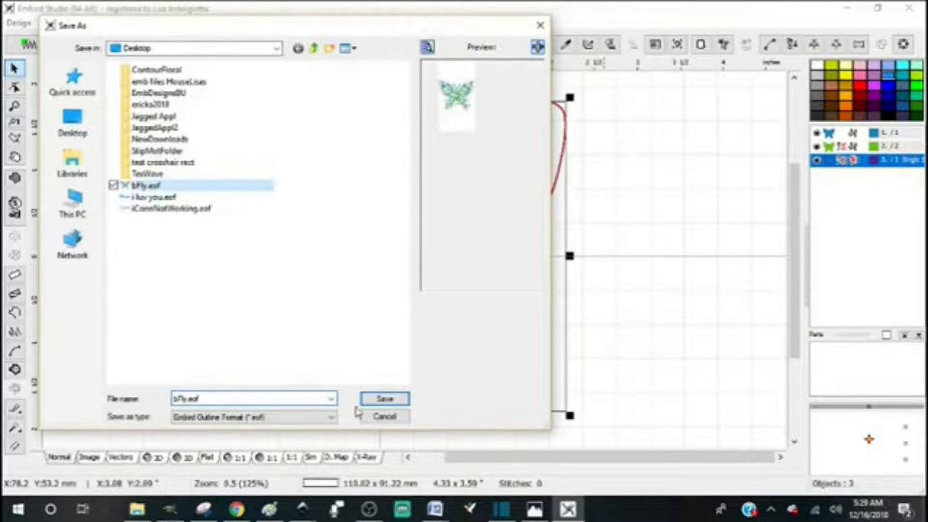
pyautogui.click(379, 399)
pyautogui.click(503, 259)
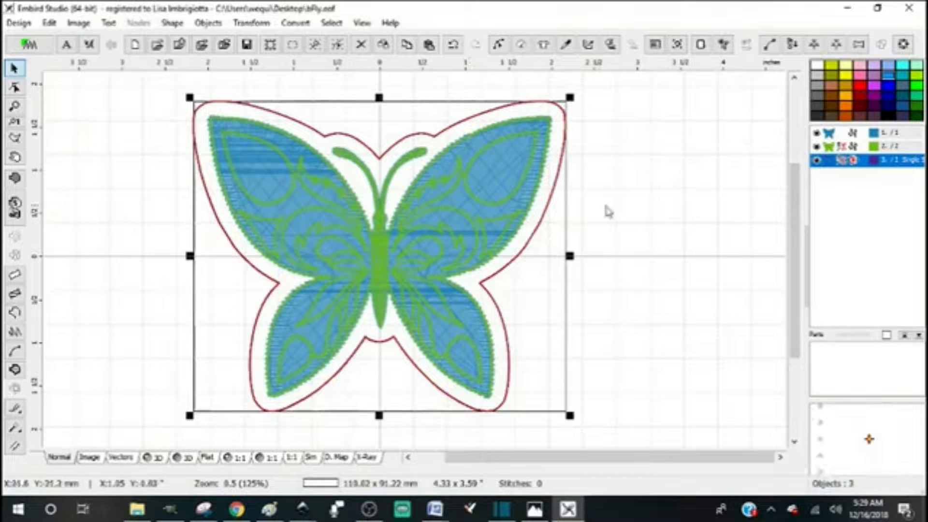
# - Apply the Feather sample stitch to the combined outline and show its stitches in the 3D view
pyautogui.click(523, 48)
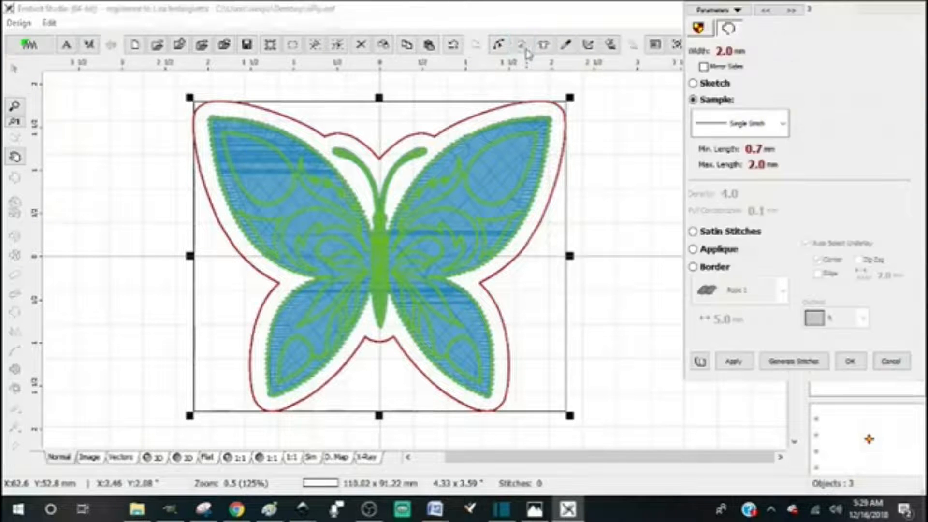
pyautogui.click(784, 124)
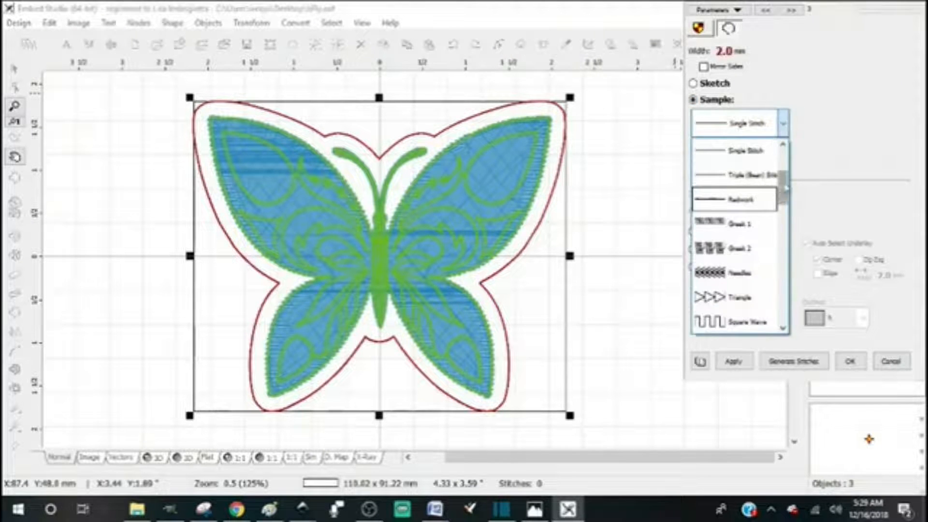
pyautogui.moveTo(784, 190); pyautogui.dragTo(787, 222)
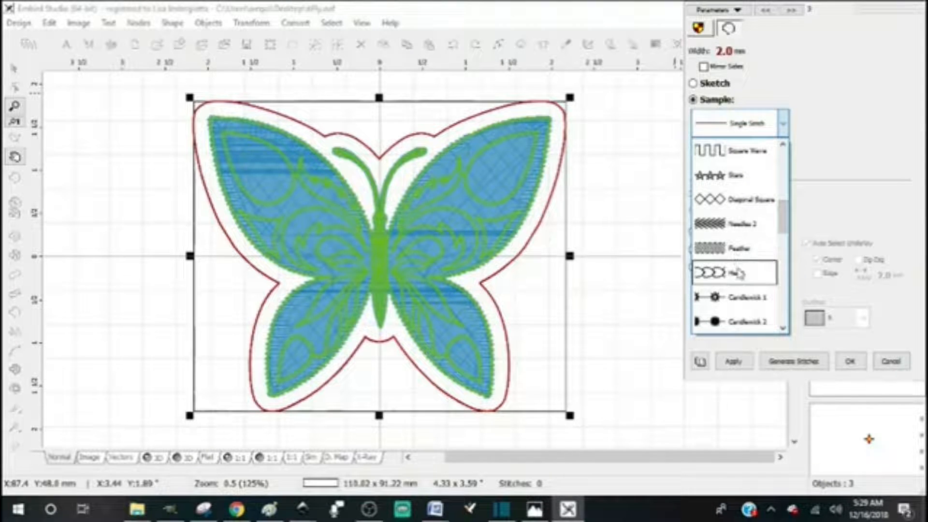
pyautogui.click(734, 249)
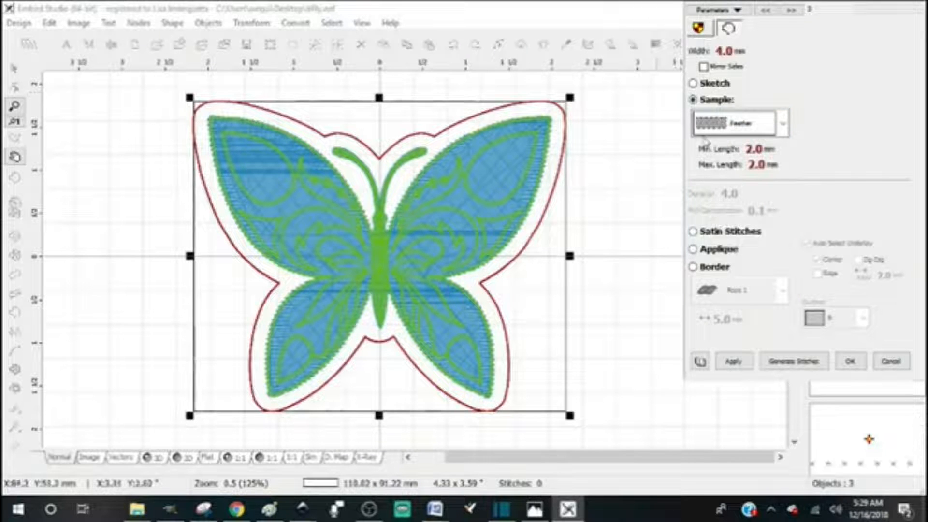
pyautogui.click(735, 364)
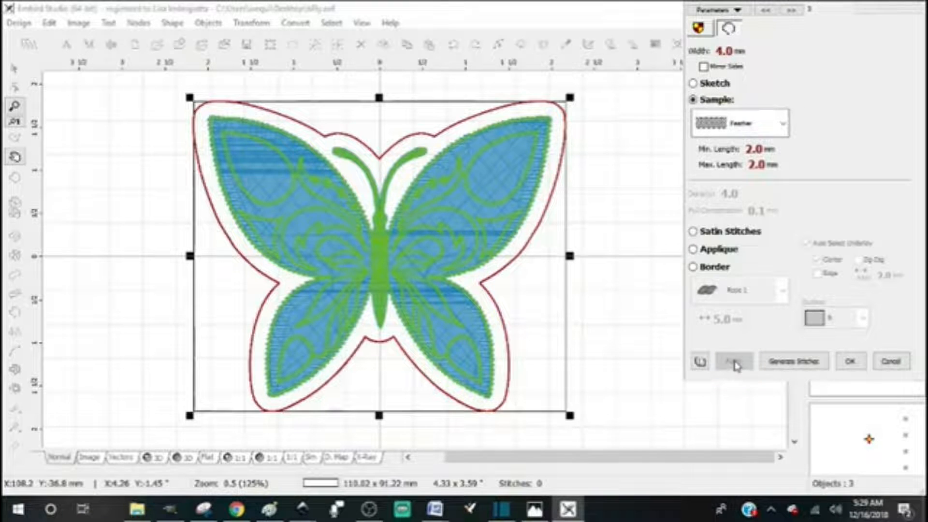
pyautogui.click(851, 363)
pyautogui.click(160, 458)
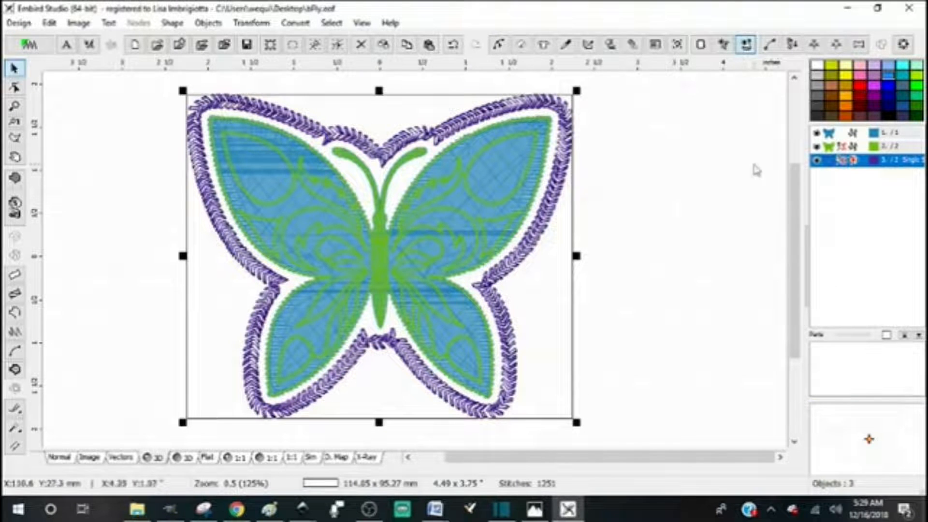
# - Open the user editors from the outline's parameters and switch to the outline and motif sample editor
pyautogui.click(523, 46)
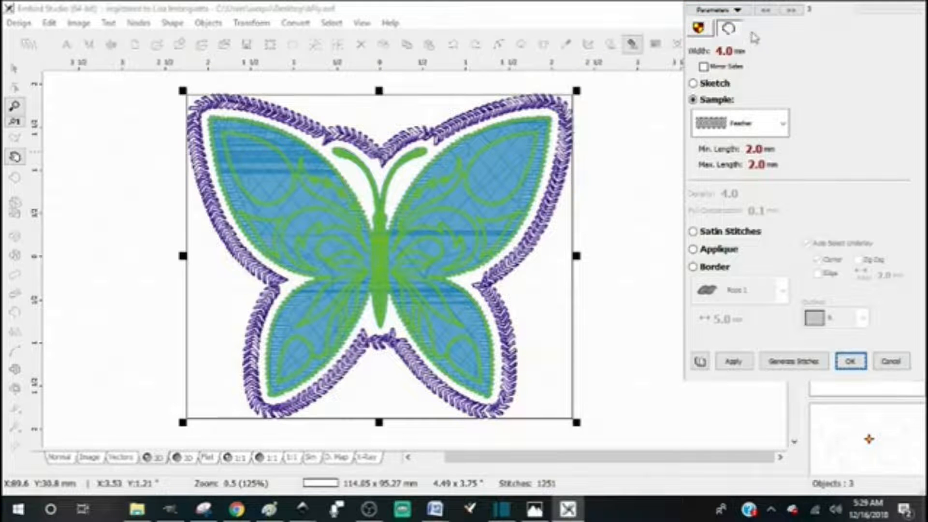
pyautogui.click(738, 10)
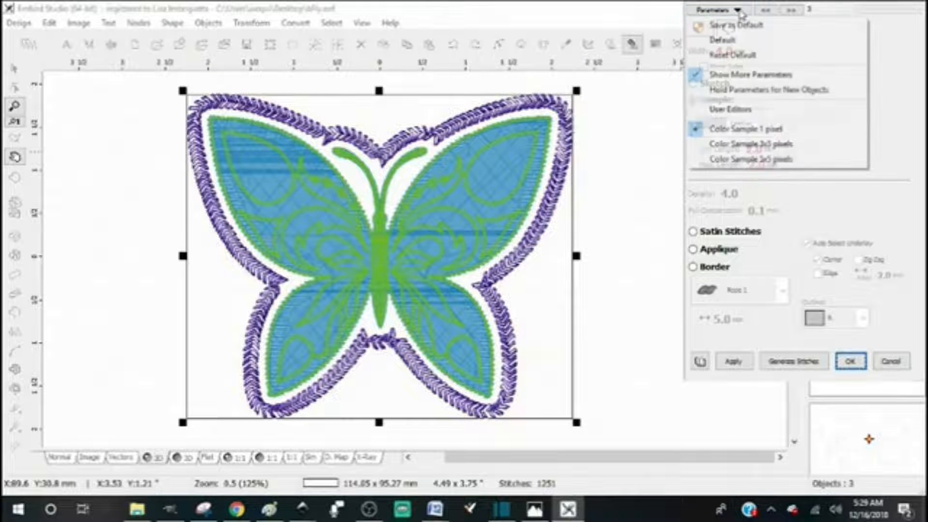
pyautogui.click(736, 110)
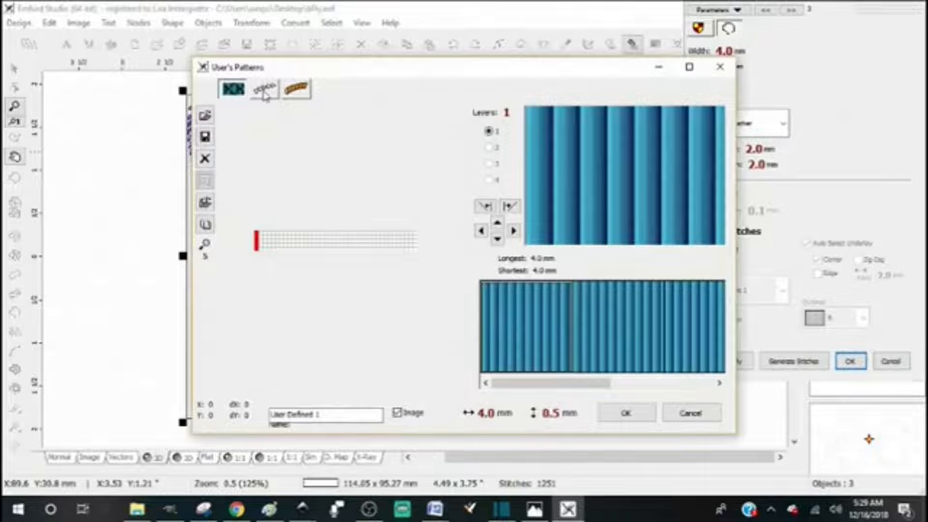
pyautogui.click(264, 93)
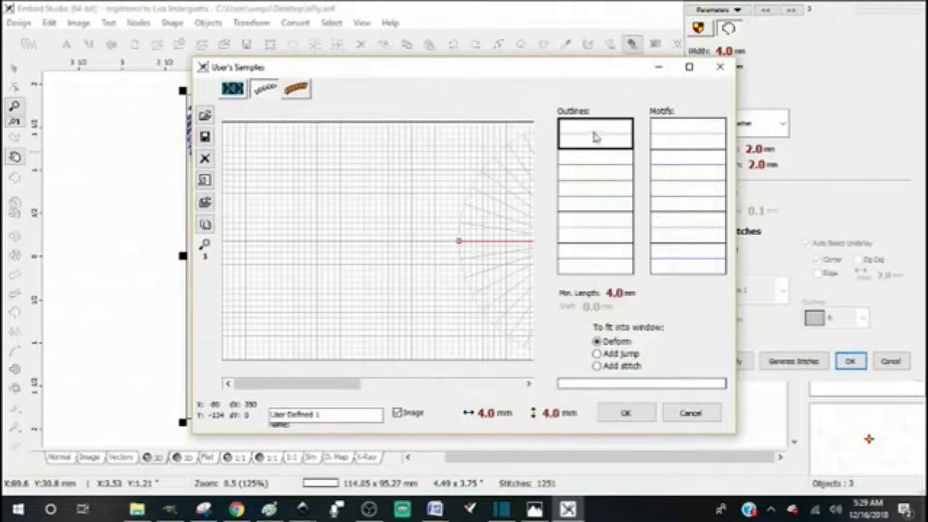
# - Load the BackStBig5 sample from the EsmOutlines folder into the first user outline slot
pyautogui.click(611, 165)
pyautogui.click(605, 198)
pyautogui.click(603, 226)
pyautogui.click(603, 258)
pyautogui.click(600, 131)
pyautogui.click(206, 116)
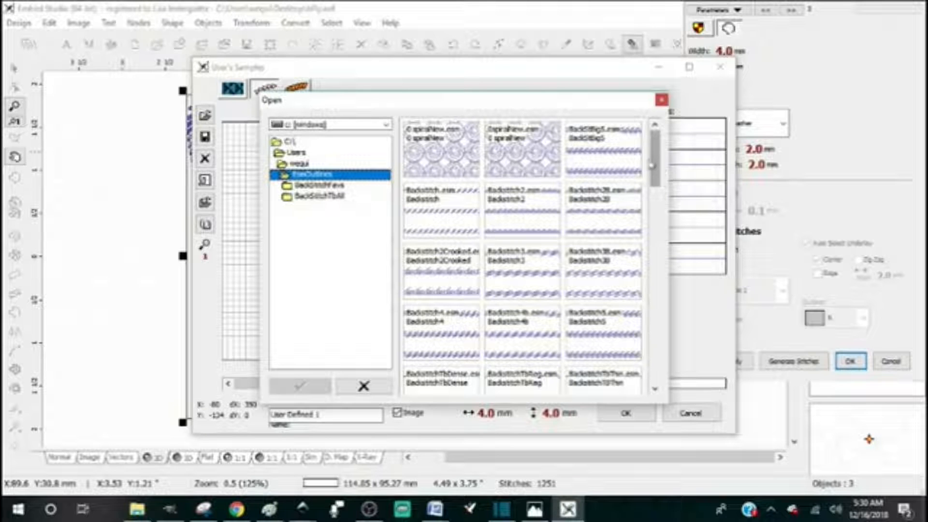
pyautogui.moveTo(656, 162); pyautogui.dragTo(656, 164)
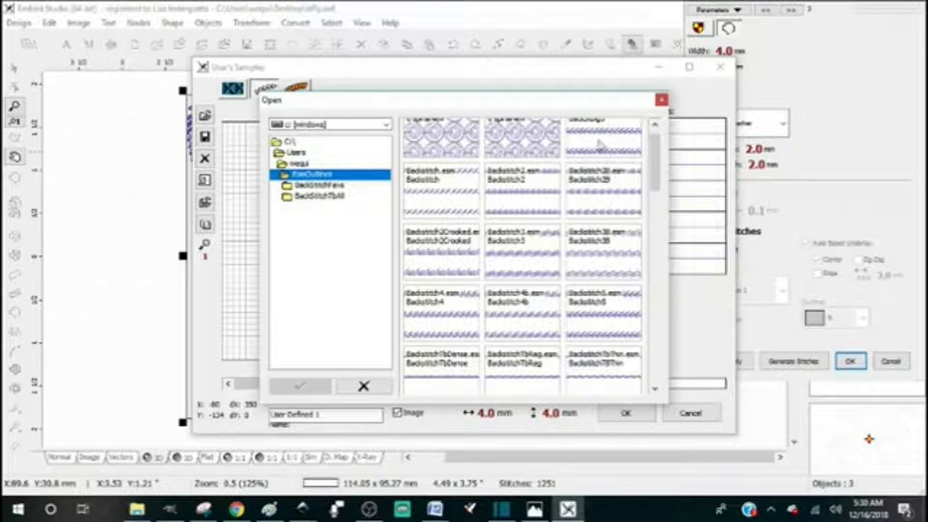
pyautogui.moveTo(655, 158); pyautogui.dragTo(654, 152)
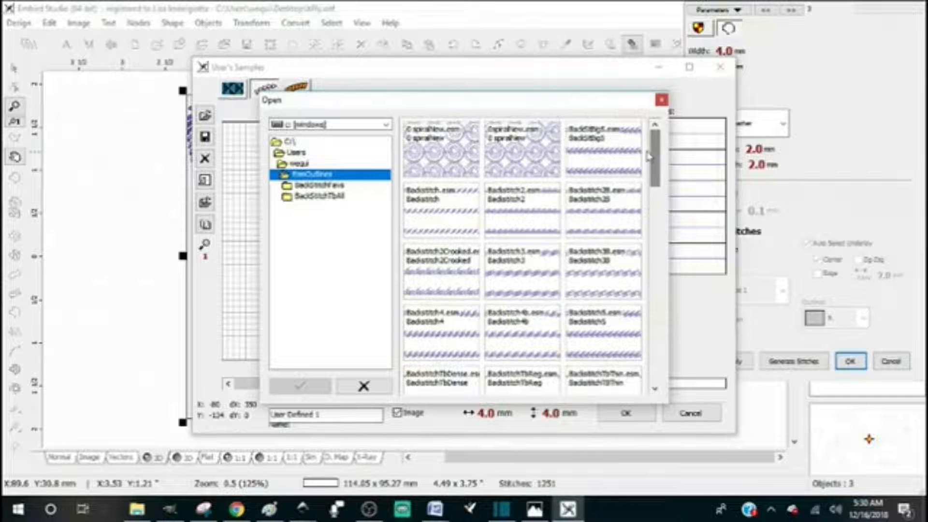
pyautogui.click(599, 156)
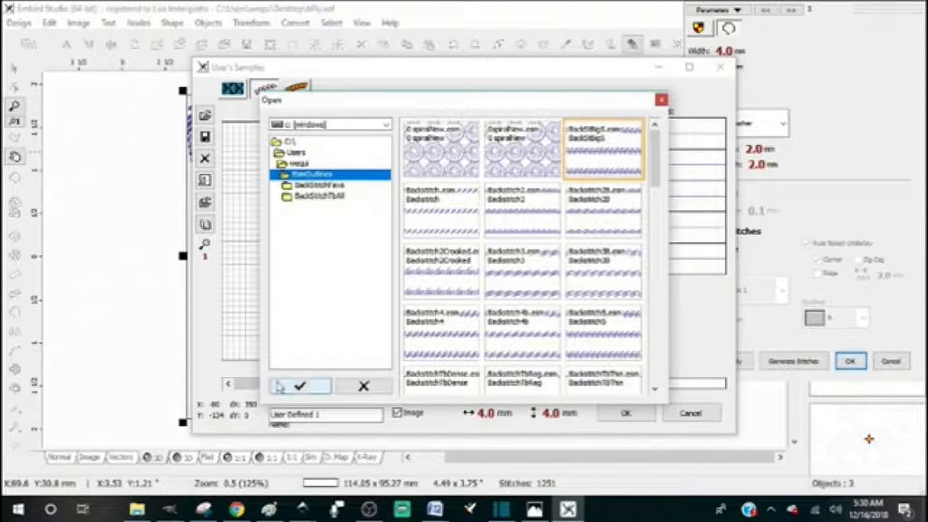
pyautogui.click(301, 387)
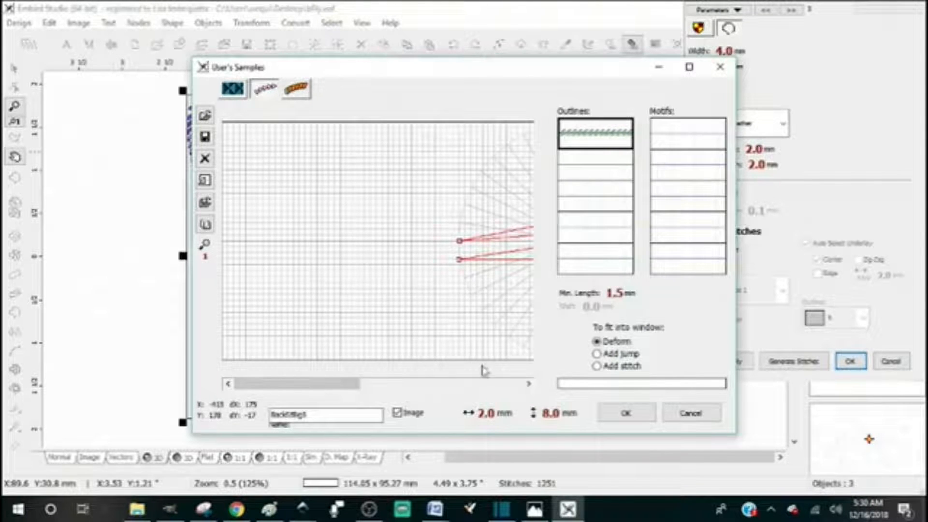
# - Load the Backstitch2Crooked sample into the second user outline slot
pyautogui.click(590, 166)
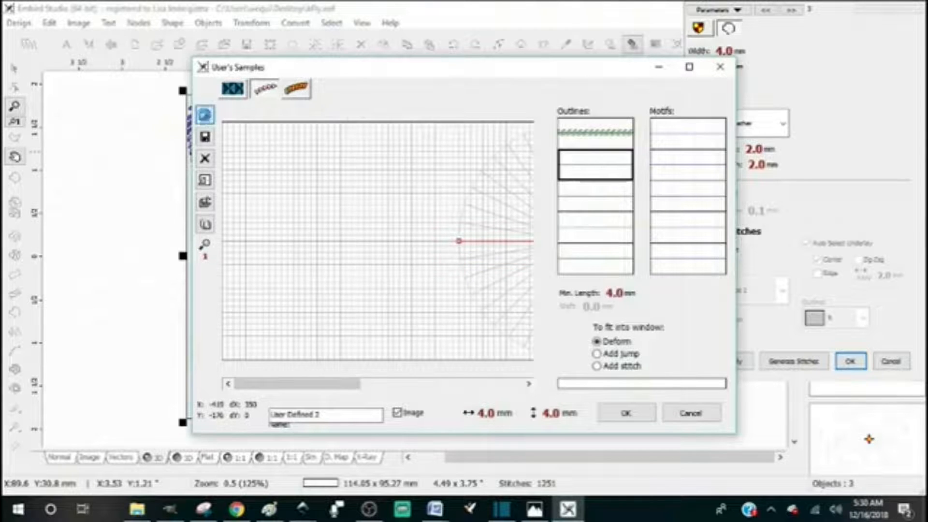
pyautogui.click(205, 115)
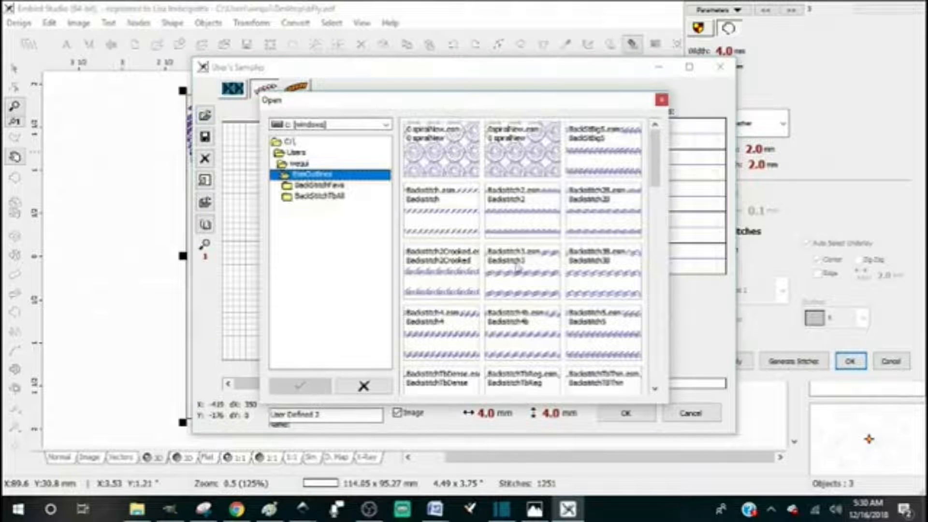
pyautogui.click(432, 278)
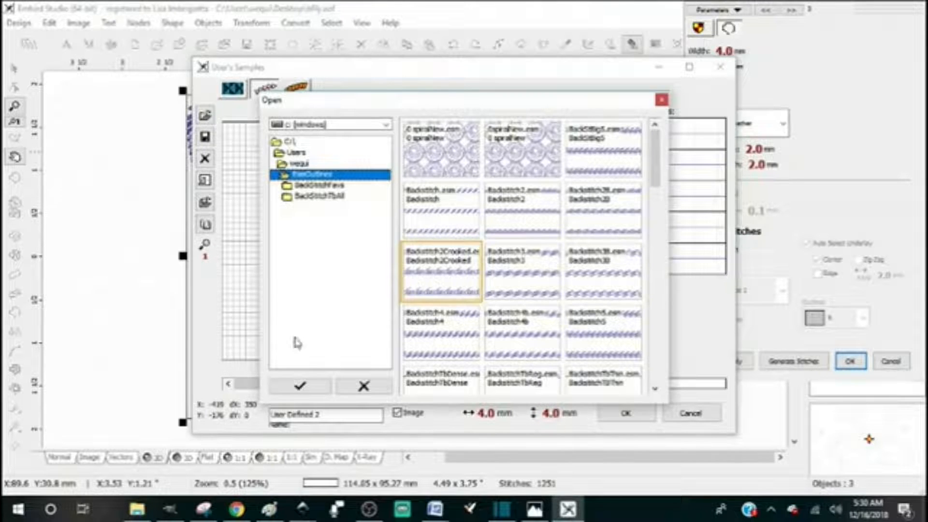
pyautogui.click(301, 385)
# - Load the Backstitch3B sample into the third user outline slot
pyautogui.click(591, 196)
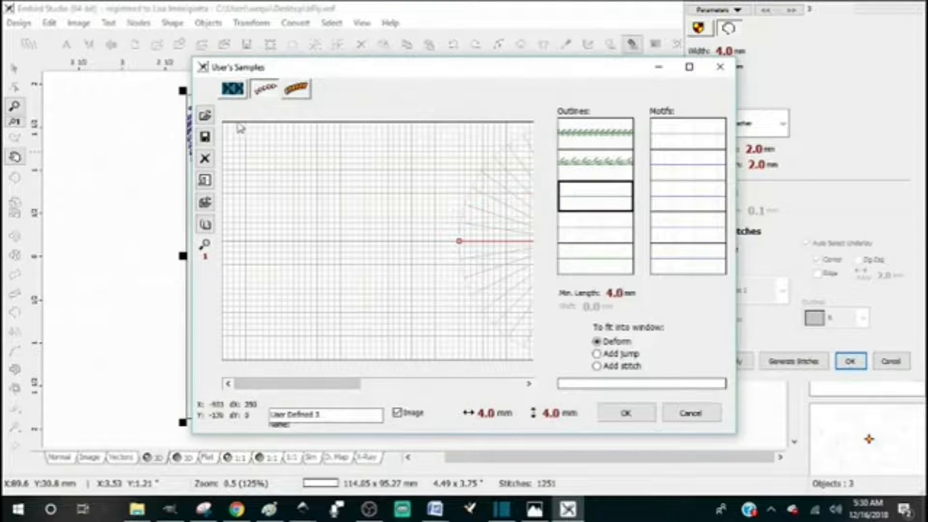
pyautogui.click(205, 115)
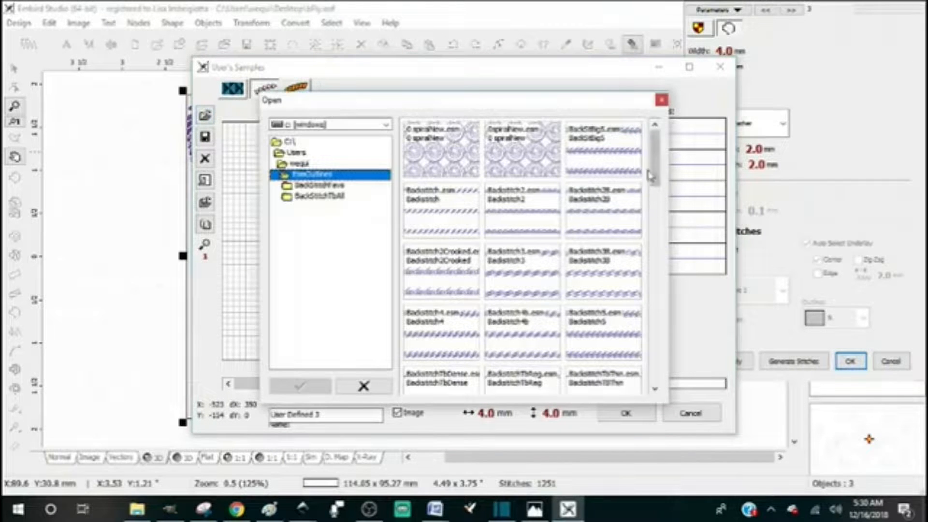
pyautogui.moveTo(655, 175)
pyautogui.mouseDown()
pyautogui.moveTo(655, 187)
pyautogui.moveTo(656, 176)
pyautogui.mouseUp()
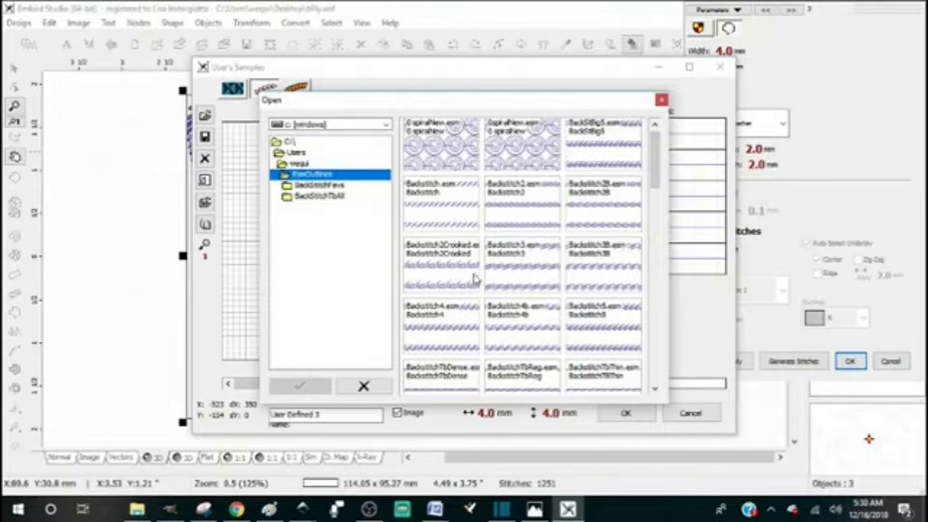
pyautogui.click(514, 270)
pyautogui.click(594, 265)
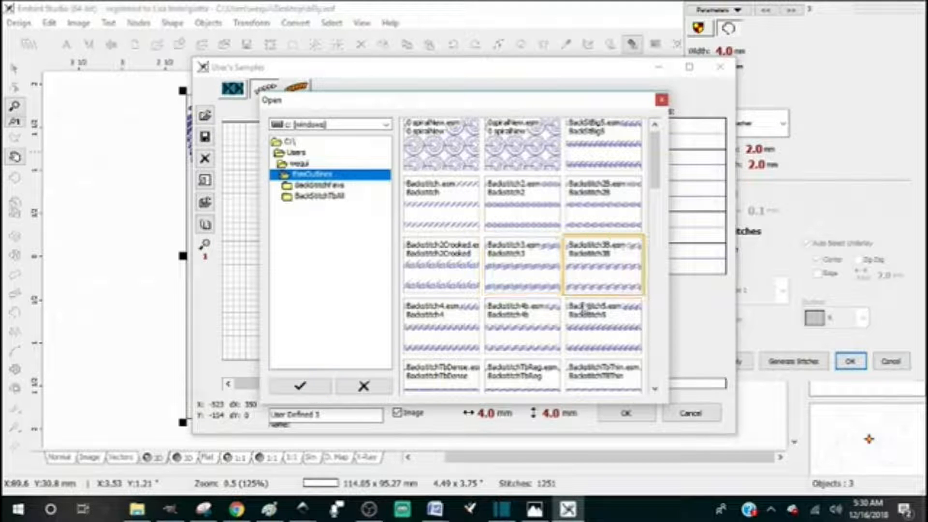
pyautogui.click(302, 391)
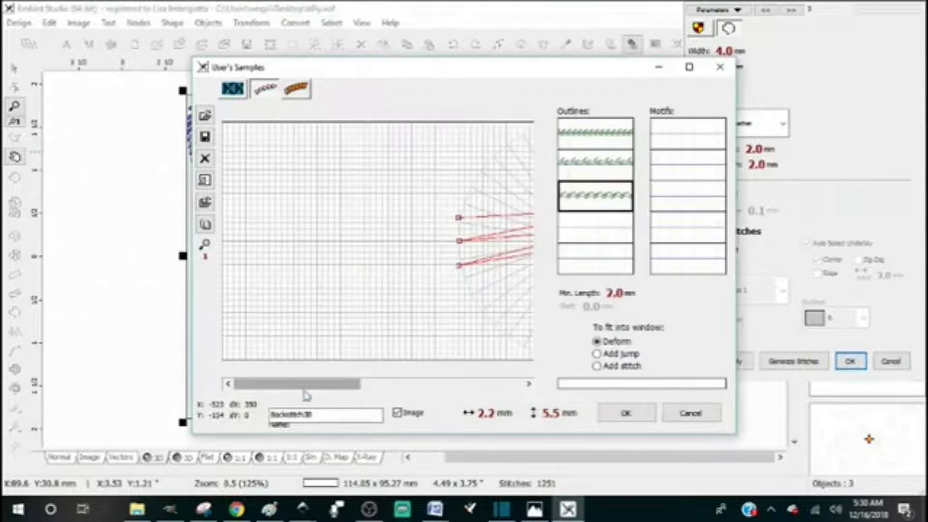
# - Fill the fourth outline slot with the narrow chain stitch (ChSt) sample, then accept the user samples and the outline's parameters
pyautogui.click(594, 231)
pyautogui.click(205, 115)
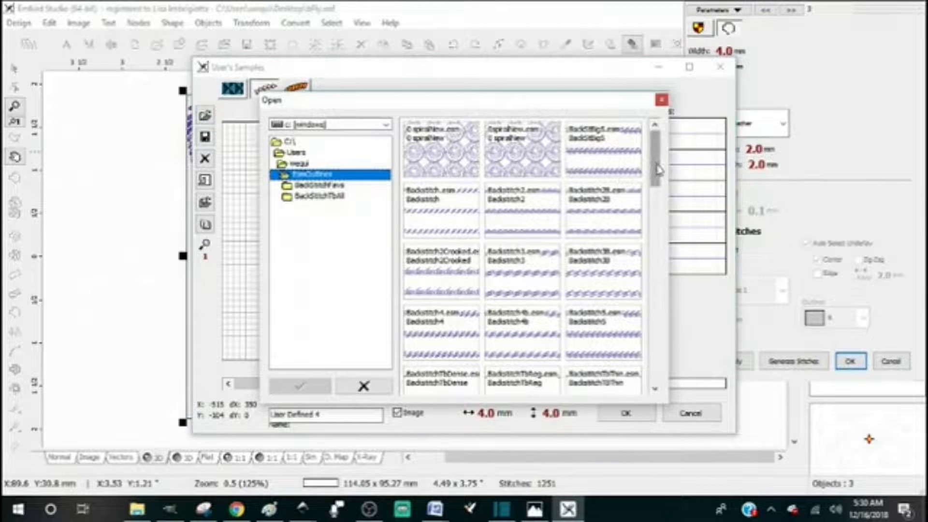
pyautogui.scroll(-2, 659, 169)
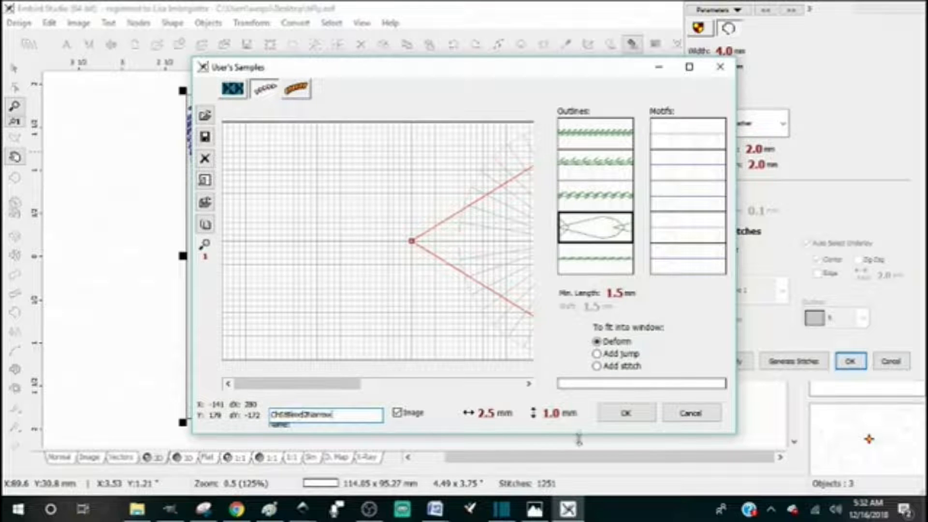
pyautogui.click(625, 415)
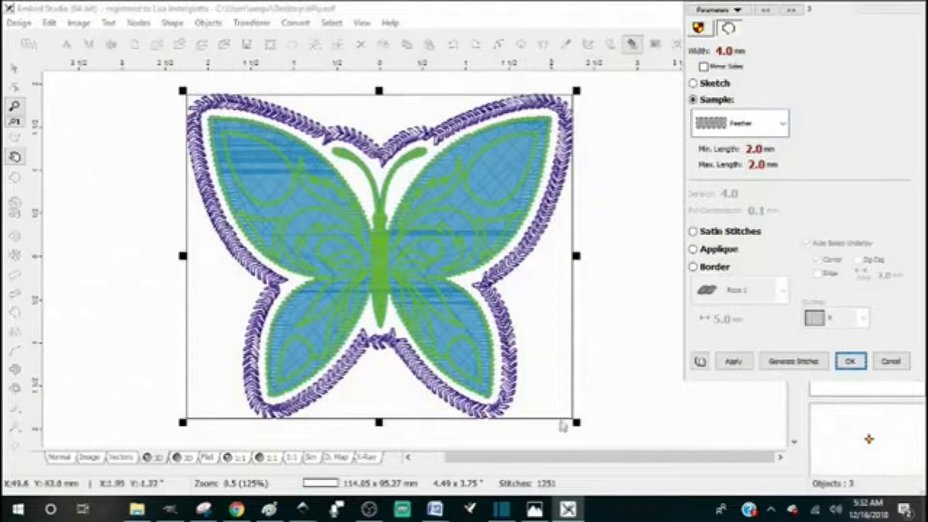
pyautogui.click(850, 361)
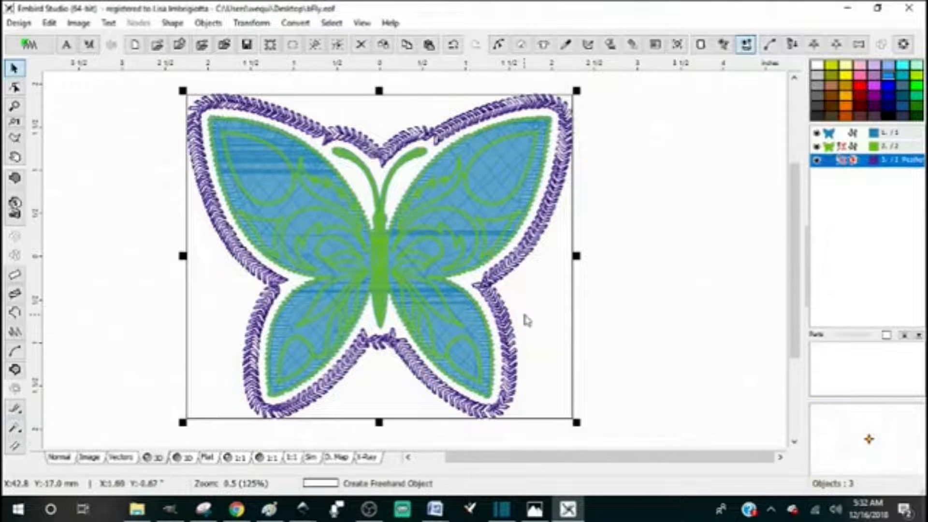
# - Generate stitches for the blue fill and green detail objects of the butterfly together
pyautogui.click(521, 44)
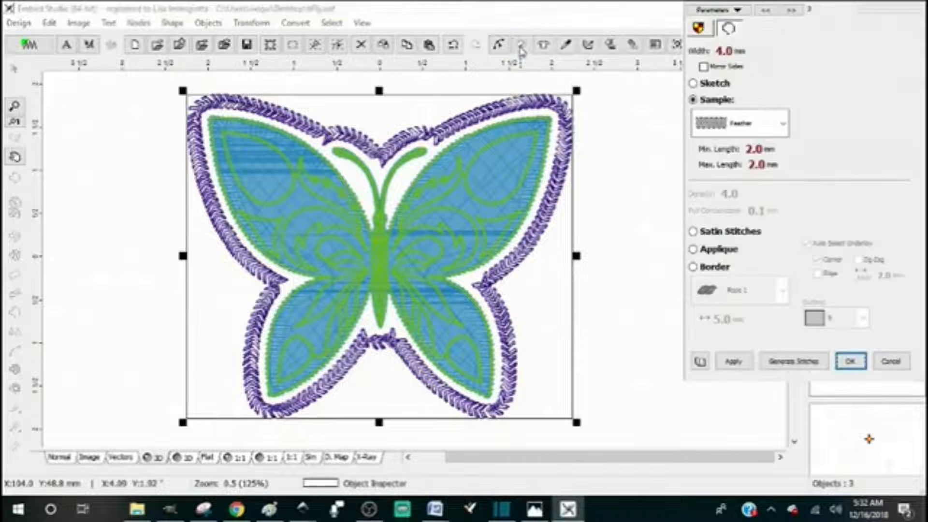
pyautogui.click(850, 361)
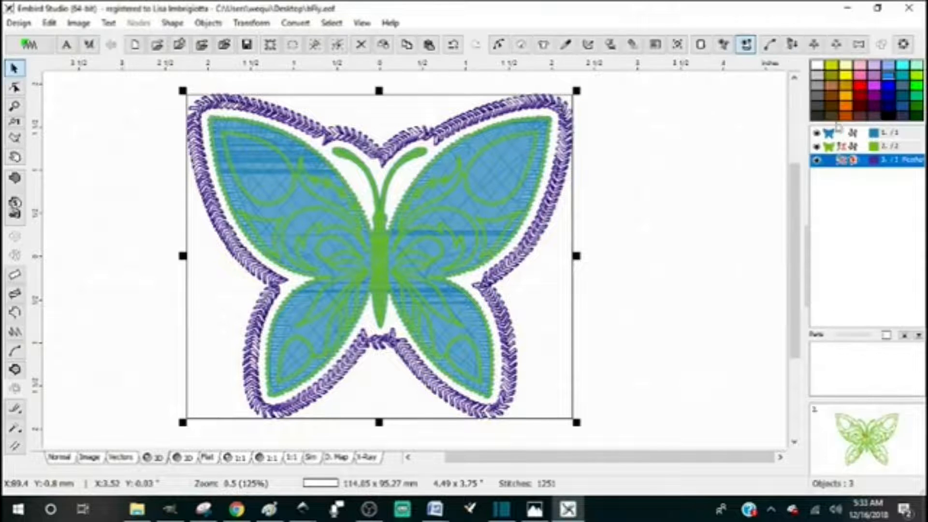
pyautogui.click(851, 132)
pyautogui.keyDown('shift'); pyautogui.click(851, 146); pyautogui.keyUp('shift')
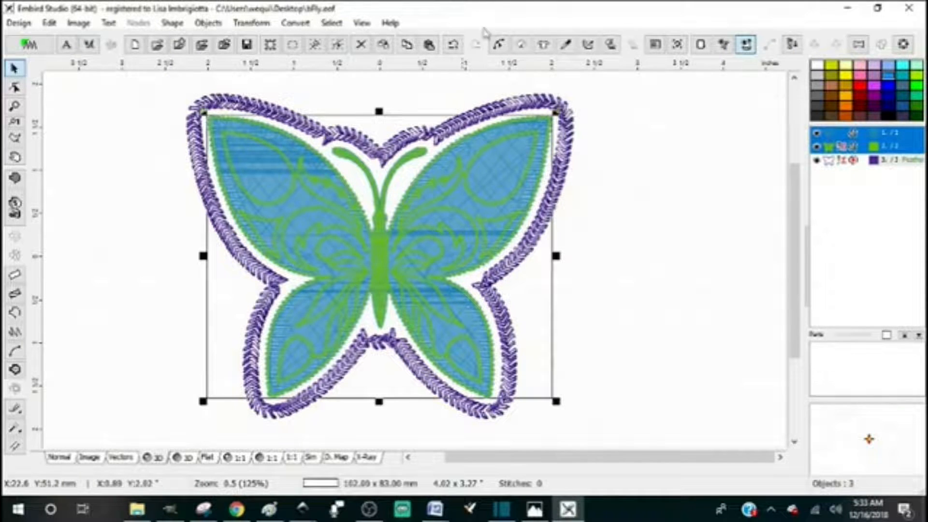
pyautogui.click(613, 45)
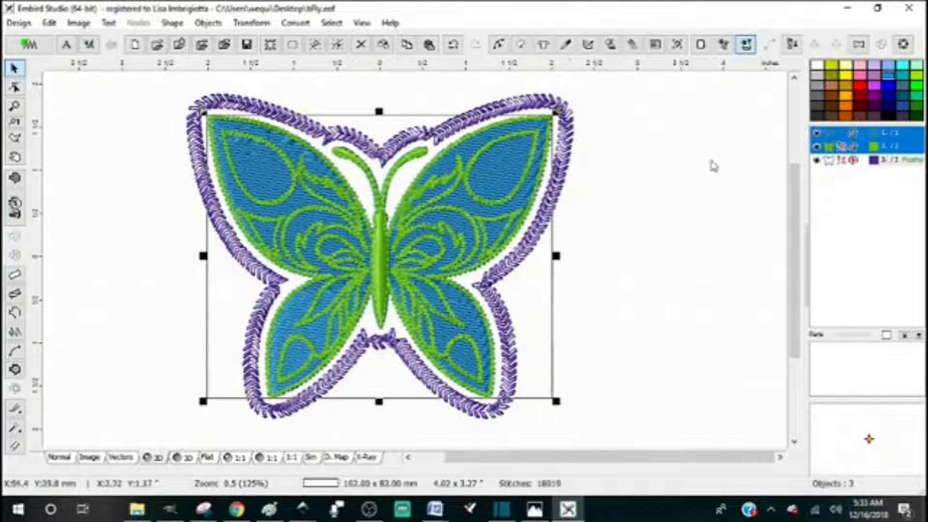
# - Apply the user-defined BackStBig5 sample to the purple butterfly outline
pyautogui.click(851, 160)
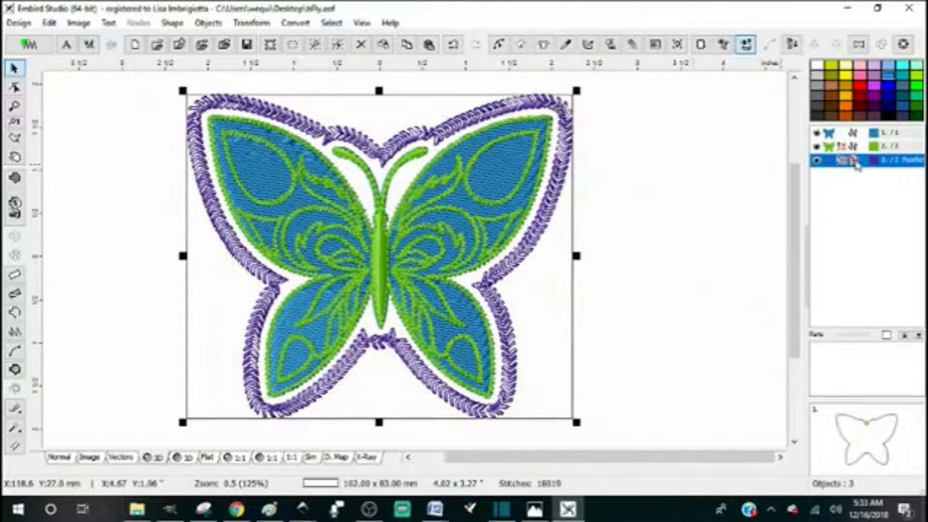
pyautogui.click(522, 46)
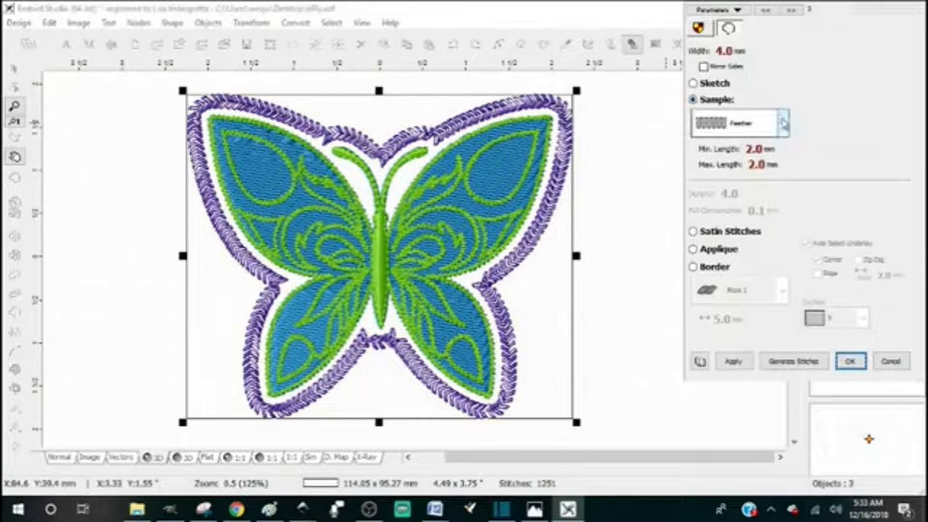
pyautogui.click(783, 123)
pyautogui.moveTo(783, 230); pyautogui.dragTo(783, 146)
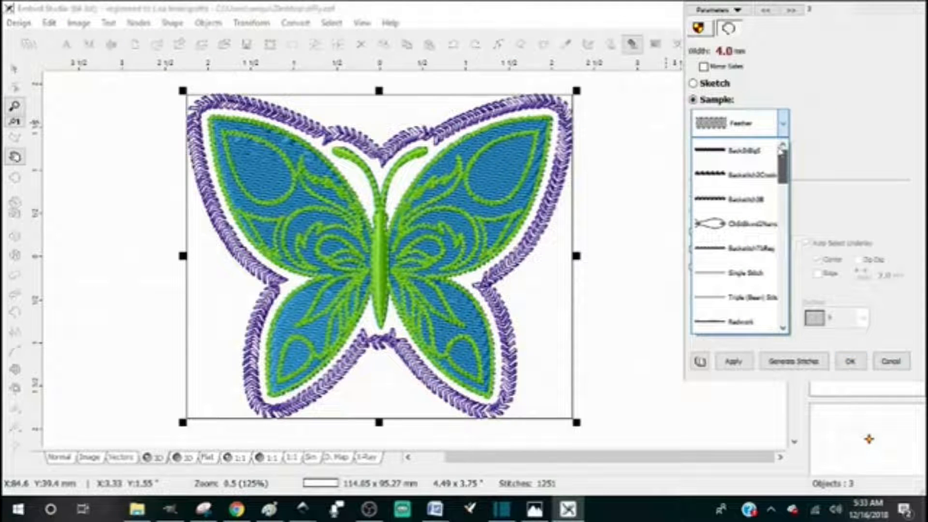
pyautogui.click(716, 155)
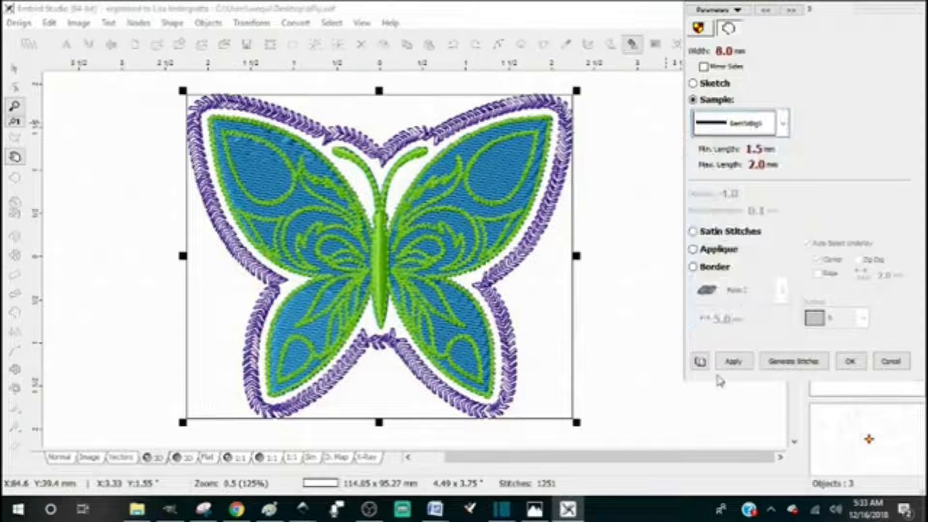
pyautogui.click(733, 371)
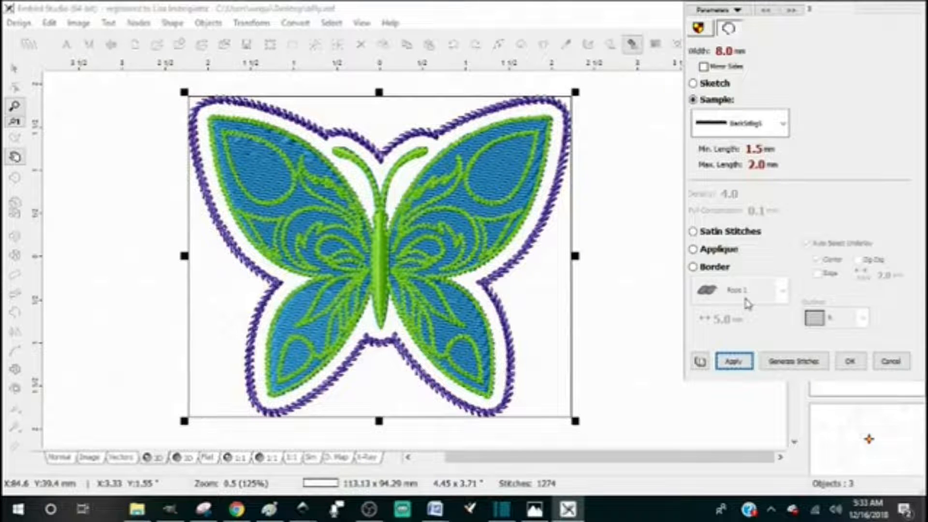
# - Apply the user-defined Backstitch2Crooked sample to the outline and inspect its stitches up close
pyautogui.click(783, 124)
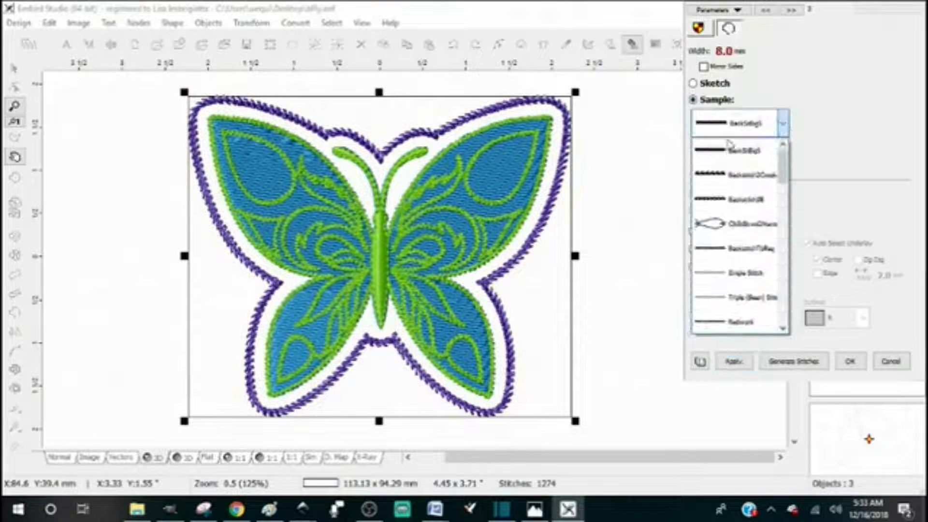
pyautogui.click(735, 176)
pyautogui.click(730, 361)
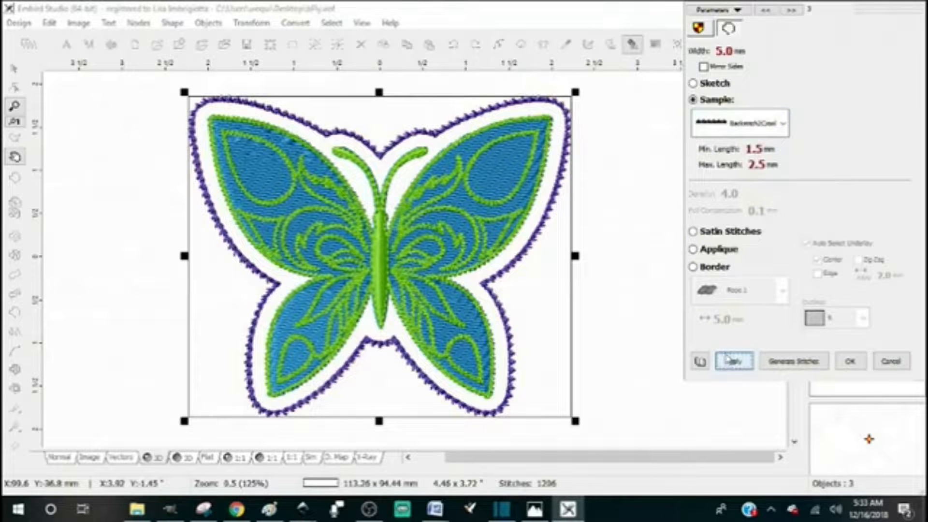
pyautogui.scroll(1, 378, 248)
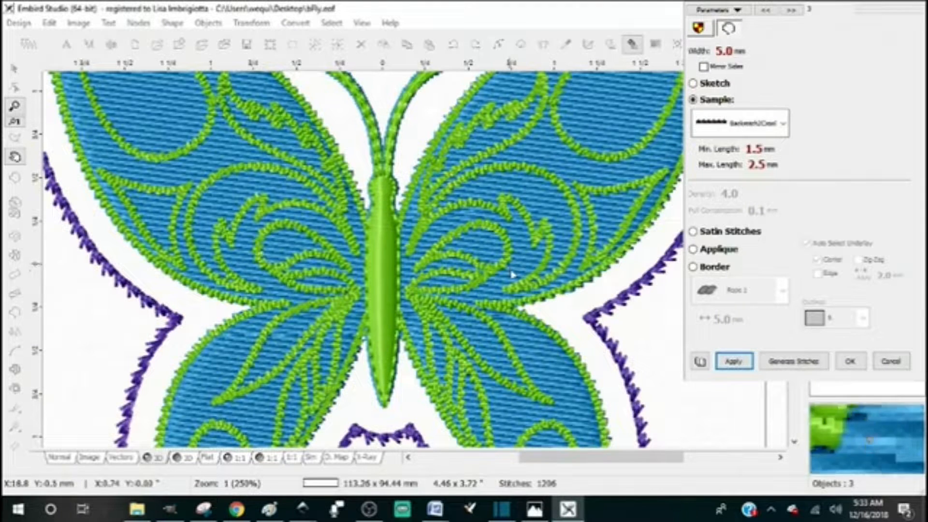
pyautogui.scroll(-1, 513, 271)
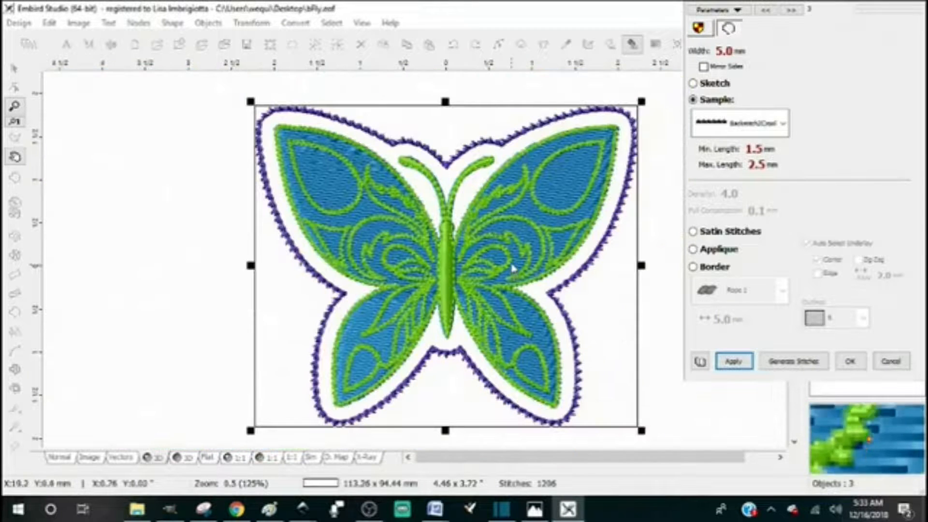
# - Switch the outline to the user-defined Backstitch3B sample and inspect its stitches up close
pyautogui.click(783, 124)
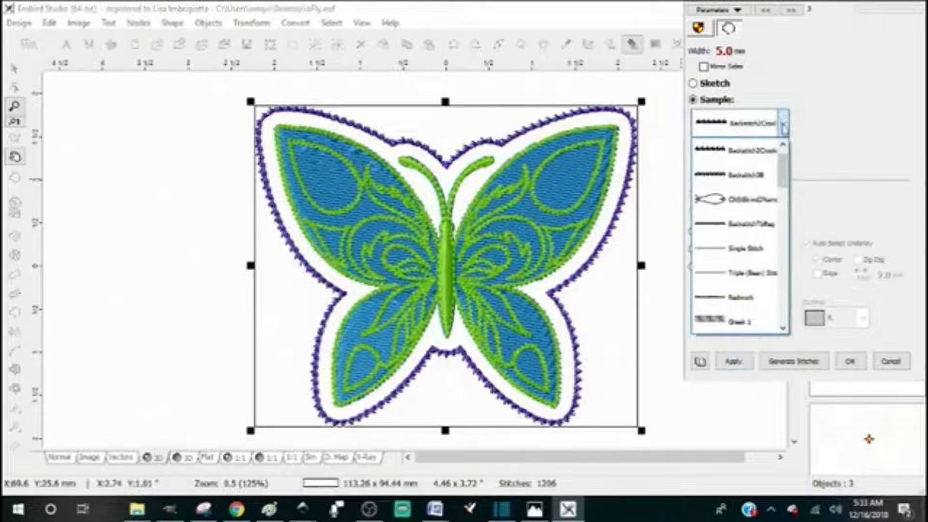
pyautogui.click(737, 175)
pyautogui.click(734, 363)
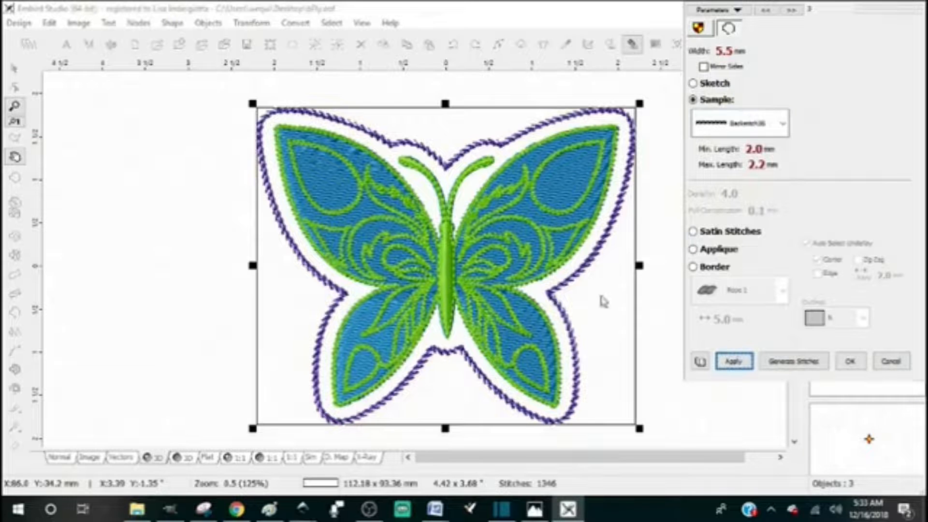
pyautogui.scroll(1, 544, 303)
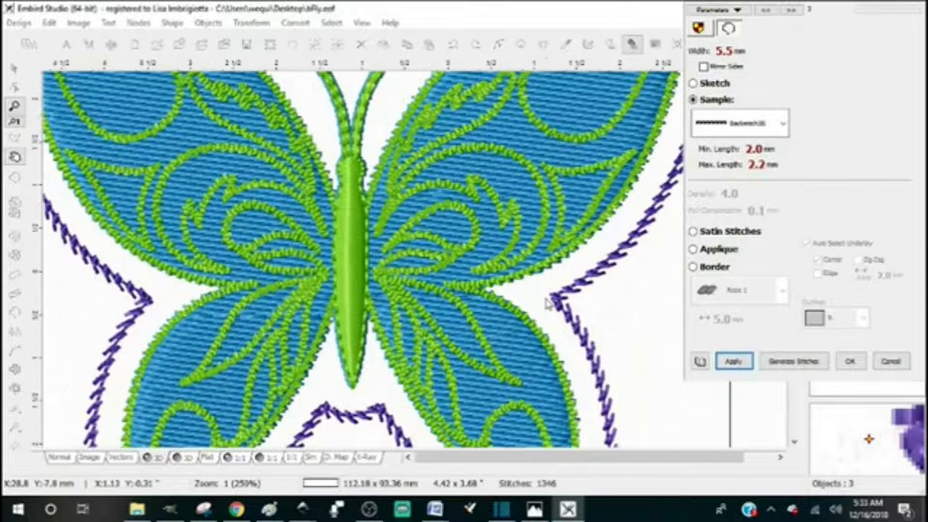
pyautogui.scroll(-1, 547, 303)
# - Apply the user-defined narrow chain stitch (ChSt) sample to the butterfly outline
pyautogui.click(783, 123)
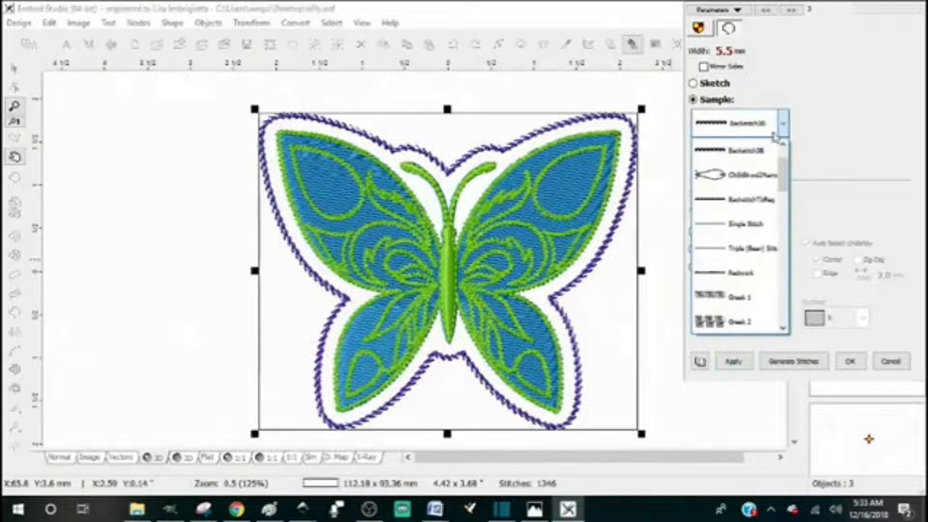
pyautogui.click(745, 175)
pyautogui.click(736, 360)
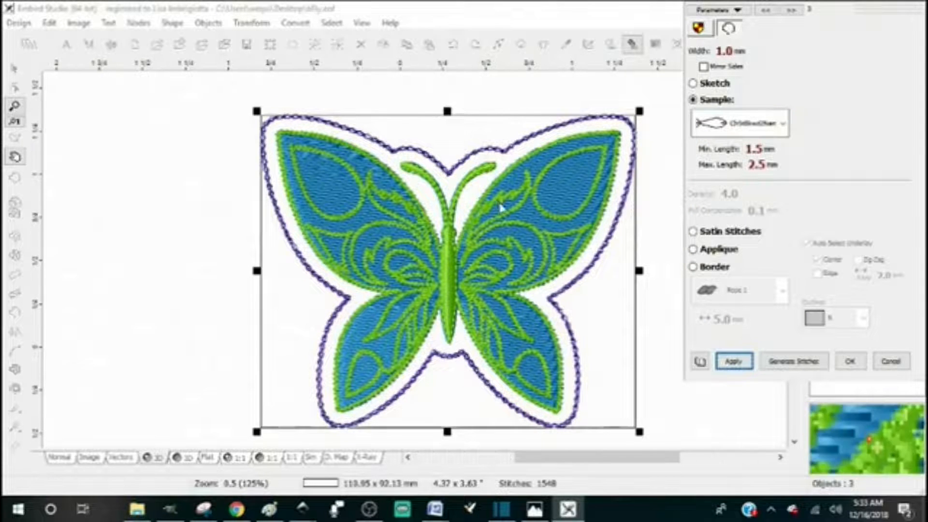
# - Inspect the chain stitch outline up close, look through the other outline samples, and accept the parameters with the chain sample
pyautogui.scroll(1, 503, 208)
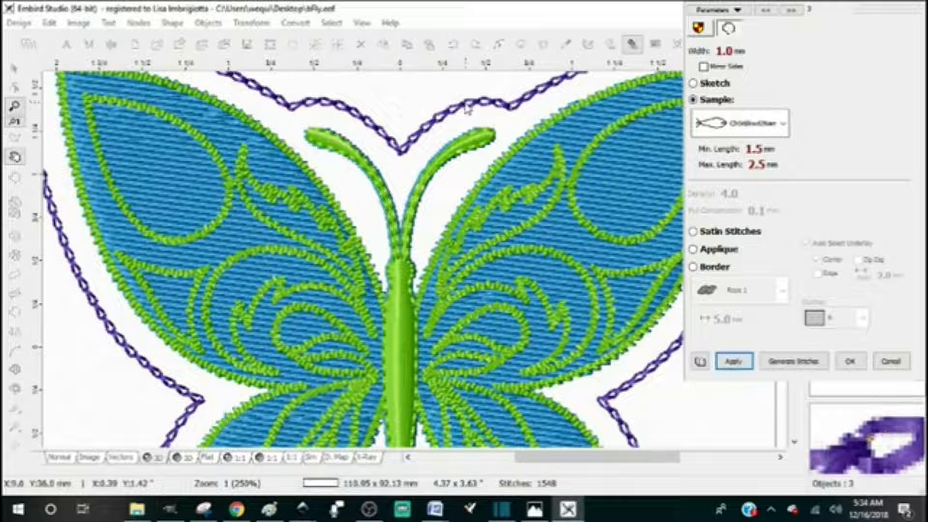
pyautogui.scroll(2, 459, 111)
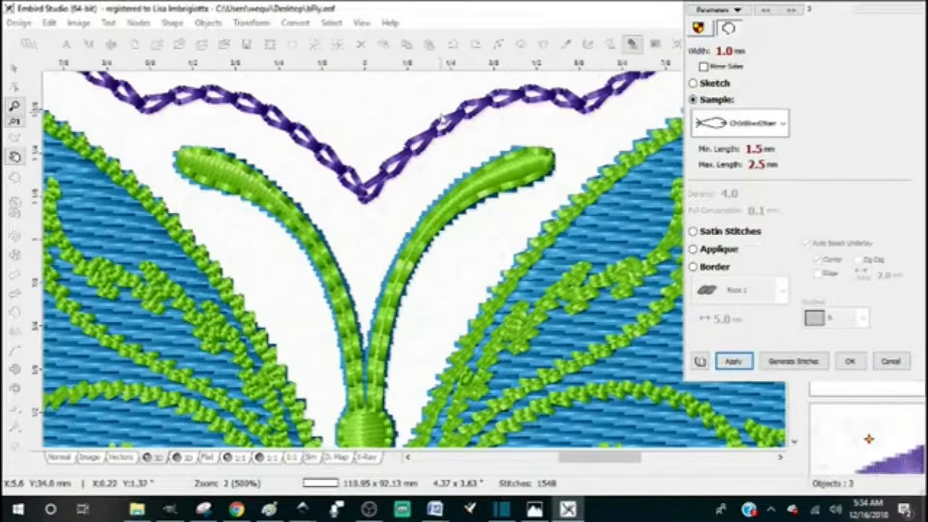
pyautogui.click(784, 124)
pyautogui.moveTo(784, 185); pyautogui.dragTo(779, 253)
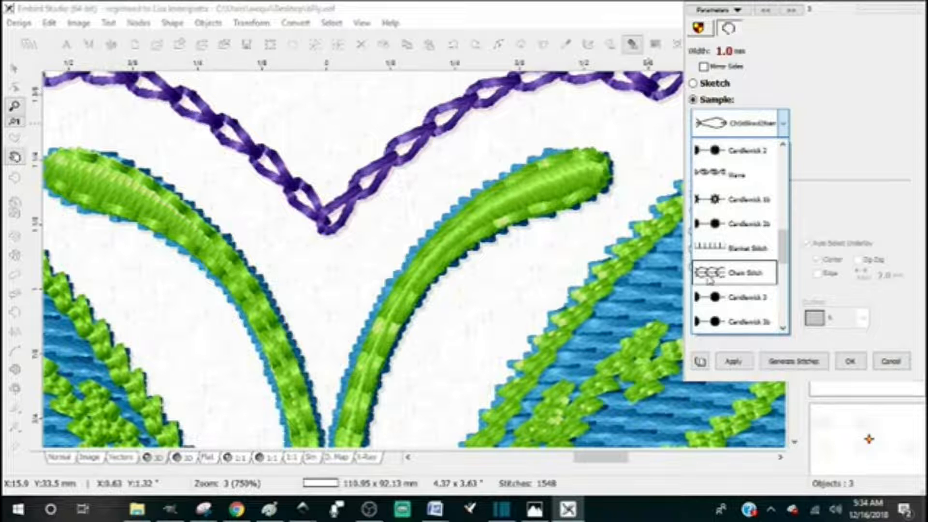
pyautogui.click(826, 167)
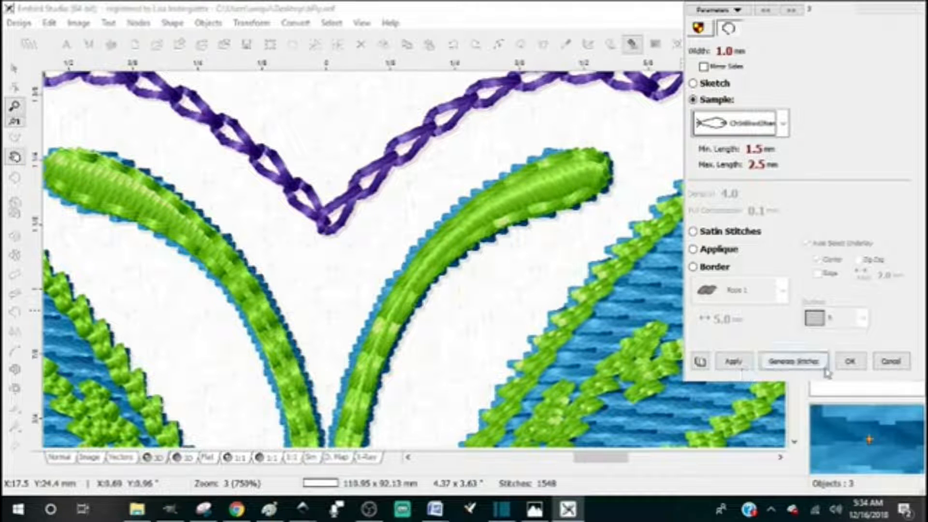
pyautogui.click(850, 363)
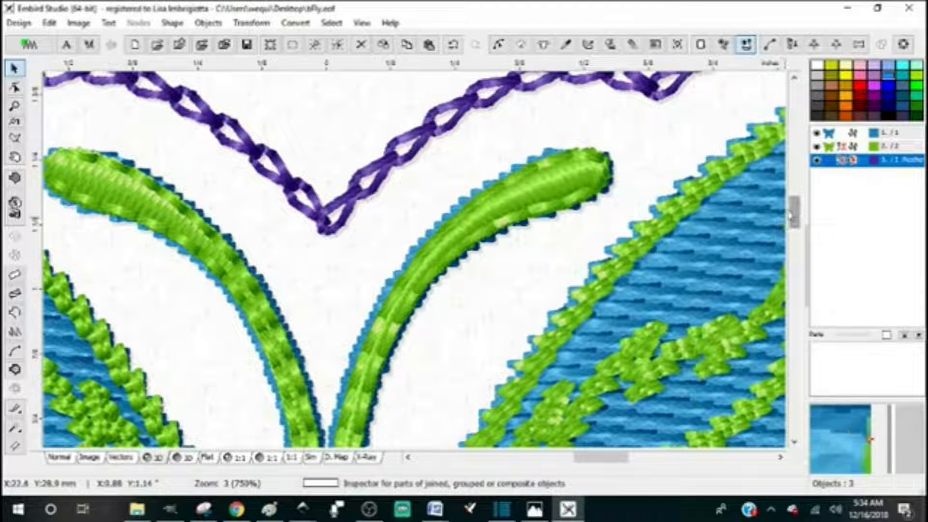
# - Look over the stitching on the wings and outline, then hide the blue wing fill object
pyautogui.scroll(-2, 793, 216)
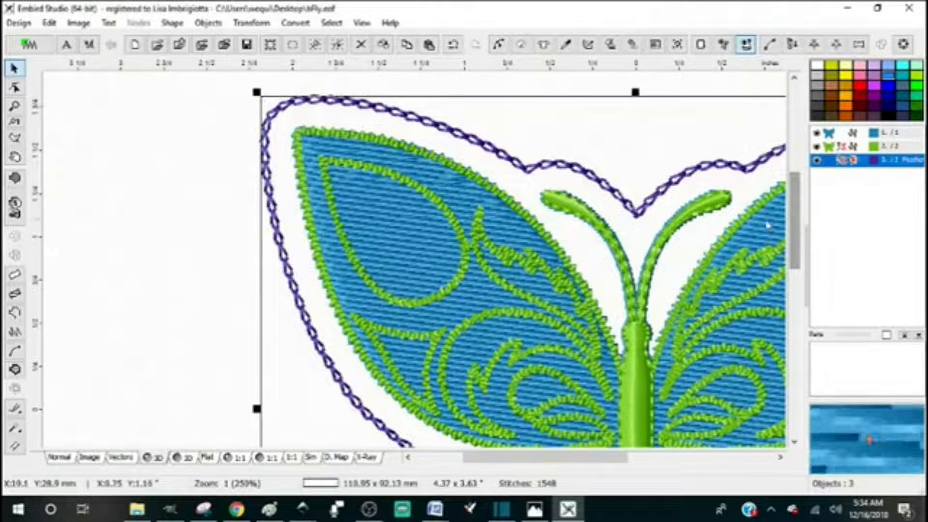
pyautogui.scroll(-1, 658, 206)
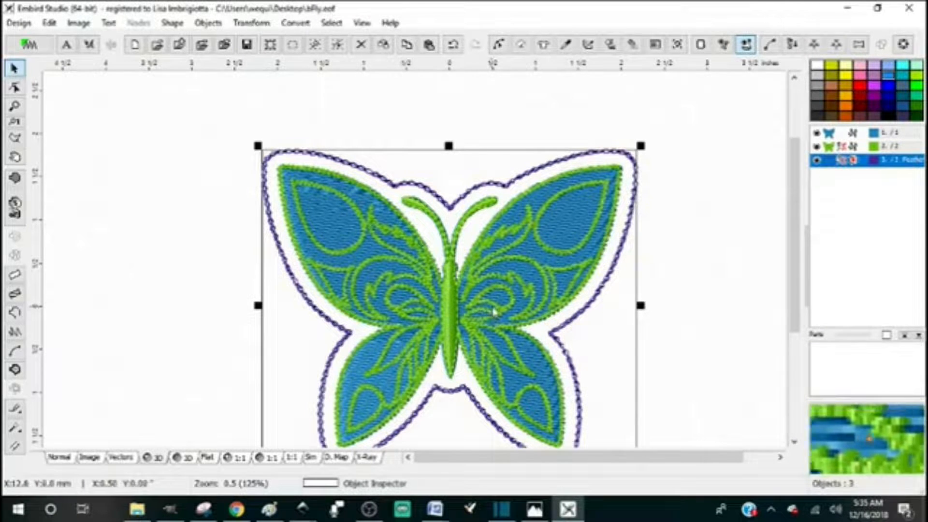
pyautogui.scroll(1, 496, 312)
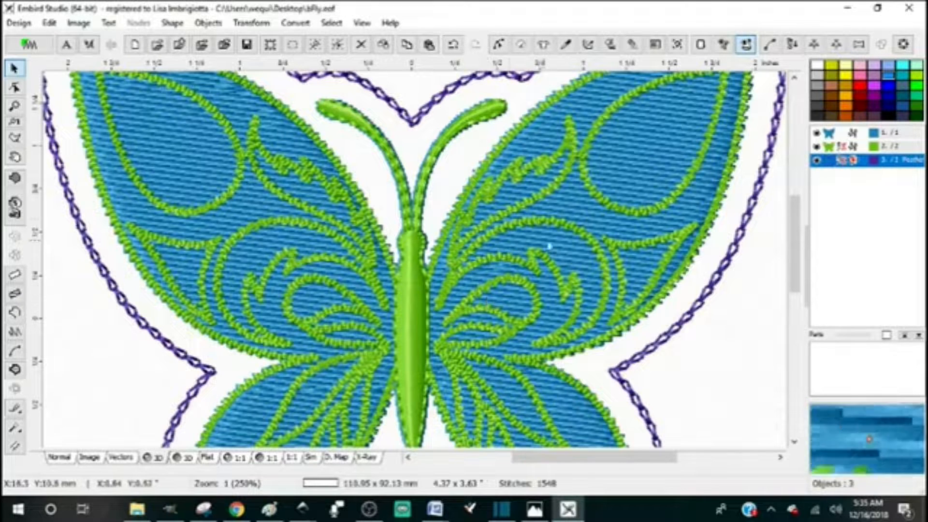
pyautogui.scroll(1, 561, 230)
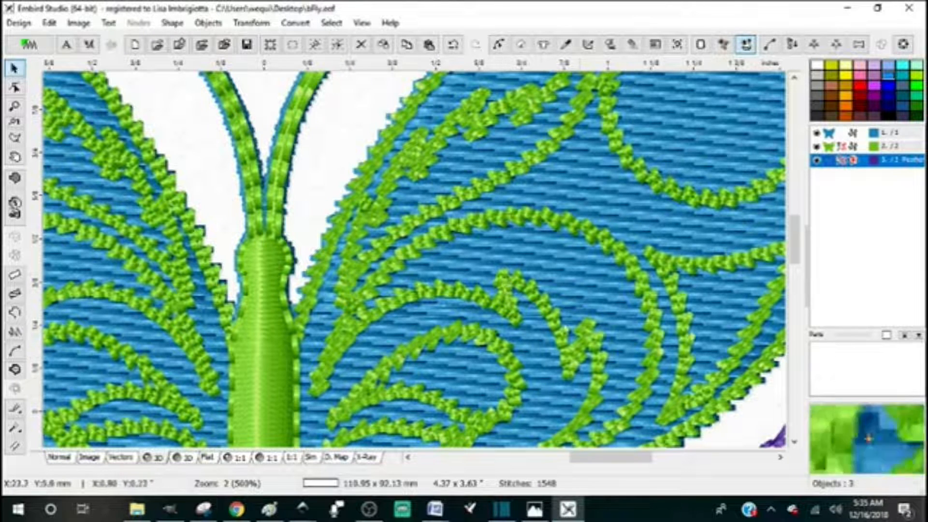
pyautogui.scroll(-2, 539, 286)
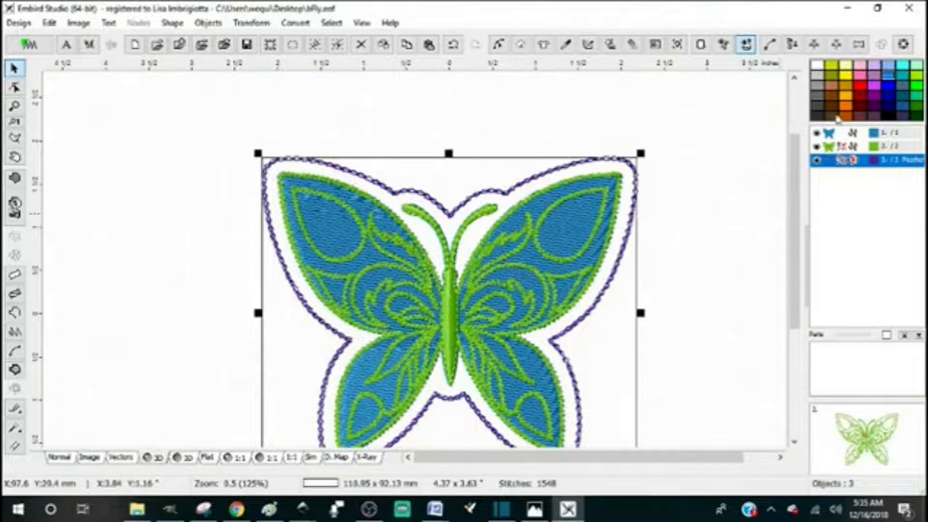
pyautogui.click(833, 135)
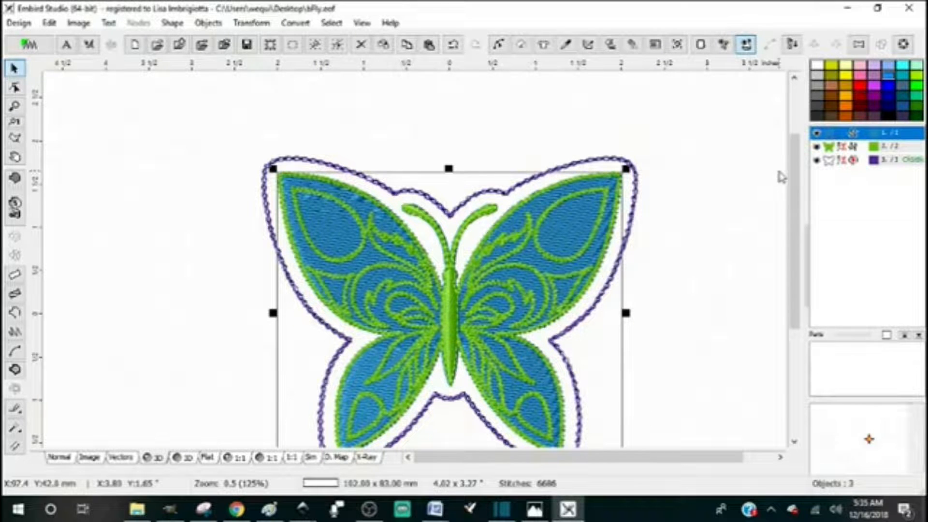
pyautogui.click(817, 133)
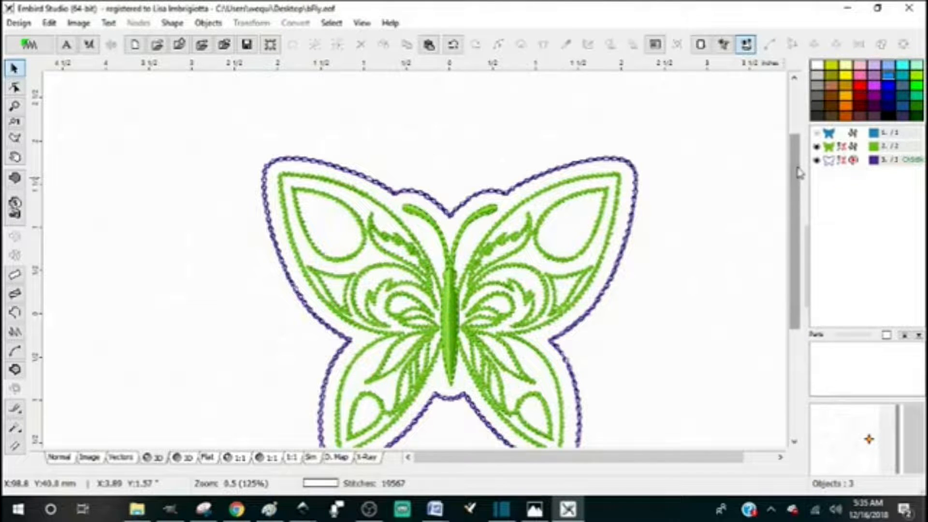
pyautogui.scroll(-2, 800, 174)
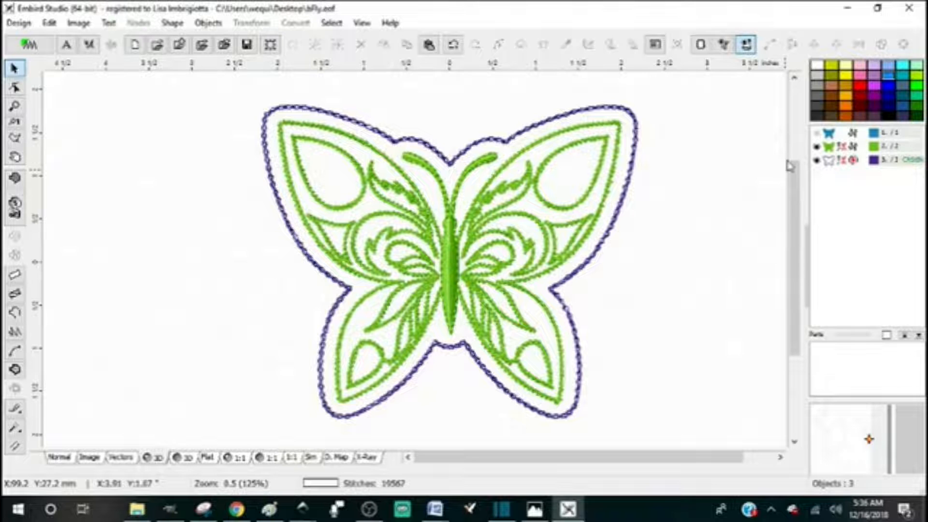
# - Set the purple butterfly outline's sample to Single Stitch, check its minimum length setting, and accept the parameters
pyautogui.moveTo(811, 168)
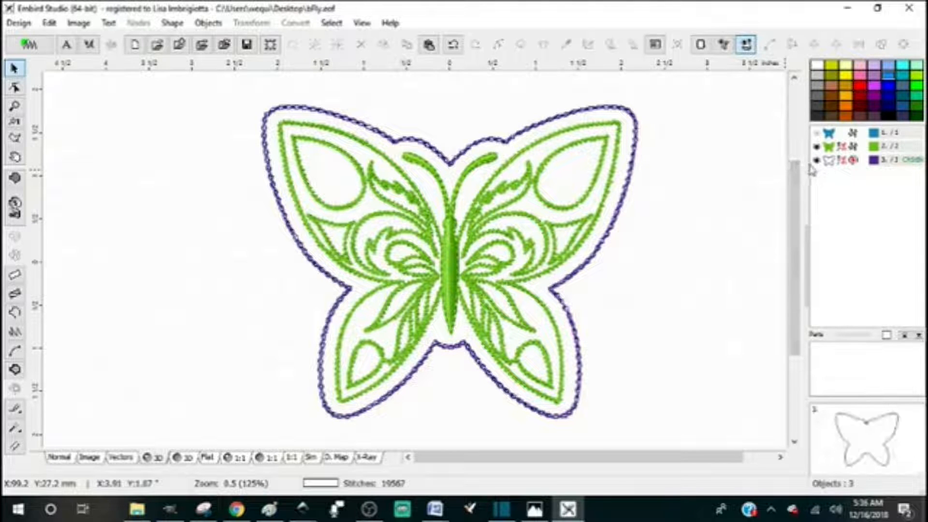
pyautogui.click(836, 162)
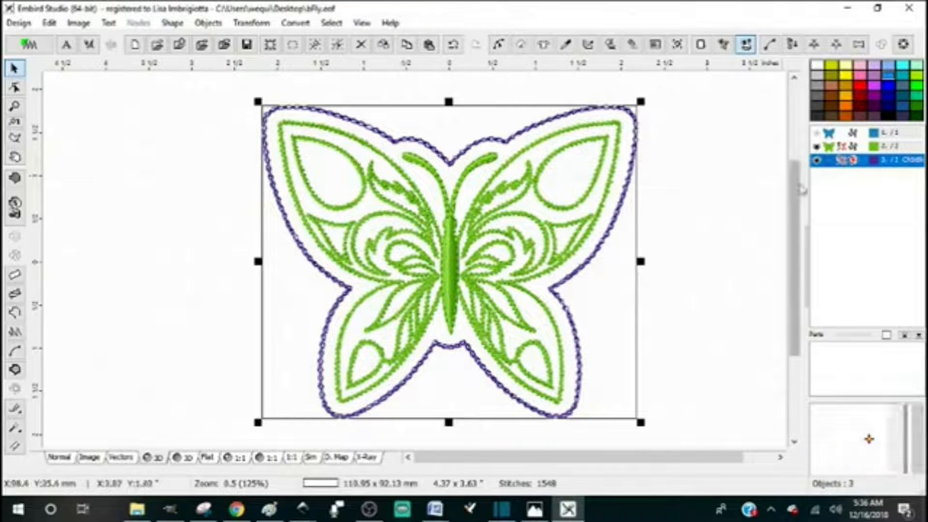
pyautogui.click(848, 163)
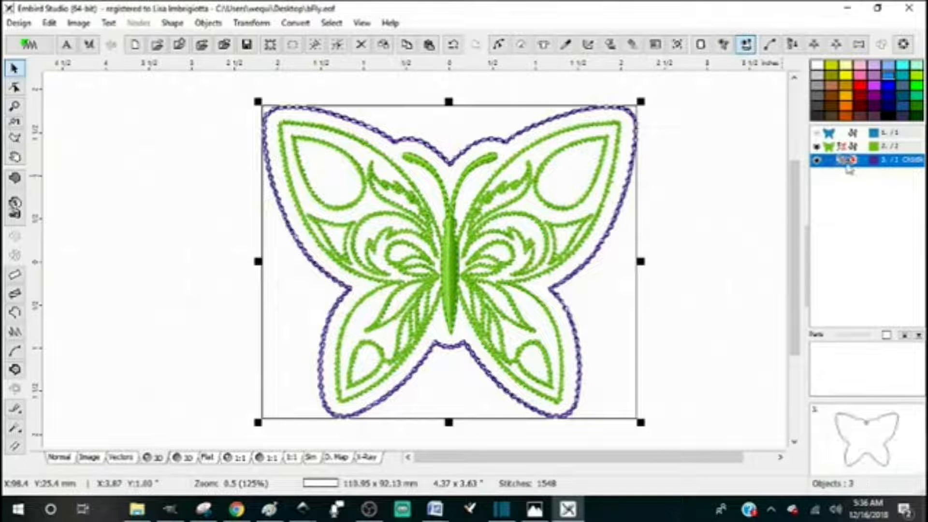
pyautogui.click(521, 47)
pyautogui.click(783, 123)
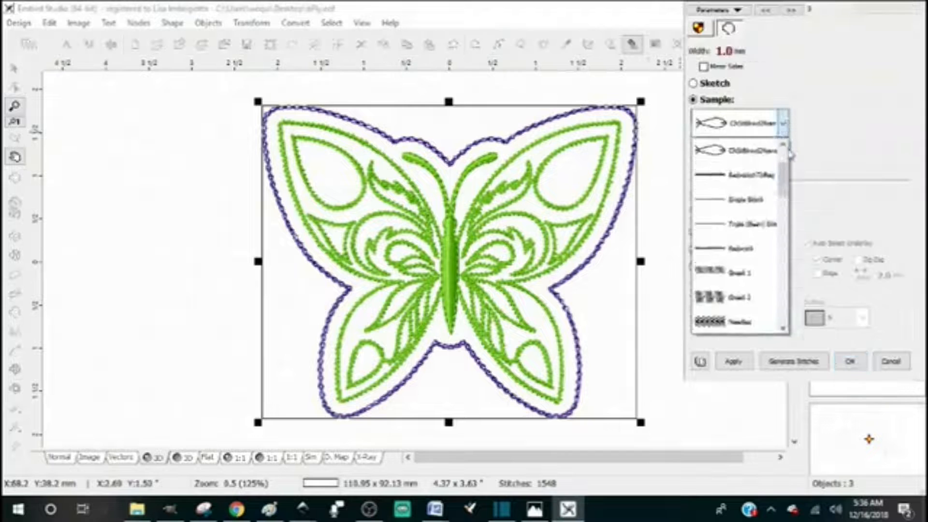
pyautogui.scroll(1, 783, 181)
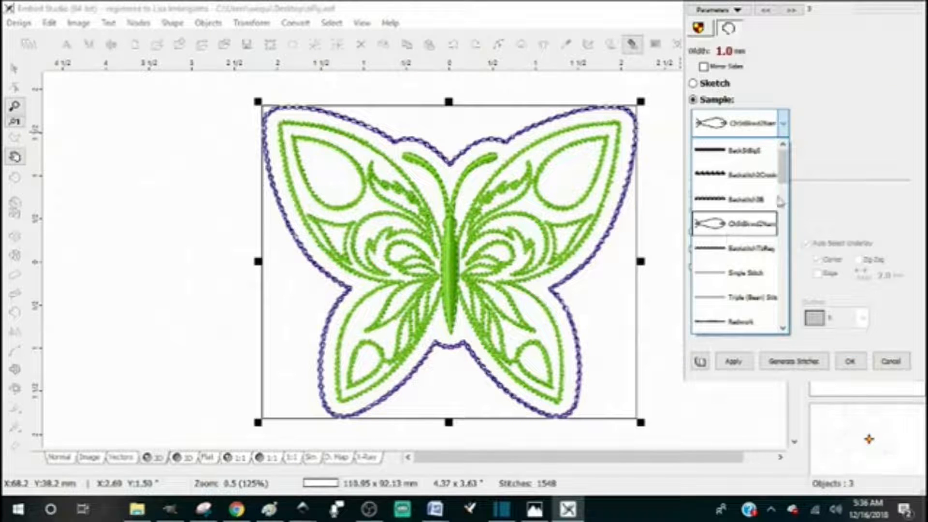
pyautogui.click(747, 272)
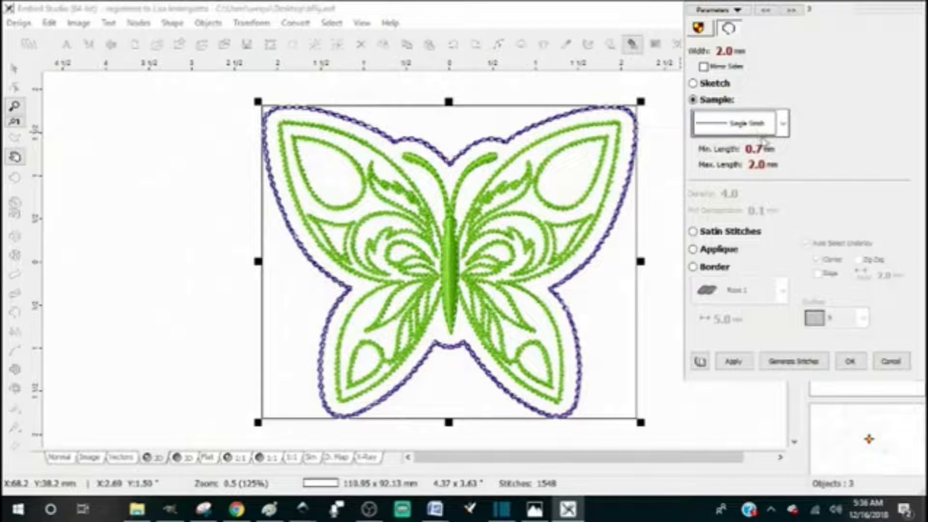
pyautogui.click(716, 153)
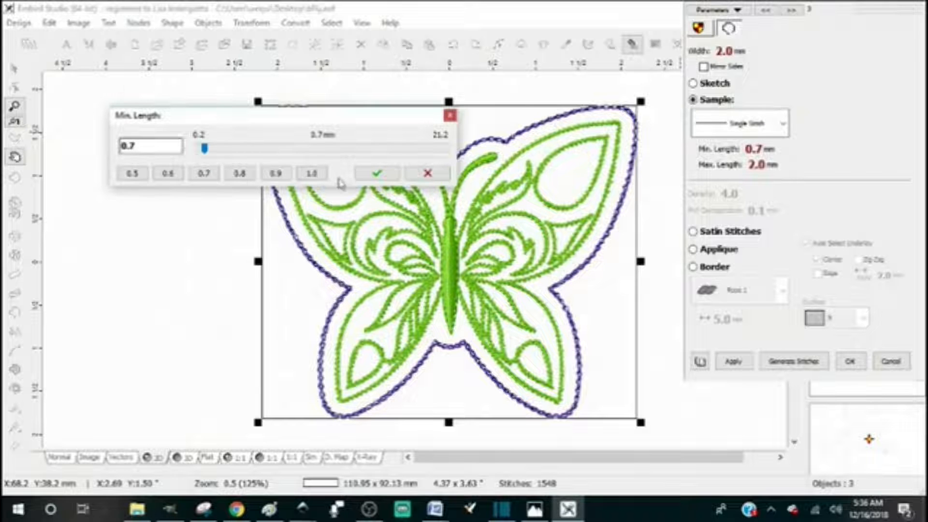
pyautogui.click(430, 174)
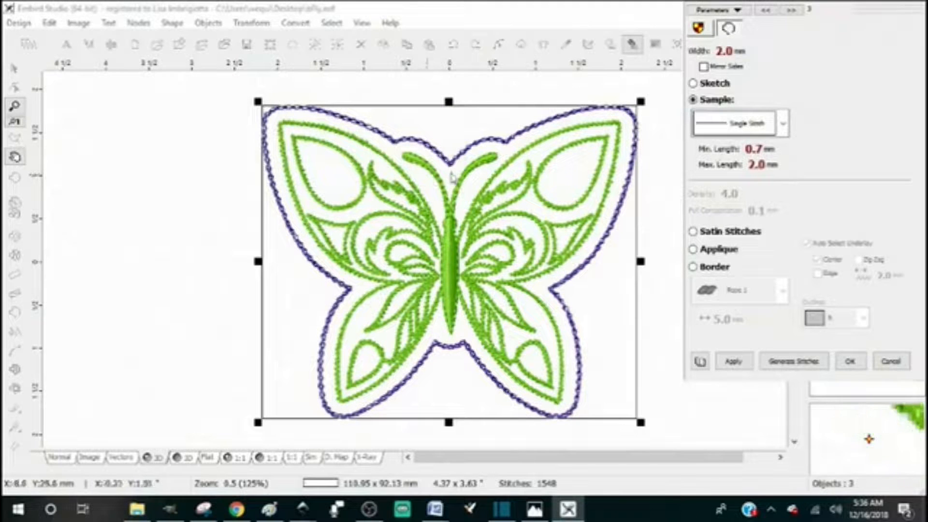
pyautogui.click(851, 362)
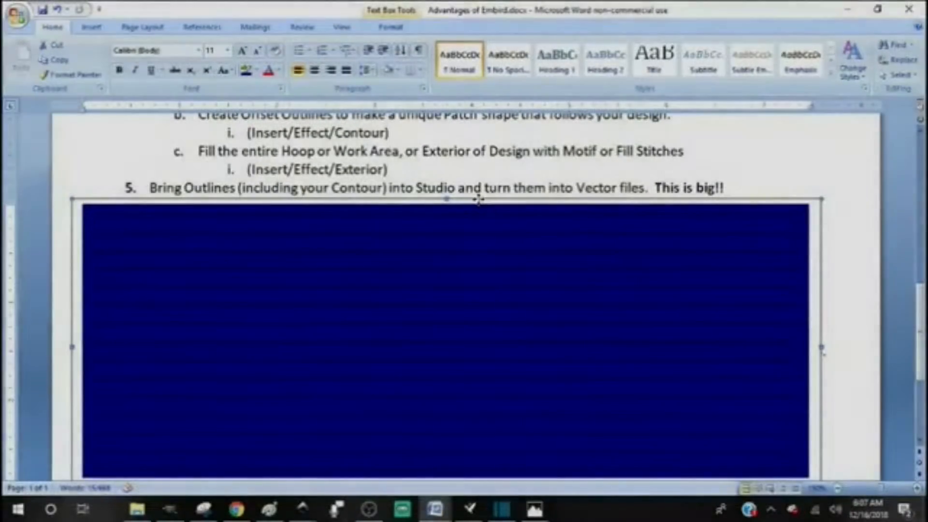
# - In the Word document, lower the dark blue cover box to reveal the list item about adding stitch points
pyautogui.moveTo(479, 198); pyautogui.dragTo(480, 234)
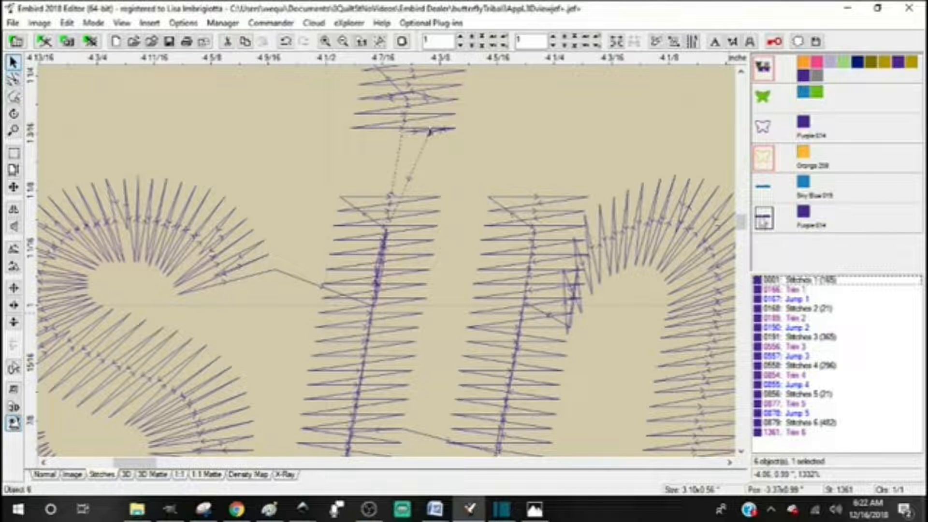
# - In Embird Editor, open the lettering's Stitches 1 block for point editing and select the point where the s meets the connecting stitch
pyautogui.click(811, 283)
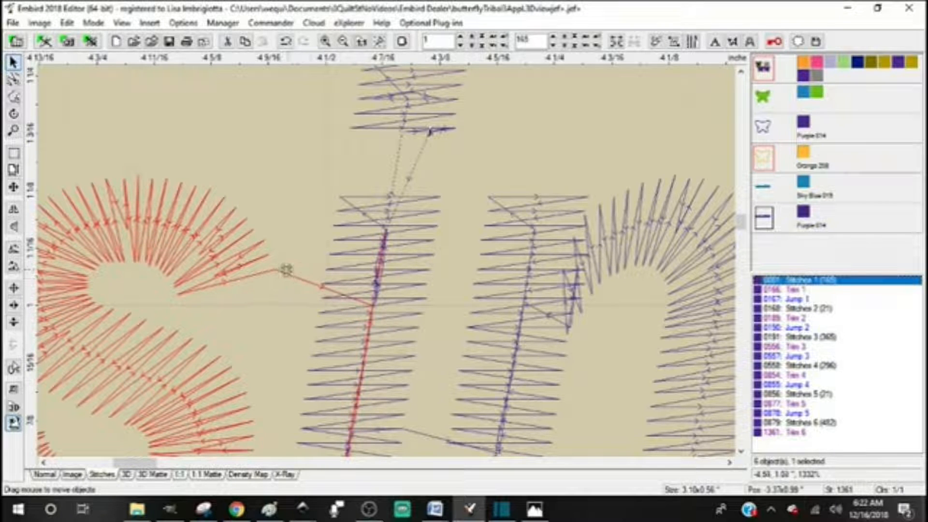
pyautogui.click(14, 78)
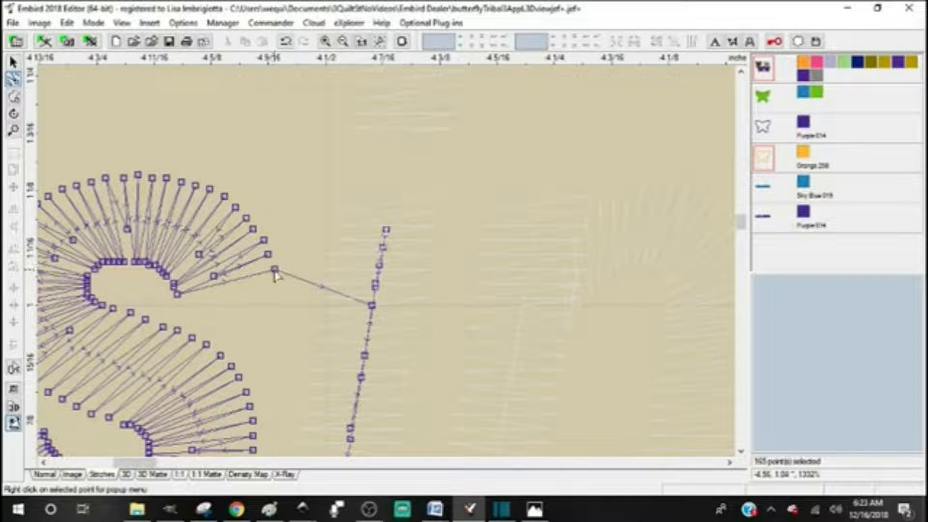
pyautogui.click(266, 168)
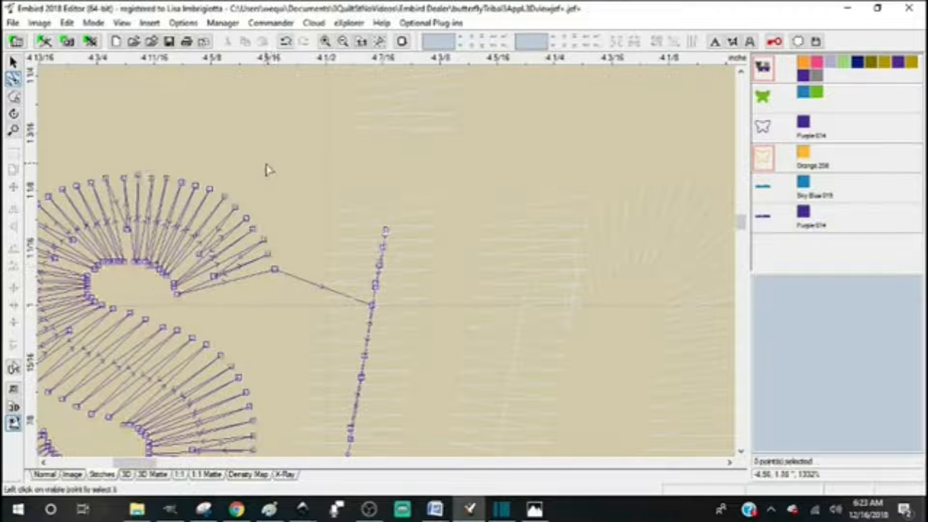
pyautogui.click(276, 278)
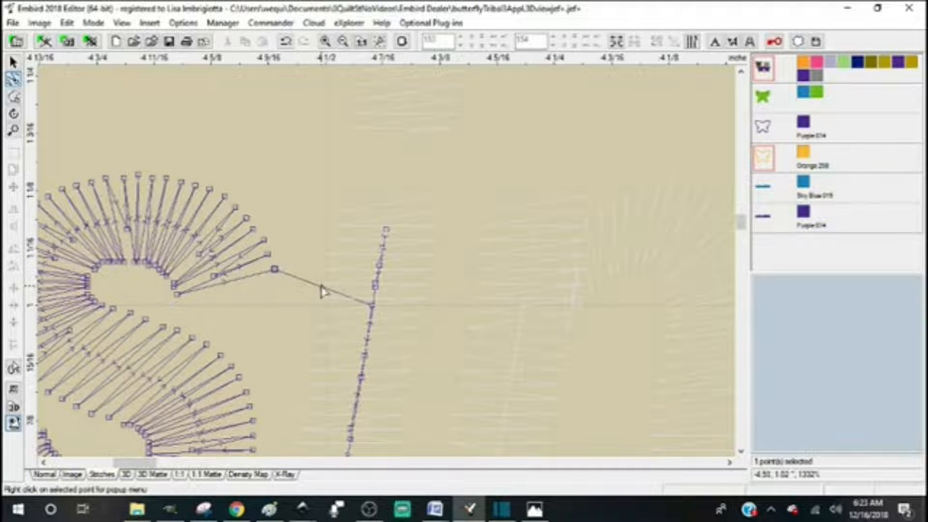
# - Insert a stitch point on the connecting stitch between the s and i, and shift it slightly toward the s
pyautogui.rightClick(275, 269)
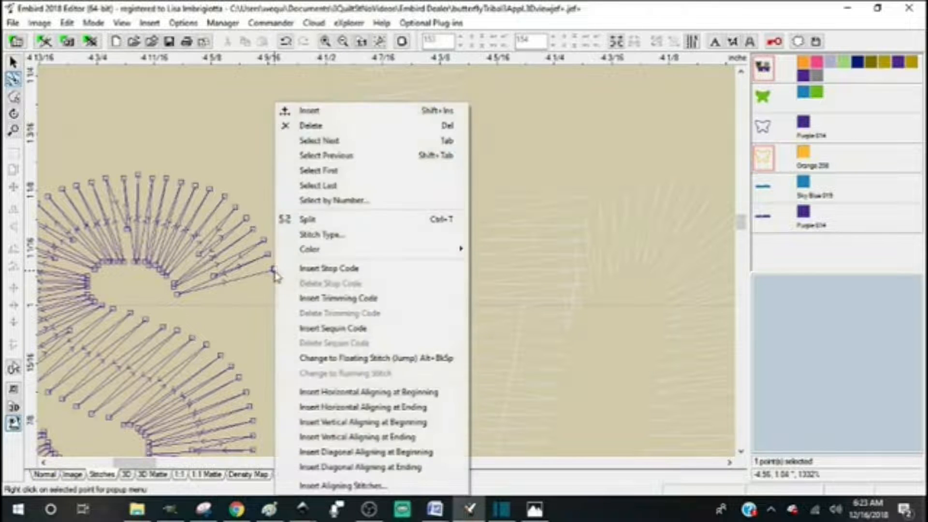
pyautogui.click(319, 111)
pyautogui.click(324, 287)
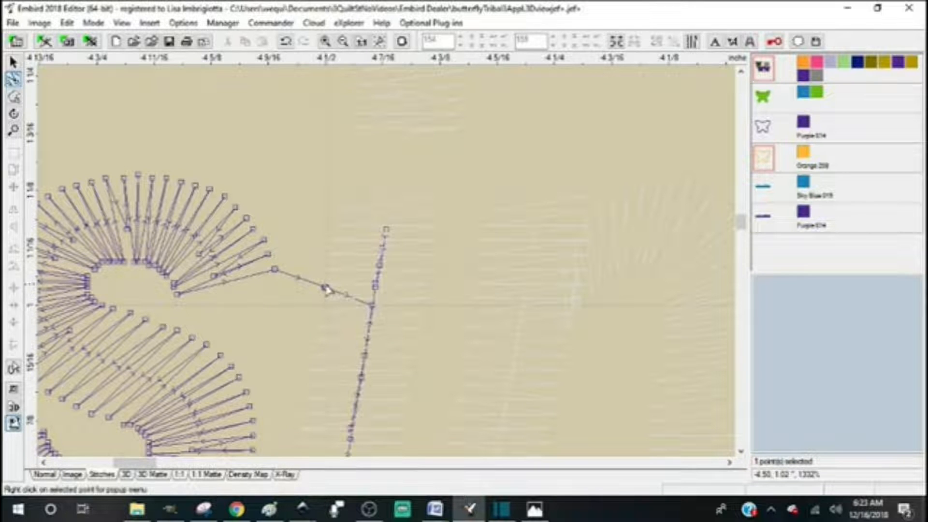
pyautogui.moveTo(311, 283)
pyautogui.mouseDown()
pyautogui.moveTo(296, 269)
pyautogui.moveTo(308, 289)
pyautogui.moveTo(303, 281)
pyautogui.mouseUp()
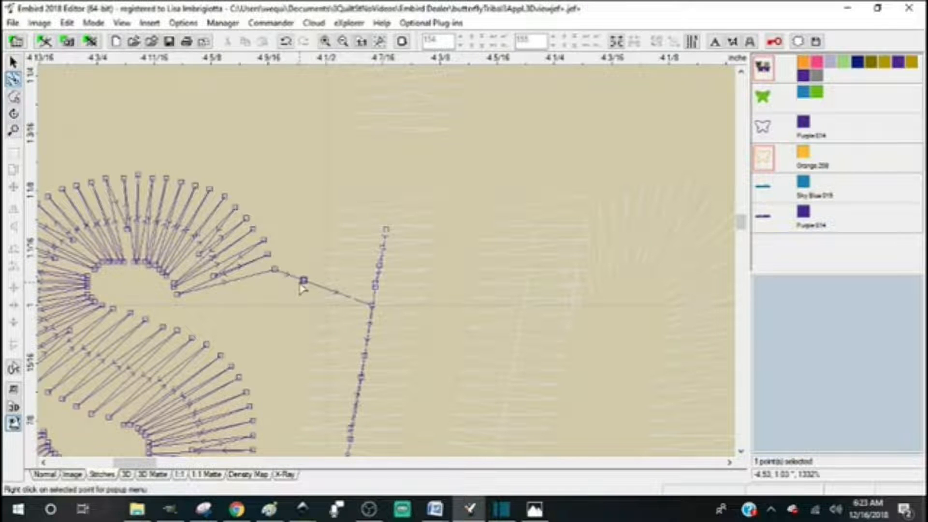
# - Preview the lettering in 3D and examine the connecting stitch between the s and i
pyautogui.click(126, 474)
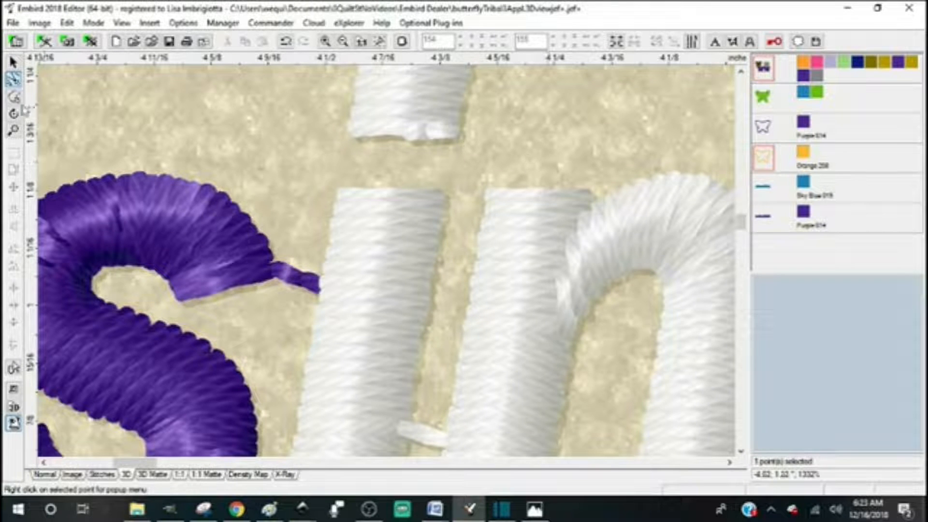
pyautogui.click(11, 136)
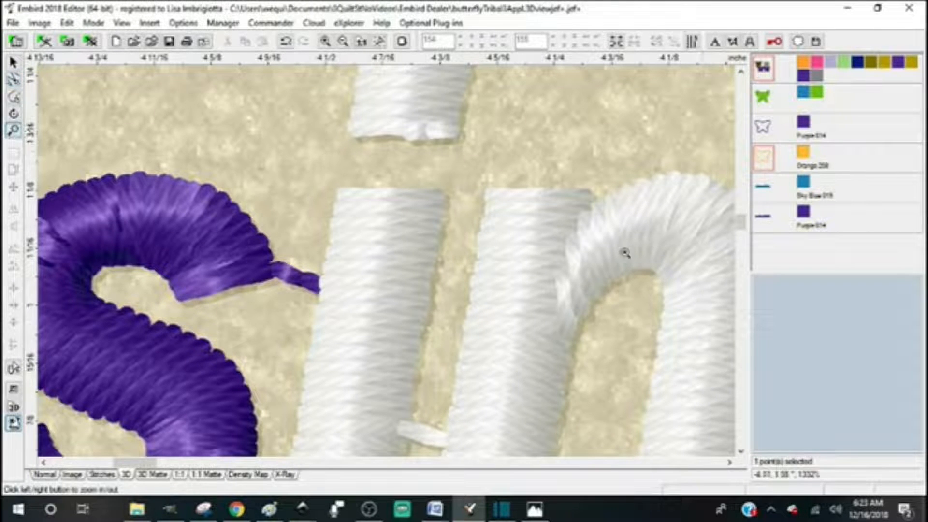
pyautogui.rightClick(423, 383)
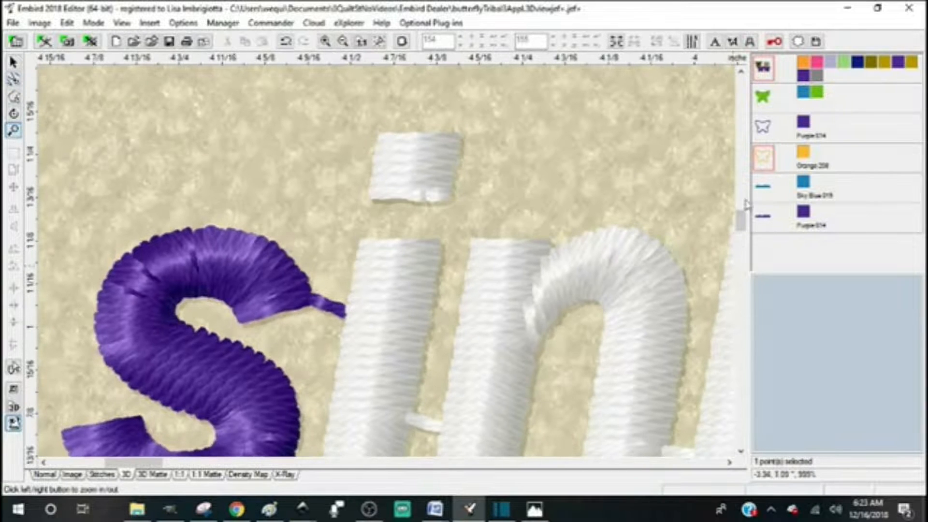
pyautogui.moveTo(742, 225); pyautogui.dragTo(741, 234)
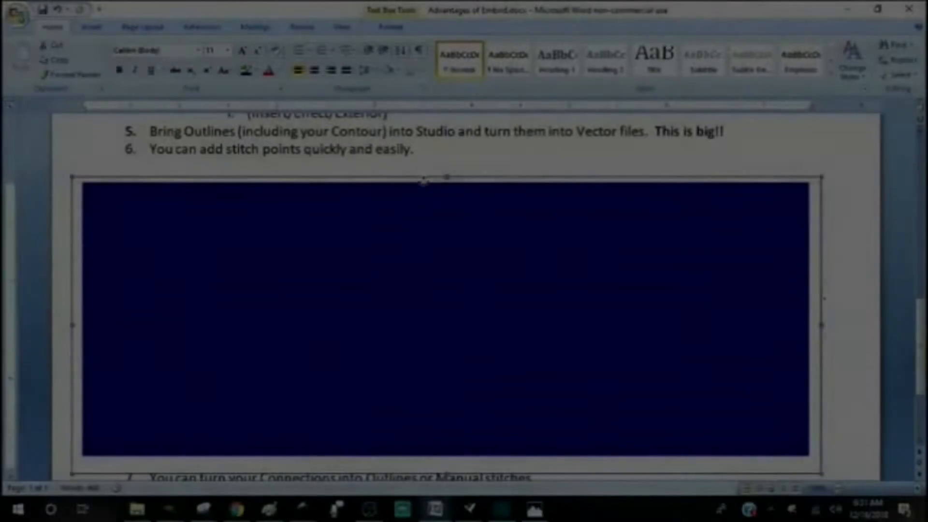
# - In the Word document, lower the cover box to reveal the Advantages of Embird Studio heading and its first item
pyautogui.moveTo(423, 178); pyautogui.dragTo(423, 220)
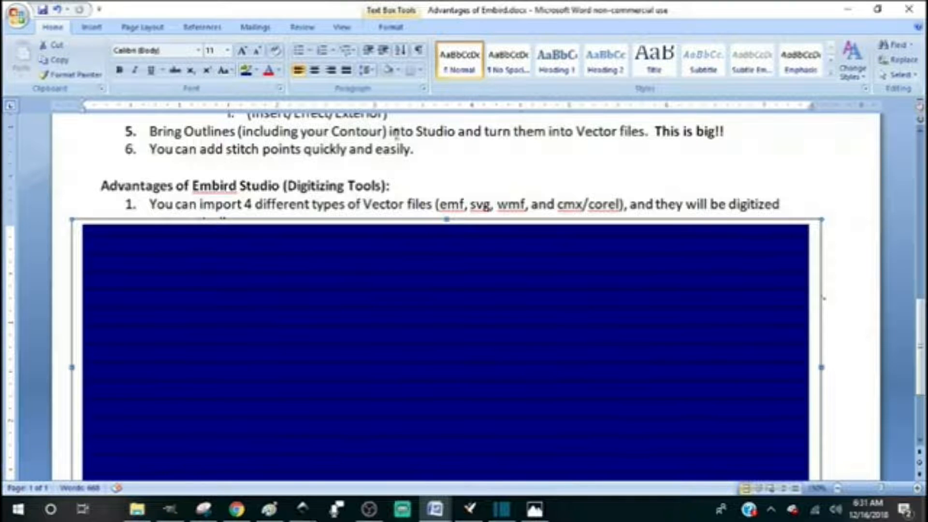
# - Lower the cover box to reveal the rest of item 1 and its sub-item a under Advantages of Embird Studio
pyautogui.moveTo(495, 222); pyautogui.dragTo(495, 240)
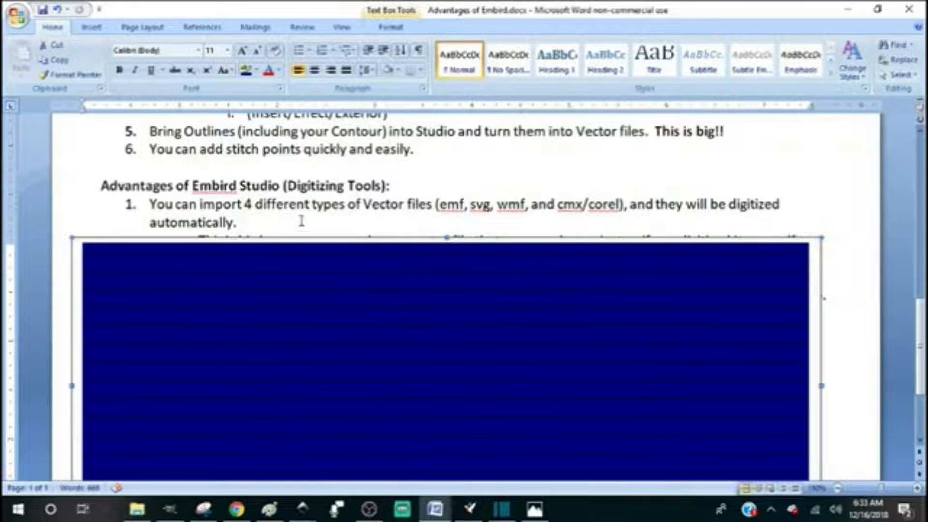
pyautogui.moveTo(922, 336); pyautogui.dragTo(918, 326)
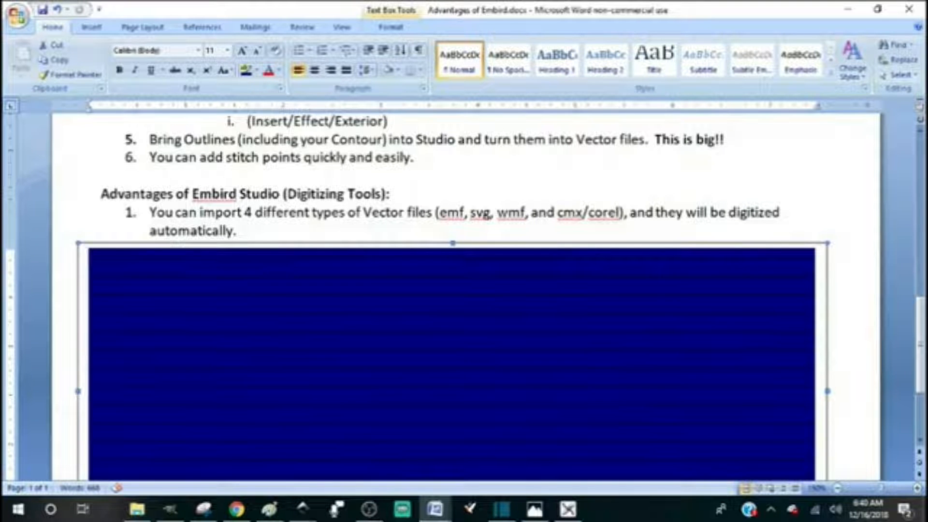
pyautogui.moveTo(330, 246)
pyautogui.mouseDown()
pyautogui.moveTo(332, 268)
pyautogui.moveTo(328, 262)
pyautogui.mouseUp()
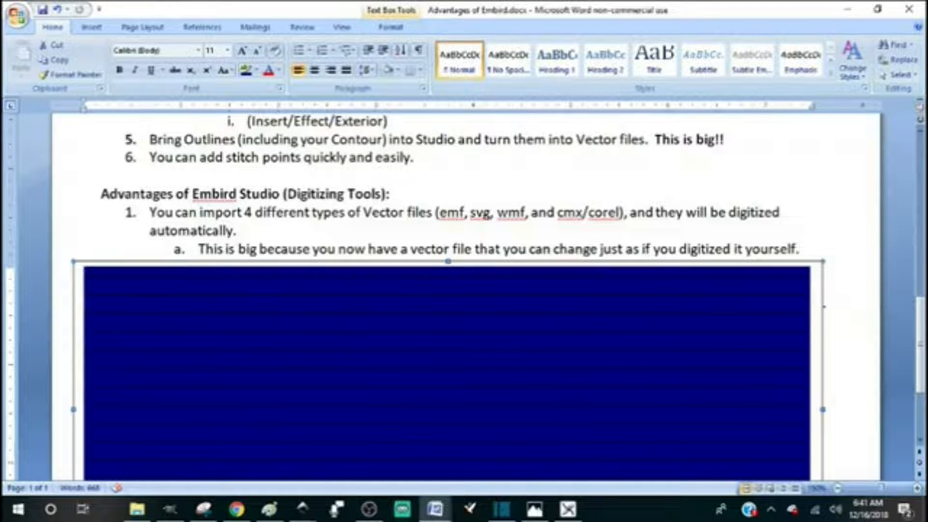
# - Switch to Chrome, open the bookmarked Royalty Free Clipart site in a new tab, and search Openclipart for "tribal butterfly"
pyautogui.moveTo(532, 513)
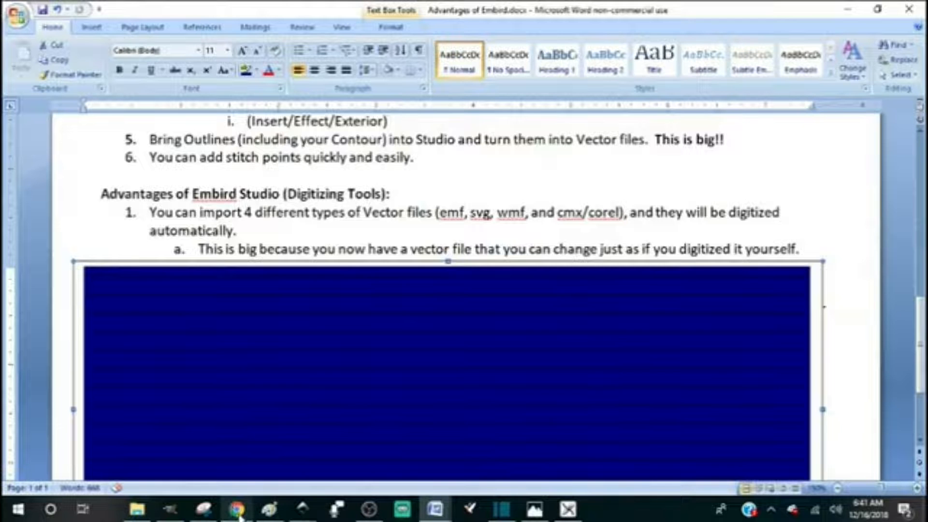
pyautogui.moveTo(239, 517)
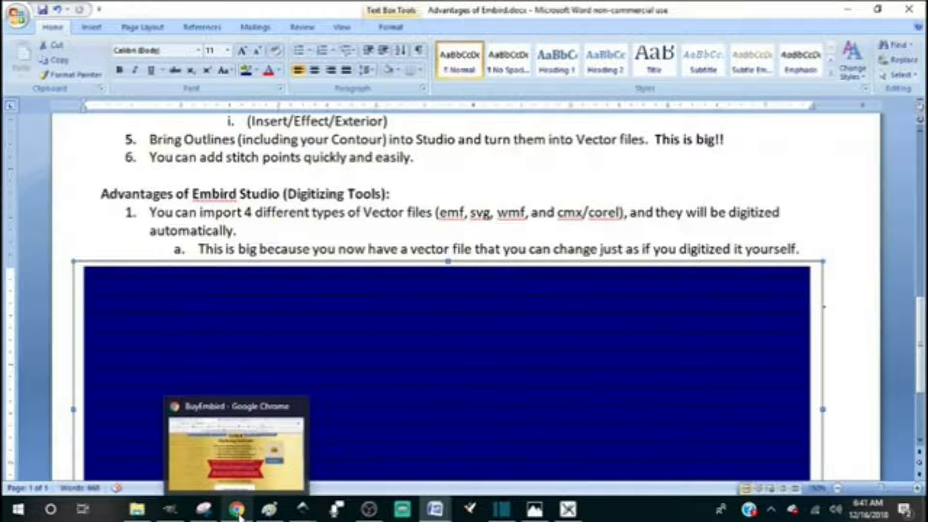
pyautogui.click(240, 516)
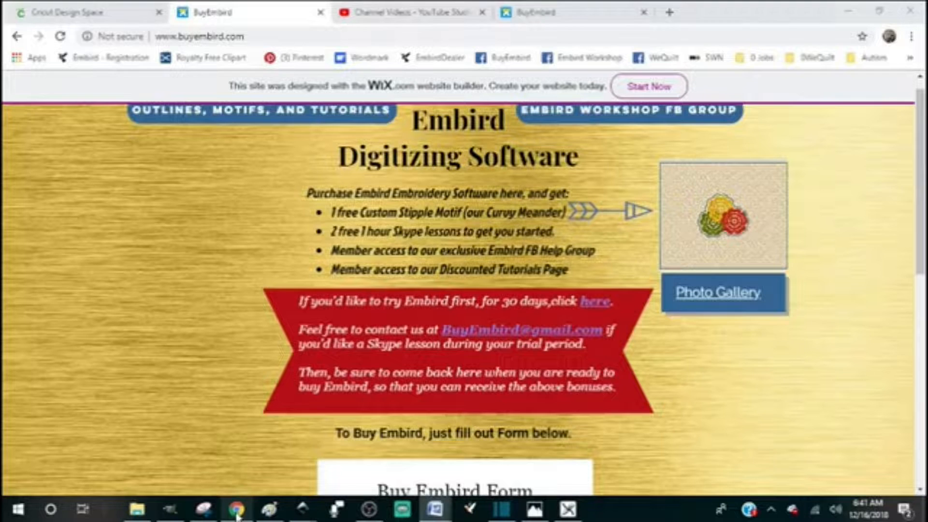
pyautogui.click(670, 12)
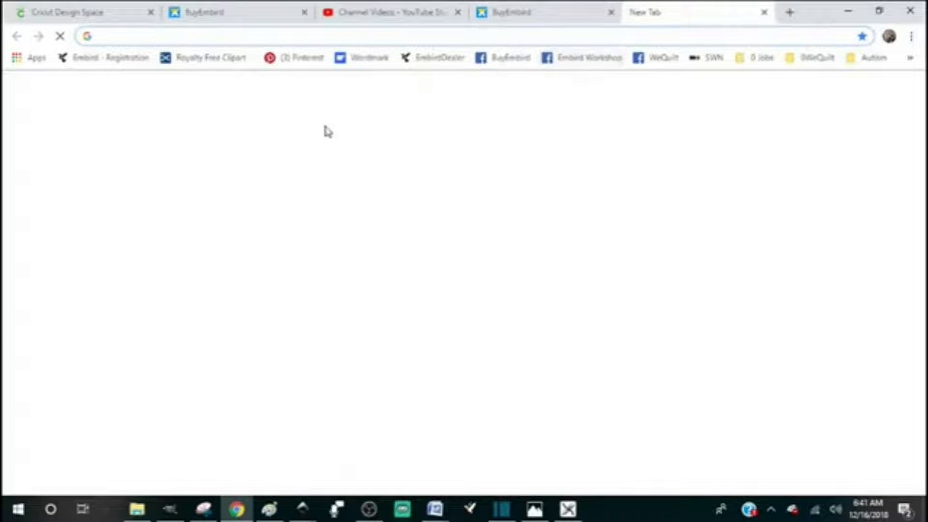
pyautogui.click(203, 65)
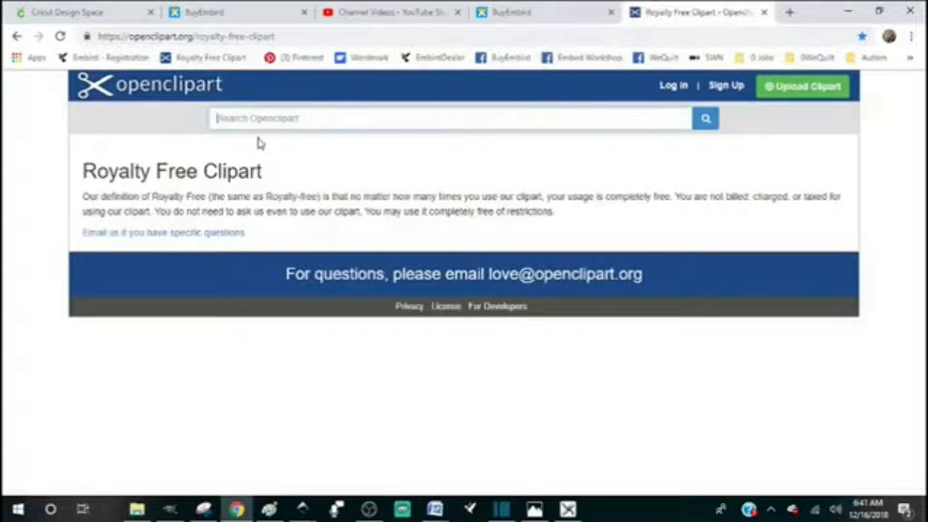
pyautogui.click(251, 119)
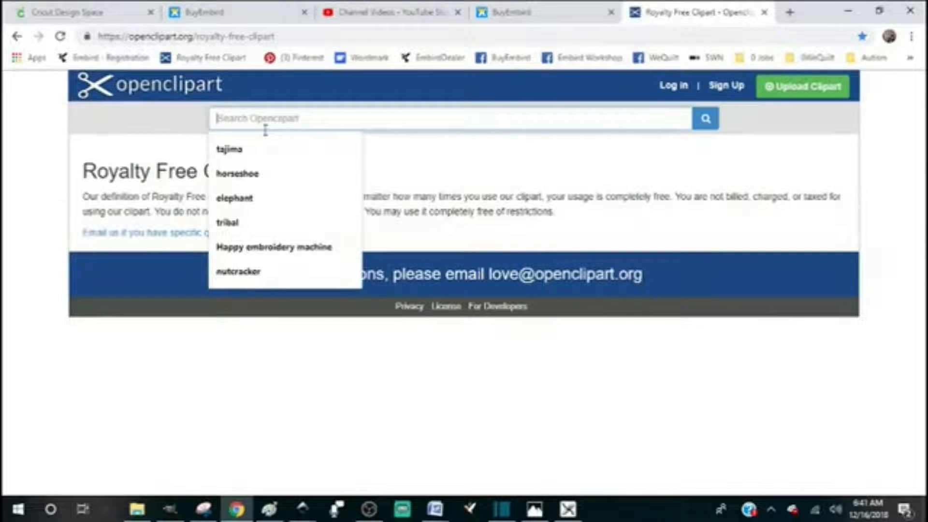
pyautogui.write('tribal butterfly')
pyautogui.press('Return')
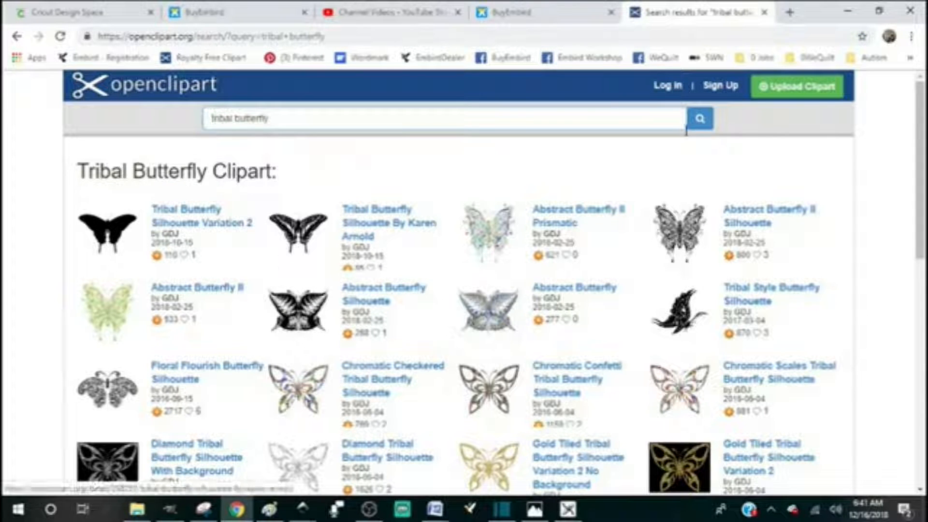
# - Open the plain black Tribal Butterfly Silhouette from the search results and examine its picture and available download formats
pyautogui.moveTo(921, 128); pyautogui.dragTo(921, 305)
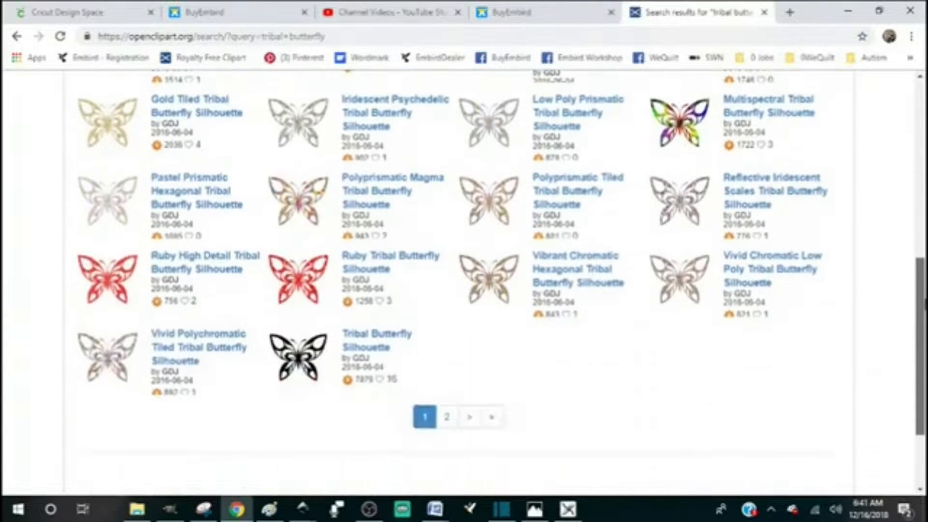
pyautogui.click(369, 343)
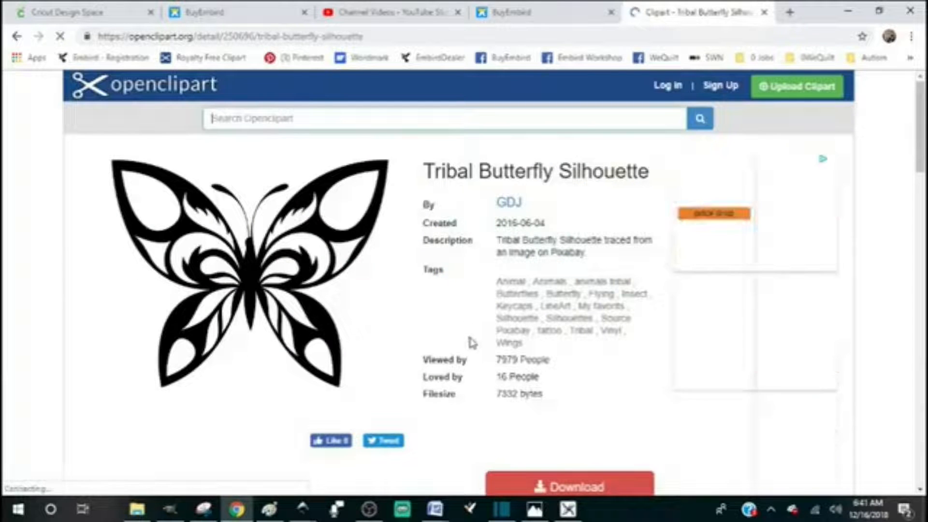
pyautogui.moveTo(921, 136); pyautogui.dragTo(922, 185)
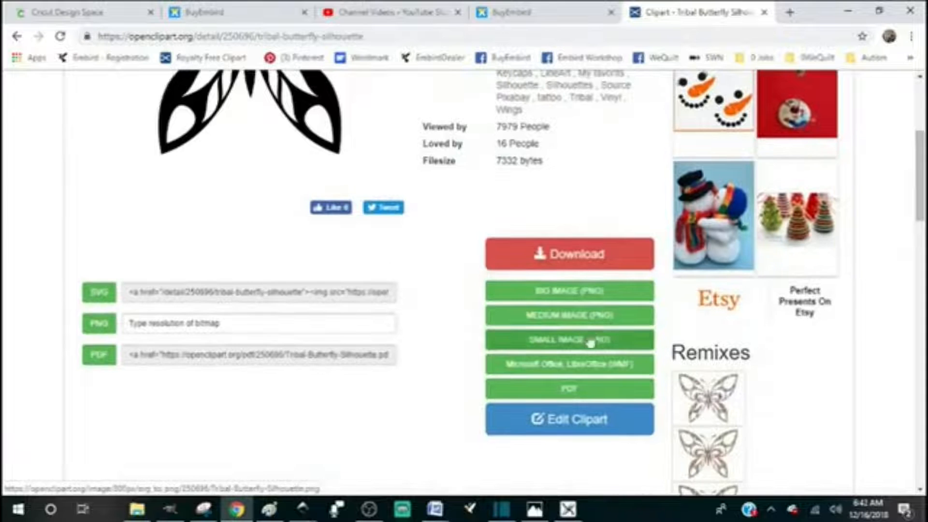
pyautogui.moveTo(588, 376); pyautogui.dragTo(558, 378)
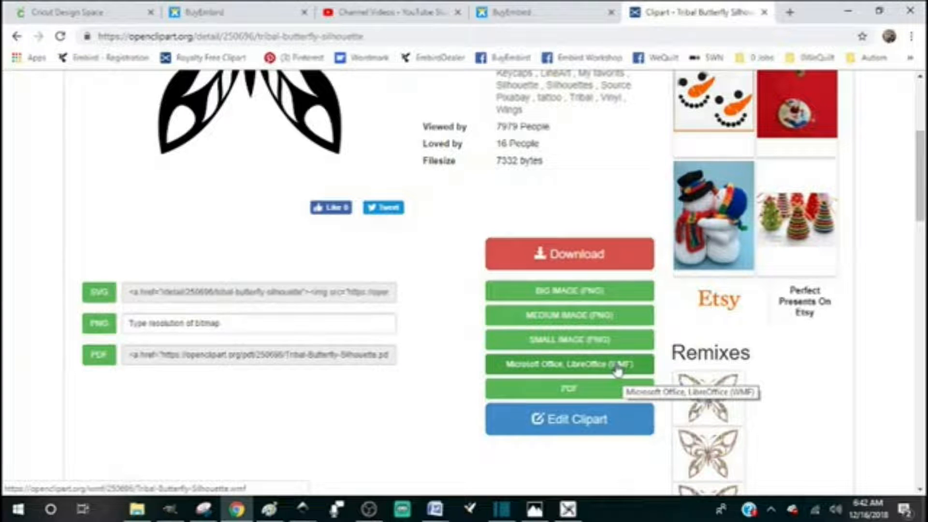
pyautogui.moveTo(920, 209); pyautogui.dragTo(909, 184)
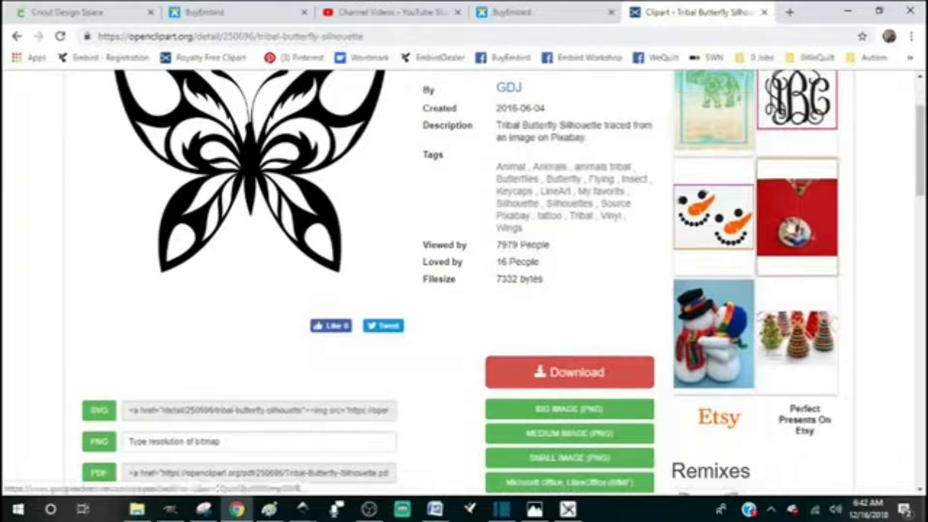
pyautogui.moveTo(923, 154); pyautogui.dragTo(921, 177)
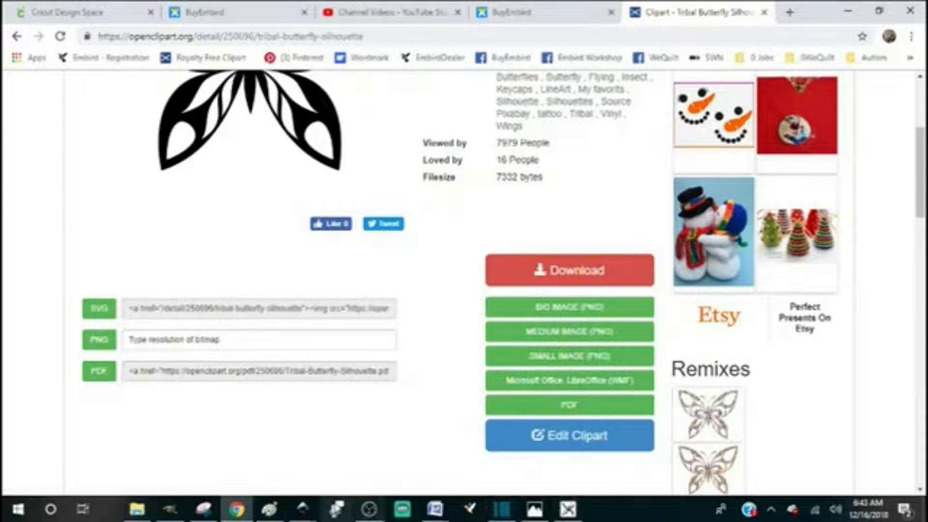
# - Switch to Embird Studio and import the Tribal-Butterfly vector file from the Downloads folder
pyautogui.click(568, 509)
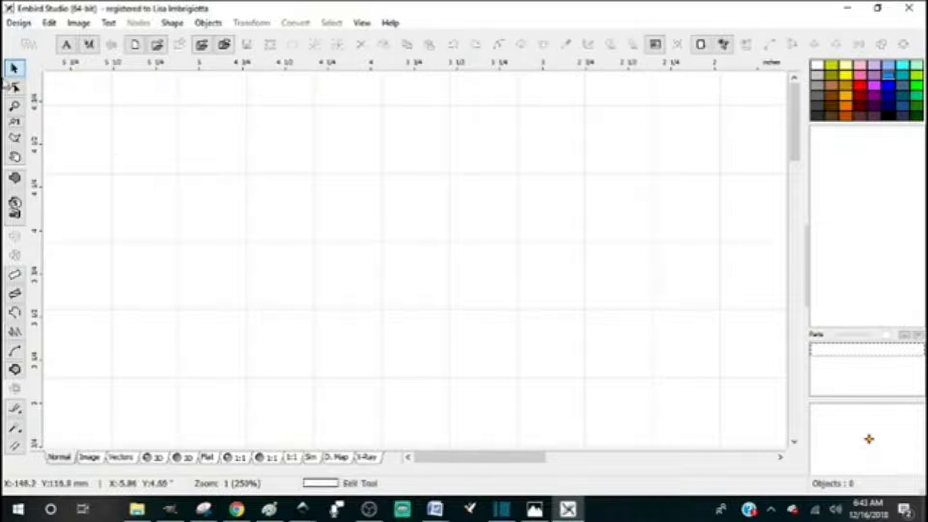
pyautogui.click(19, 23)
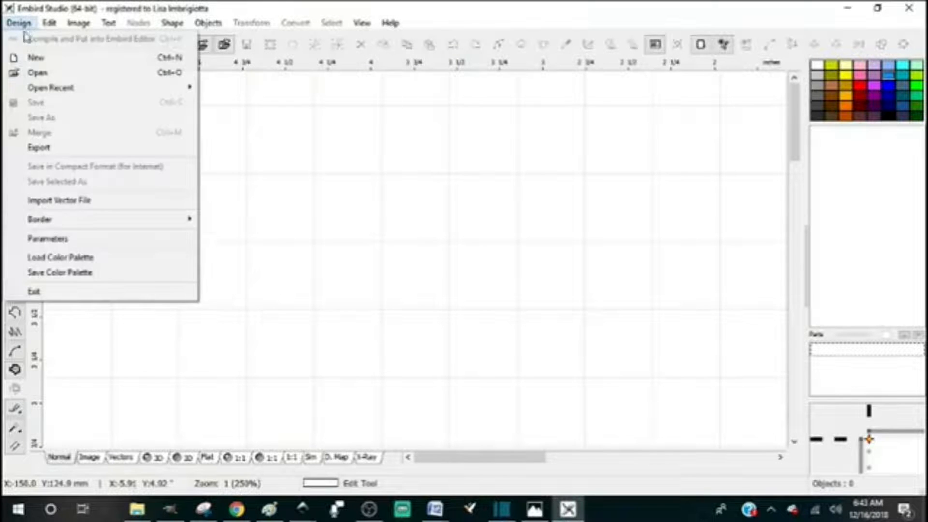
pyautogui.click(80, 202)
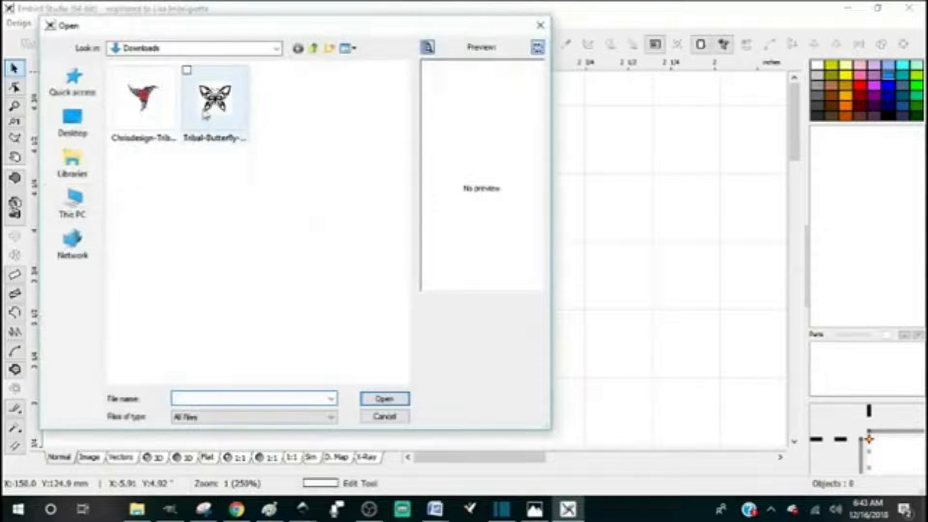
pyautogui.click(205, 115)
pyautogui.click(385, 400)
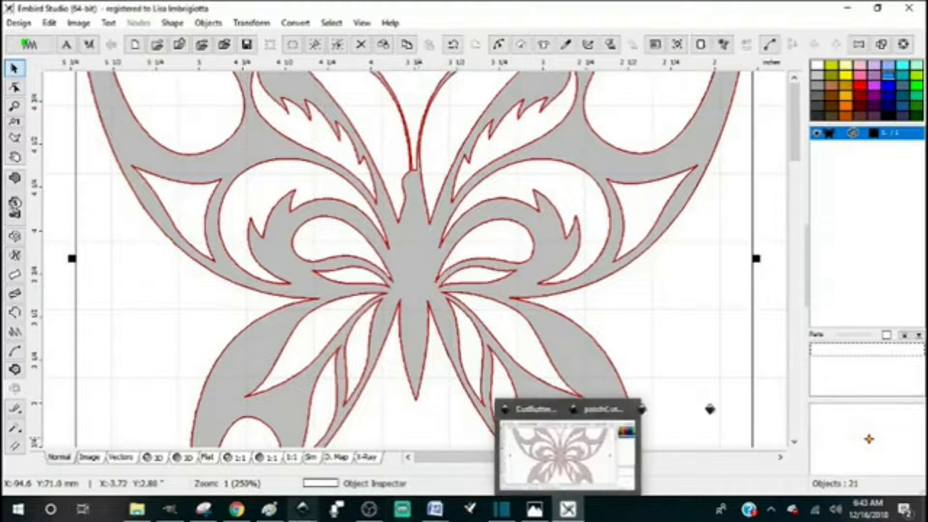
# - Examine the enlarged tribal butterfly clipart in Chrome and compare its body and head with the imported design in Embird Studio
pyautogui.moveTo(239, 516)
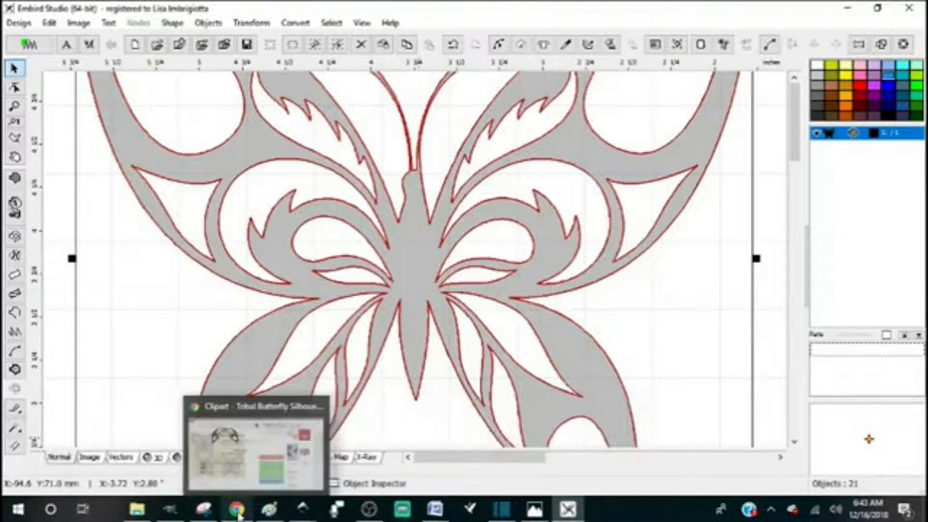
pyautogui.click(252, 491)
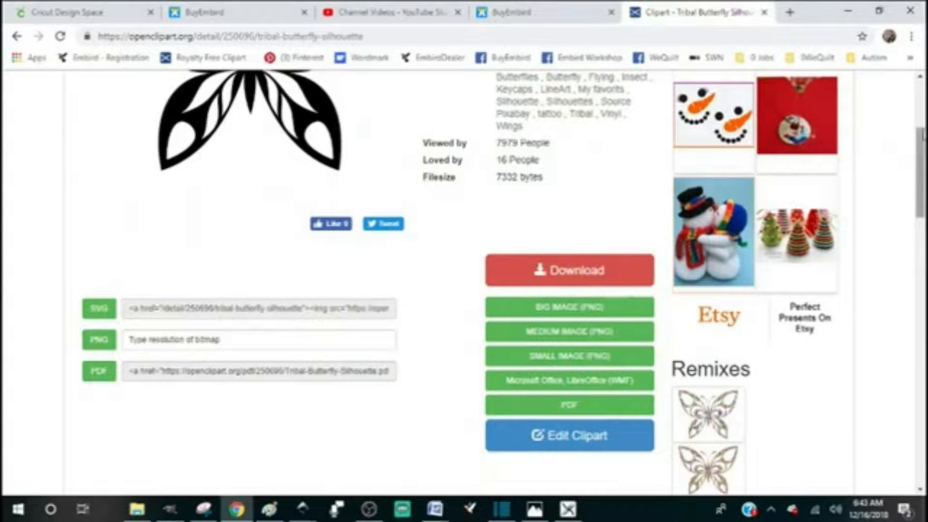
pyautogui.scroll(5, 672, 169)
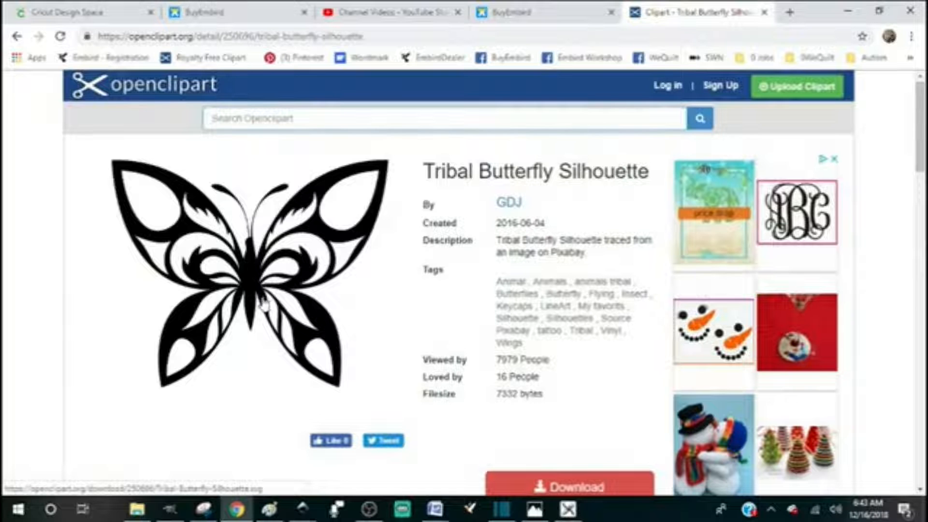
pyautogui.scroll(5, 188, 208)
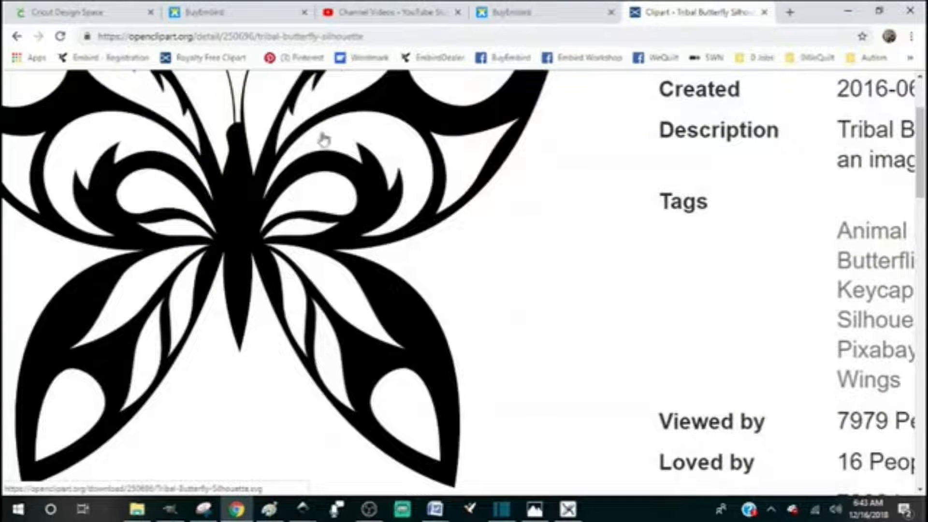
pyautogui.moveTo(920, 147); pyautogui.dragTo(749, 221)
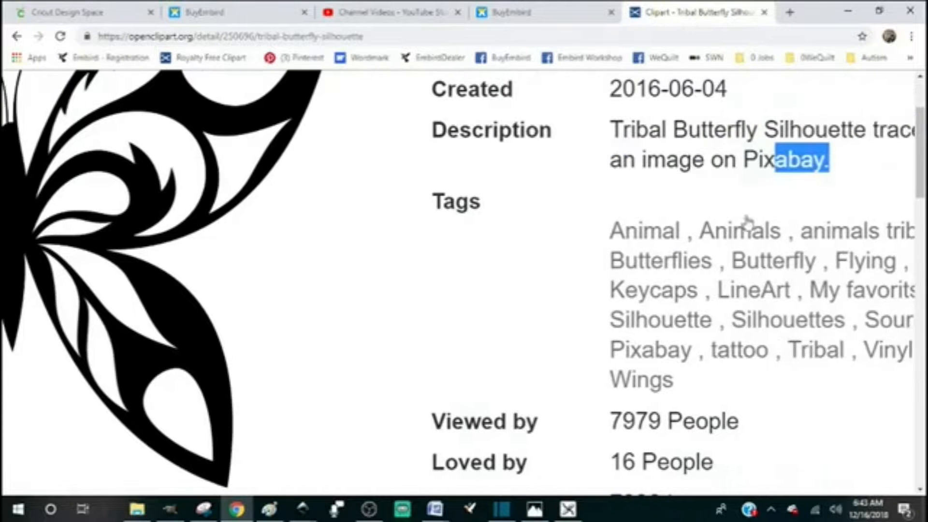
pyautogui.scroll(-5, 569, 273)
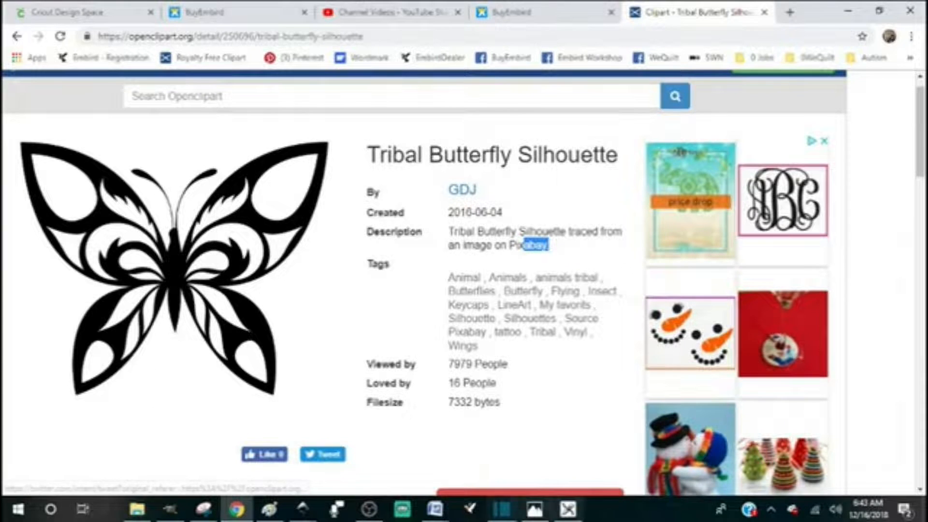
pyautogui.click(568, 509)
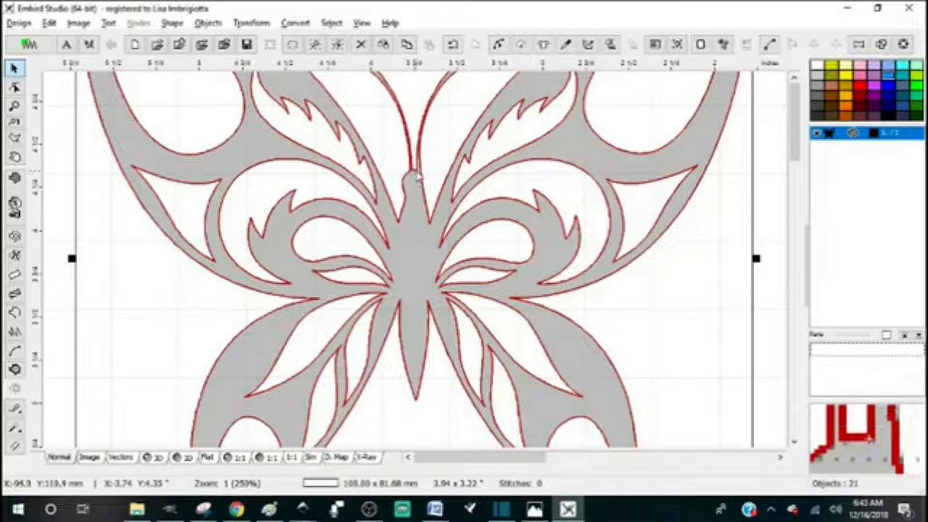
# - Set the butterfly object's plain fill pattern to Fill 5 in its parameters and apply it
pyautogui.click(762, 153)
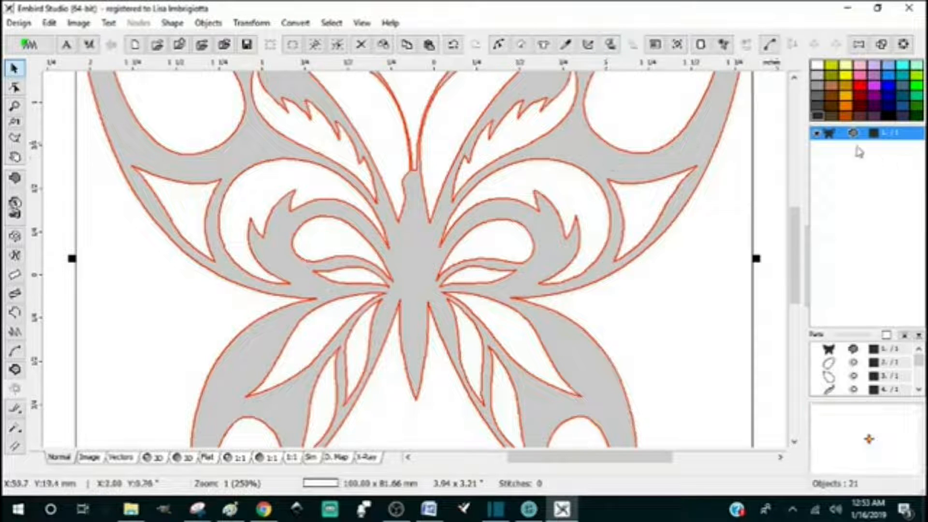
pyautogui.click(524, 47)
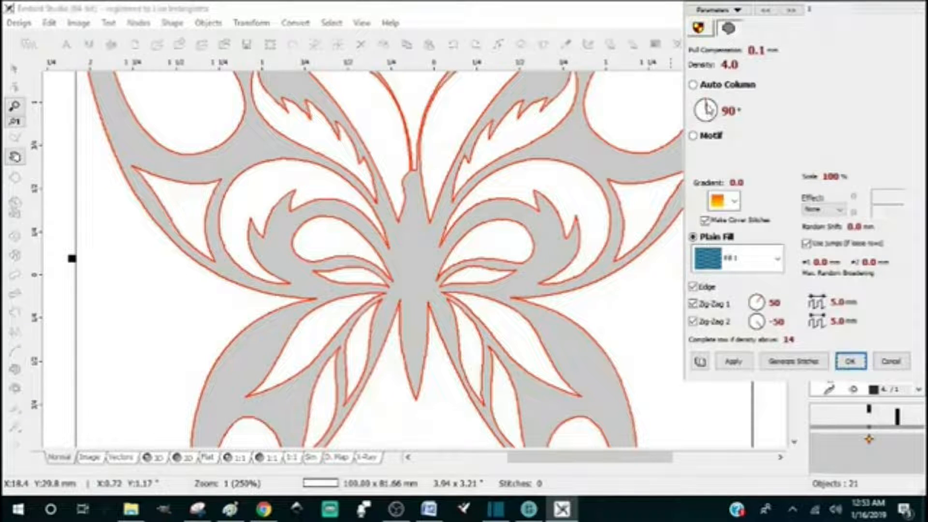
pyautogui.moveTo(709, 110); pyautogui.dragTo(710, 109)
pyautogui.click(778, 258)
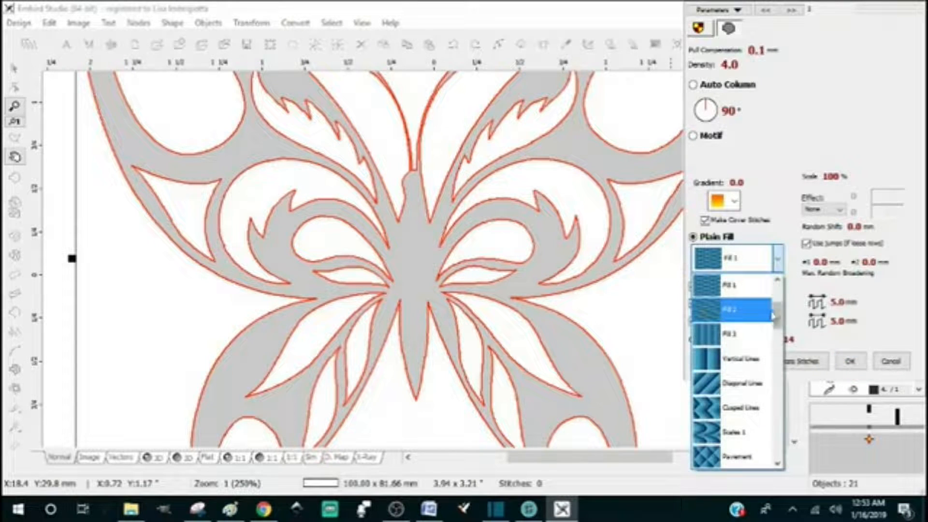
pyautogui.moveTo(780, 319); pyautogui.dragTo(782, 387)
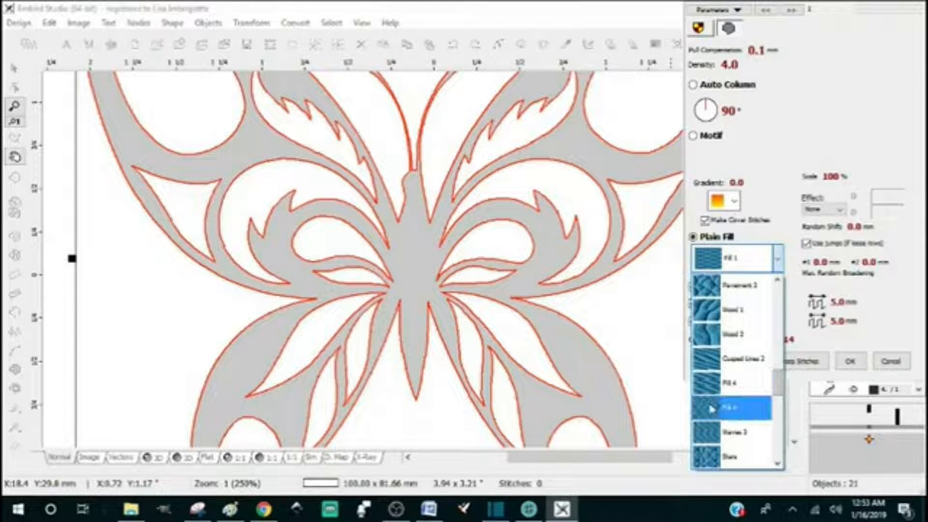
pyautogui.click(711, 411)
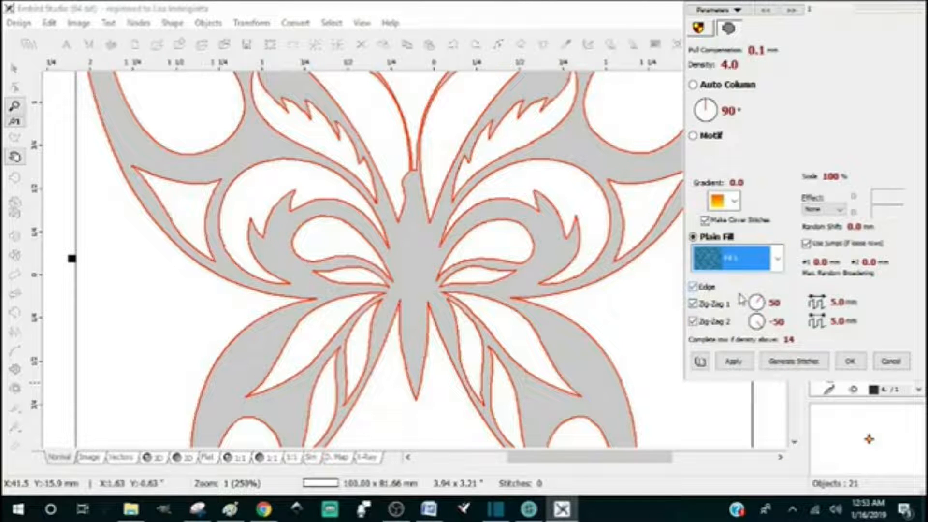
pyautogui.click(740, 366)
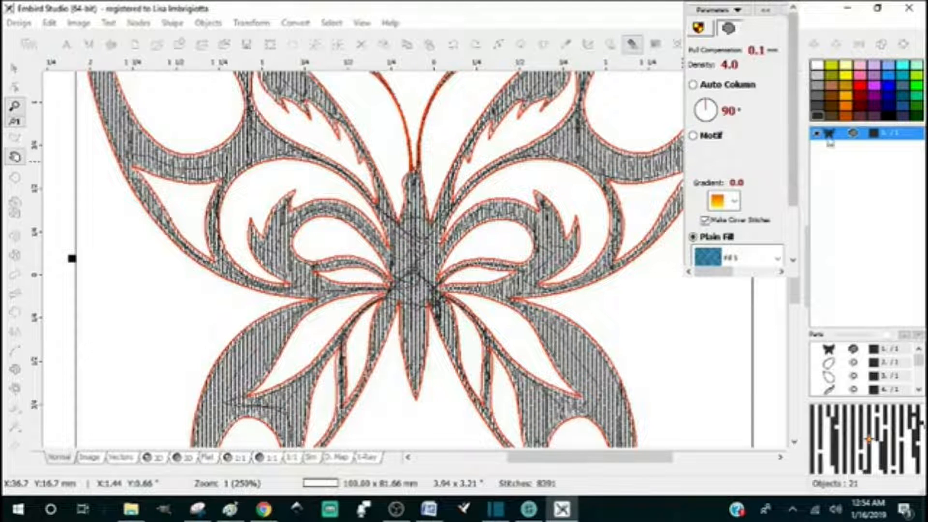
# - Review the fill parameters of the butterfly object and accept them
pyautogui.rightClick(869, 140)
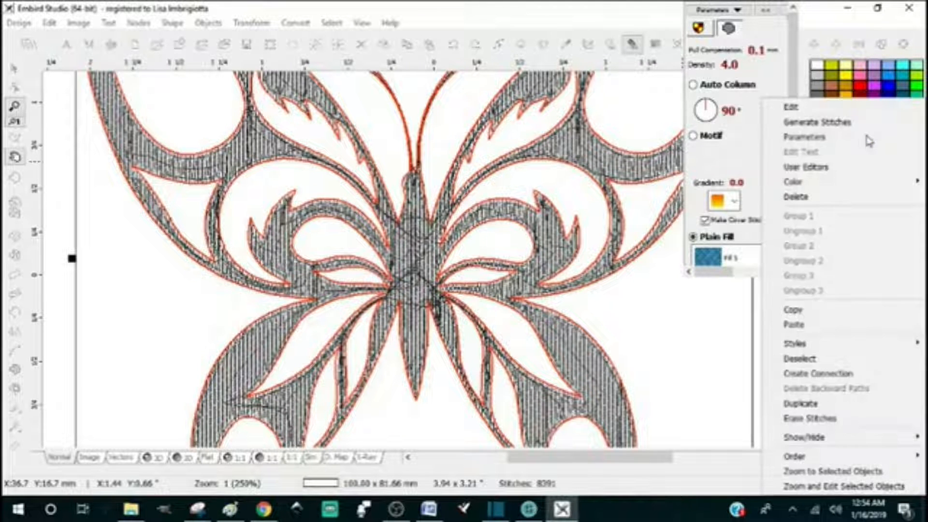
pyautogui.click(822, 140)
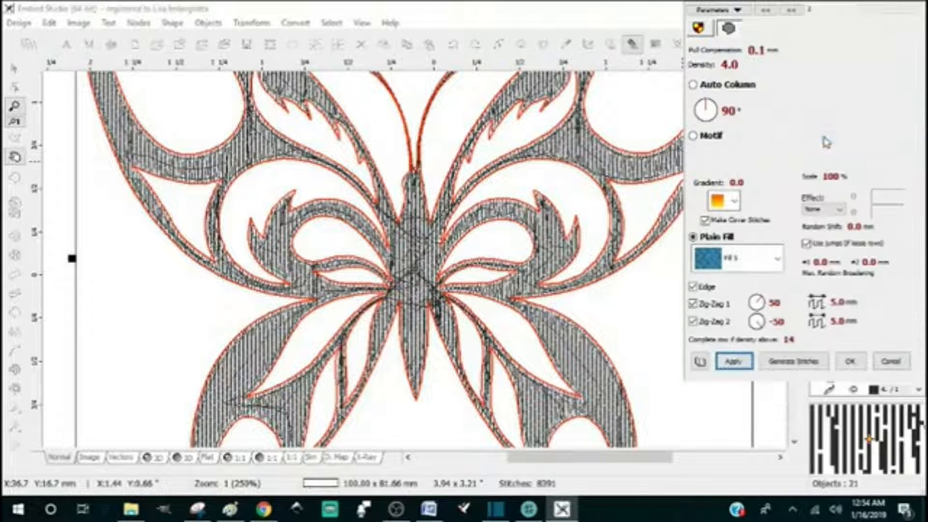
pyautogui.click(850, 361)
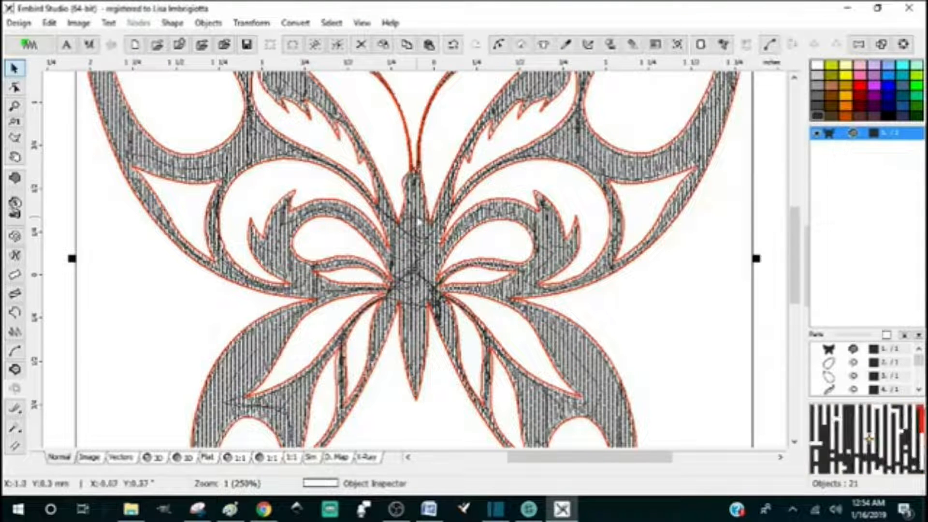
# - Display the tribal butterfly in the 3D stitch preview and examine its fill texture both up close and as a whole design
pyautogui.click(153, 458)
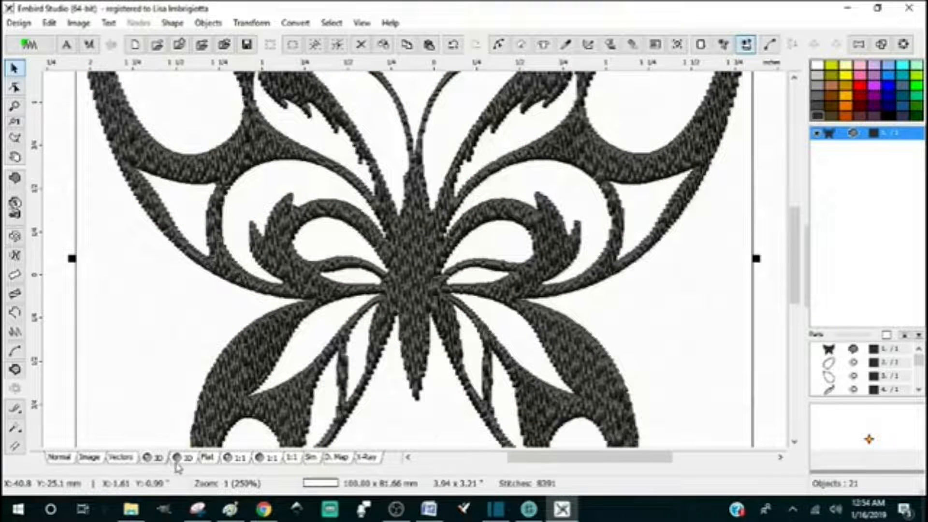
pyautogui.scroll(-1, 177, 465)
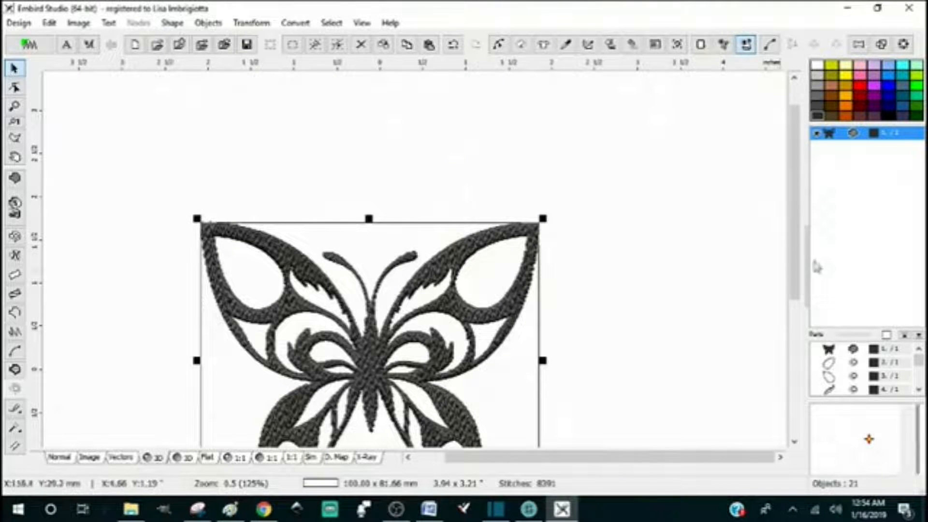
pyautogui.moveTo(791, 209); pyautogui.dragTo(804, 263)
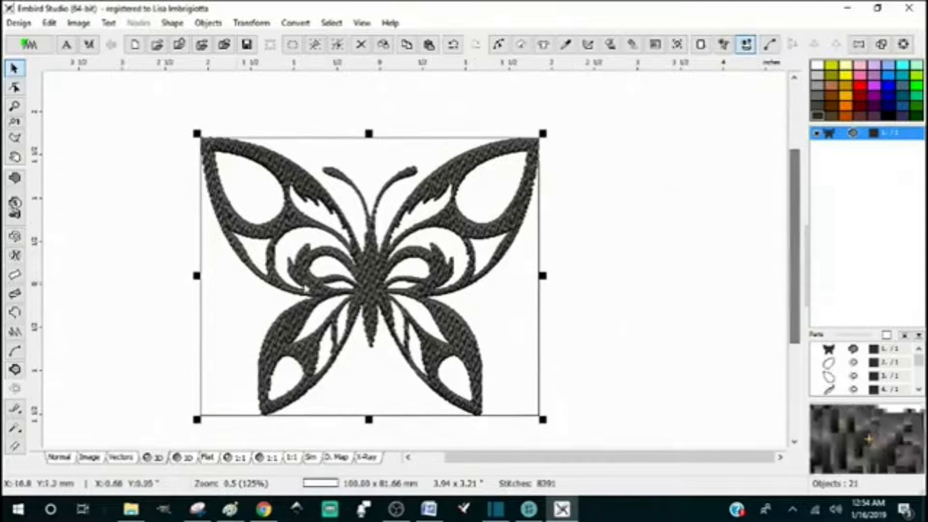
pyautogui.scroll(1, 240, 310)
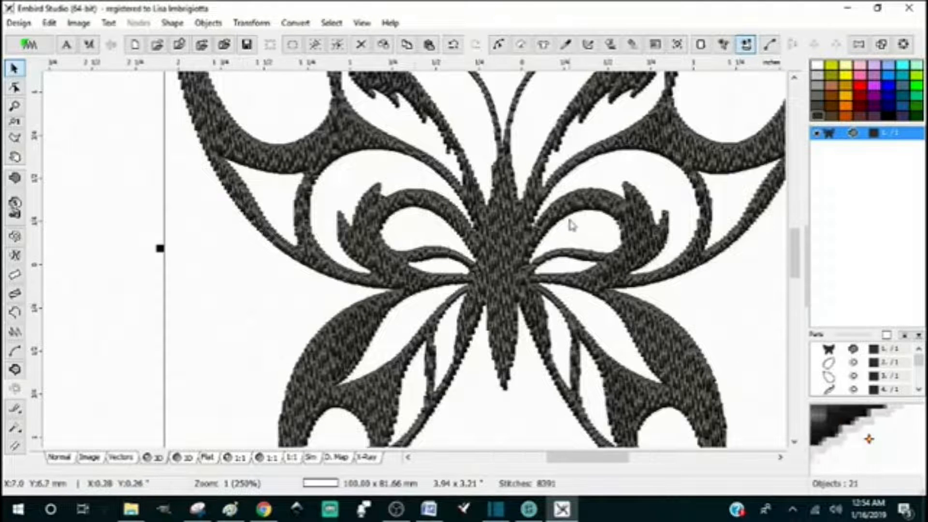
pyautogui.scroll(1, 569, 226)
pyautogui.scroll(-2, 560, 245)
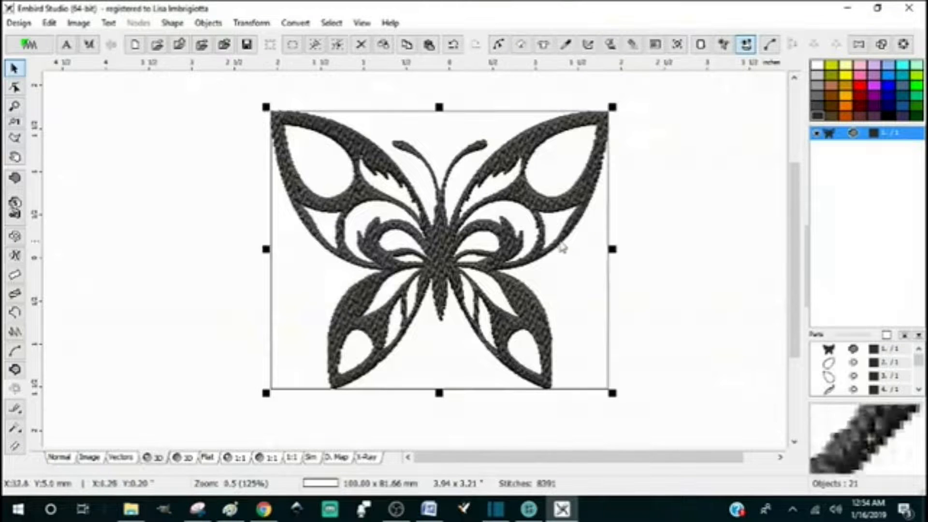
# - Display the butterfly design's vector outlines around the head and the base of the antennae
pyautogui.scroll(1, 439, 203)
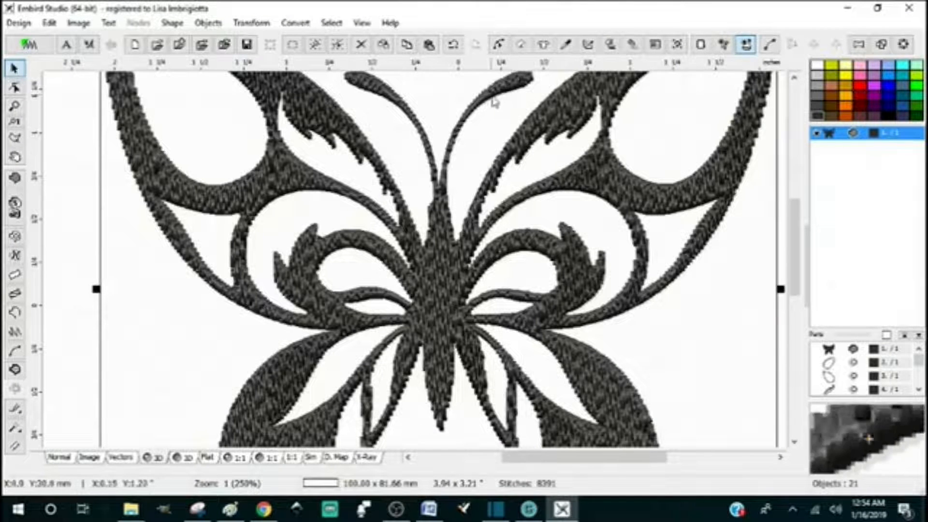
pyautogui.scroll(1, 446, 176)
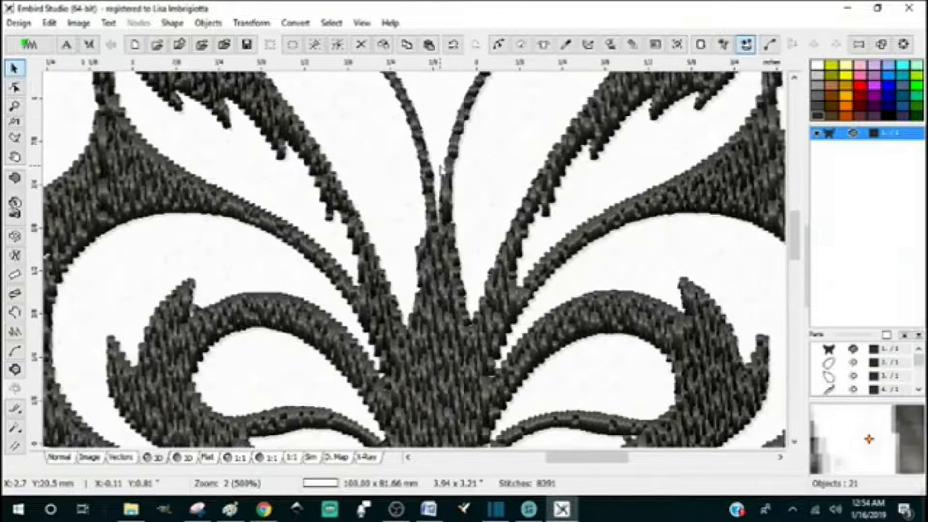
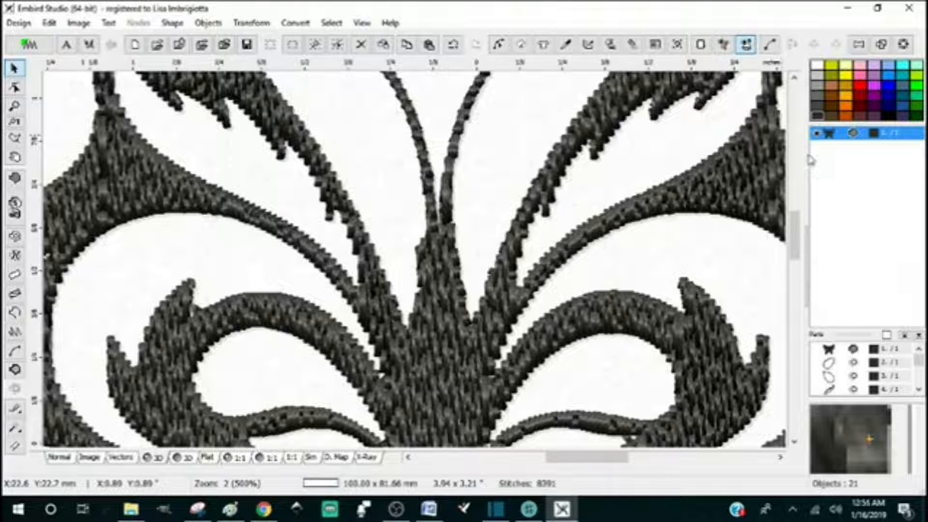
pyautogui.click(121, 458)
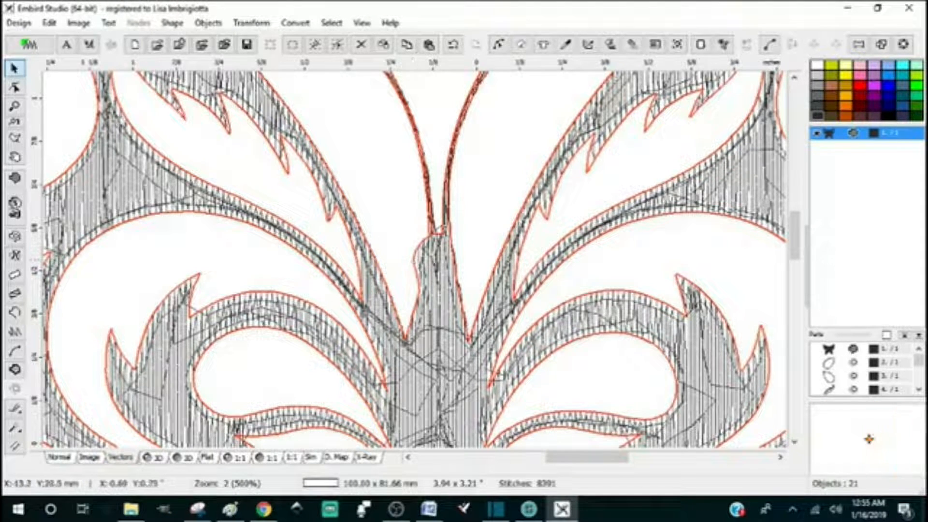
# - Draw a 16-element ellipse about 4.4 by 4.4 mm over the butterfly's head and colour it bright green
pyautogui.click(15, 179)
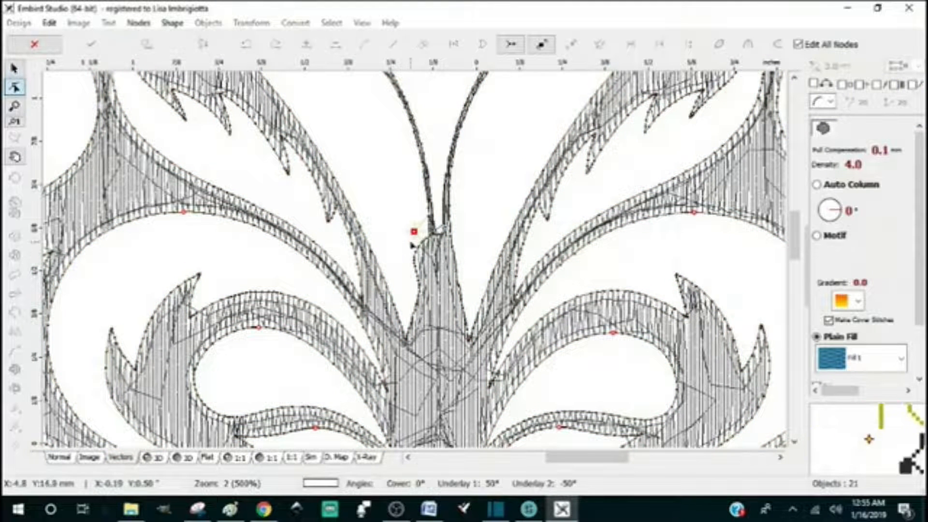
pyautogui.click(174, 25)
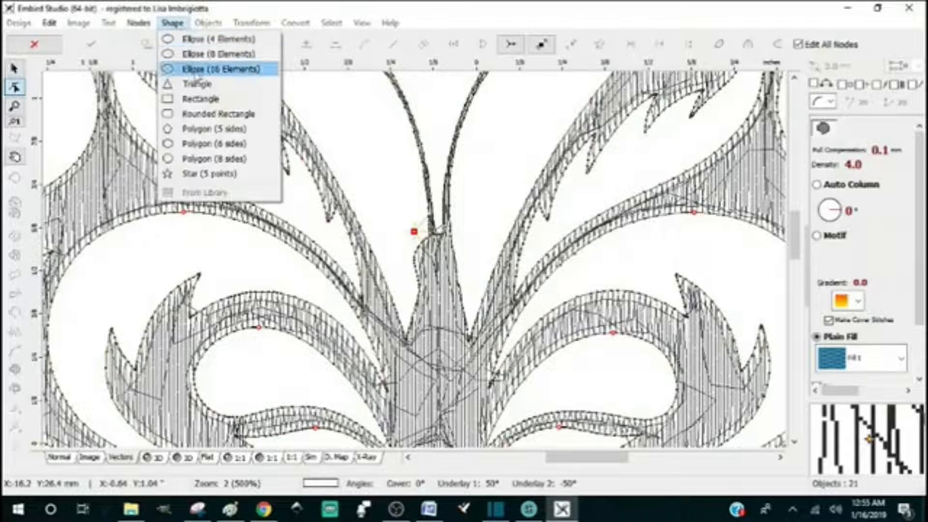
pyautogui.click(193, 71)
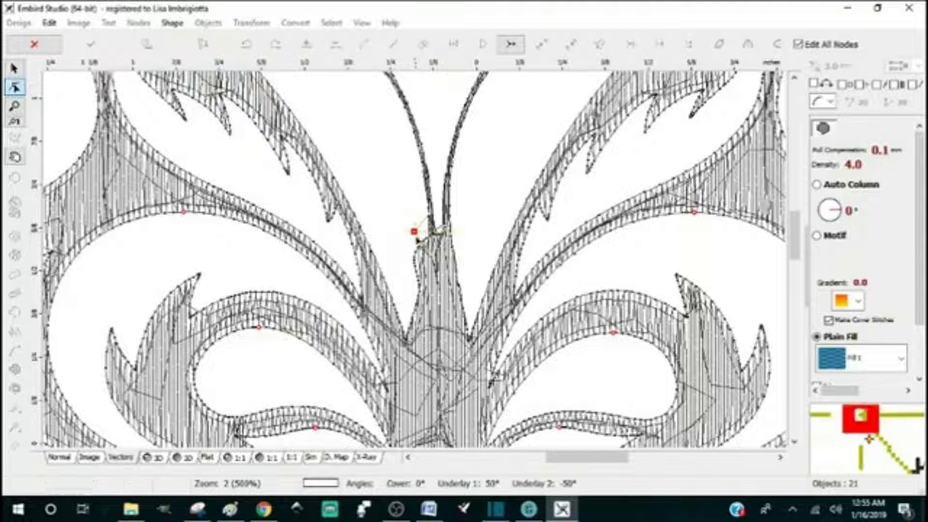
pyautogui.click(418, 244)
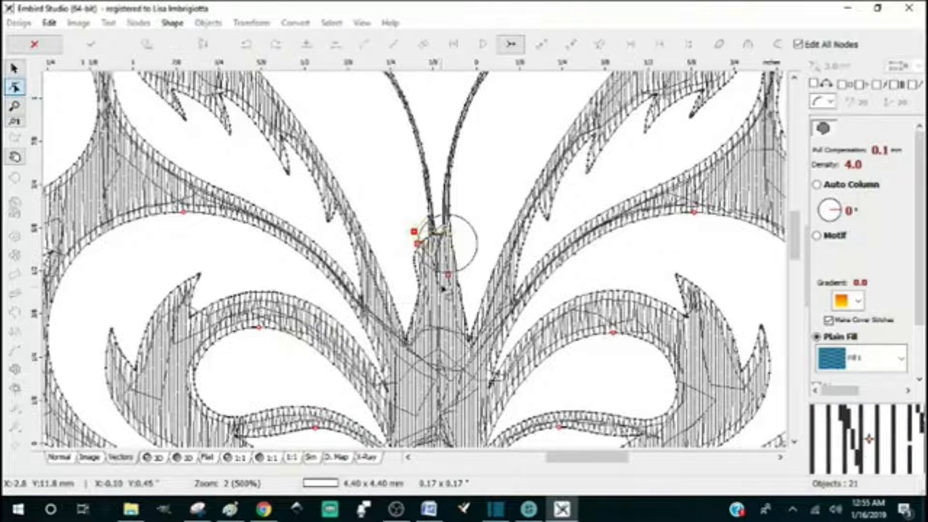
pyautogui.click(449, 285)
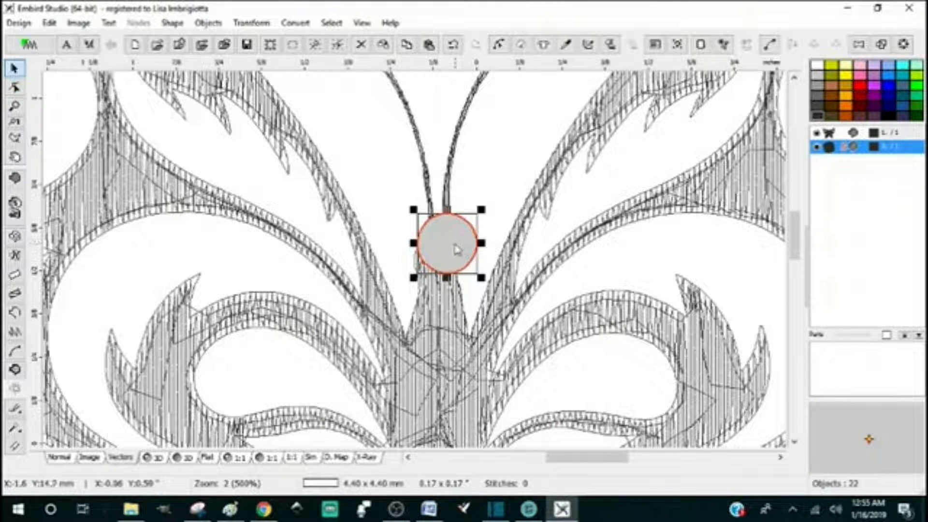
pyautogui.click(917, 89)
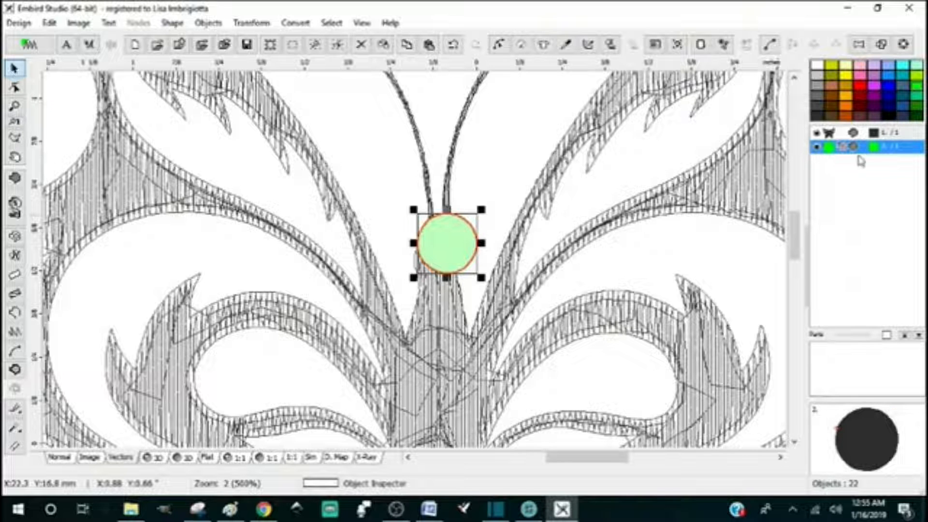
pyautogui.rightClick(835, 147)
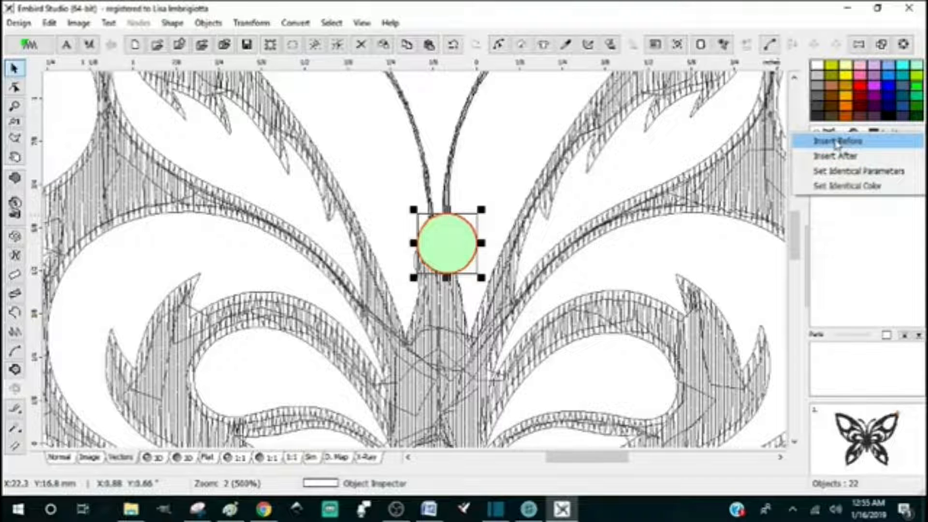
pyautogui.click(838, 142)
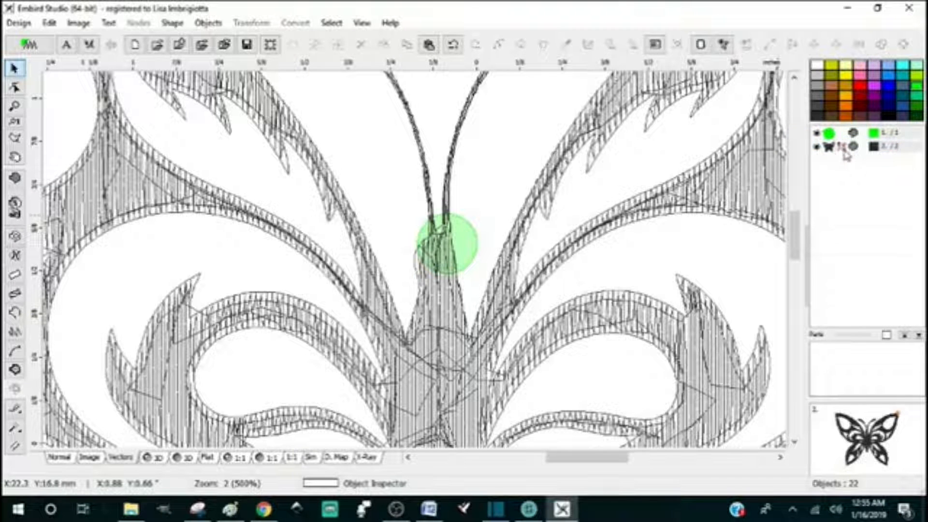
pyautogui.click(836, 141)
pyautogui.hotkey('ctrl', 'z')
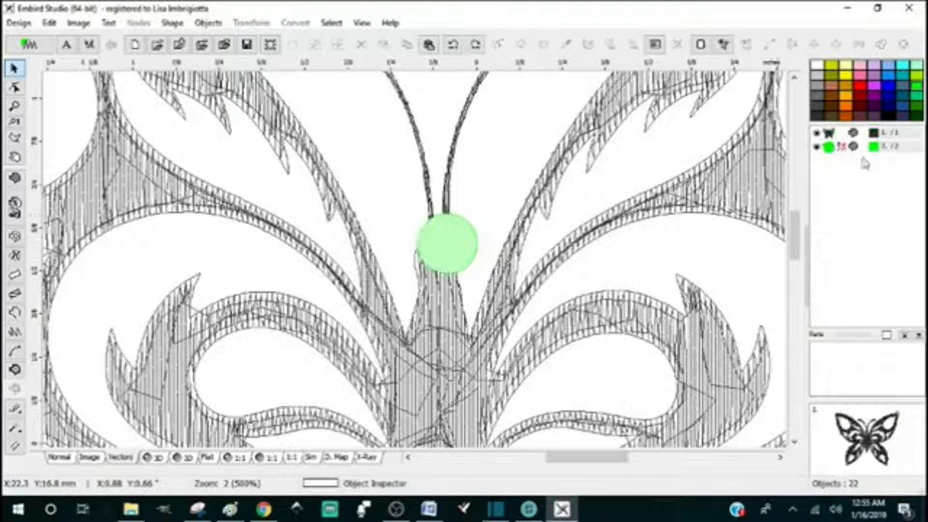
# - Insert the green circle before the butterfly in the object order
pyautogui.click(848, 149)
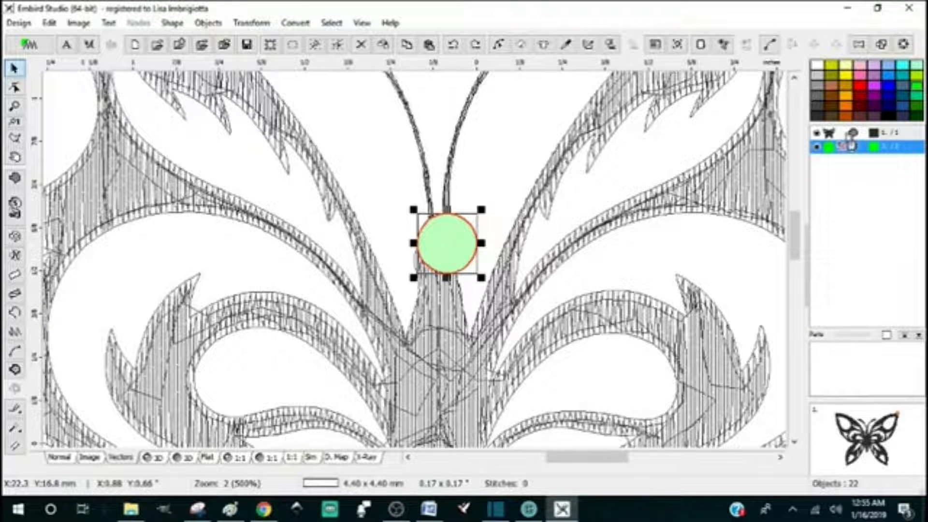
pyautogui.moveTo(851, 145); pyautogui.dragTo(848, 135)
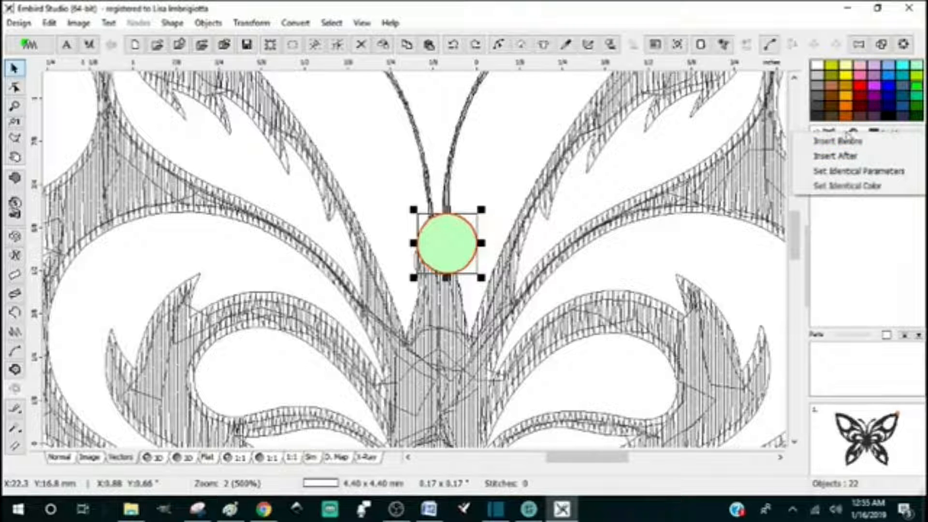
pyautogui.click(844, 141)
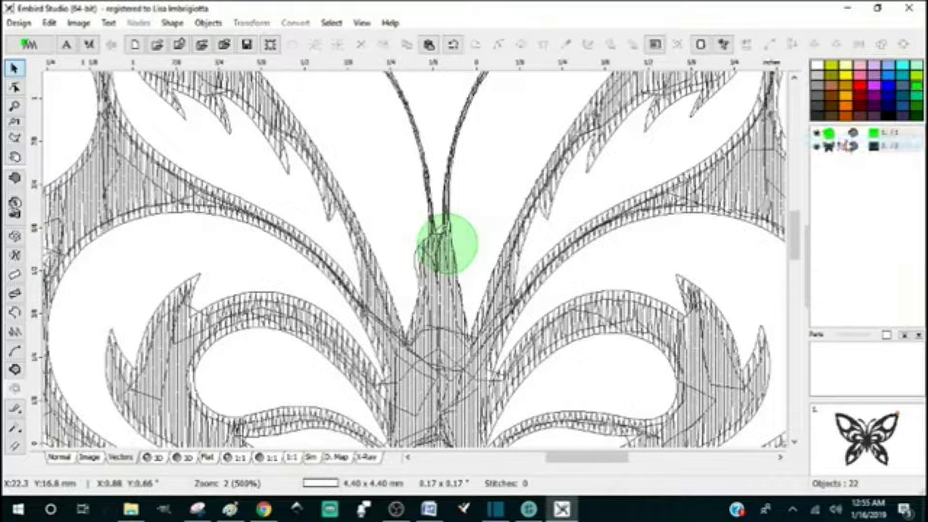
# - Select both the green circle and the butterfly and bring them to the center of the design area
pyautogui.click(844, 134)
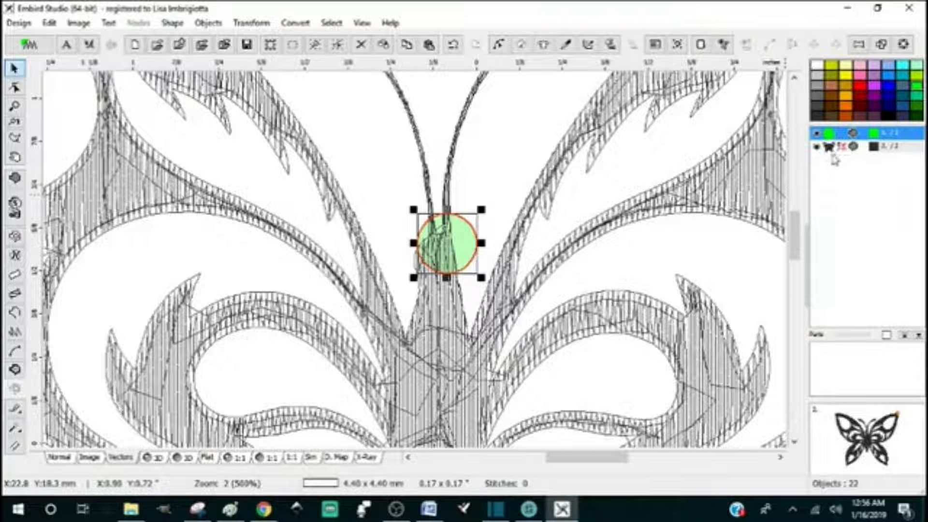
pyautogui.moveTo(853, 134); pyautogui.dragTo(851, 164)
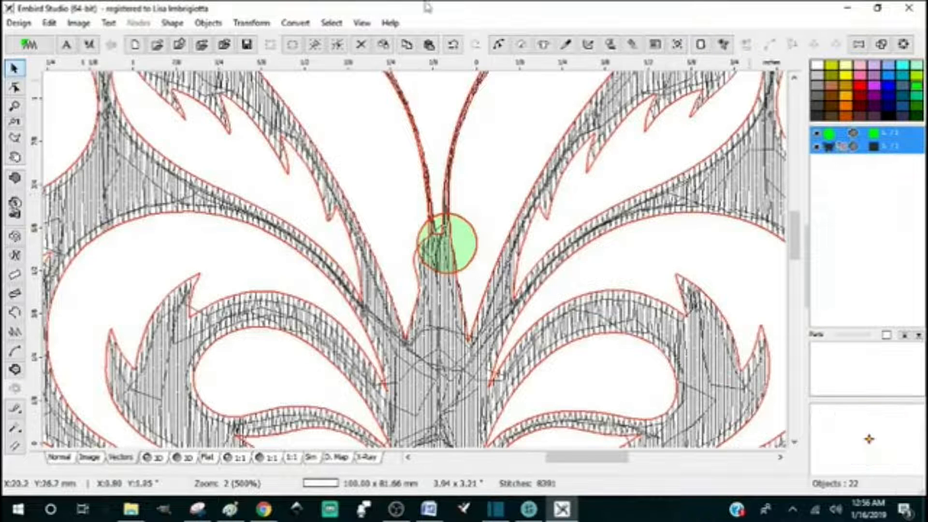
pyautogui.click(252, 23)
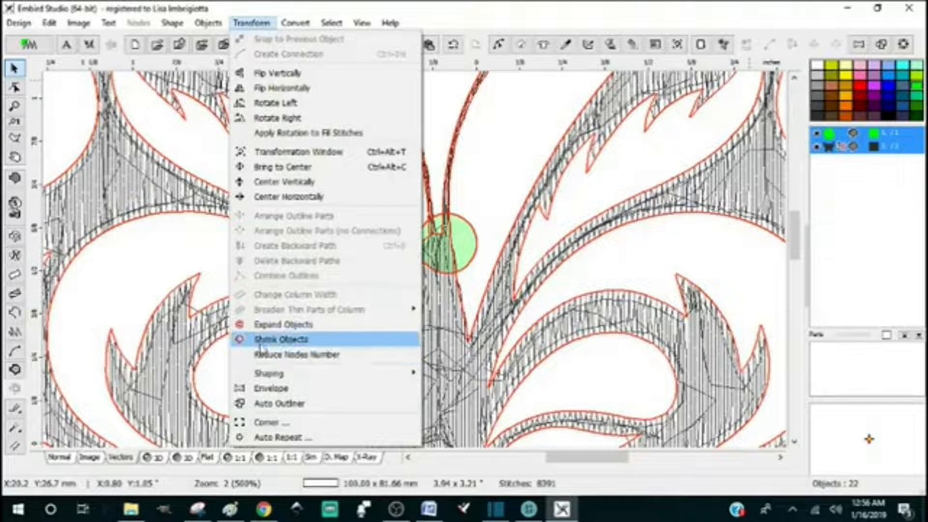
pyautogui.click(290, 166)
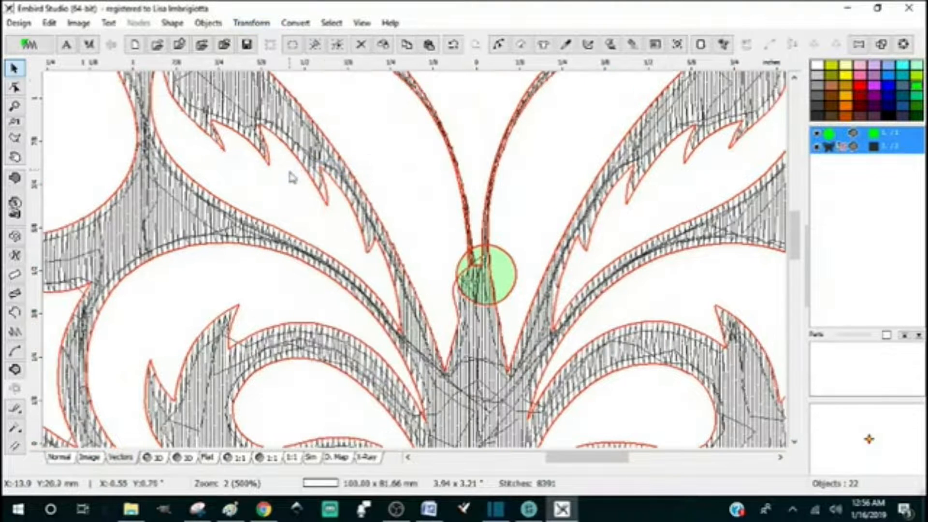
# - Set the grid spacing to 10 mm in the preferences and apply it
pyautogui.click(49, 22)
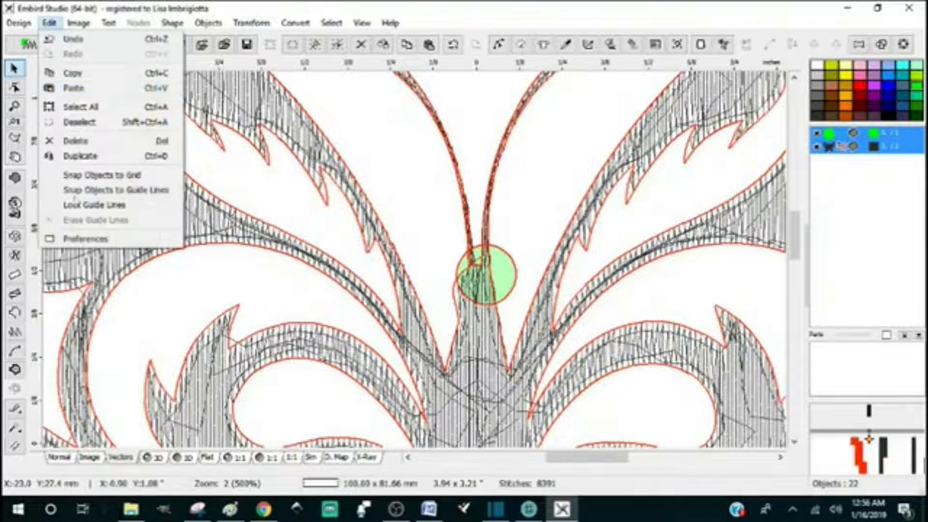
pyautogui.click(85, 239)
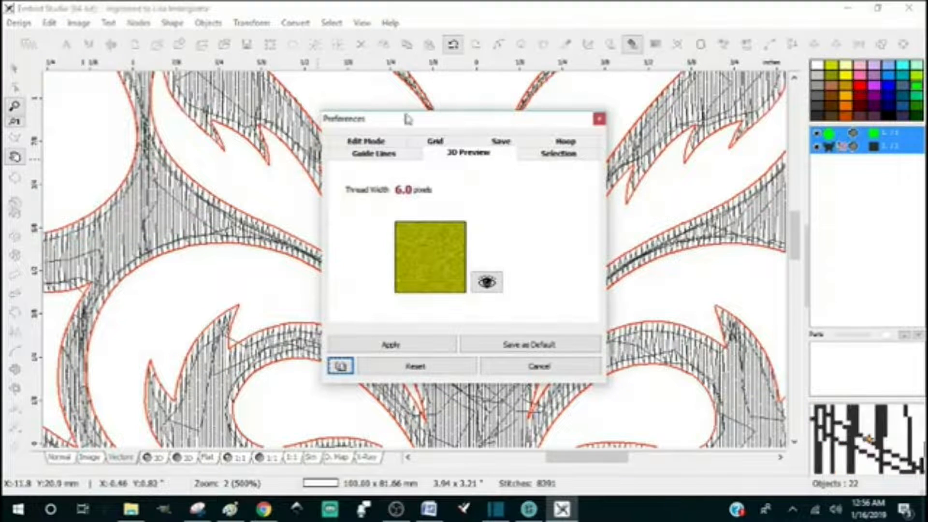
pyautogui.click(435, 142)
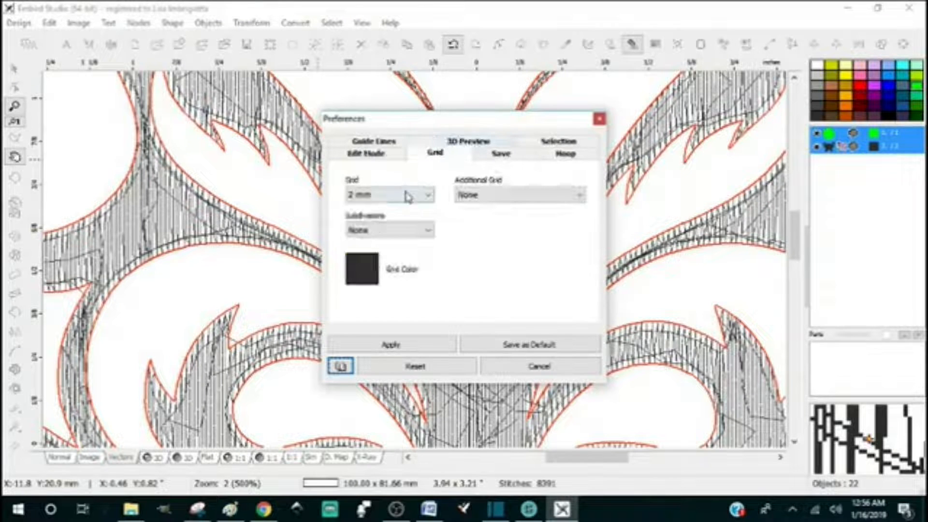
pyautogui.click(414, 195)
pyautogui.click(375, 232)
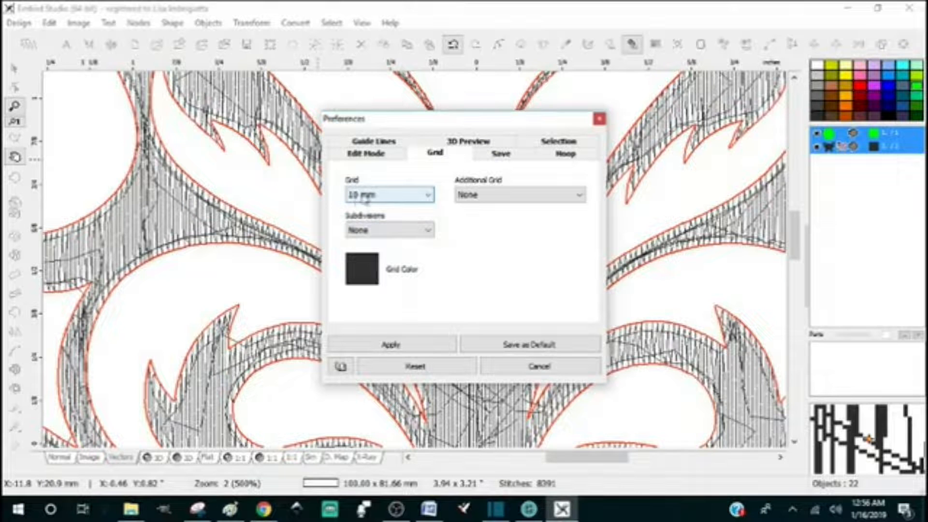
pyautogui.click(429, 198)
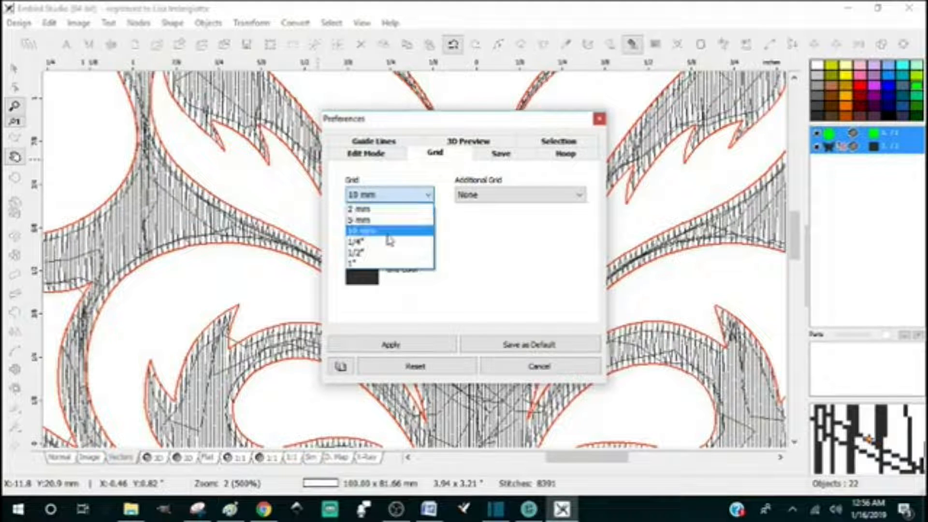
pyautogui.click(376, 231)
pyautogui.click(390, 344)
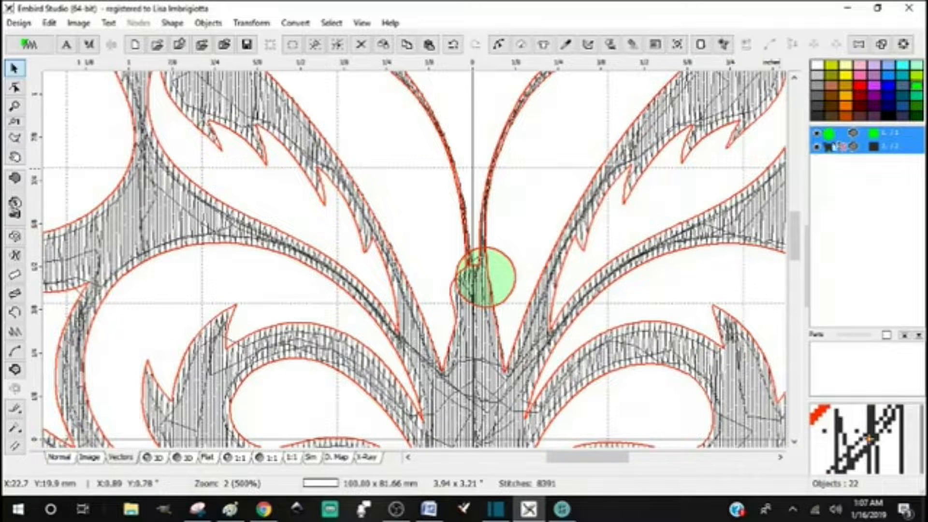
# - Move only the green circle slightly down and toward the vertical centre line, over the butterfly's head
pyautogui.click(845, 137)
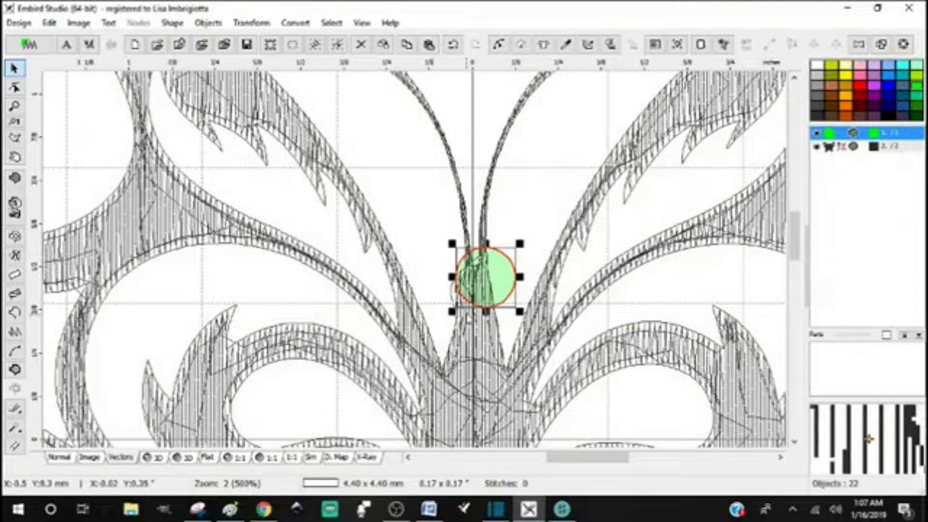
pyautogui.scroll(1, 466, 304)
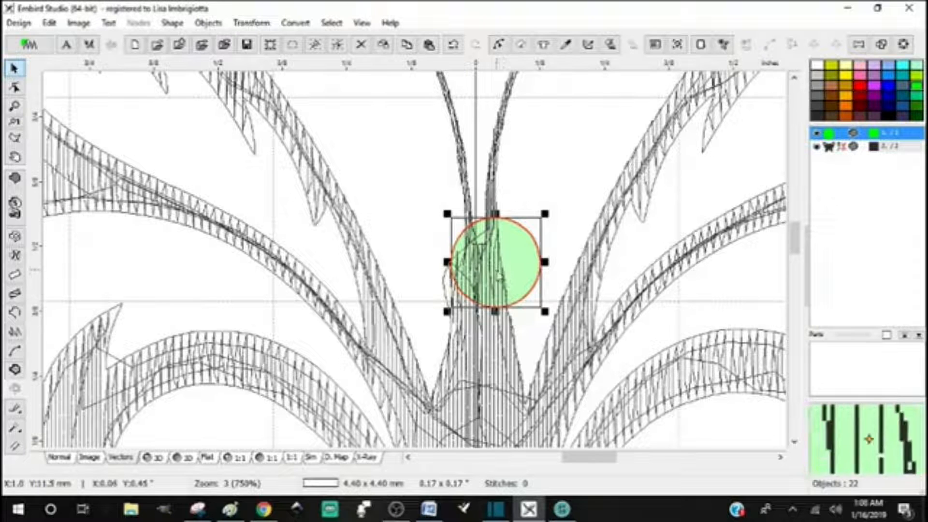
pyautogui.moveTo(497, 262); pyautogui.dragTo(489, 289)
pyautogui.scroll(3, 425, 298)
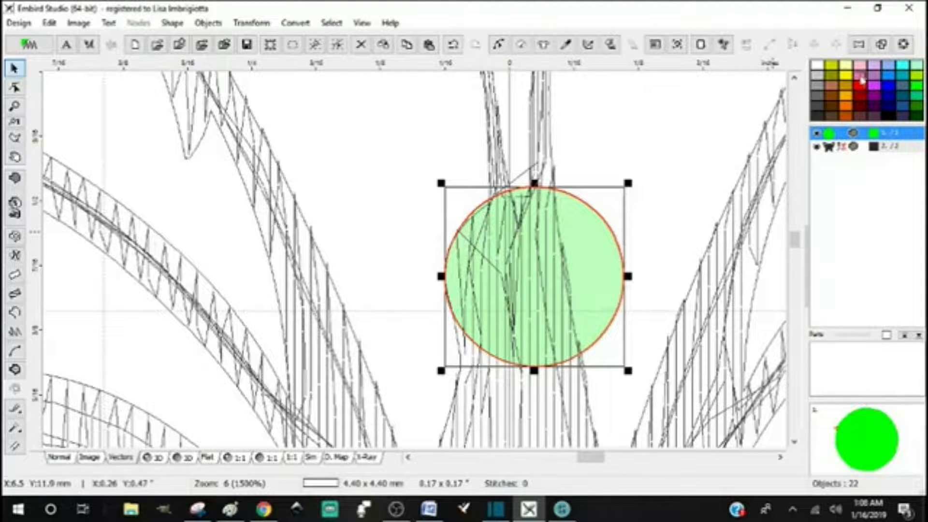
# - Recolour the butterfly pink and clear its generated stitches so it shows as a plain filled shape
pyautogui.click(850, 153)
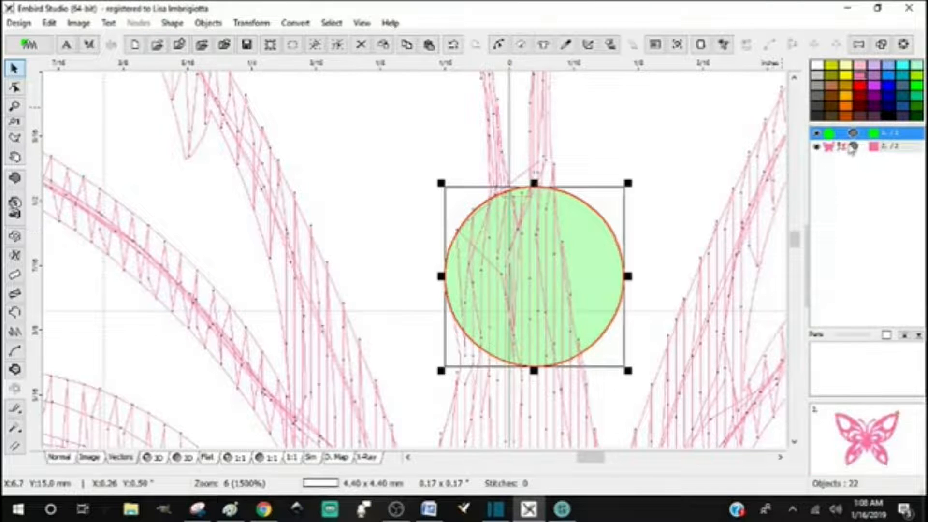
pyautogui.click(852, 149)
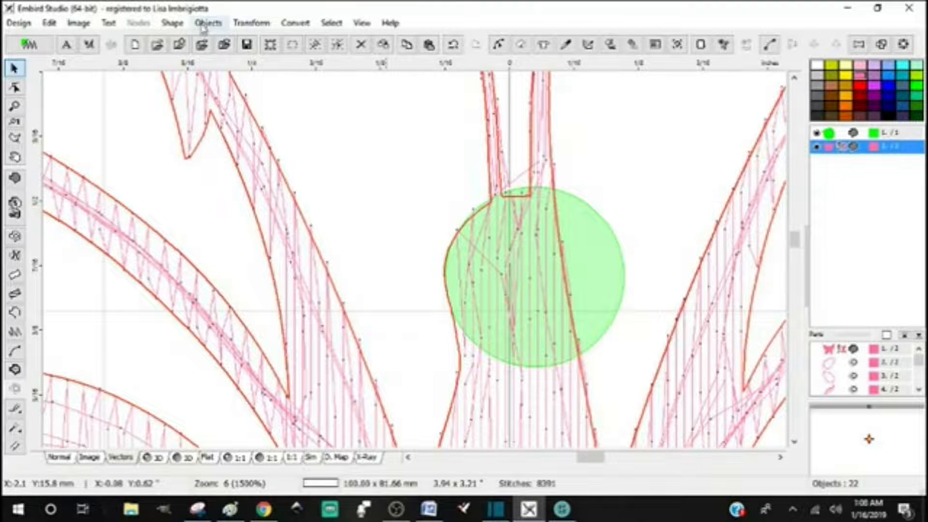
pyautogui.click(208, 23)
pyautogui.click(227, 217)
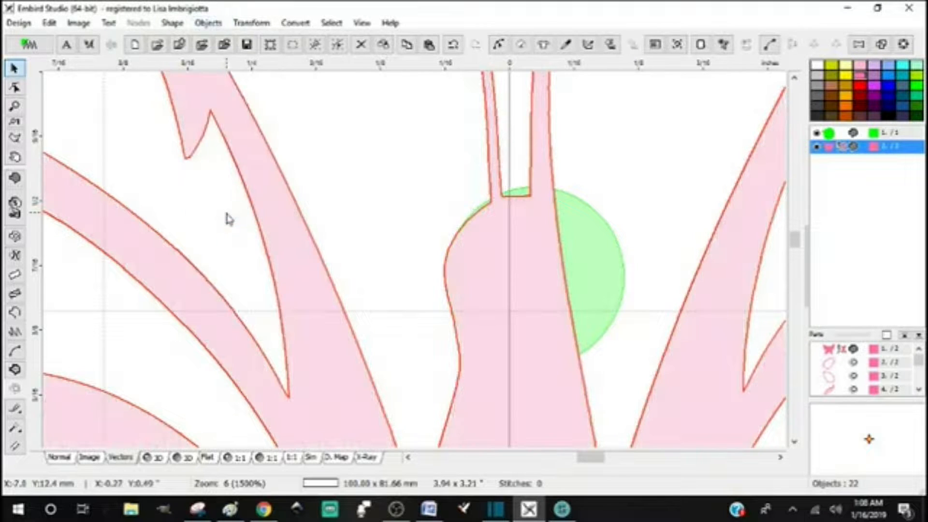
# - Nudge the green circle slightly up over the butterfly's head and scale it down proportionally to 4.18 x 4.18 mm
pyautogui.click(589, 261)
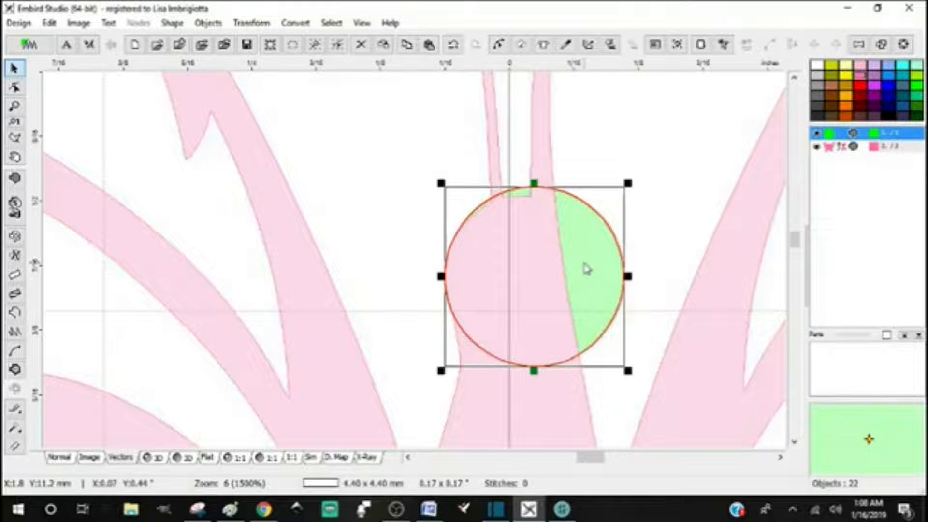
pyautogui.moveTo(584, 264); pyautogui.dragTo(582, 262)
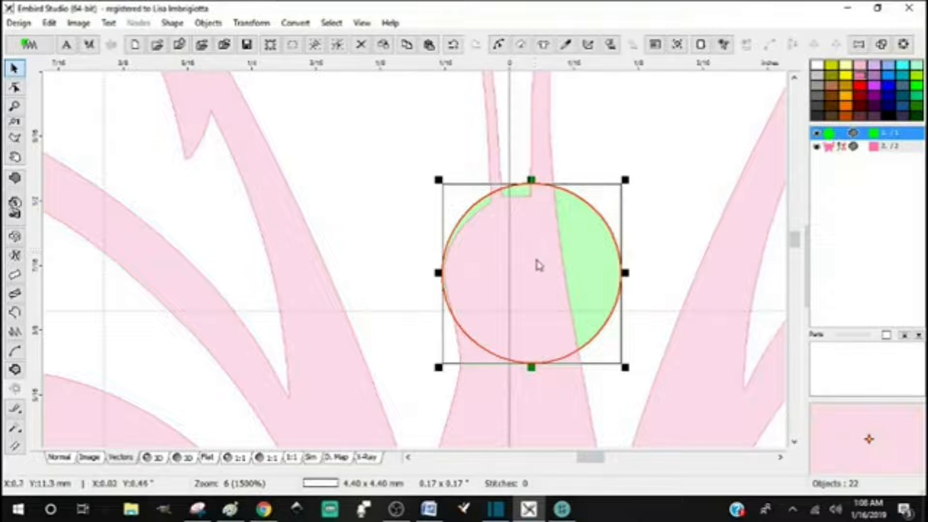
pyautogui.moveTo(512, 274); pyautogui.dragTo(514, 276)
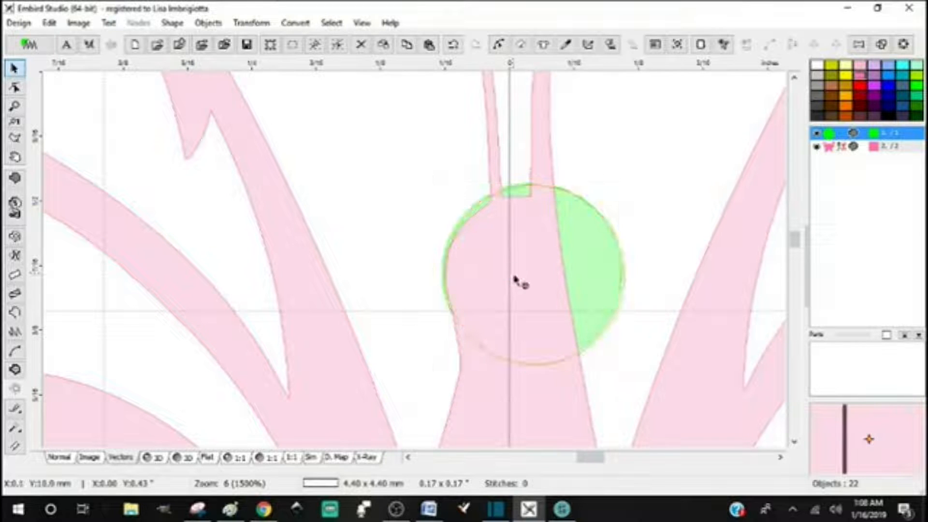
pyautogui.click(514, 277)
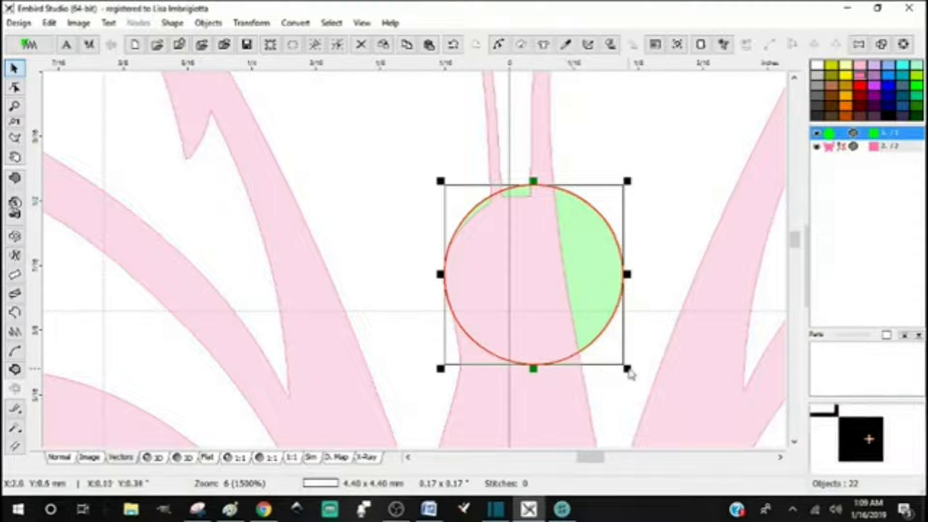
pyautogui.moveTo(630, 376); pyautogui.dragTo(613, 361)
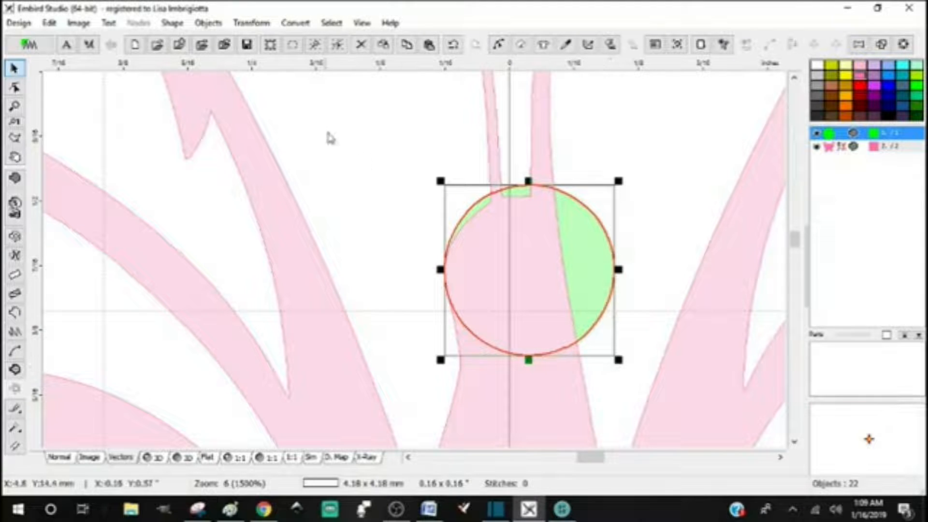
# - Center the green circle horizontally and place it after the butterfly in the object order
pyautogui.click(251, 22)
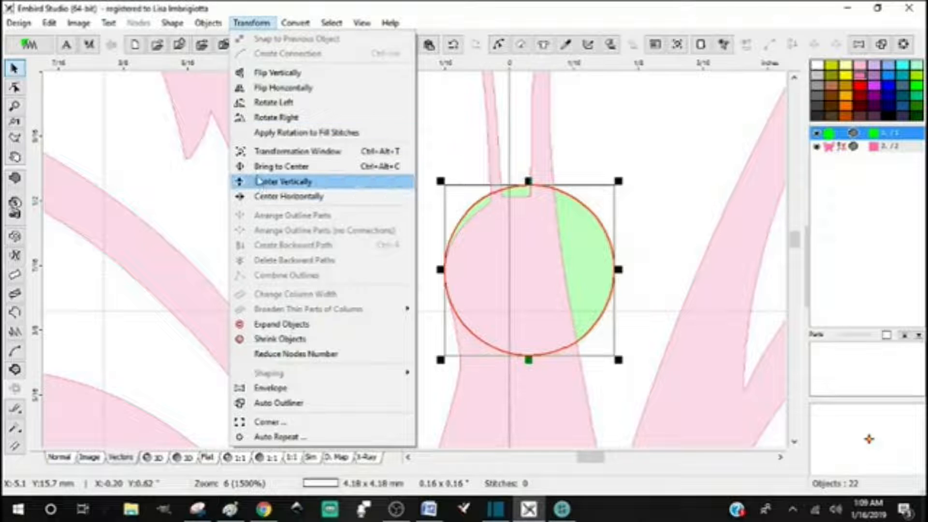
pyautogui.click(271, 196)
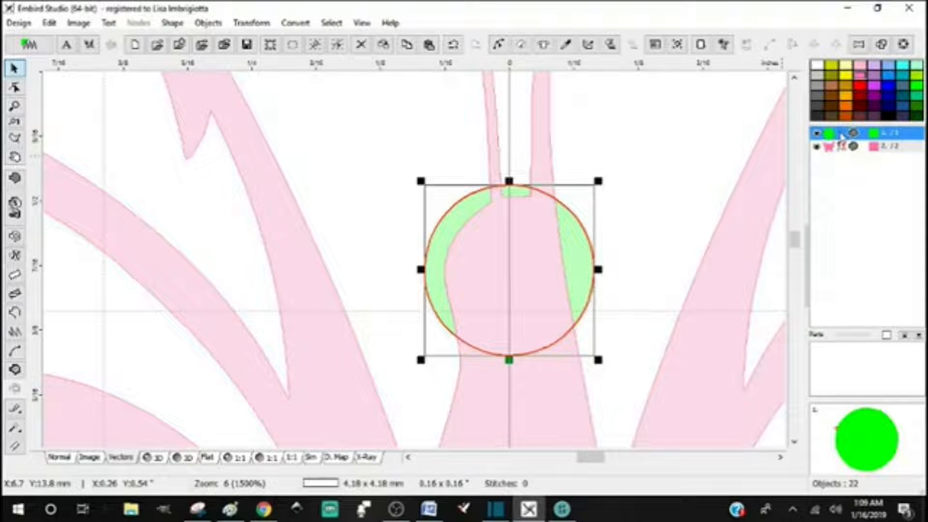
pyautogui.rightClick(841, 150)
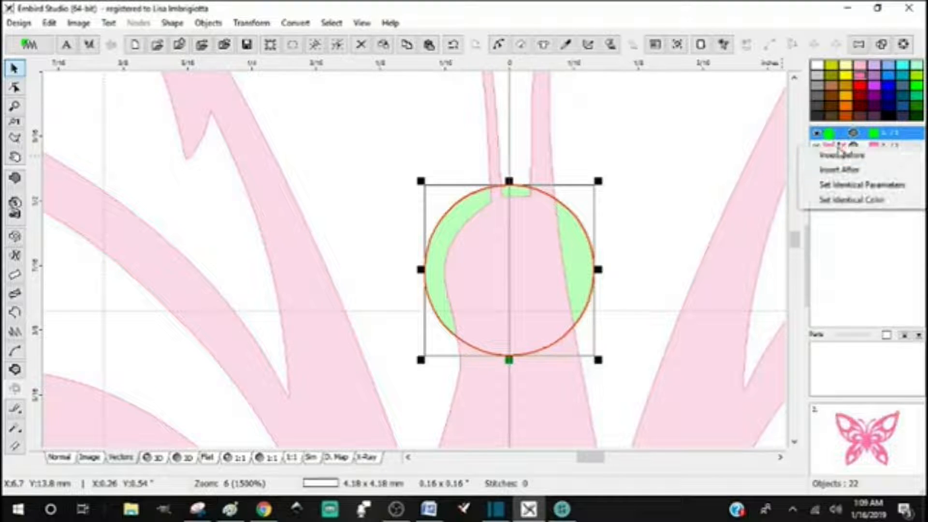
pyautogui.click(847, 175)
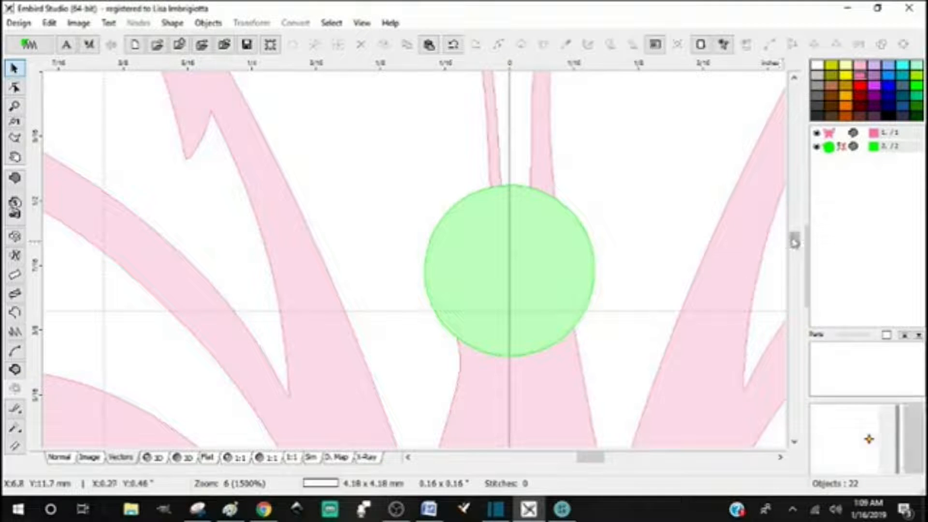
# - Add a horizontal guide line near the tips of the two V-shaped notches beside the butterfly's body
pyautogui.scroll(-2, 795, 251)
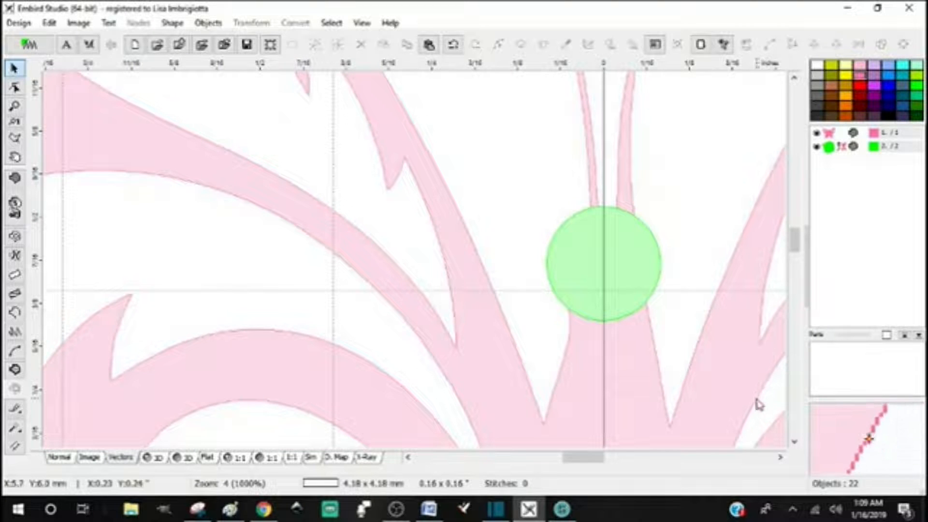
pyautogui.moveTo(584, 461); pyautogui.dragTo(589, 462)
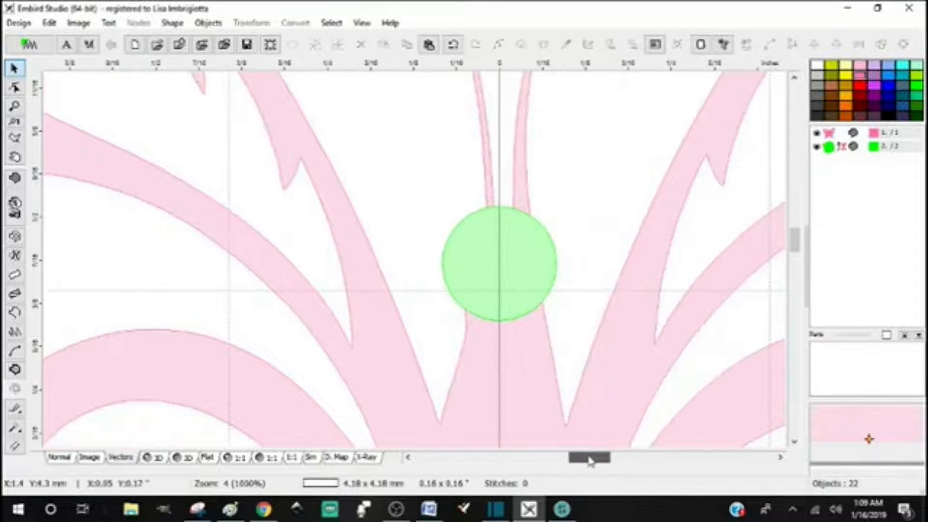
pyautogui.moveTo(795, 245); pyautogui.dragTo(796, 250)
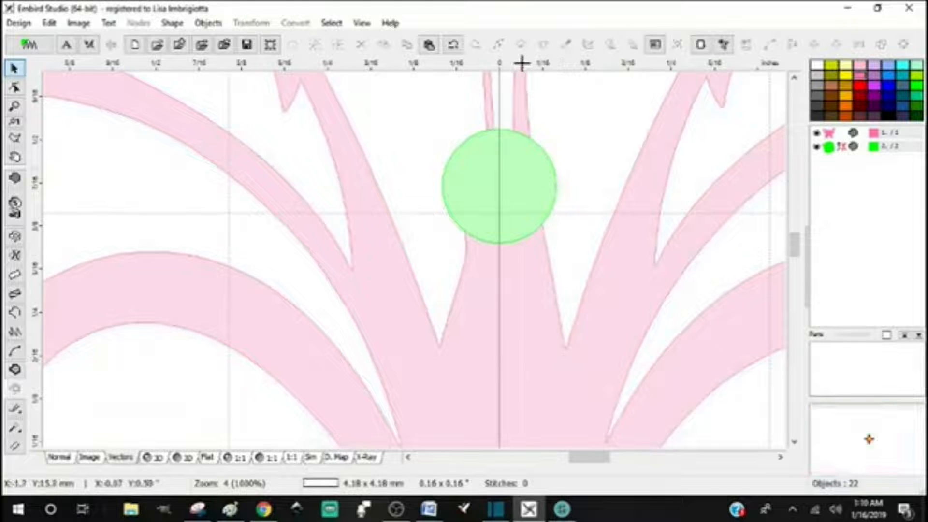
pyautogui.moveTo(520, 63); pyautogui.dragTo(549, 354)
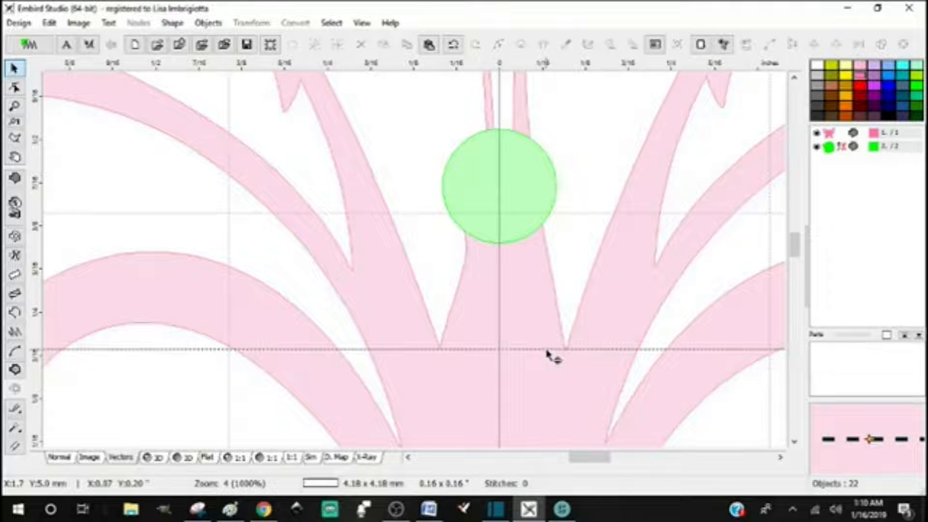
pyautogui.moveTo(547, 350); pyautogui.dragTo(545, 348)
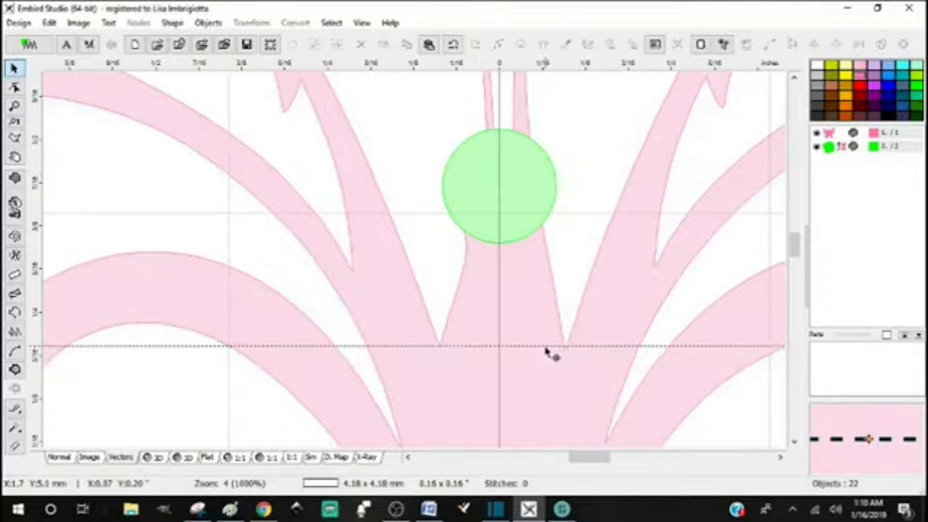
# - Lower the horizontal guide line to the tip of the left V notch and compare it with the right notch
pyautogui.scroll(1, 471, 337)
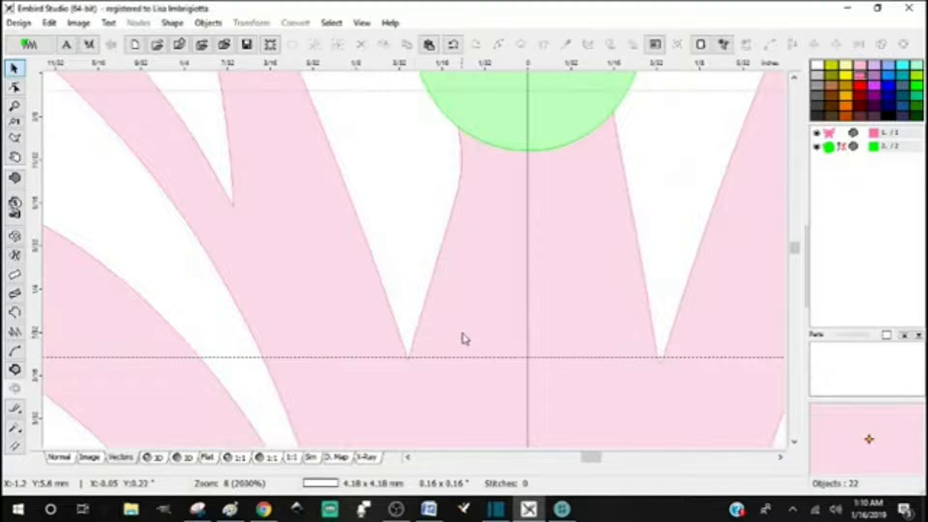
pyautogui.scroll(2, 437, 362)
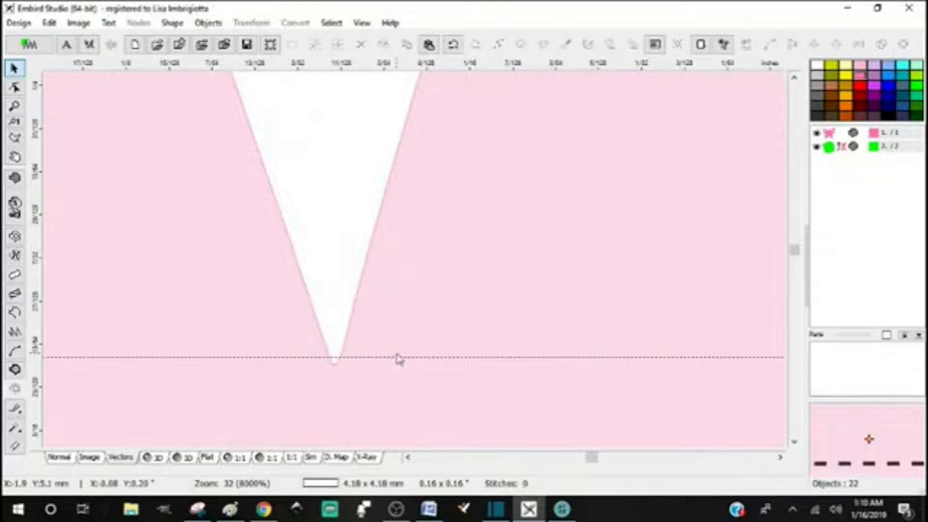
pyautogui.click(397, 366)
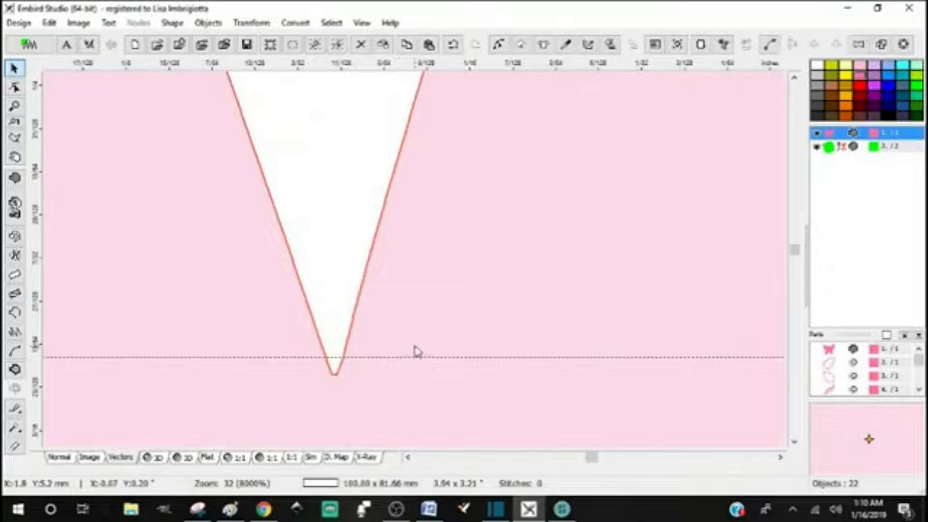
pyautogui.click(415, 347)
pyautogui.moveTo(409, 357); pyautogui.dragTo(410, 364)
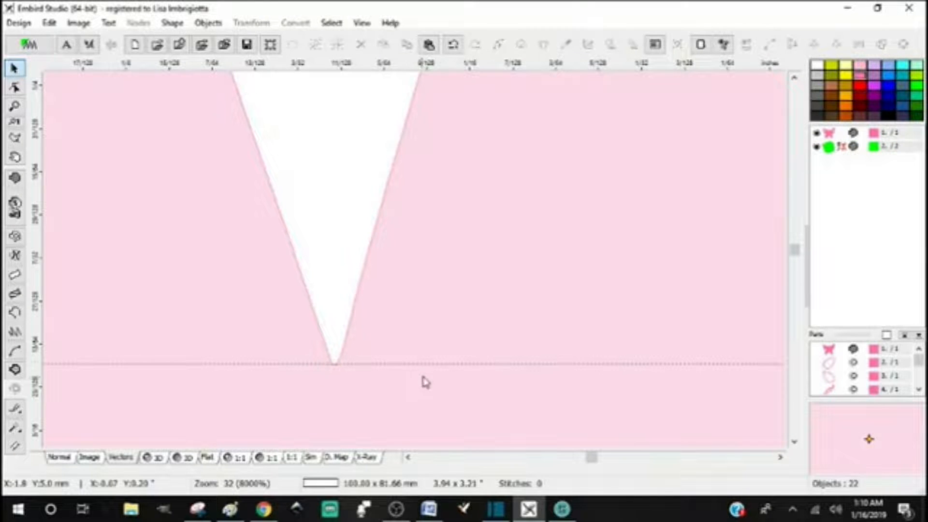
pyautogui.scroll(-3, 456, 346)
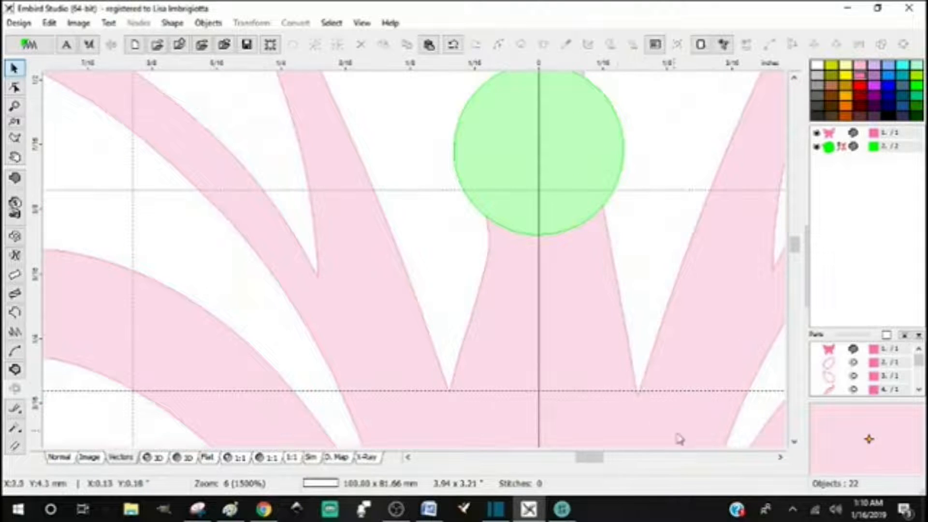
pyautogui.scroll(3, 648, 400)
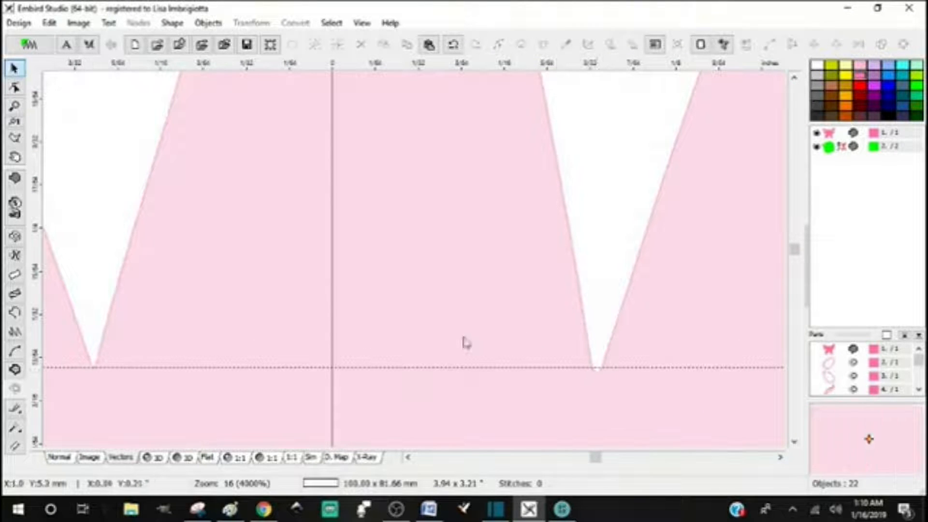
pyautogui.scroll(-2, 670, 375)
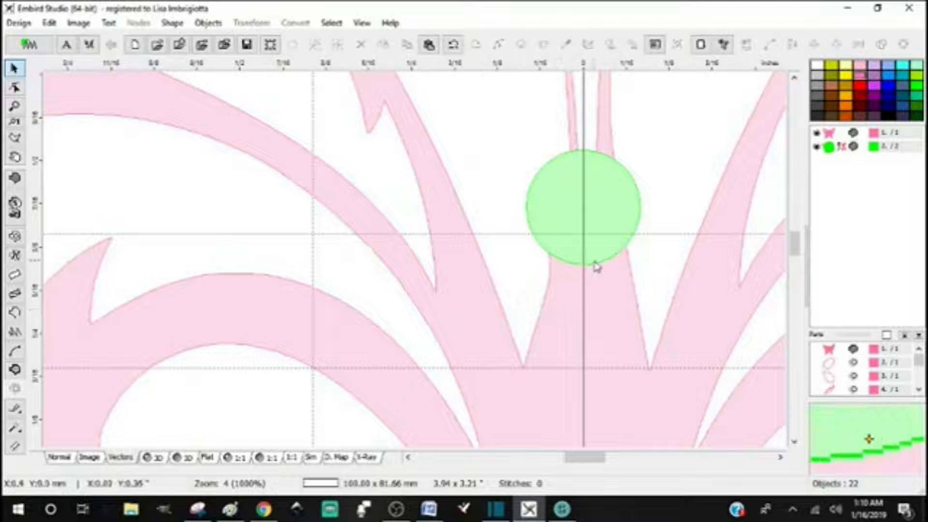
# - Start a new outline object with snapping on and set its first node on the left edge of the green circle
pyautogui.moveTo(595, 460); pyautogui.dragTo(600, 463)
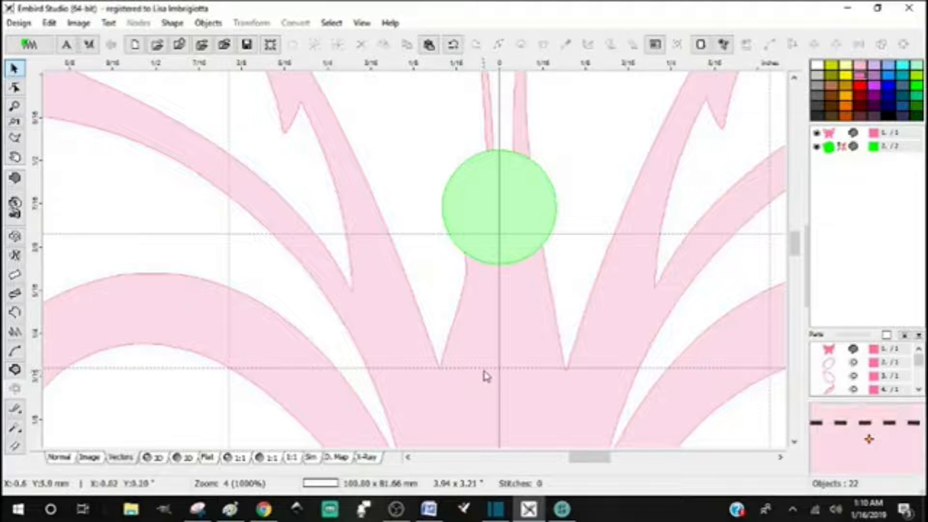
pyautogui.click(15, 313)
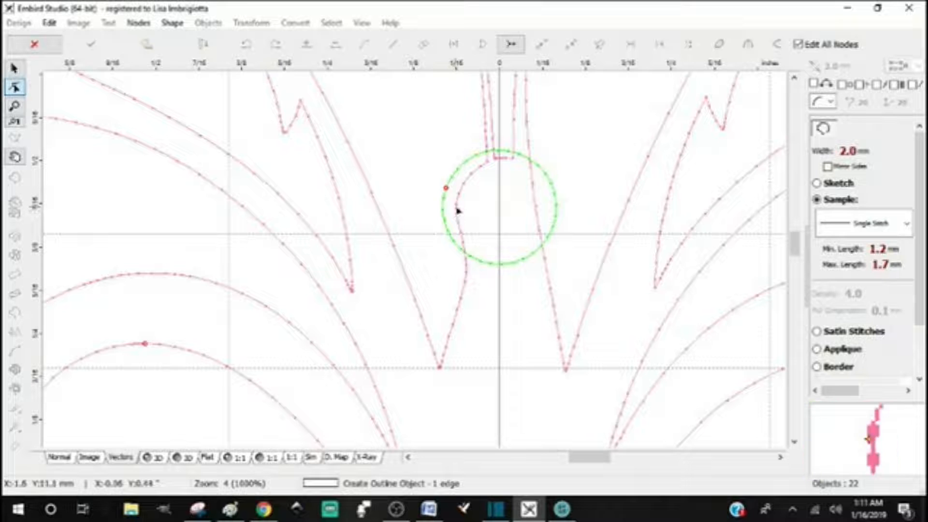
pyautogui.scroll(2, 445, 217)
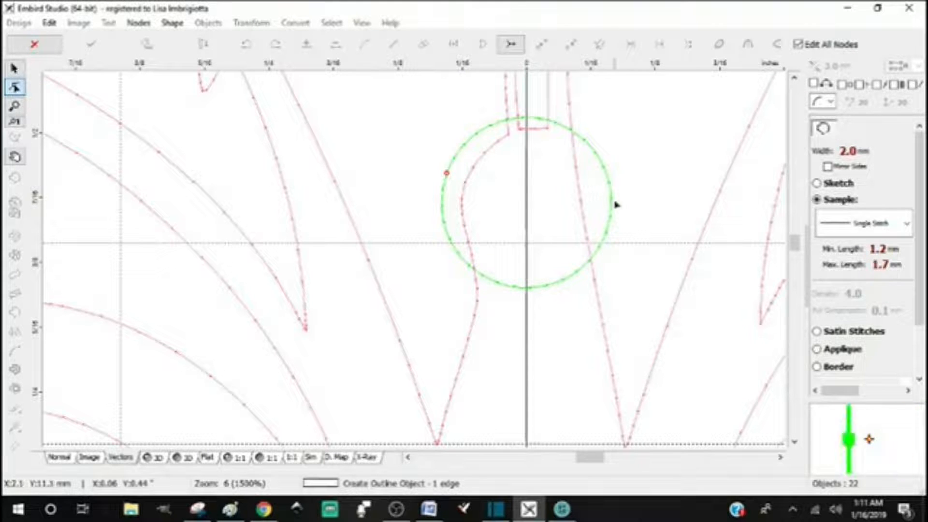
pyautogui.click(435, 208)
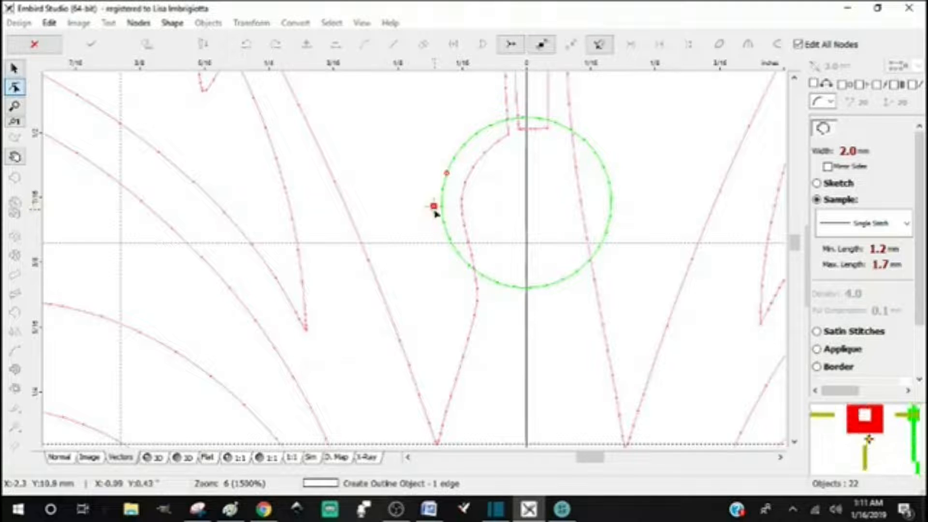
pyautogui.click(878, 86)
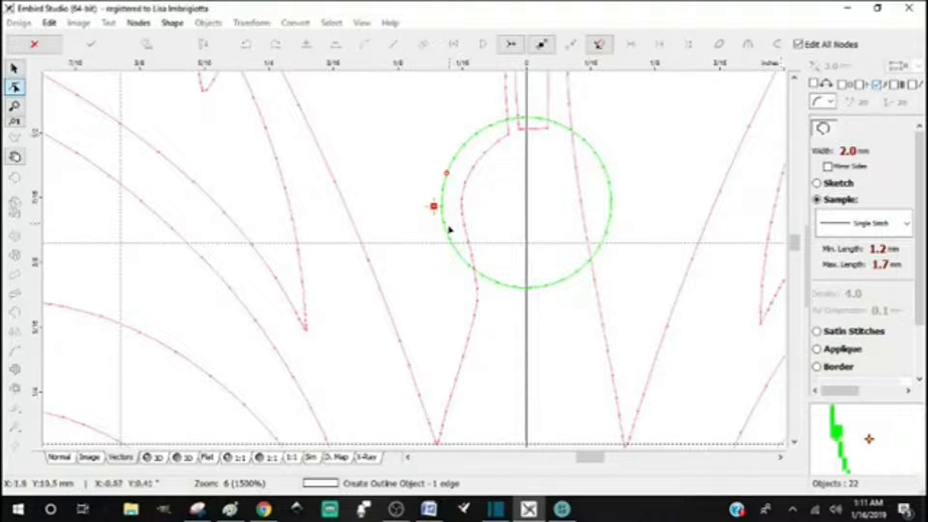
pyautogui.scroll(2, 435, 213)
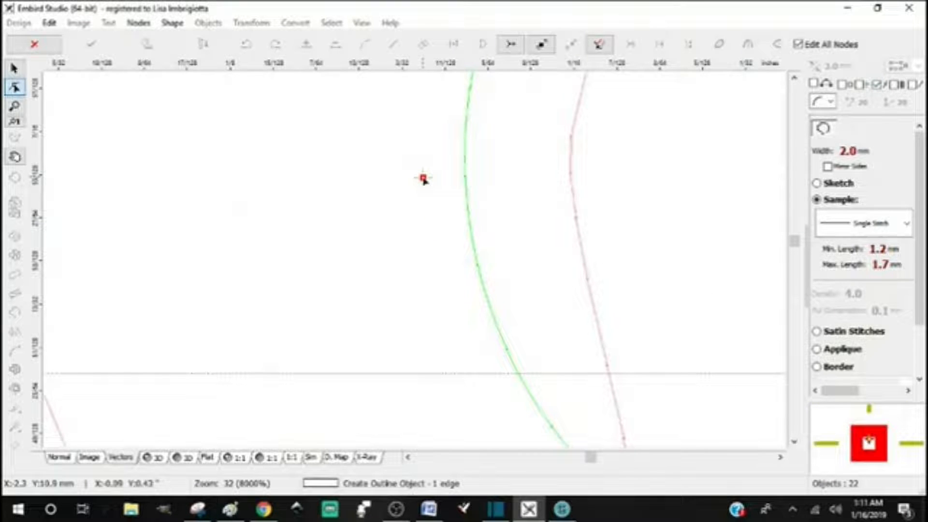
pyautogui.moveTo(425, 181); pyautogui.dragTo(462, 180)
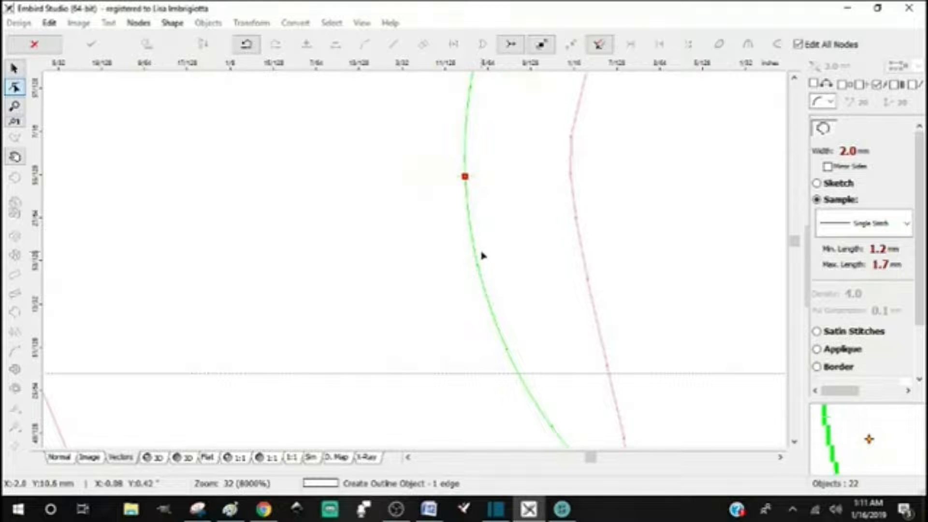
# - Shift the horizontal guide line down slightly so it meets the flat bottom of the left V notch
pyautogui.scroll(-2, 481, 258)
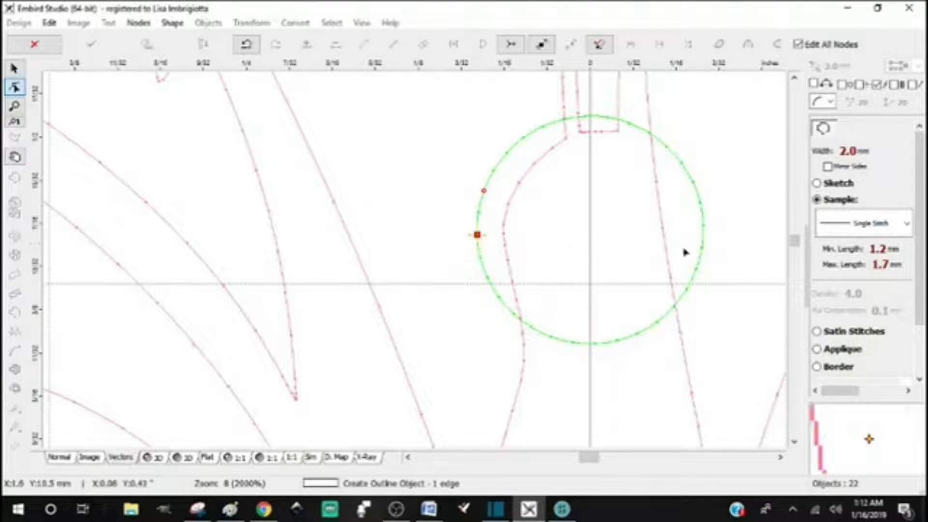
pyautogui.scroll(-3, 795, 244)
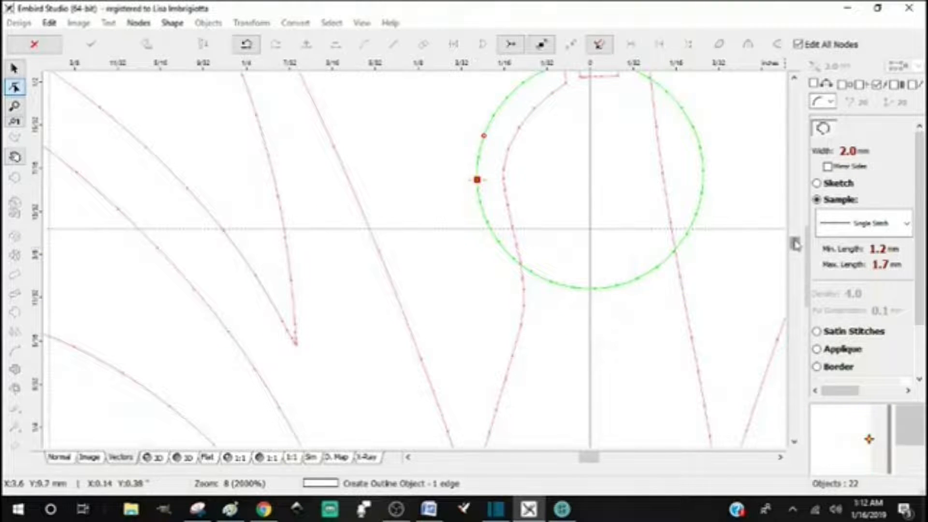
pyautogui.scroll(-4, 795, 245)
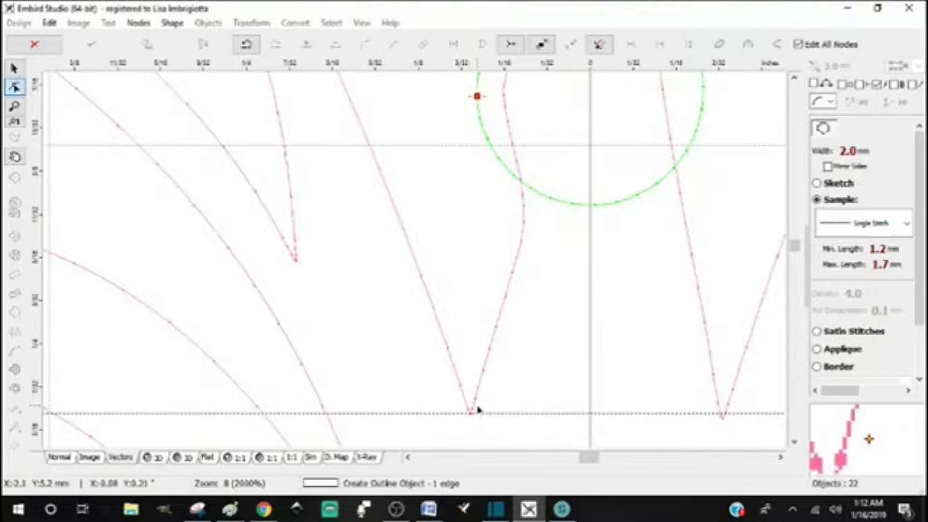
pyautogui.scroll(4, 474, 424)
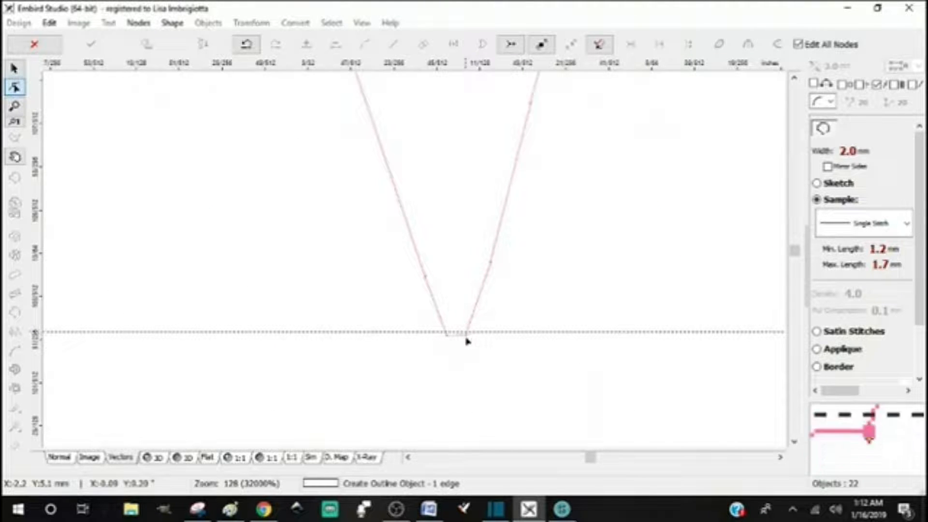
pyautogui.moveTo(466, 336); pyautogui.dragTo(466, 338)
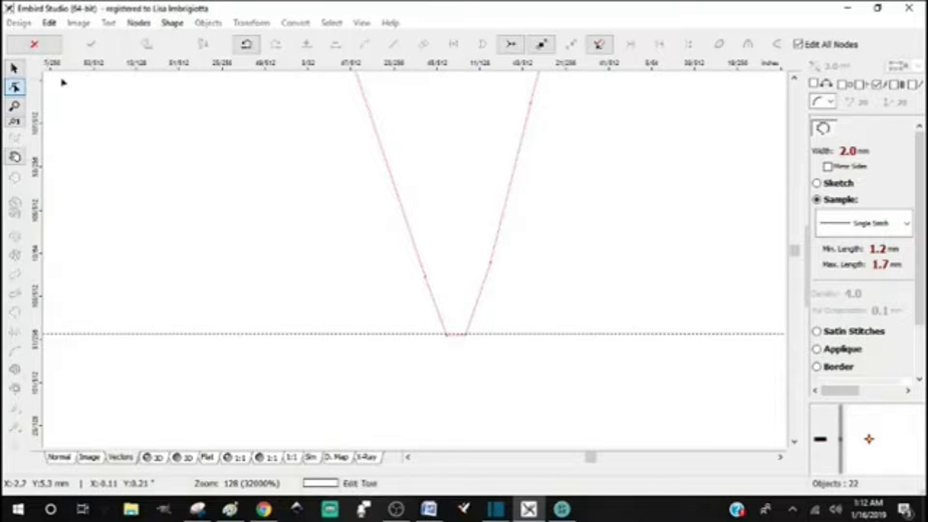
# - Add the outline's second node at the tip of the left V notch, on the horizontal guide line
pyautogui.click(51, 23)
pyautogui.click(104, 204)
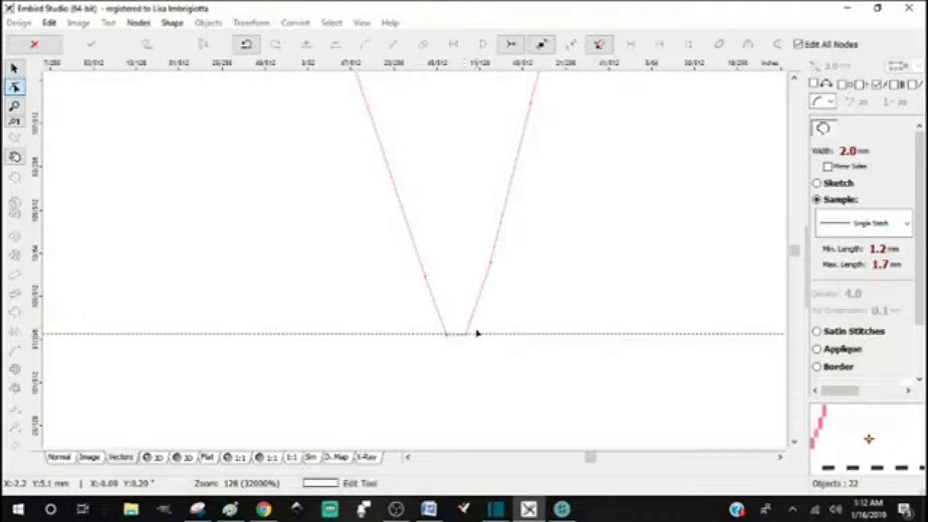
pyautogui.click(462, 331)
pyautogui.moveTo(462, 330); pyautogui.dragTo(466, 337)
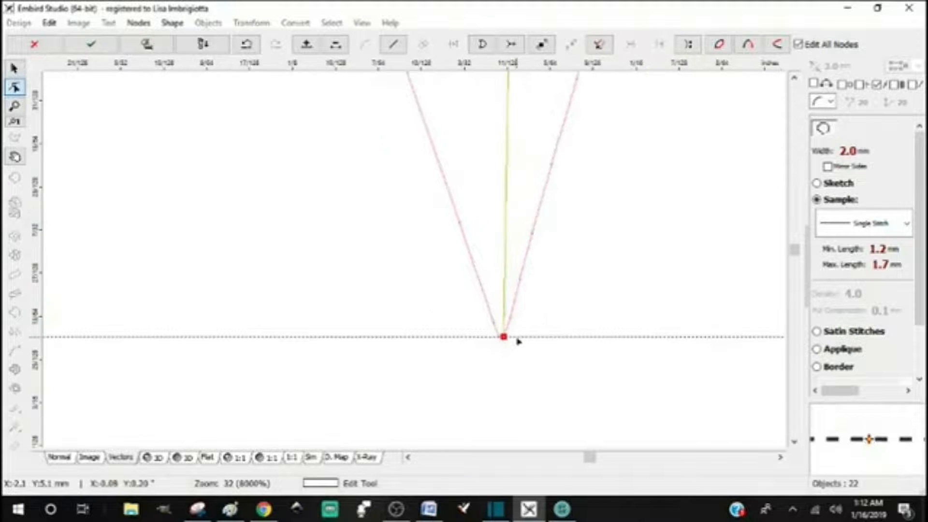
# - Turn on snapping to object edges and insert two nodes in the outline between the green circle and the left V notch
pyautogui.scroll(-3, 516, 341)
pyautogui.scroll(-2, 511, 337)
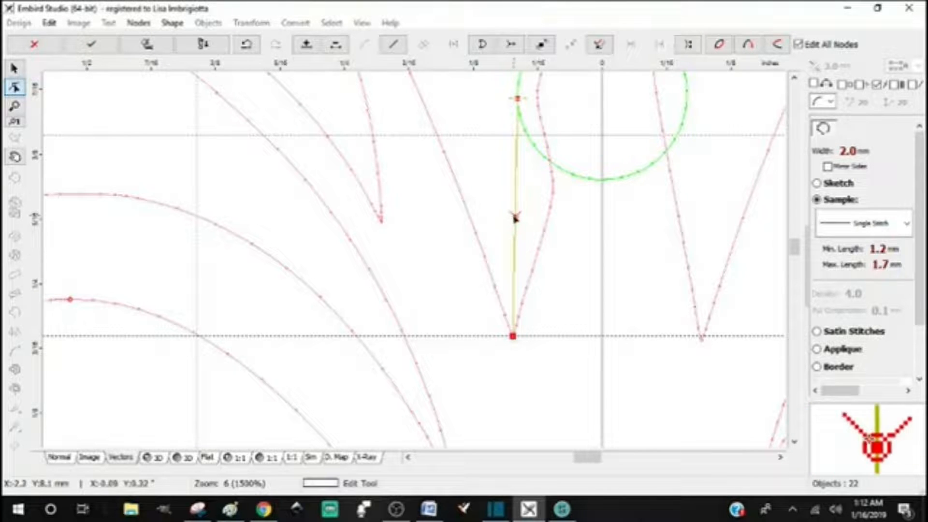
pyautogui.click(914, 86)
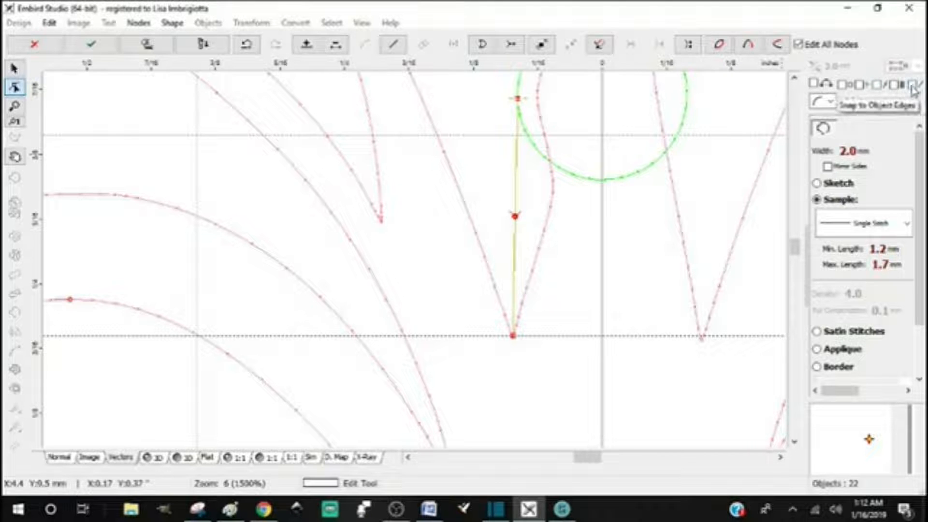
pyautogui.rightClick(516, 219)
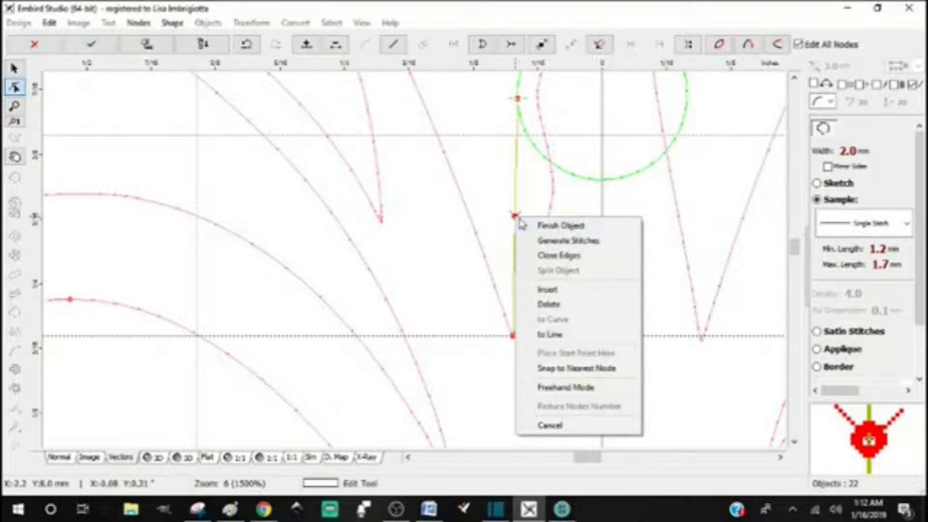
pyautogui.click(551, 291)
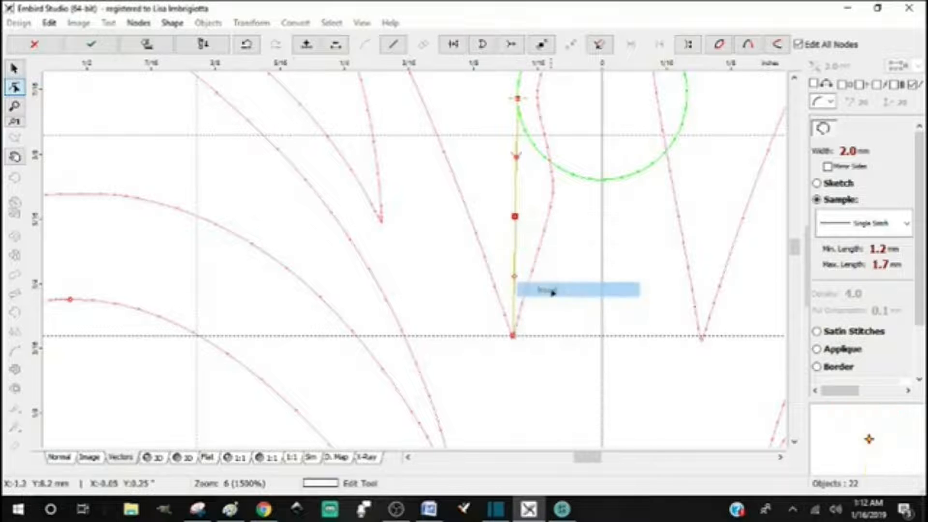
pyautogui.rightClick(516, 218)
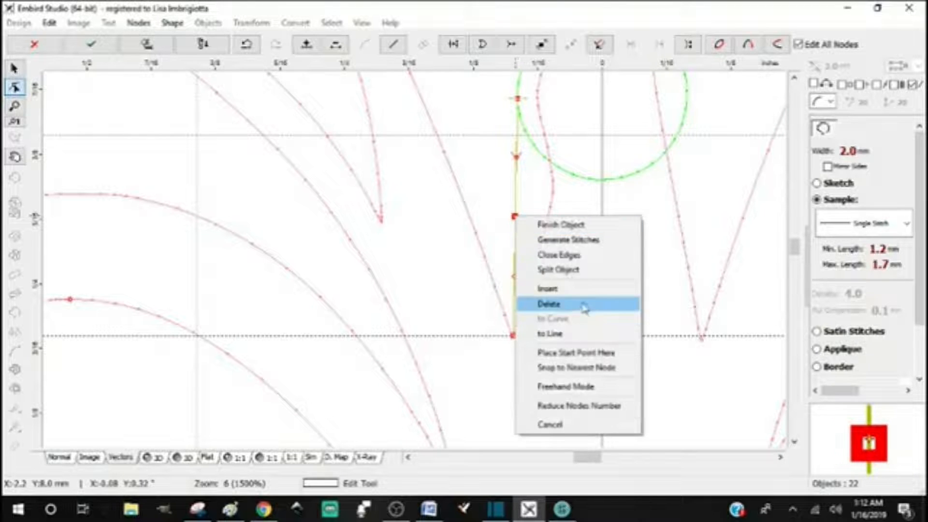
pyautogui.click(558, 290)
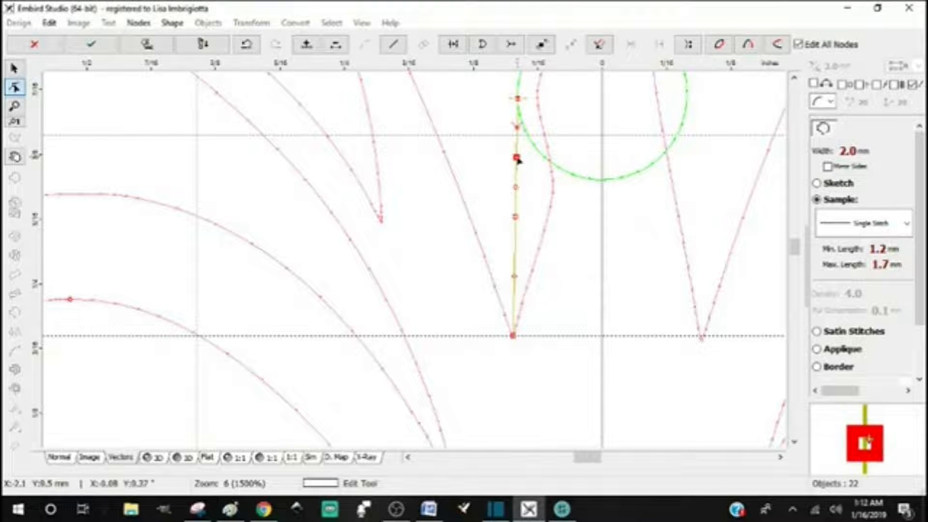
# - Move the upper inserted node to the point where the green circle crosses the body's left edge
pyautogui.scroll(1, 527, 163)
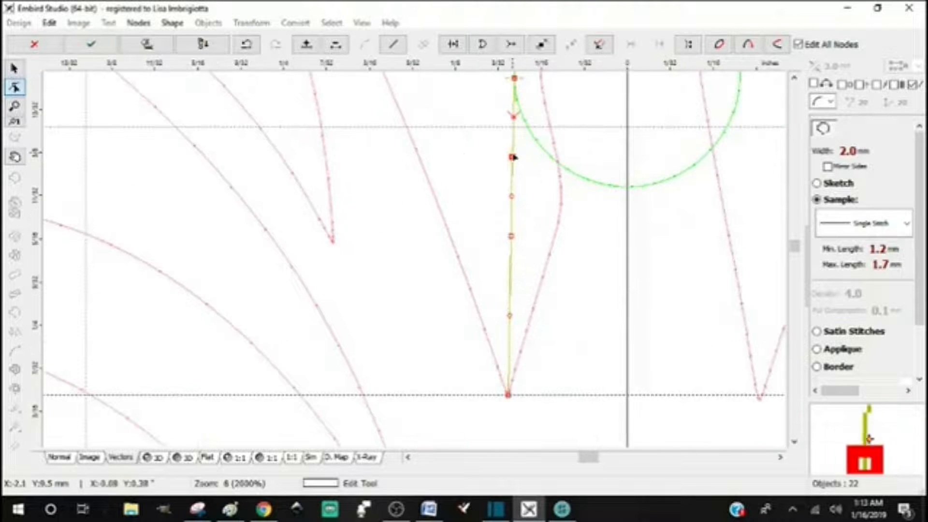
pyautogui.moveTo(520, 158); pyautogui.dragTo(559, 171)
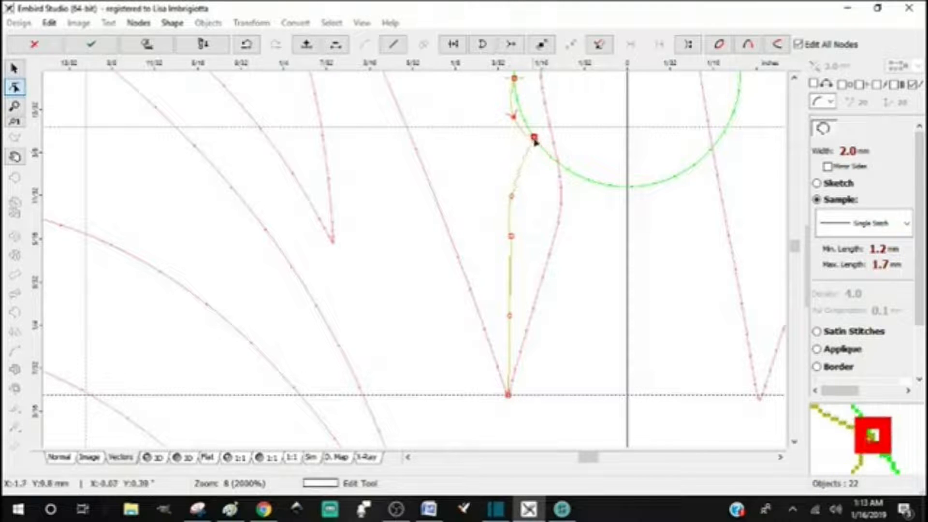
pyautogui.moveTo(552, 161)
pyautogui.mouseDown()
pyautogui.moveTo(526, 129)
pyautogui.moveTo(548, 157)
pyautogui.mouseUp()
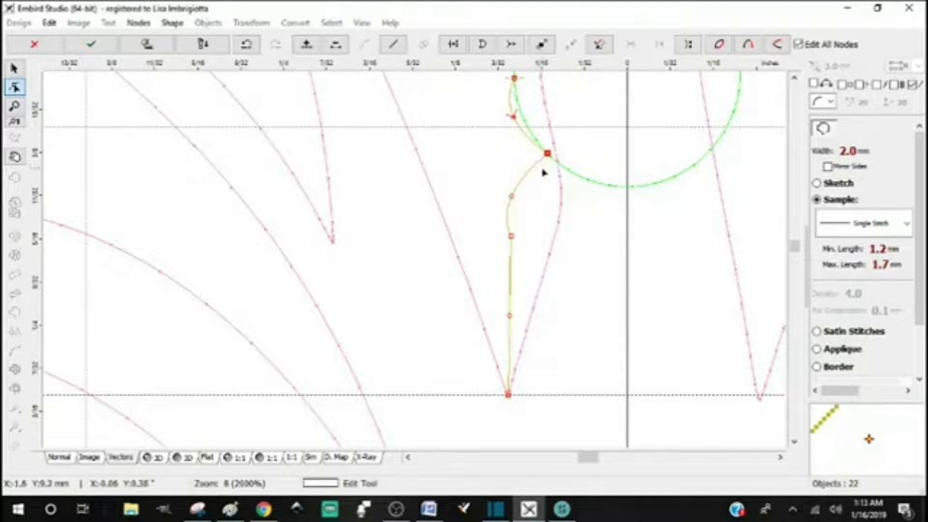
pyautogui.scroll(2, 544, 173)
pyautogui.moveTo(540, 160); pyautogui.dragTo(581, 194)
pyautogui.scroll(2, 576, 207)
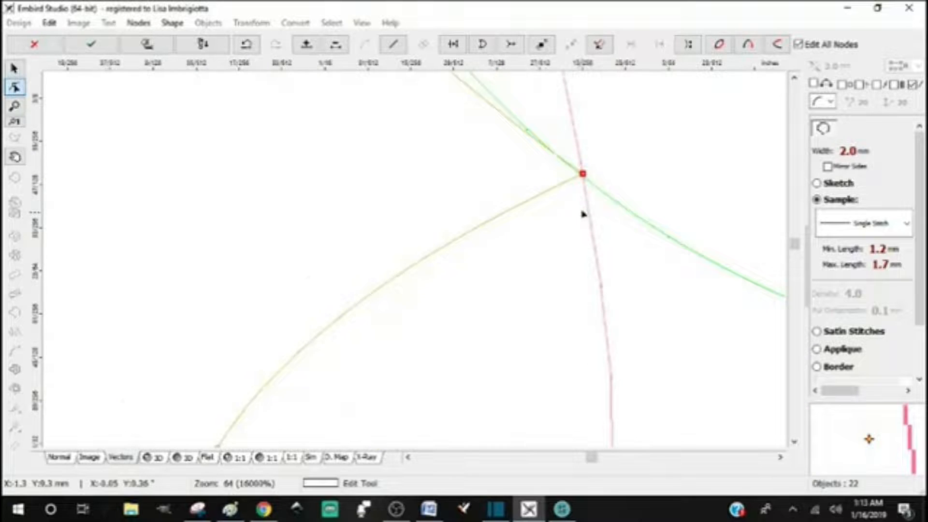
pyautogui.moveTo(583, 137)
pyautogui.mouseDown()
pyautogui.moveTo(581, 146)
pyautogui.moveTo(574, 140)
pyautogui.moveTo(581, 145)
pyautogui.mouseUp()
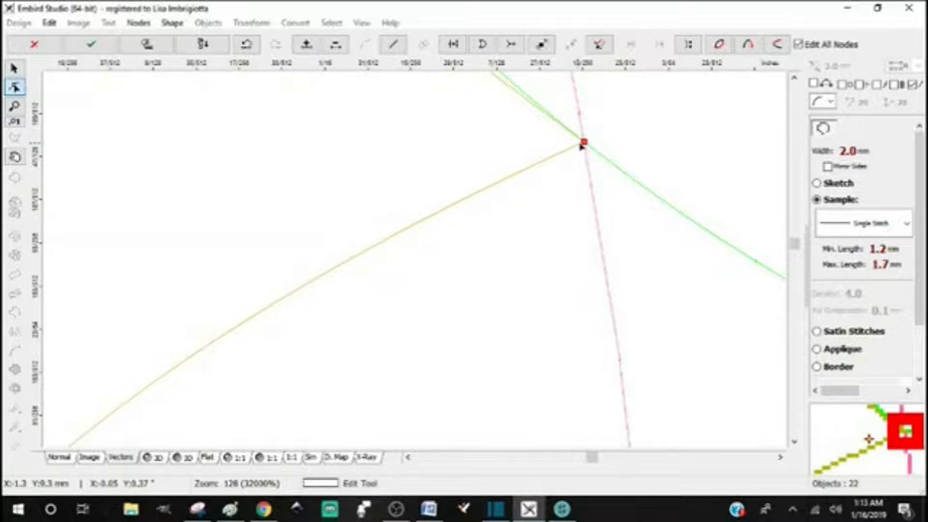
pyautogui.scroll(-3, 577, 181)
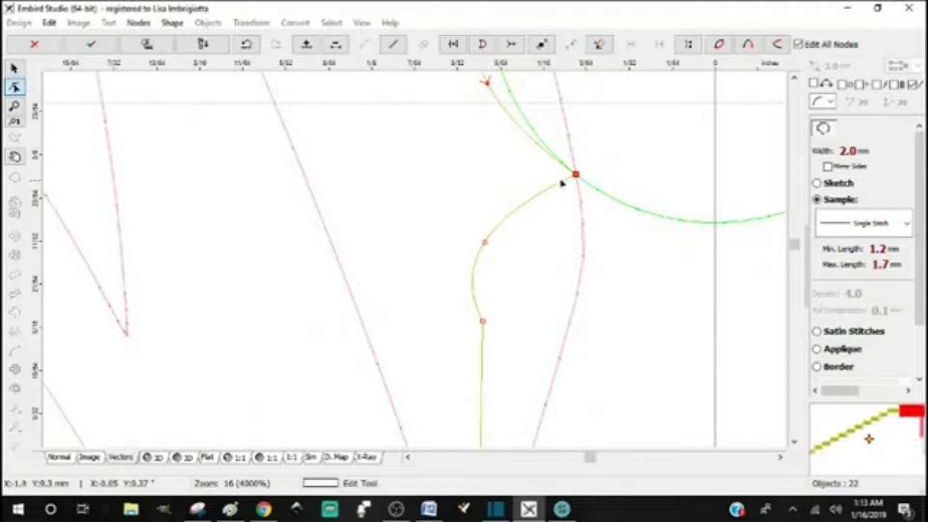
# - Insert another node in the outline's upper segment and fit the segment to the green circle's lower-left edge
pyautogui.moveTo(794, 244); pyautogui.dragTo(794, 241)
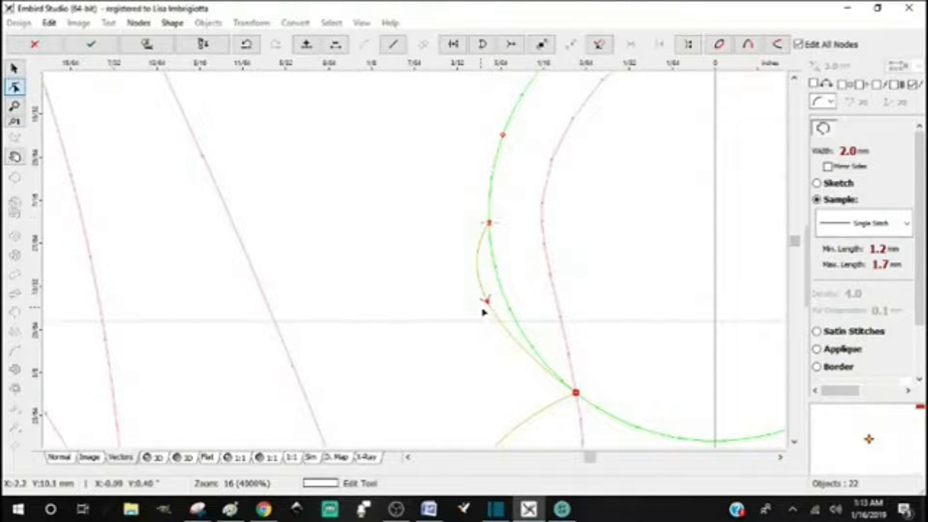
pyautogui.moveTo(486, 302)
pyautogui.mouseDown()
pyautogui.moveTo(506, 302)
pyautogui.moveTo(518, 325)
pyautogui.moveTo(502, 310)
pyautogui.mouseUp()
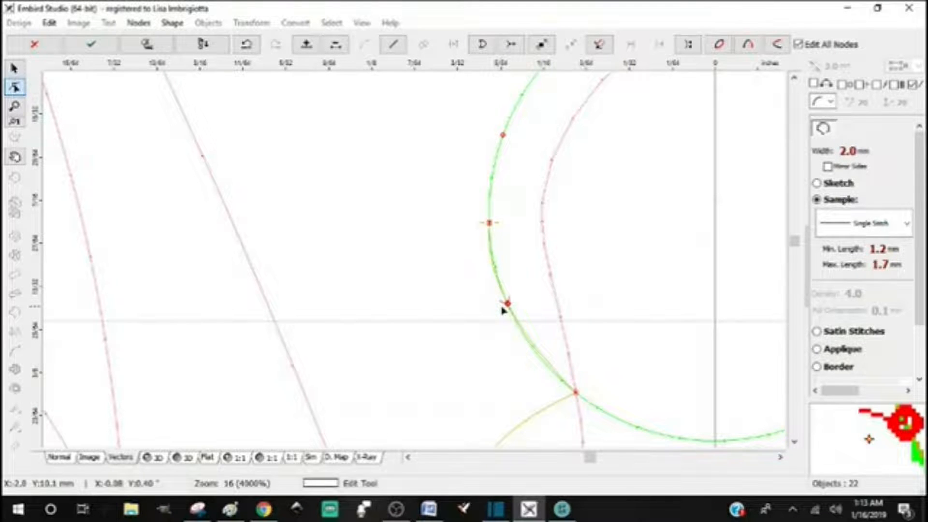
pyautogui.rightClick(506, 305)
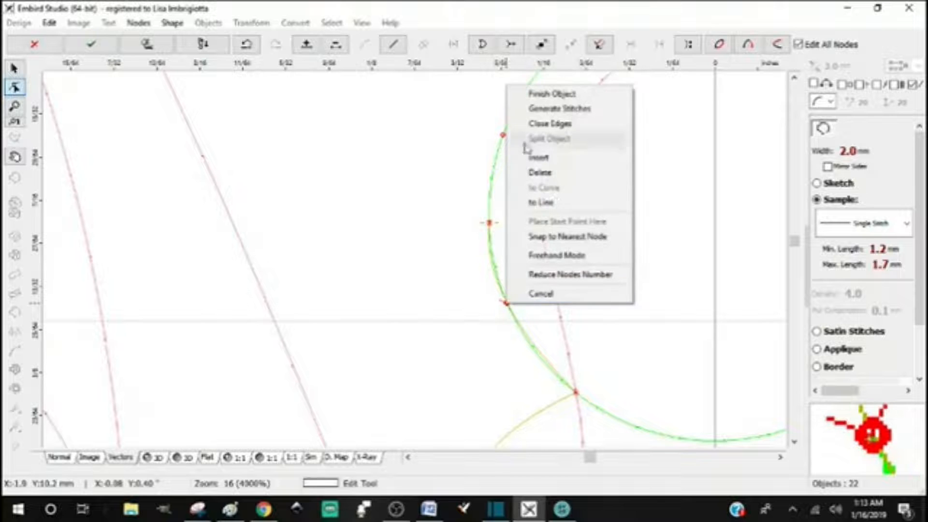
pyautogui.click(543, 158)
pyautogui.click(536, 351)
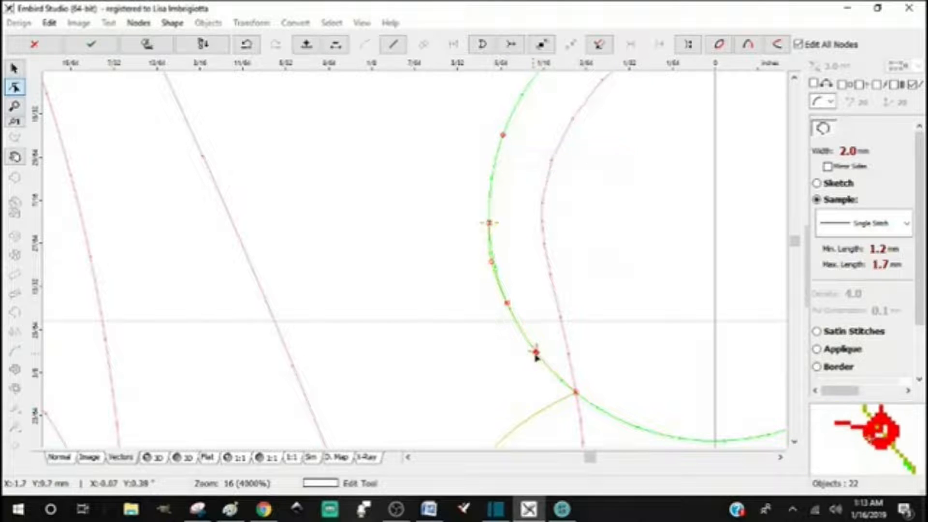
pyautogui.moveTo(507, 302); pyautogui.dragTo(511, 312)
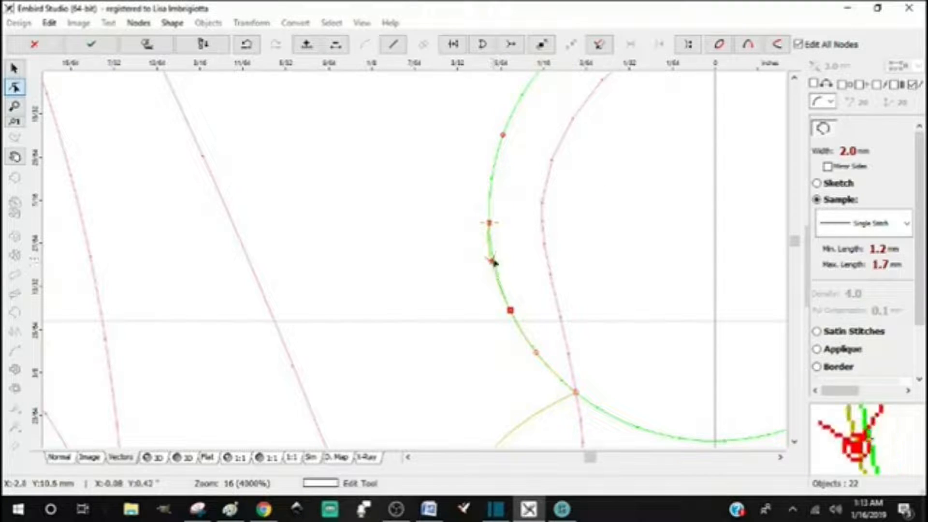
pyautogui.moveTo(494, 262); pyautogui.dragTo(502, 271)
# - Fit the outline's lower nodes to the body's left edge down to the V notch and finish the object
pyautogui.scroll(-2, 629, 317)
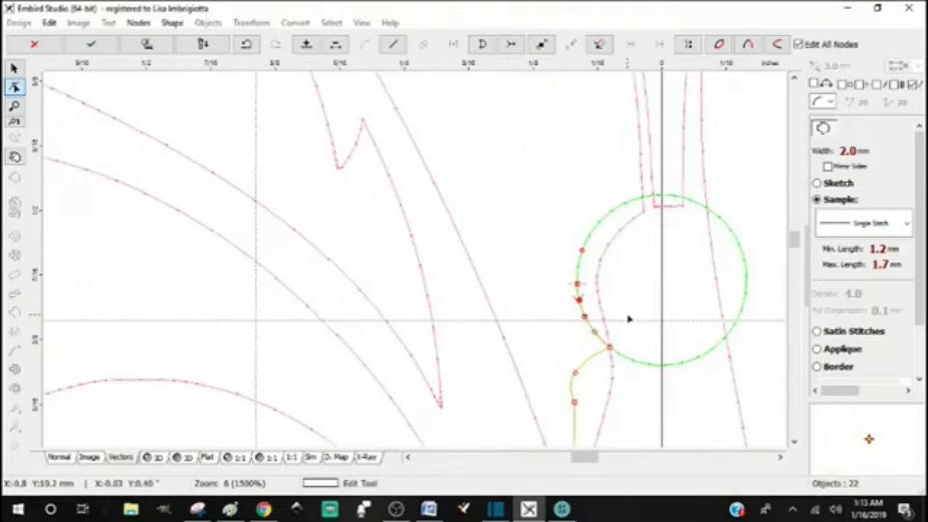
pyautogui.moveTo(799, 244); pyautogui.dragTo(771, 249)
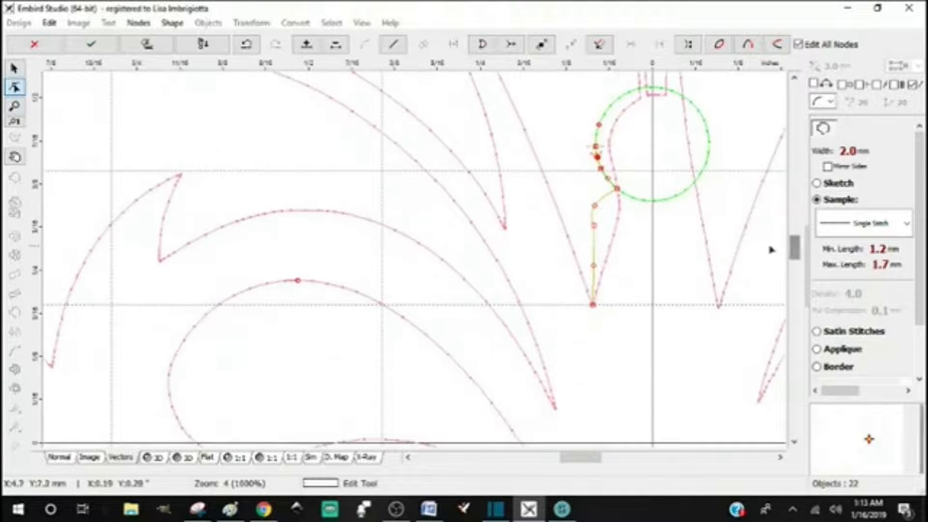
pyautogui.scroll(1, 645, 203)
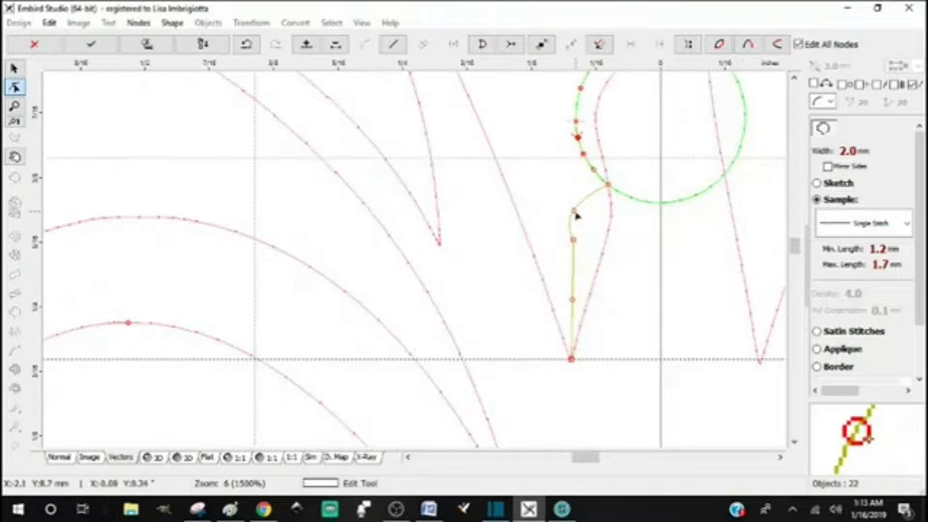
pyautogui.moveTo(578, 247); pyautogui.dragTo(602, 260)
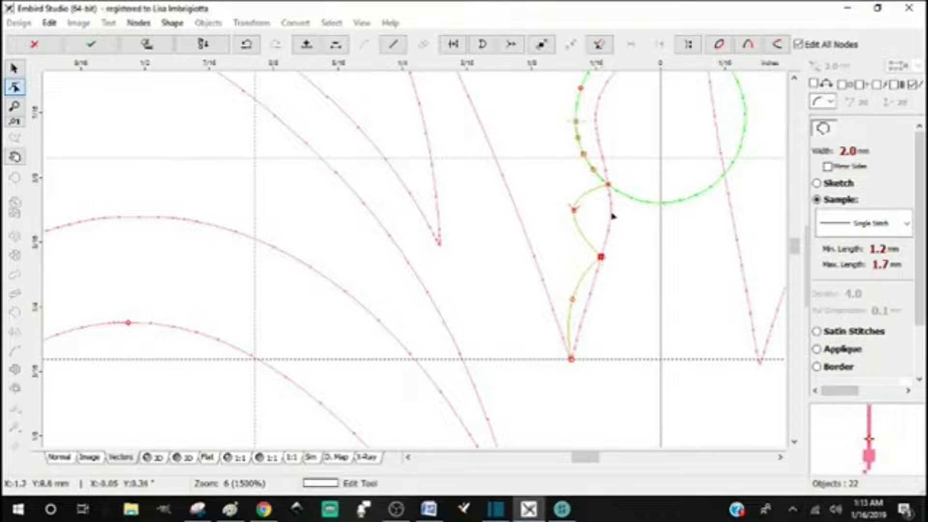
pyautogui.moveTo(574, 210); pyautogui.dragTo(612, 225)
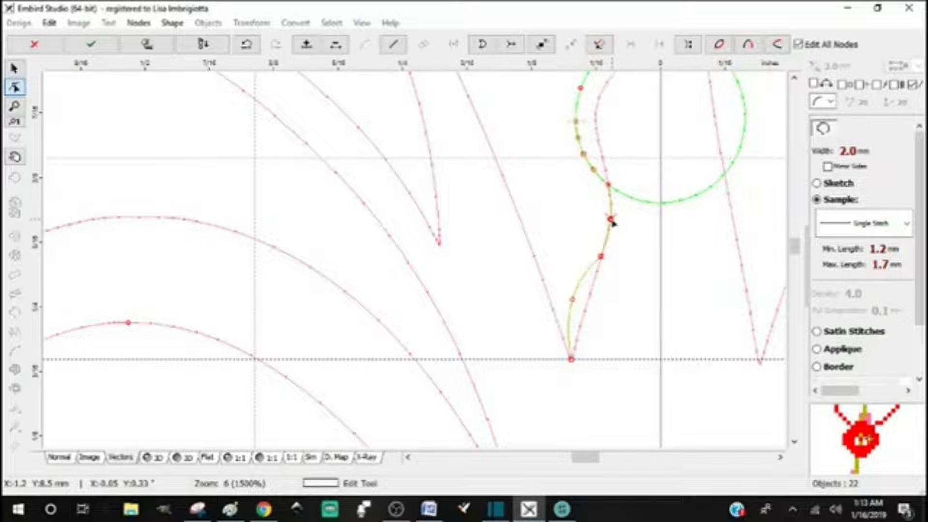
pyautogui.click(573, 301)
pyautogui.moveTo(574, 301); pyautogui.dragTo(587, 308)
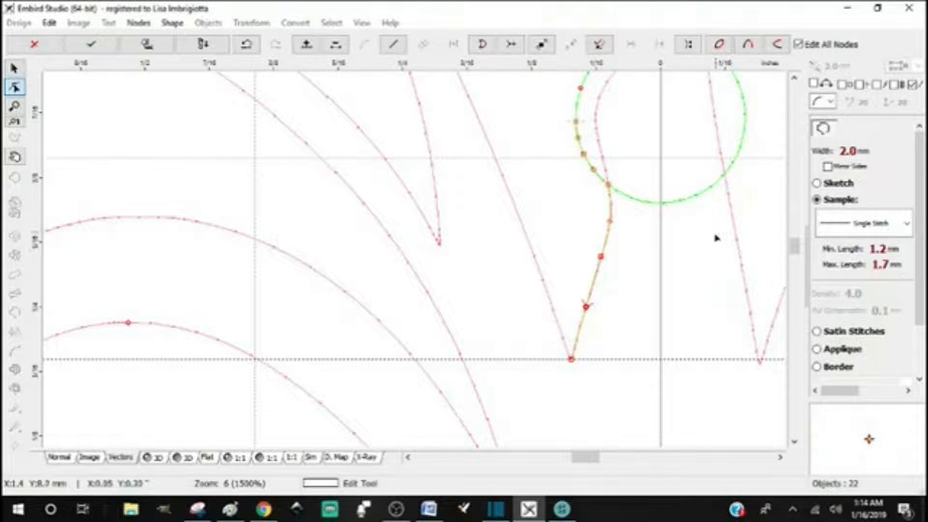
pyautogui.press('Return')
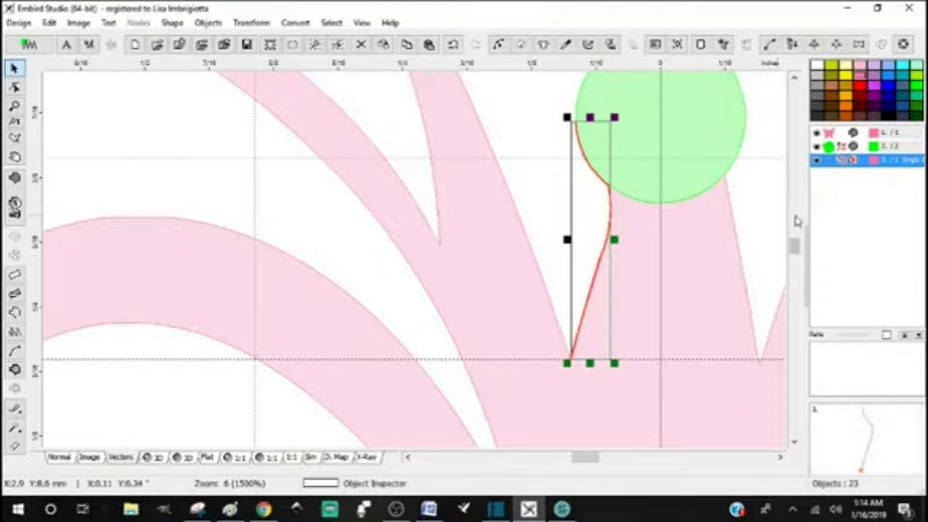
# - Reopen the new outline's nodes and move its end node at the V notch onto the horizontal guide line, then finish the object
pyautogui.moveTo(586, 461); pyautogui.dragTo(596, 461)
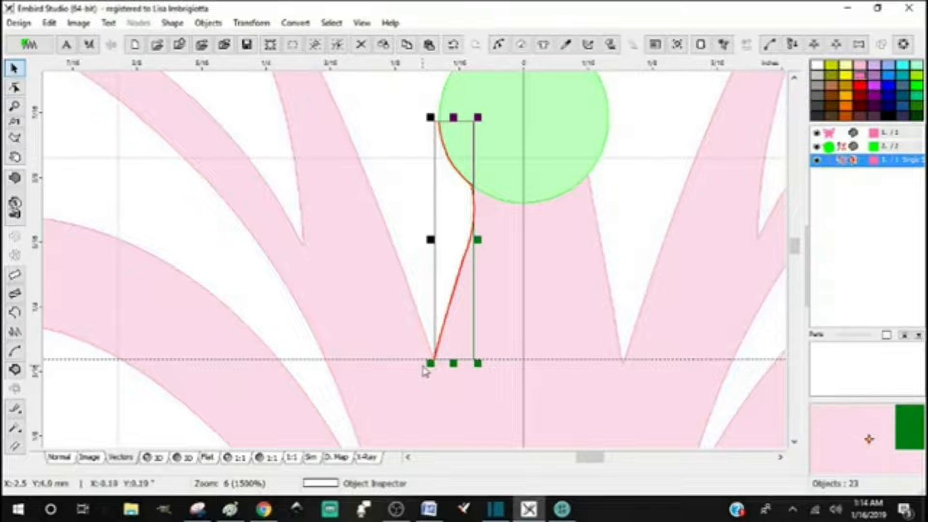
pyautogui.scroll(5, 424, 371)
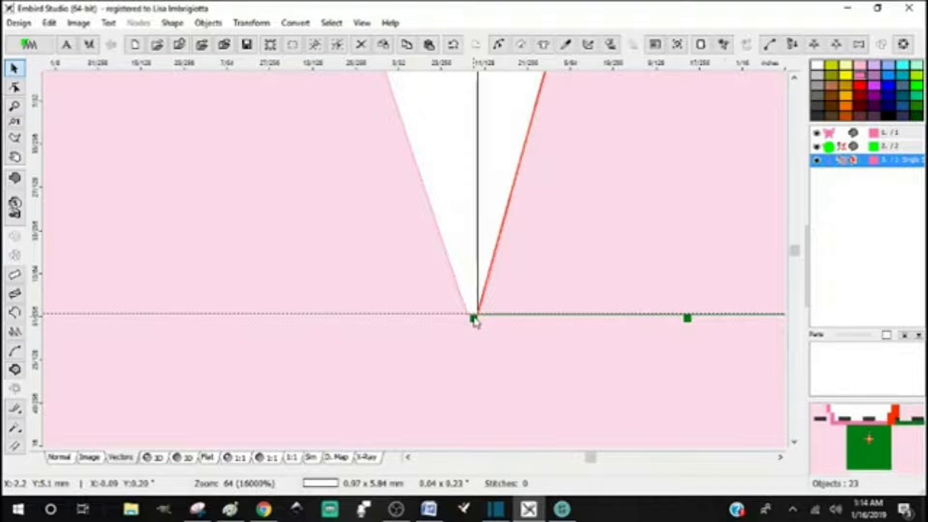
pyautogui.click(500, 46)
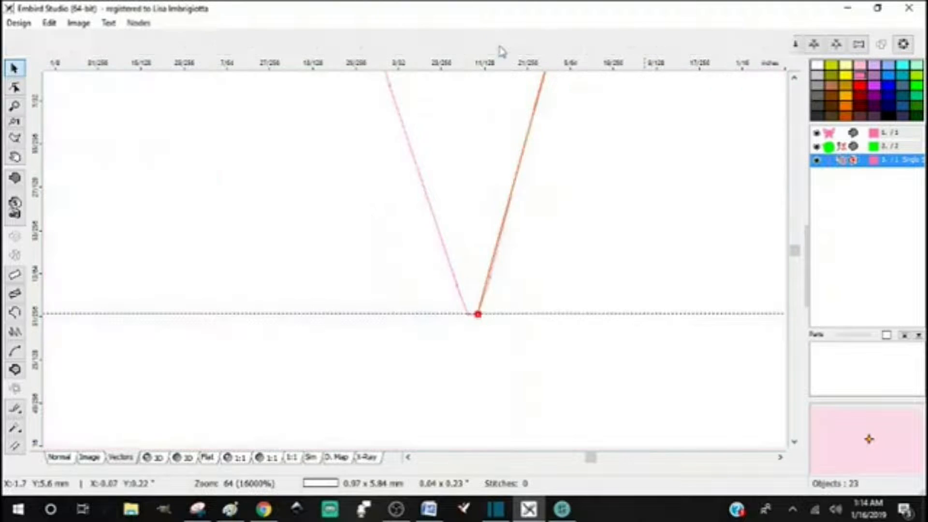
pyautogui.scroll(3, 478, 329)
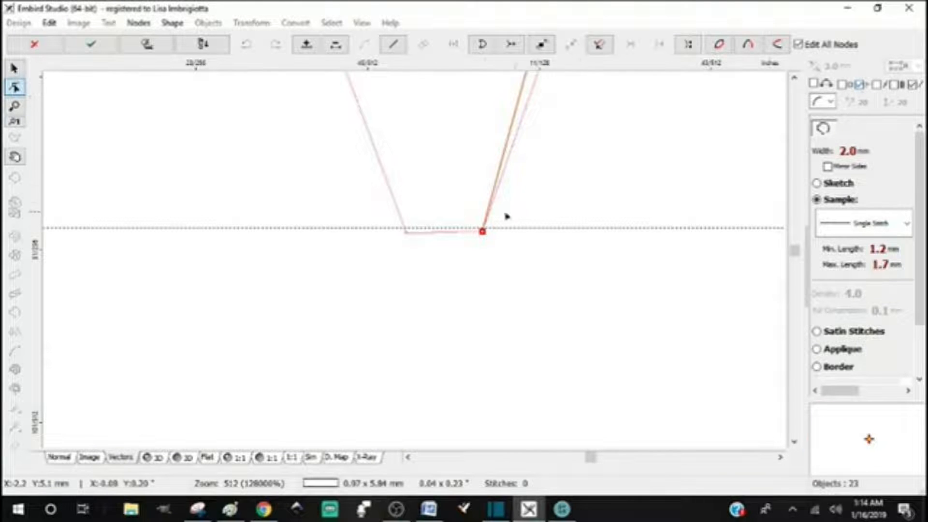
pyautogui.moveTo(483, 232); pyautogui.dragTo(485, 230)
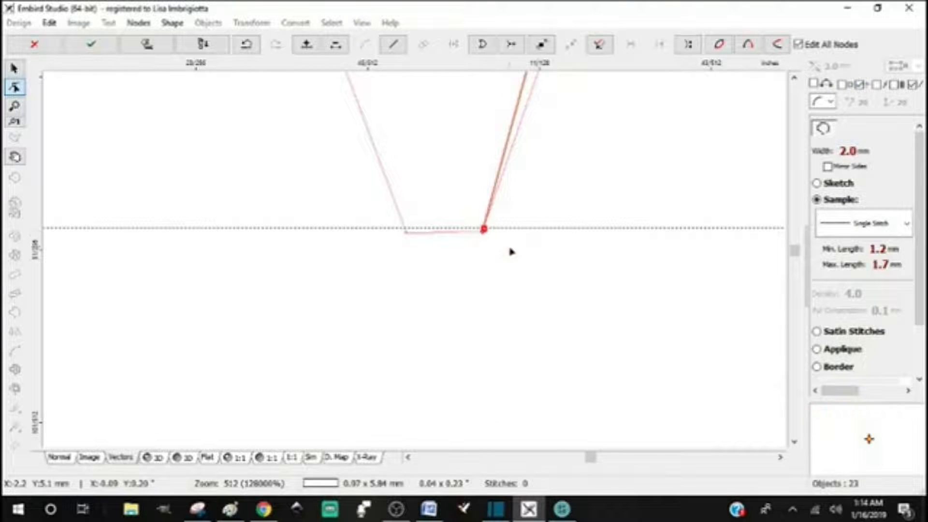
pyautogui.press('Return')
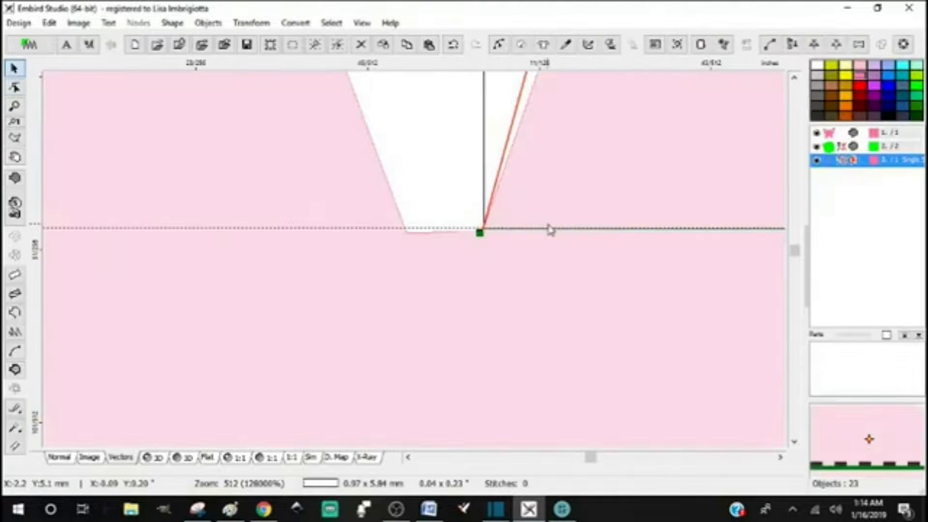
# - Duplicate the left body outline in place
pyautogui.scroll(-3, 561, 232)
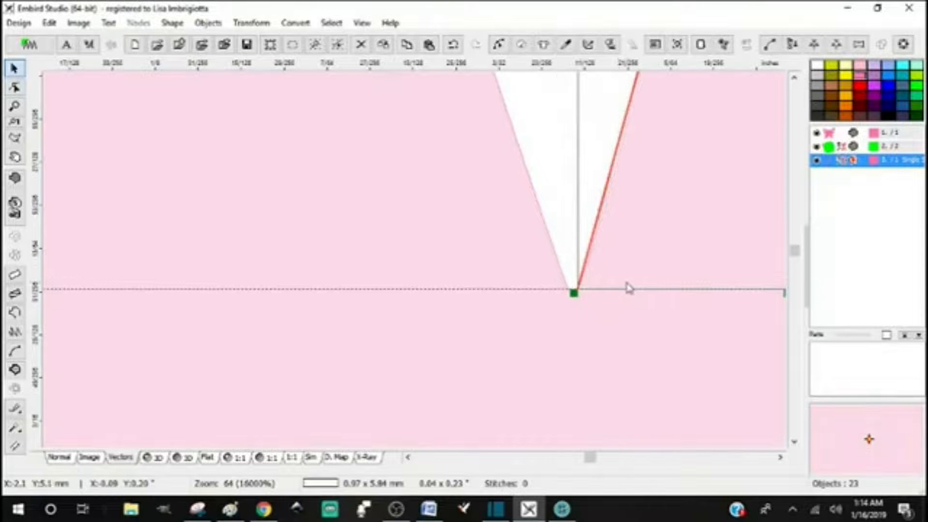
pyautogui.moveTo(591, 462); pyautogui.dragTo(592, 462)
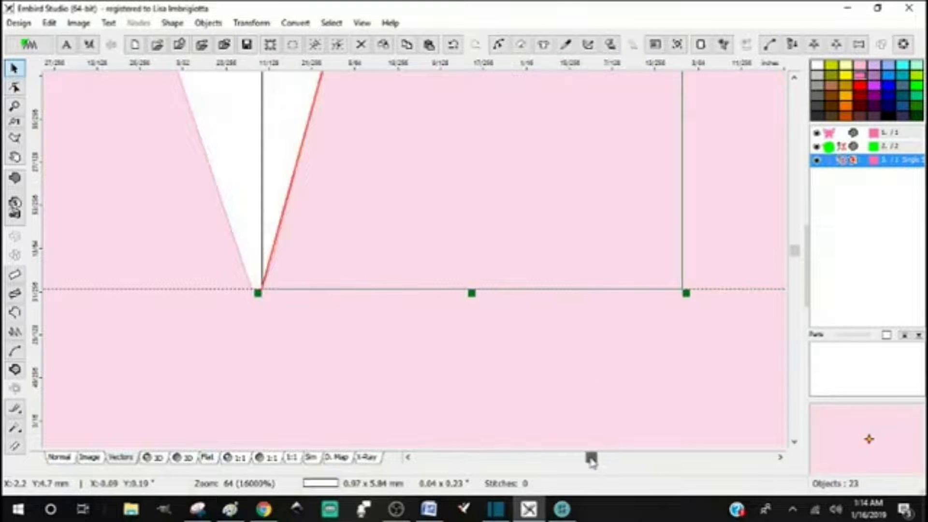
pyautogui.scroll(-3, 592, 456)
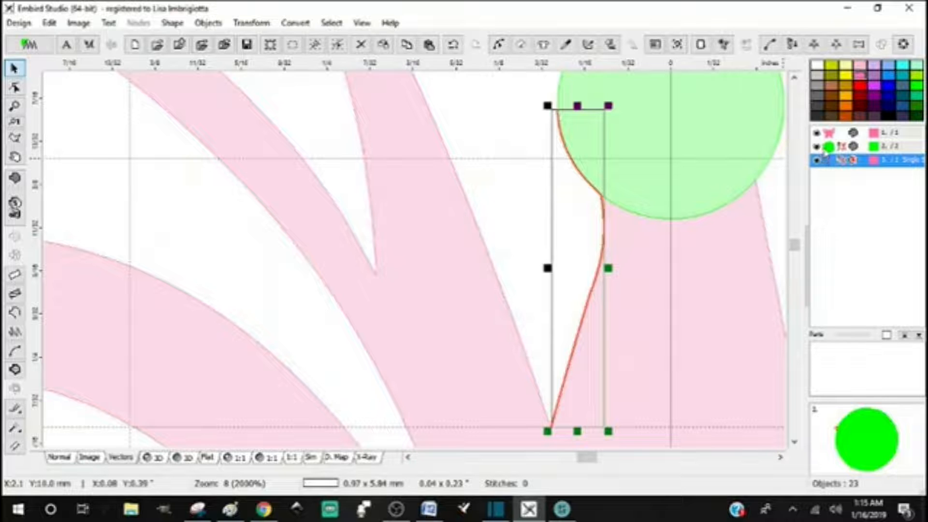
pyautogui.hotkey('ctrl', 'v')
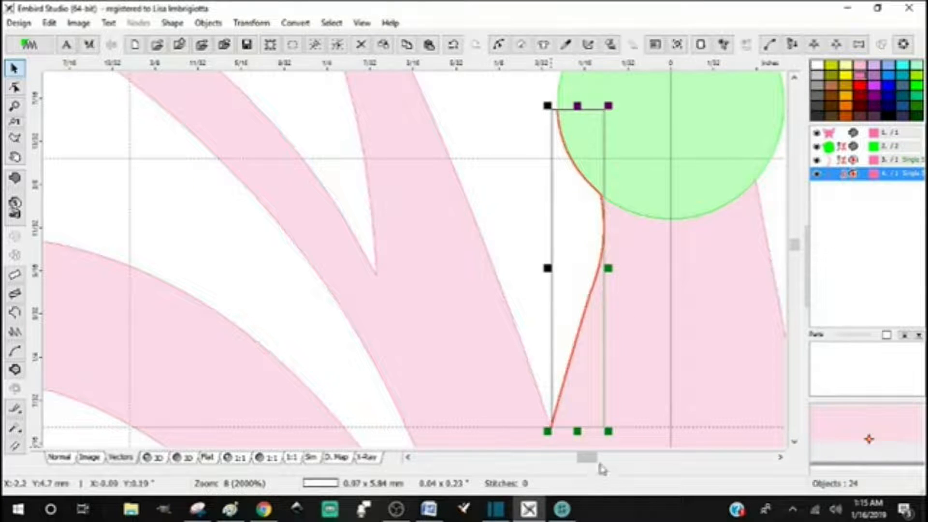
pyautogui.moveTo(590, 459); pyautogui.dragTo(595, 459)
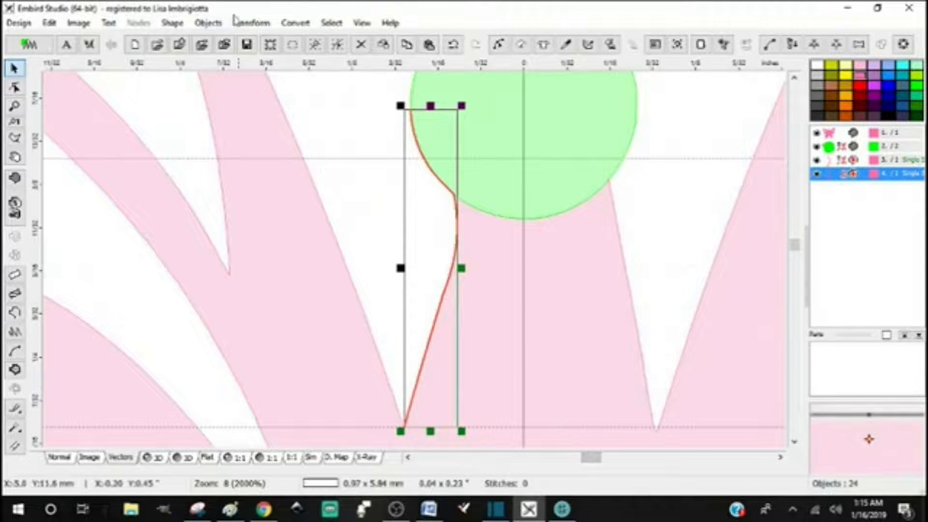
# - Flip the duplicated body outline horizontally and move it over to the body's right edge
pyautogui.click(252, 23)
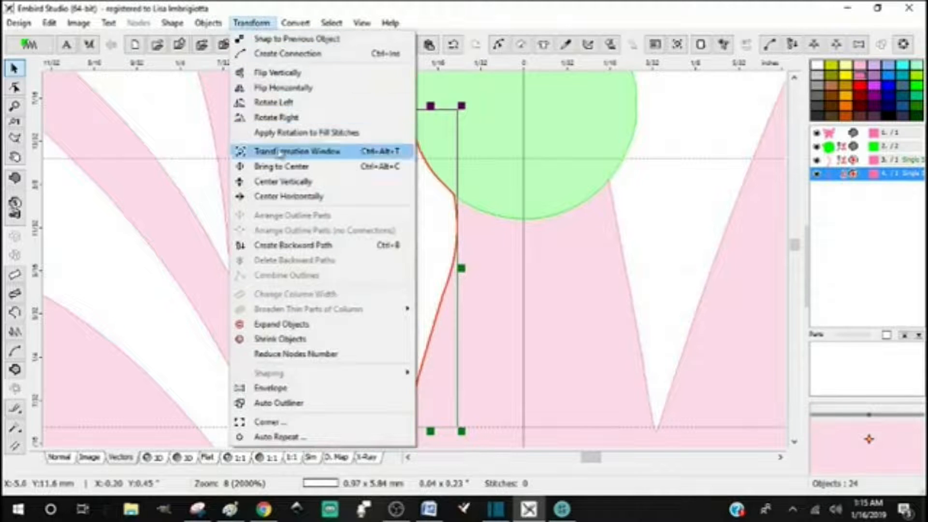
pyautogui.click(263, 92)
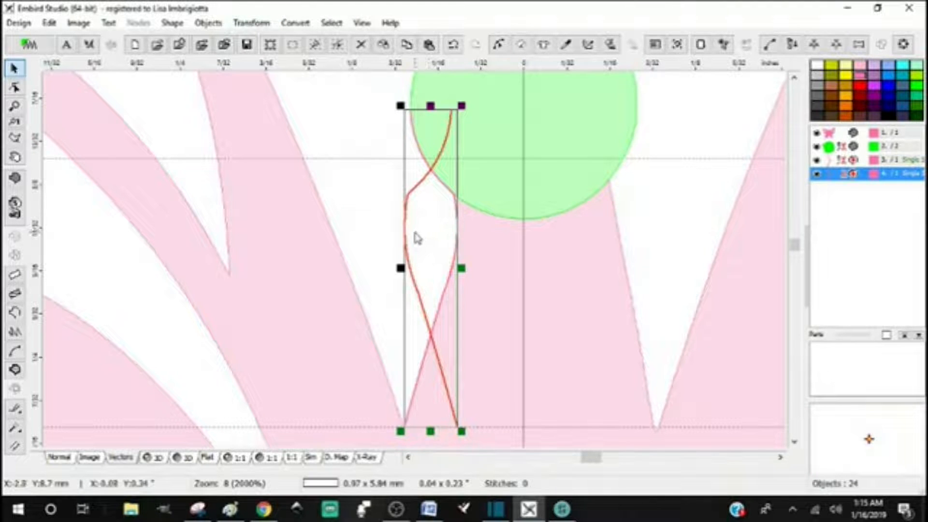
pyautogui.moveTo(412, 236); pyautogui.dragTo(625, 245)
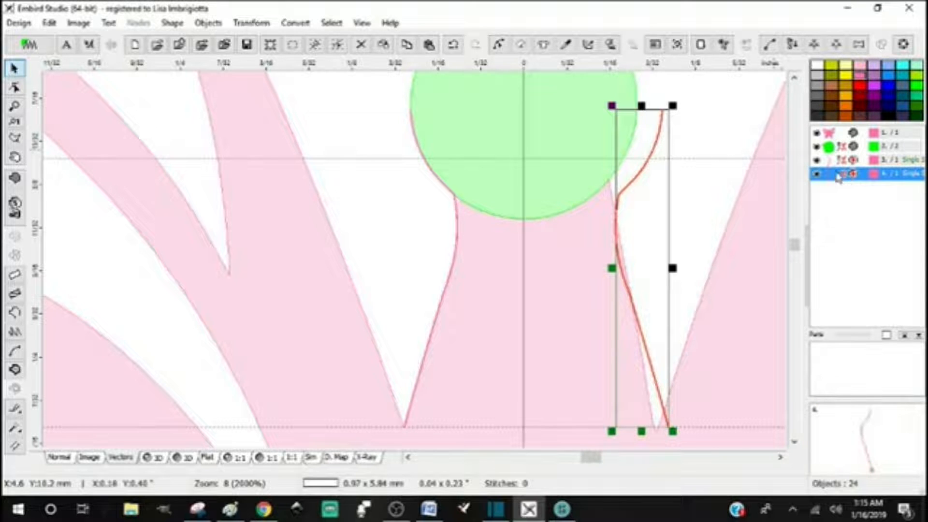
# - Open the green circle's nodes and place its start point on the leftmost node
pyautogui.click(794, 78)
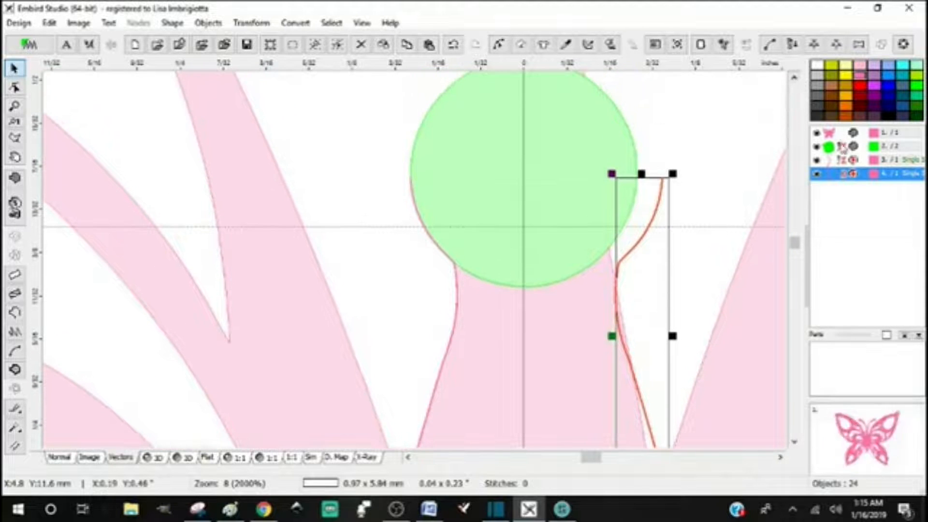
pyautogui.click(843, 147)
pyautogui.click(498, 45)
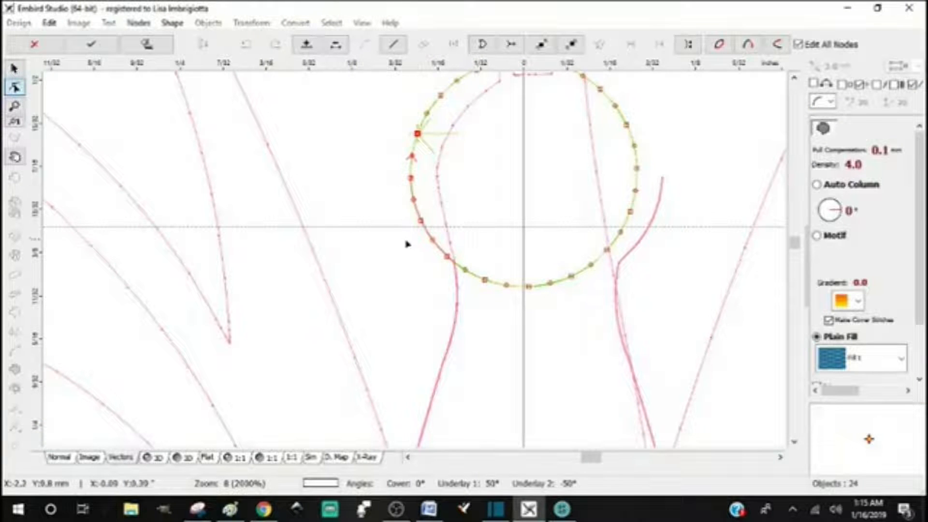
pyautogui.rightClick(411, 180)
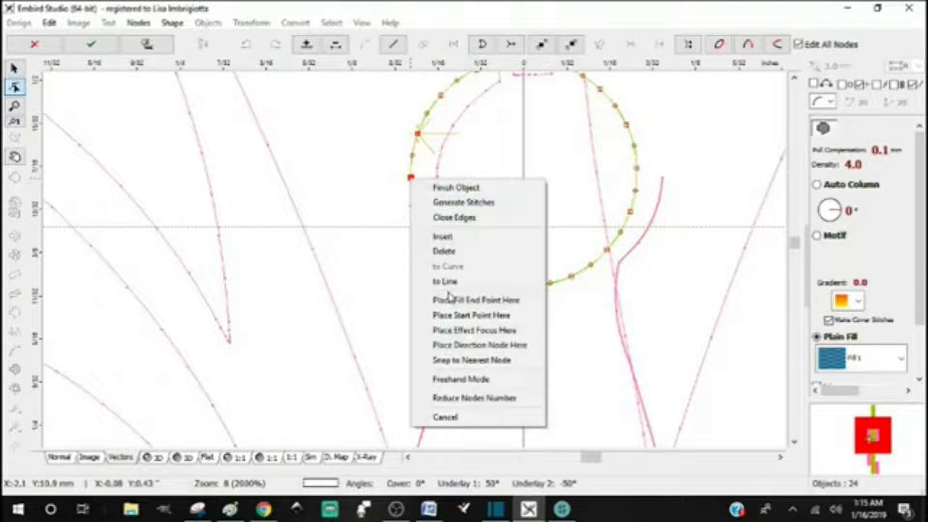
pyautogui.click(465, 317)
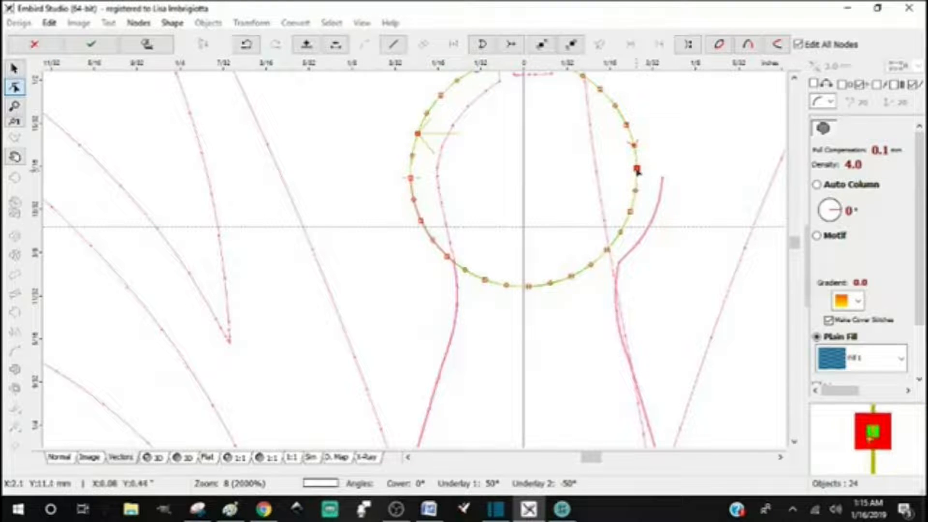
# - Add a horizontal guide line at the circle's leftmost node, unlock the guides to align it exactly, and lock them again
pyautogui.click(542, 46)
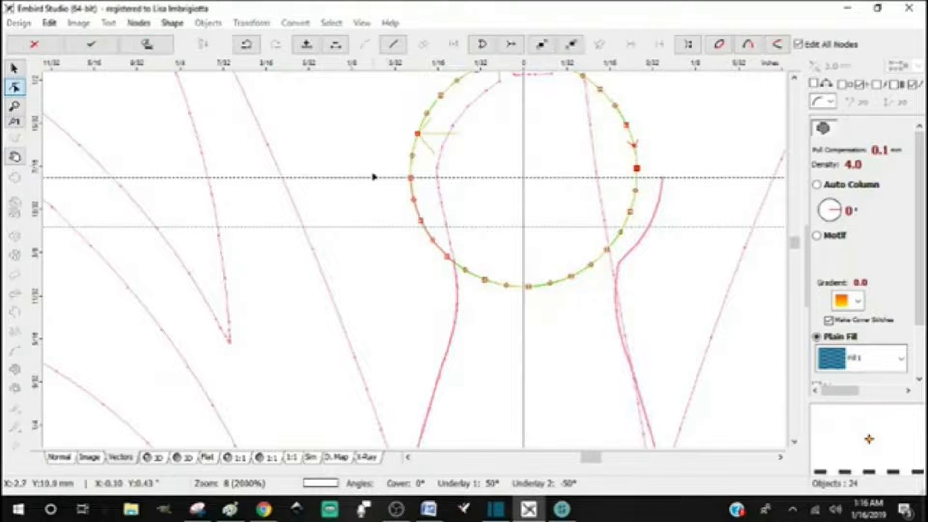
pyautogui.scroll(3, 396, 176)
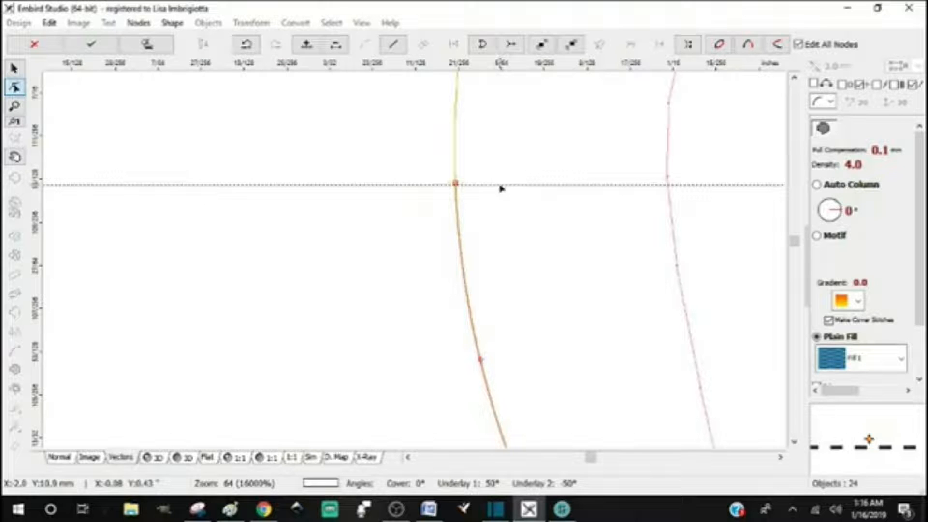
pyautogui.click(50, 24)
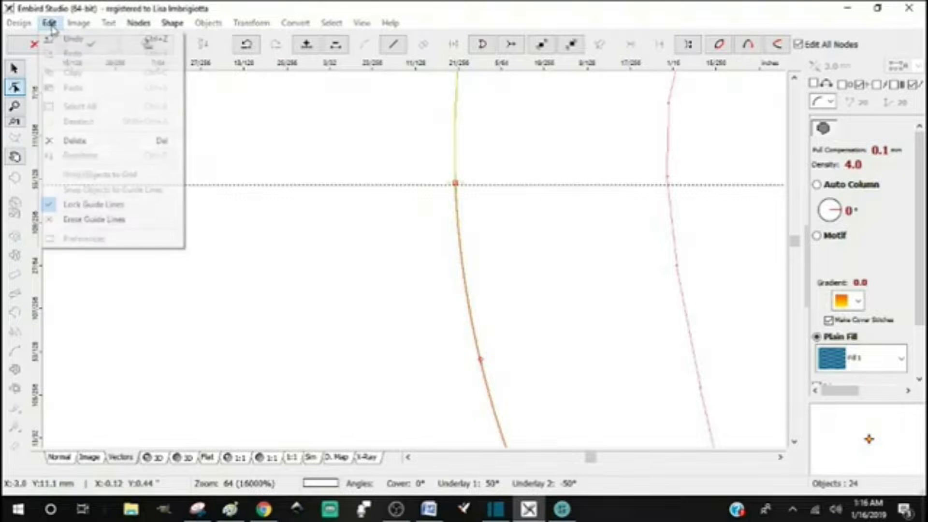
pyautogui.click(93, 204)
pyautogui.click(502, 185)
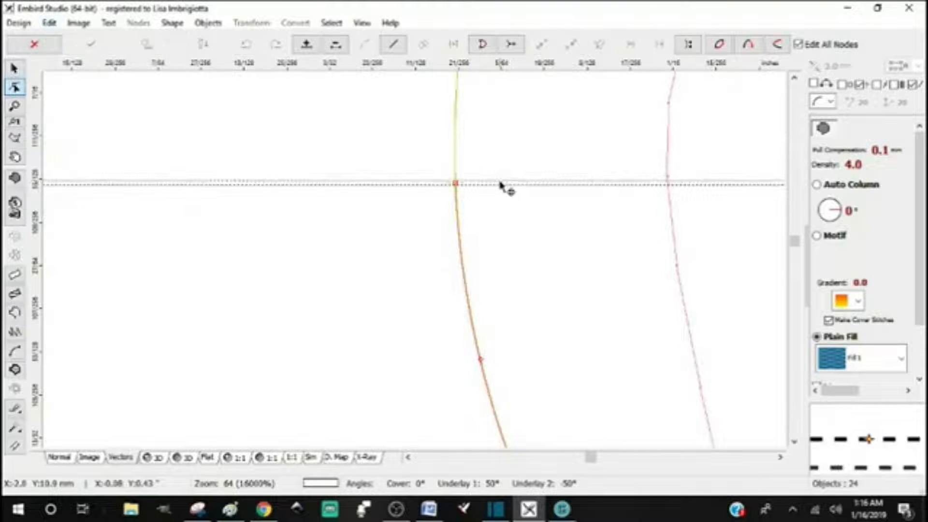
pyautogui.moveTo(501, 185); pyautogui.dragTo(502, 183)
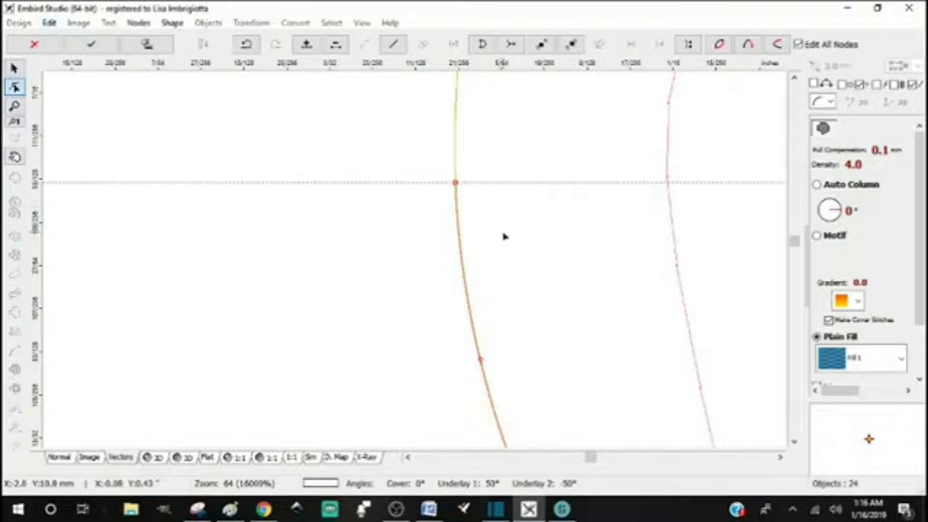
pyautogui.click(49, 22)
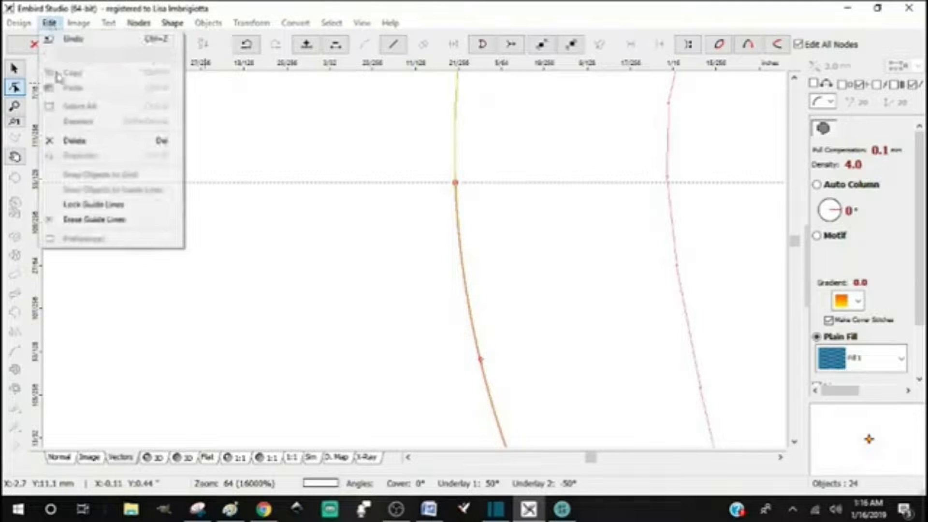
pyautogui.click(96, 203)
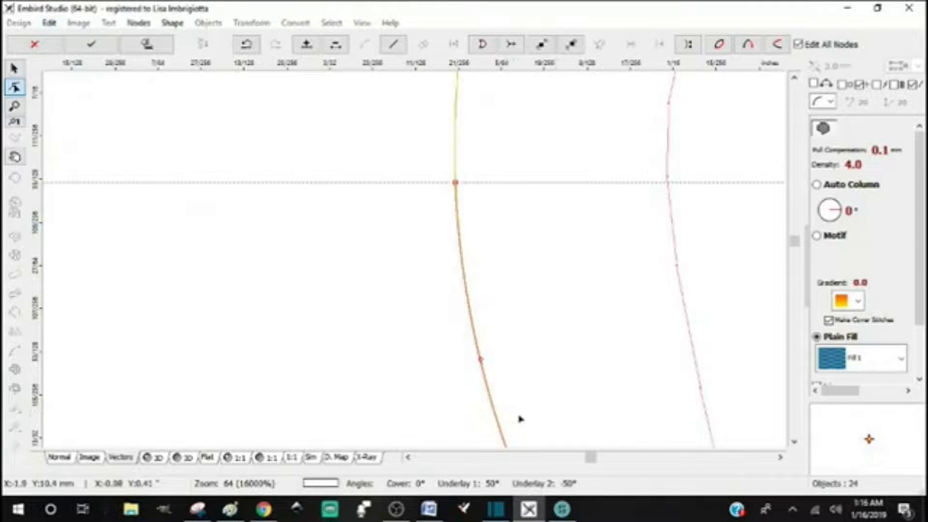
# - Finish the green circle, duplicate it in place and recolour the duplicate blue
pyautogui.scroll(-3, 521, 419)
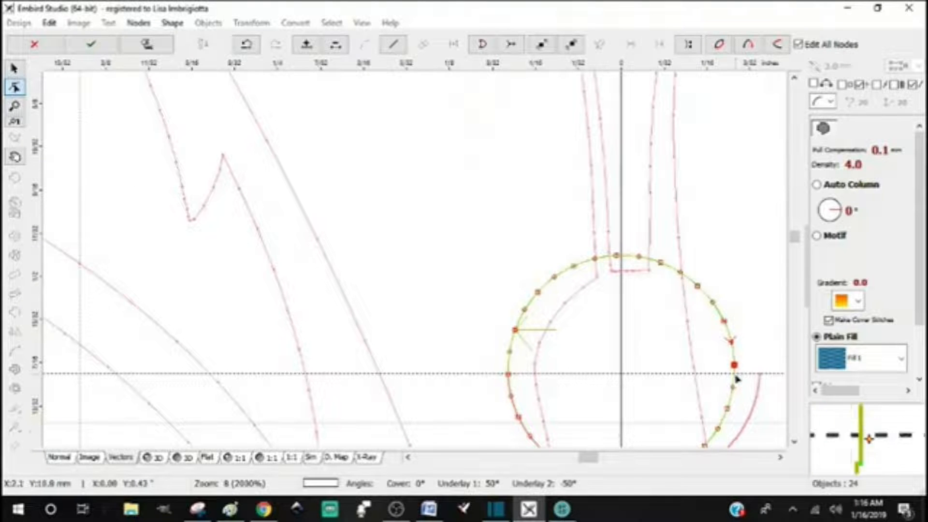
pyautogui.moveTo(587, 459); pyautogui.dragTo(598, 459)
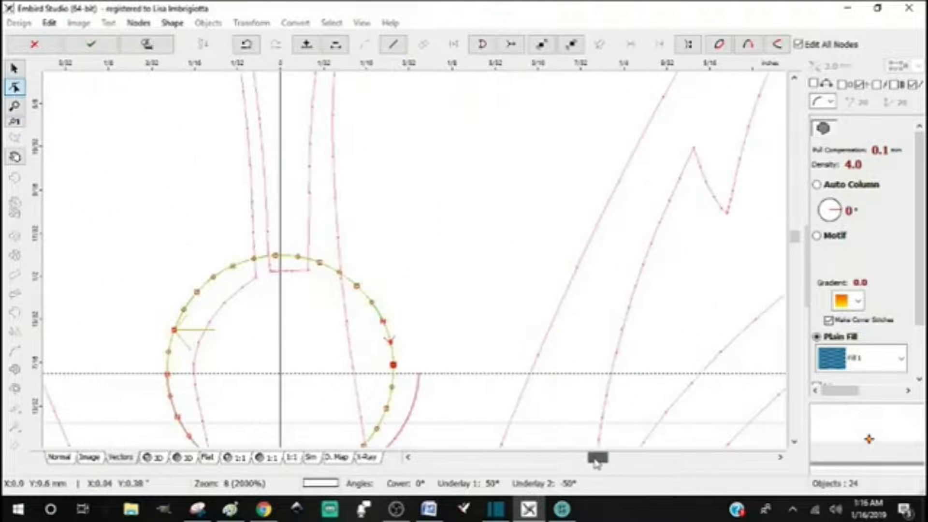
pyautogui.moveTo(796, 239); pyautogui.dragTo(796, 241)
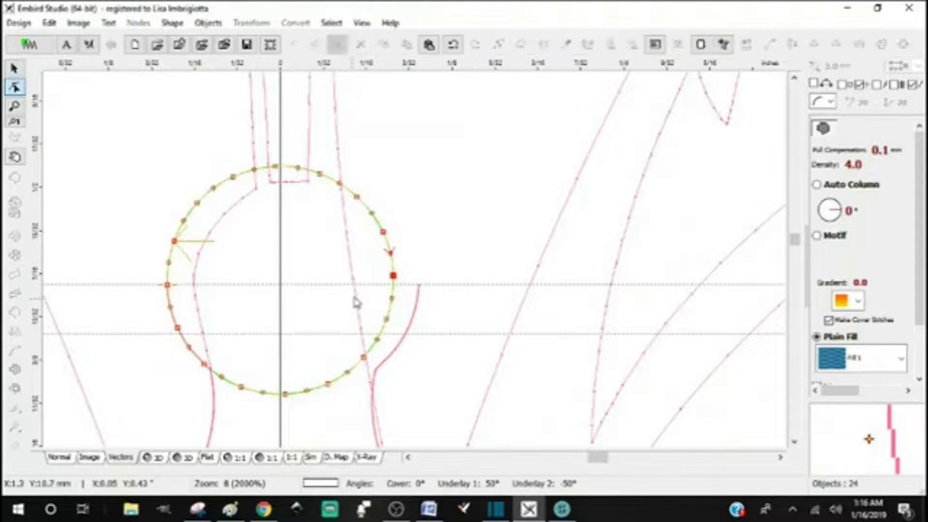
pyautogui.press('Return')
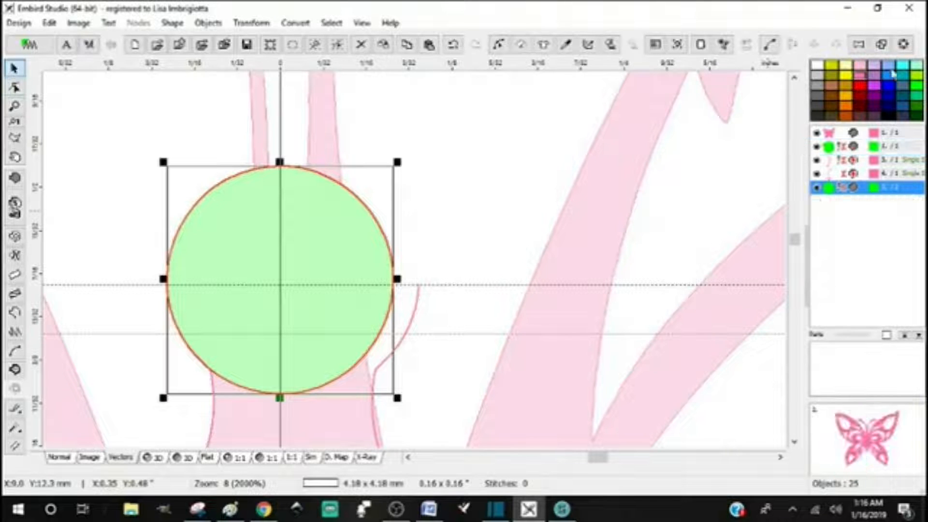
pyautogui.click(892, 80)
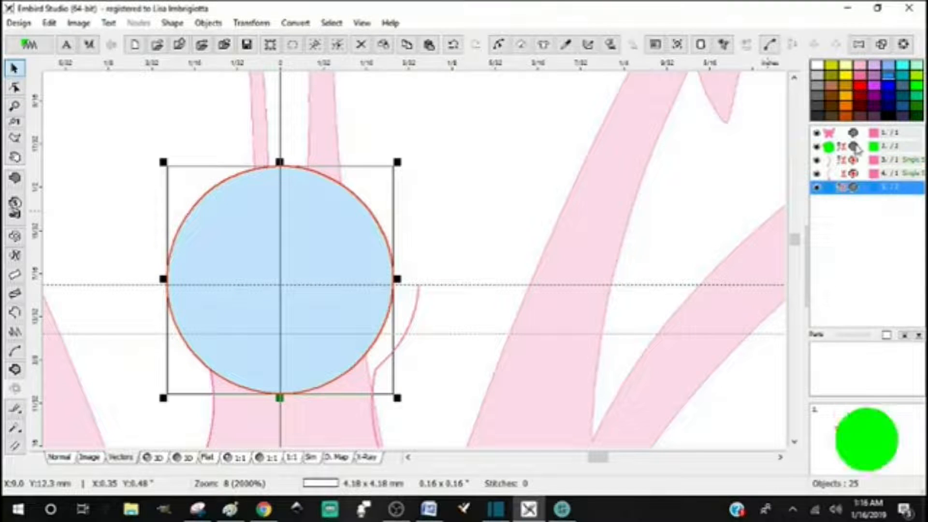
# - Reopen the green circle's nodes and insert two nodes on its right edge near the new guide line
pyautogui.click(848, 146)
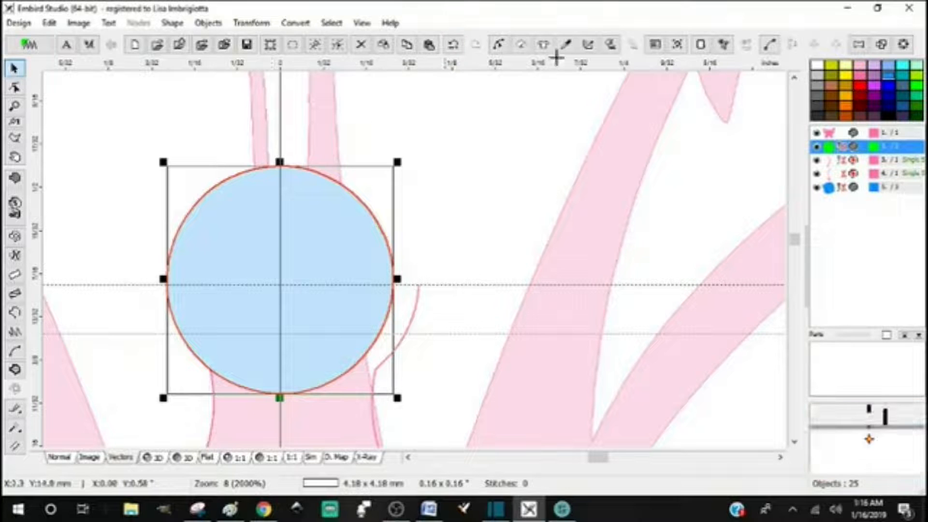
pyautogui.click(499, 45)
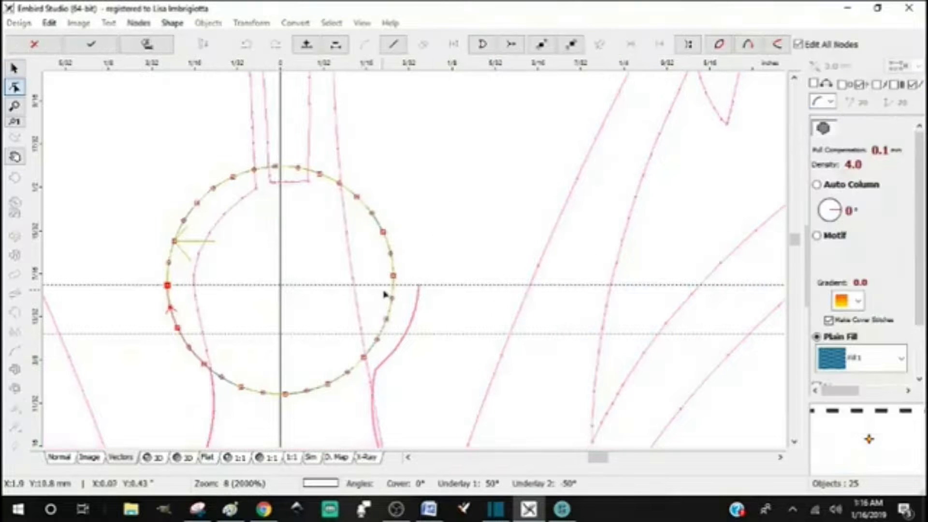
pyautogui.scroll(1, 379, 301)
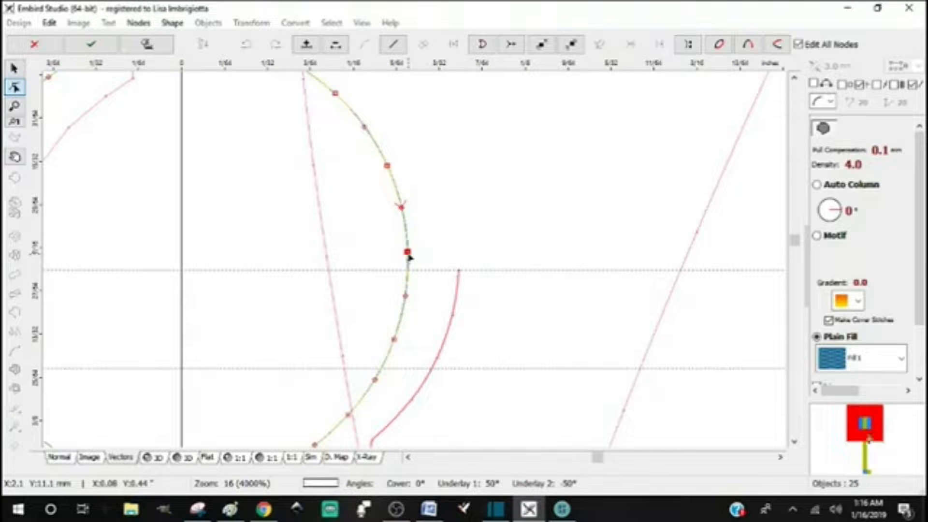
pyautogui.rightClick(405, 297)
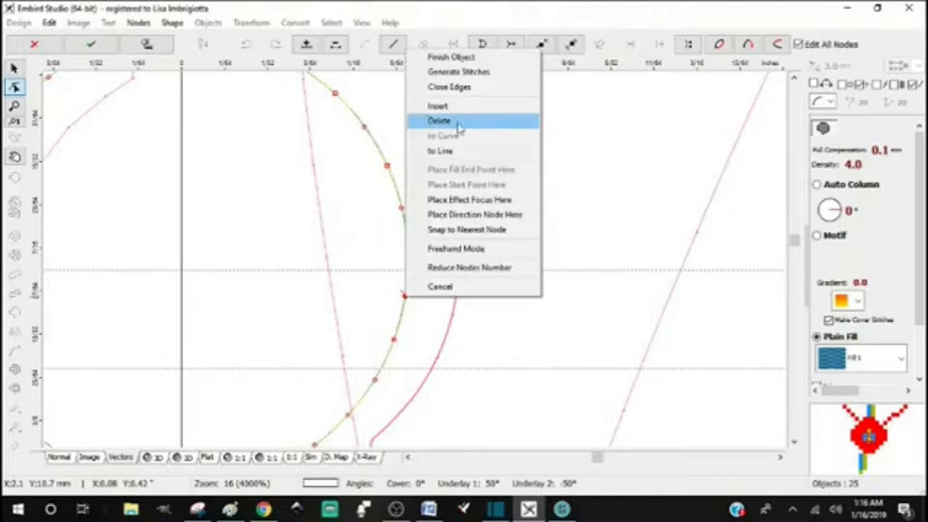
pyautogui.click(446, 108)
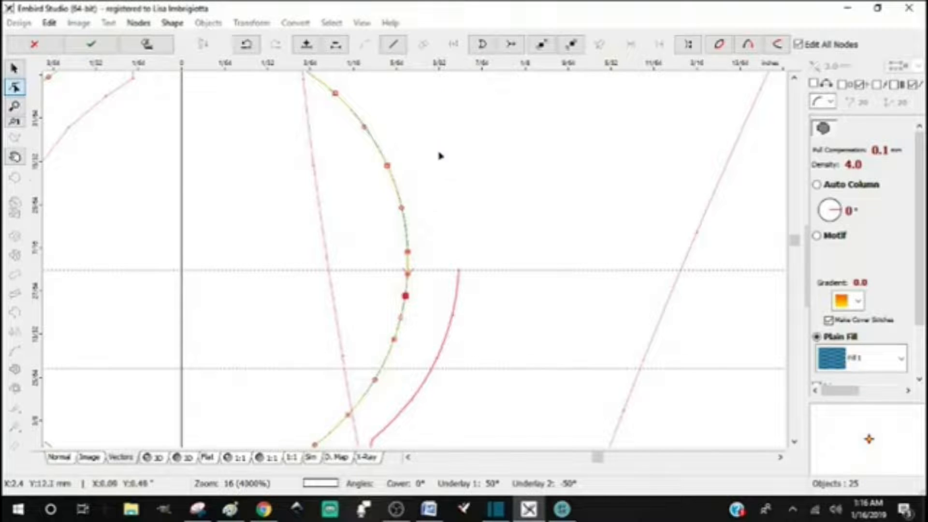
pyautogui.rightClick(408, 279)
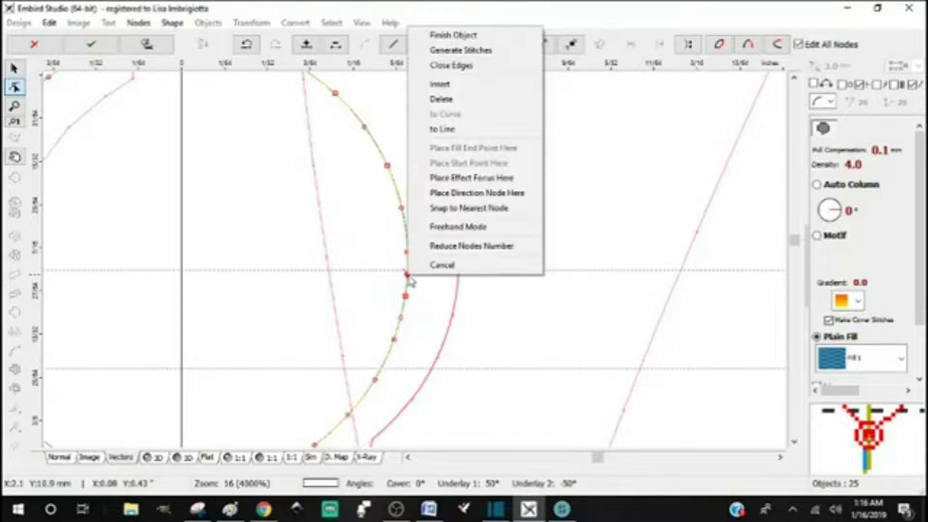
pyautogui.click(442, 86)
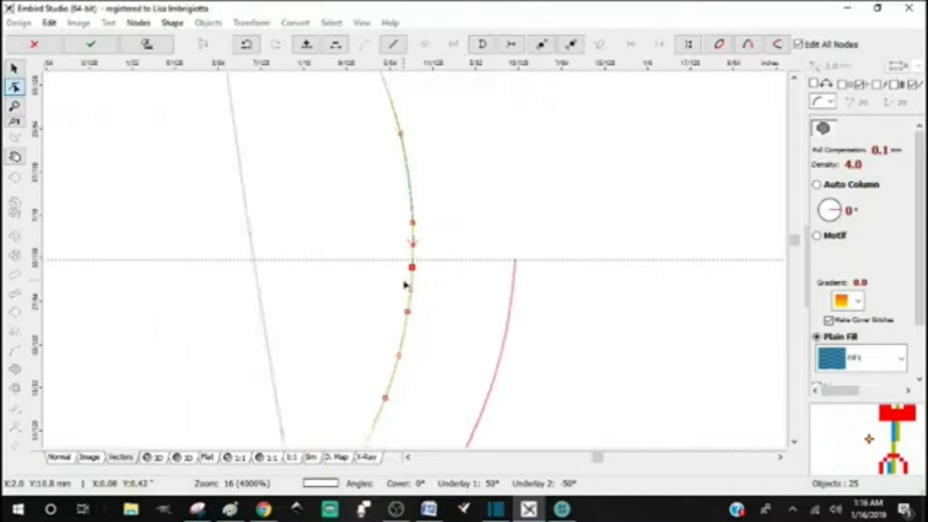
# - Move the inserted right-edge node exactly onto the horizontal guide line
pyautogui.scroll(2, 407, 282)
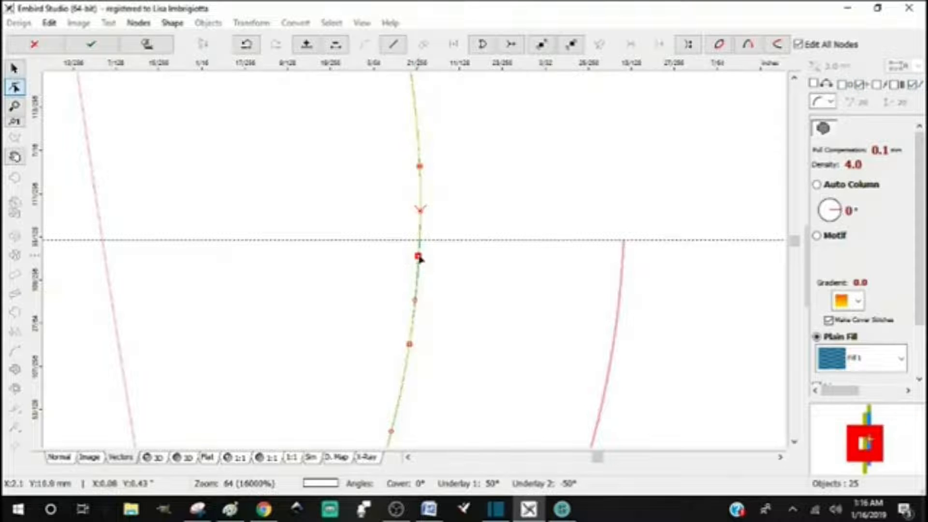
pyautogui.moveTo(419, 258); pyautogui.dragTo(419, 241)
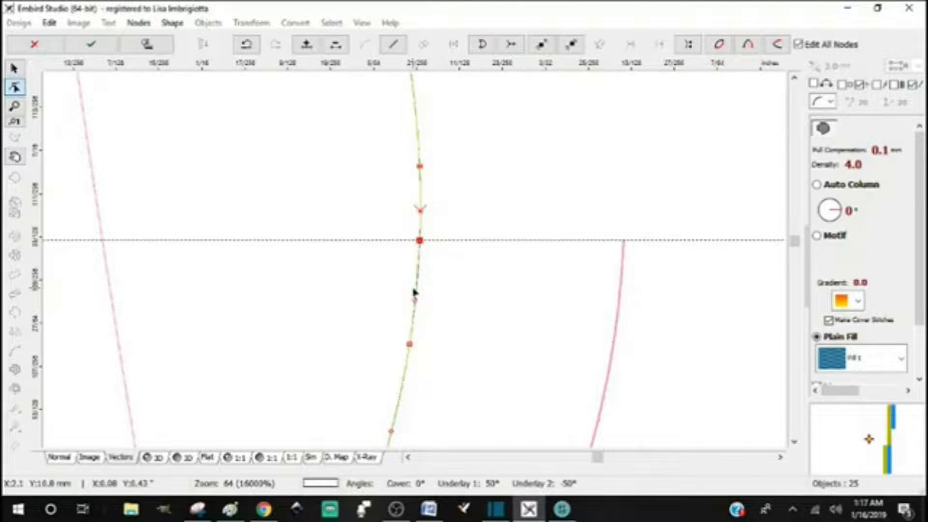
pyautogui.scroll(2, 405, 236)
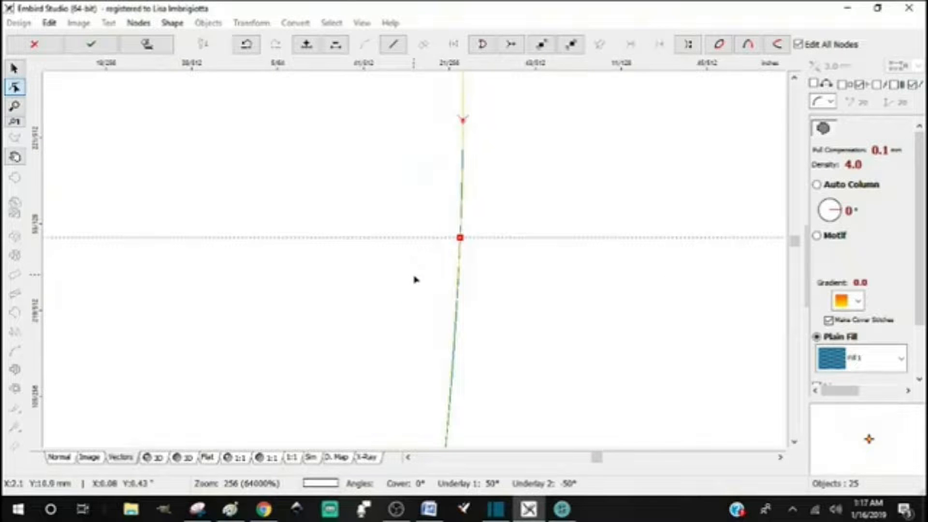
pyautogui.scroll(-4, 415, 280)
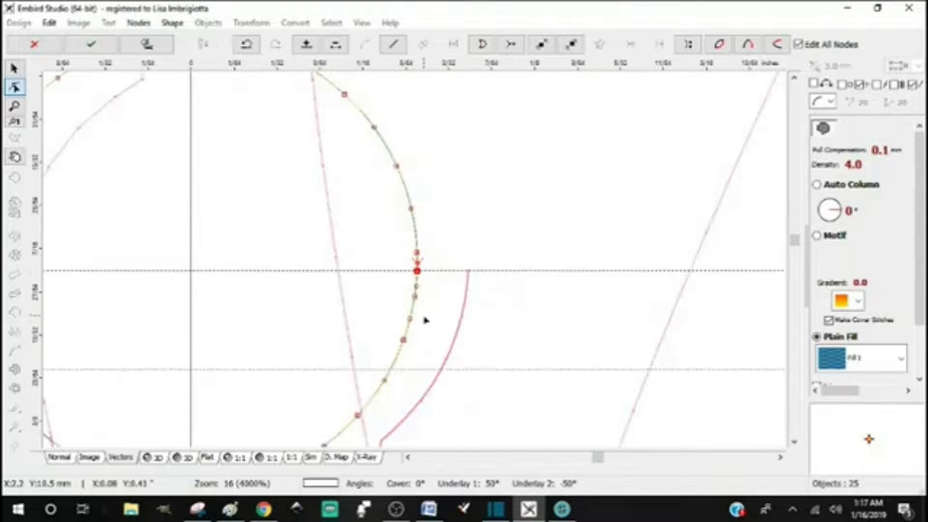
# - Place the green circle's fill end point on the right-edge node at the guide line and finish the object
pyautogui.scroll(-1, 423, 322)
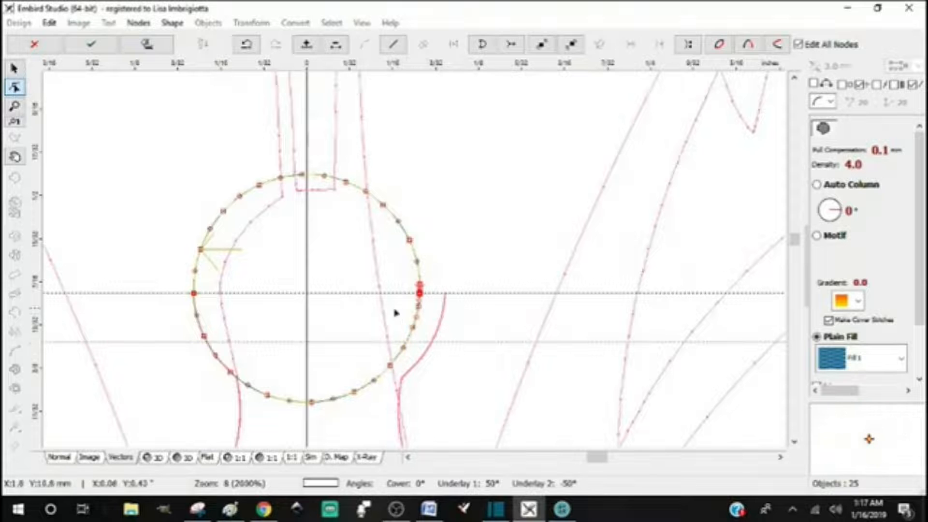
pyautogui.scroll(3, 404, 323)
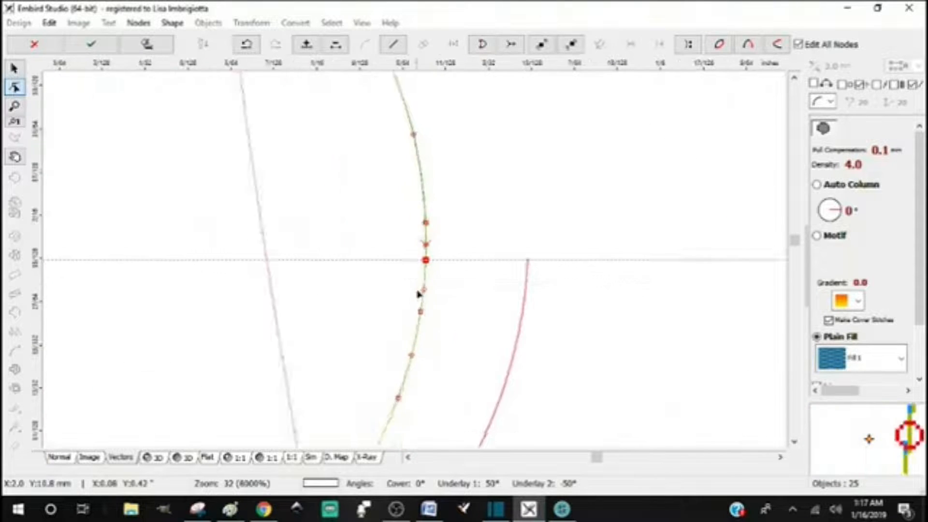
pyautogui.rightClick(433, 244)
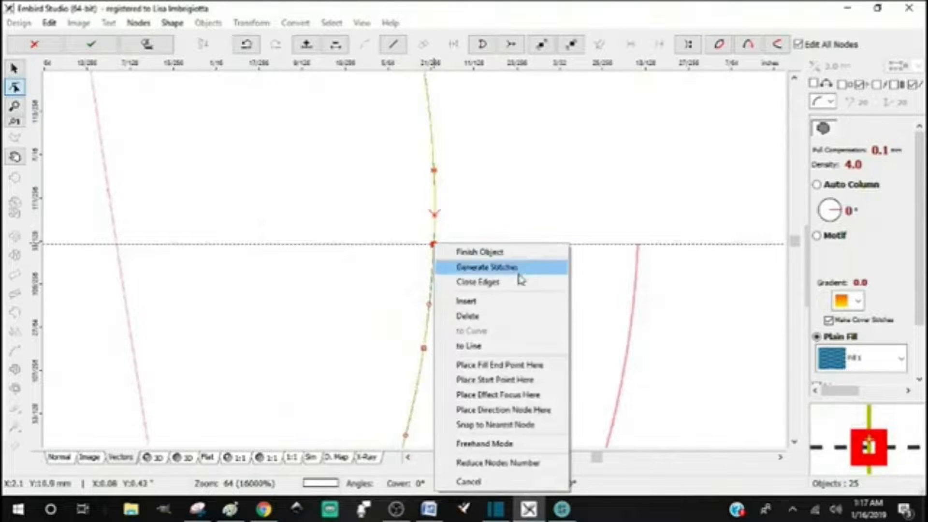
pyautogui.click(474, 366)
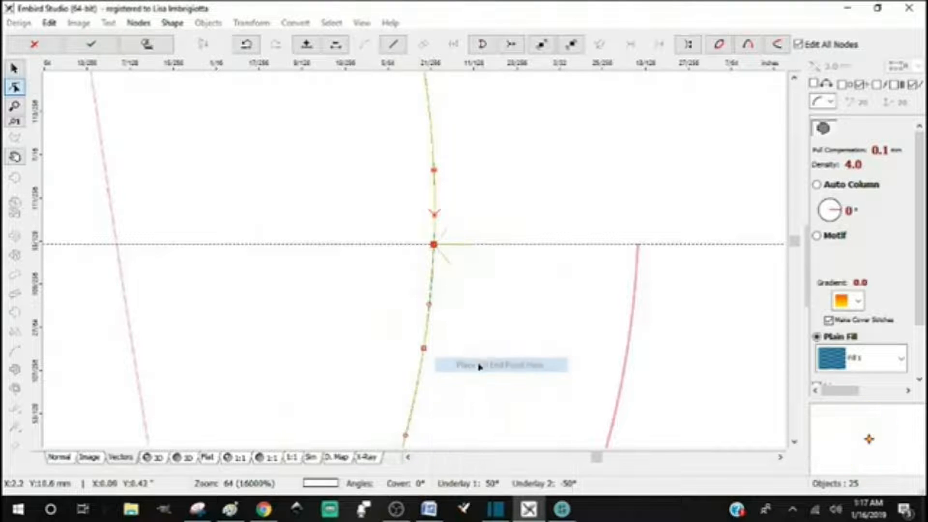
pyautogui.press('Return')
pyautogui.scroll(-4, 477, 354)
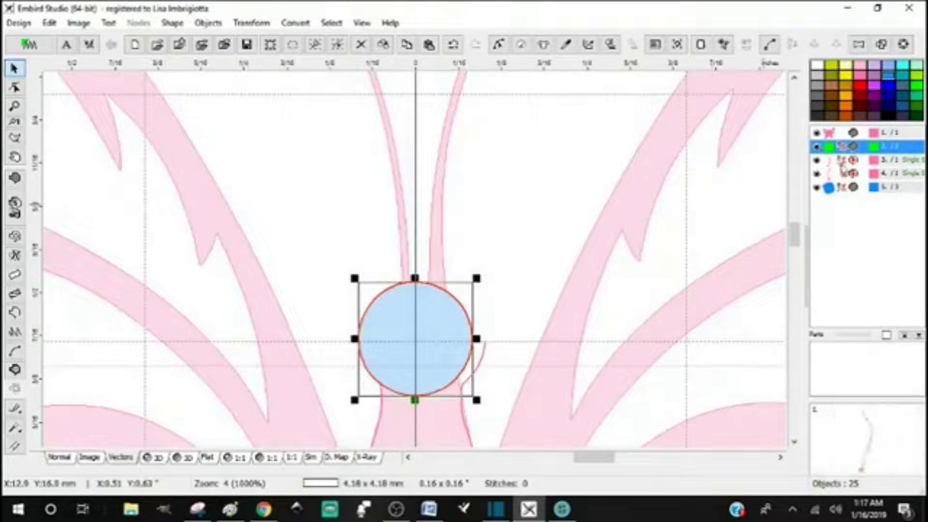
# - Delete the blue duplicate circle covering the green head circle
pyautogui.click(838, 162)
pyautogui.click(840, 175)
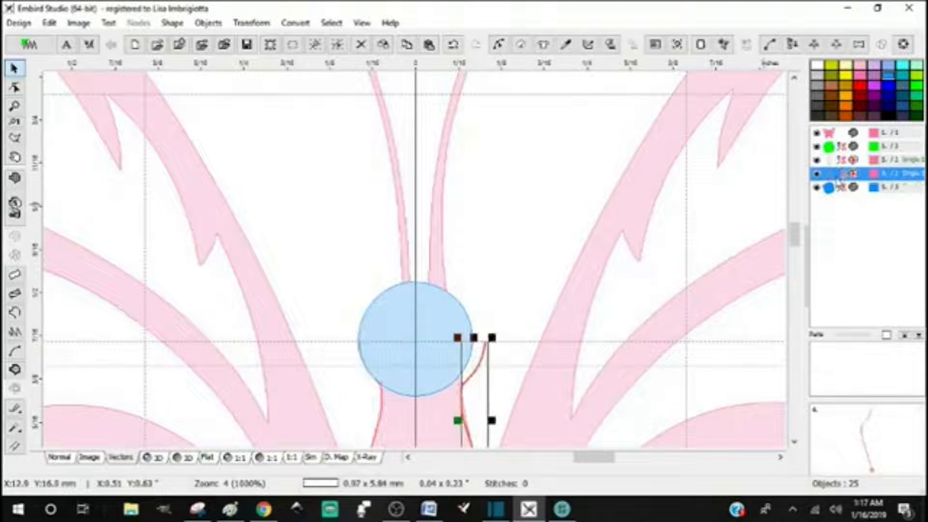
pyautogui.moveTo(798, 236); pyautogui.dragTo(797, 245)
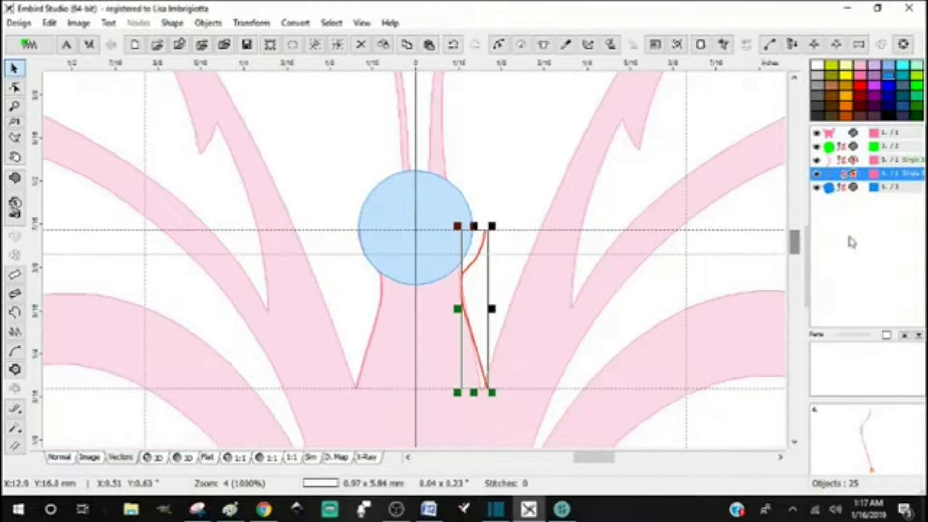
pyautogui.click(849, 187)
pyautogui.press('Delete')
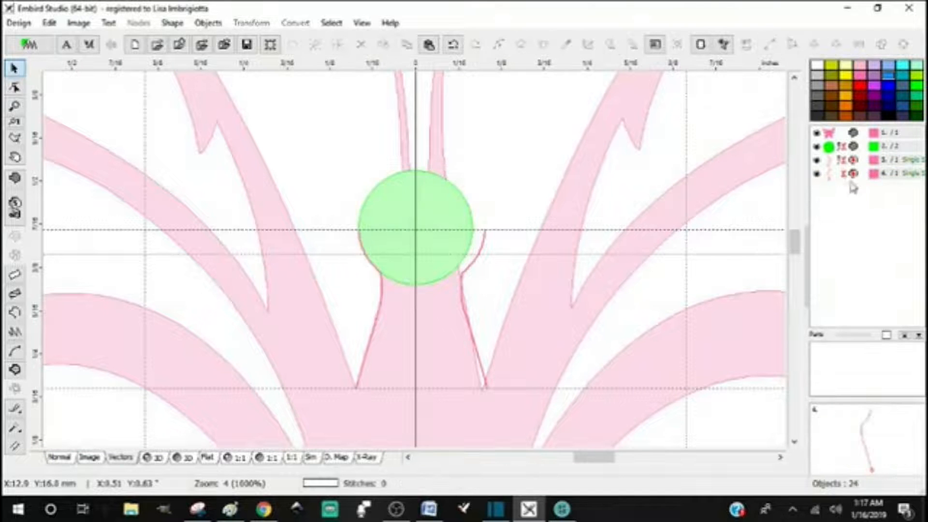
pyautogui.click(839, 175)
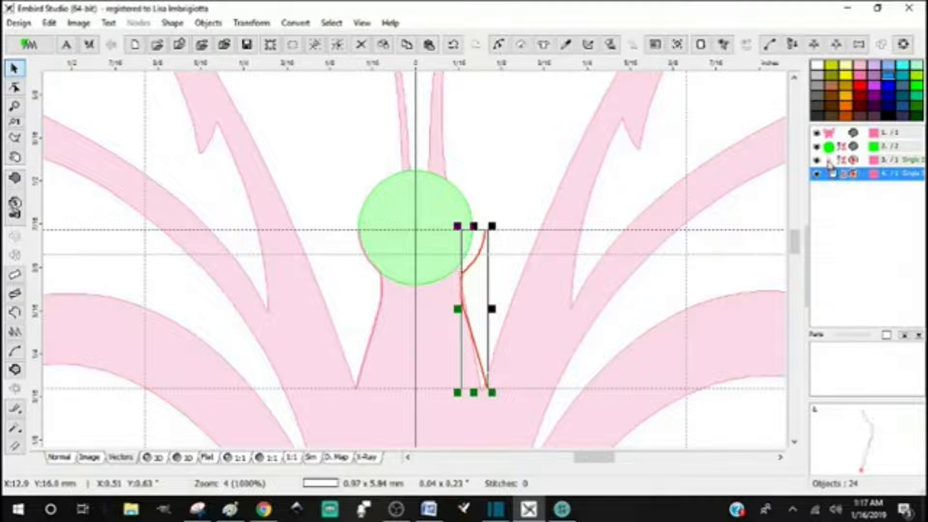
pyautogui.rightClick(831, 168)
pyautogui.click(839, 170)
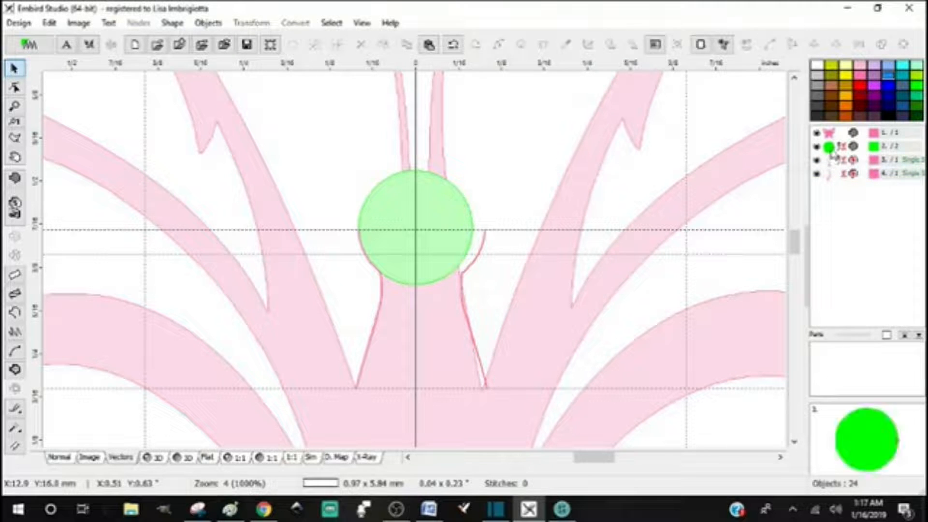
pyautogui.click(833, 148)
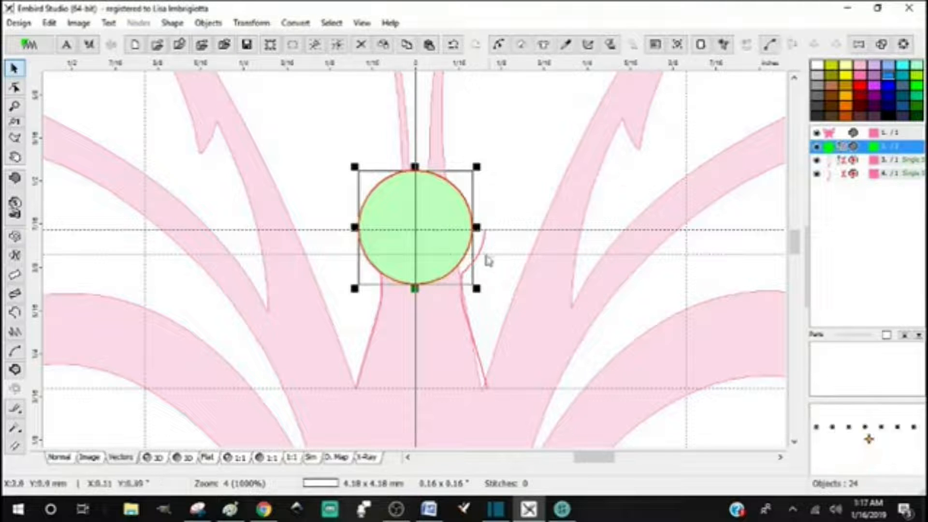
pyautogui.click(834, 164)
pyautogui.click(498, 44)
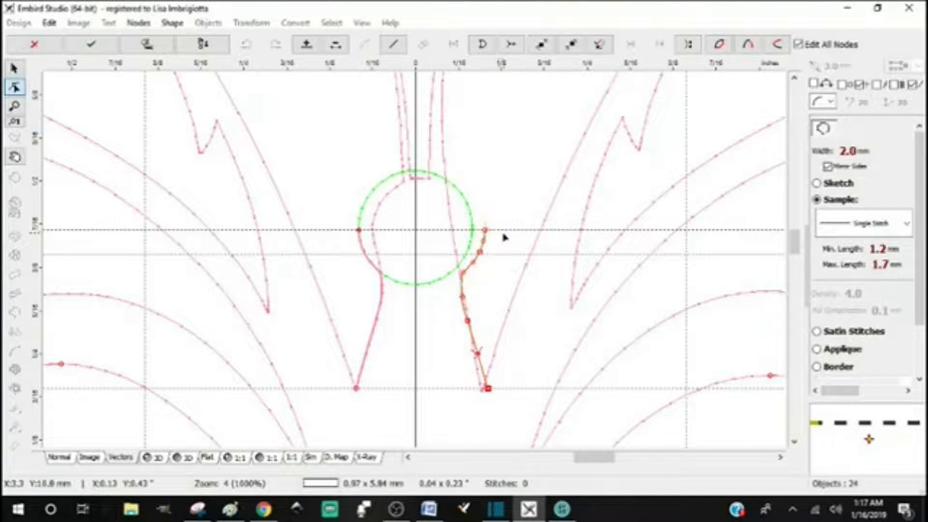
pyautogui.press('Escape')
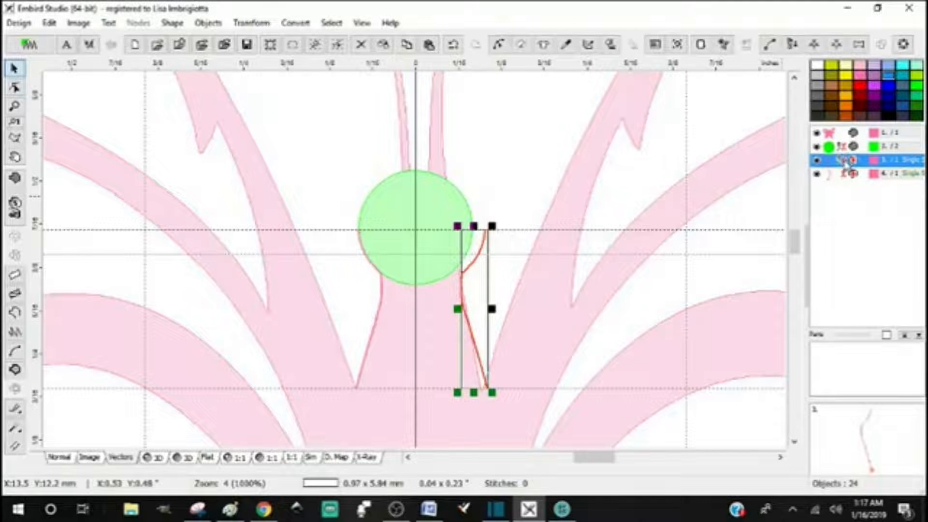
# - Try to snap the right side outline to the previous object, the green circle, and undo it
pyautogui.click(247, 22)
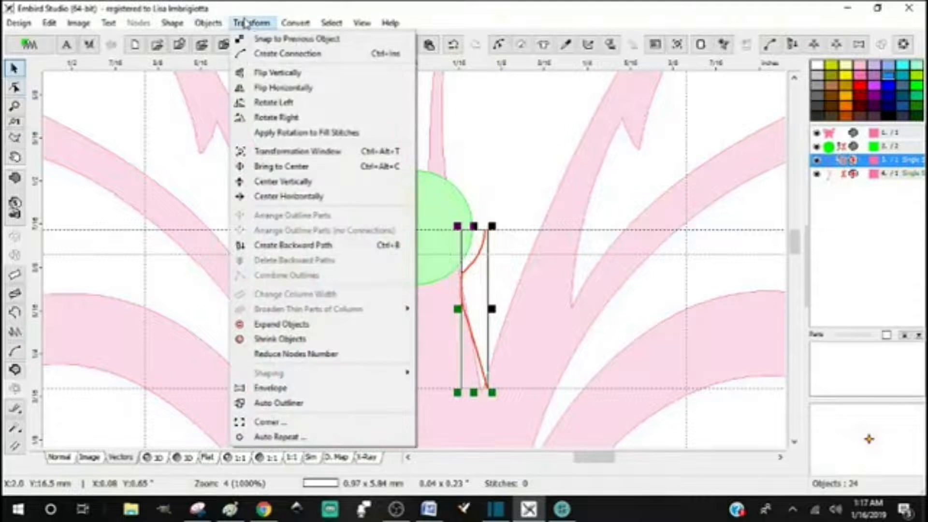
pyautogui.click(278, 40)
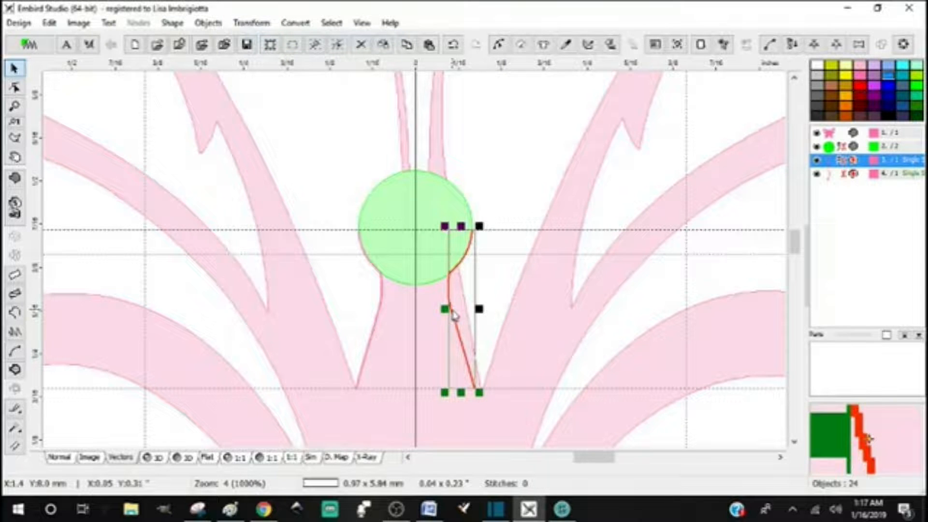
pyautogui.hotkey('ctrl', 'z')
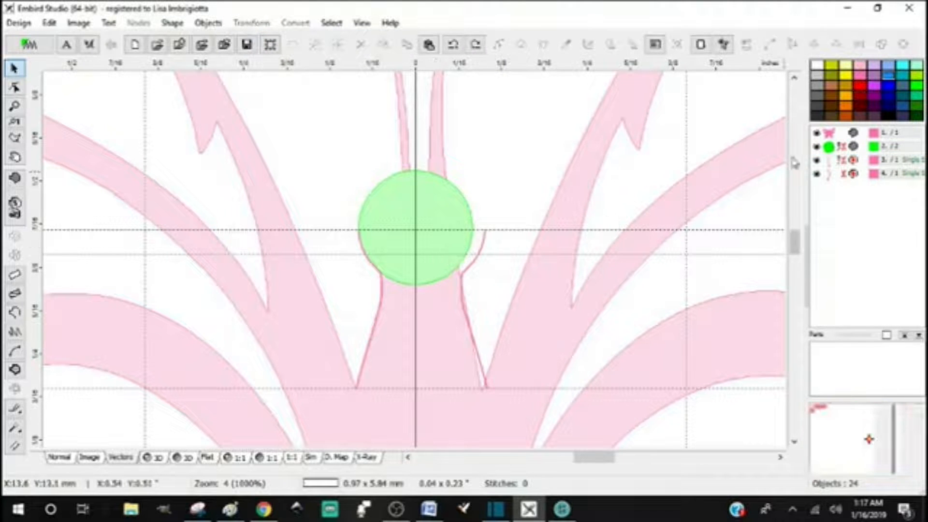
# - Snap the right side outline to the green circle as its previous object, and select both side outlines to compare them
pyautogui.click(843, 165)
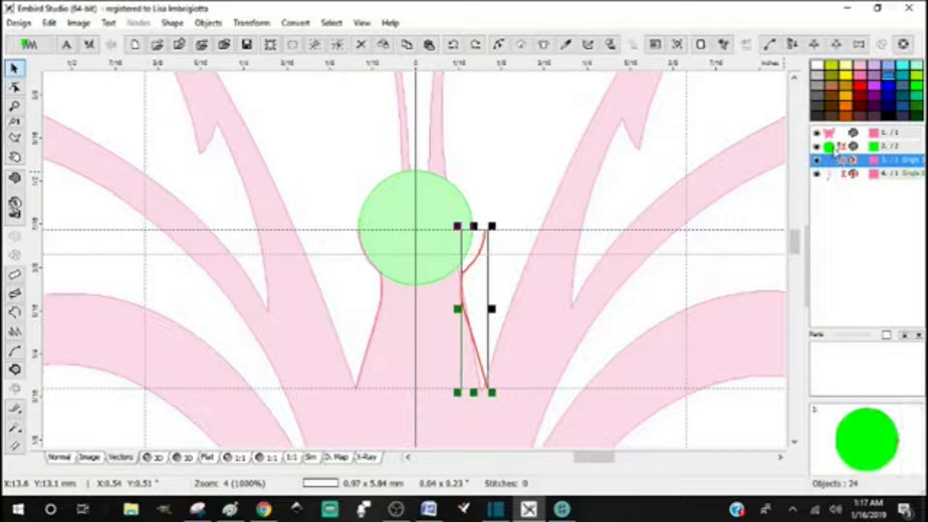
pyautogui.click(252, 23)
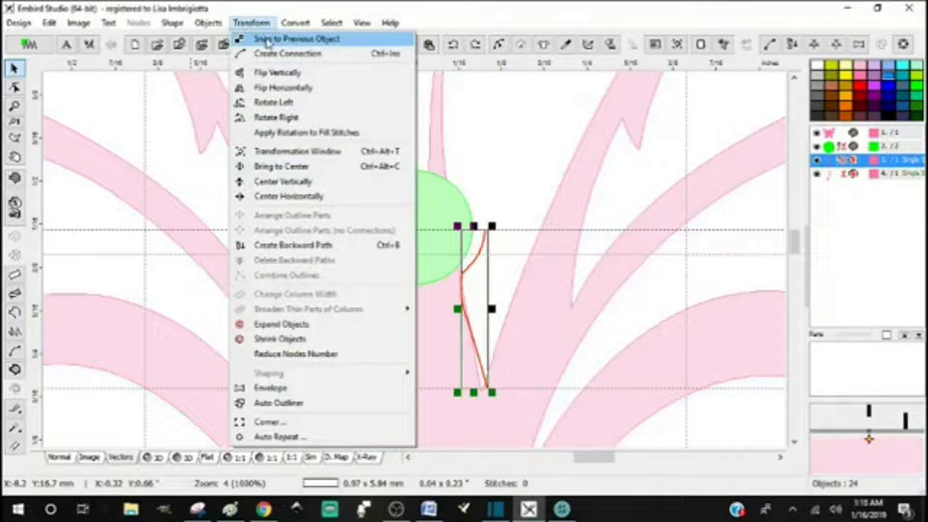
pyautogui.click(267, 40)
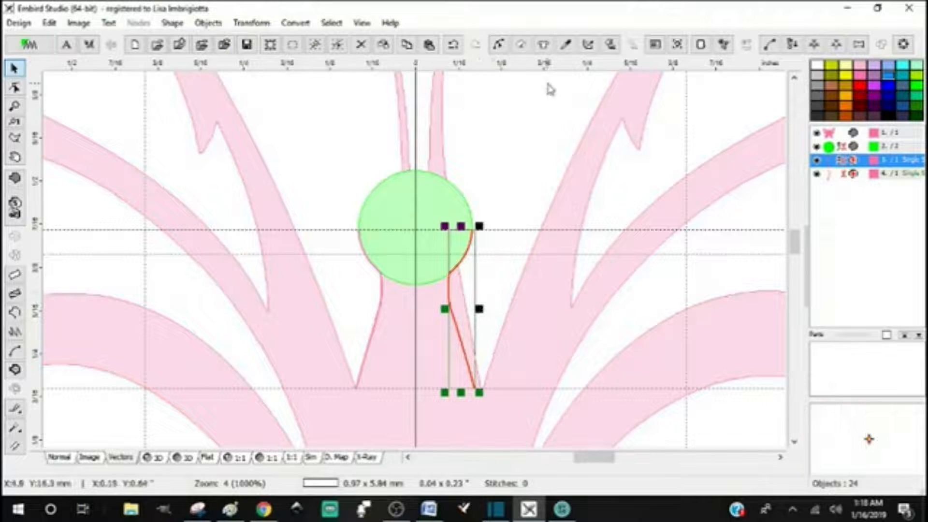
pyautogui.click(510, 113)
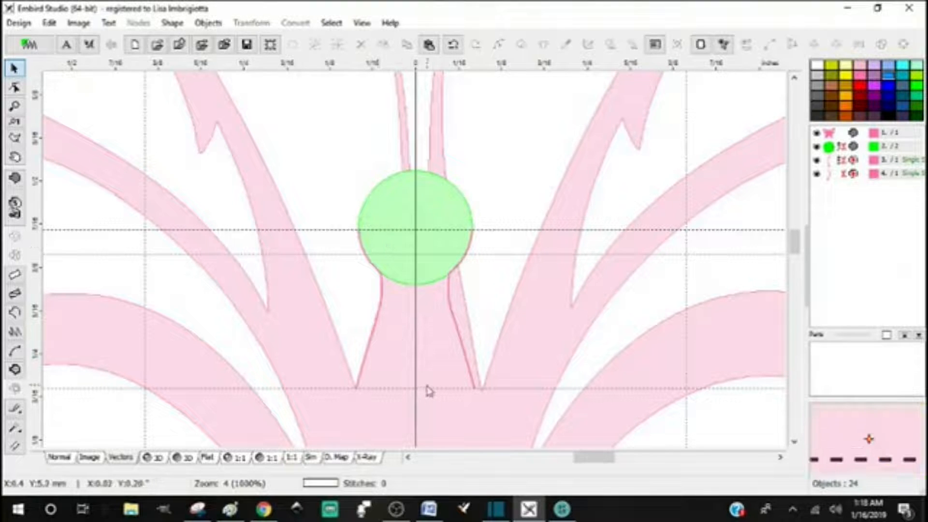
pyautogui.moveTo(852, 162); pyautogui.dragTo(846, 184)
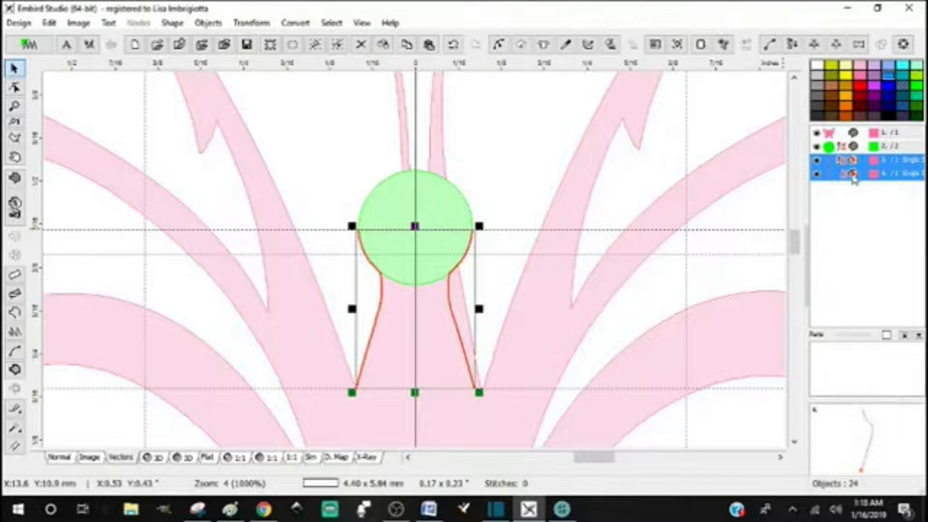
# - Insert a node on the right edge of the pink butterfly's body outline just below the head, and finish the object
pyautogui.click(833, 134)
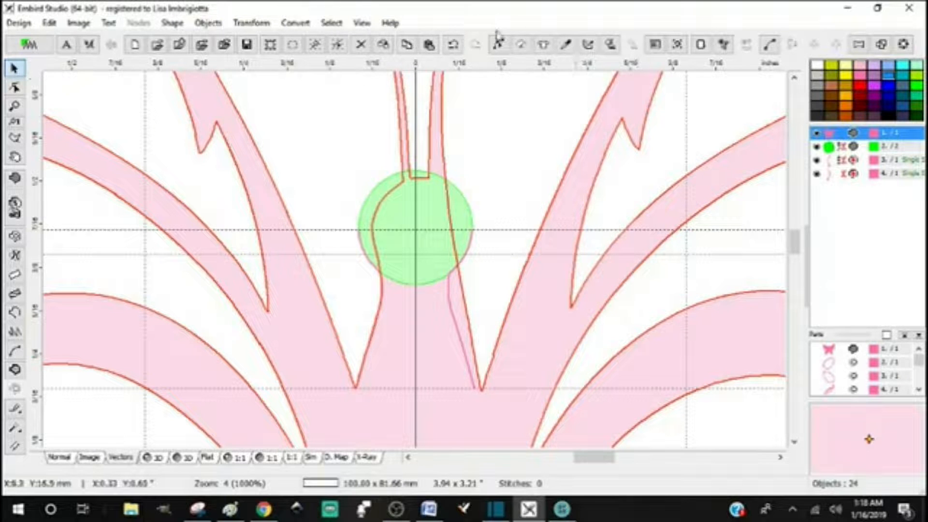
pyautogui.click(500, 46)
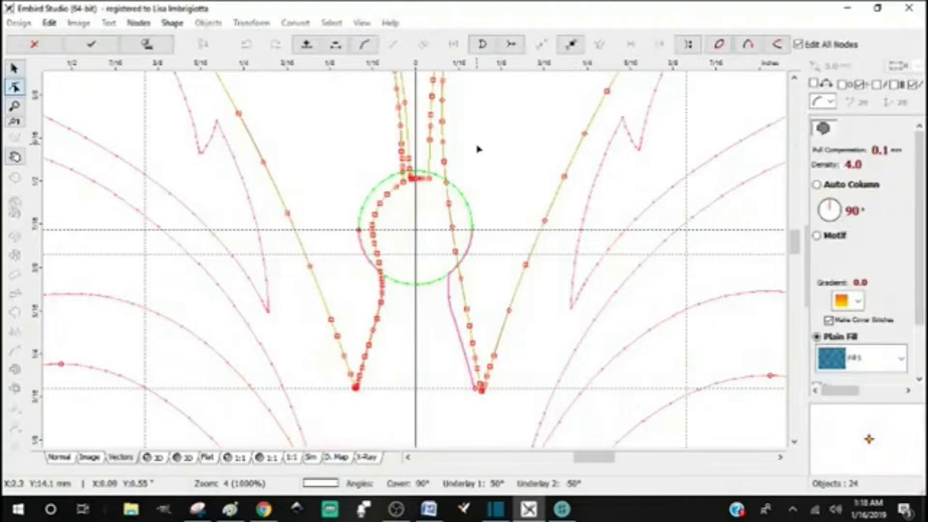
pyautogui.click(461, 281)
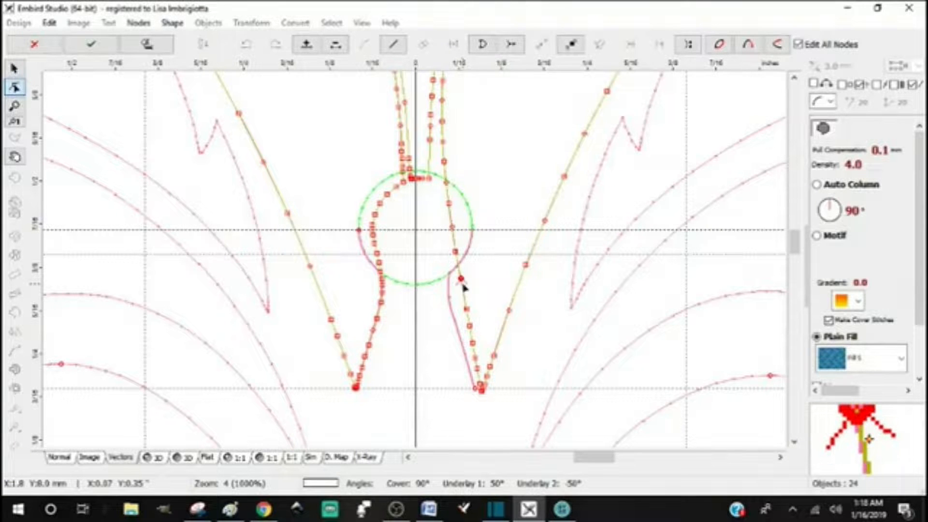
pyautogui.rightClick(461, 283)
pyautogui.click(495, 93)
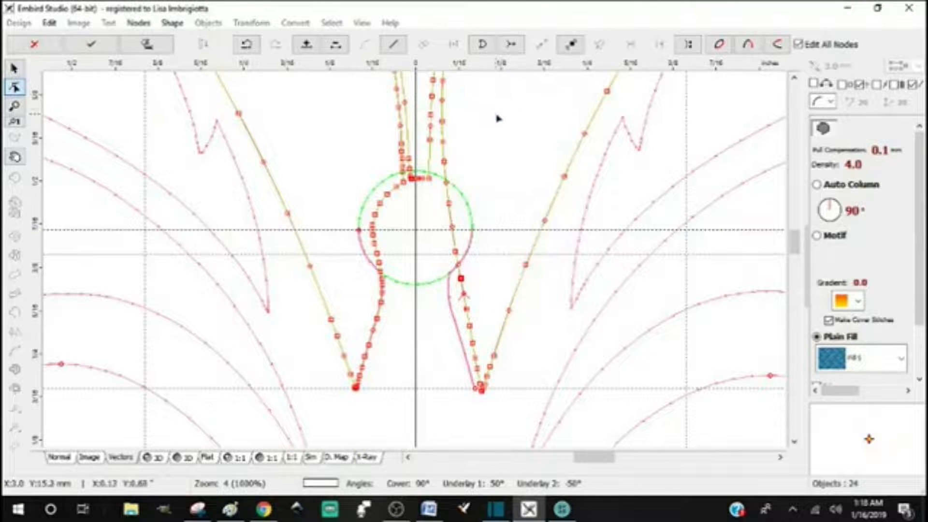
pyautogui.press('Return')
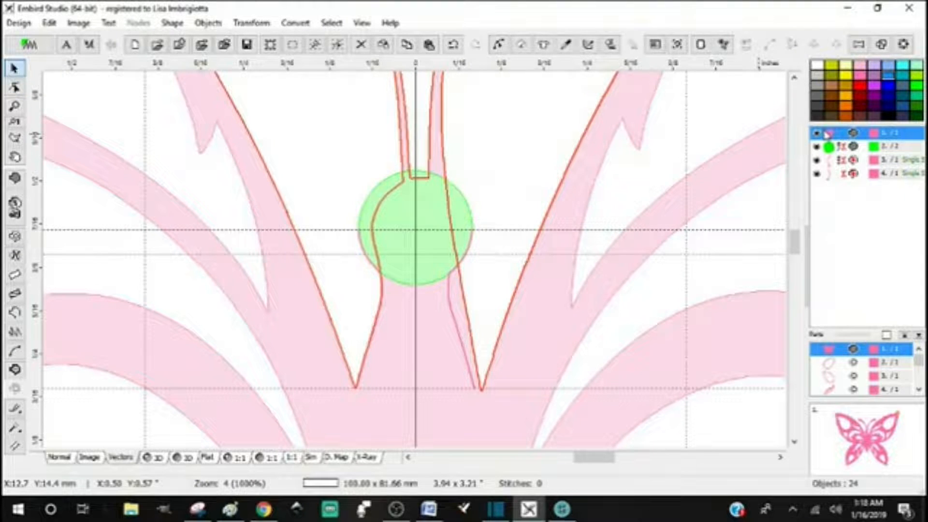
# - Duplicate the pink butterfly in place and recolour the duplicate blue
pyautogui.hotkey('ctrl', 'v')
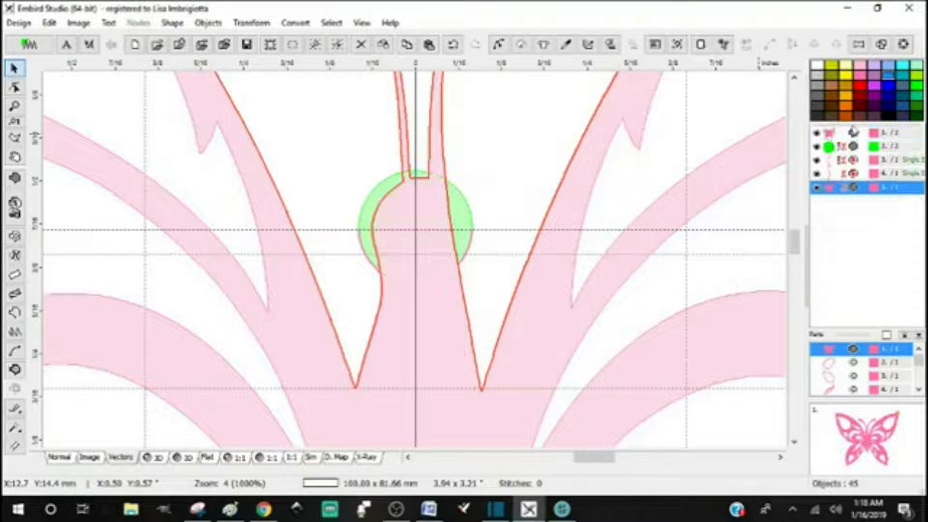
pyautogui.click(859, 152)
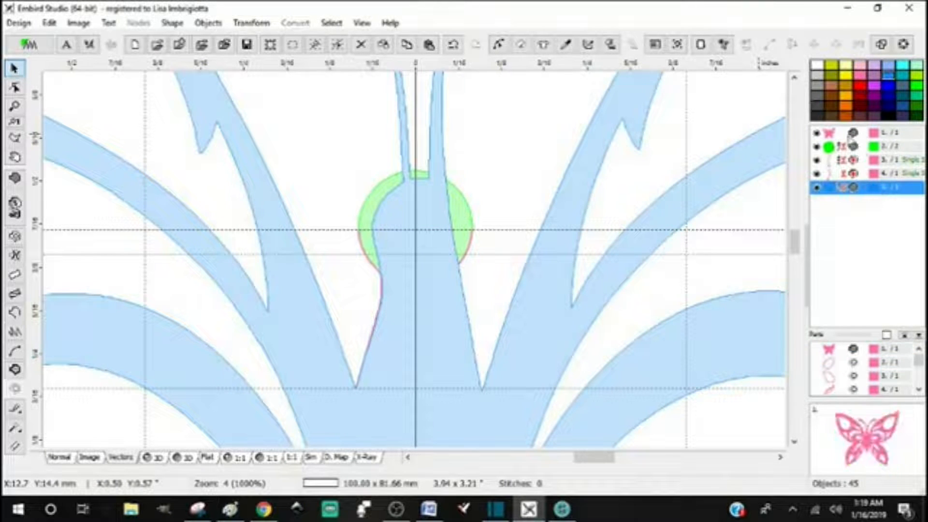
# - Reopen the pink butterfly's nodes and move a node from the head's right side to the green circle's right edge
pyautogui.click(854, 135)
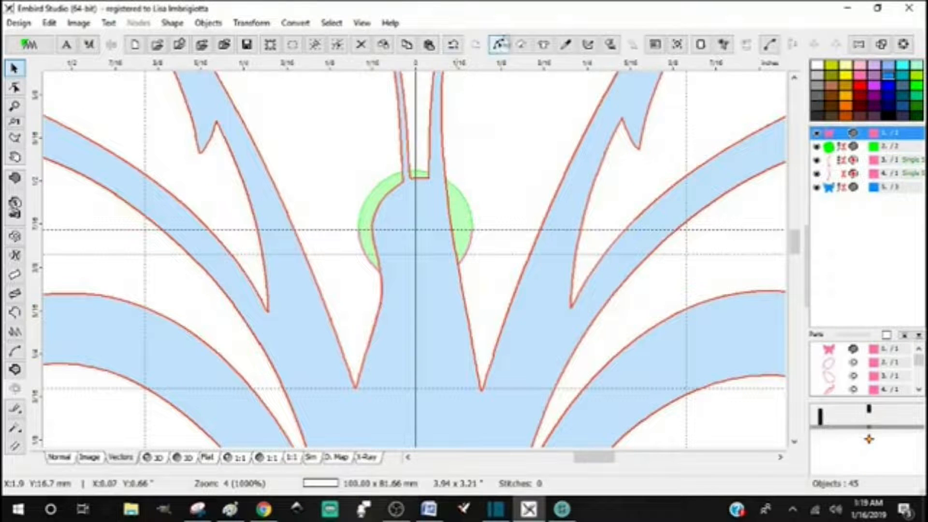
pyautogui.click(499, 45)
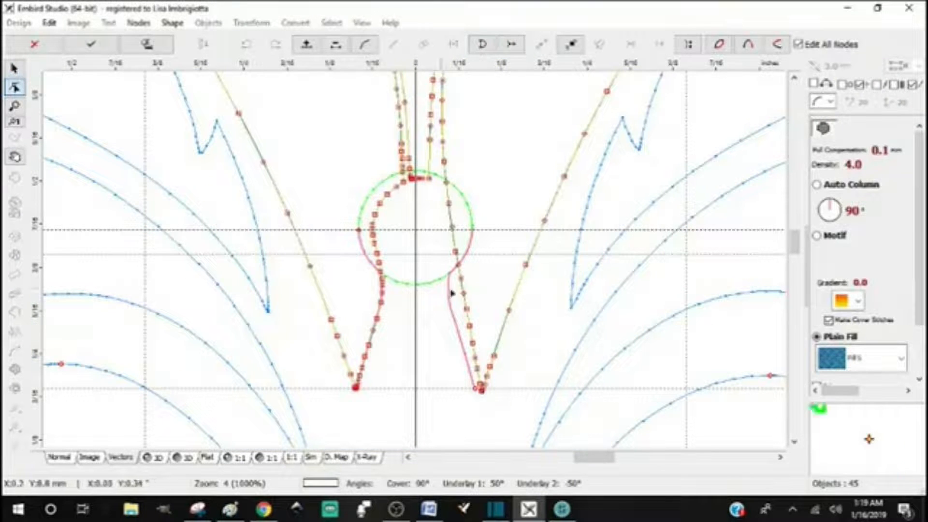
pyautogui.scroll(2, 442, 290)
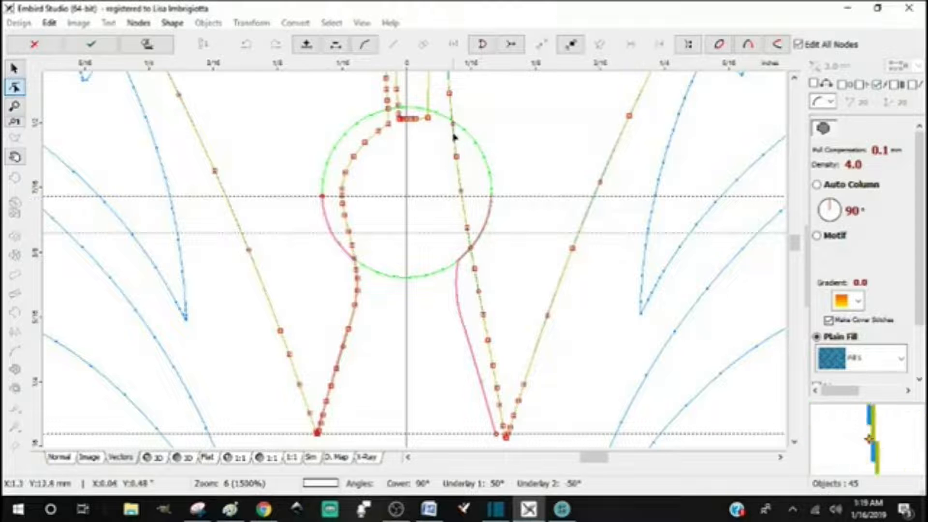
pyautogui.click(460, 191)
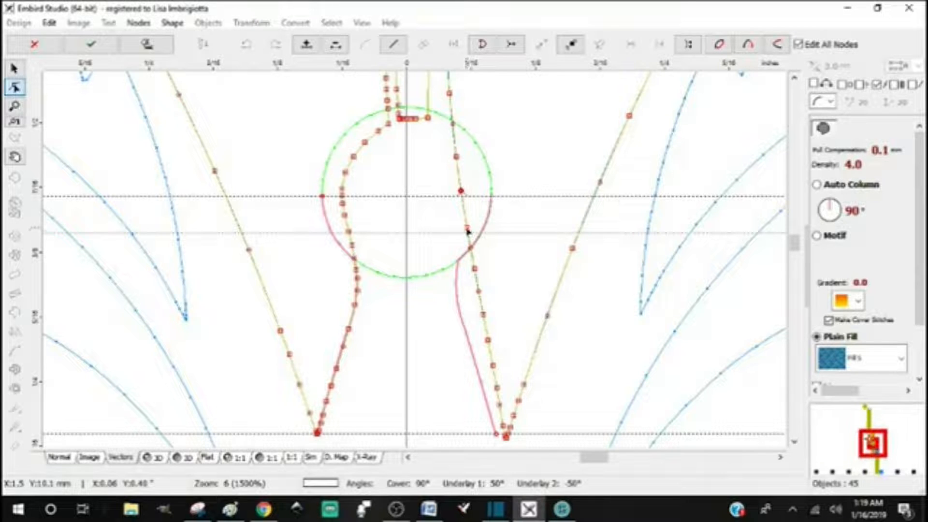
pyautogui.moveTo(468, 232); pyautogui.dragTo(493, 197)
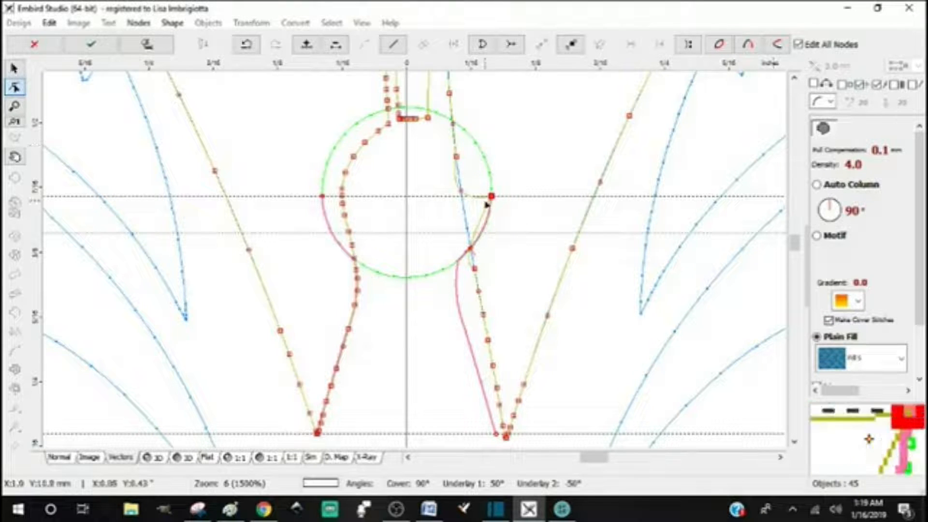
# - Align the moved node exactly with the point where the horizontal guide line meets the circle's right edge
pyautogui.scroll(3, 476, 207)
pyautogui.scroll(3, 501, 211)
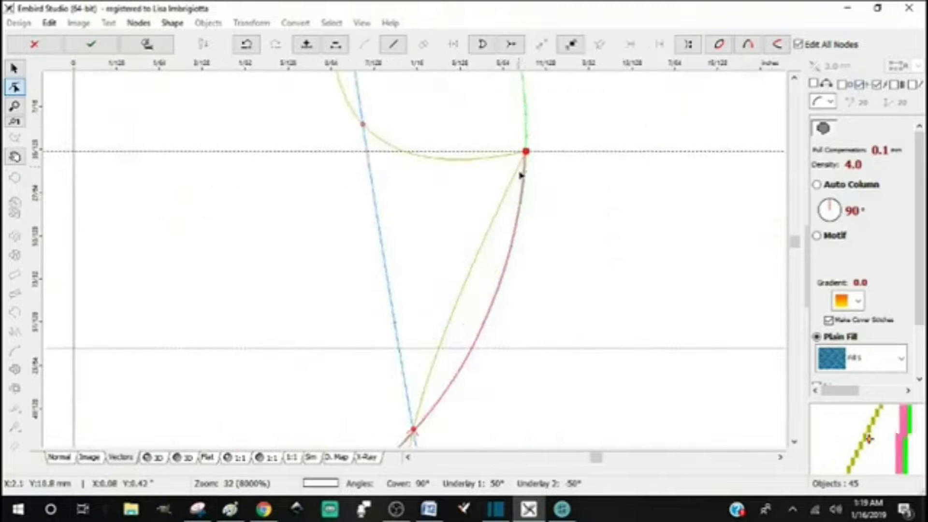
pyautogui.click(794, 77)
pyautogui.click(794, 78)
pyautogui.click(795, 79)
pyautogui.moveTo(516, 118)
pyautogui.mouseDown()
pyautogui.moveTo(536, 137)
pyautogui.moveTo(516, 118)
pyautogui.mouseUp()
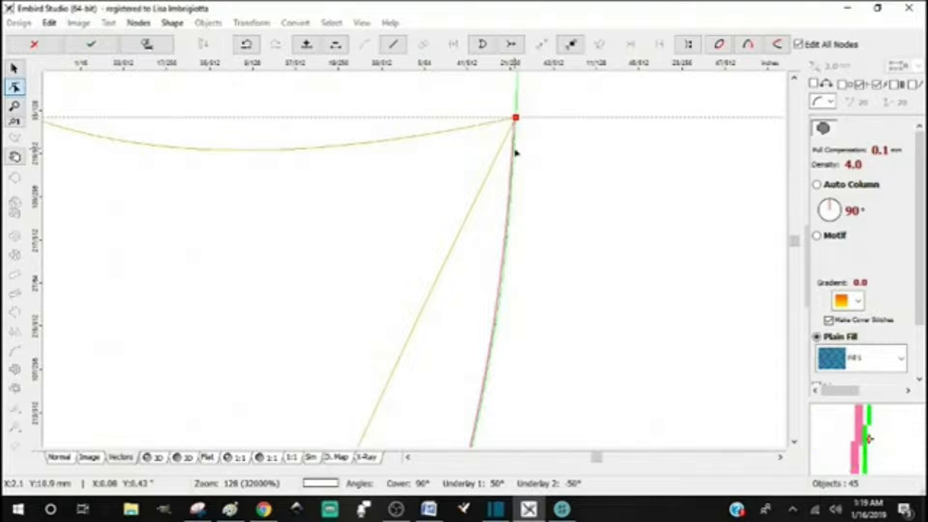
# - Move the nodes below the head's right edge onto the lower right arc of the green circle
pyautogui.scroll(-4, 515, 149)
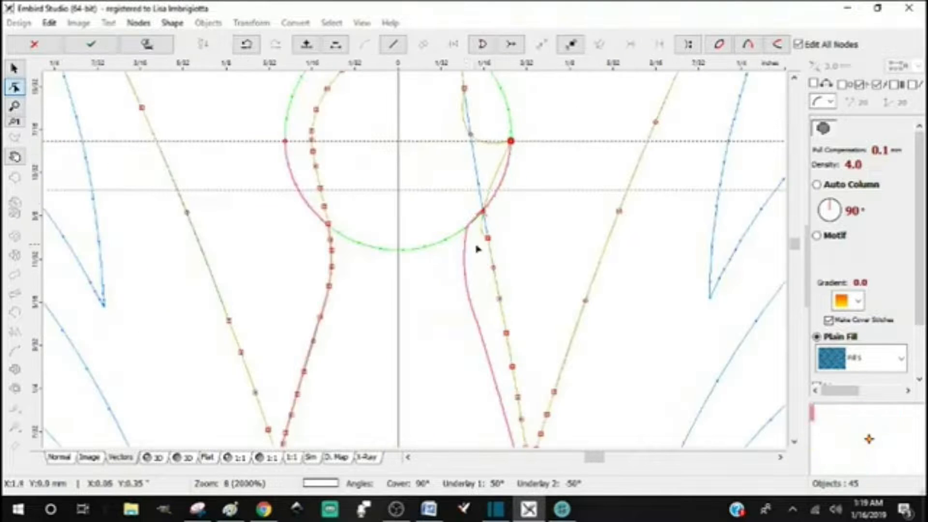
pyautogui.click(484, 213)
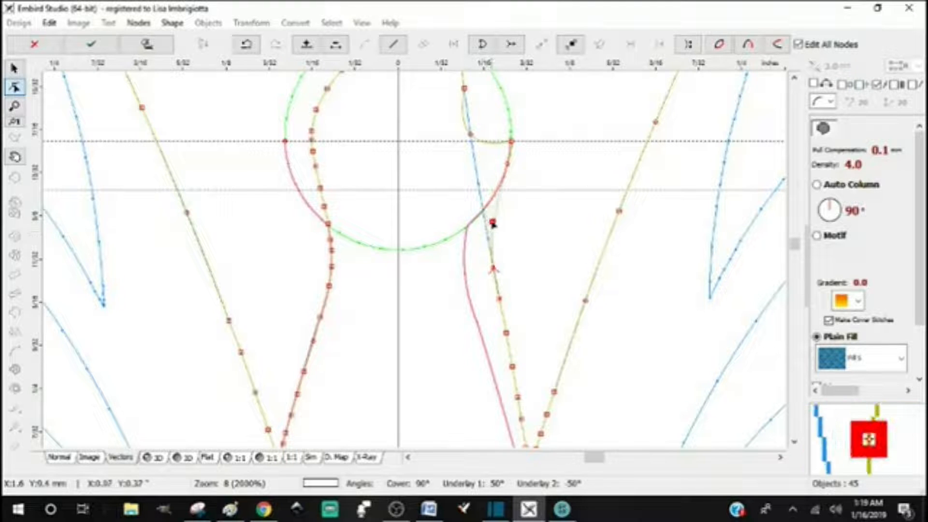
pyautogui.moveTo(508, 175); pyautogui.dragTo(500, 186)
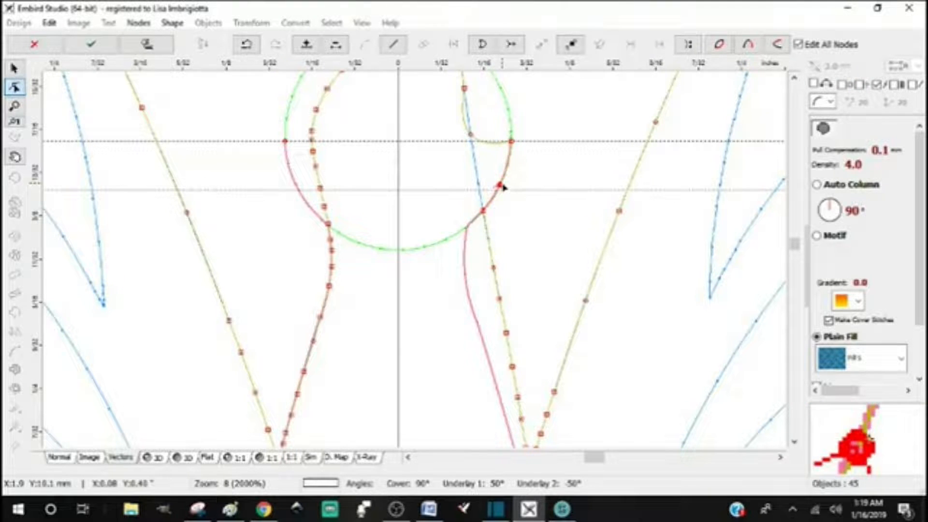
# - Insert a node on the head's lower right curve below the last moved node and fit it to the circle
pyautogui.scroll(2, 488, 197)
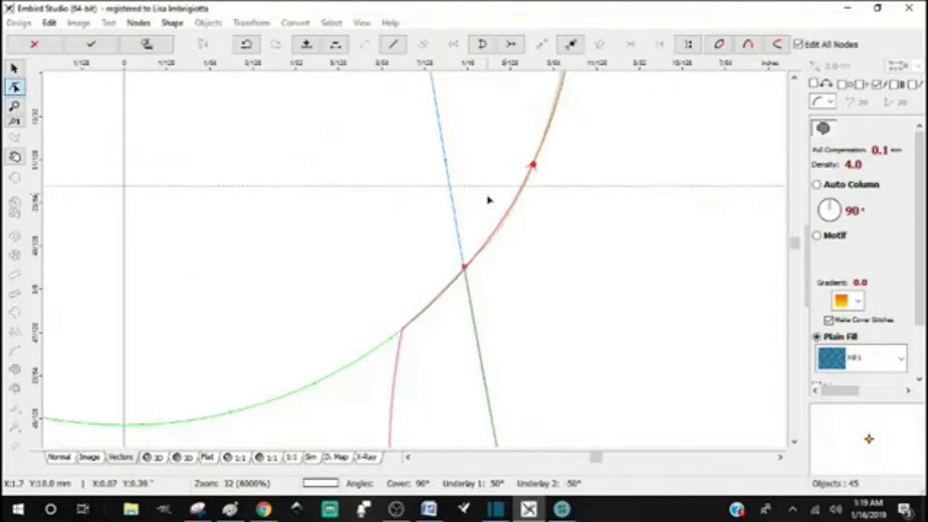
pyautogui.rightClick(532, 166)
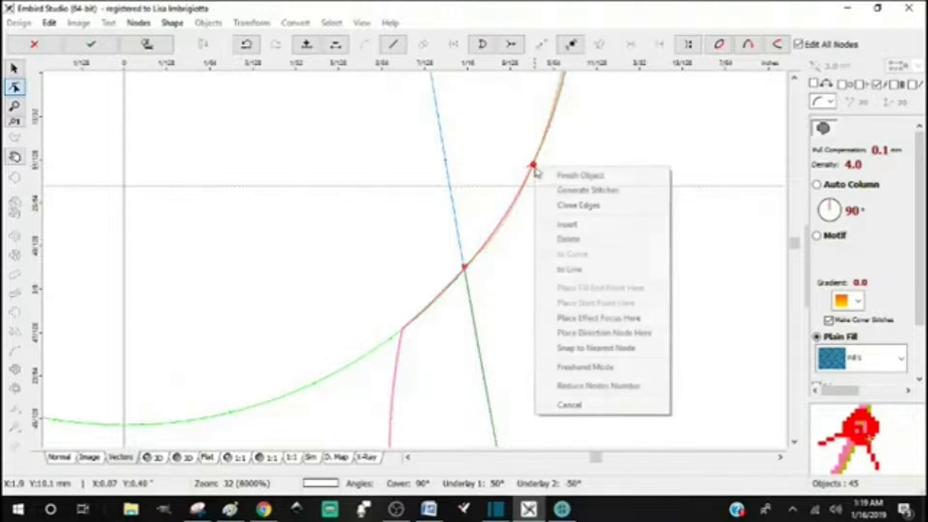
pyautogui.click(574, 225)
pyautogui.click(502, 224)
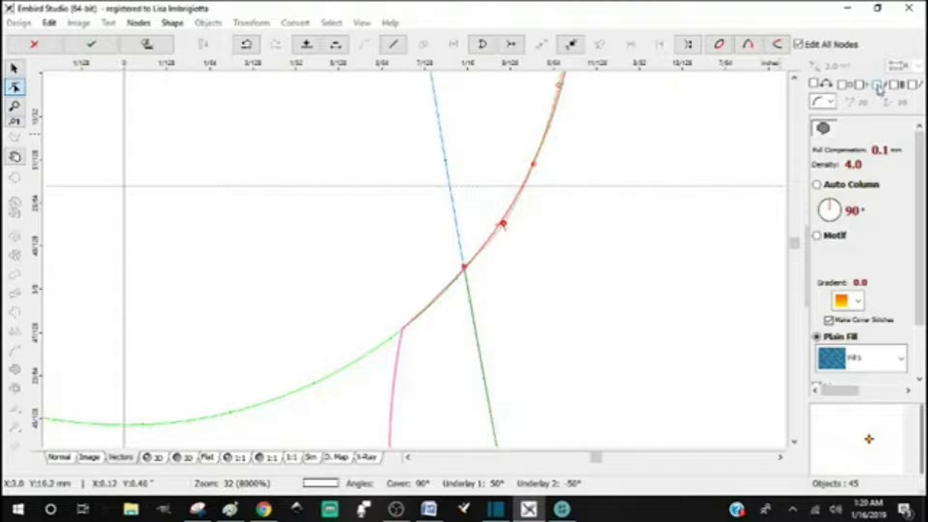
pyautogui.click(914, 86)
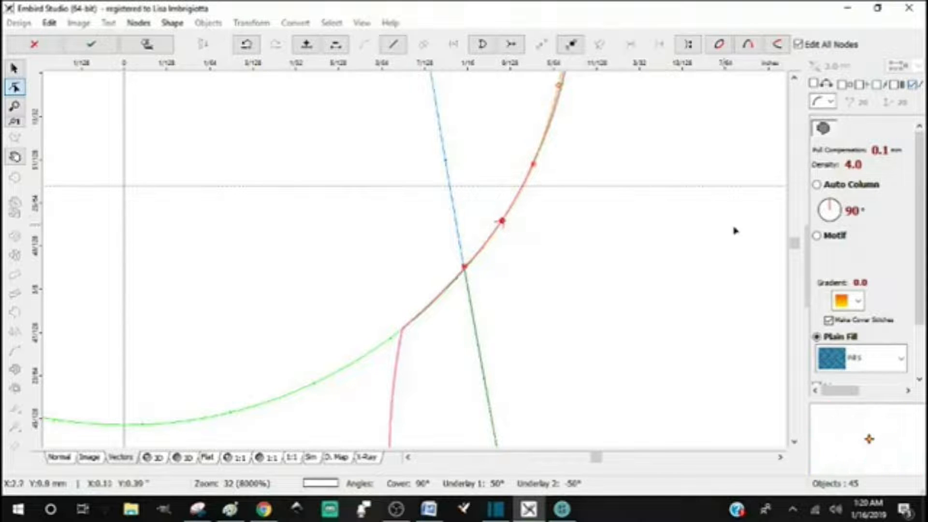
# - Fit the curve node just below the horizontal guide line to the circle's right edge
pyautogui.click(795, 78)
pyautogui.click(795, 78)
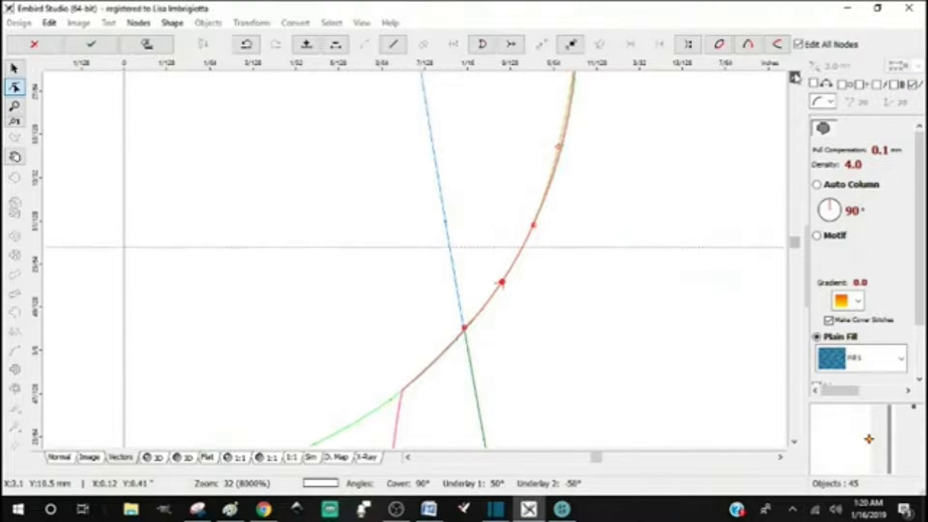
pyautogui.moveTo(560, 168); pyautogui.dragTo(565, 159)
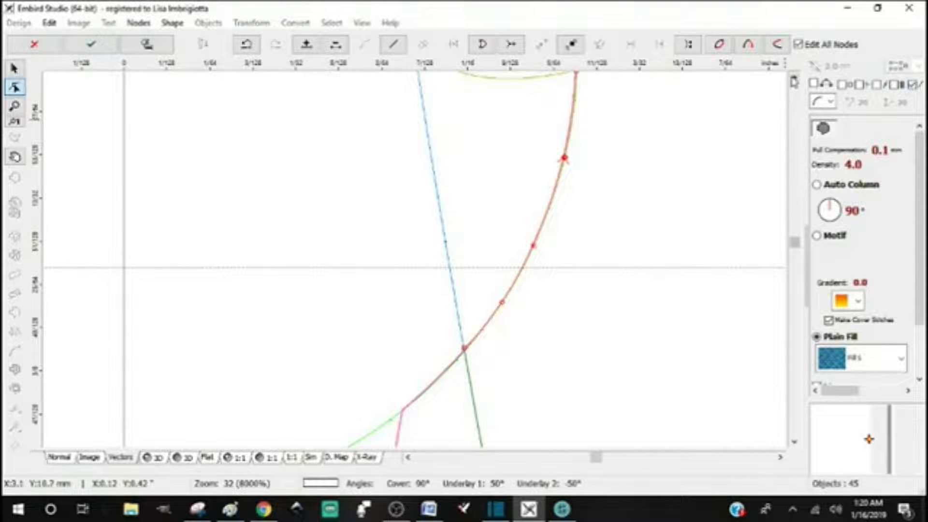
pyautogui.click(794, 78)
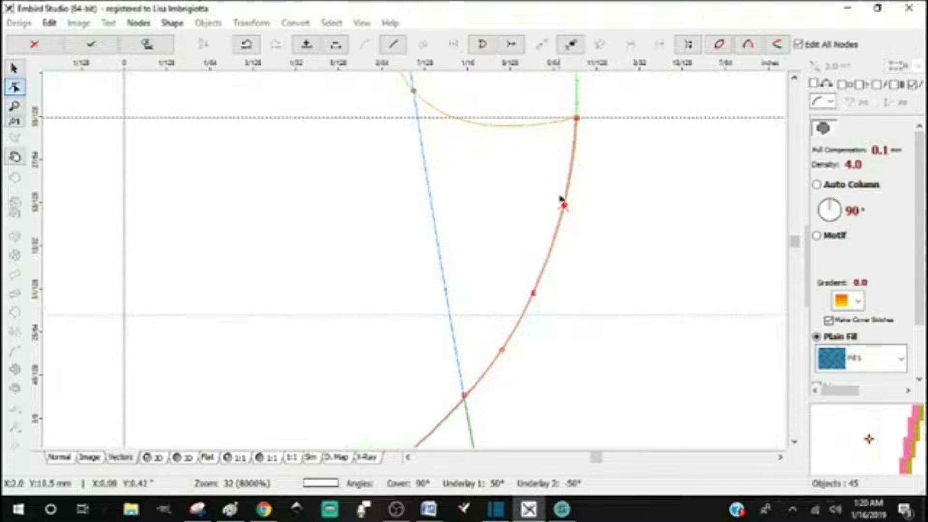
pyautogui.moveTo(565, 206)
pyautogui.mouseDown()
pyautogui.moveTo(573, 208)
pyautogui.moveTo(564, 203)
pyautogui.moveTo(562, 211)
pyautogui.mouseUp()
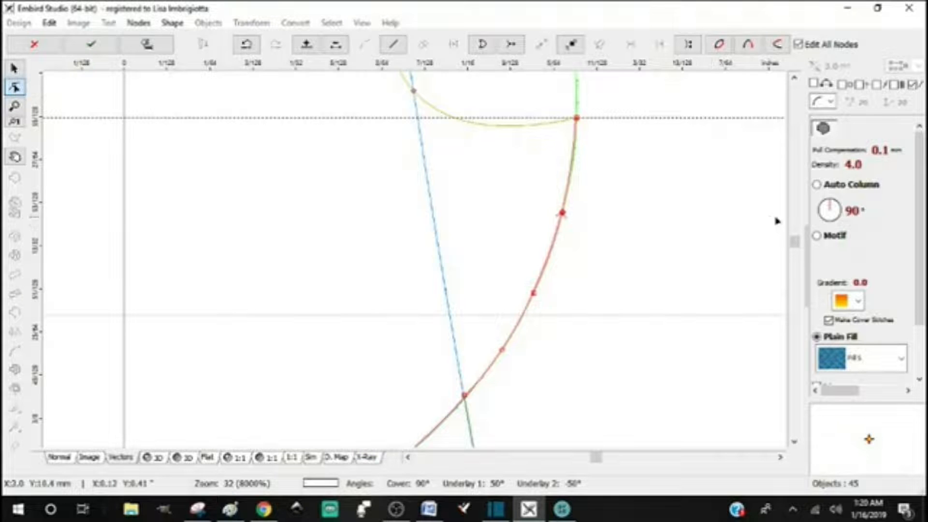
# - Move one body node to where the right pink body outline meets the circle, and the next one onto the arc just above
pyautogui.scroll(-1, 763, 213)
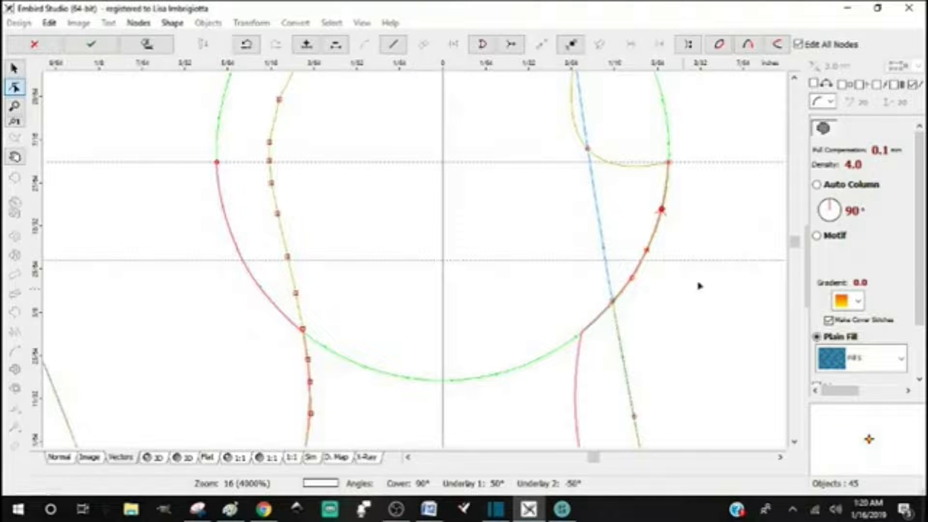
pyautogui.moveTo(796, 248); pyautogui.dragTo(794, 247)
pyautogui.scroll(1, 782, 415)
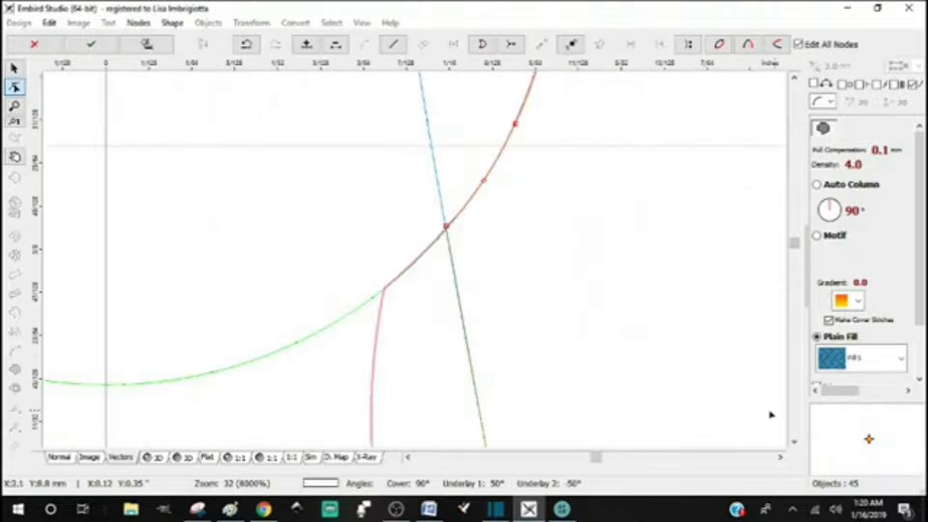
pyautogui.scroll(-2, 523, 356)
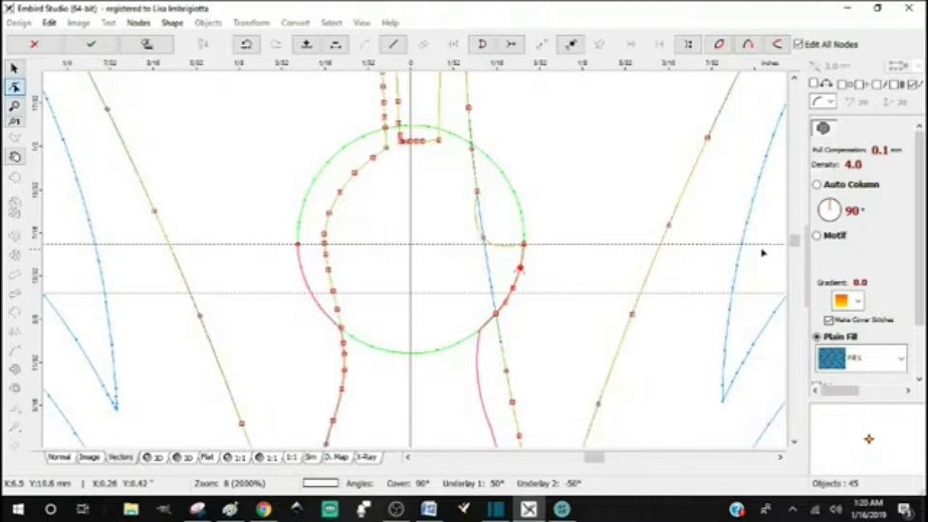
pyautogui.moveTo(793, 245); pyautogui.dragTo(795, 245)
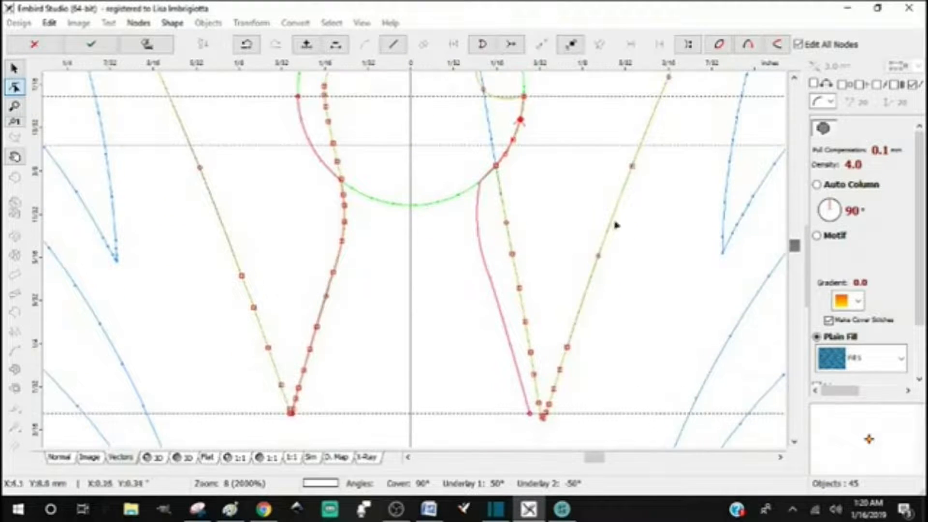
pyautogui.click(506, 223)
pyautogui.moveTo(513, 254); pyautogui.dragTo(478, 183)
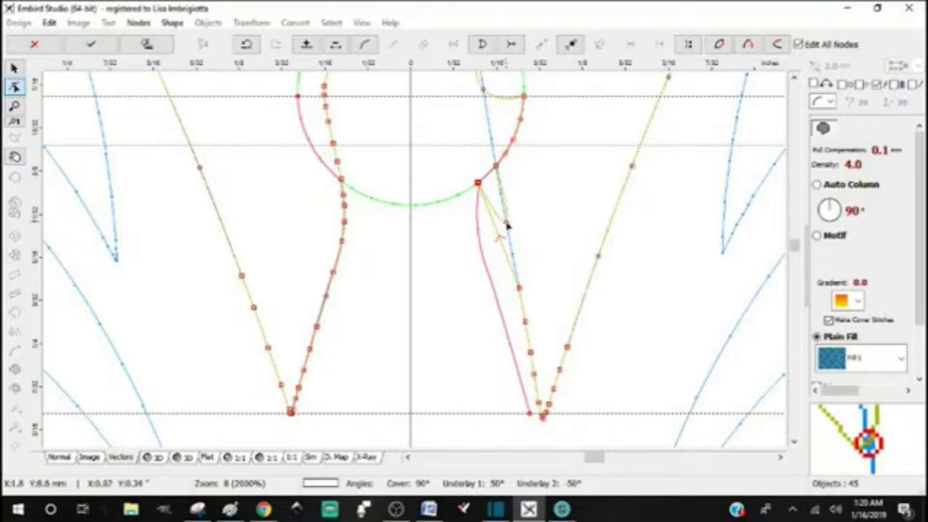
pyautogui.moveTo(505, 224); pyautogui.dragTo(489, 184)
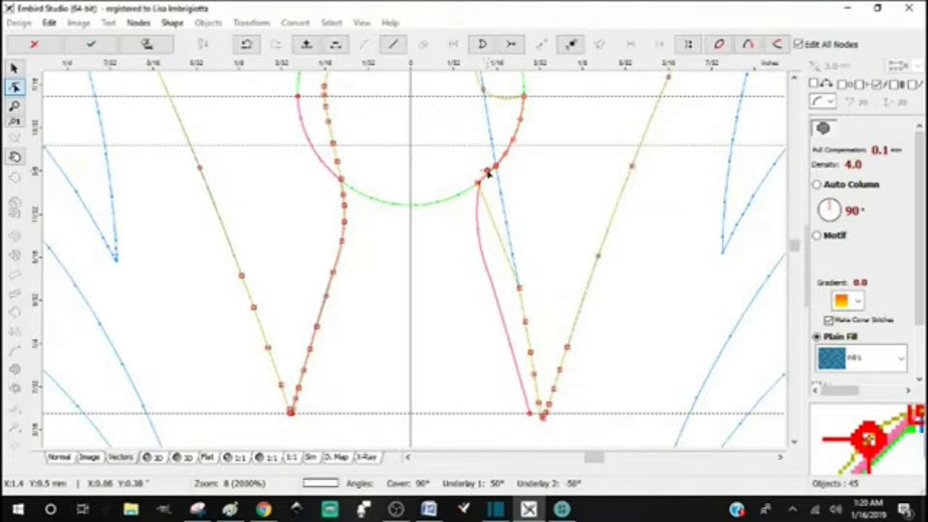
# - Align the neck corner node exactly with the intersection of the green circle and the right pink body outline
pyautogui.scroll(2, 487, 177)
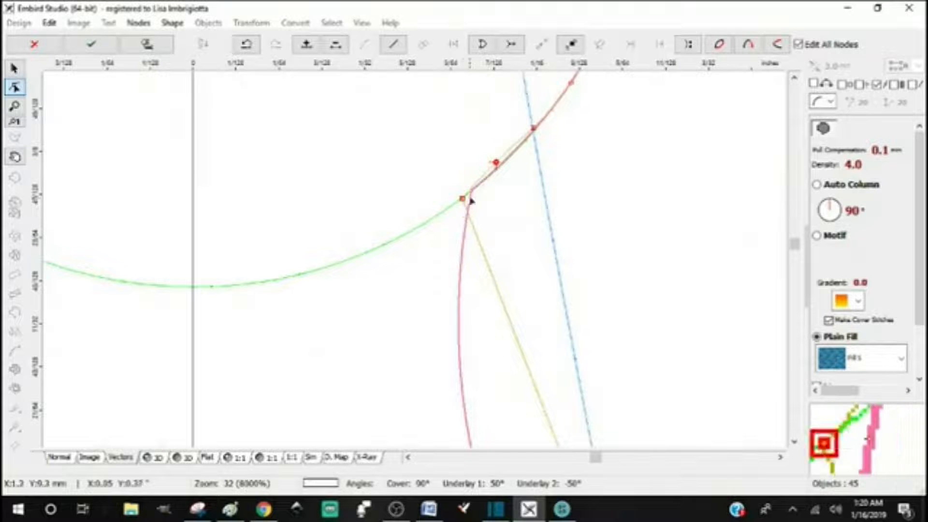
pyautogui.click(465, 197)
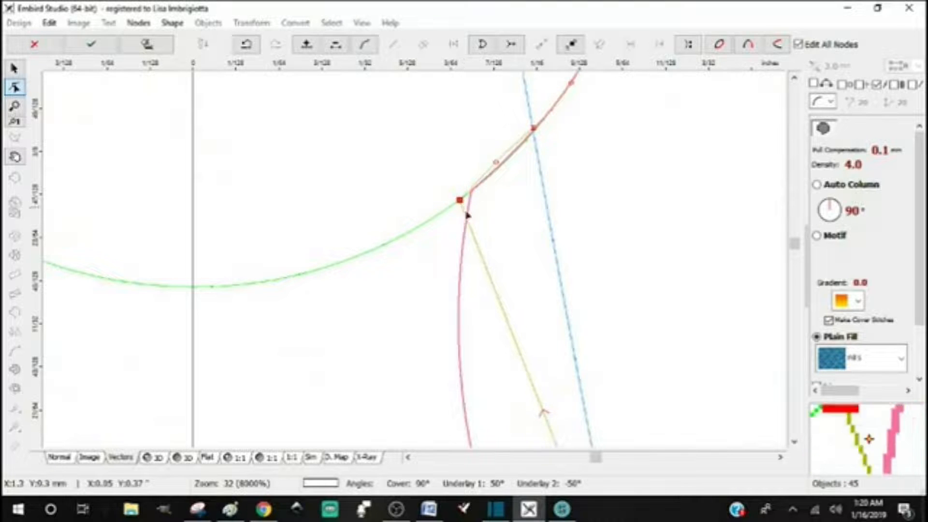
pyautogui.moveTo(461, 204); pyautogui.dragTo(474, 192)
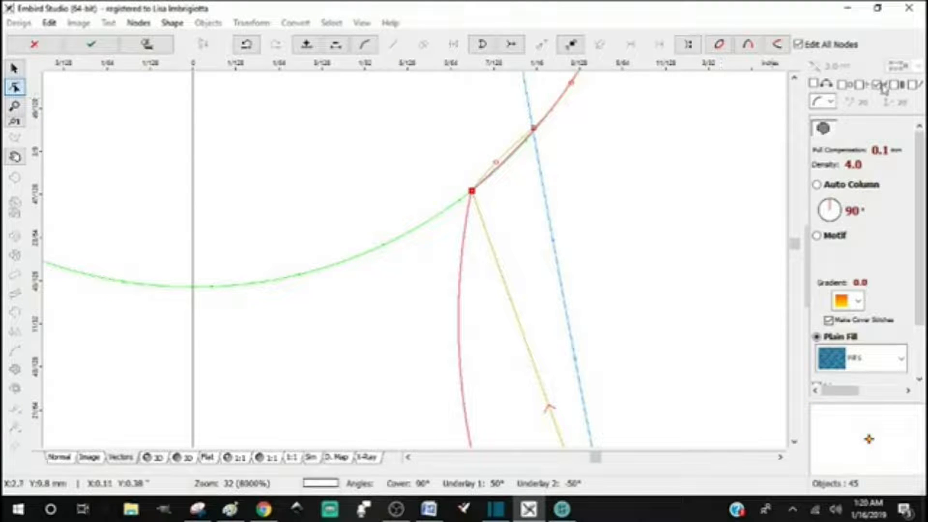
# - Fit the curve node just above the right neck corner closely to the circle's arc
pyautogui.click(497, 161)
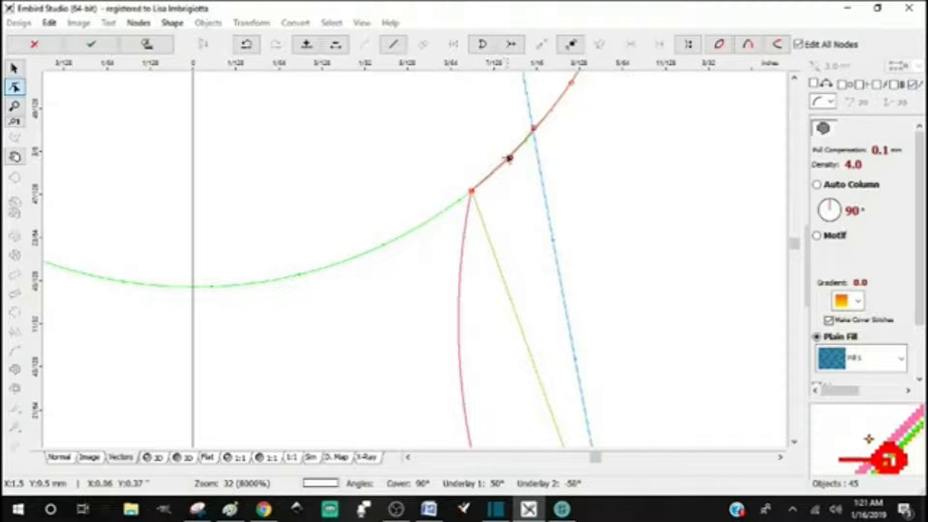
pyautogui.scroll(2, 499, 159)
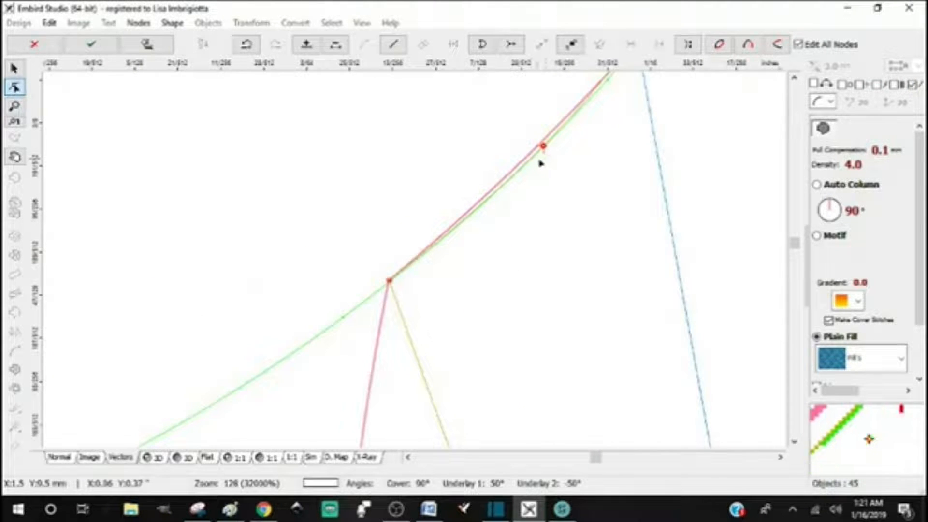
pyautogui.moveTo(543, 147)
pyautogui.mouseDown()
pyautogui.moveTo(551, 159)
pyautogui.moveTo(540, 150)
pyautogui.mouseUp()
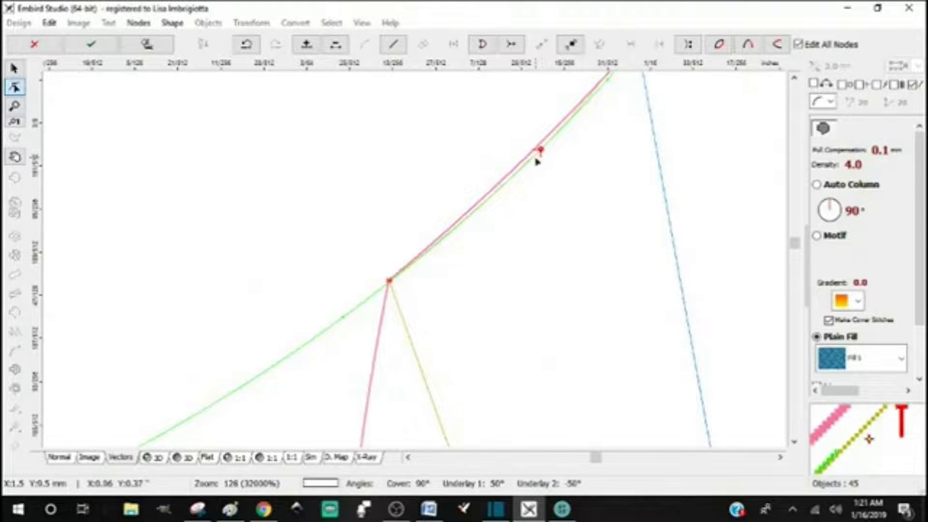
pyautogui.scroll(-2, 545, 198)
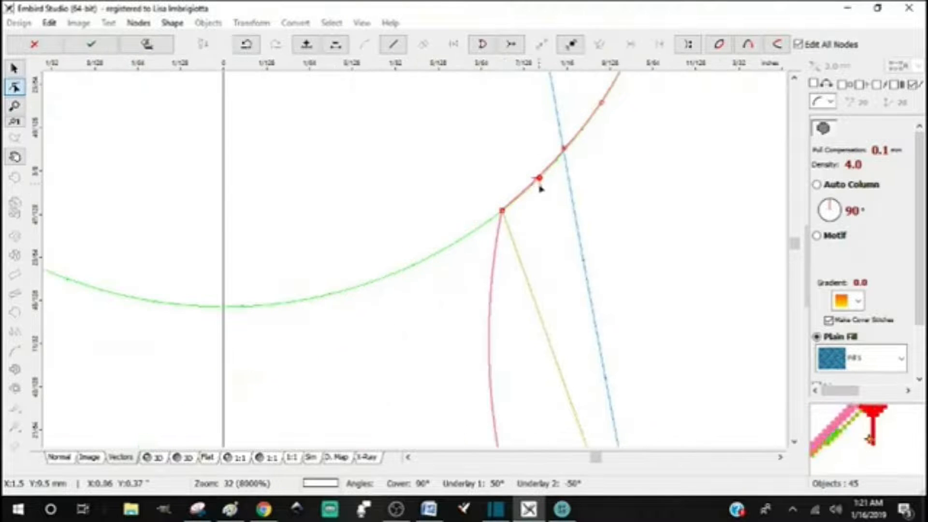
pyautogui.scroll(-1, 773, 160)
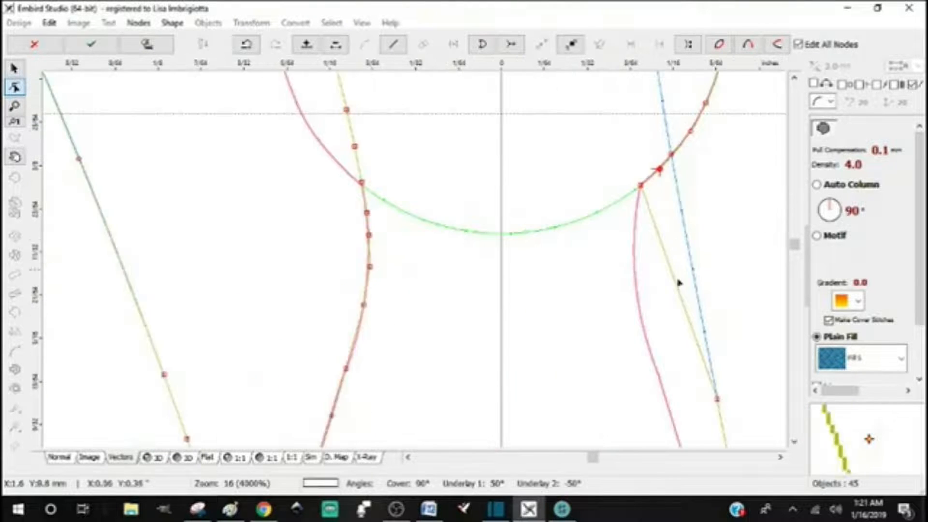
# - Move the first body node below the right neck corner onto the pink outline and insert a node after it
pyautogui.click(780, 458)
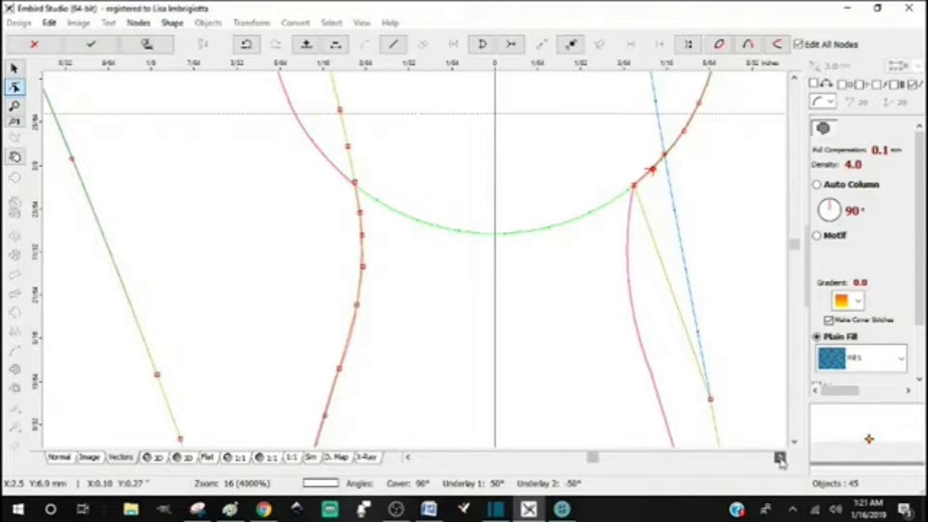
pyautogui.scroll(-1, 749, 335)
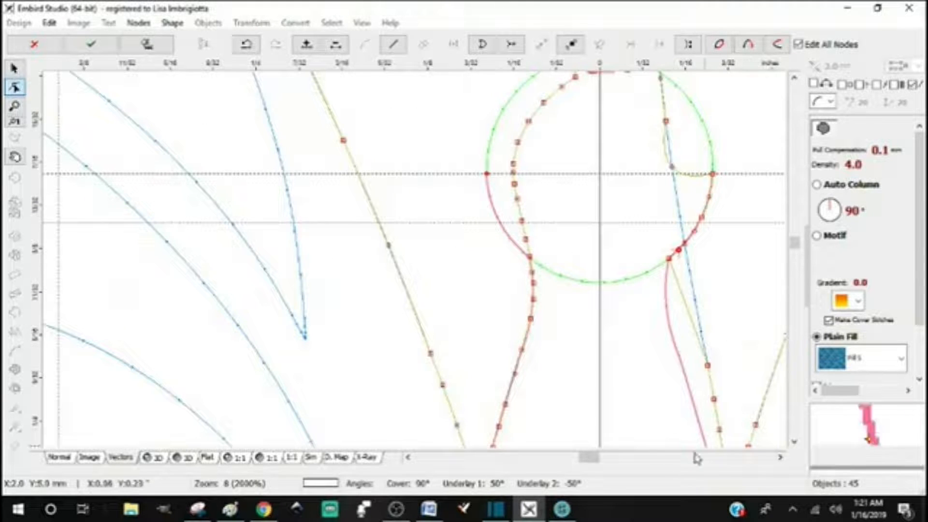
pyautogui.click(794, 441)
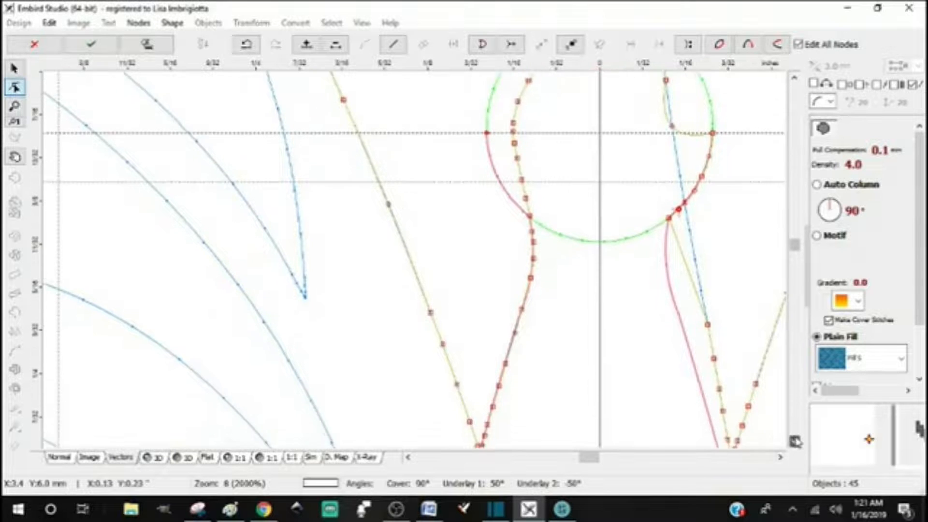
pyautogui.click(708, 264)
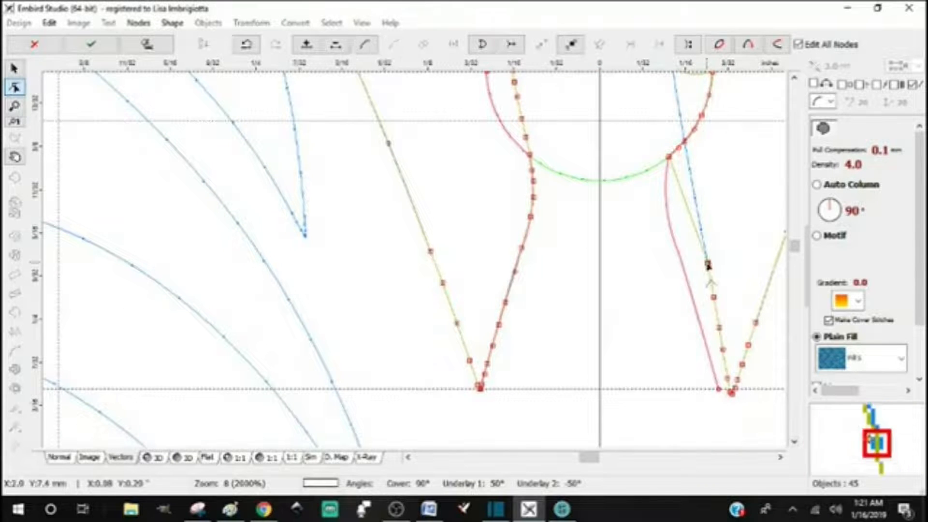
pyautogui.moveTo(708, 265); pyautogui.dragTo(680, 259)
pyautogui.rightClick(682, 262)
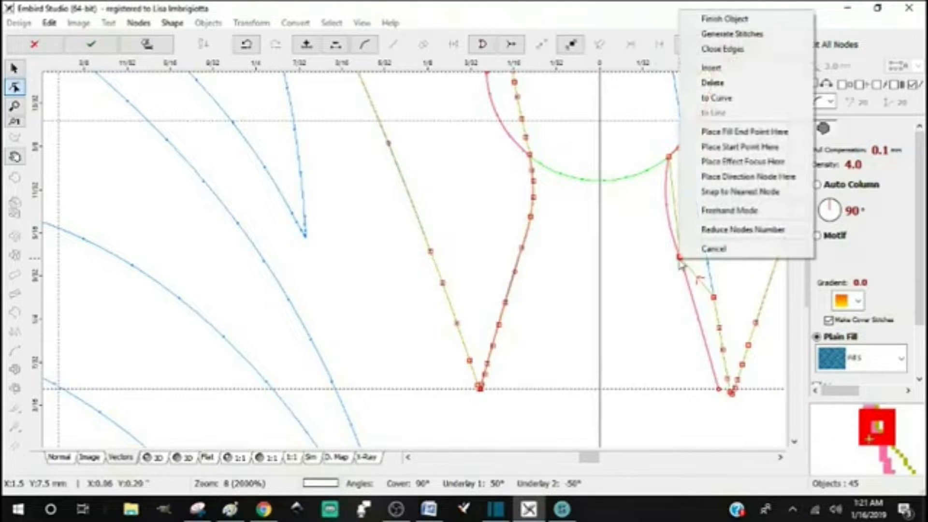
pyautogui.click(711, 68)
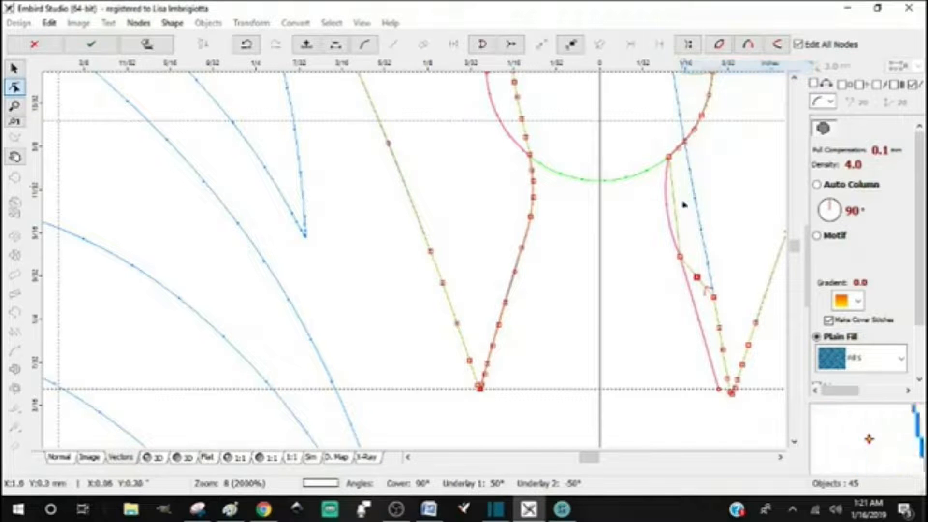
# - Convert the segment below the right neck corner to a curve and fit it to the pink body outline
pyautogui.click(680, 257)
pyautogui.click(669, 158)
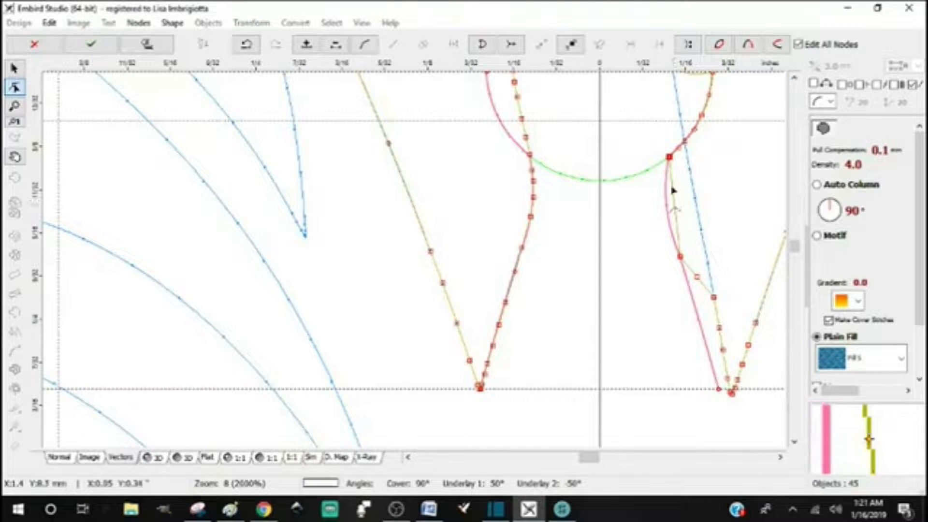
pyautogui.rightClick(670, 160)
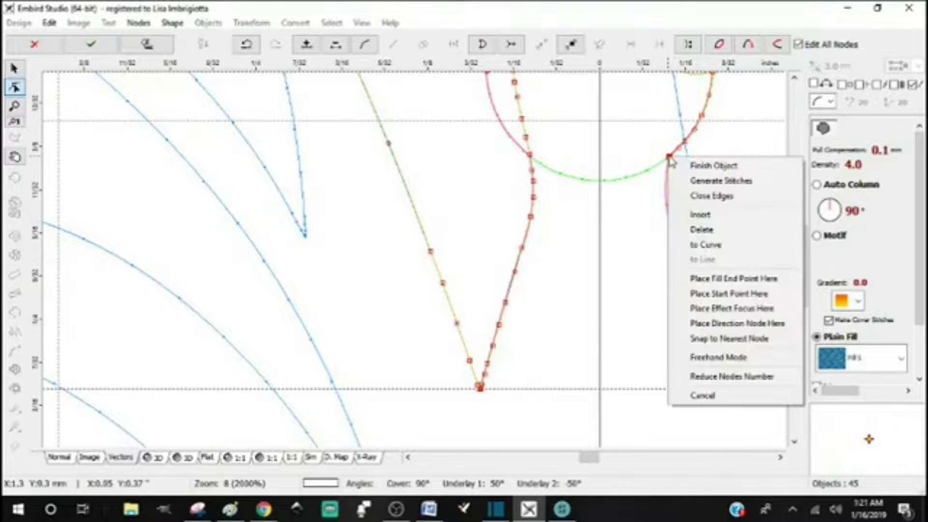
pyautogui.click(713, 247)
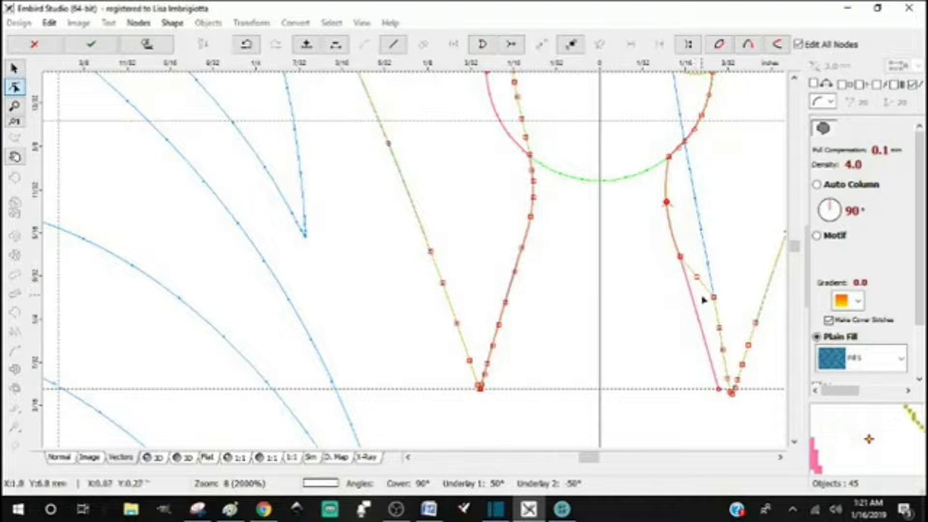
# - Shift two nodes on the lower right body edge toward the pink outline and delete the extra nodes down to the tip
pyautogui.moveTo(713, 298); pyautogui.dragTo(705, 317)
pyautogui.moveTo(697, 277); pyautogui.dragTo(694, 291)
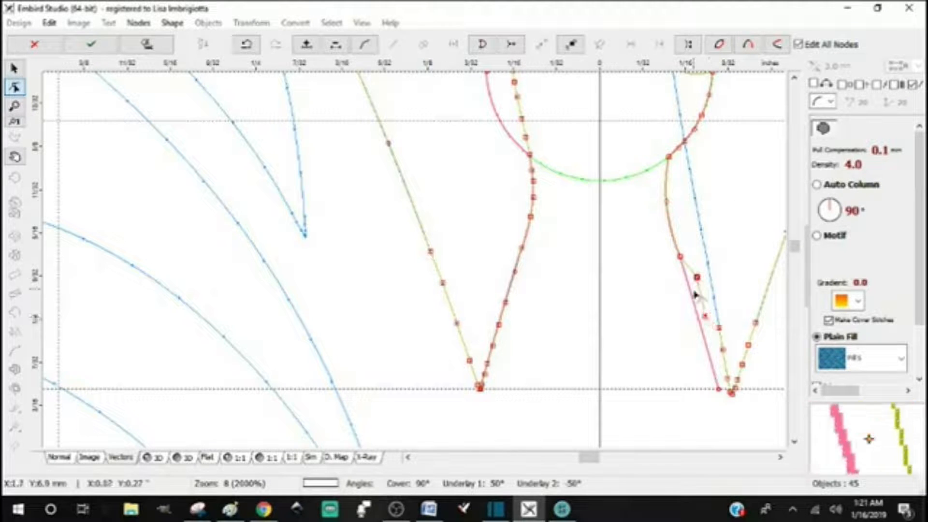
pyautogui.click(719, 329)
pyautogui.press('Delete')
pyautogui.click(724, 350)
pyautogui.press('Delete')
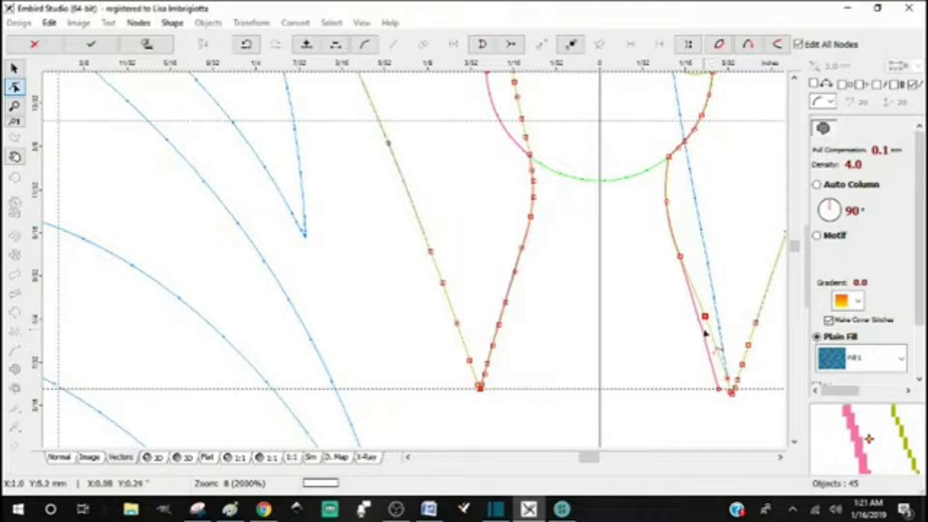
pyautogui.press('Delete')
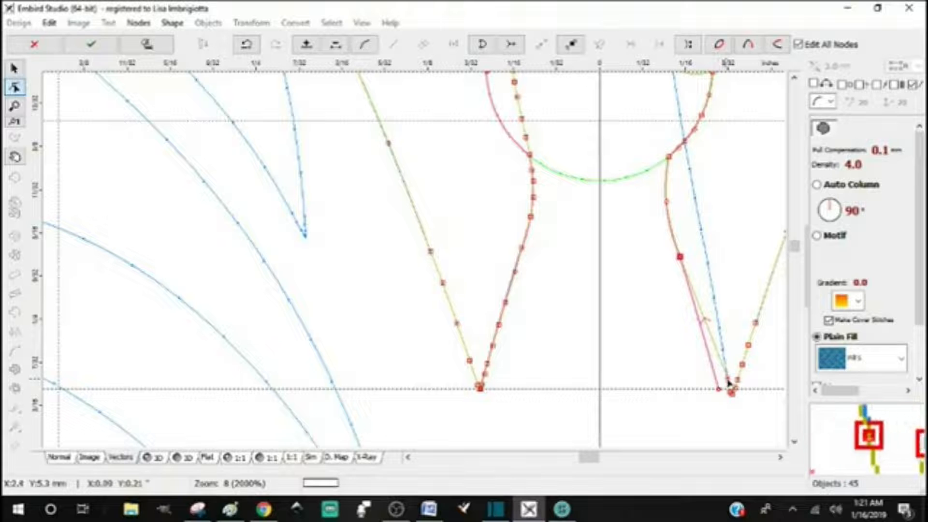
# - Move the lower right tip node onto the bottom end of the pink outline and remove the stray node above it
pyautogui.scroll(2, 735, 412)
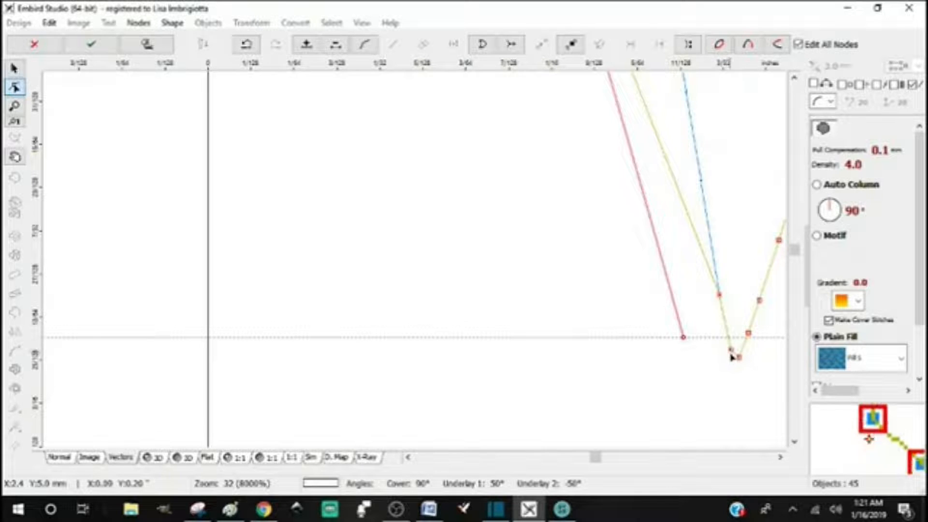
pyautogui.moveTo(731, 353); pyautogui.dragTo(679, 340)
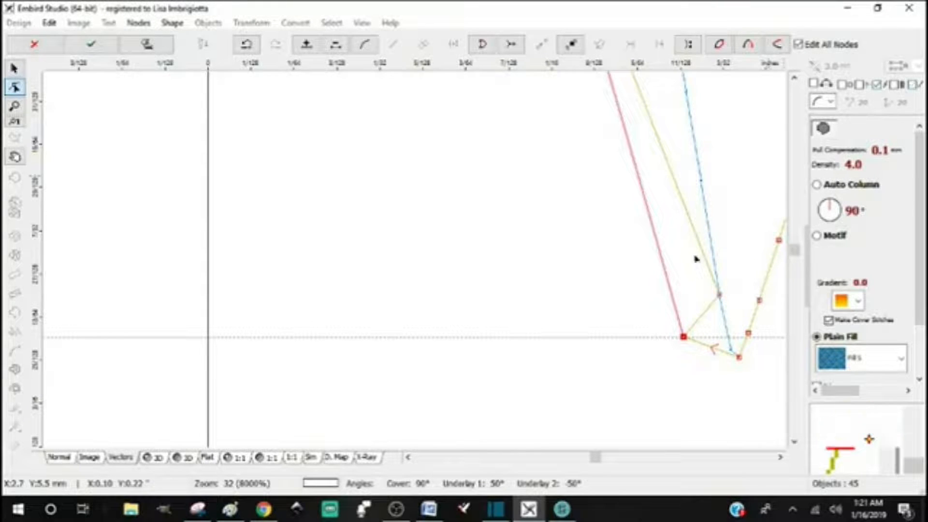
pyautogui.moveTo(721, 294); pyautogui.dragTo(679, 299)
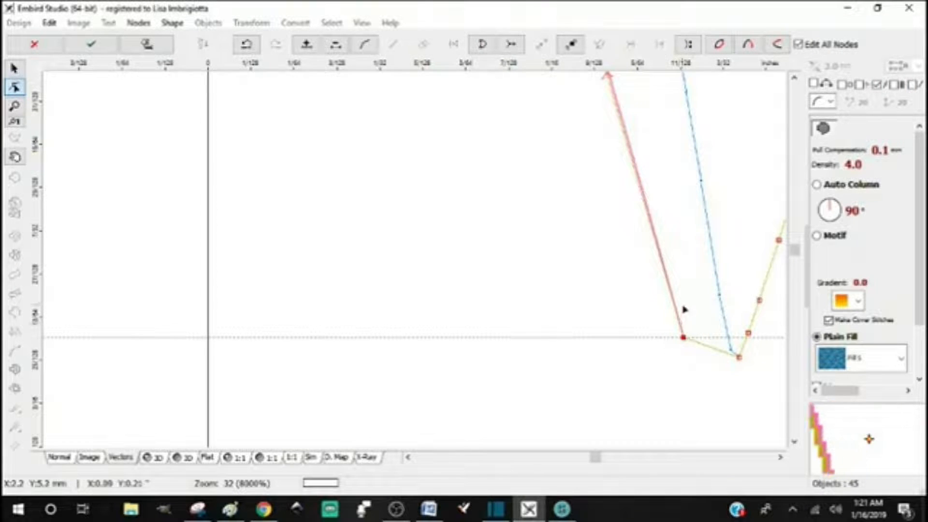
# - Convert the segment above the lower right tip to a curve and fit it to the pink body outline
pyautogui.scroll(-1, 664, 286)
pyautogui.moveTo(795, 252); pyautogui.dragTo(796, 246)
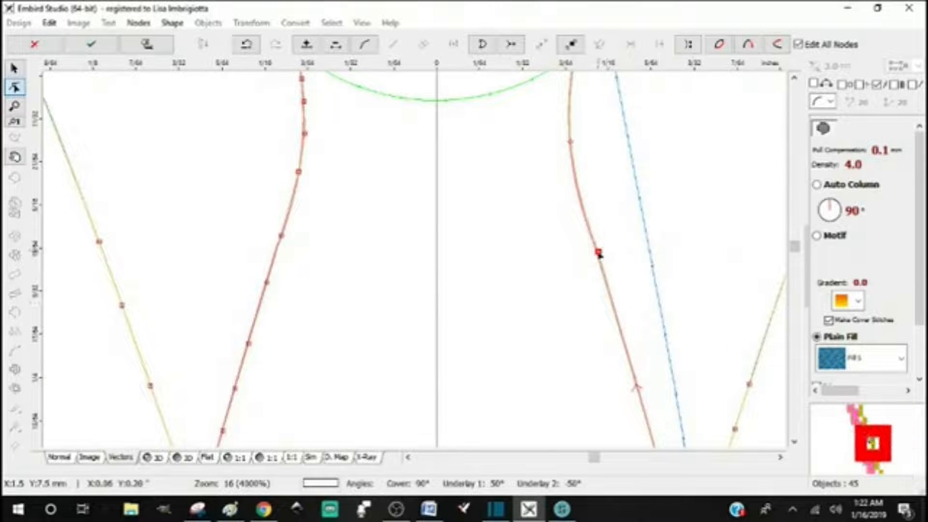
pyautogui.hotkey('ctrl', 'z')
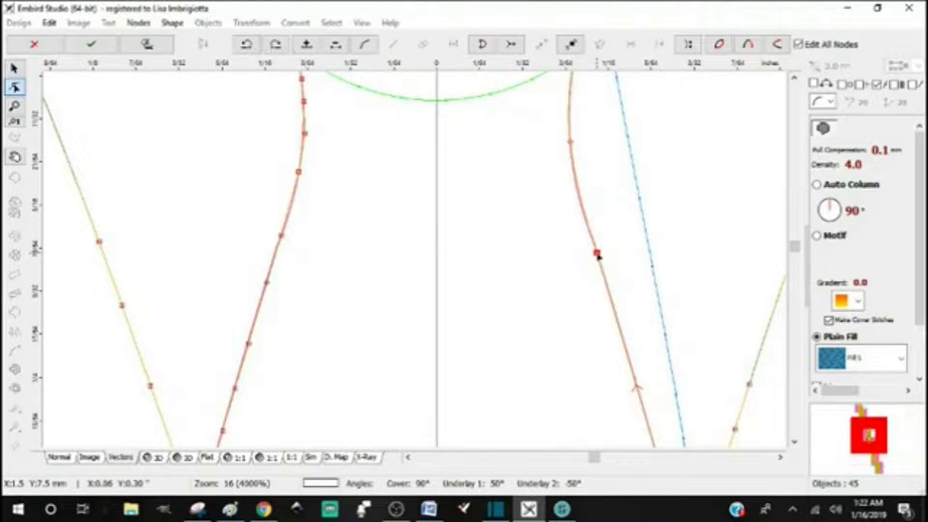
pyautogui.rightClick(598, 252)
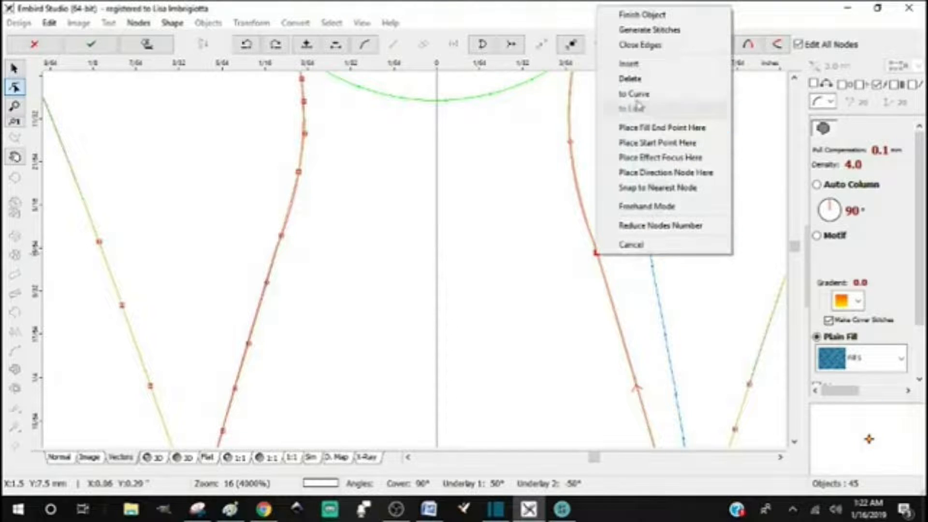
pyautogui.click(634, 94)
pyautogui.moveTo(796, 247); pyautogui.dragTo(796, 250)
pyautogui.moveTo(636, 259)
pyautogui.mouseDown()
pyautogui.moveTo(647, 254)
pyautogui.moveTo(635, 251)
pyautogui.mouseUp()
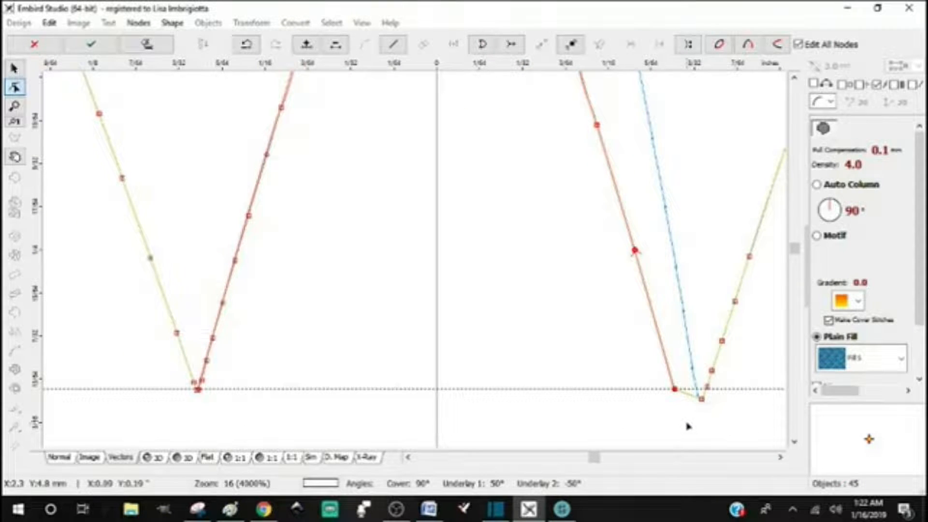
pyautogui.press('-')
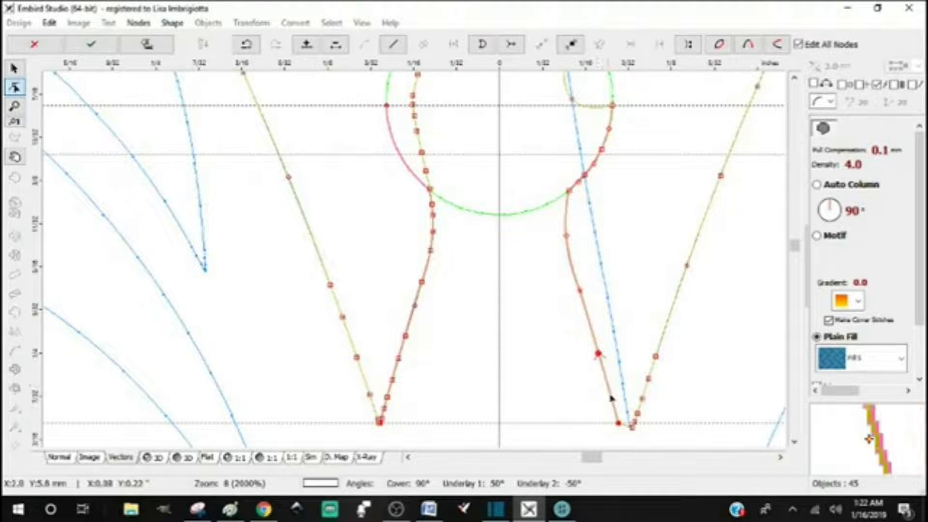
# - Delete the surplus nodes at the old right tip and up the lower part of the right outer edge
pyautogui.click(632, 429)
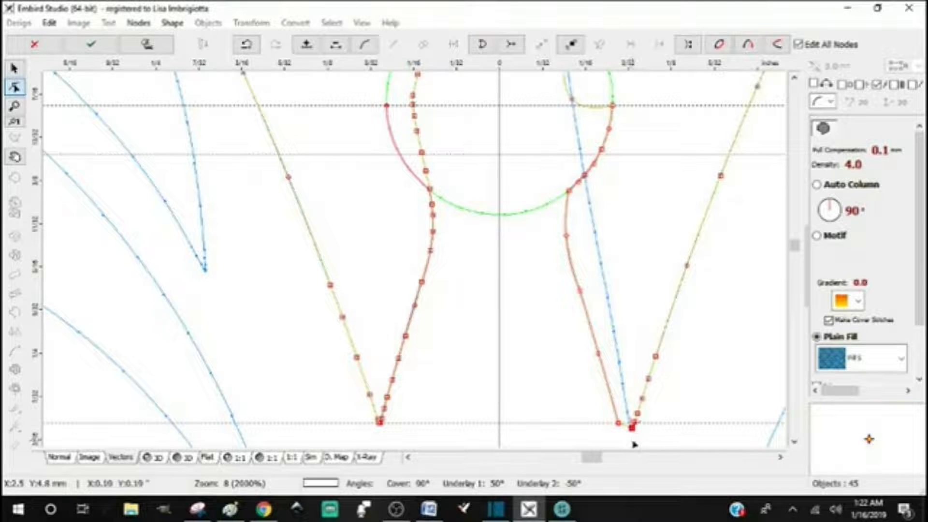
pyautogui.click(648, 379)
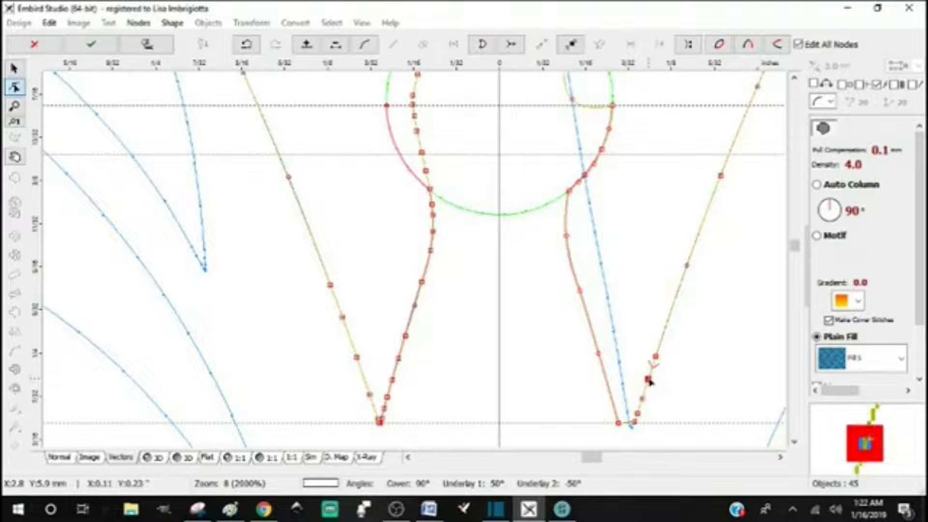
pyautogui.press('Delete')
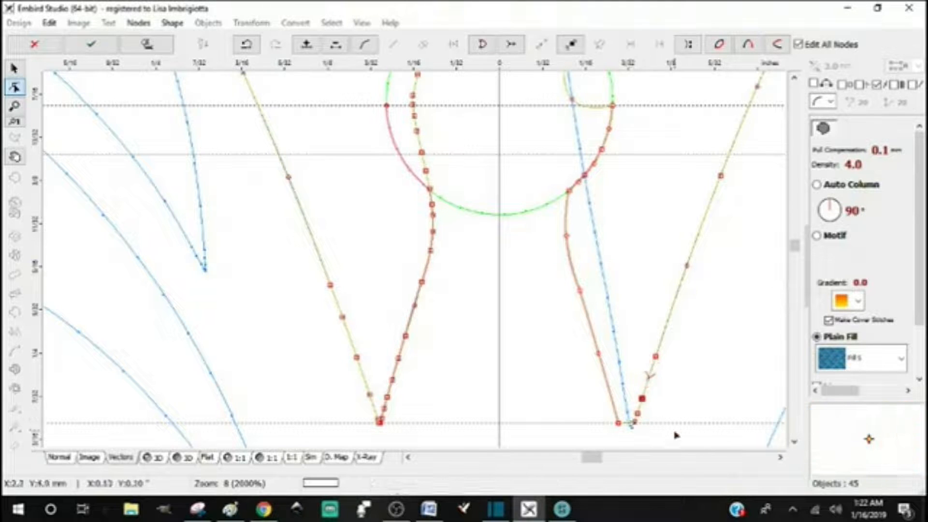
pyautogui.press('Delete')
pyautogui.press('Delete')
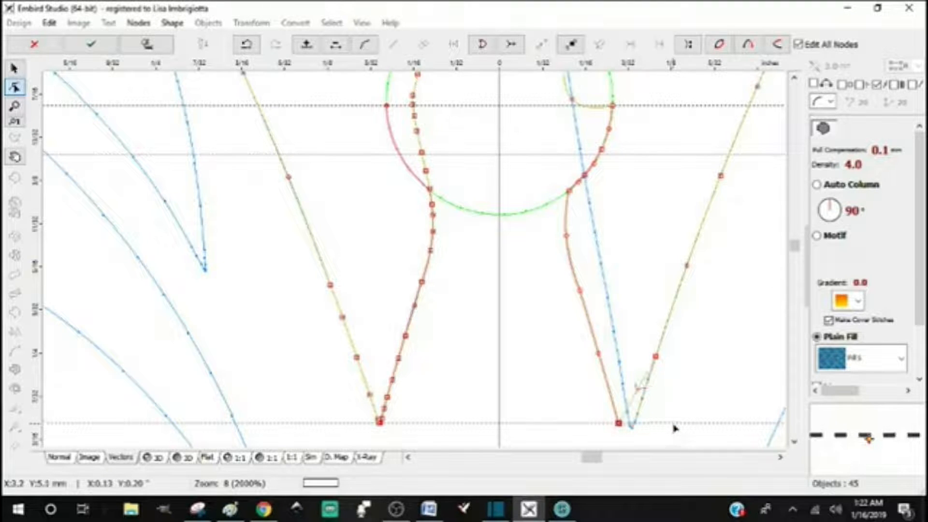
pyautogui.click(655, 357)
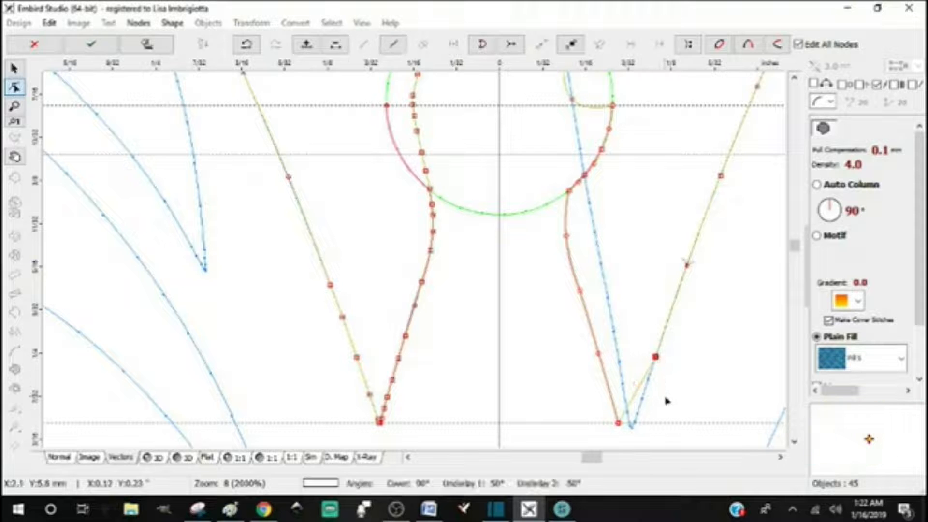
pyautogui.press('Delete')
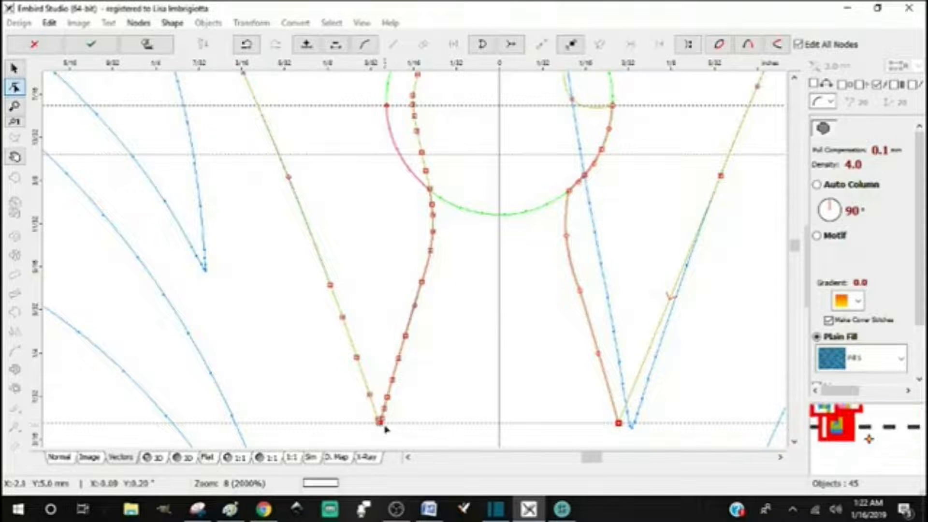
# - Delete the extra nodes crowded on the outer side of the lower left tip, keeping the pink outline's end node
pyautogui.scroll(2, 380, 424)
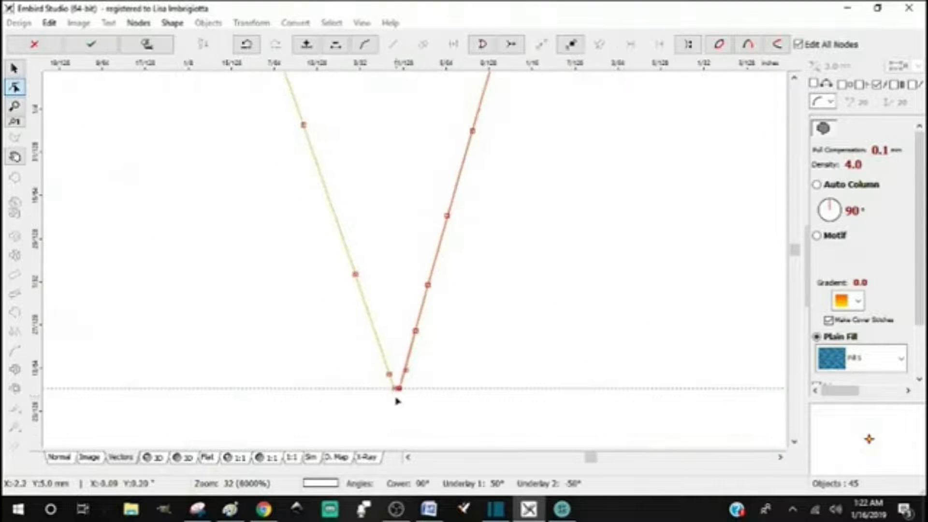
pyautogui.scroll(3, 396, 398)
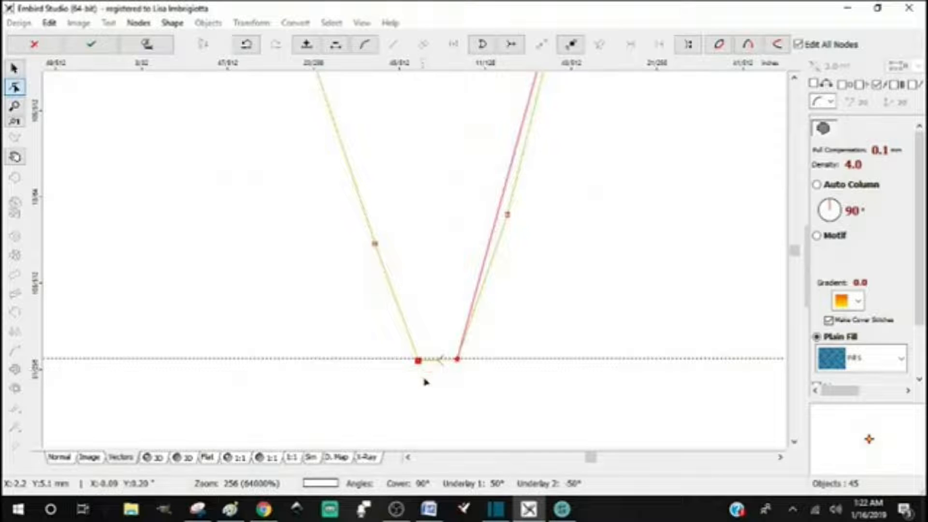
pyautogui.press('Delete')
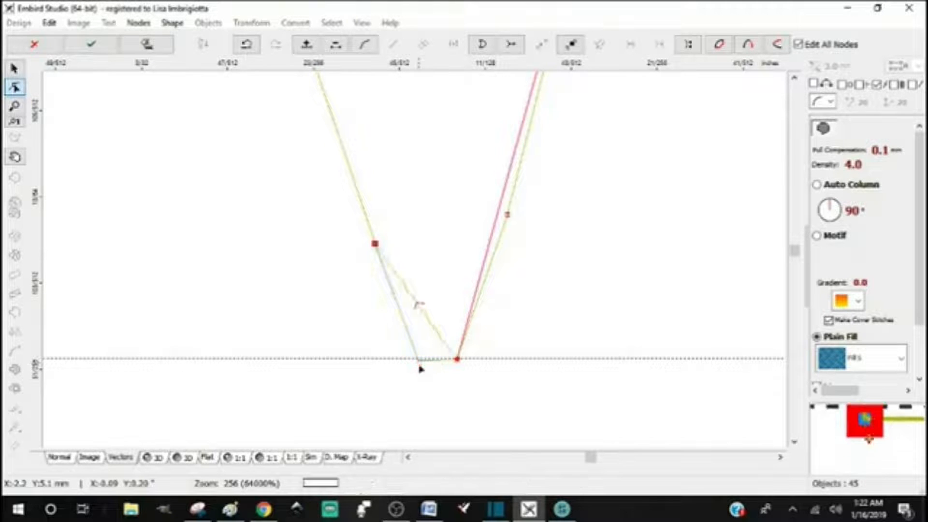
pyautogui.scroll(-2, 372, 250)
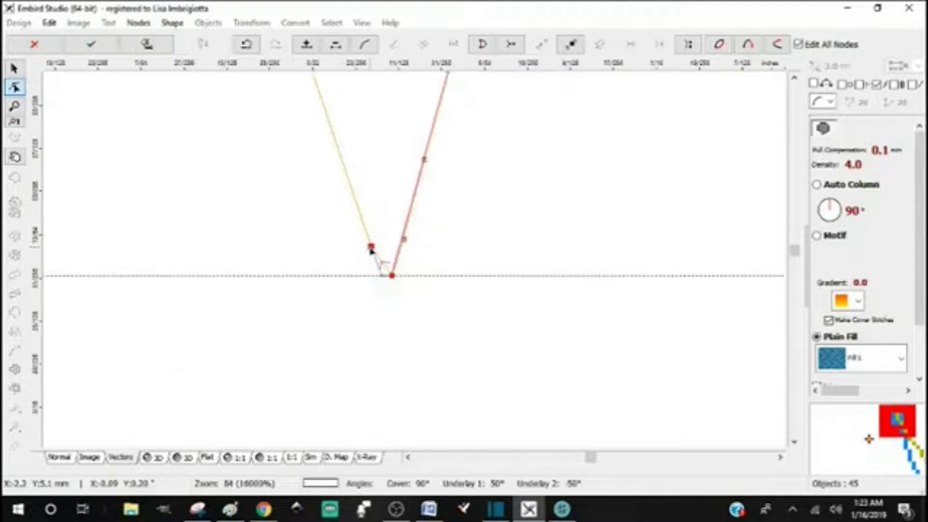
pyautogui.scroll(-4, 371, 250)
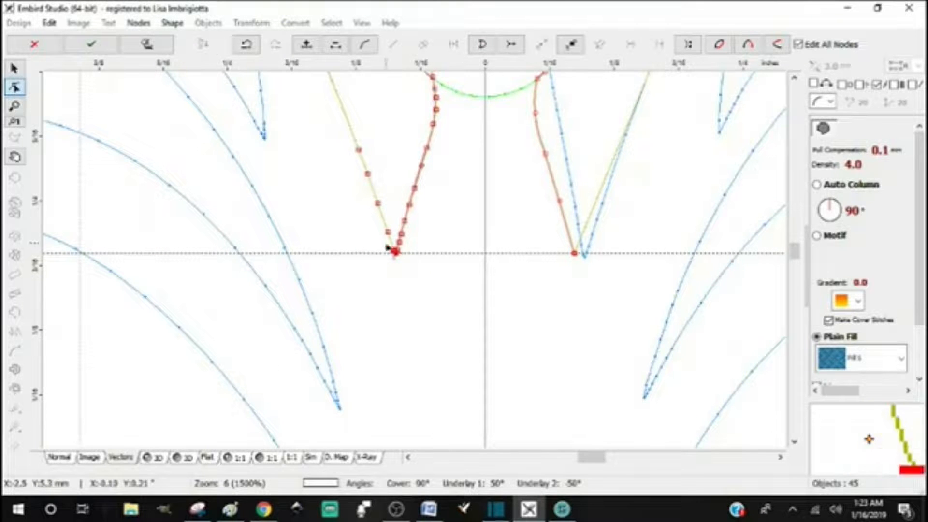
pyautogui.scroll(2, 379, 249)
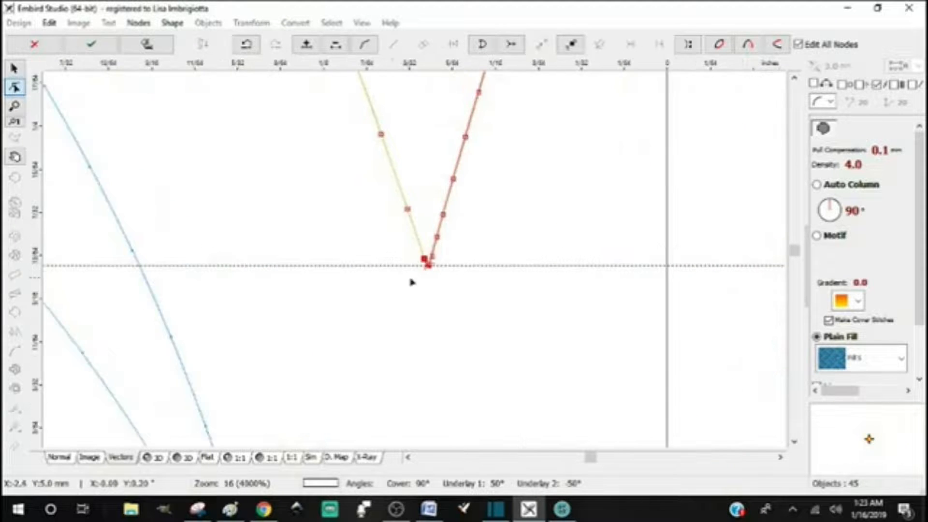
pyautogui.scroll(1, 411, 282)
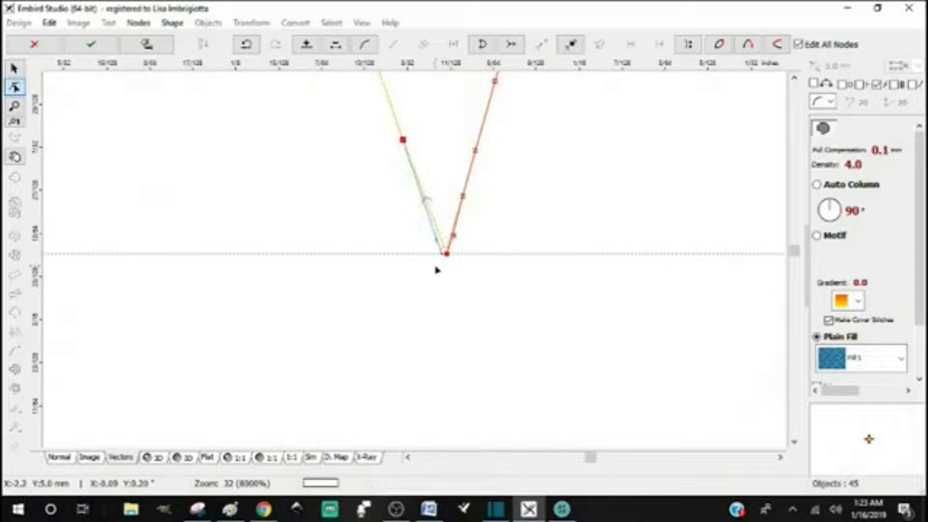
pyautogui.scroll(-2, 590, 193)
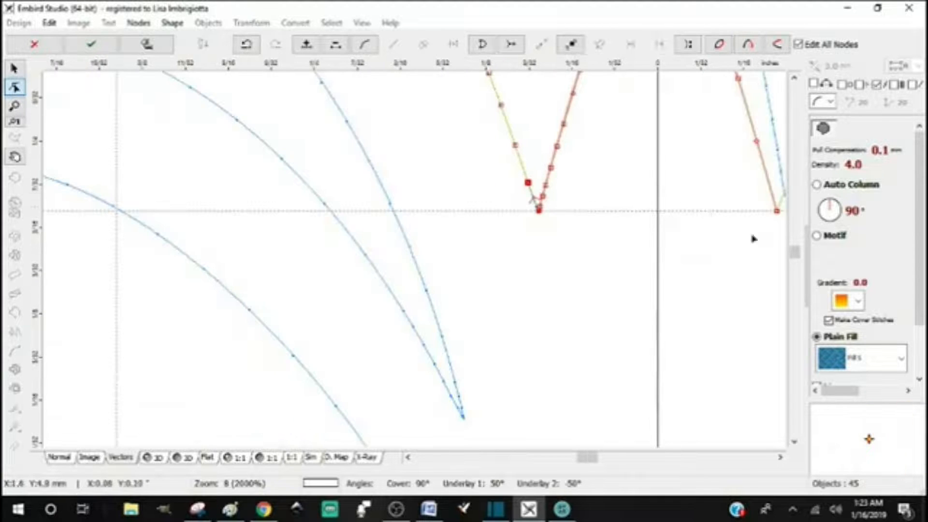
# - Delete the next three nodes up the left outer edge above the lower left tip
pyautogui.scroll(3, 794, 249)
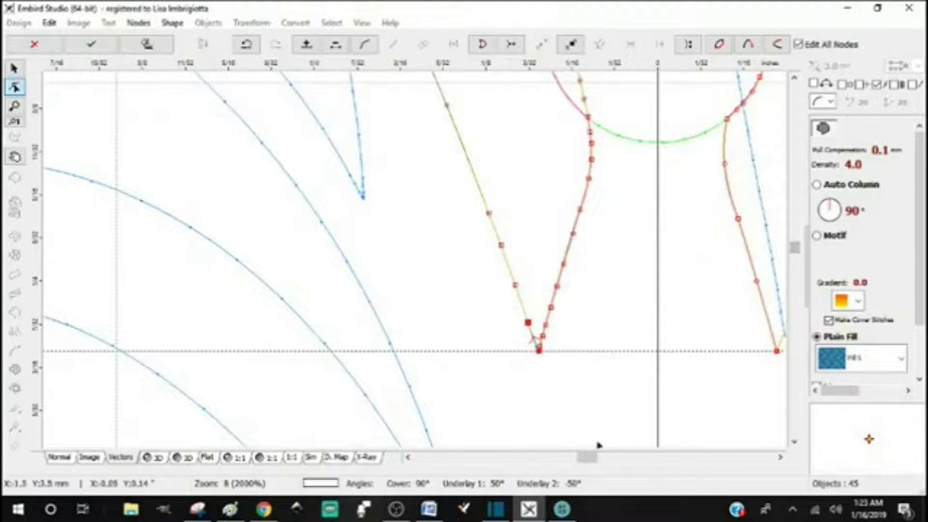
pyautogui.moveTo(591, 457); pyautogui.dragTo(595, 458)
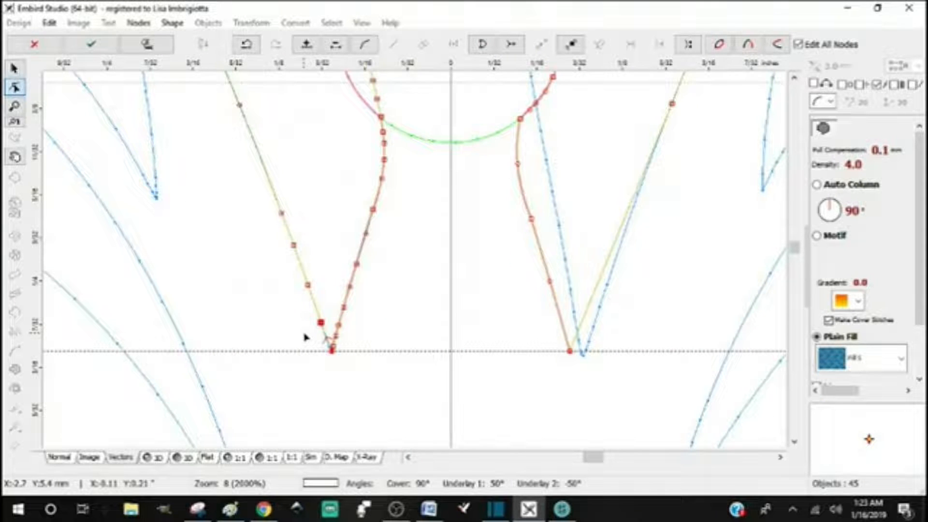
pyautogui.press('Delete')
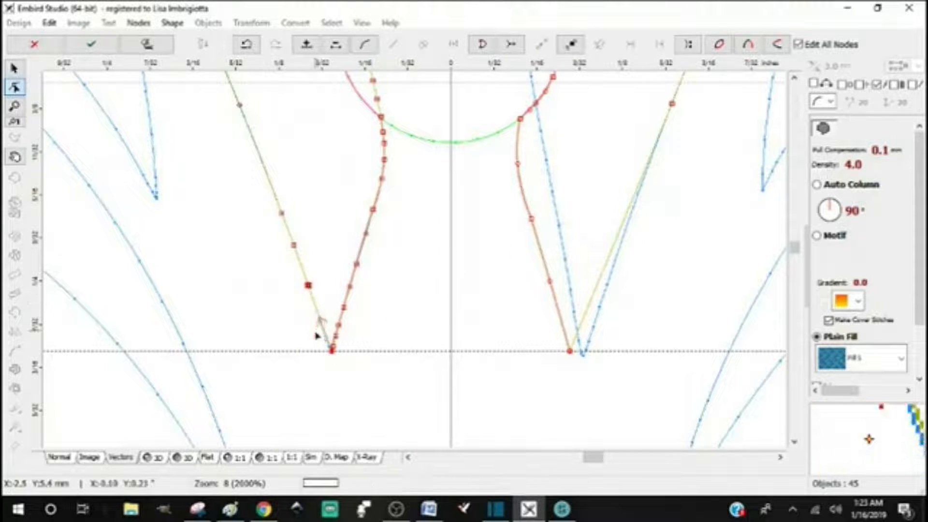
pyautogui.press('Delete')
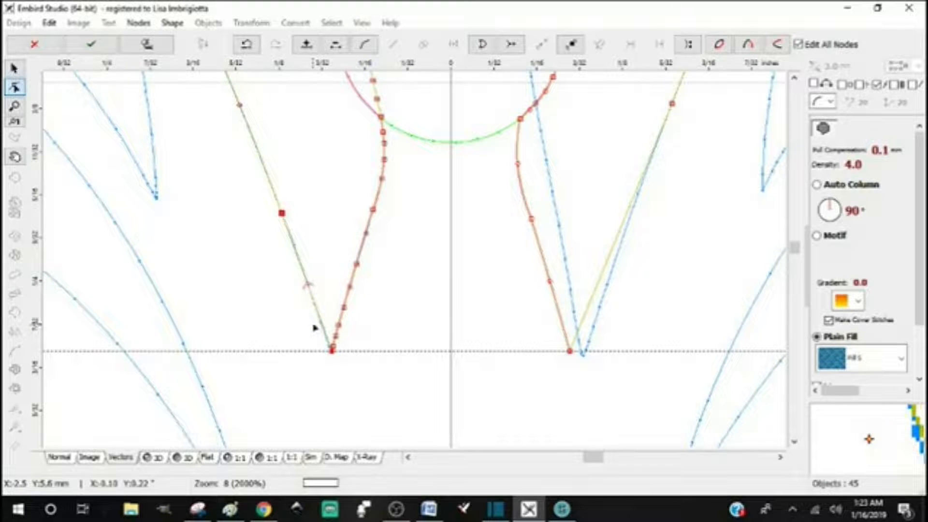
# - Delete the last intermediate node on the left outer edge and convert the segment running to the lower left tip to a line
pyautogui.click(240, 106)
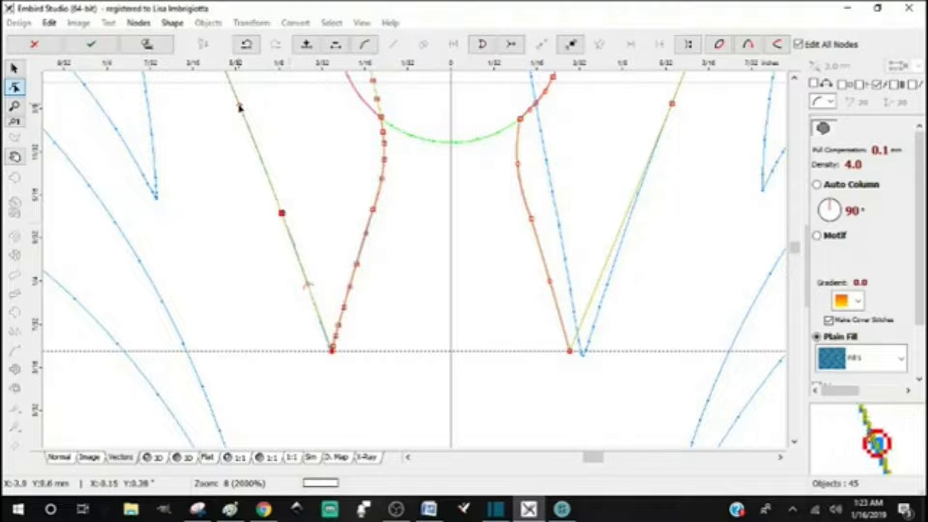
pyautogui.rightClick(240, 107)
pyautogui.click(279, 162)
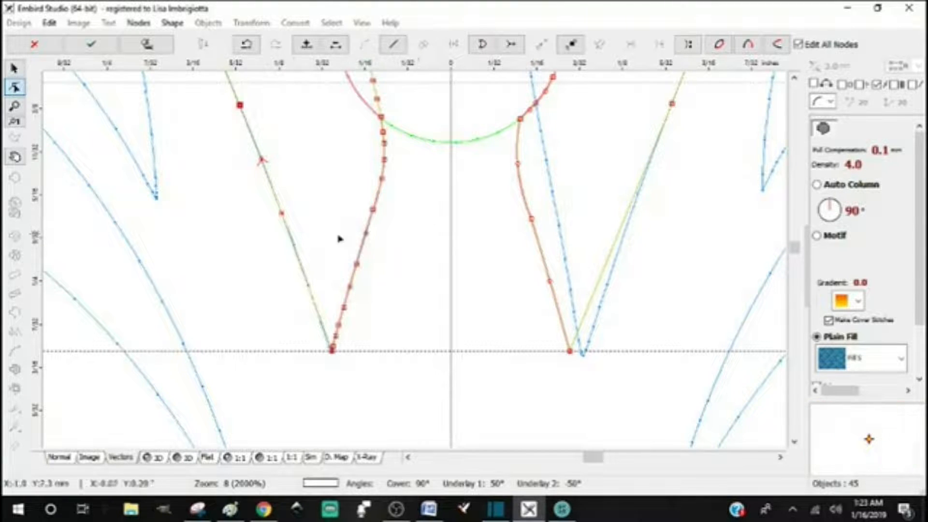
pyautogui.click(282, 213)
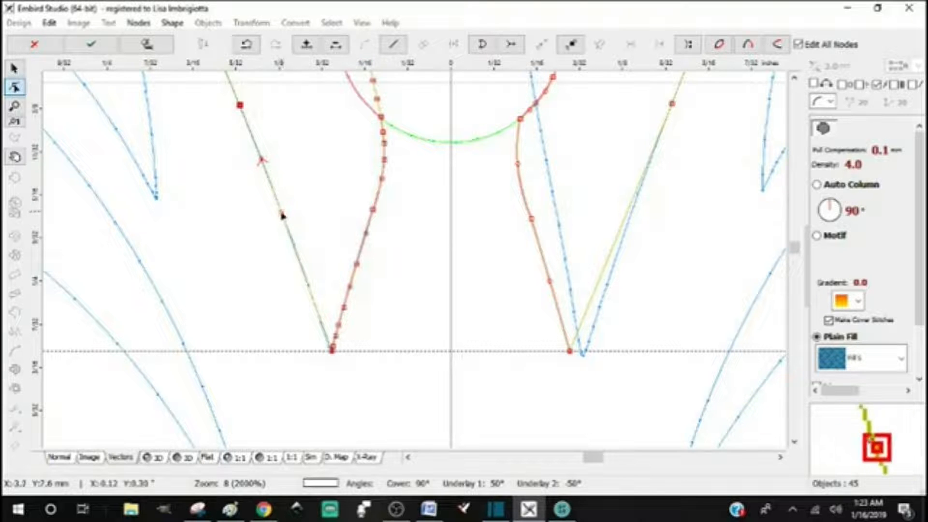
pyautogui.press('Delete')
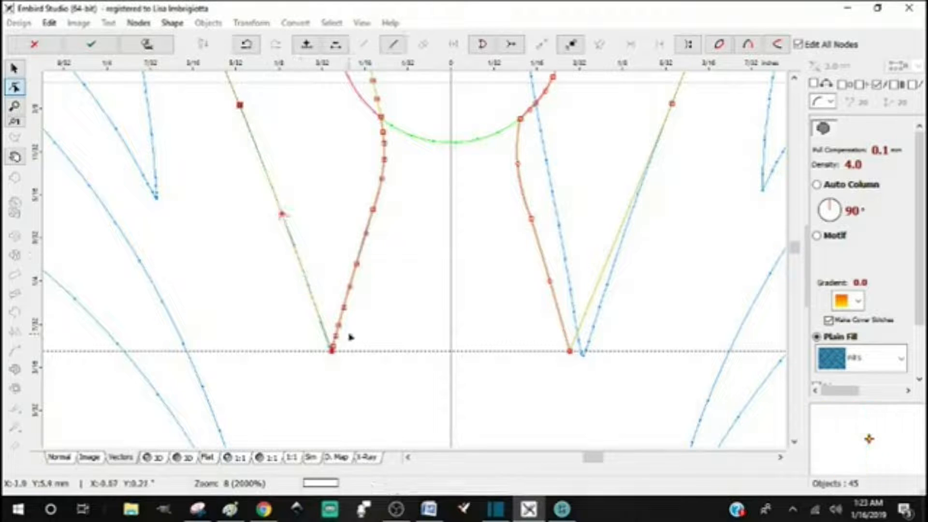
pyautogui.rightClick(241, 108)
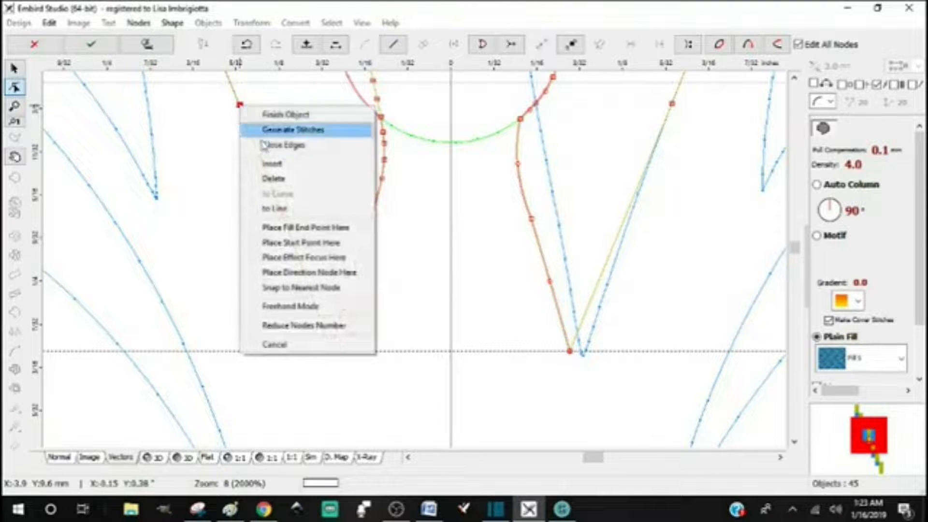
pyautogui.click(285, 211)
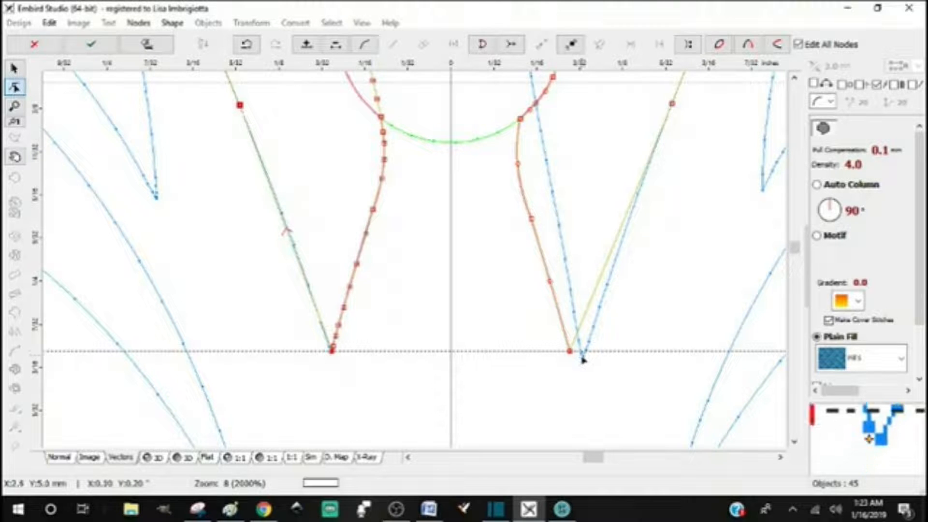
# - Apply the node edits to the pink butterfly and delete the blue butterfly object
pyautogui.press('Return')
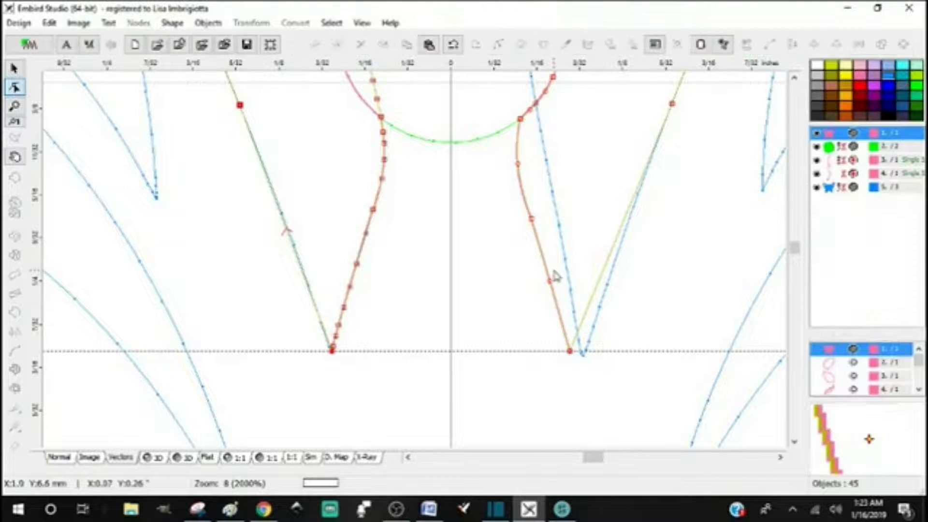
pyautogui.click(838, 191)
pyautogui.press('Delete')
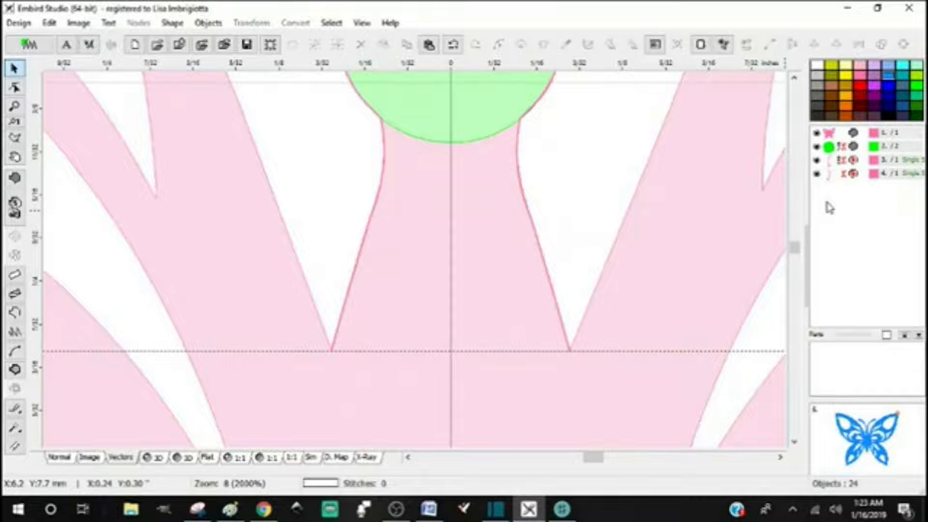
# - Delete the two single-stitch outlines that run along both sides of the head and neck
pyautogui.scroll(-3, 827, 203)
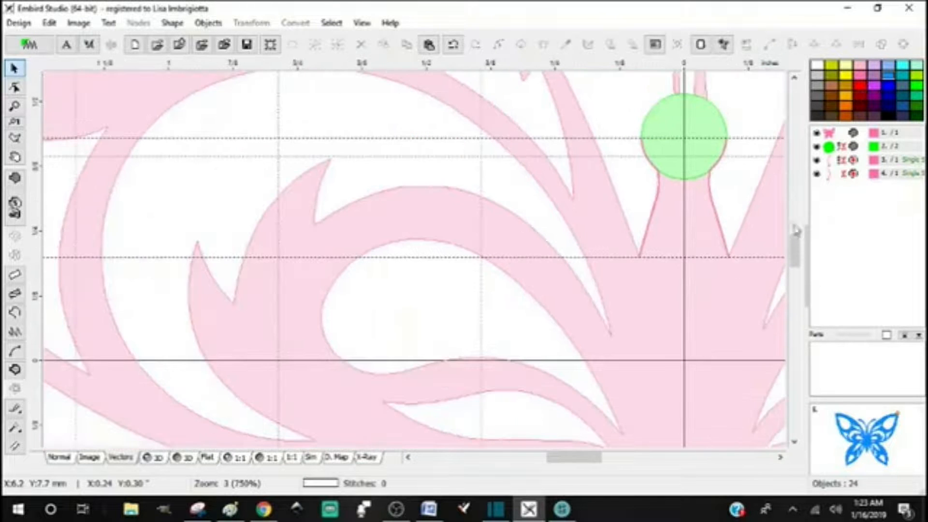
pyautogui.moveTo(589, 459); pyautogui.dragTo(606, 460)
pyautogui.moveTo(795, 251); pyautogui.dragTo(795, 241)
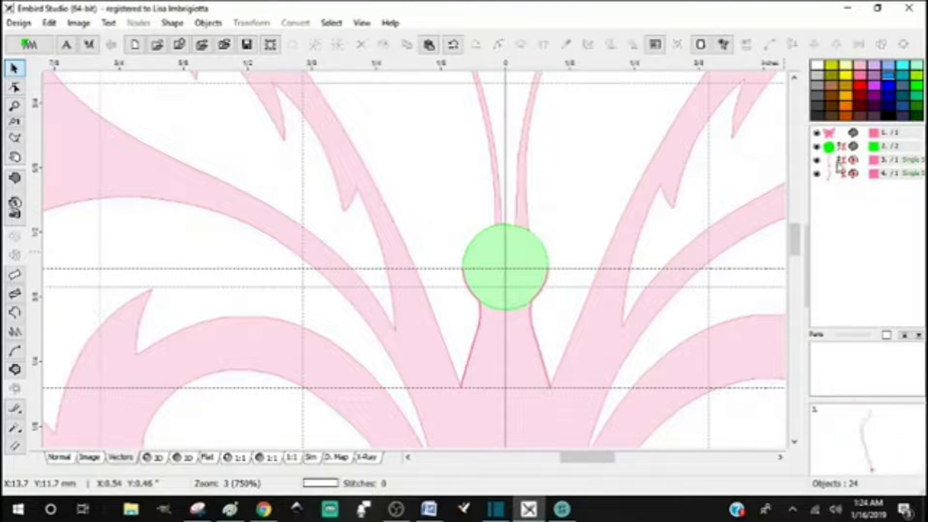
pyautogui.moveTo(850, 162); pyautogui.dragTo(850, 184)
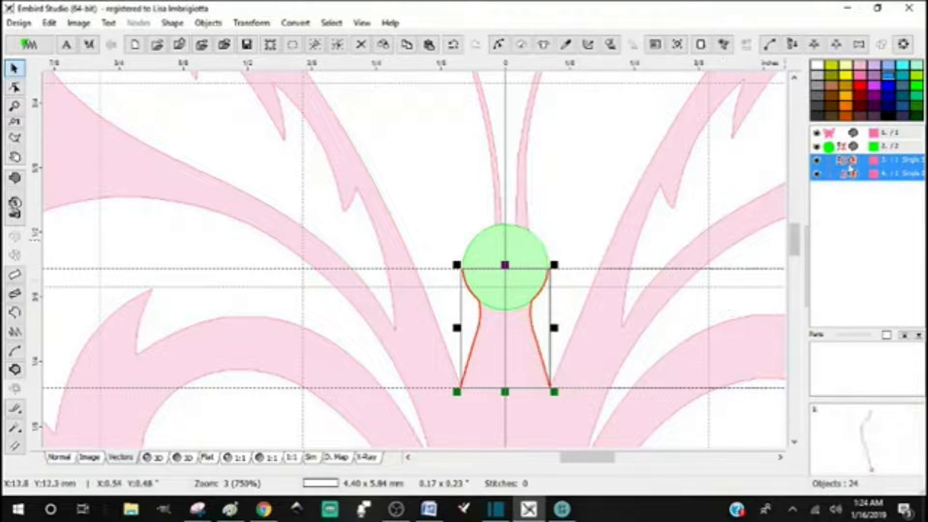
pyautogui.press('Delete')
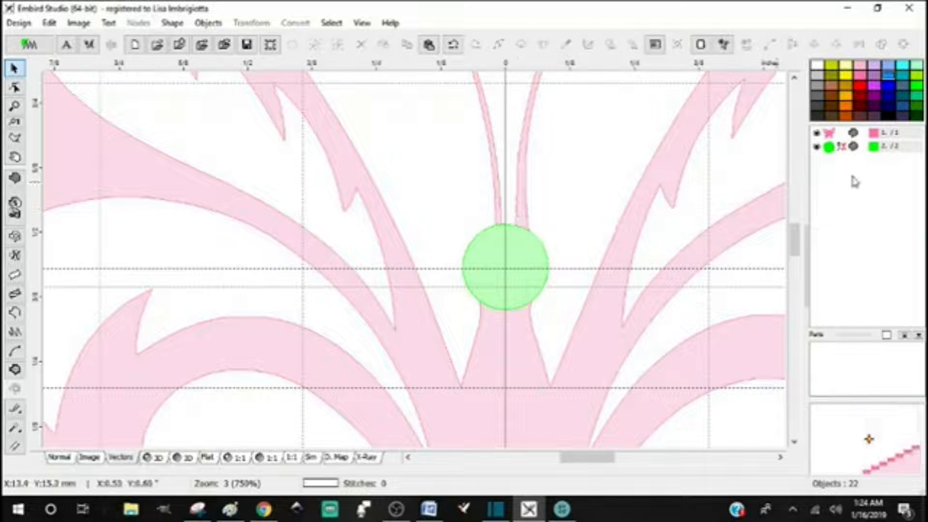
# - Save the design under the new name newButterflyTribal.eof in the ButterflyTribal folder
pyautogui.click(19, 23)
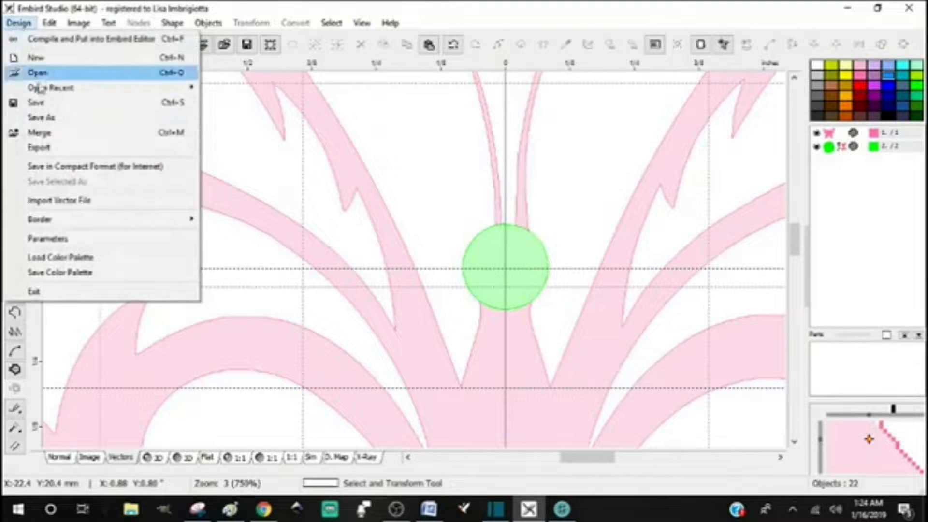
pyautogui.click(41, 118)
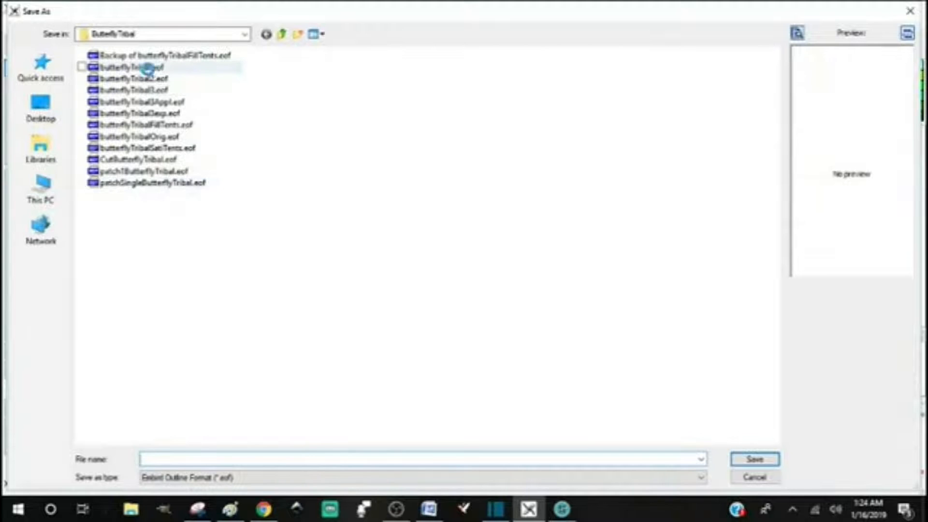
pyautogui.click(147, 68)
pyautogui.click(187, 462)
pyautogui.click(188, 462)
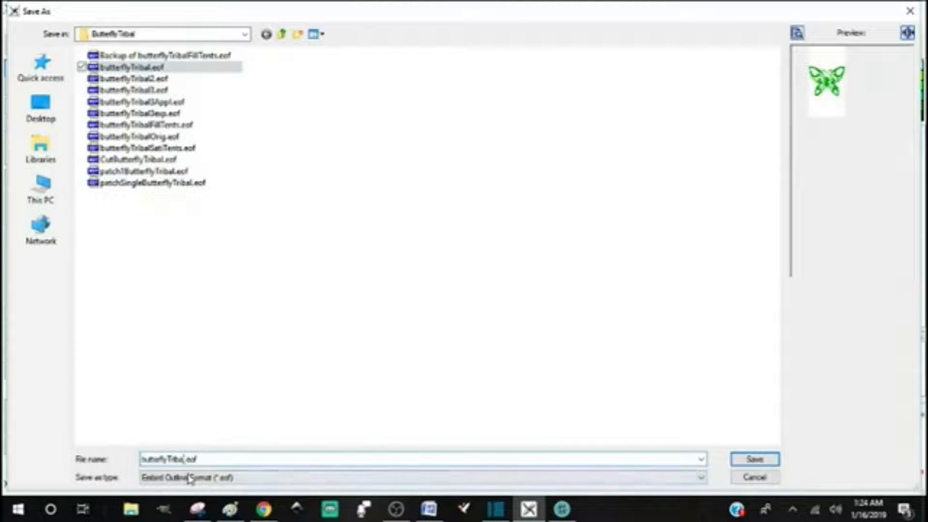
pyautogui.moveTo(231, 510)
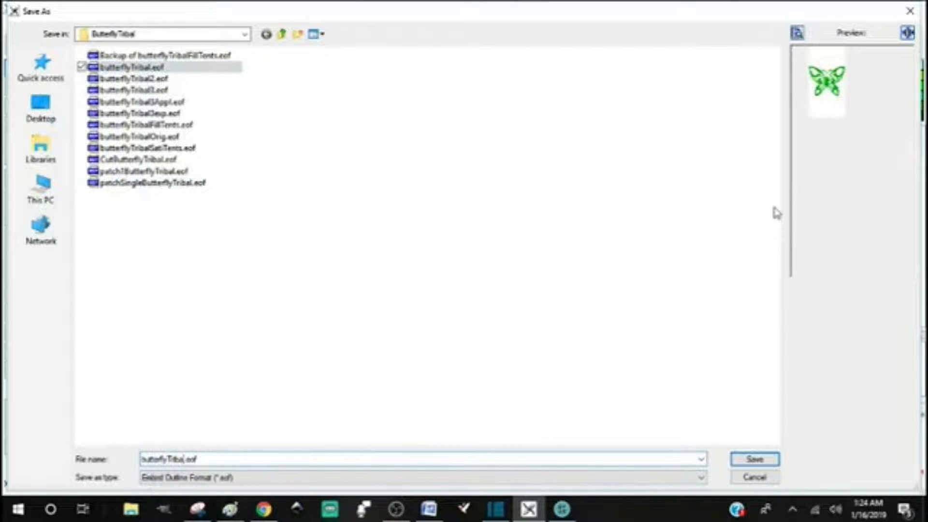
pyautogui.write('no')
pyautogui.write('w')
pyautogui.press('Delete')
pyautogui.write('B')
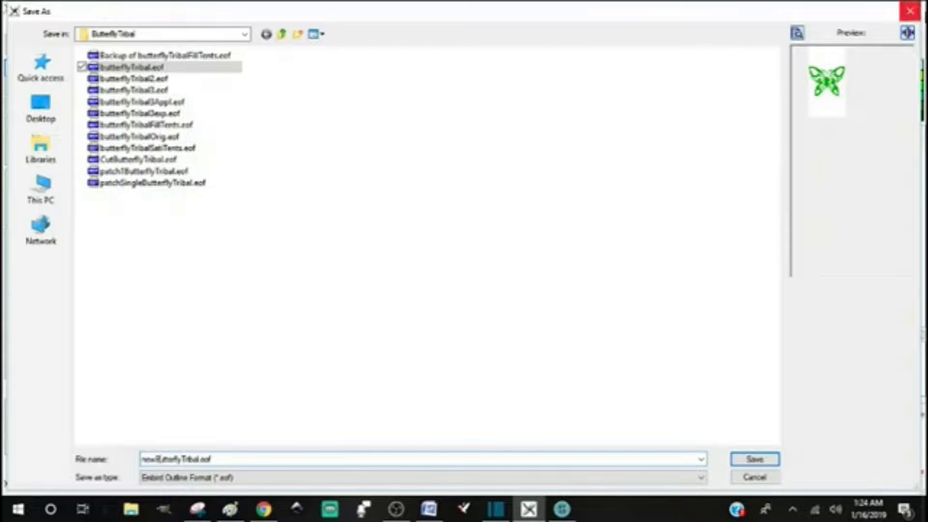
pyautogui.press('Return')
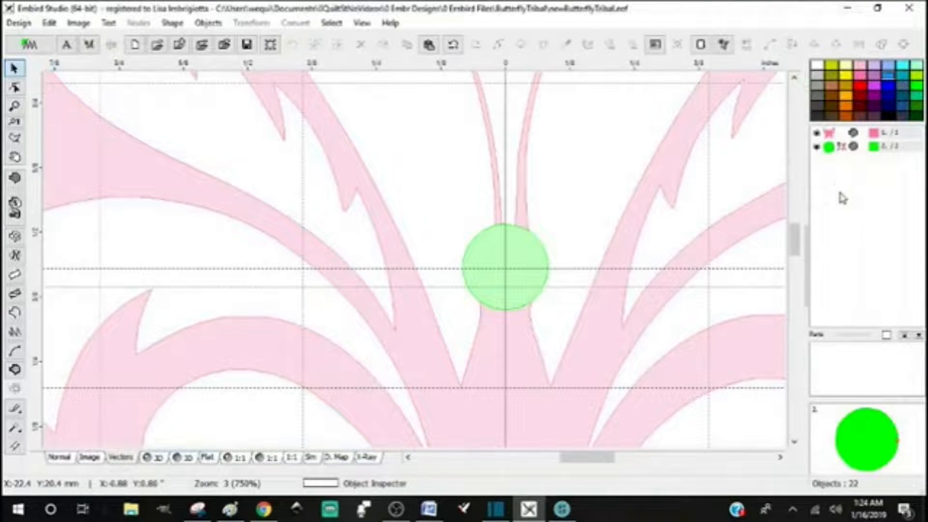
# - Create outlines from the fill of the pink butterfly object
pyautogui.scroll(-2, 833, 181)
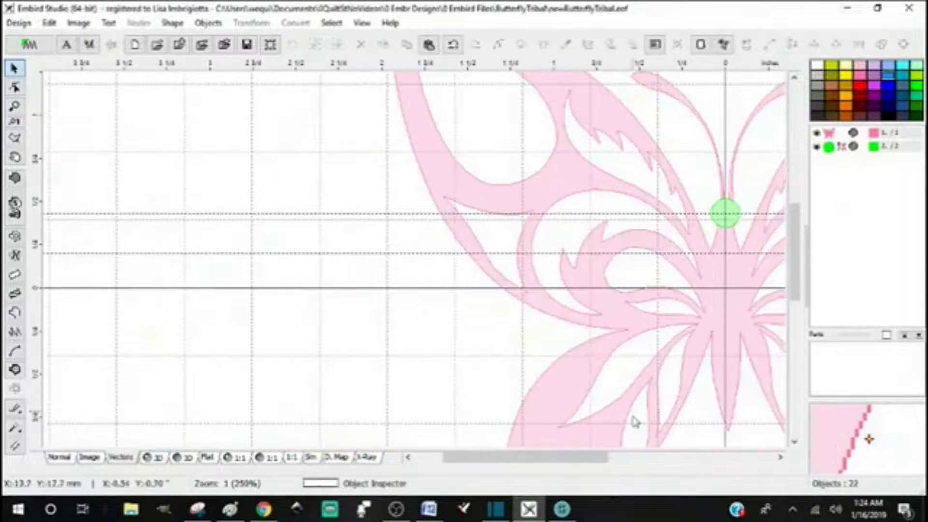
pyautogui.moveTo(577, 465); pyautogui.dragTo(631, 463)
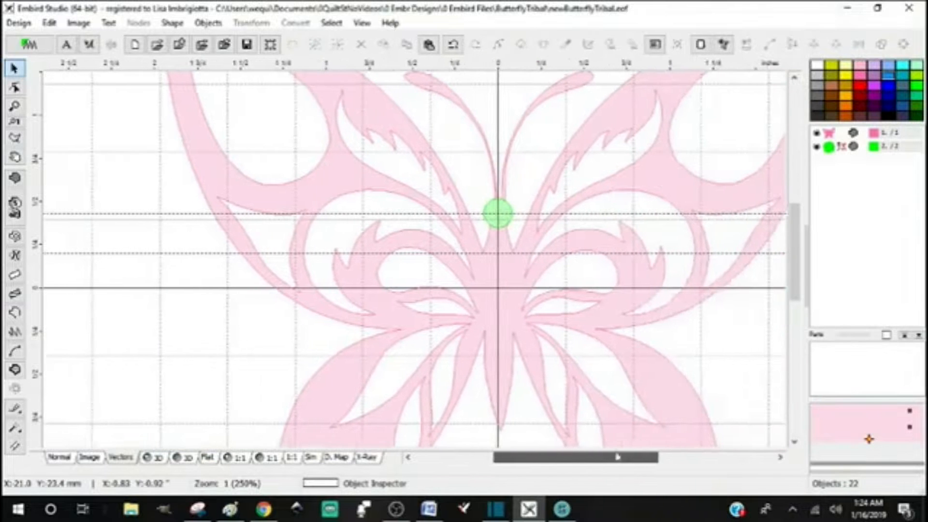
pyautogui.moveTo(796, 270); pyautogui.dragTo(799, 260)
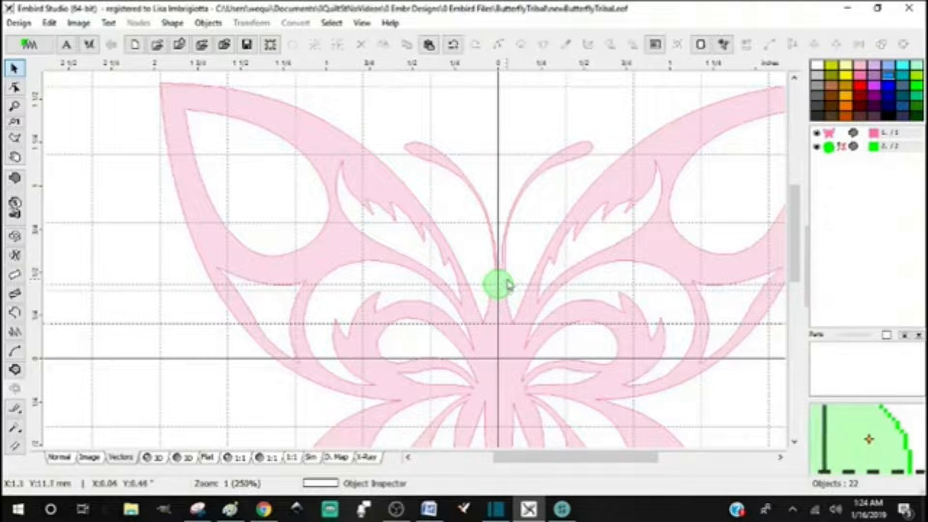
pyautogui.scroll(1, 512, 263)
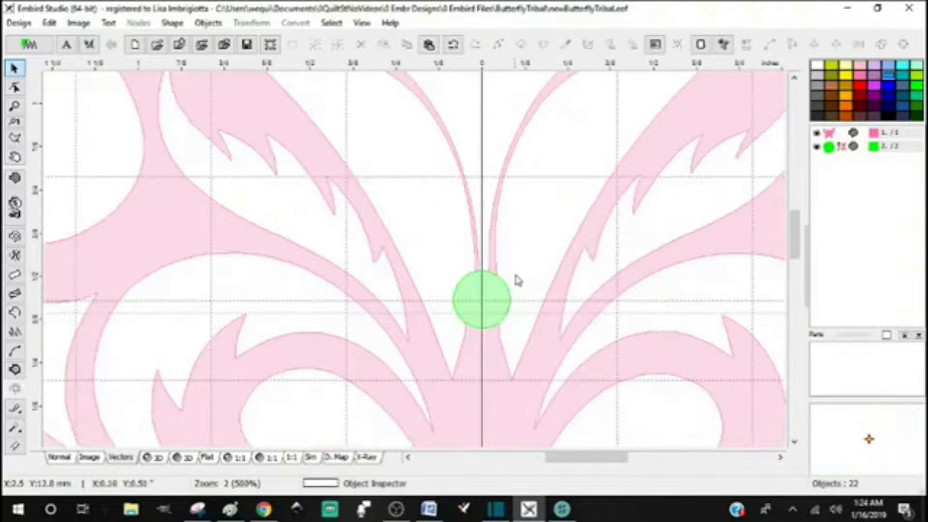
pyautogui.moveTo(795, 234); pyautogui.dragTo(795, 227)
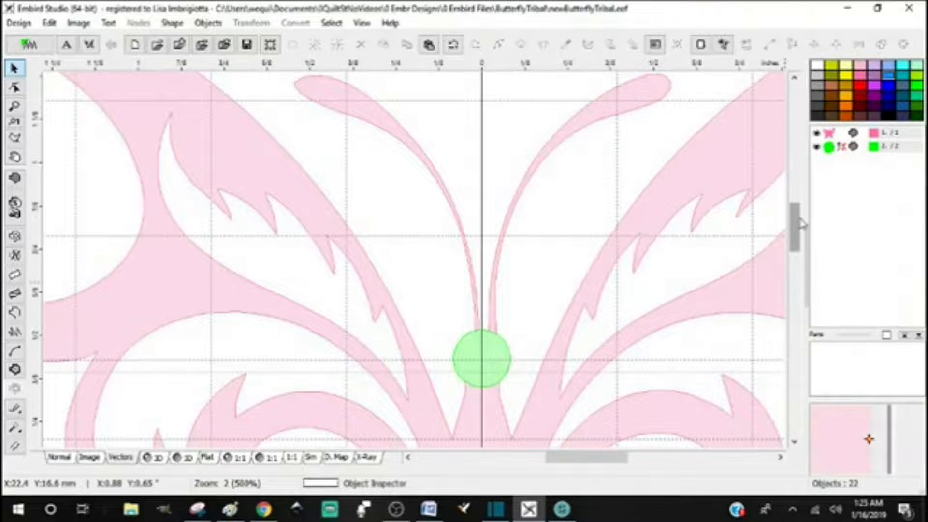
pyautogui.click(832, 134)
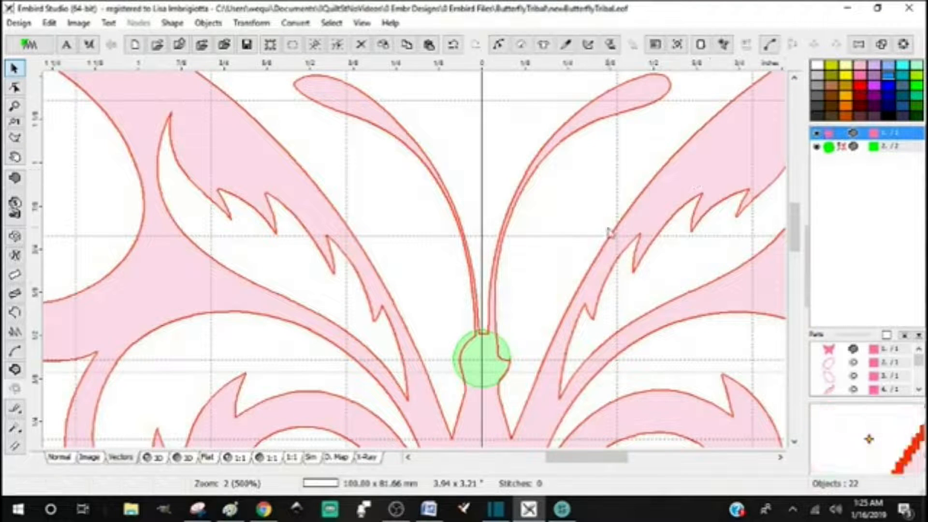
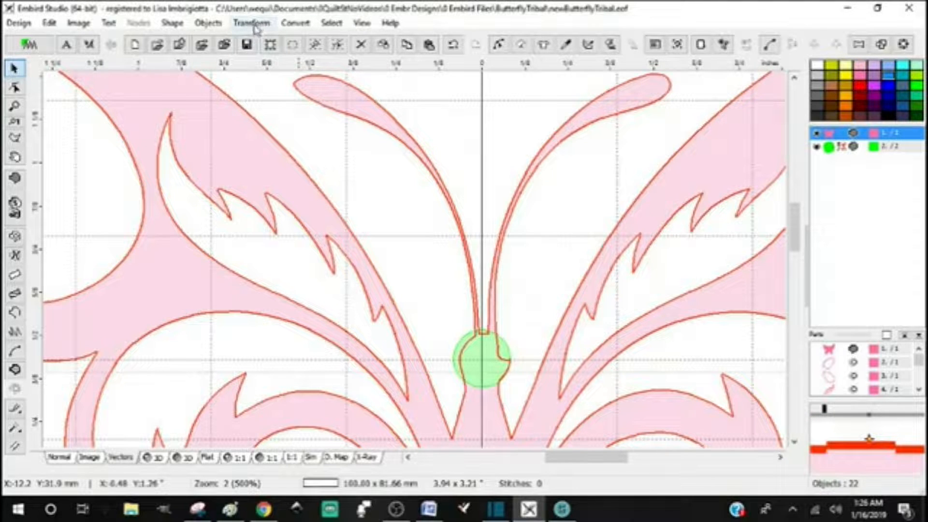
pyautogui.click(294, 24)
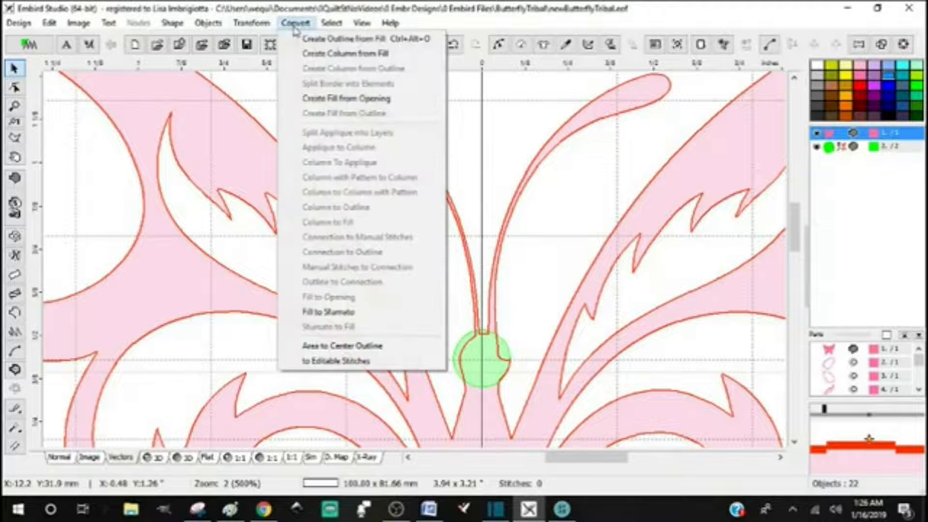
pyautogui.click(331, 39)
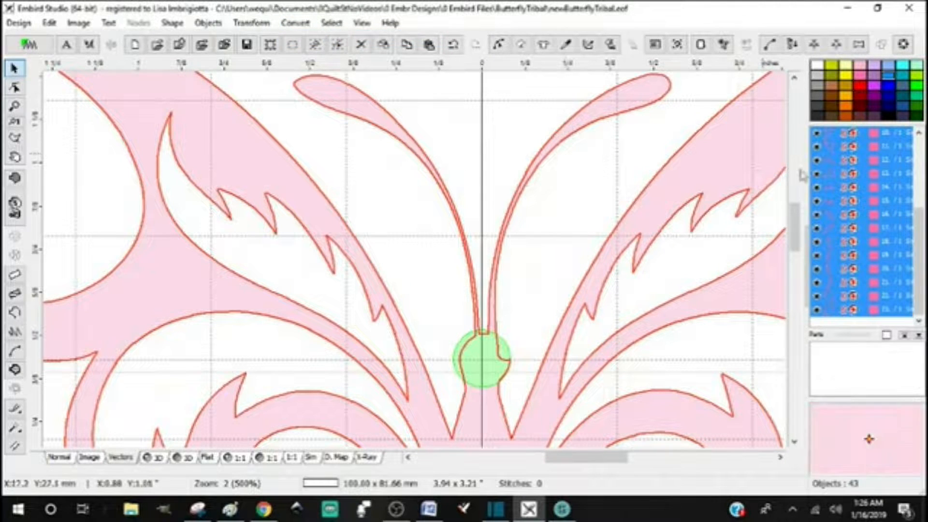
# - Color the newly created outlines blue and hide the green head circle and the pink butterfly fill
pyautogui.moveTo(920, 255); pyautogui.dragTo(924, 167)
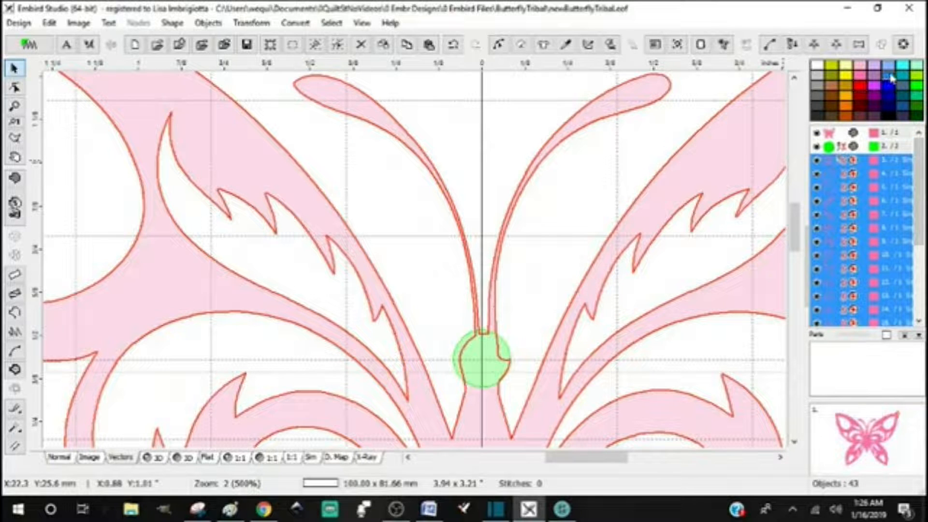
pyautogui.click(891, 76)
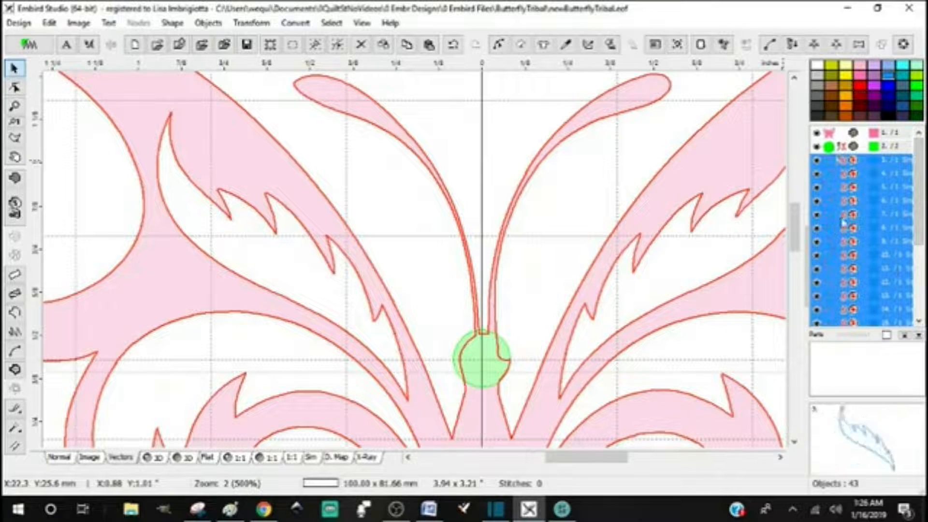
pyautogui.click(817, 148)
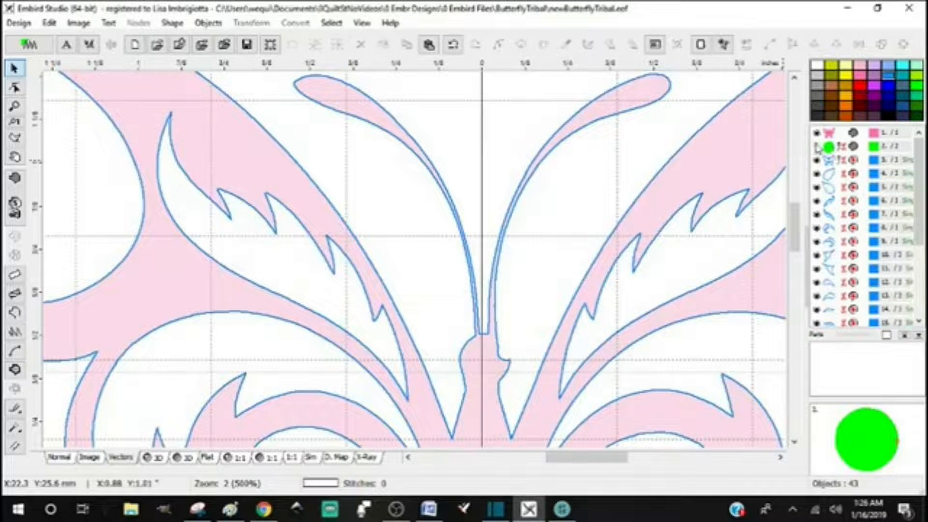
pyautogui.click(817, 133)
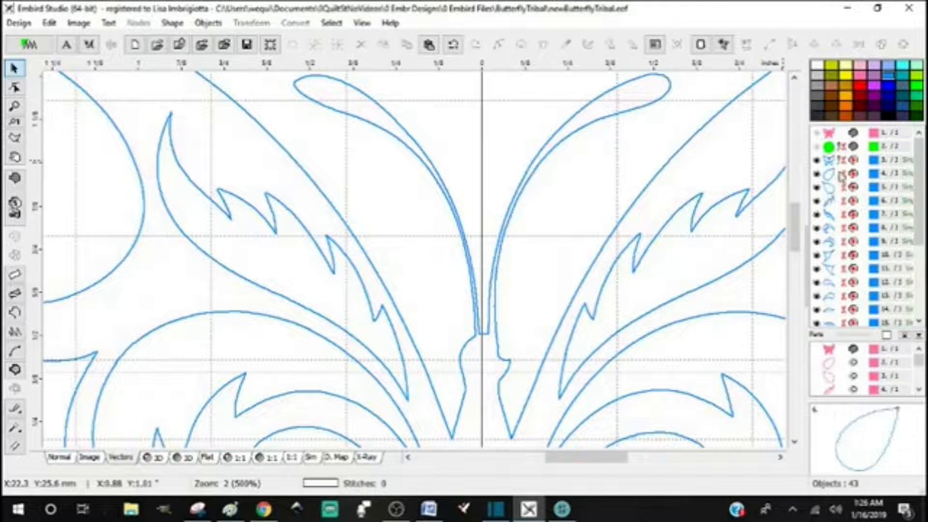
# - Delete all the blue outlines of the wing openings, keeping only the butterfly's outer outline
pyautogui.click(600, 126)
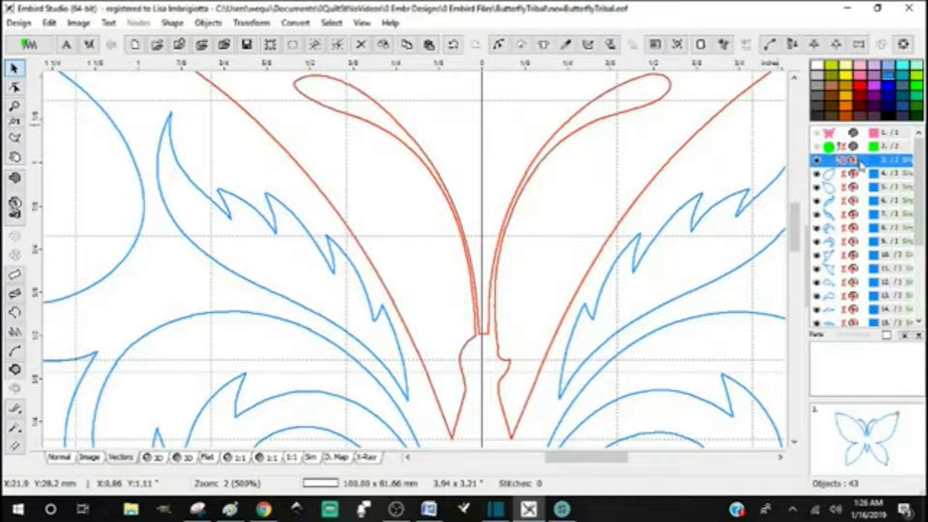
pyautogui.moveTo(869, 182); pyautogui.dragTo(899, 413)
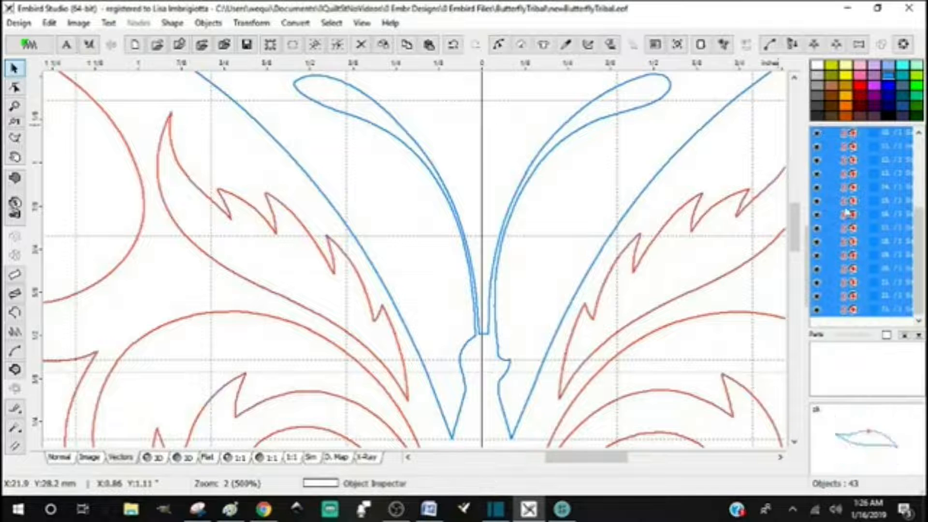
pyautogui.press('Delete')
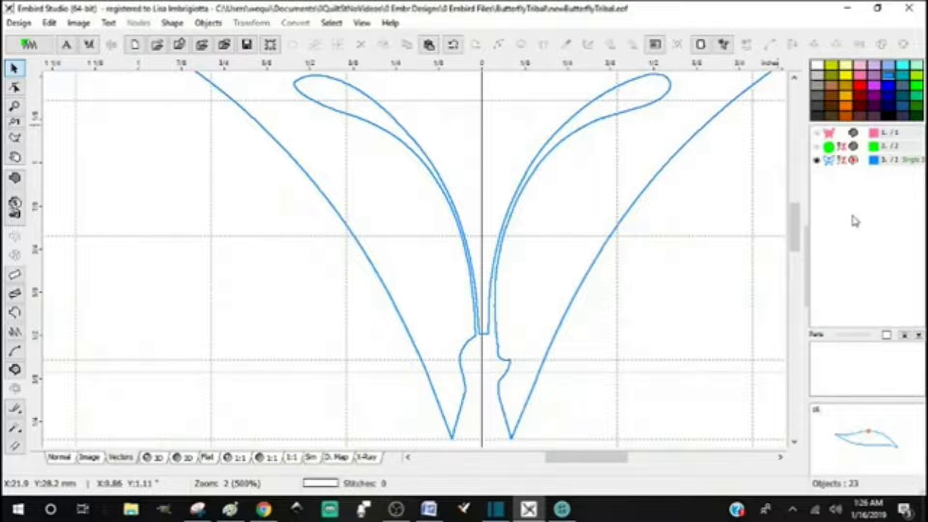
# - In the outer outline, convert the node on the right antenna's outer edge near its base to an edge node and place a split mark there
pyautogui.click(838, 161)
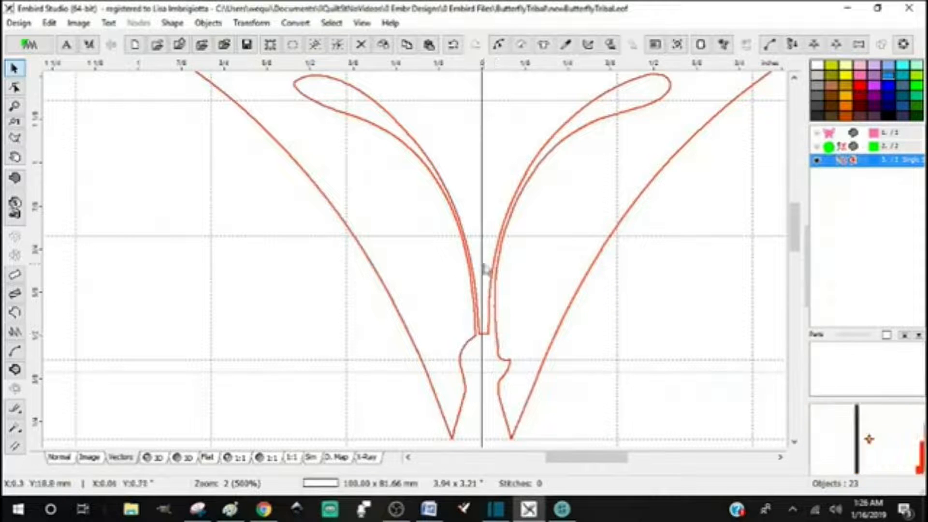
pyautogui.click(499, 46)
pyautogui.scroll(4, 483, 339)
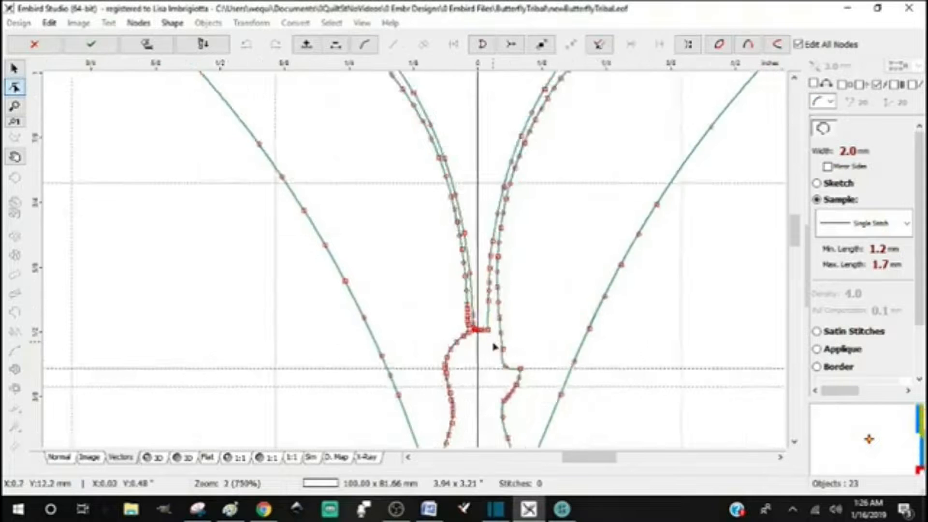
pyautogui.scroll(1, 493, 352)
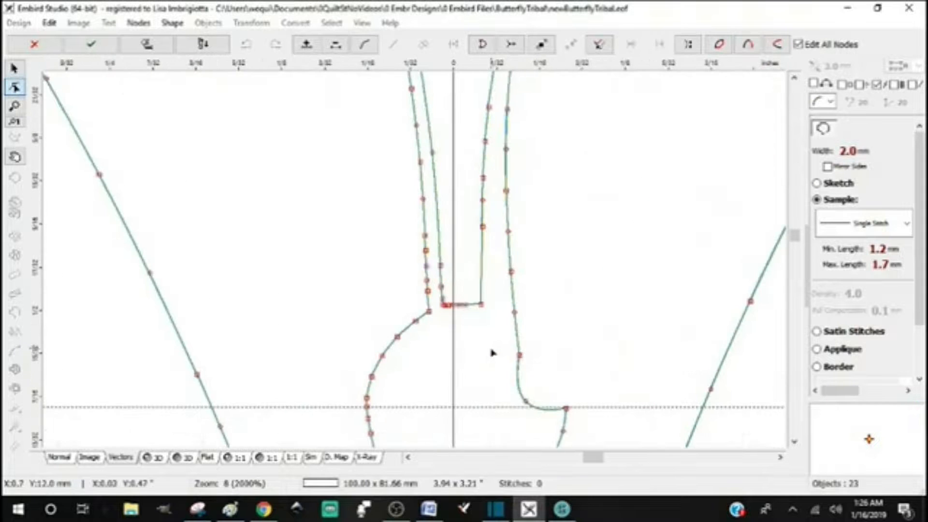
pyautogui.click(515, 314)
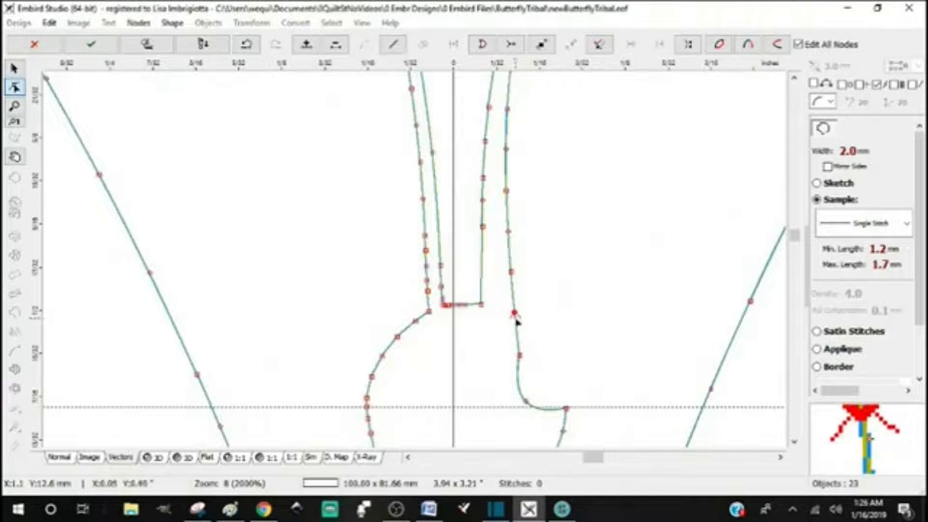
pyautogui.rightClick(516, 320)
pyautogui.click(585, 167)
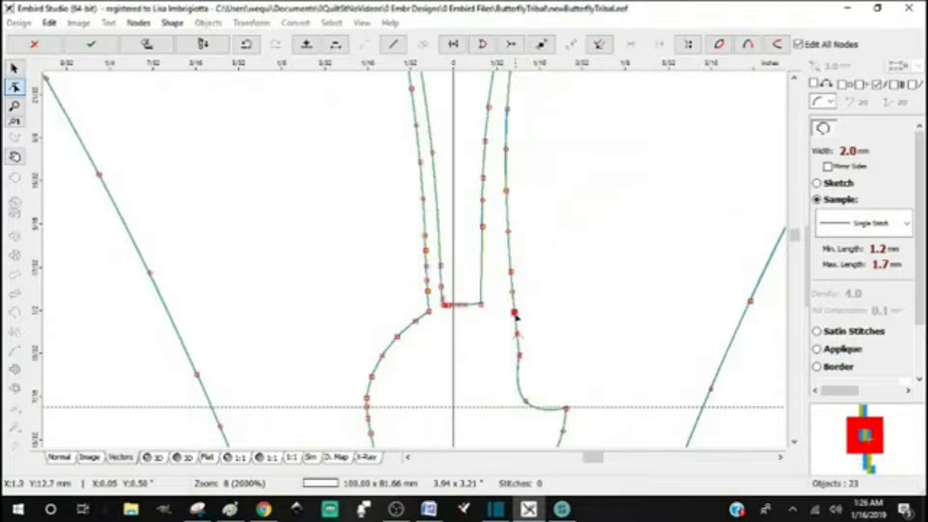
pyautogui.rightClick(515, 316)
pyautogui.click(575, 233)
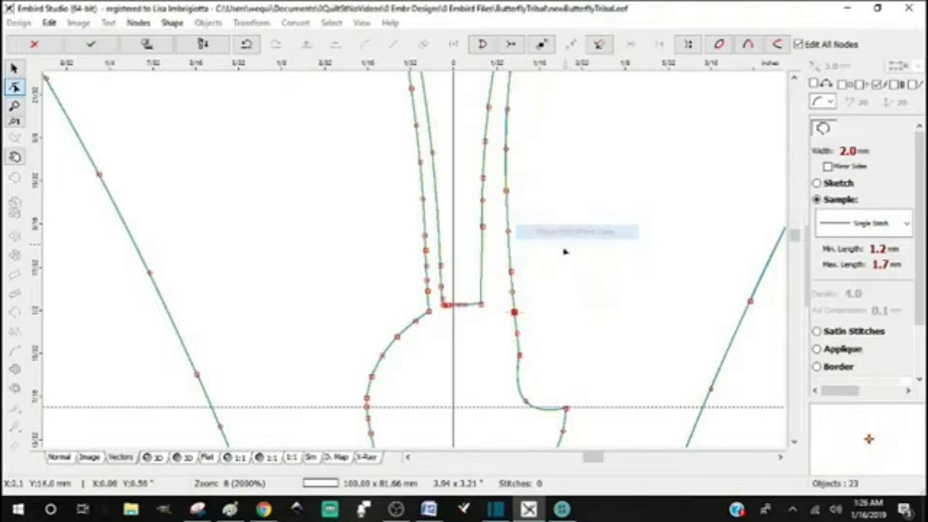
pyautogui.click(482, 306)
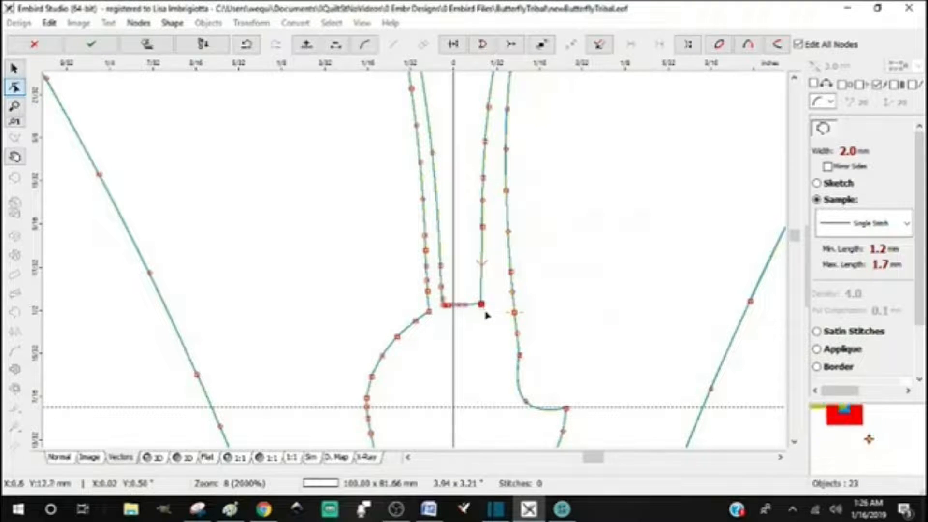
pyautogui.scroll(-2, 484, 307)
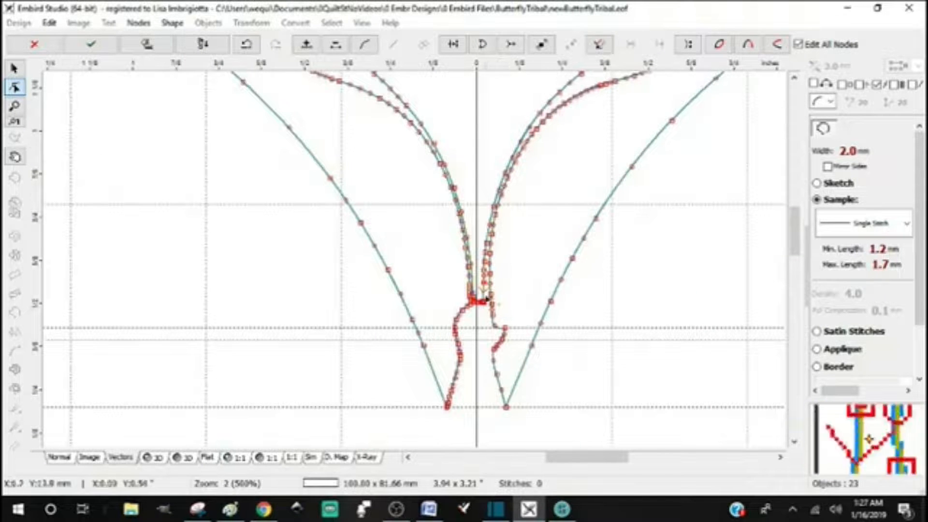
pyautogui.rightClick(486, 307)
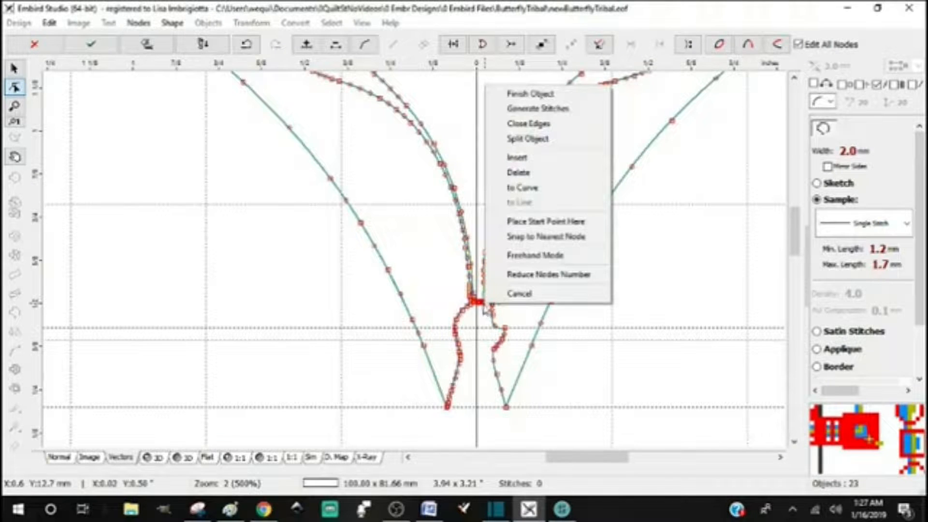
pyautogui.click(537, 293)
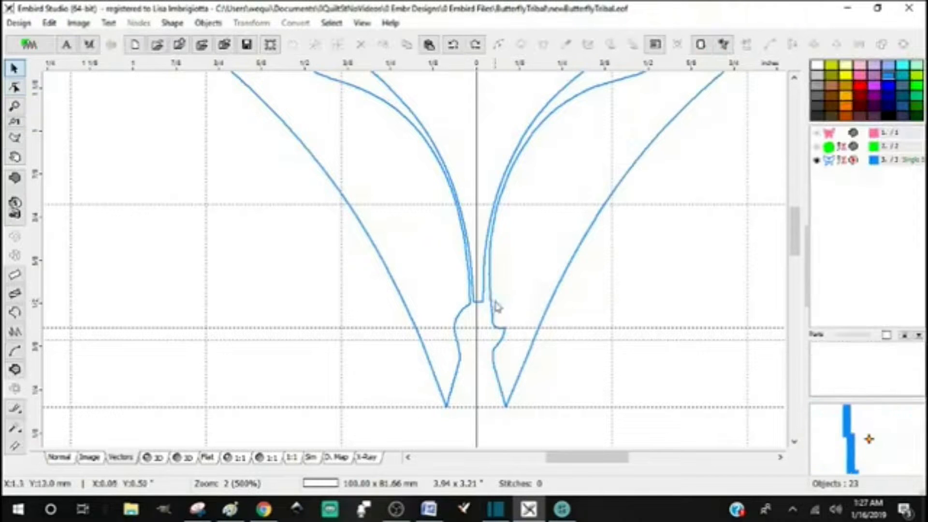
# - In the butterfly's outer outline, insert an edge node on the right antenna's outer edge near its base and place the start point there
pyautogui.click(852, 163)
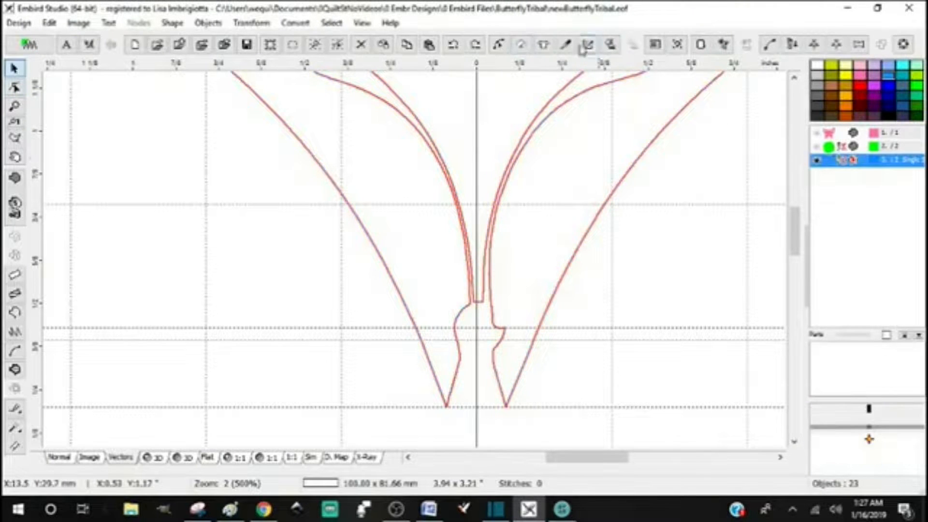
pyautogui.click(501, 44)
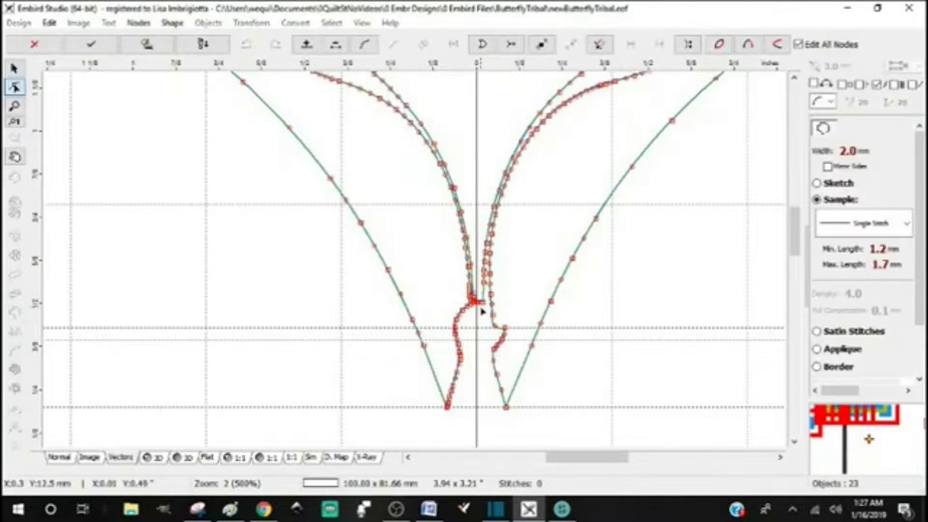
pyautogui.scroll(4, 486, 315)
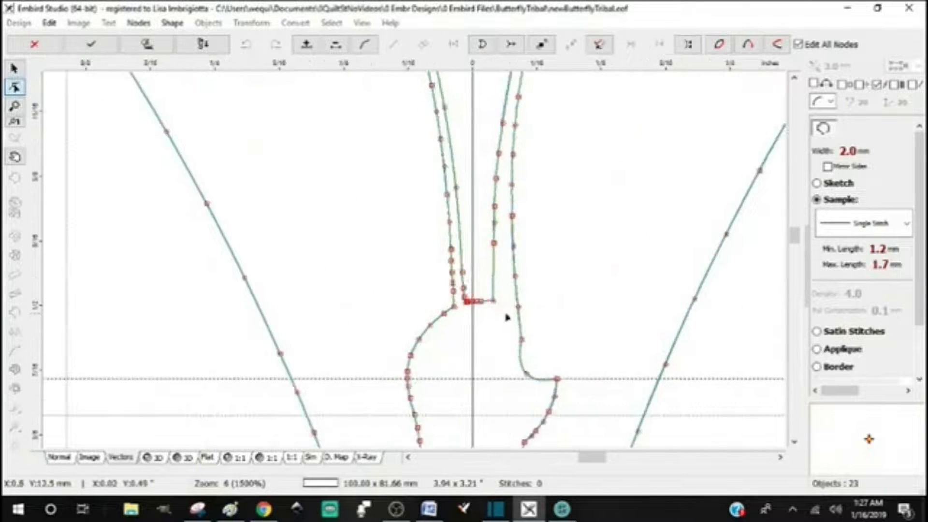
pyautogui.click(520, 305)
pyautogui.rightClick(520, 305)
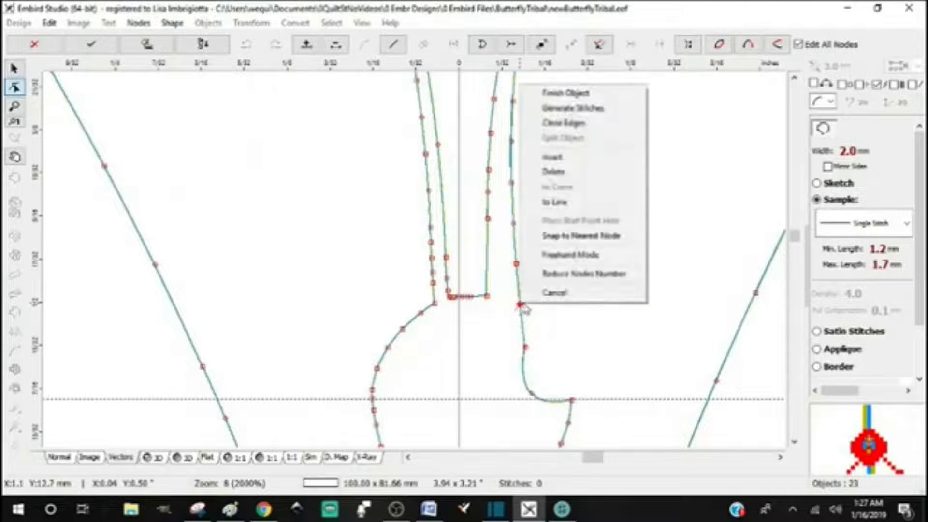
pyautogui.click(559, 173)
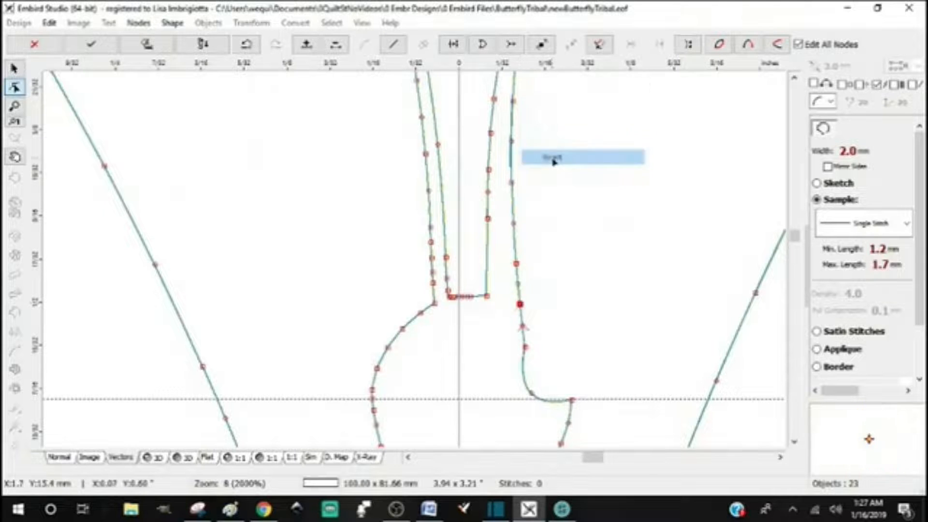
pyautogui.rightClick(521, 306)
pyautogui.click(586, 222)
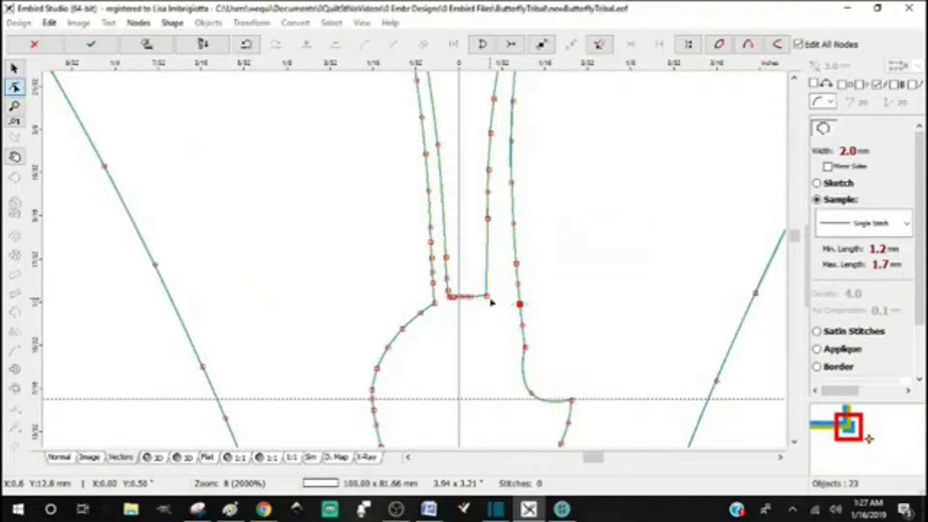
# - Split the outer outline at the corner node on the inner base of the right antenna
pyautogui.click(486, 297)
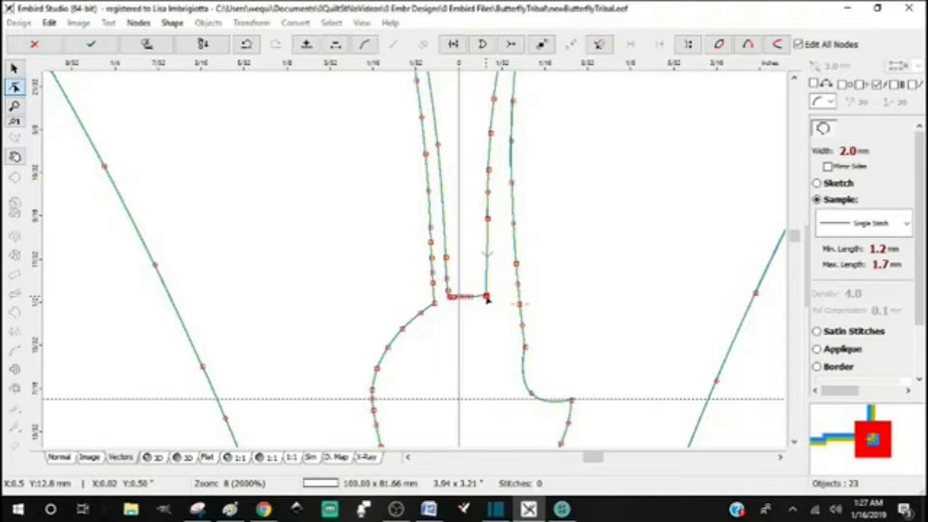
pyautogui.rightClick(487, 297)
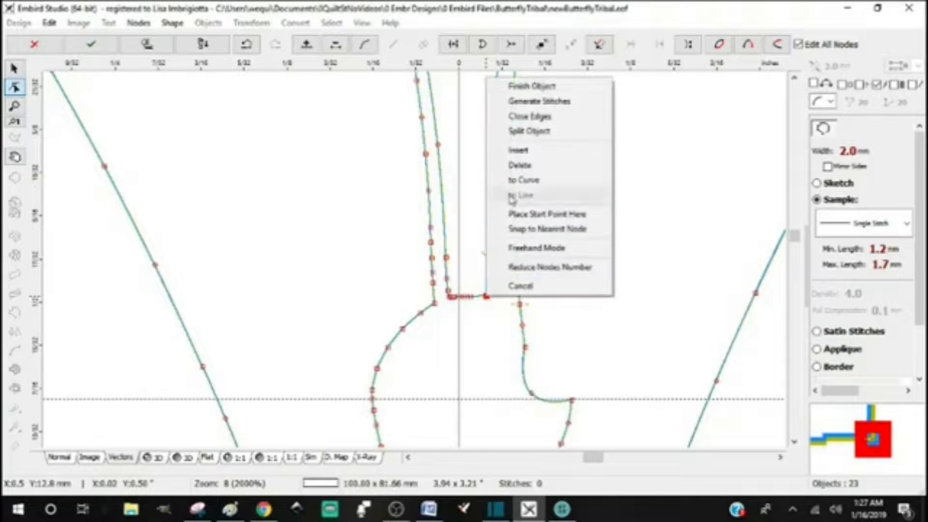
pyautogui.click(531, 136)
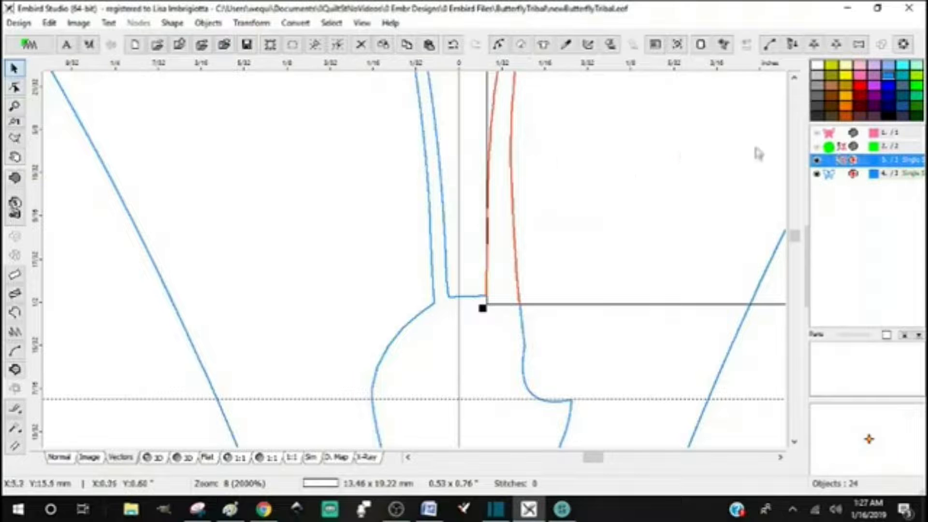
# - Examine the separated right antenna outline along its whole length and at its open ends near the base
pyautogui.scroll(-4, 837, 176)
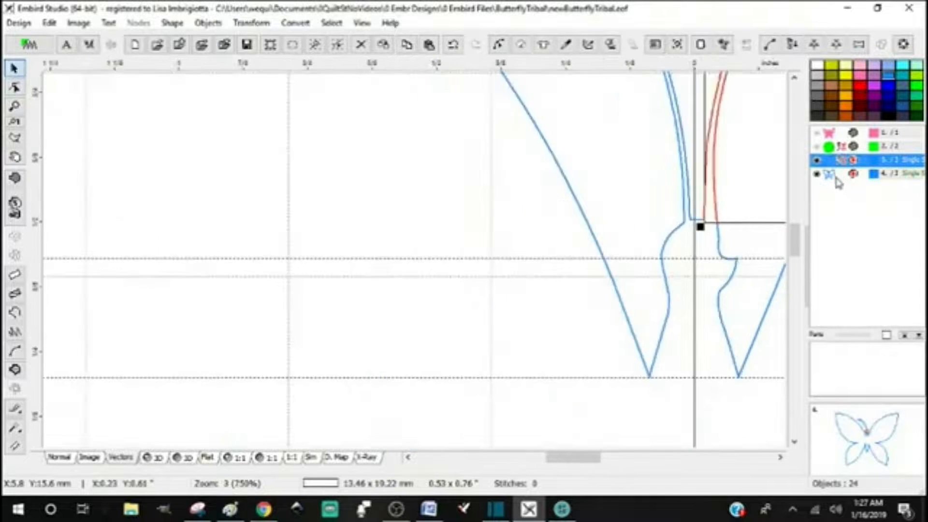
pyautogui.moveTo(553, 455); pyautogui.dragTo(586, 457)
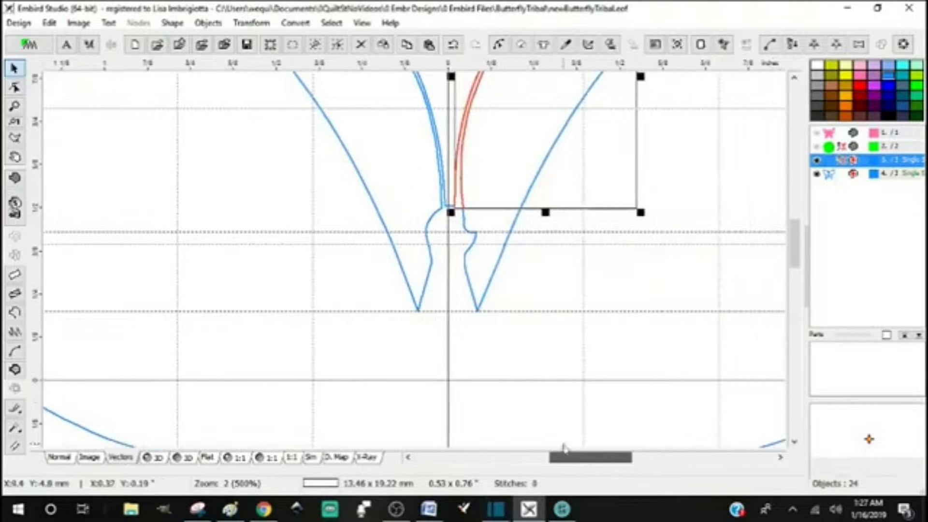
pyautogui.moveTo(795, 253); pyautogui.dragTo(796, 227)
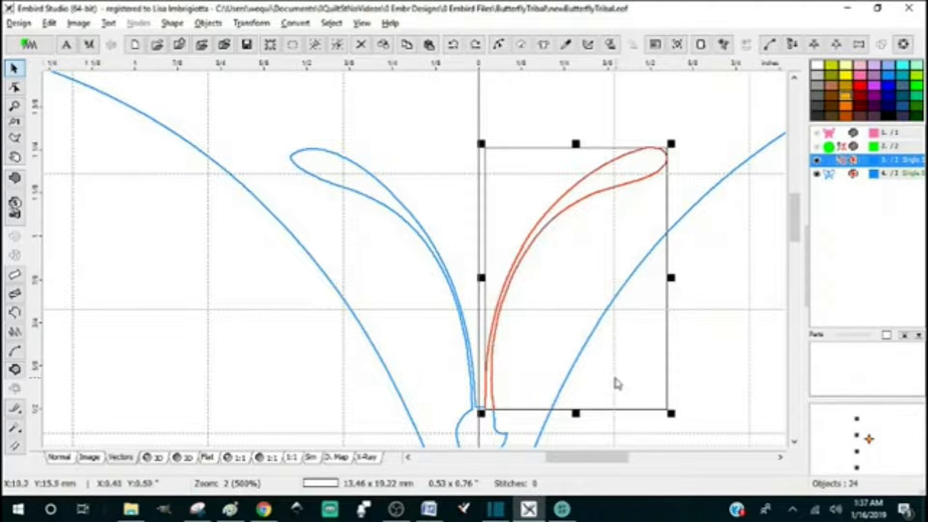
pyautogui.moveTo(797, 233); pyautogui.dragTo(796, 244)
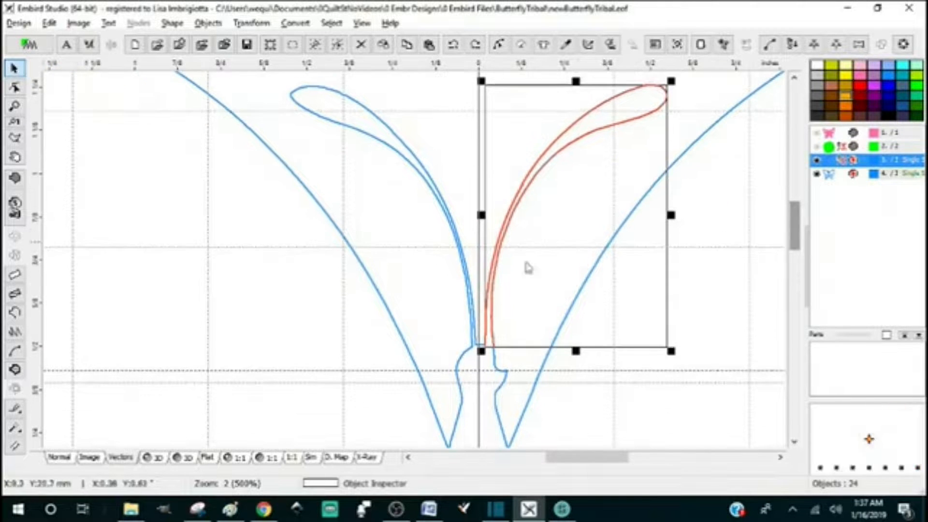
pyautogui.scroll(2, 485, 364)
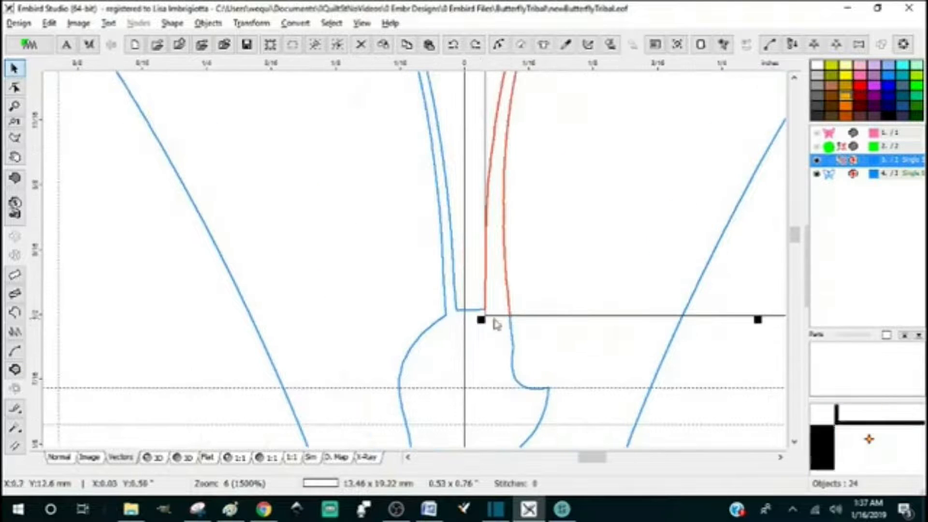
pyautogui.click(602, 342)
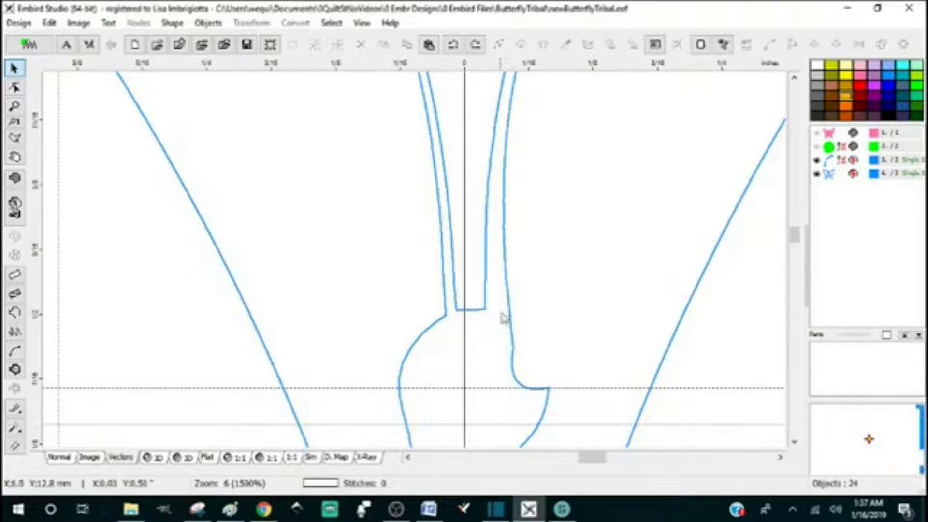
pyautogui.click(831, 160)
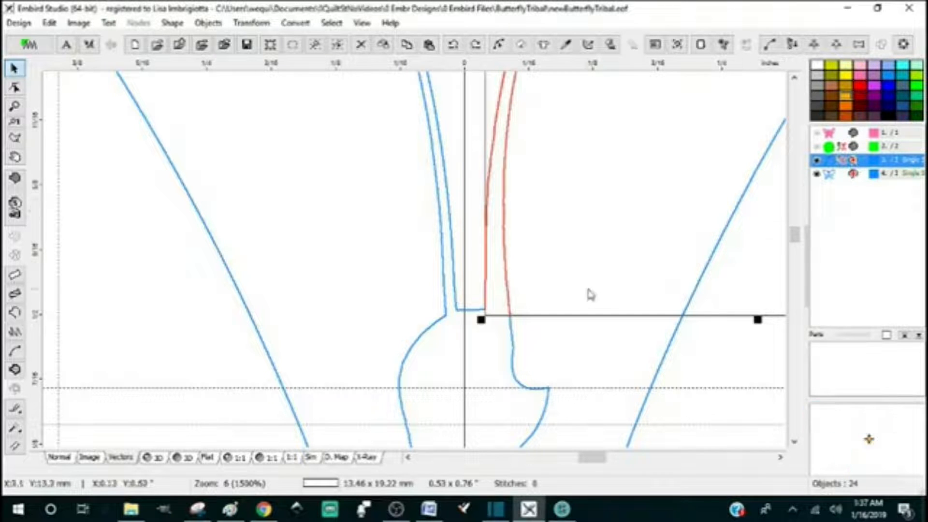
# - Create a fill from the separated right antenna outline
pyautogui.scroll(-2, 795, 237)
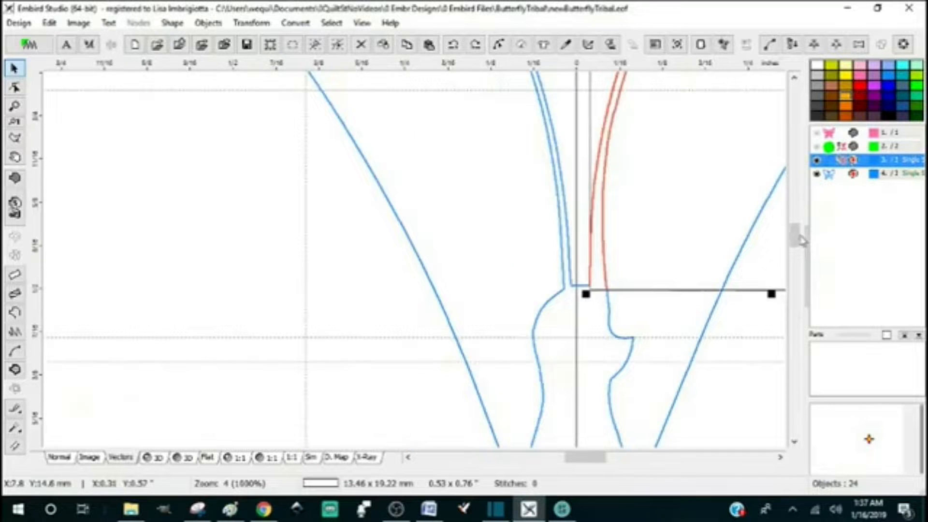
pyautogui.moveTo(568, 458); pyautogui.dragTo(590, 458)
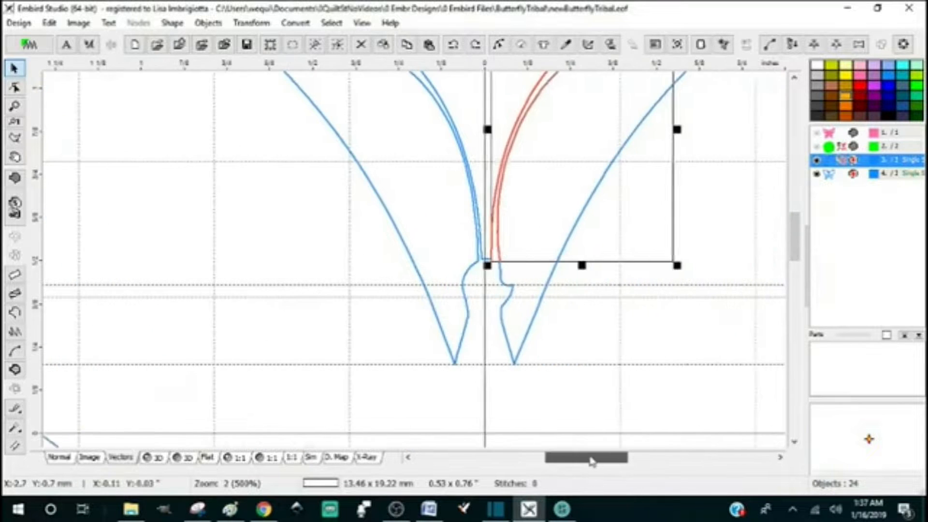
pyautogui.moveTo(796, 238); pyautogui.dragTo(796, 223)
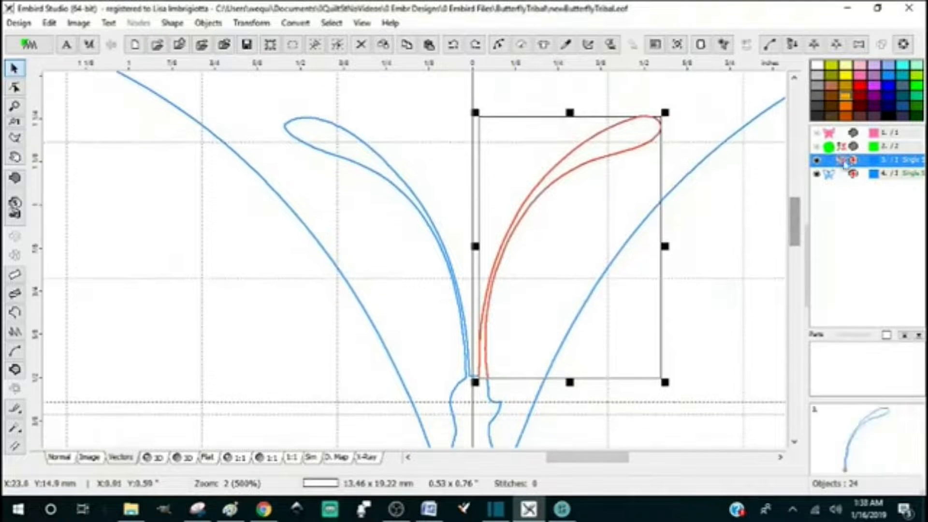
pyautogui.click(293, 28)
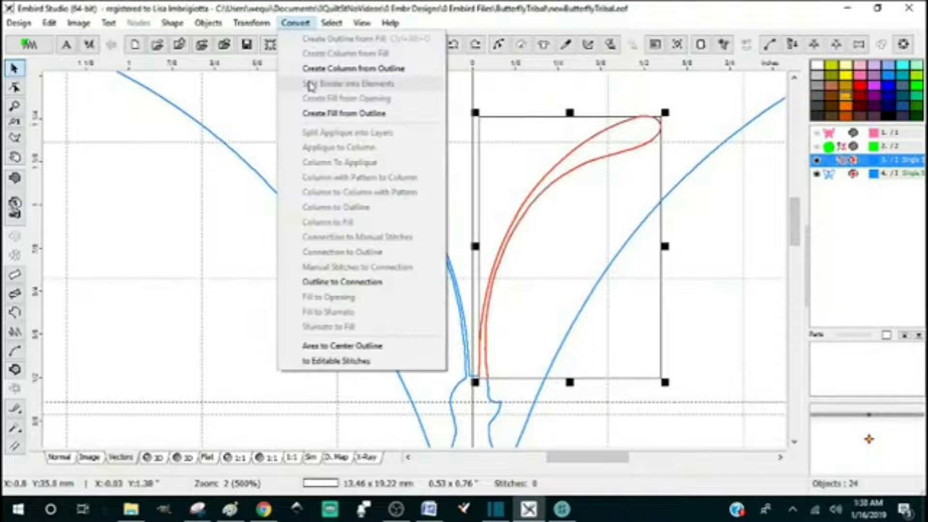
pyautogui.click(326, 115)
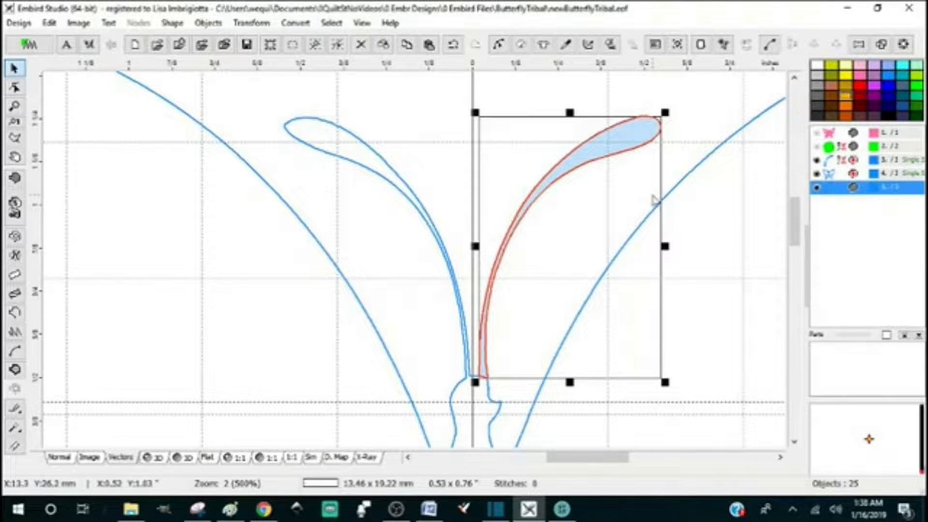
# - Delete the right antenna outline and the remaining butterfly outline, keeping only the blue antenna fill
pyautogui.click(853, 162)
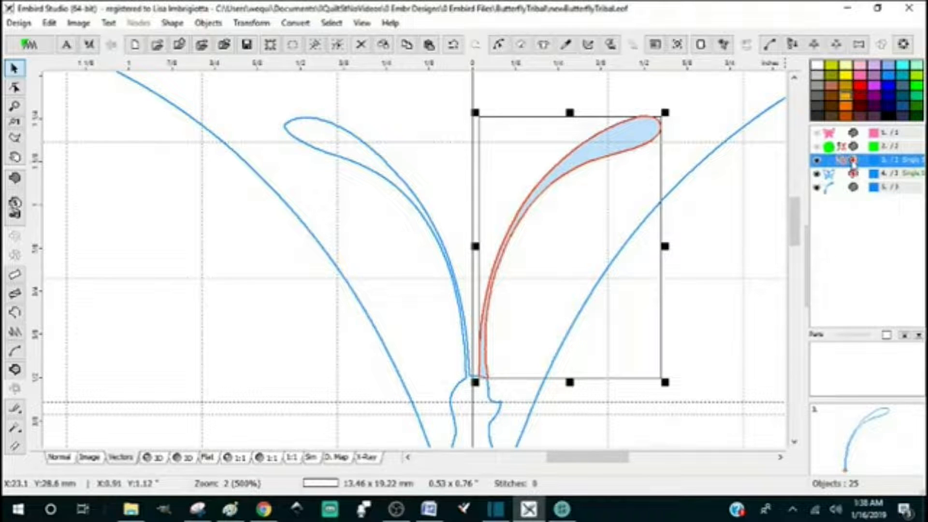
pyautogui.press('Delete')
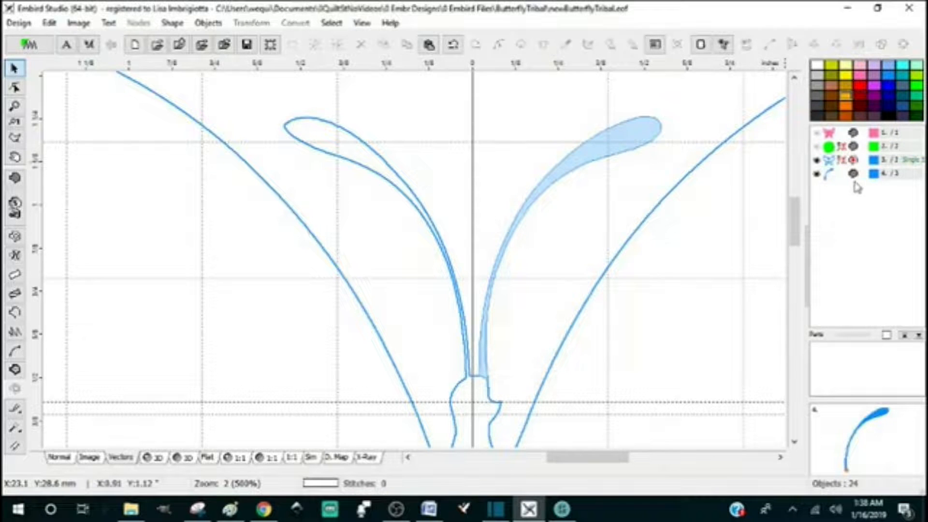
pyautogui.click(856, 174)
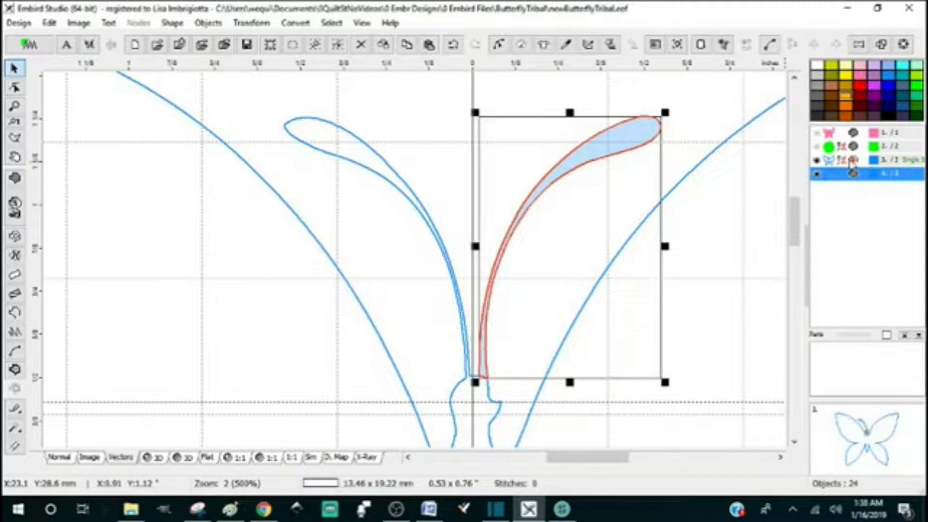
pyautogui.click(853, 162)
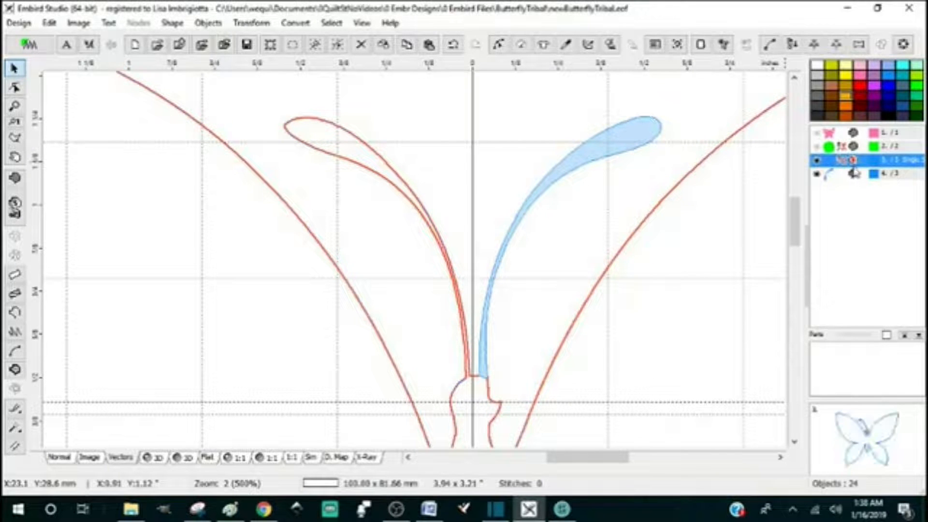
pyautogui.press('Delete')
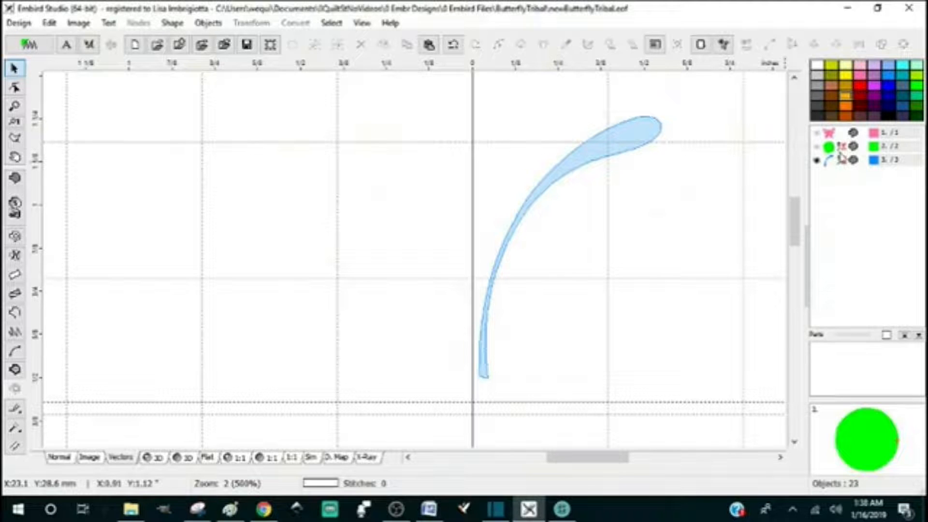
# - Show the hidden pink butterfly fill and the green head circle again
pyautogui.click(842, 162)
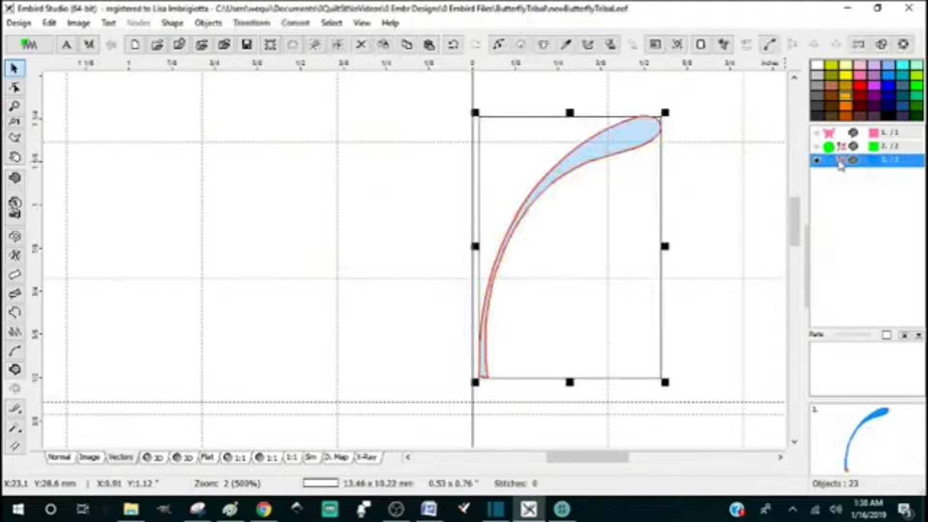
pyautogui.click(823, 139)
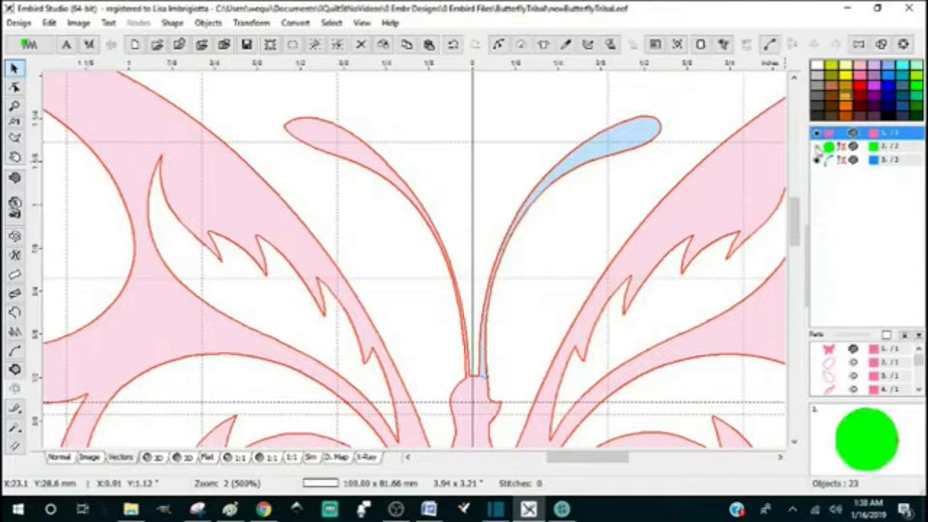
pyautogui.click(819, 149)
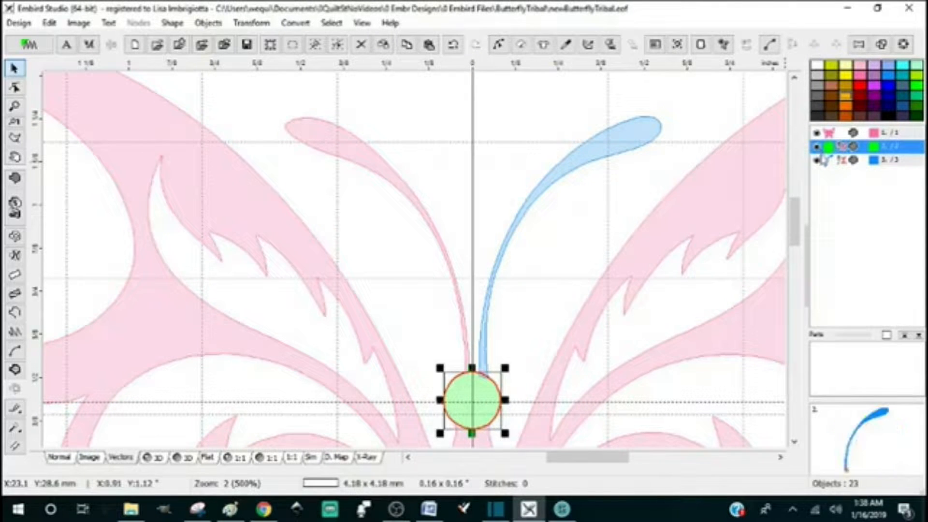
# - Paste a copy of the blue right antenna fill in place
pyautogui.click(828, 162)
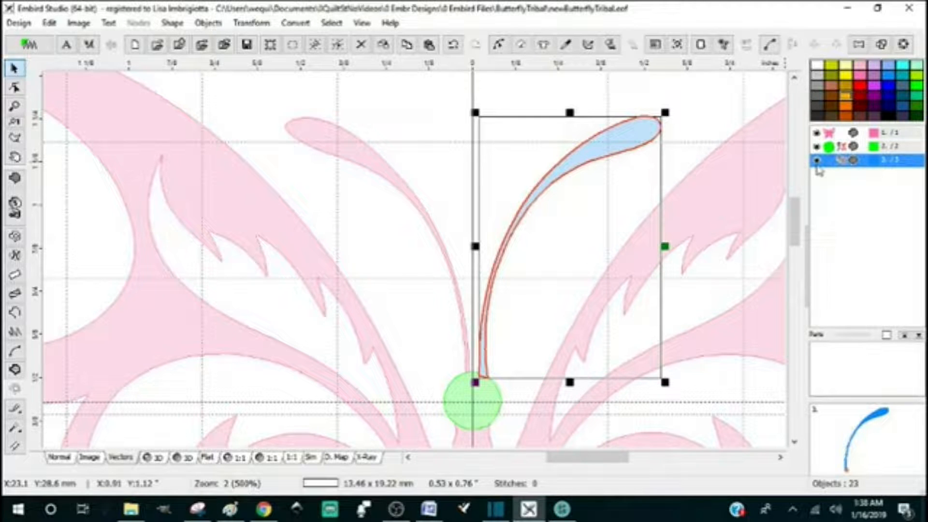
pyautogui.hotkey('ctrl', 'v')
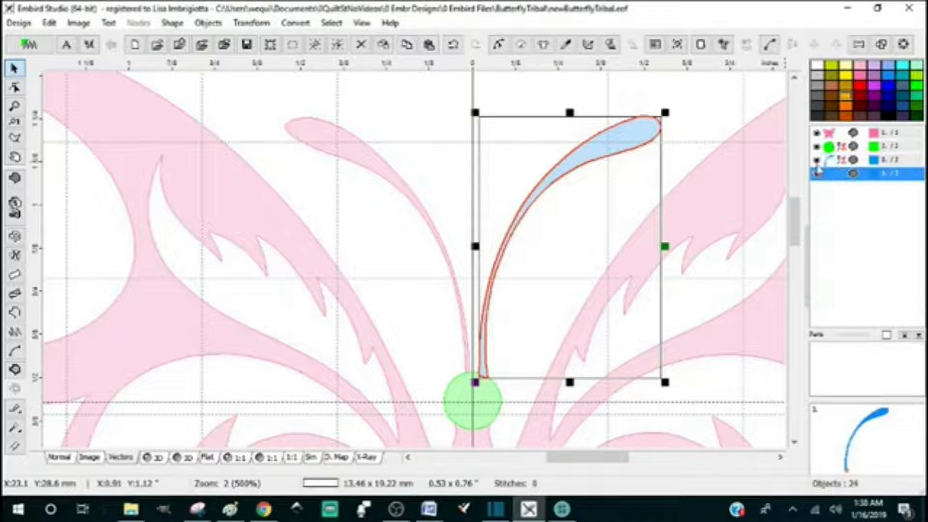
# - Recolor the pasted antenna copy orange and open the blue original antenna's nodes for editing
pyautogui.click(869, 172)
pyautogui.click(854, 161)
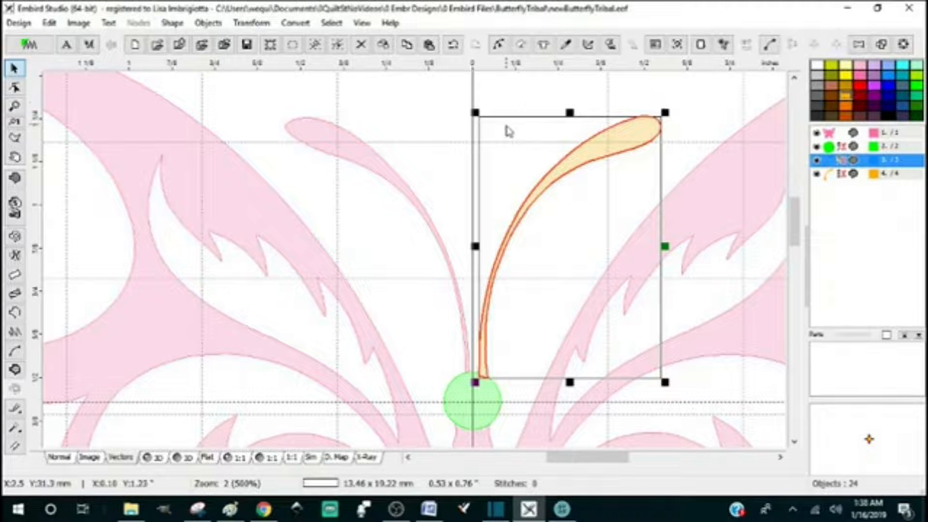
pyautogui.click(499, 45)
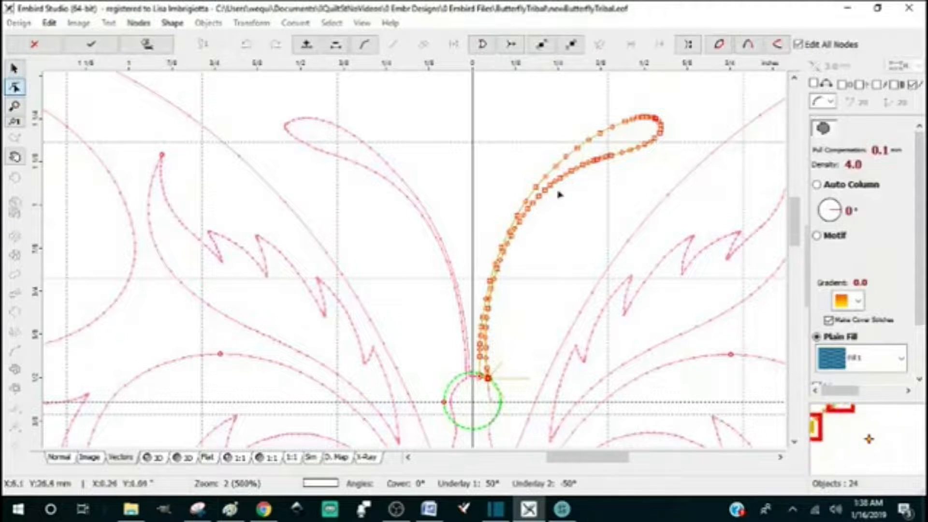
# - Delete the nodes one after another along the blue antenna's inner edge, from near the head up to the tip
pyautogui.click(489, 356)
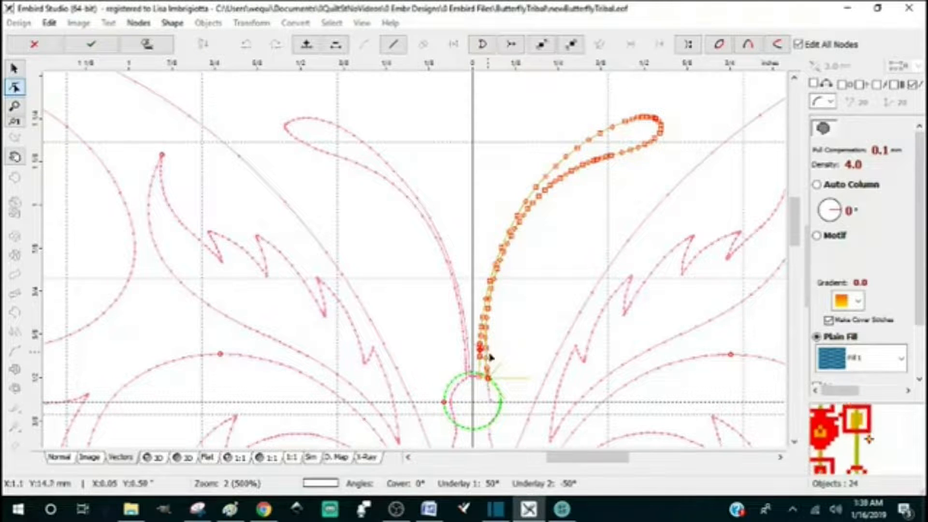
pyautogui.scroll(2, 489, 349)
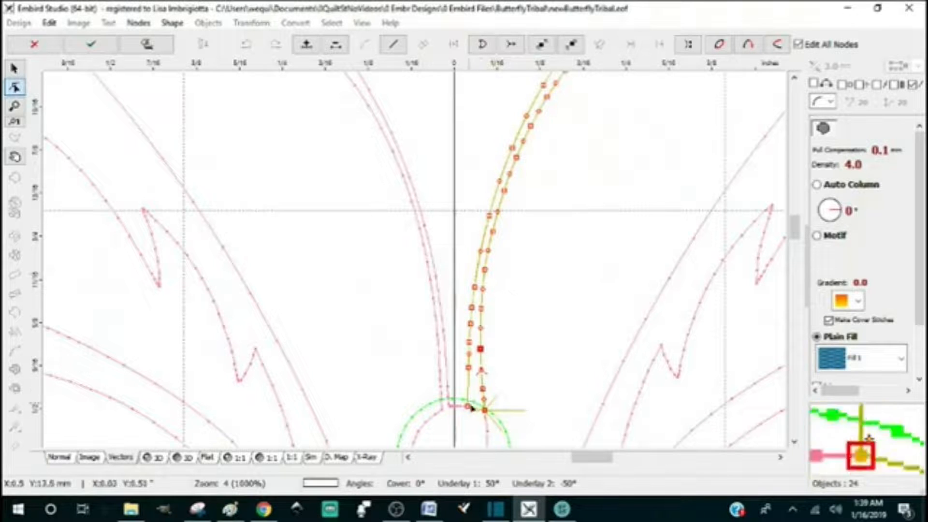
pyautogui.click(483, 350)
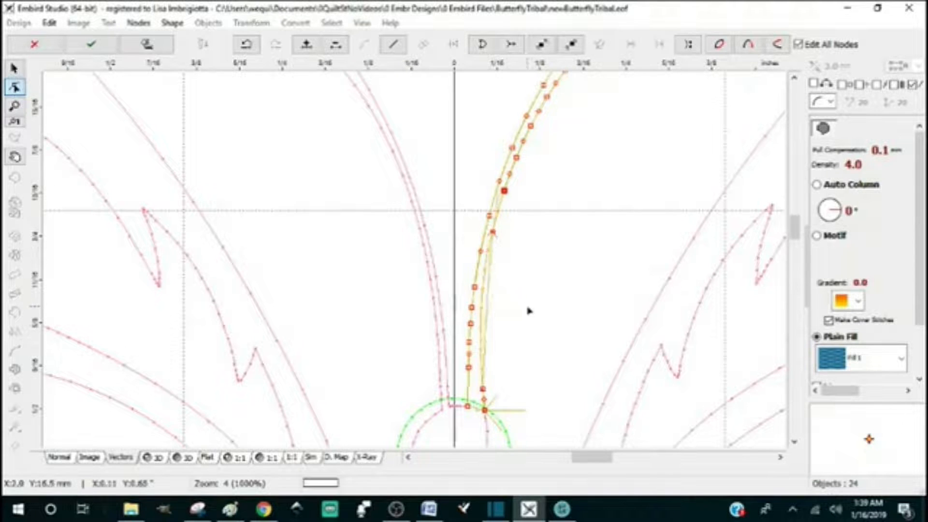
pyautogui.scroll(-1, 622, 234)
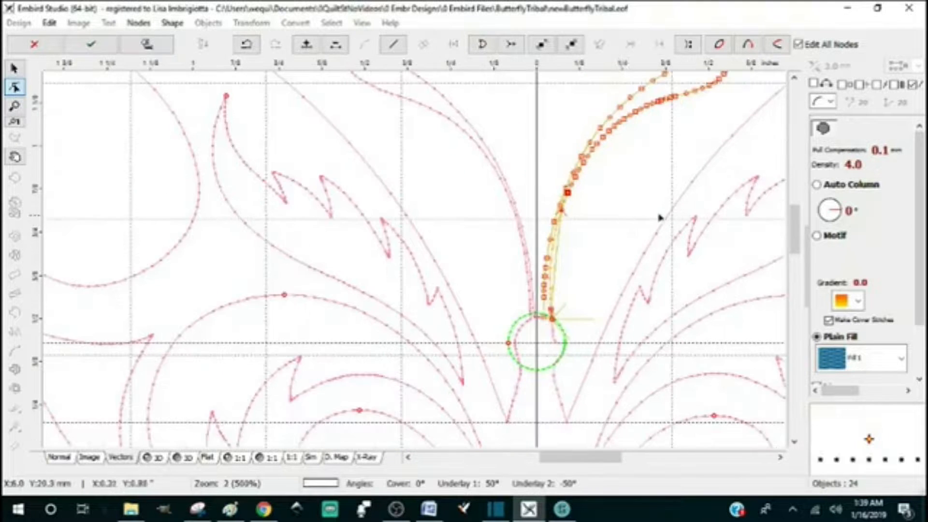
pyautogui.scroll(-1, 660, 218)
pyautogui.moveTo(602, 457); pyautogui.dragTo(619, 457)
pyautogui.scroll(1, 582, 202)
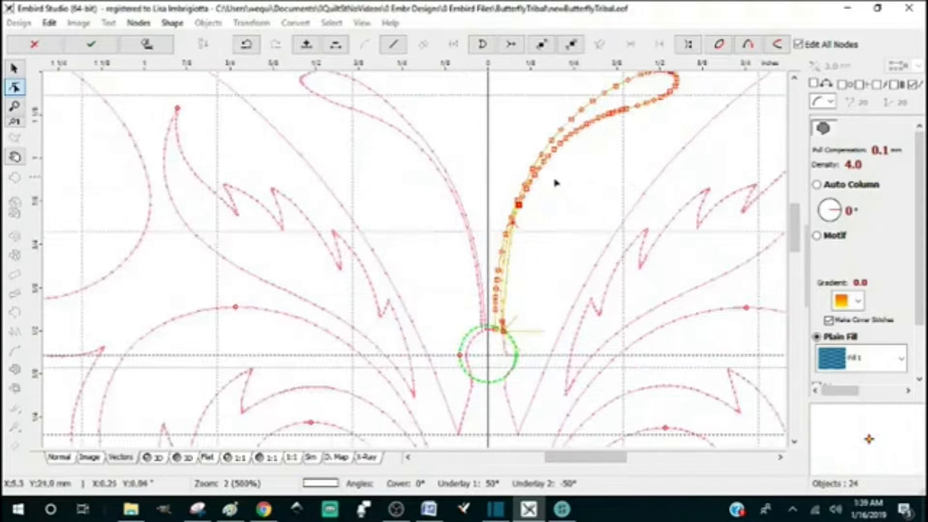
pyautogui.press('Delete')
pyautogui.press('Delete')
pyautogui.press('Delete')
pyautogui.press('Delete')
pyautogui.press('Delete')
pyautogui.press('Delete')
pyautogui.press('Delete')
pyautogui.press('Delete')
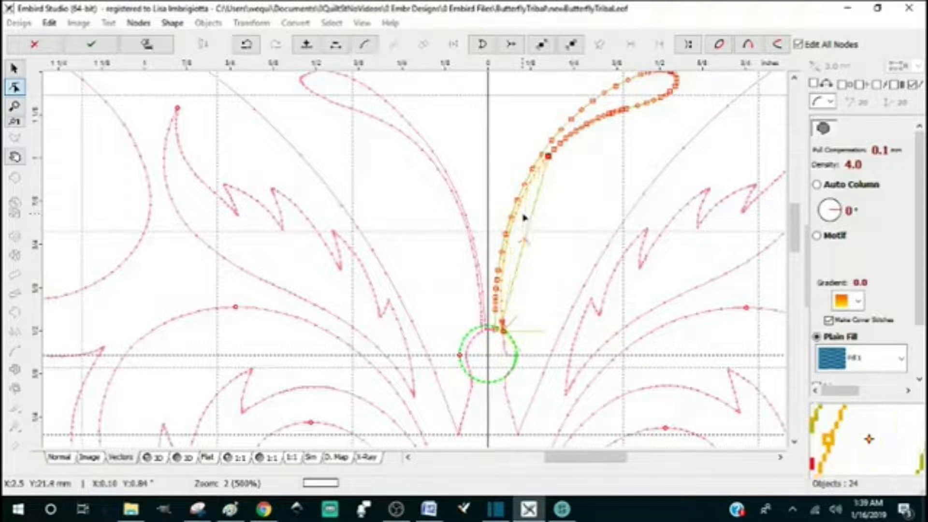
pyautogui.press('Delete')
pyautogui.press('Delete')
pyautogui.press('Delete')
pyautogui.press('Delete')
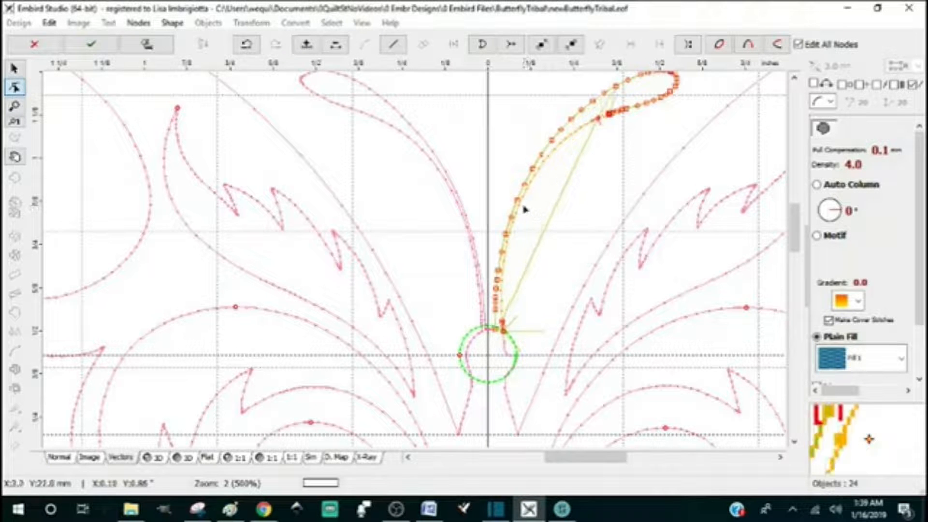
pyautogui.press('Delete')
pyautogui.press('Delete')
pyautogui.press('Delete')
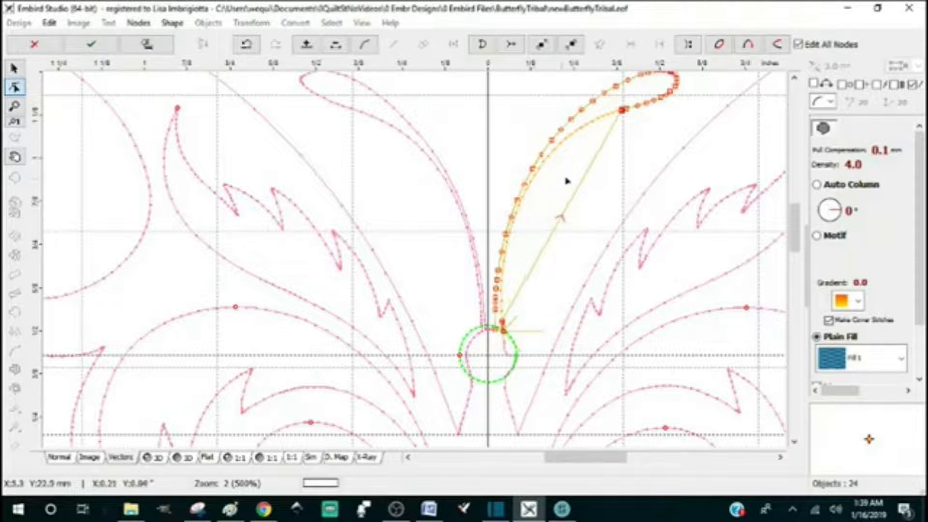
pyautogui.press('Delete')
pyautogui.press('Delete')
pyautogui.press('Delete')
pyautogui.press('Delete')
pyautogui.press('Delete')
# - Try to bow the long inner-edge segment of the antenna outward, and undo it together with the last node deletion near the tip
pyautogui.moveTo(796, 223); pyautogui.dragTo(796, 218)
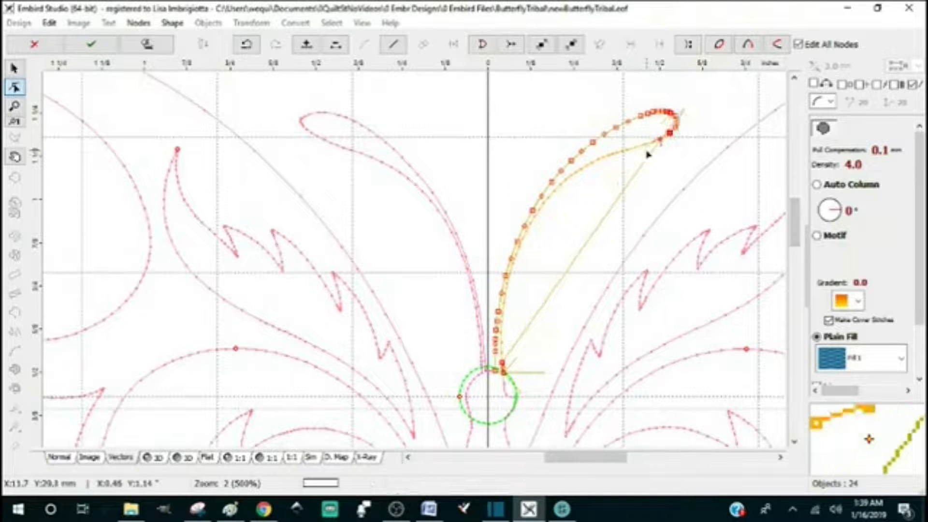
pyautogui.moveTo(659, 144); pyautogui.dragTo(552, 214)
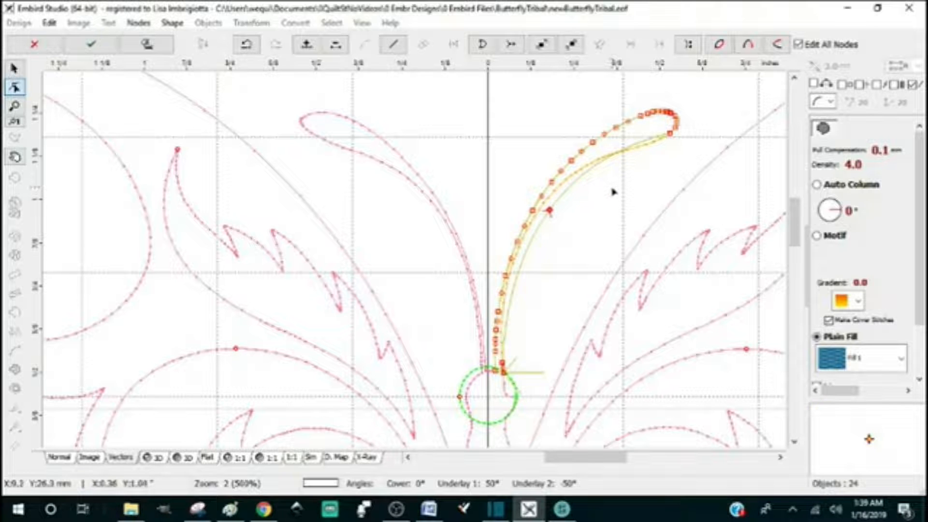
pyautogui.hotkey('ctrl', 'z')
pyautogui.hotkey('ctrl', 'z')
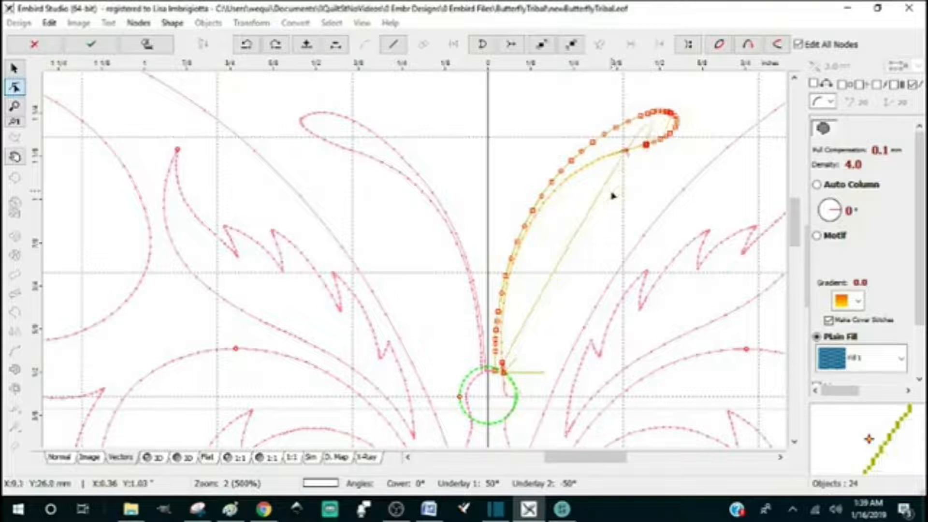
# - Bow the antenna's long inner-edge segment into a smooth curve slightly outside the old edge to thicken the stem, and apply the node edit
pyautogui.moveTo(627, 151); pyautogui.dragTo(546, 216)
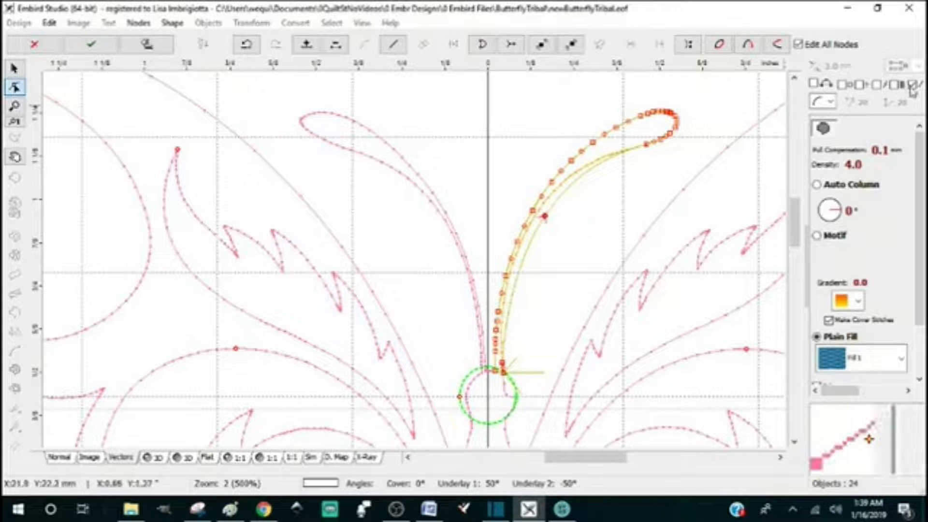
pyautogui.moveTo(545, 216); pyautogui.dragTo(542, 220)
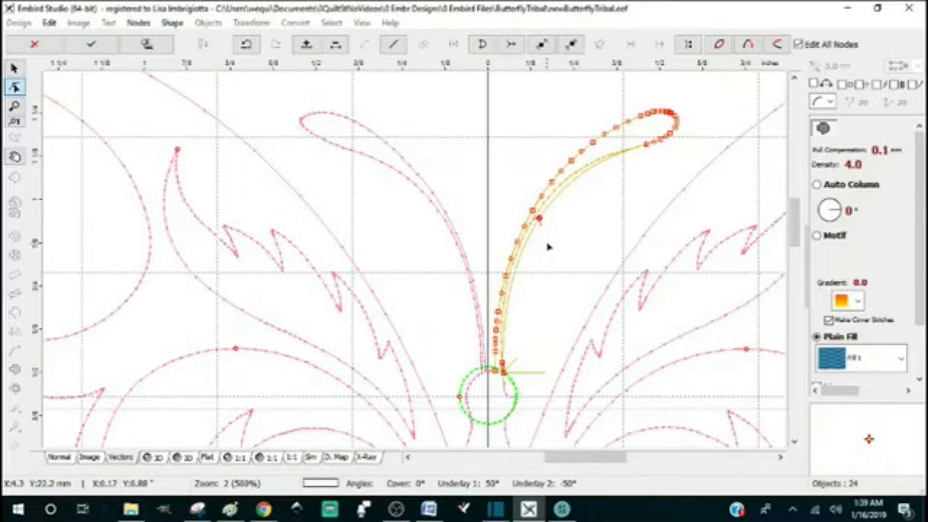
pyautogui.press('Return')
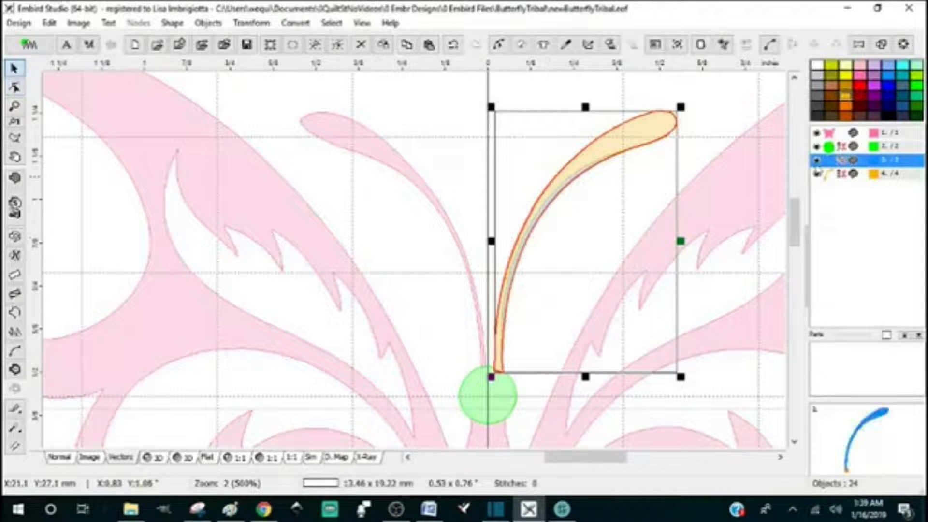
# - Compare the reshaped blue antenna with the orange copy by toggling the copy's visibility, and delete the orange copy
pyautogui.click(821, 177)
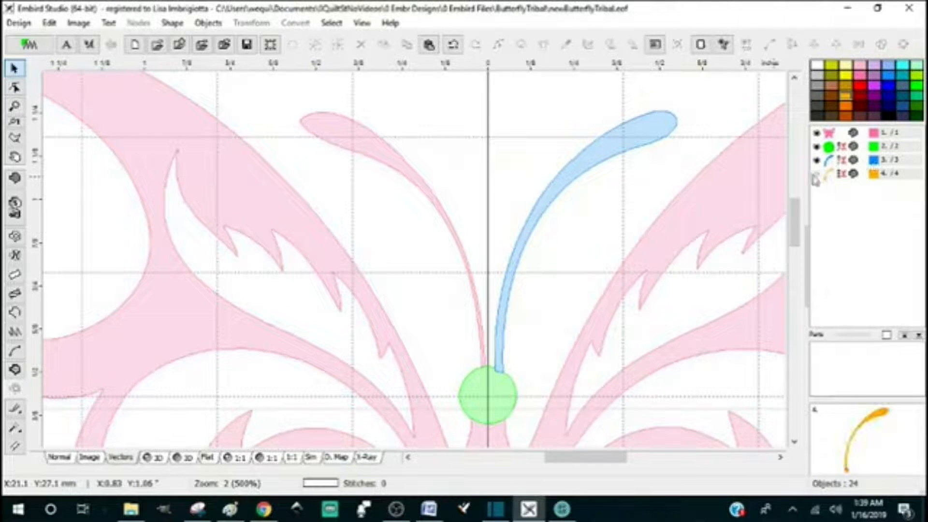
pyautogui.click(823, 177)
pyautogui.click(818, 176)
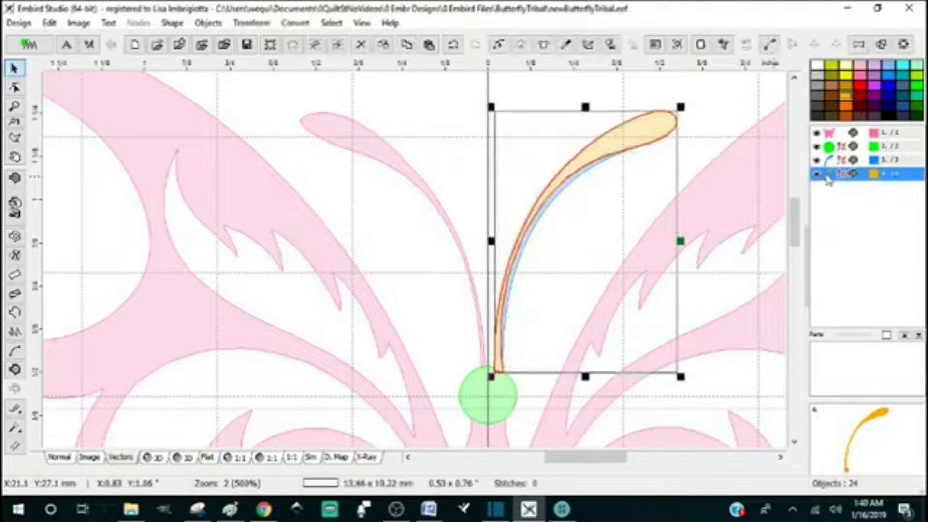
pyautogui.press('Delete')
pyautogui.click(850, 162)
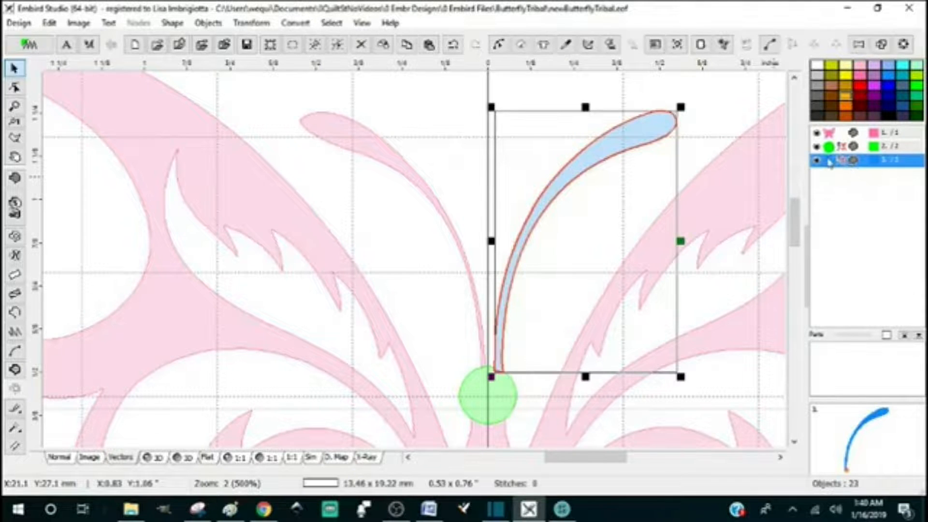
pyautogui.hotkey('ctrl', 'v')
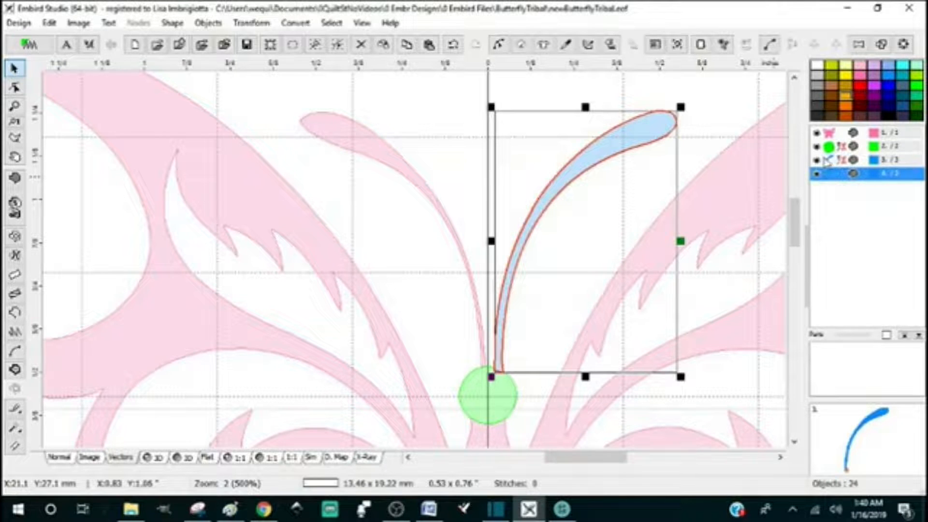
pyautogui.click(250, 24)
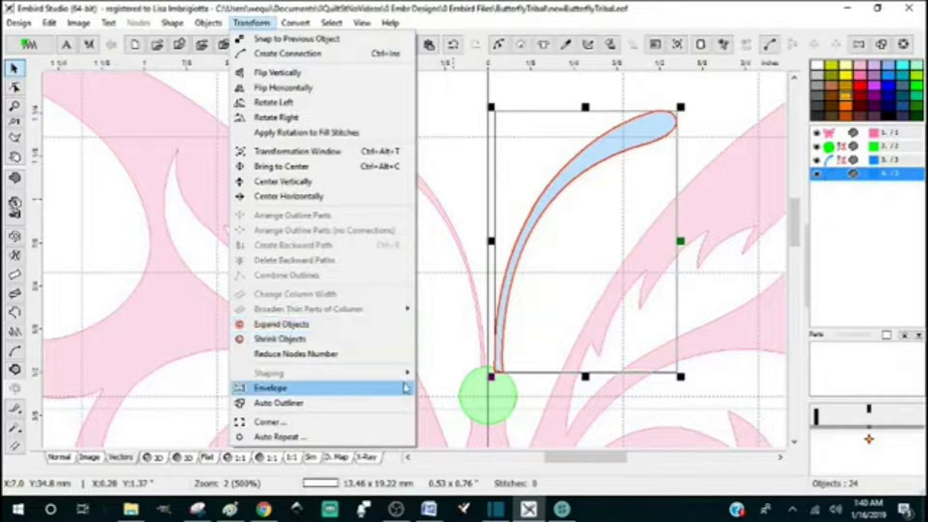
pyautogui.click(842, 162)
pyautogui.click(843, 177)
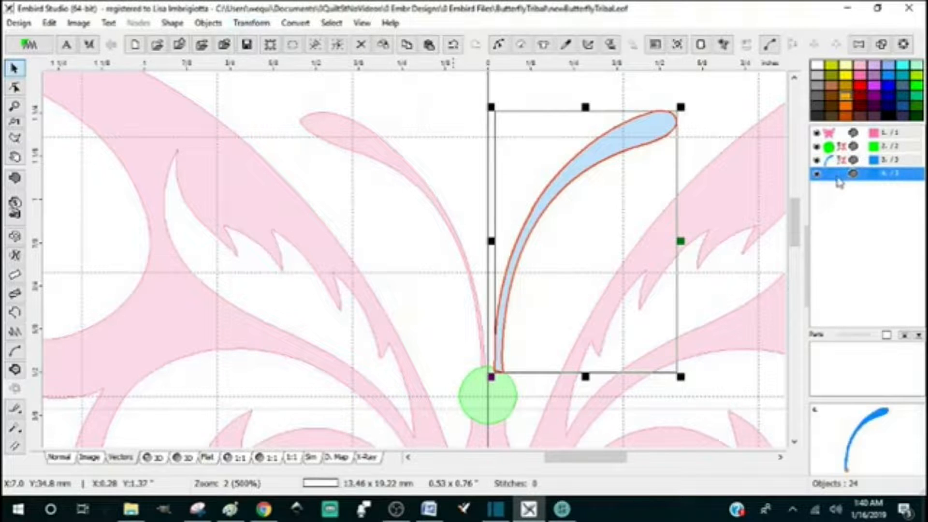
pyautogui.press('Delete')
# - Paste a copy of the reshaped blue antenna in place and flip the copy horizontally
pyautogui.scroll(4, 484, 385)
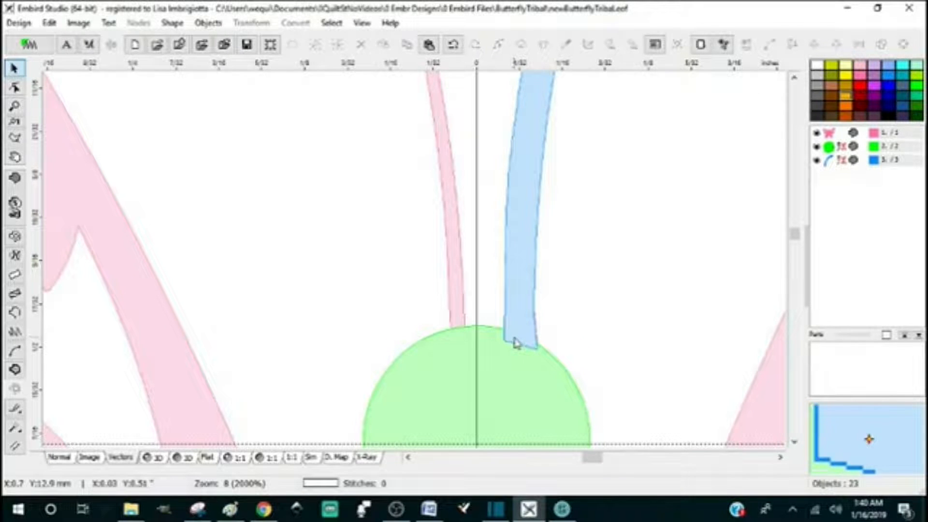
pyautogui.scroll(-2, 518, 343)
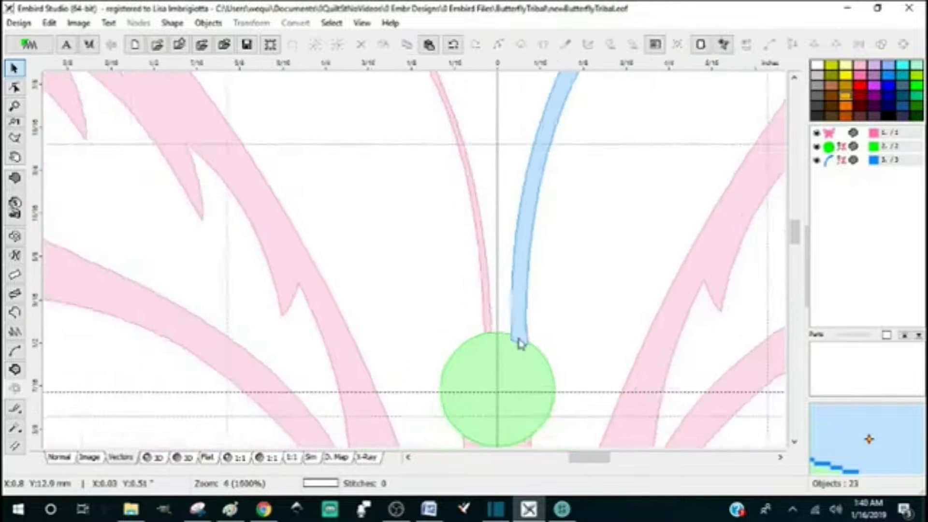
pyautogui.scroll(-2, 518, 343)
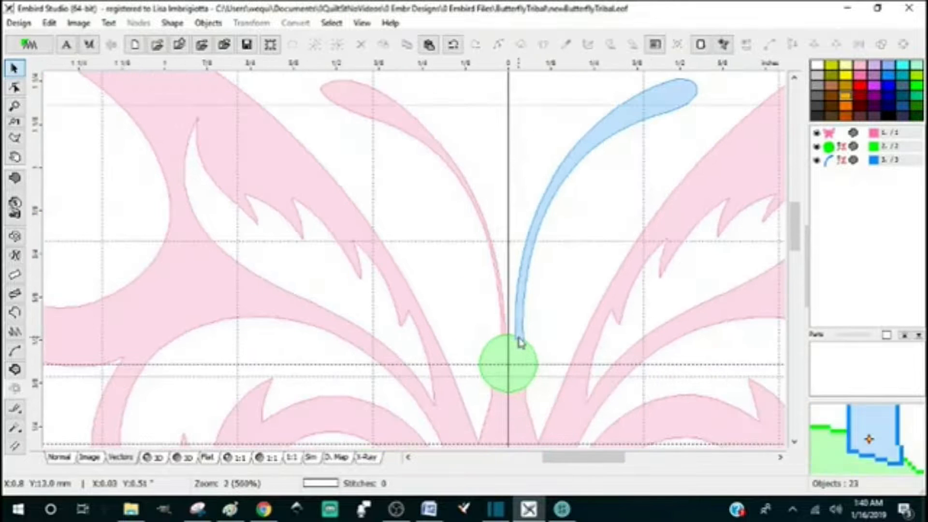
pyautogui.click(847, 163)
pyautogui.hotkey('ctrl', 'v')
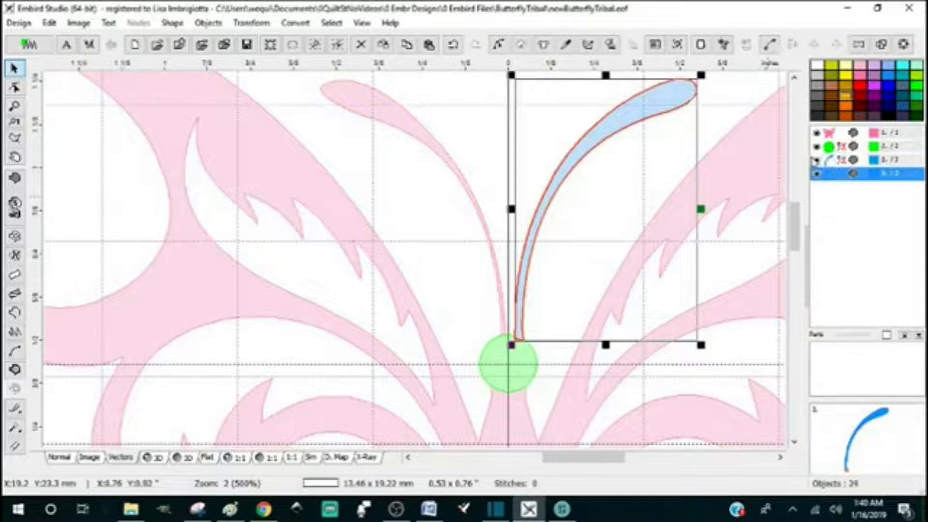
pyautogui.click(254, 24)
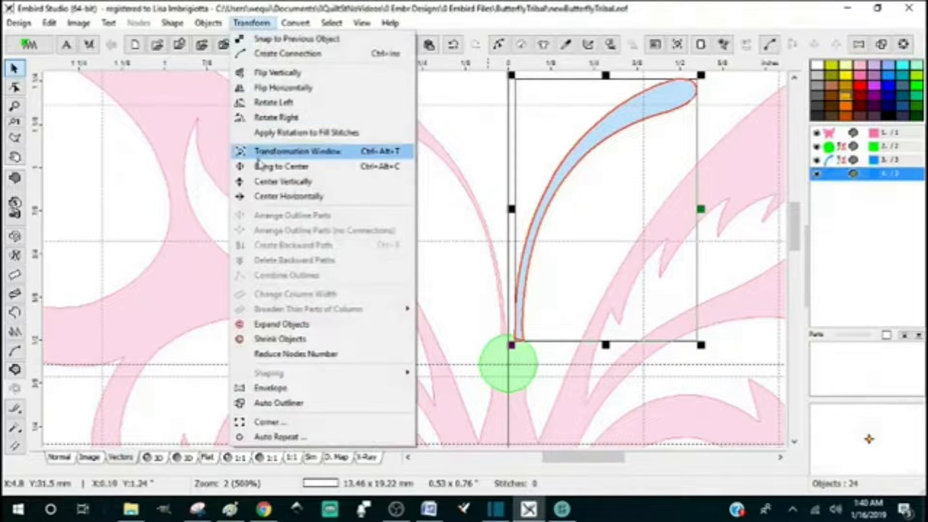
pyautogui.click(269, 93)
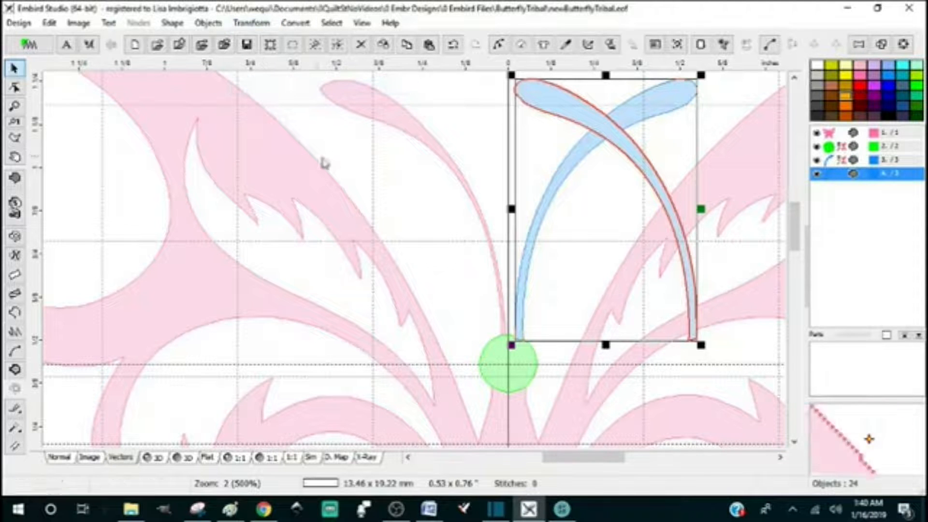
# - Move the flipped antenna copy over the pink left antenna so its base meets the green head circle
pyautogui.moveTo(682, 228); pyautogui.dragTo(484, 261)
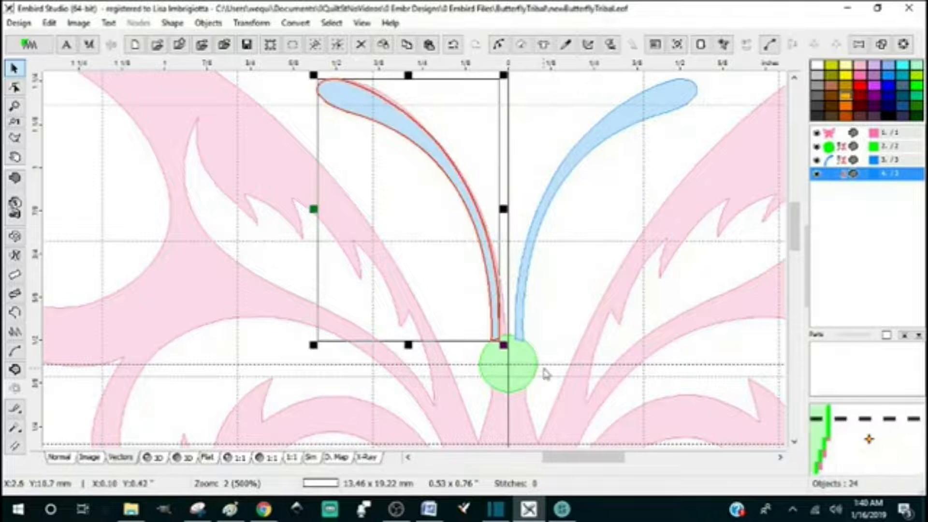
pyautogui.click(474, 251)
pyautogui.click(476, 261)
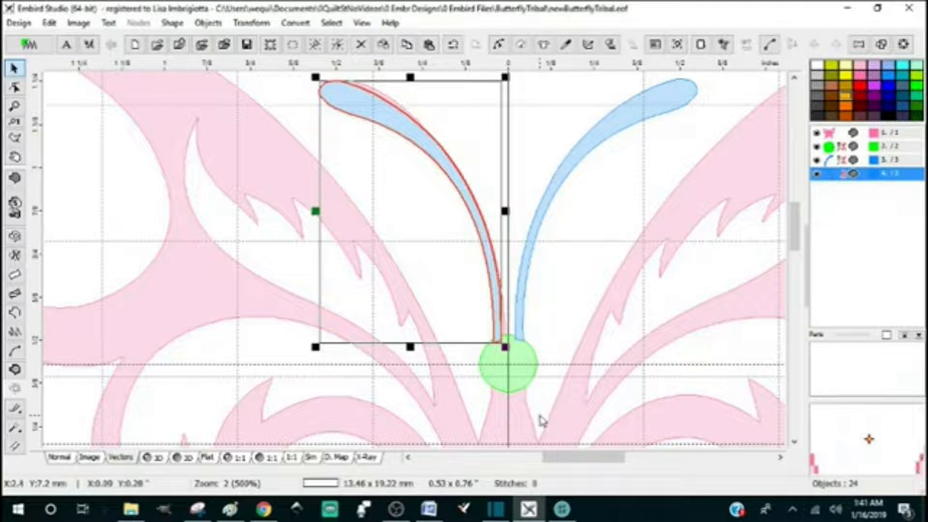
# - Select both blue antennas together and center them horizontally in the design
pyautogui.keyDown('shift'); pyautogui.click(843, 163); pyautogui.keyUp('shift')
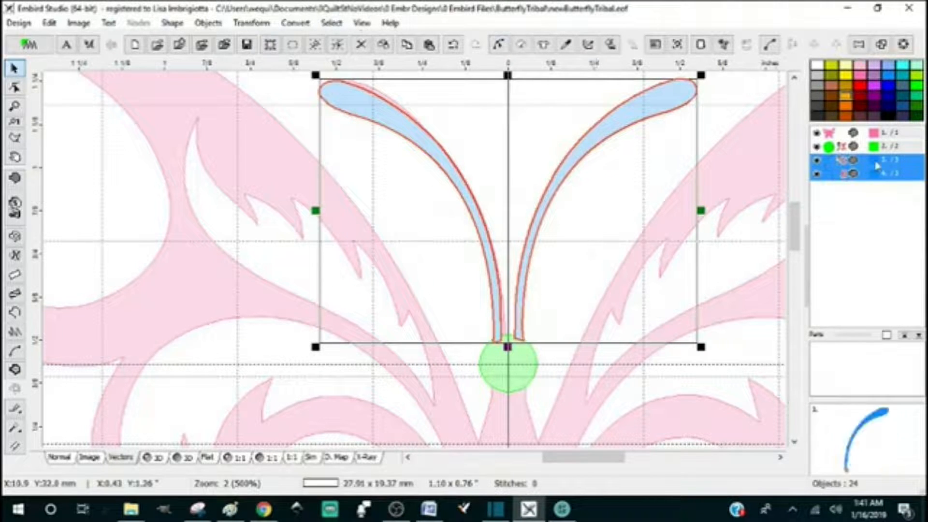
pyautogui.click(254, 24)
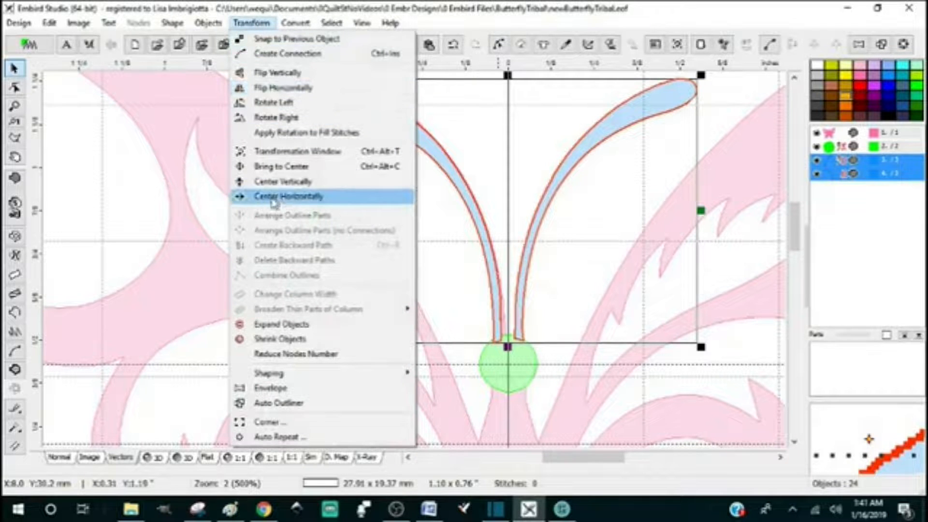
pyautogui.click(273, 199)
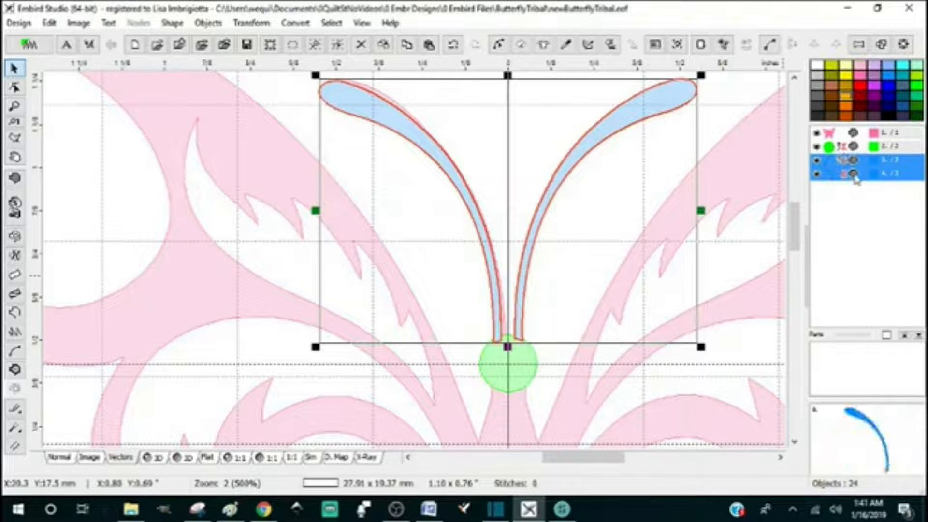
# - Open the pink butterfly outline for node editing and delete all the nodes forming its original right antenna
pyautogui.click(844, 135)
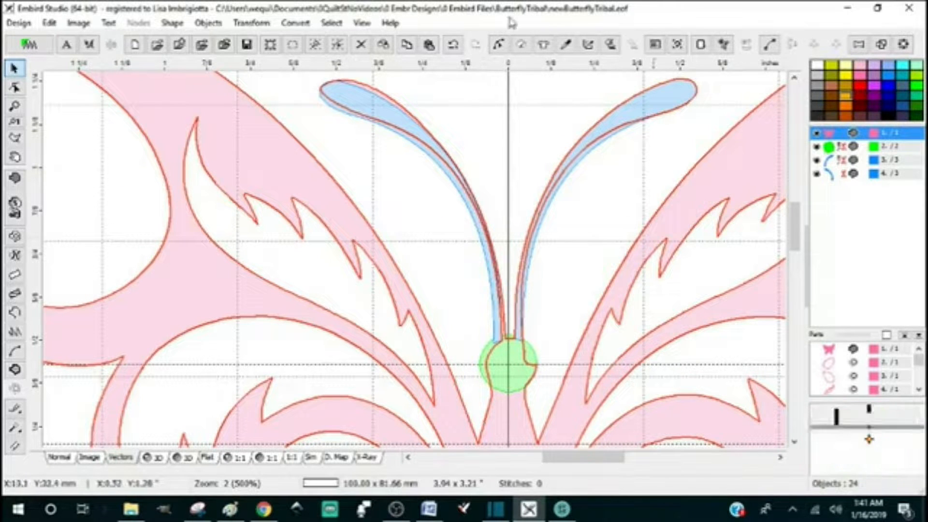
pyautogui.click(499, 44)
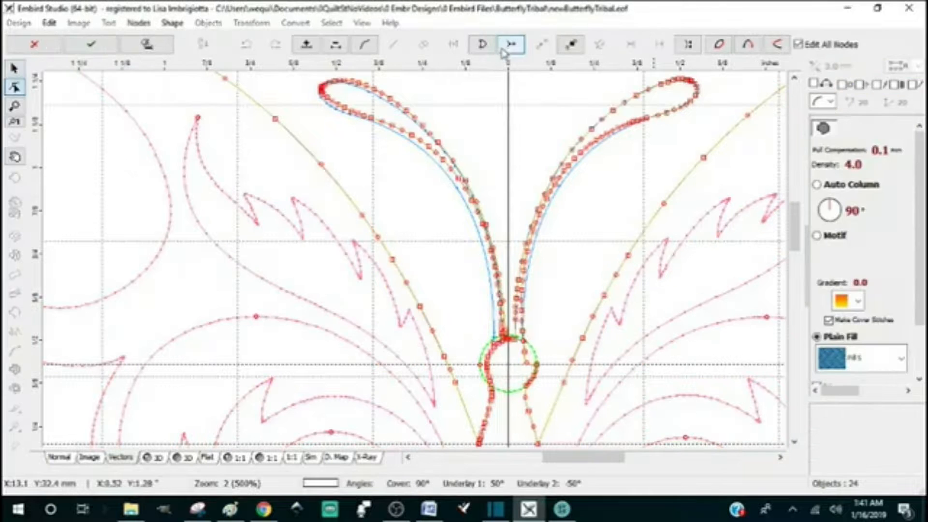
pyautogui.scroll(1, 527, 339)
pyautogui.scroll(1, 527, 338)
pyautogui.click(520, 329)
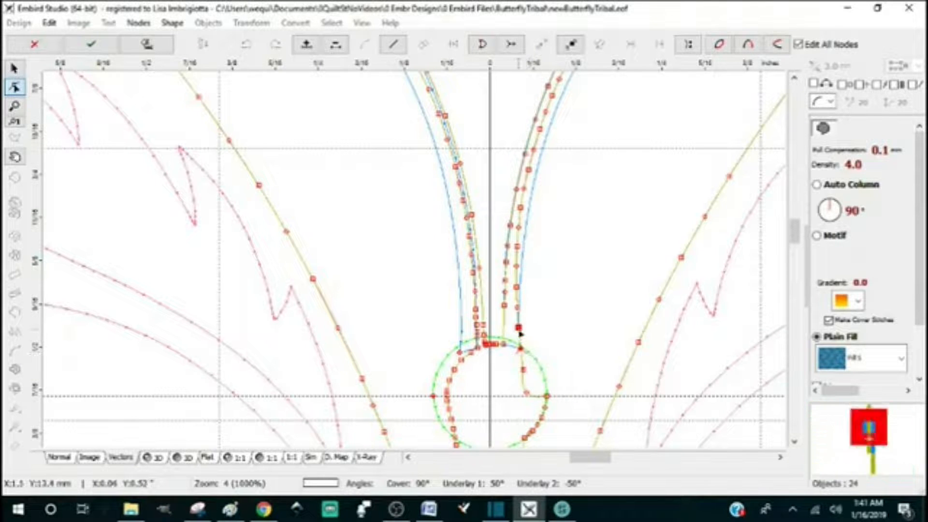
pyautogui.scroll(-3, 519, 328)
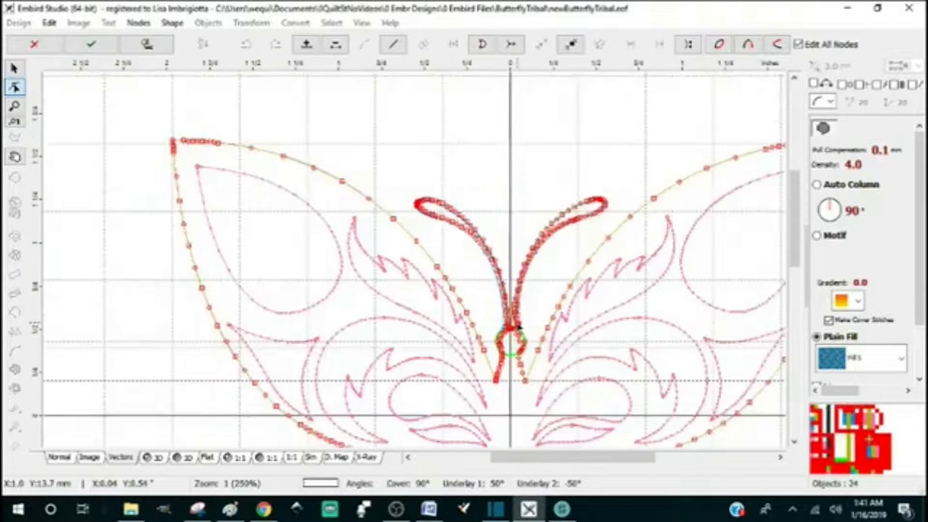
pyautogui.scroll(1, 513, 325)
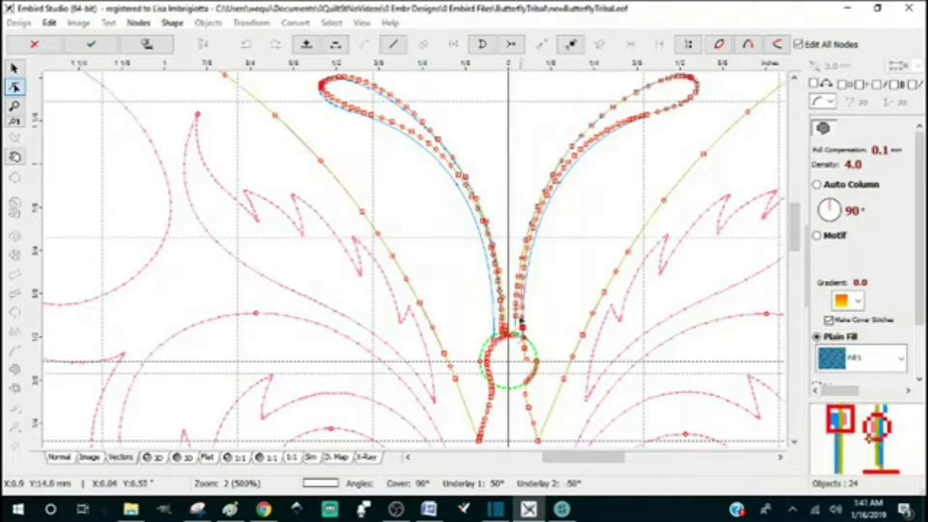
pyautogui.press('Delete')
pyautogui.press('Delete')
pyautogui.press('Delete')
pyautogui.press('Delete')
pyautogui.press('Delete')
pyautogui.press('Delete')
pyautogui.press('Delete')
pyautogui.press('Delete')
pyautogui.press('Delete')
pyautogui.press('Delete')
pyautogui.press('Delete')
pyautogui.press('Delete')
pyautogui.press('Delete')
pyautogui.press('Delete')
pyautogui.press('Delete')
pyautogui.press('Delete')
pyautogui.press('Delete')
pyautogui.press('Delete')
pyautogui.press('Delete')
pyautogui.press('Delete')
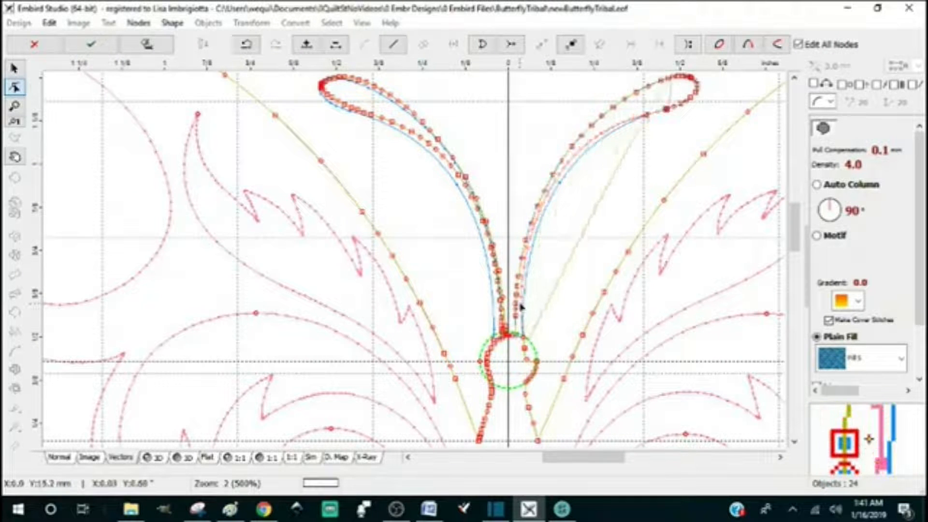
pyautogui.press('Delete')
pyautogui.press('Delete')
pyautogui.press('Delete')
pyautogui.press('Delete')
pyautogui.press('Delete')
pyautogui.press('Delete')
pyautogui.press('Delete')
pyautogui.press('Delete')
pyautogui.press('Delete')
pyautogui.press('Delete')
pyautogui.press('Delete')
pyautogui.press('Delete')
pyautogui.press('Delete')
pyautogui.press('Delete')
pyautogui.press('Delete')
pyautogui.press('Delete')
pyautogui.press('Delete')
pyautogui.press('Delete')
pyautogui.press('Delete')
pyautogui.press('Delete')
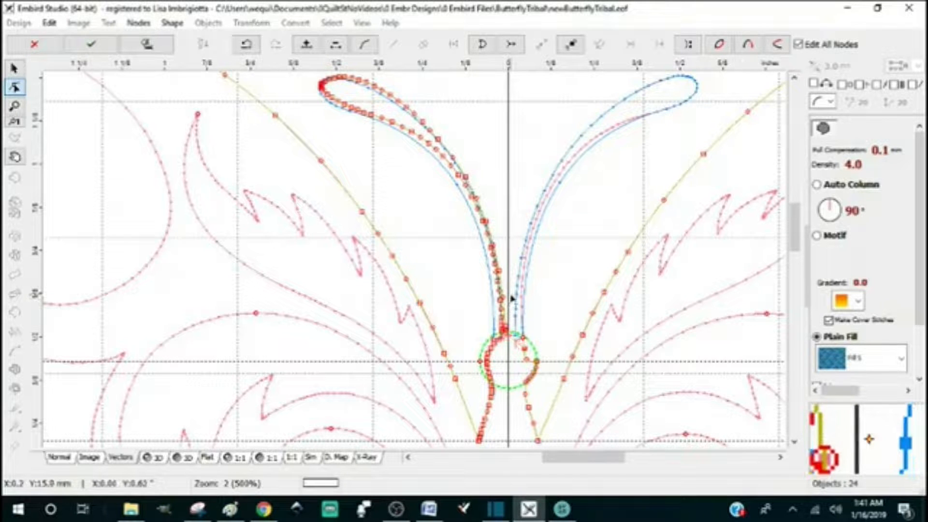
# - Delete the nodes forming the pink outline's original left antenna, from the inner edge around the tip and back down toward the head
pyautogui.press('Delete')
pyautogui.press('Delete')
pyautogui.press('Delete')
pyautogui.press('Delete')
pyautogui.press('Delete')
pyautogui.press('Delete')
pyautogui.press('Delete')
pyautogui.press('Delete')
pyautogui.press('Delete')
pyautogui.press('Delete')
pyautogui.press('Delete')
pyautogui.press('Delete')
pyautogui.press('Delete')
pyautogui.press('Delete')
pyautogui.press('Delete')
pyautogui.press('Delete')
pyautogui.press('Delete')
pyautogui.press('Delete')
pyautogui.press('Delete')
pyautogui.press('Delete')
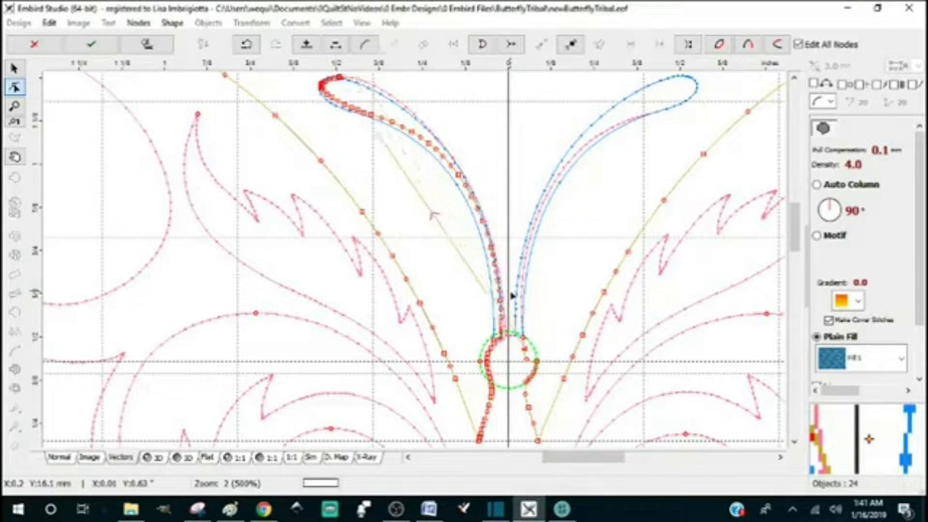
pyautogui.press('Delete')
pyautogui.press('Delete')
pyautogui.press('Delete')
pyautogui.press('Delete')
pyautogui.press('Delete')
pyautogui.press('Delete')
pyautogui.press('Delete')
pyautogui.press('Delete')
pyautogui.press('Delete')
pyautogui.press('Delete')
pyautogui.press('Delete')
pyautogui.press('Delete')
pyautogui.press('Delete')
pyautogui.press('Delete')
pyautogui.press('Delete')
pyautogui.press('Delete')
pyautogui.press('Delete')
pyautogui.press('Delete')
pyautogui.press('Delete')
pyautogui.press('Delete')
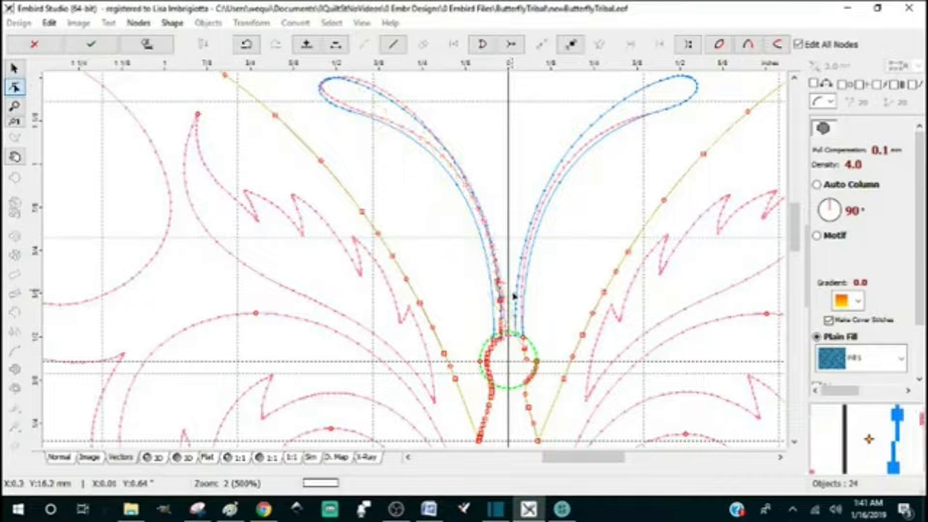
pyautogui.press('Delete')
pyautogui.press('Delete')
pyautogui.press('Delete')
# - Delete the leftover antenna-base nodes at the top of the pink head inside the green circle and apply the node edits
pyautogui.scroll(3, 502, 363)
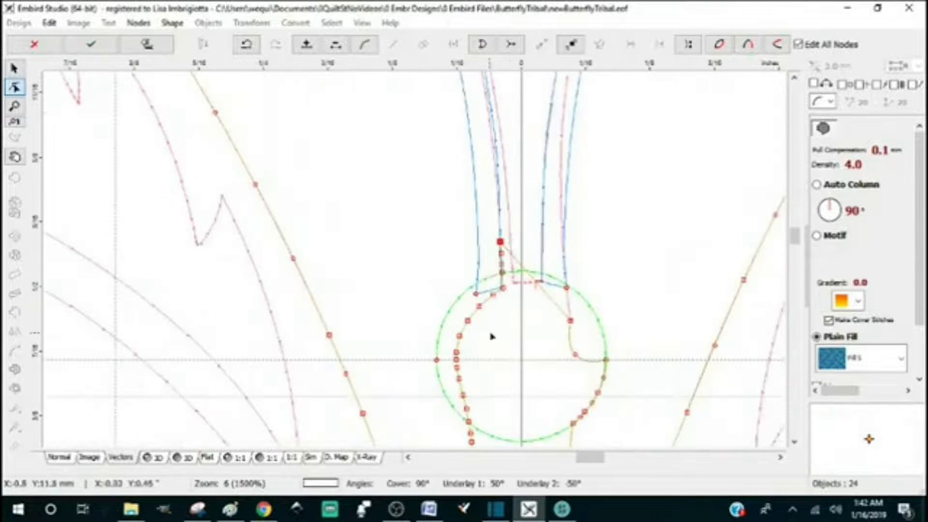
pyautogui.press('Delete')
pyautogui.press('Delete')
pyautogui.press('Delete')
pyautogui.press('Delete')
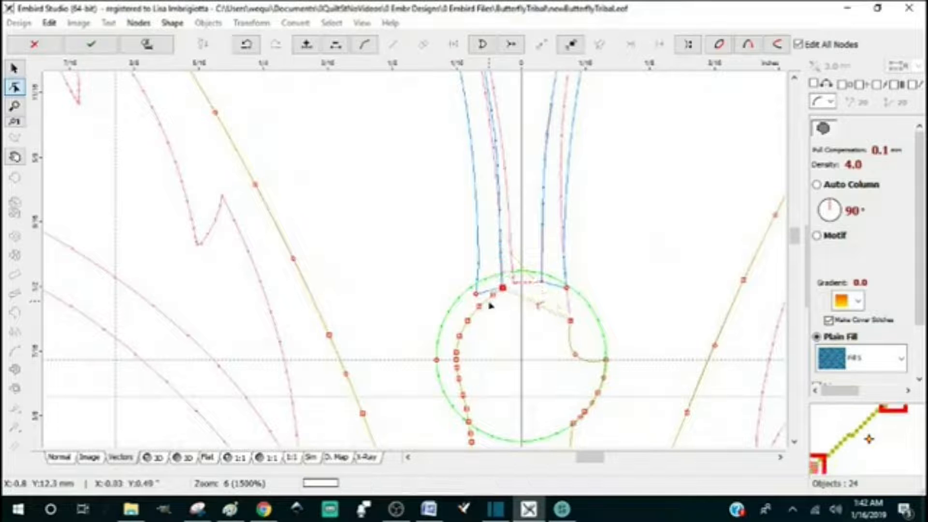
pyautogui.press('Delete')
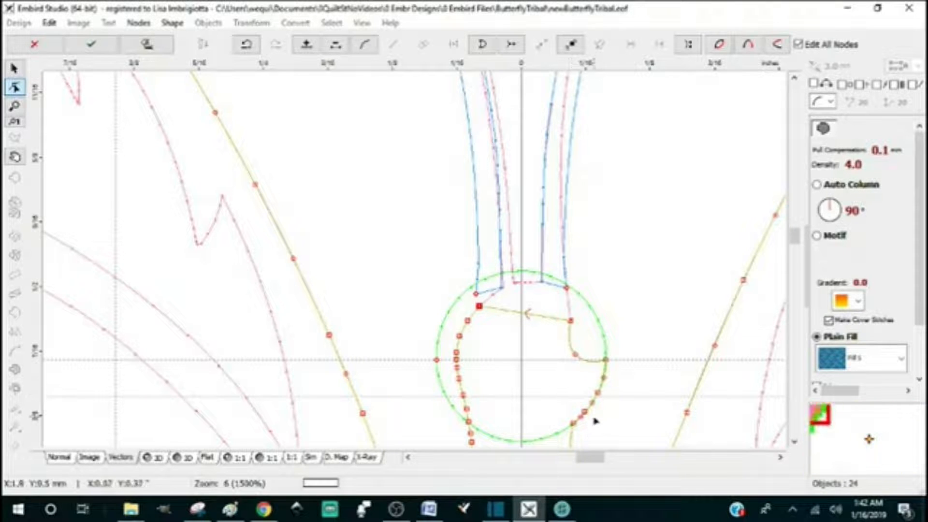
pyautogui.scroll(-3, 796, 242)
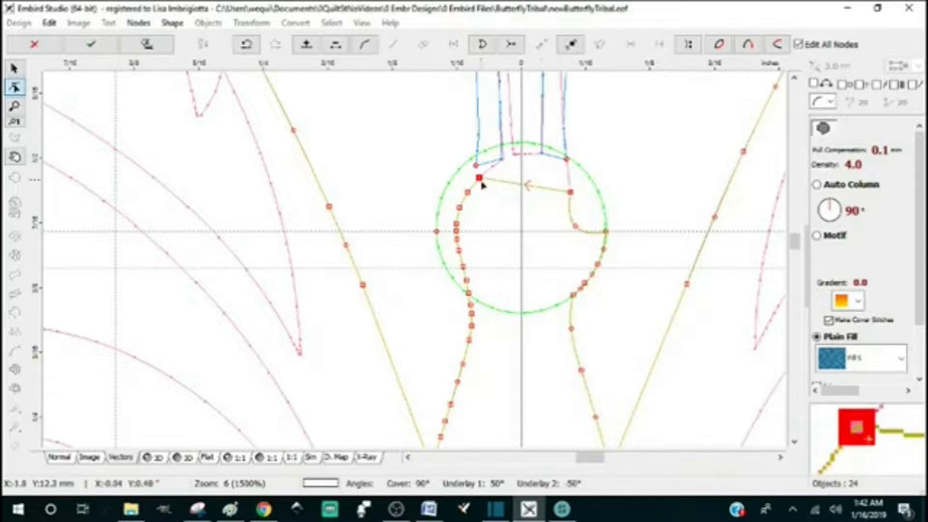
pyautogui.press('Return')
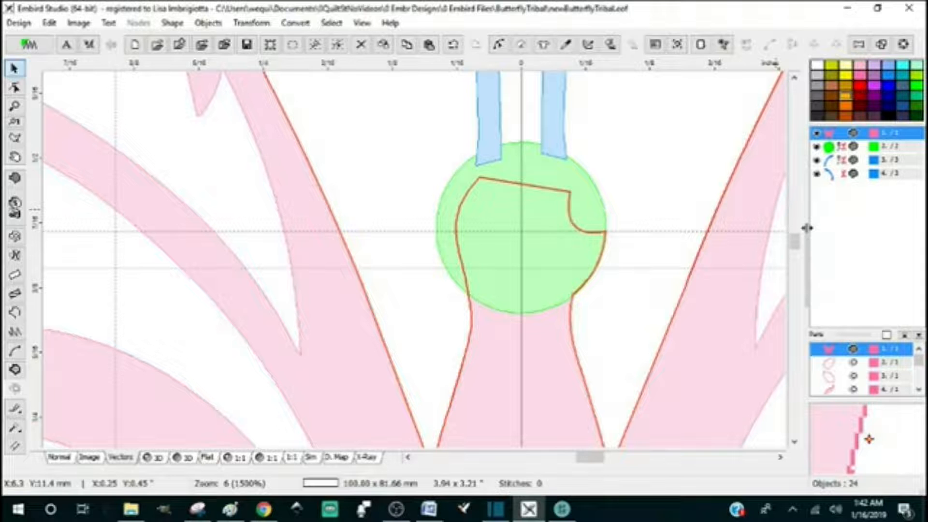
# - Place a horizontal guide line at about Y 32 mm, level with the tops of the blue antennas
pyautogui.scroll(-5, 819, 243)
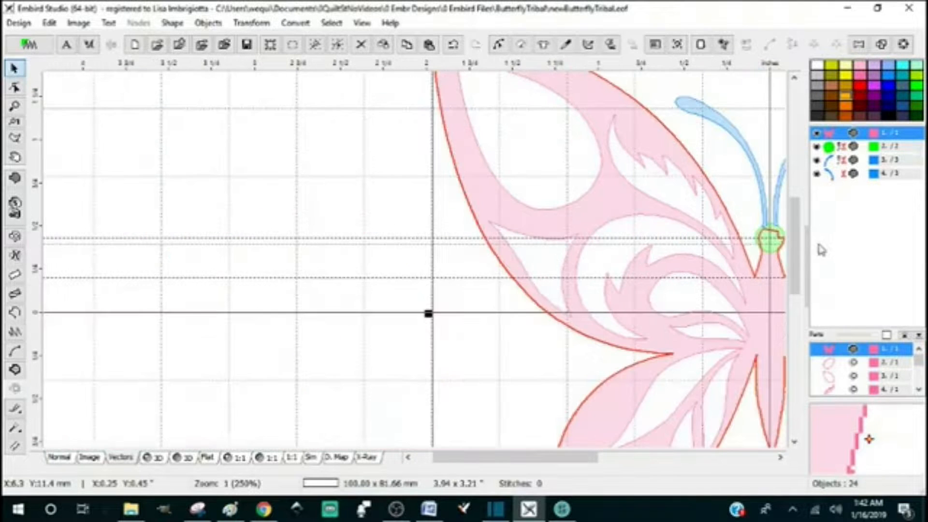
pyautogui.moveTo(479, 458); pyautogui.dragTo(535, 461)
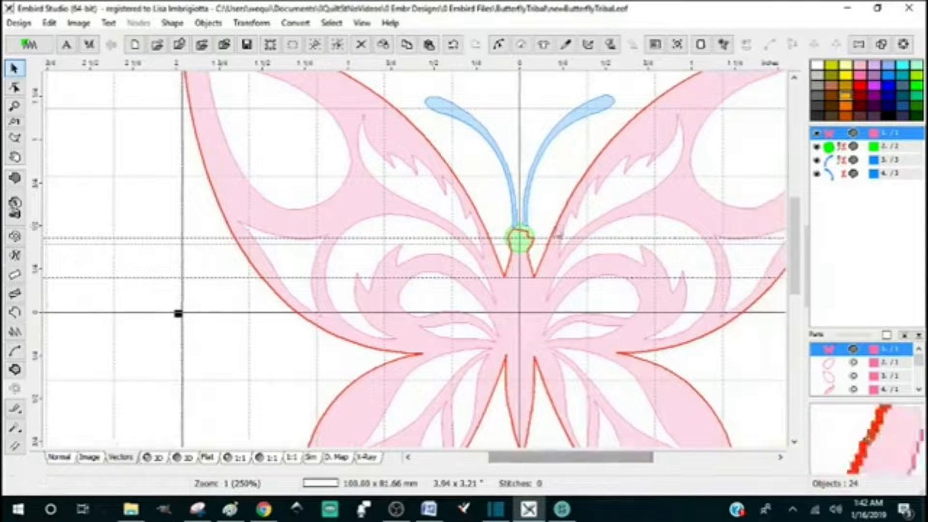
pyautogui.moveTo(794, 226); pyautogui.dragTo(794, 218)
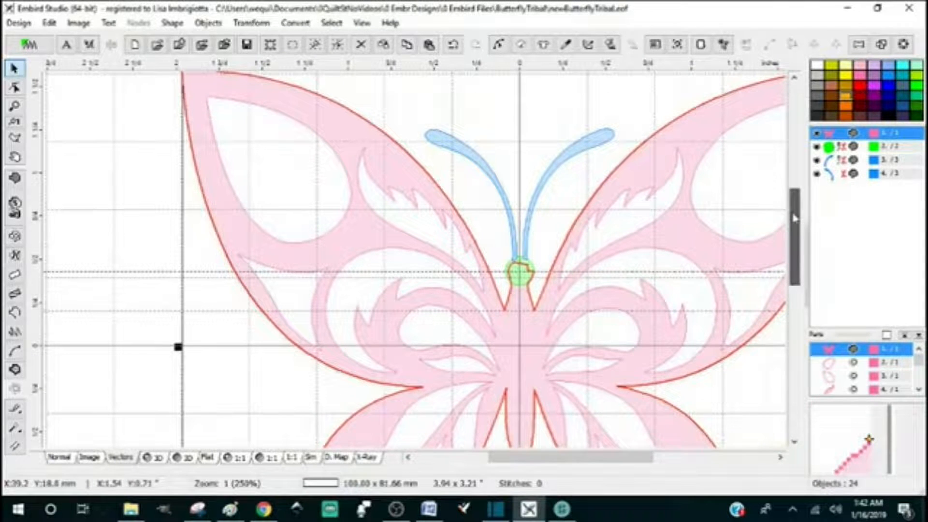
pyautogui.click(504, 69)
pyautogui.moveTo(503, 69); pyautogui.dragTo(511, 129)
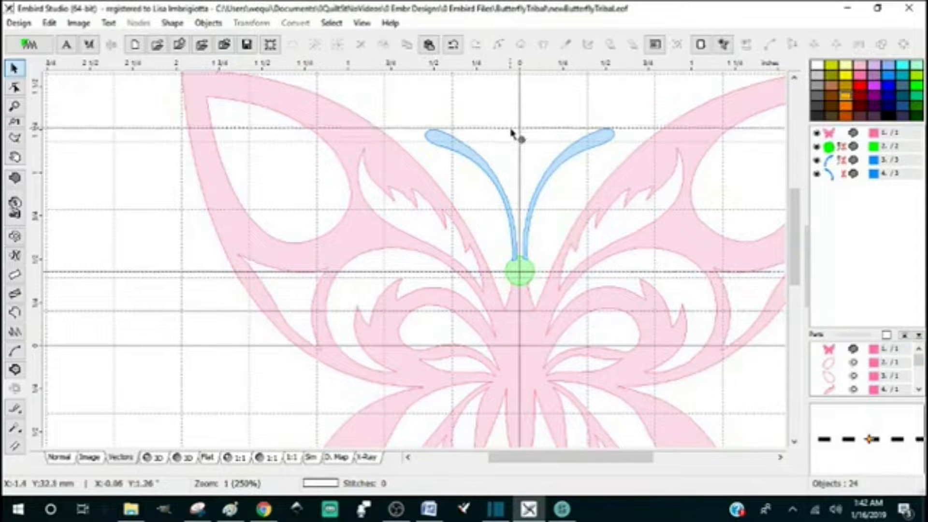
# - Select both blue antennas and align them by their bottom edges with the Transformation Window
pyautogui.scroll(1, 491, 145)
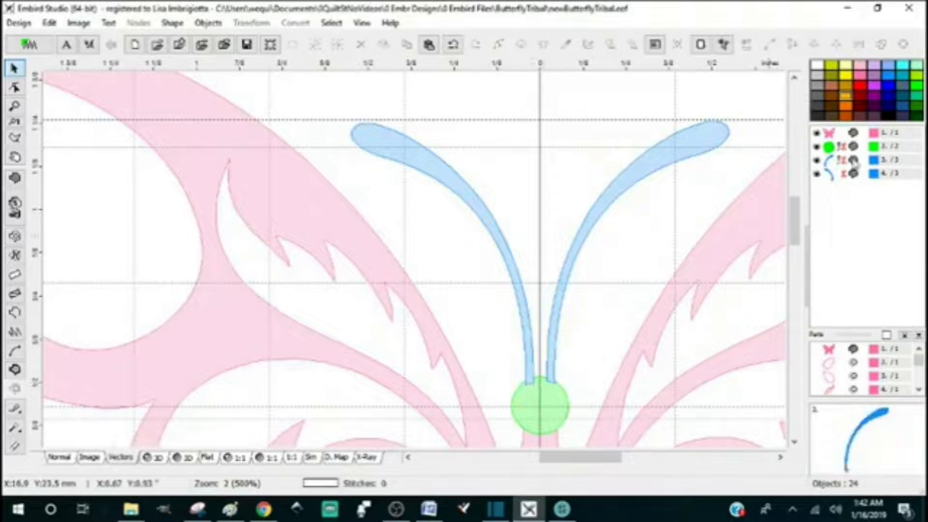
pyautogui.moveTo(848, 163); pyautogui.dragTo(843, 184)
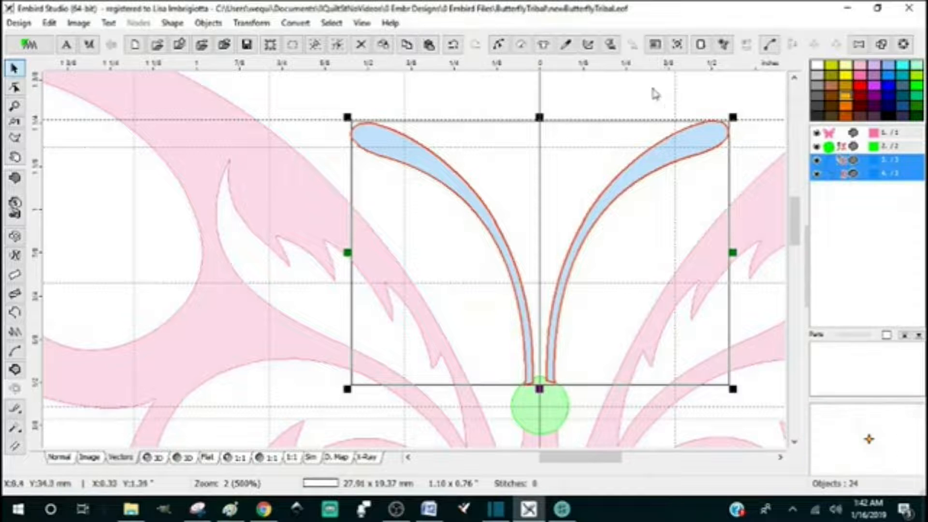
pyautogui.click(252, 23)
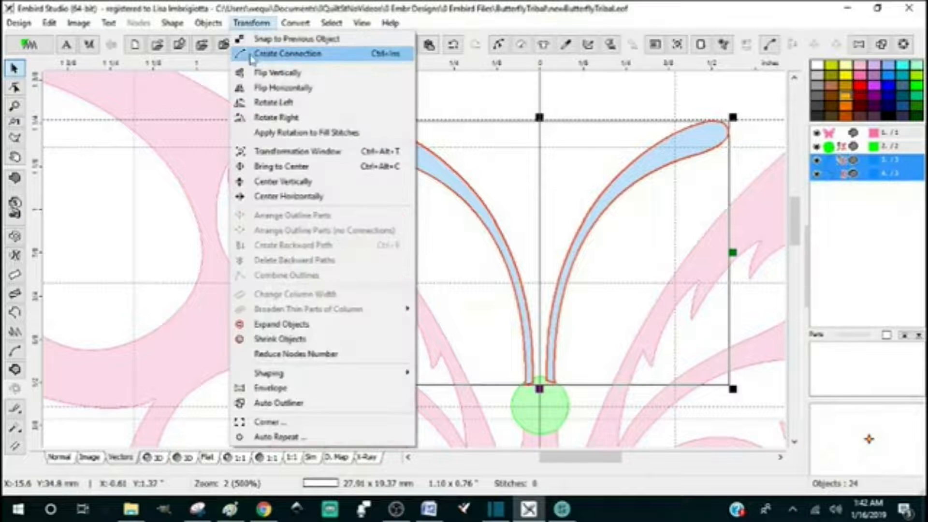
pyautogui.click(269, 151)
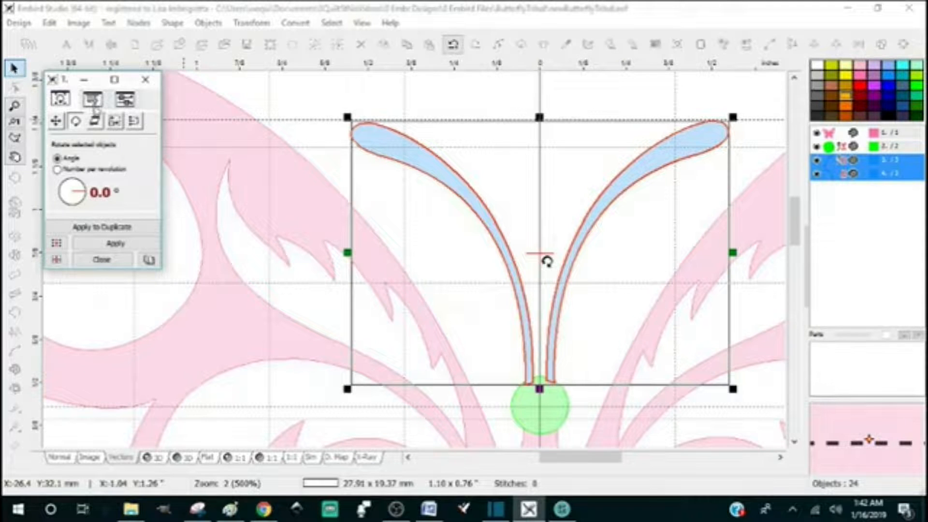
pyautogui.click(93, 100)
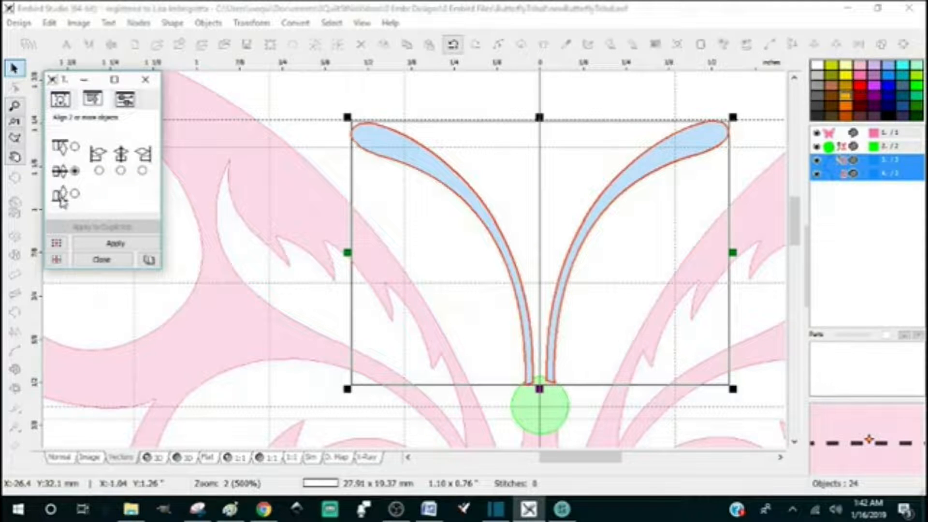
pyautogui.click(75, 195)
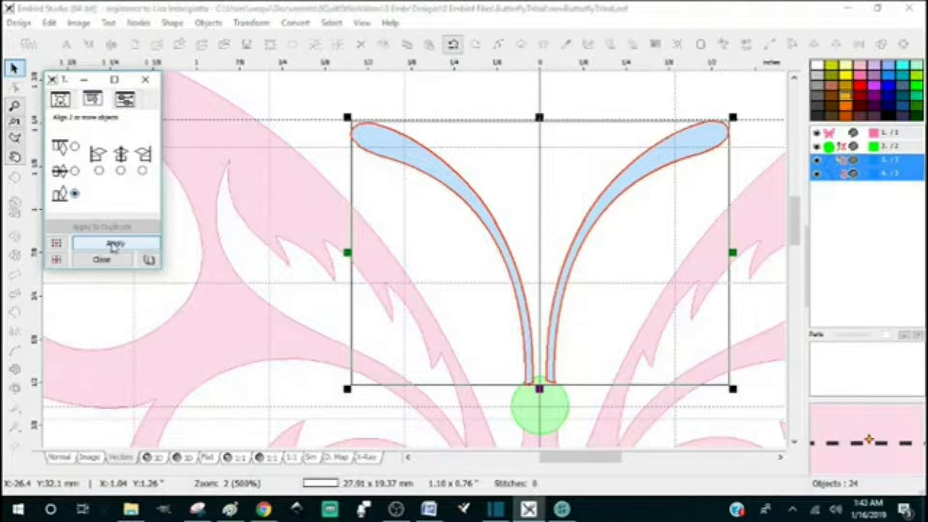
pyautogui.click(114, 245)
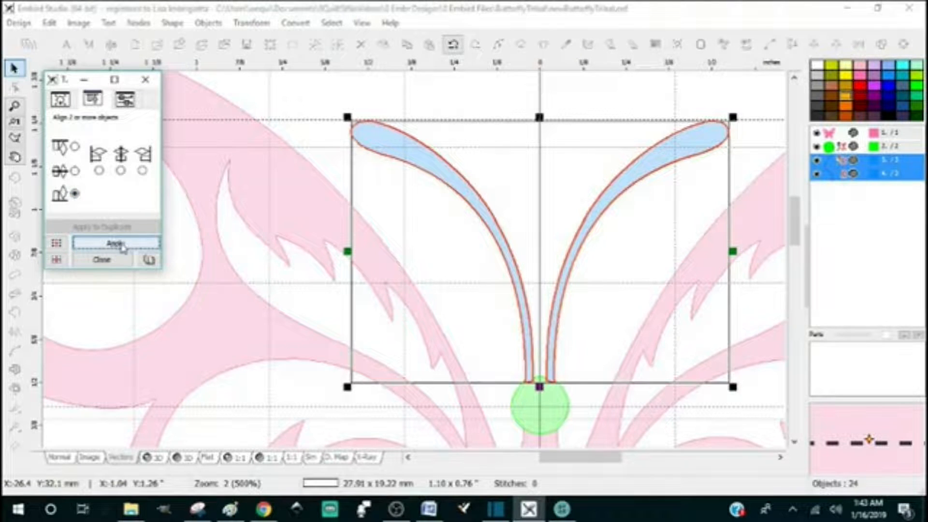
pyautogui.click(101, 260)
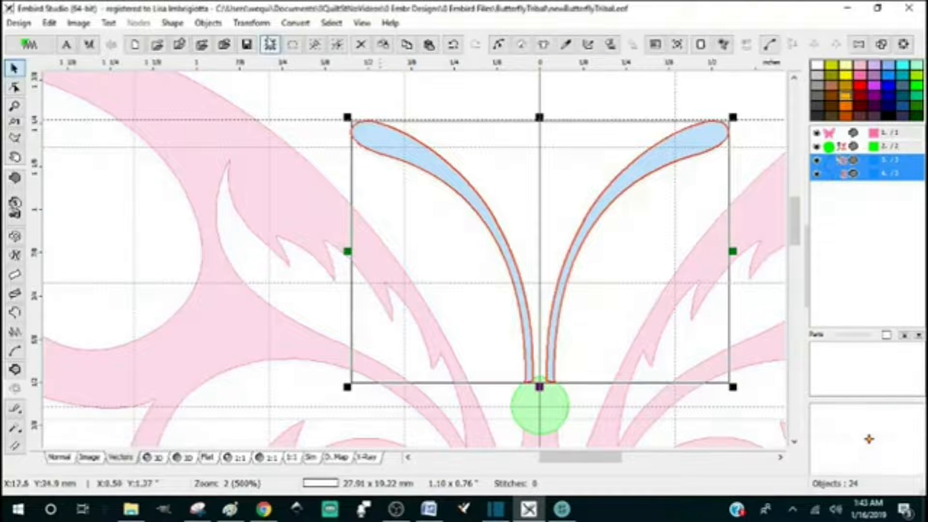
# - Center the aligned antenna pair horizontally in the design and inspect the bases against the green head circle
pyautogui.click(249, 24)
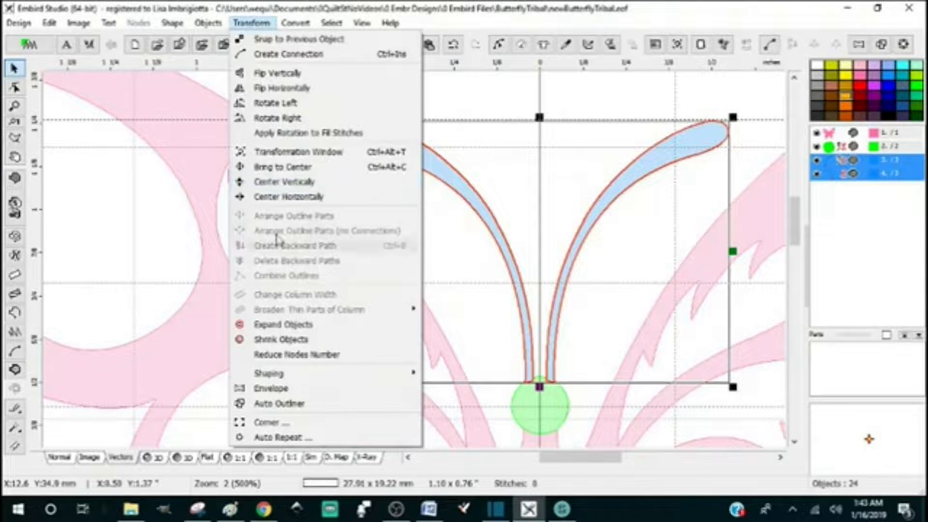
pyautogui.click(278, 197)
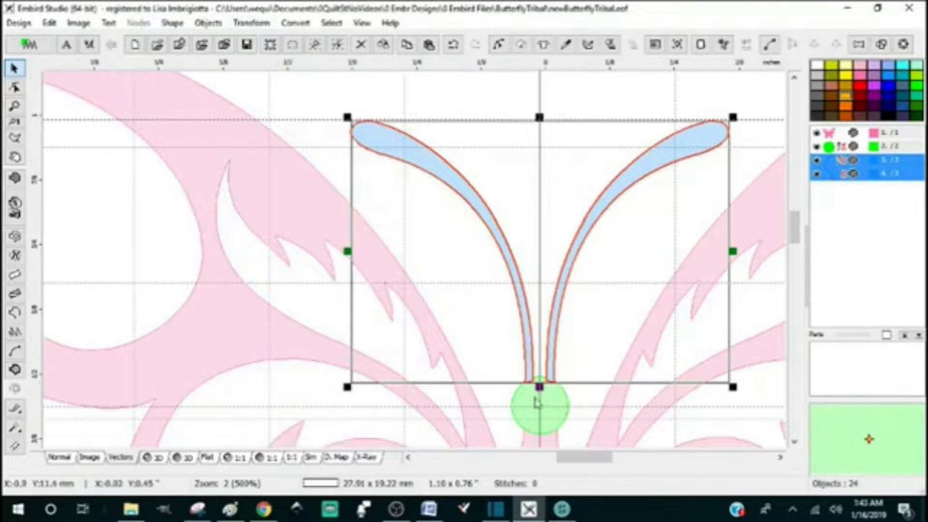
pyautogui.scroll(4, 535, 405)
pyautogui.scroll(1, 535, 403)
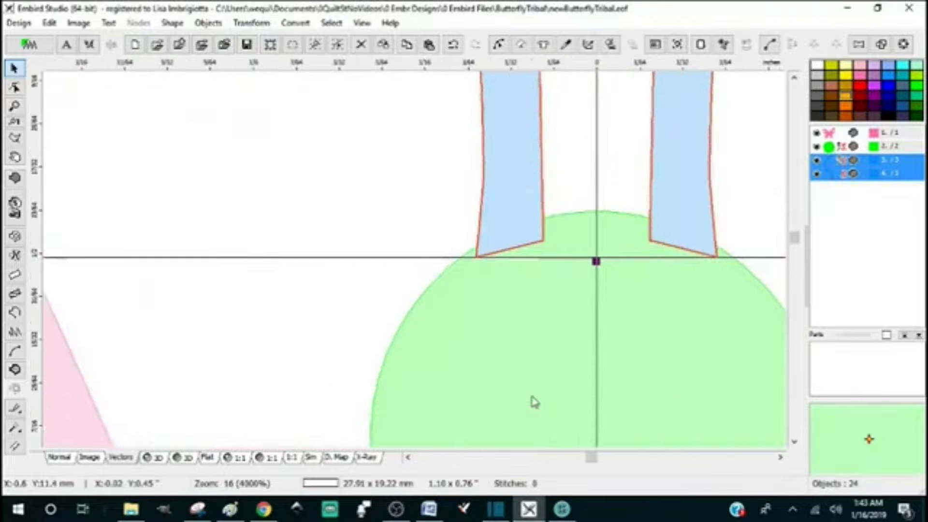
# - Move both blue antennas ahead of the pink butterfly in the object order
pyautogui.scroll(-6, 535, 398)
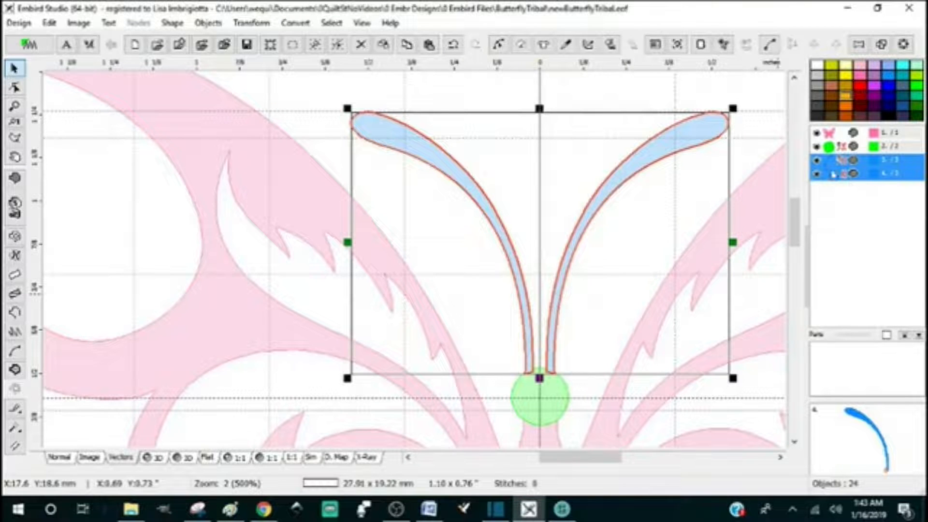
pyautogui.rightClick(831, 137)
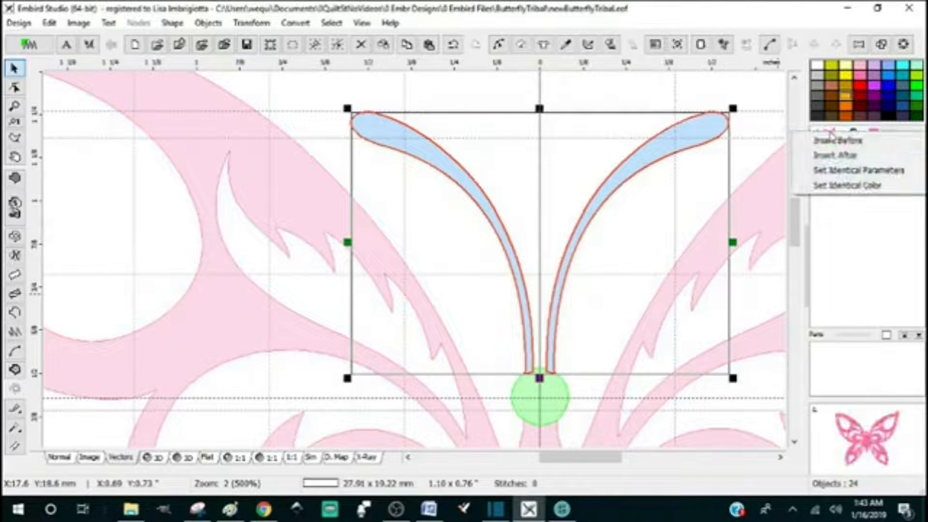
pyautogui.click(831, 142)
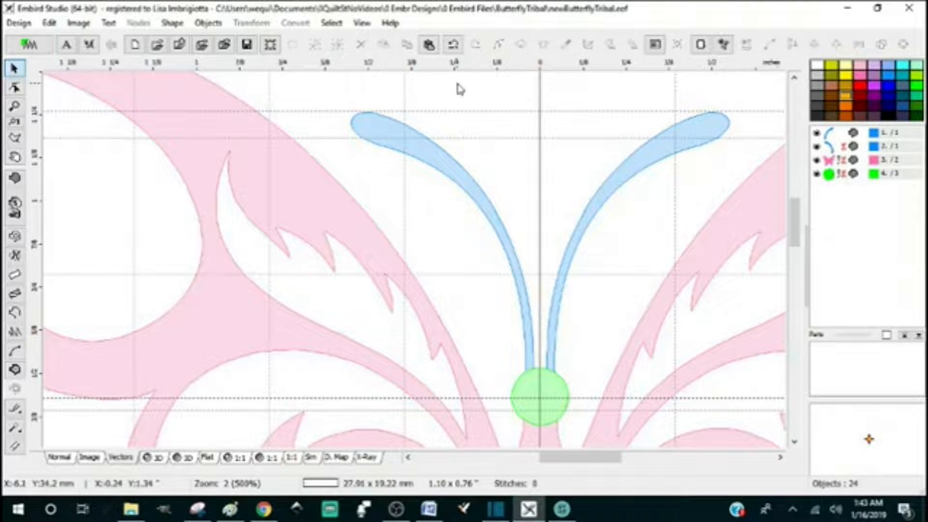
# - Save the design under the existing name newButterflyTribal.eof in the ButterflyTribal folder, replacing the earlier file
pyautogui.click(19, 24)
pyautogui.click(52, 118)
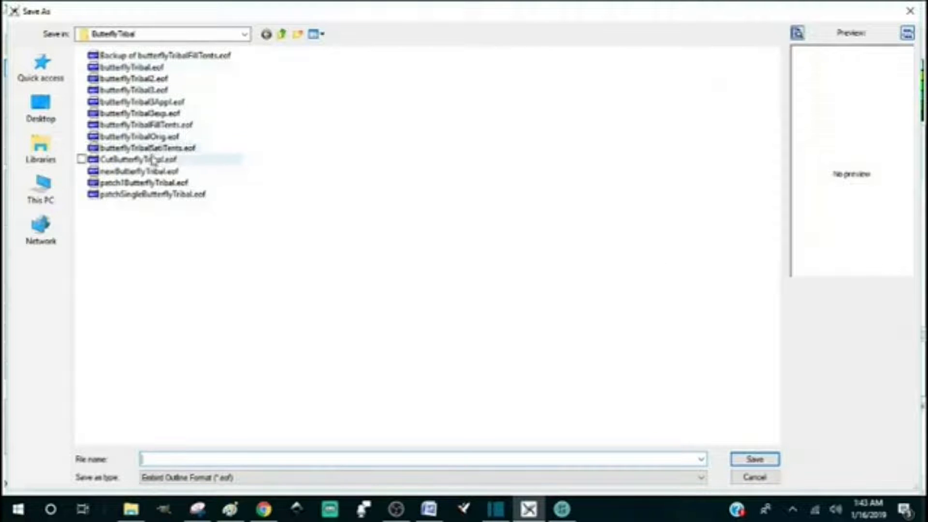
pyautogui.click(121, 173)
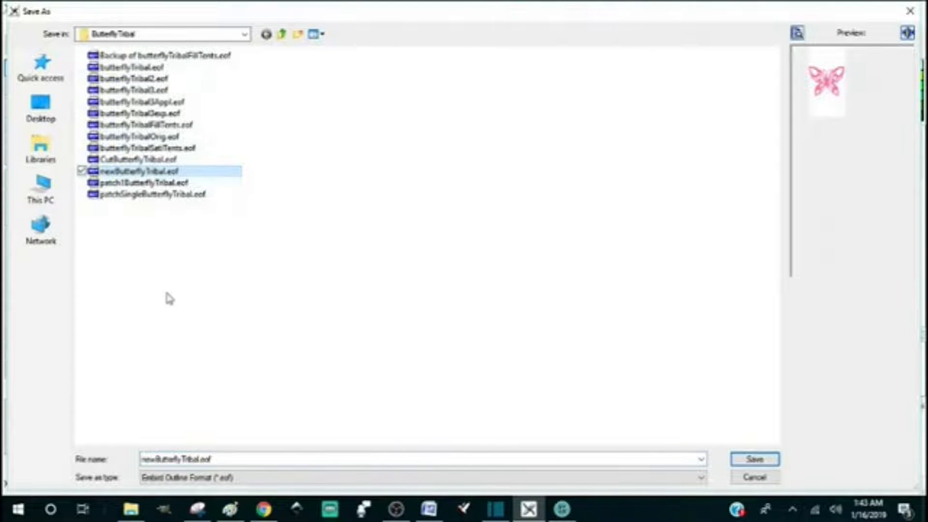
pyautogui.click(755, 459)
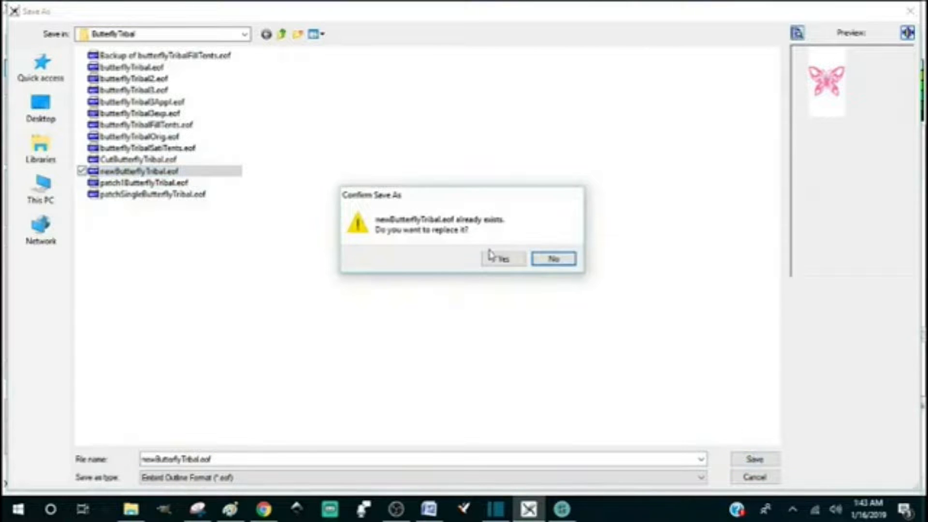
pyautogui.click(503, 259)
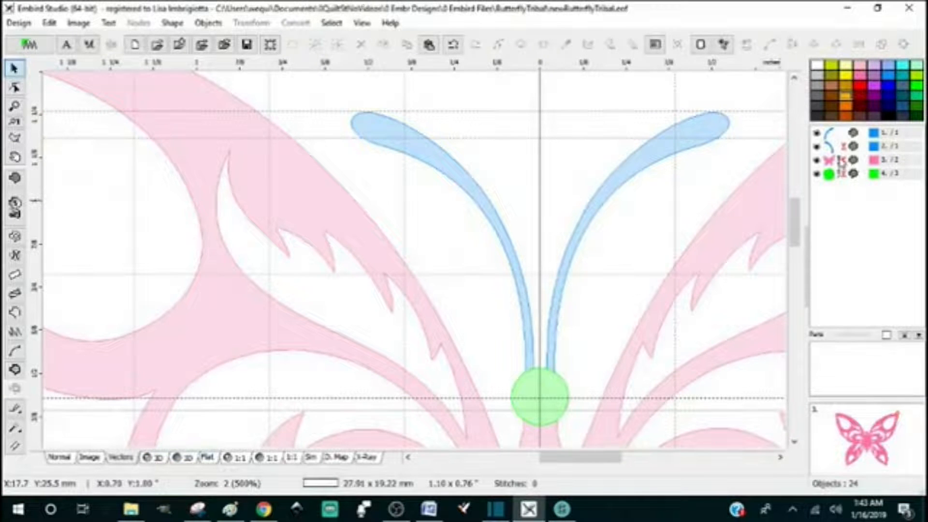
# - Merge the pink butterfly and the green head circle into one object with the Union shaping operation
pyautogui.scroll(-1, 844, 164)
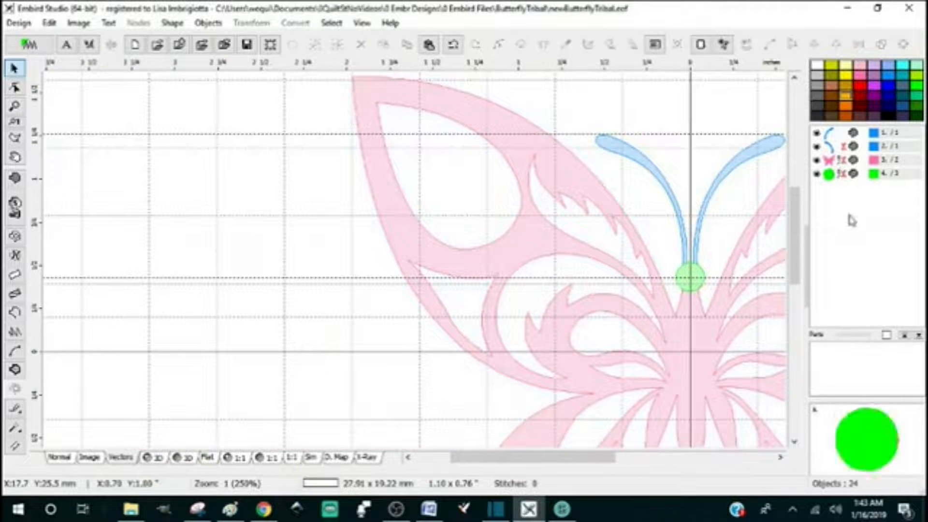
pyautogui.moveTo(604, 460); pyautogui.dragTo(630, 460)
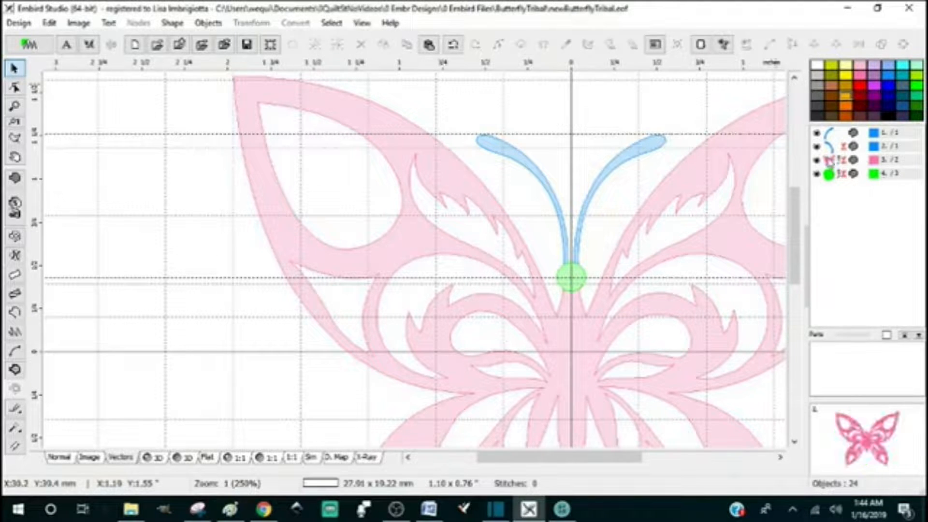
pyautogui.moveTo(844, 160); pyautogui.dragTo(835, 181)
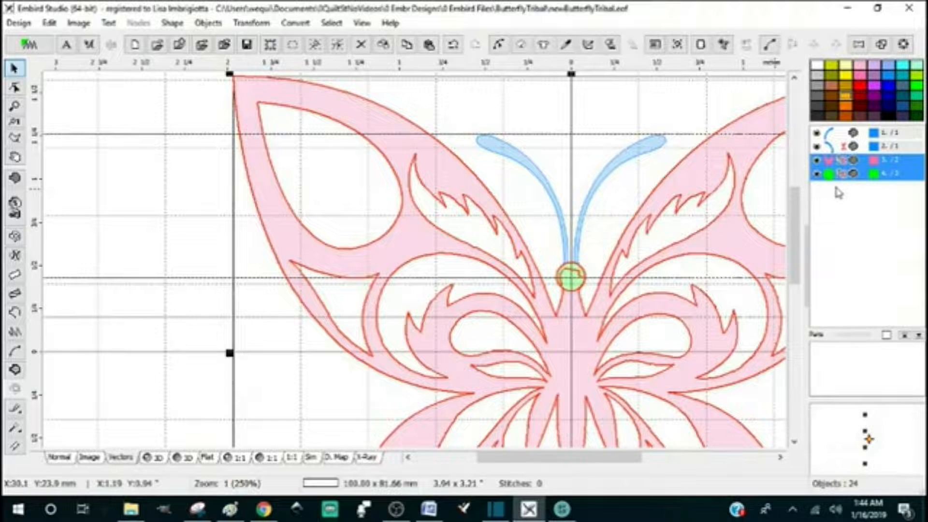
pyautogui.click(252, 22)
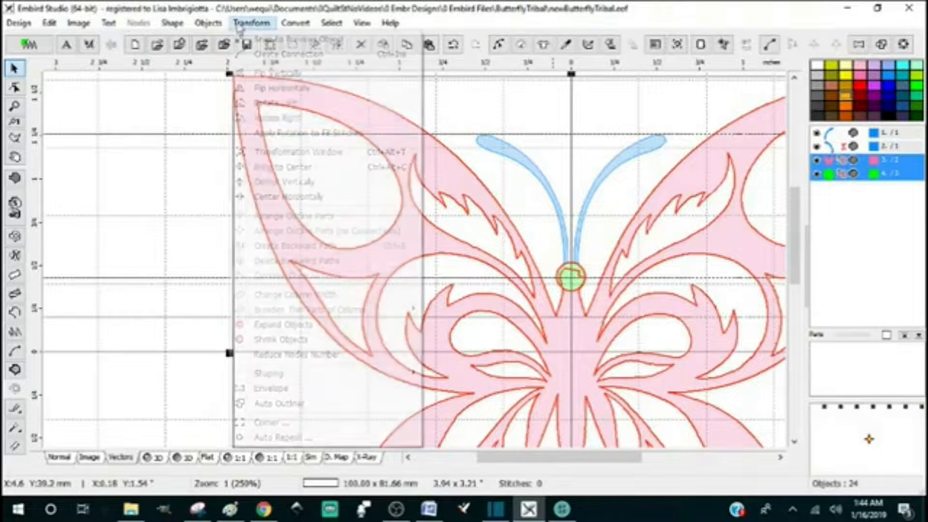
pyautogui.moveTo(415, 381)
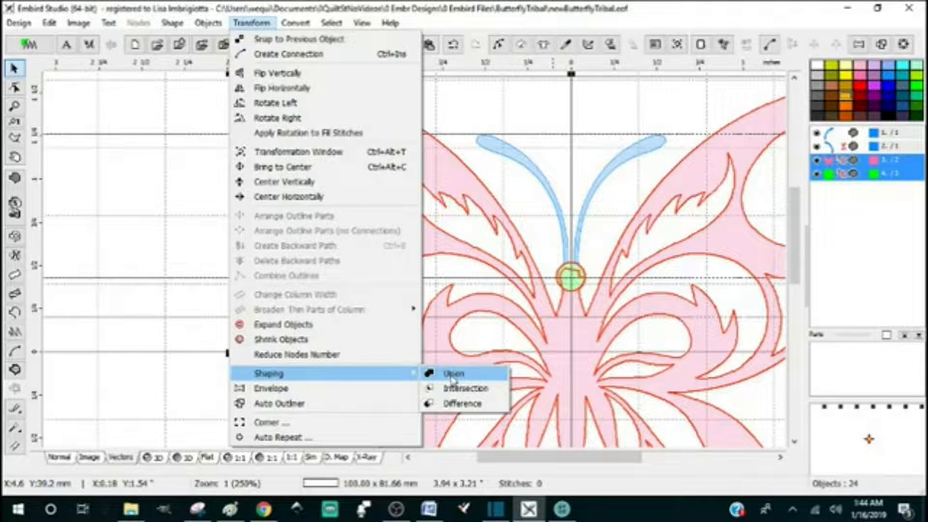
pyautogui.click(453, 377)
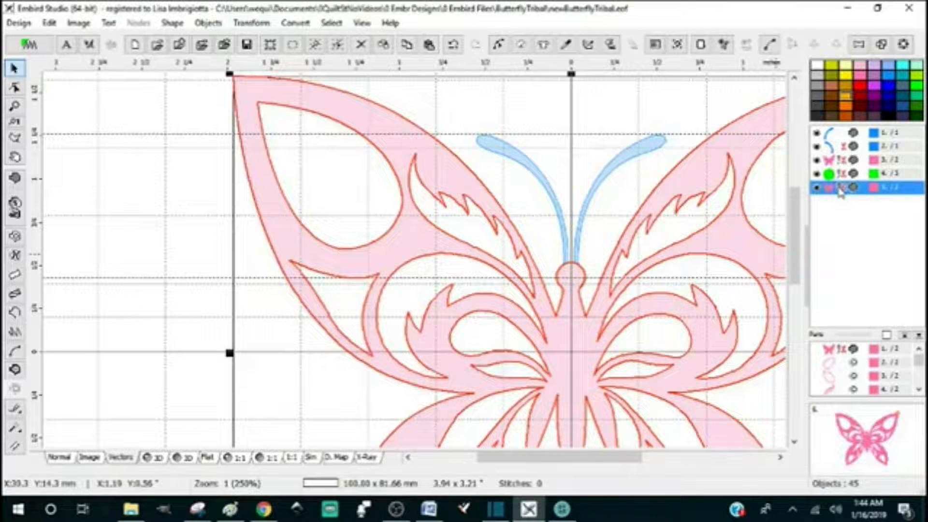
# - Select the original pink butterfly object, listed ahead of the green circle, rather than the merged copy
pyautogui.click(832, 161)
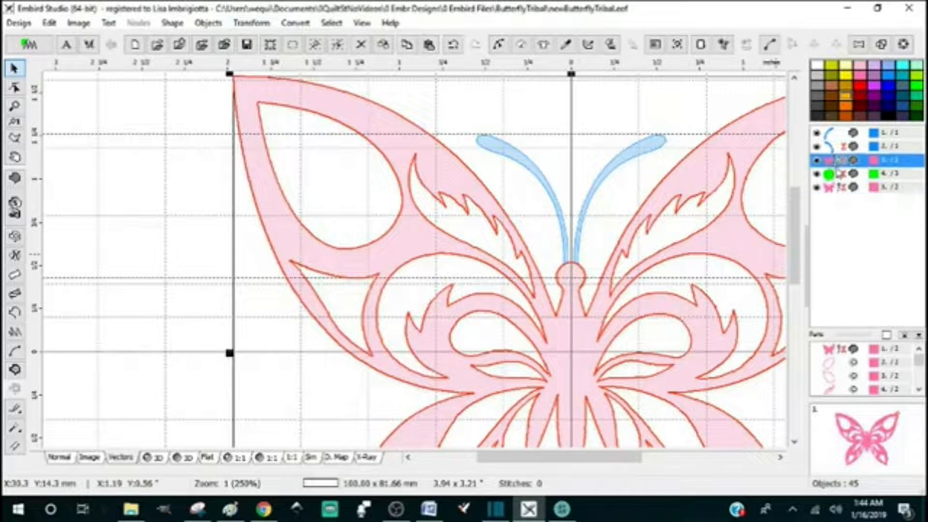
# - Delete the upper pink butterfly and the green object above the last butterfly in the object list
pyautogui.keyDown('shift'); pyautogui.click(830, 174); pyautogui.keyUp('shift')
pyautogui.press('Delete')
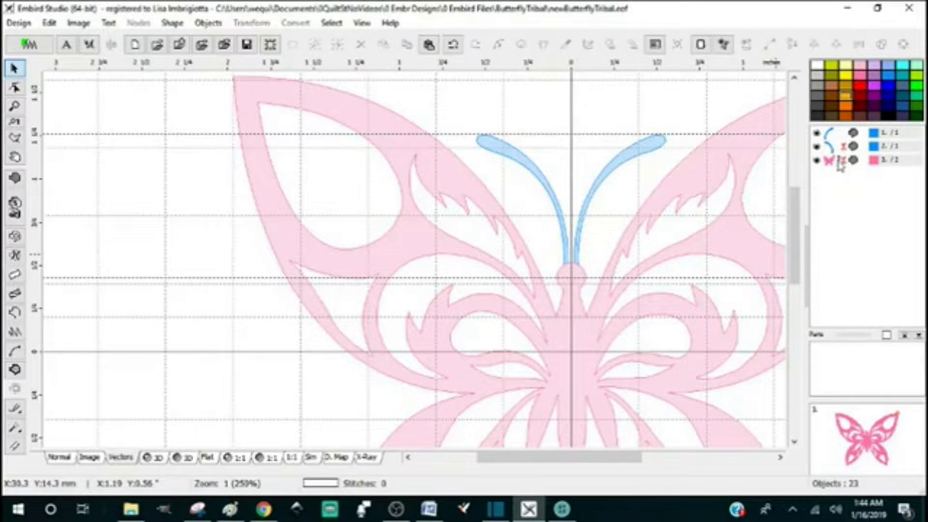
pyautogui.click(841, 162)
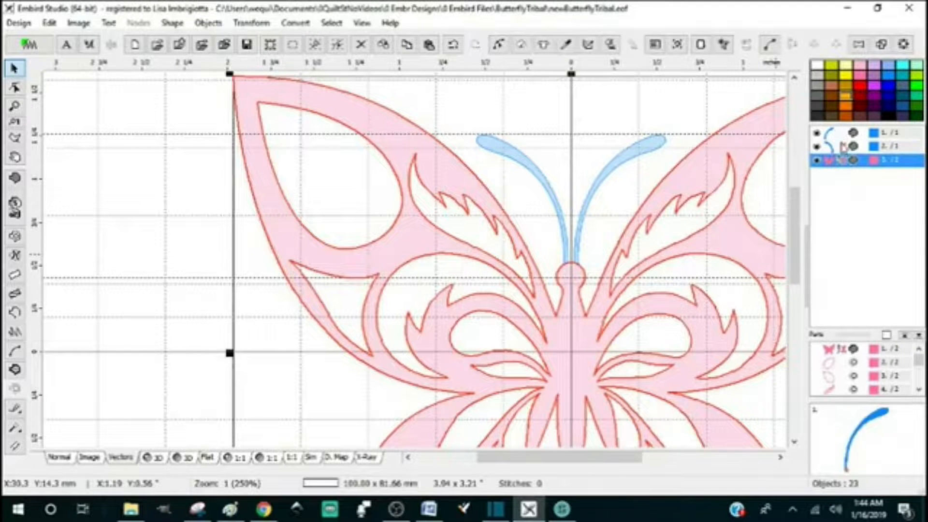
# - Move the left antenna ahead of the right antenna in the stitching order using Insert Before
pyautogui.click(845, 147)
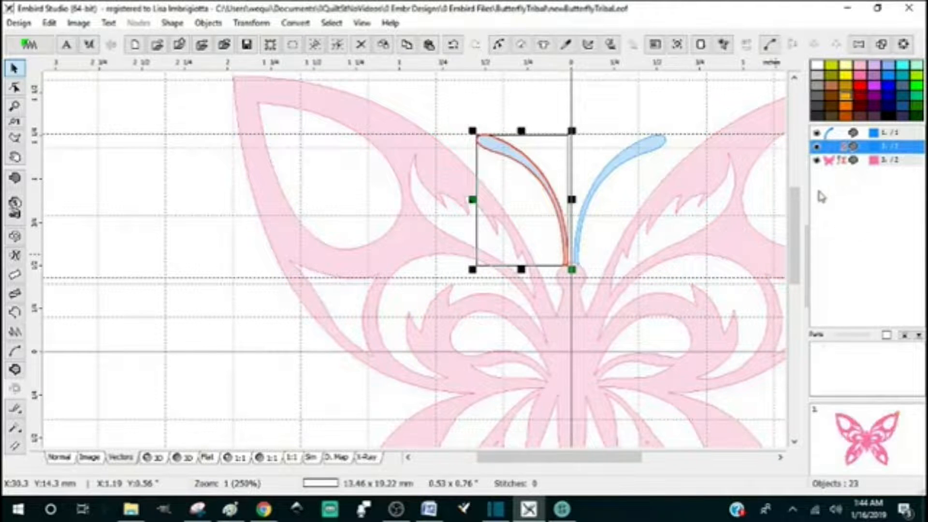
pyautogui.scroll(1, 832, 192)
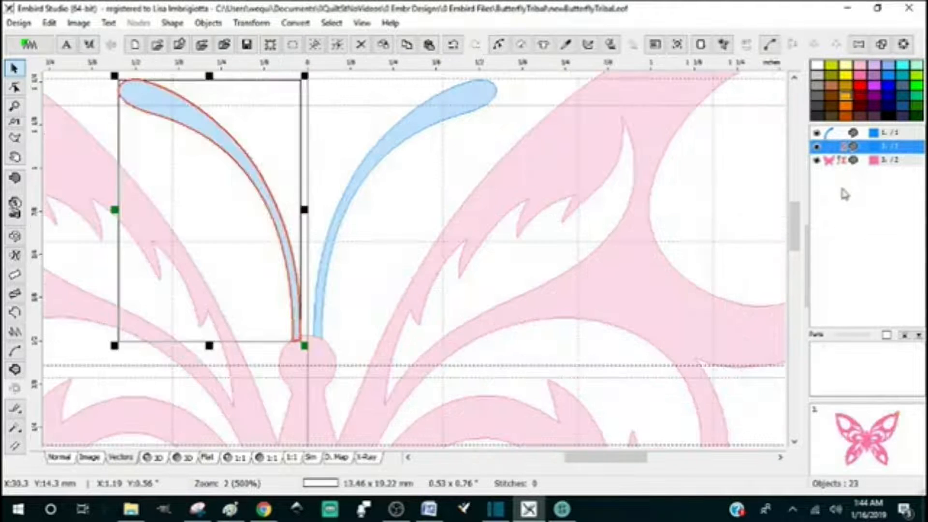
pyautogui.rightClick(837, 140)
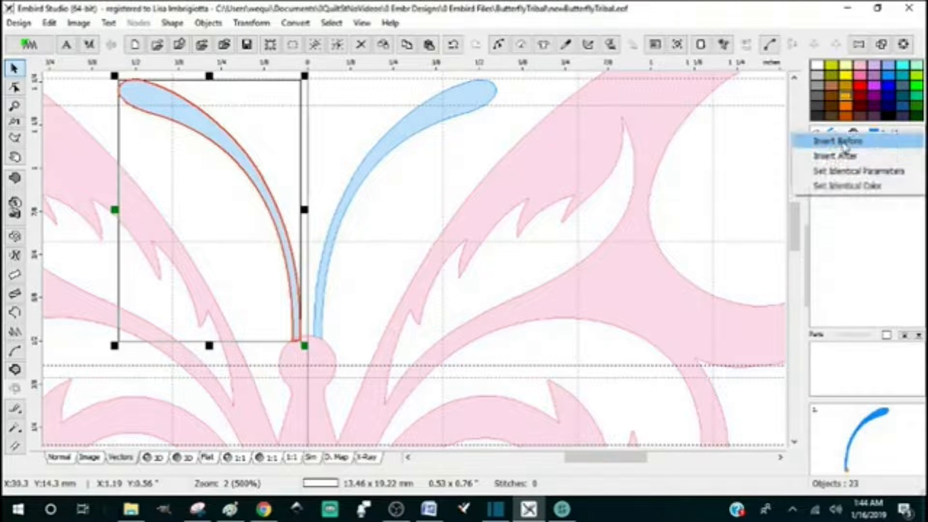
pyautogui.click(844, 147)
# - Insert a connection line between the bases of the left and right antennas
pyautogui.click(850, 148)
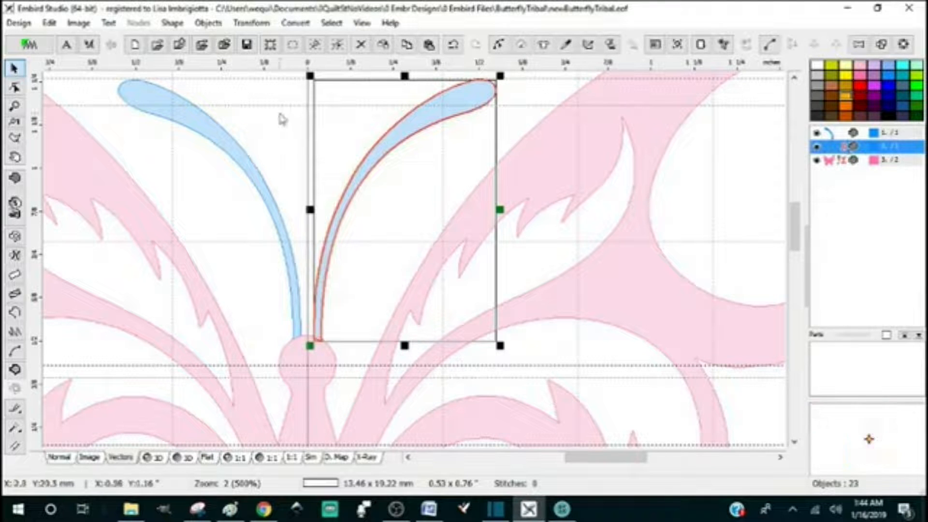
pyautogui.scroll(2, 290, 245)
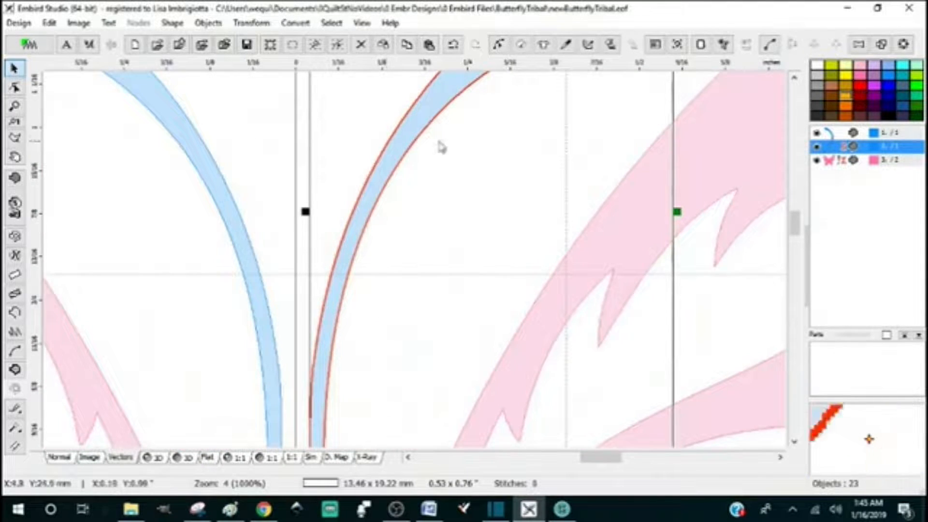
pyautogui.moveTo(798, 236); pyautogui.dragTo(797, 248)
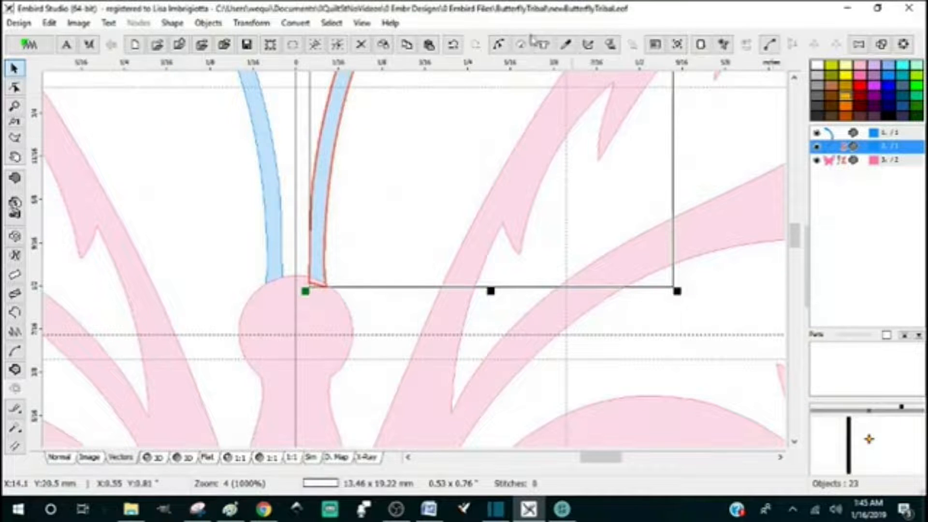
pyautogui.rightClick(846, 150)
pyautogui.click(831, 375)
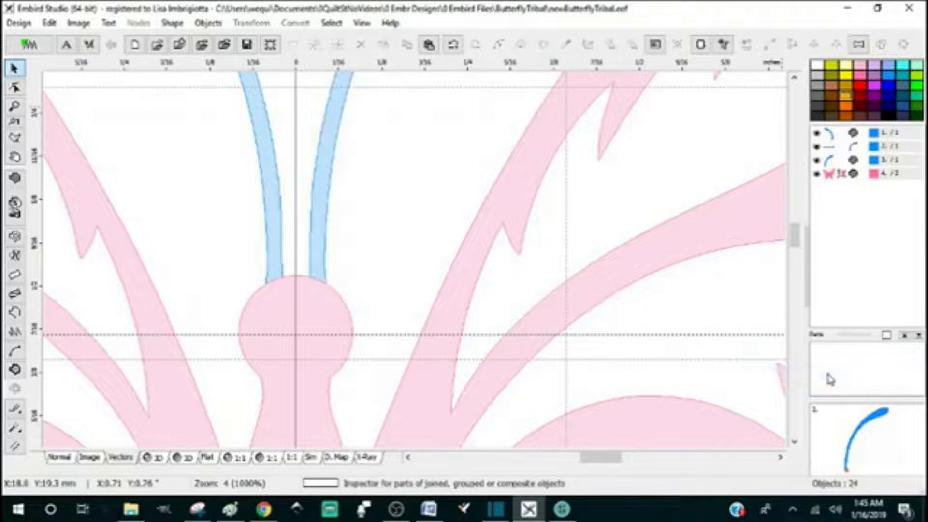
pyautogui.click(851, 149)
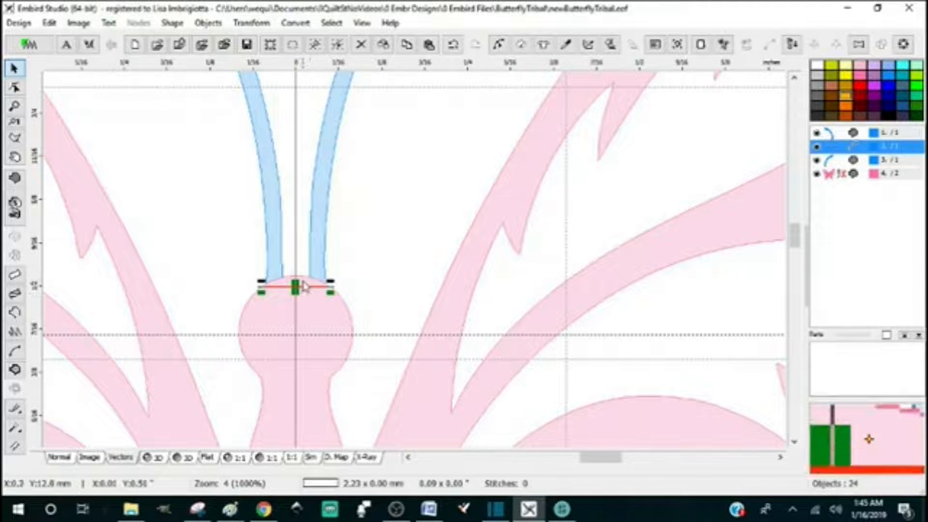
# - Place the left antenna's start point and fill end point on its inner bottom corner node and finish the object
pyautogui.click(855, 134)
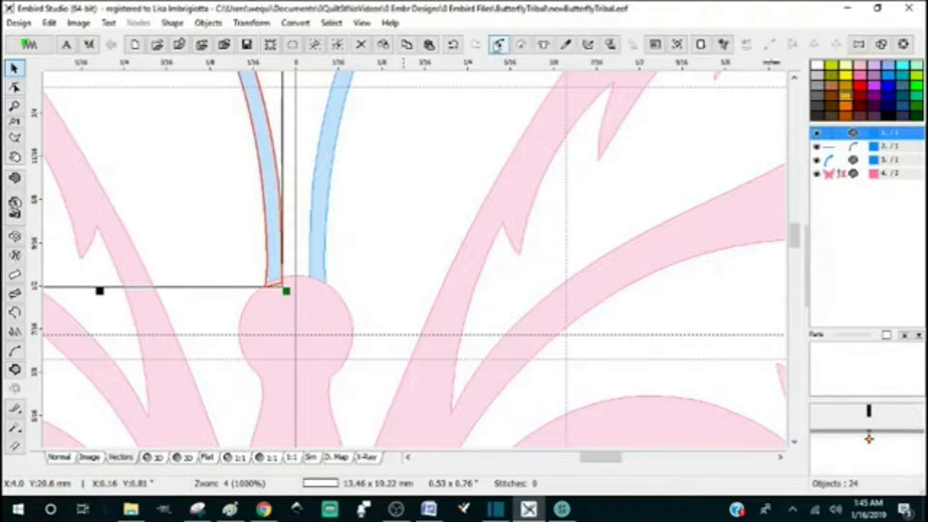
pyautogui.click(500, 46)
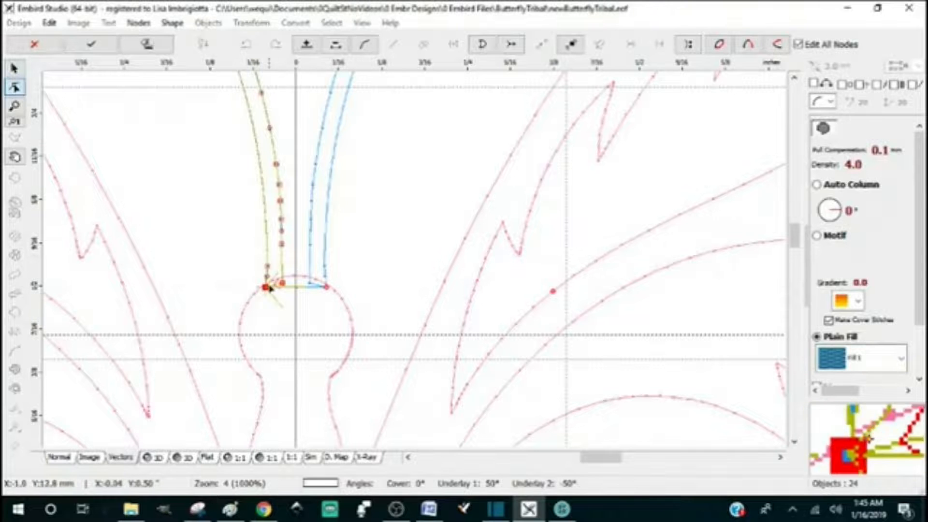
pyautogui.scroll(2, 267, 290)
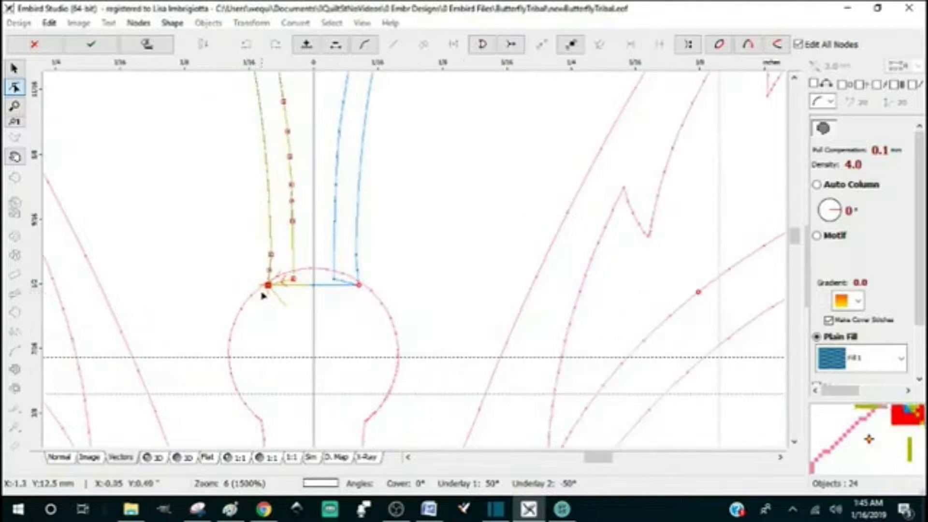
pyautogui.click(304, 276)
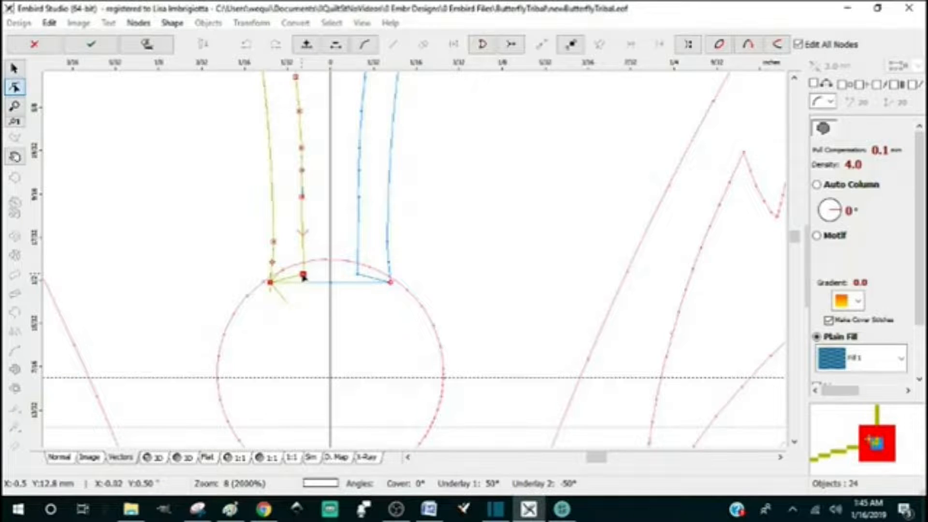
pyautogui.rightClick(304, 276)
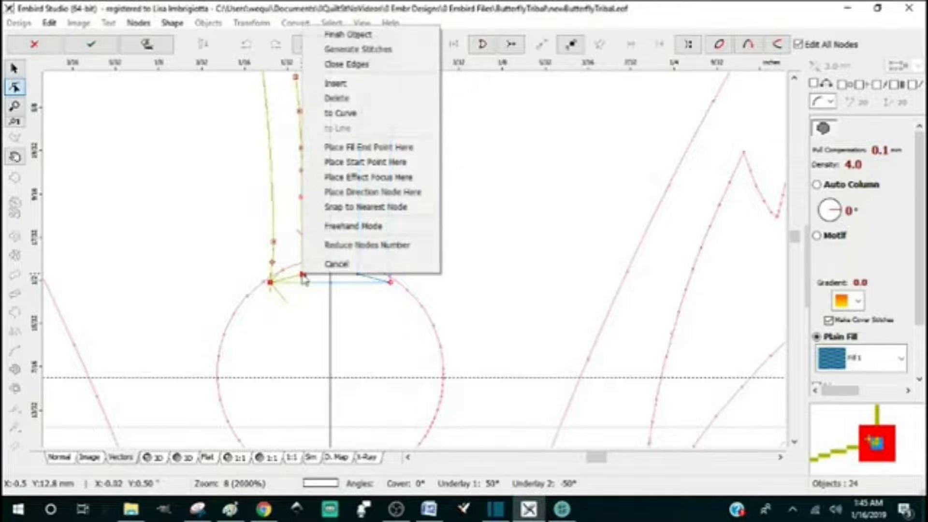
pyautogui.click(359, 164)
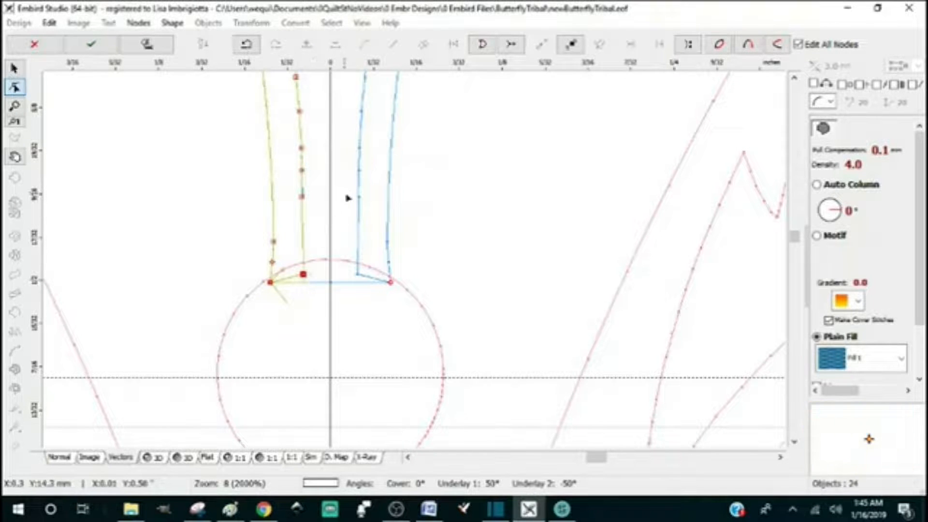
pyautogui.rightClick(307, 277)
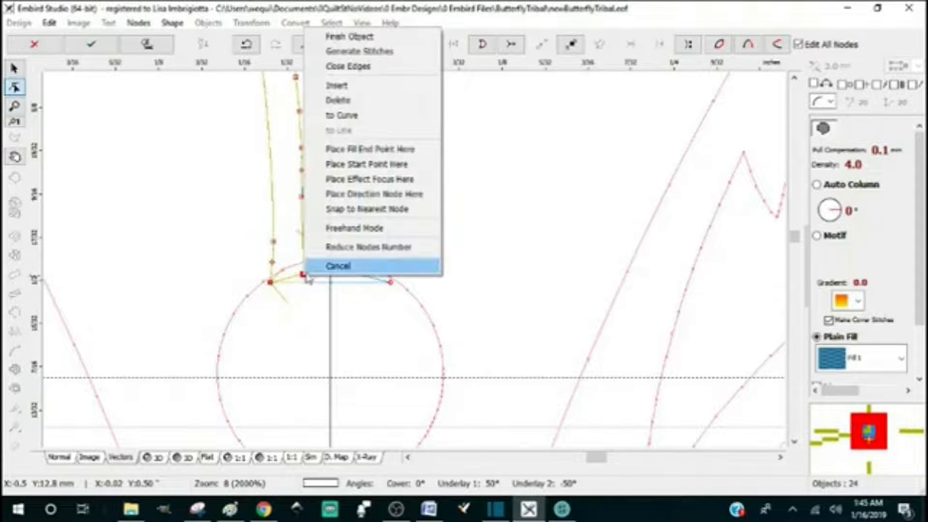
pyautogui.click(356, 154)
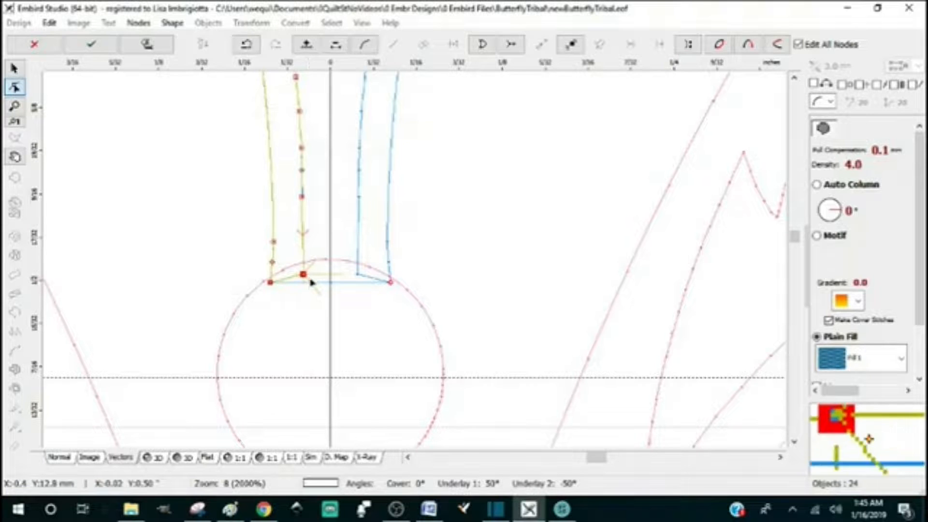
pyautogui.press('Return')
# - Place the right antenna's start point and fill end point on its inner bottom corner node and finish the object
pyautogui.click(858, 159)
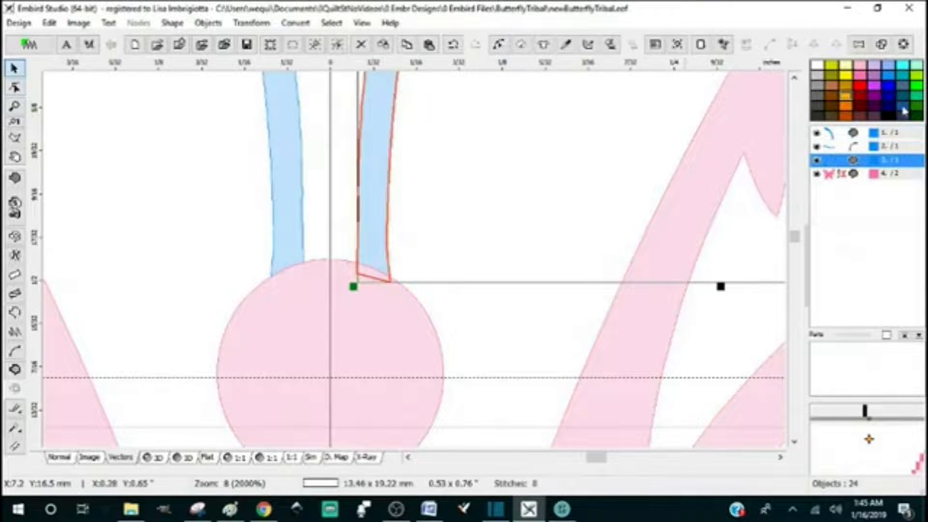
pyautogui.click(853, 146)
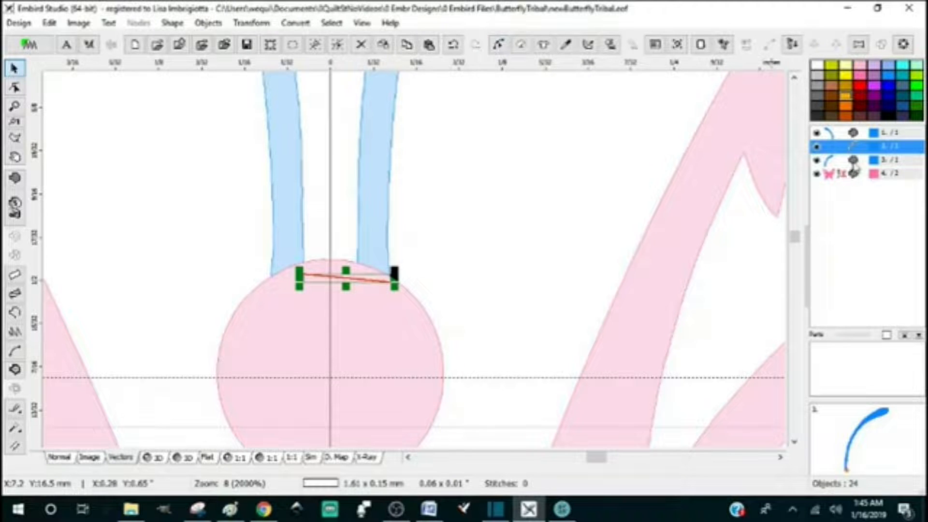
pyautogui.click(854, 162)
pyautogui.click(499, 45)
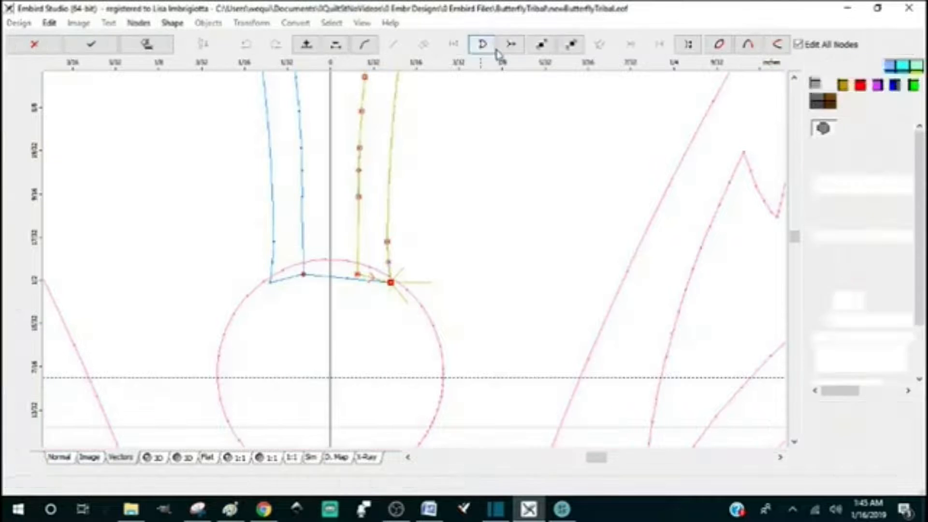
pyautogui.rightClick(360, 279)
pyautogui.click(420, 164)
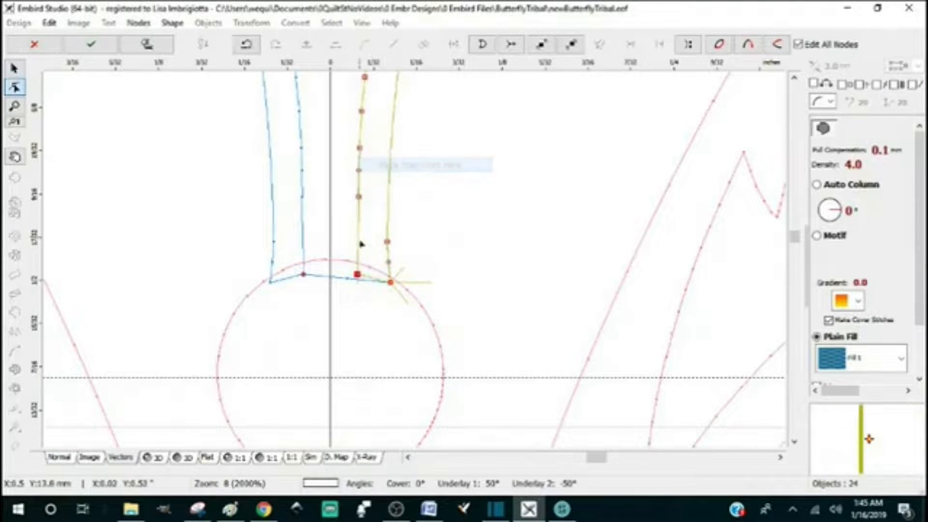
pyautogui.rightClick(358, 275)
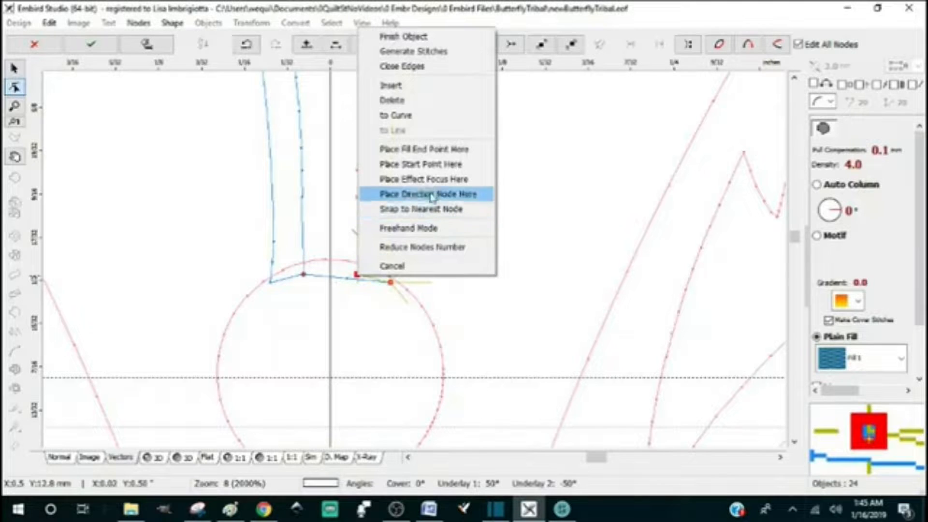
pyautogui.click(419, 153)
pyautogui.press('Return')
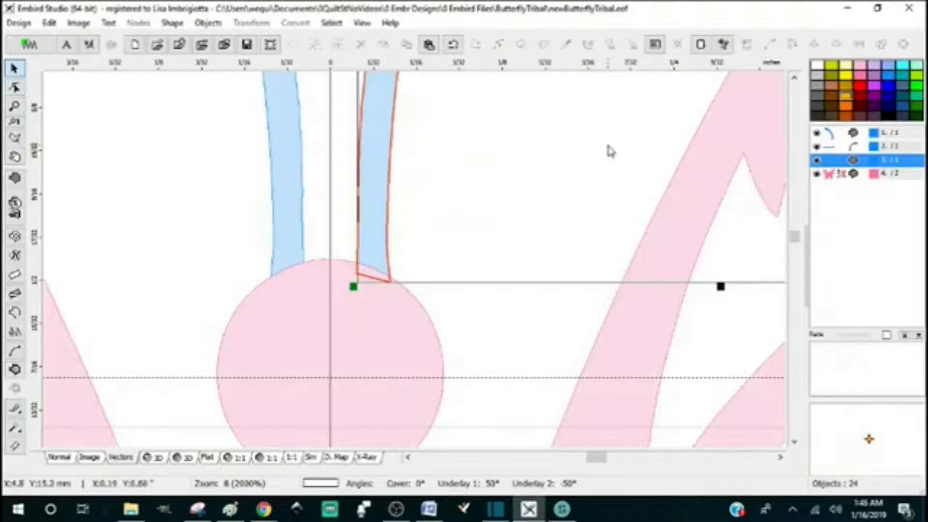
# - Apply a 1.3 mm minimum and maximum stitch length to the connection line between the antennas
pyautogui.click(851, 147)
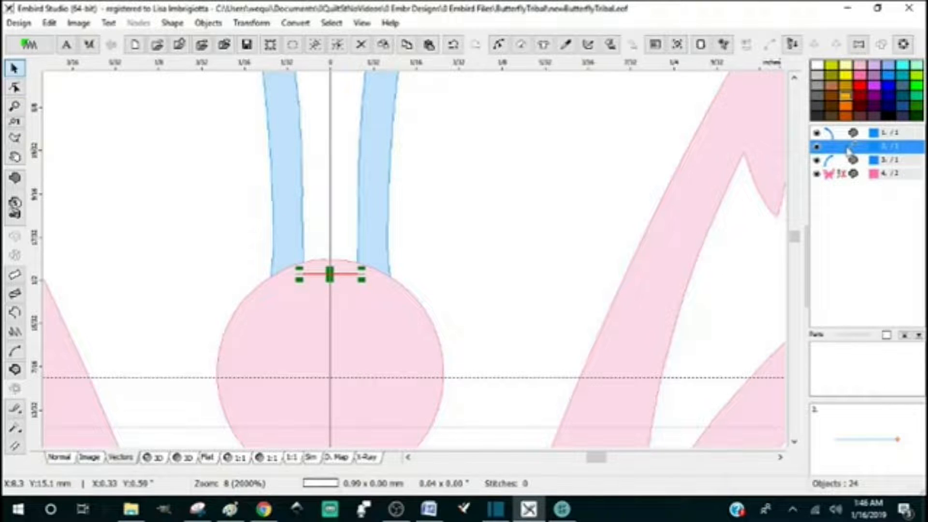
pyautogui.click(526, 48)
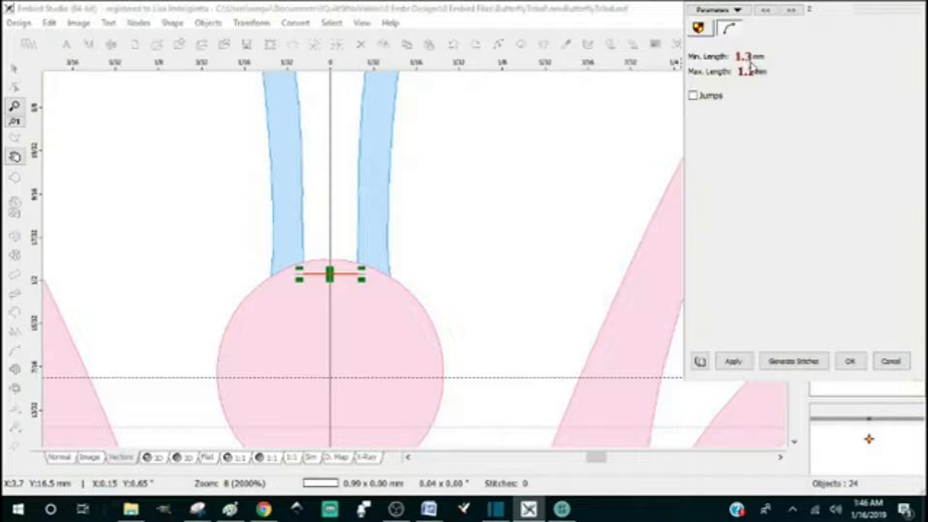
pyautogui.click(751, 74)
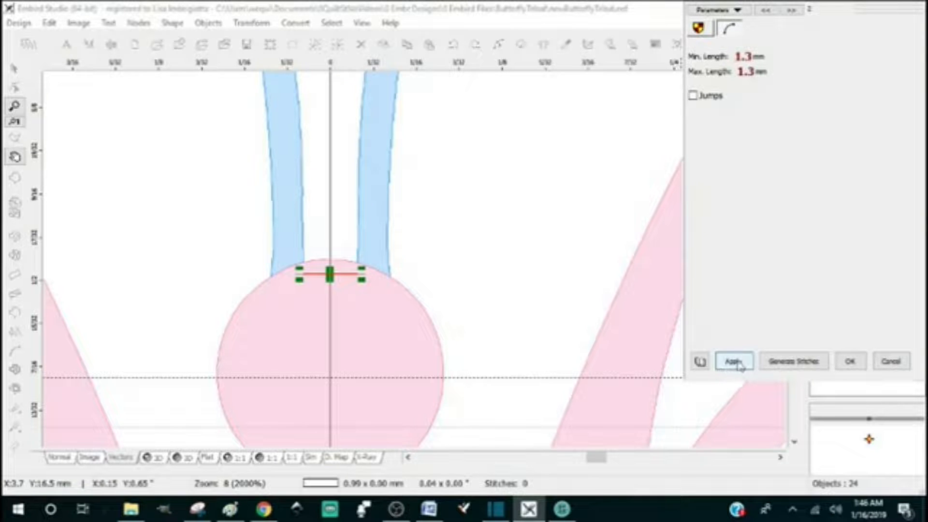
pyautogui.click(736, 365)
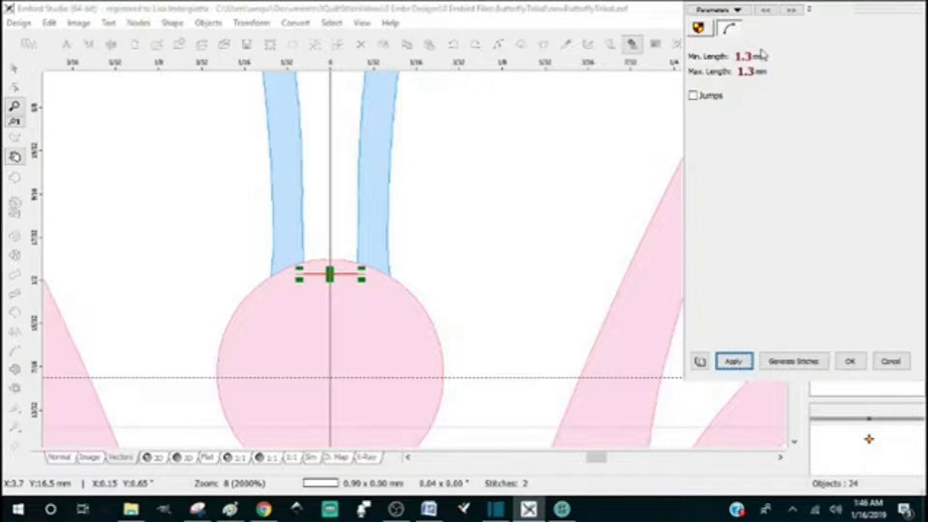
pyautogui.click(850, 362)
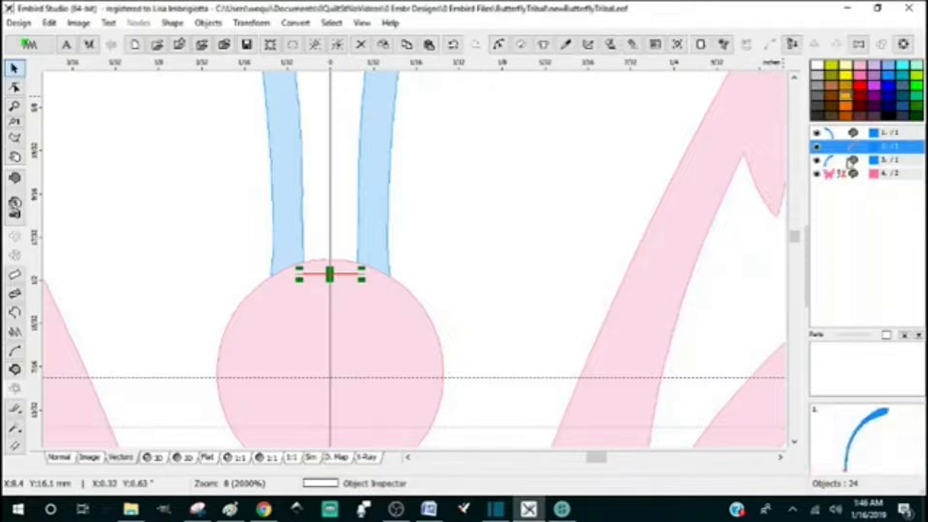
# - Apply the Auto Column fill to both antennas together with their connection line, and preview the stitches in 3D
pyautogui.moveTo(851, 132); pyautogui.dragTo(853, 160)
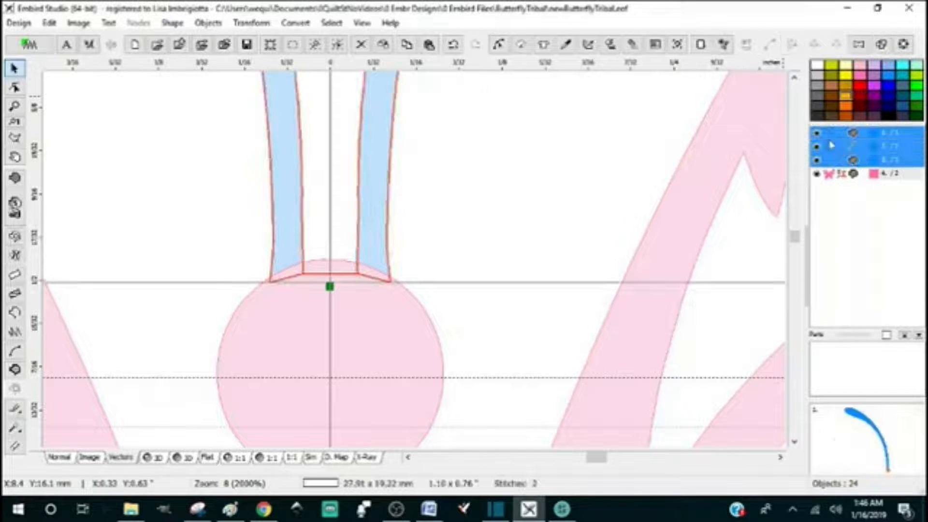
pyautogui.keyDown('ctrl'); pyautogui.click(857, 147); pyautogui.keyUp('ctrl')
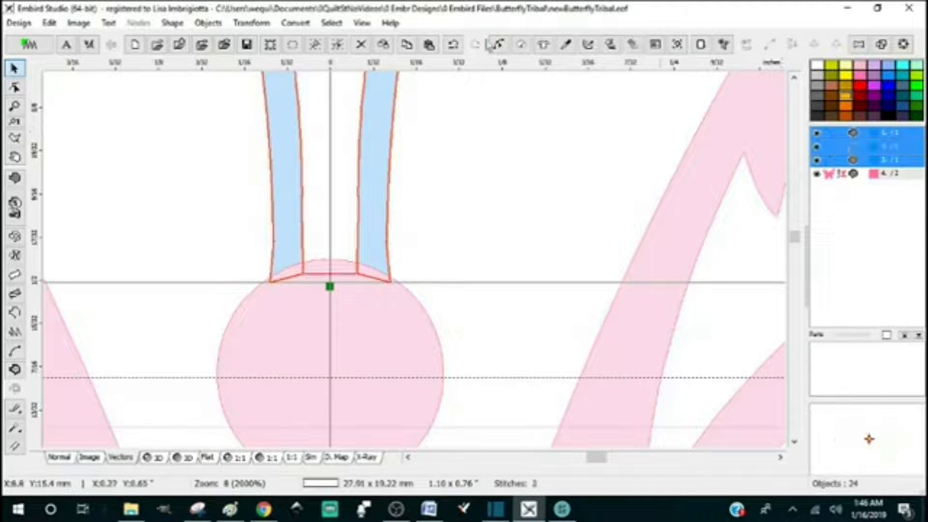
pyautogui.click(530, 52)
pyautogui.click(716, 87)
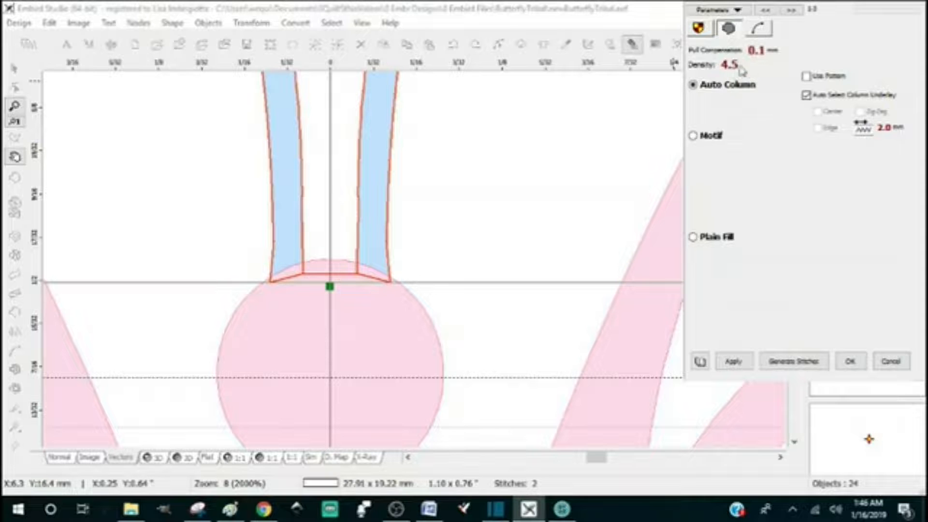
pyautogui.click(734, 362)
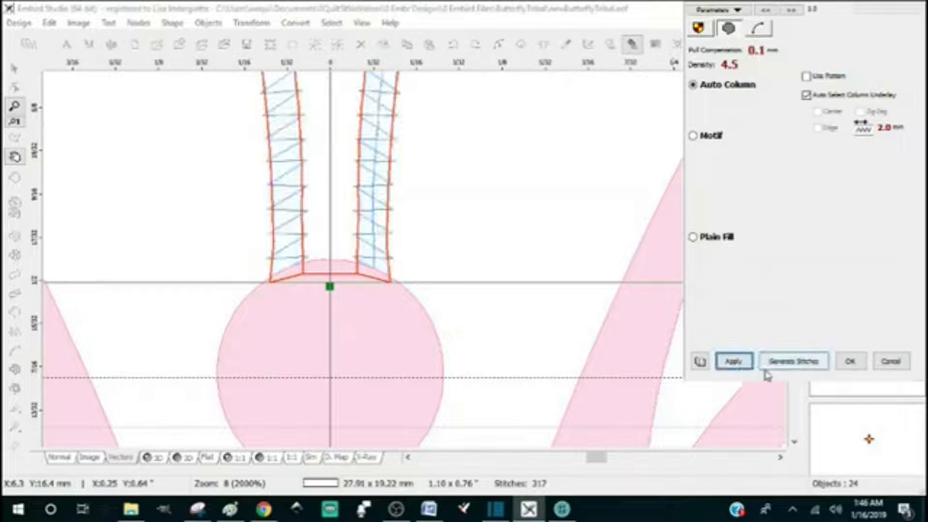
pyautogui.click(847, 366)
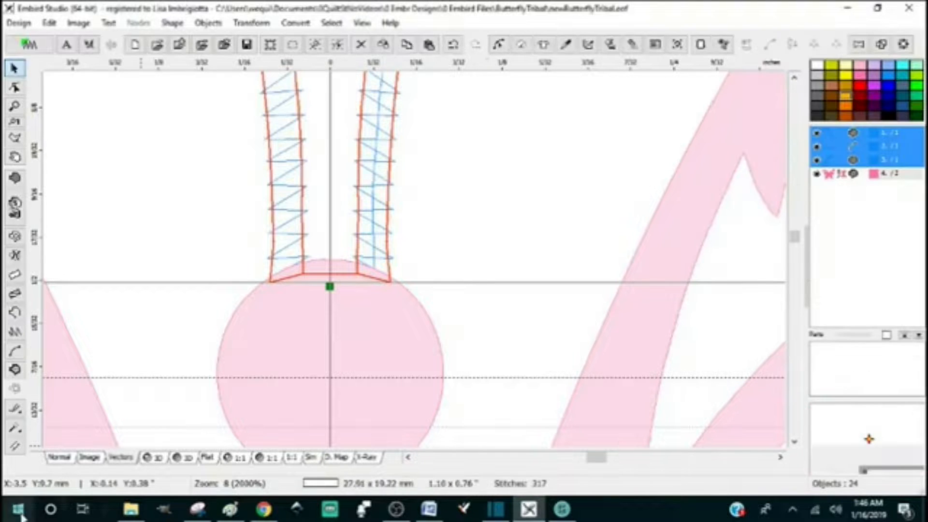
pyautogui.click(153, 457)
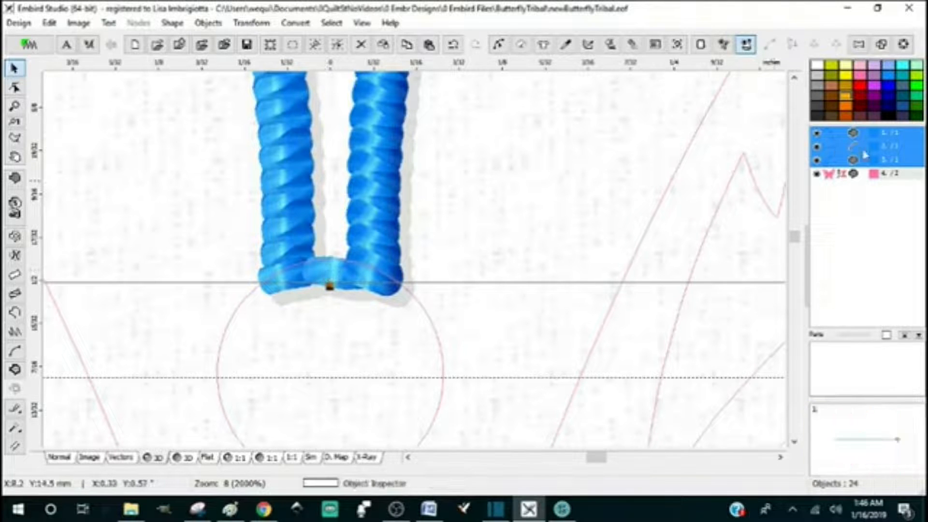
# - Insert a node in the middle of the antenna connection line, move it down inside the body outline, and convert it to a line
pyautogui.click(327, 282)
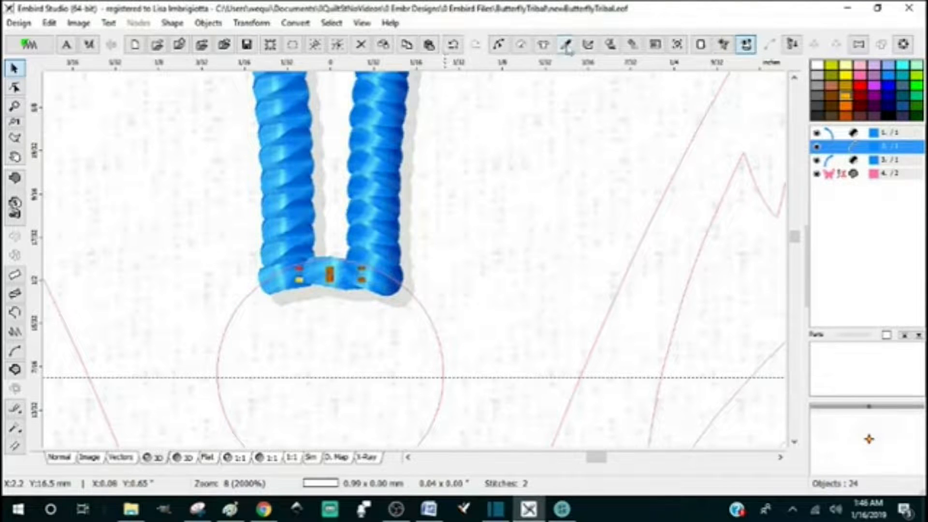
pyautogui.click(498, 45)
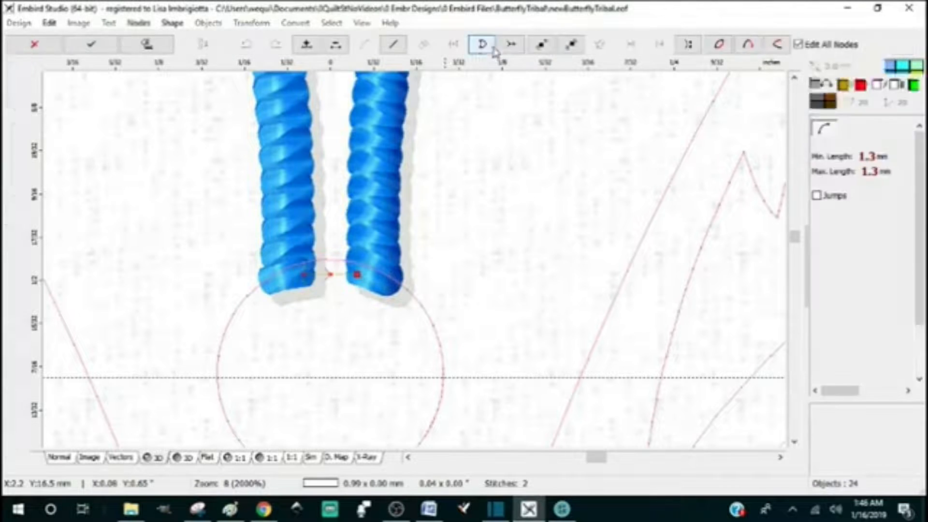
pyautogui.click(331, 275)
pyautogui.rightClick(330, 277)
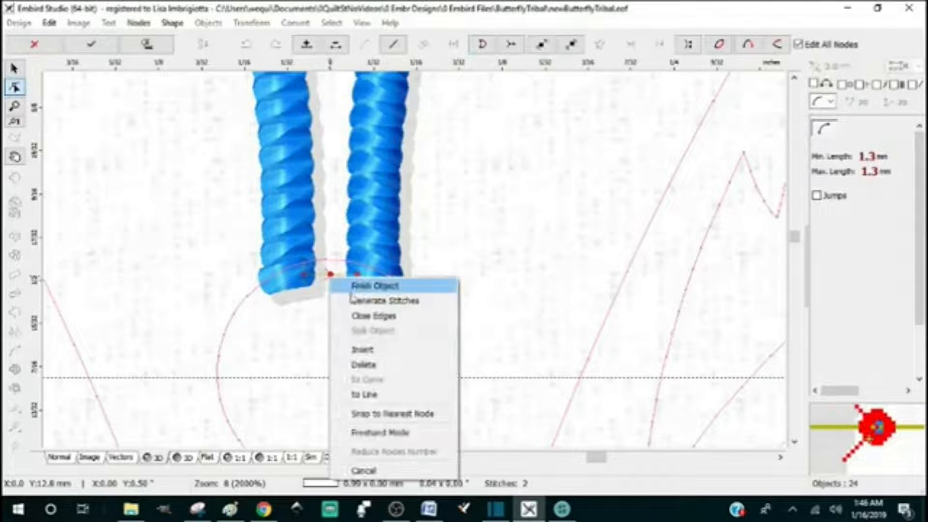
pyautogui.click(370, 351)
pyautogui.moveTo(333, 286); pyautogui.dragTo(332, 314)
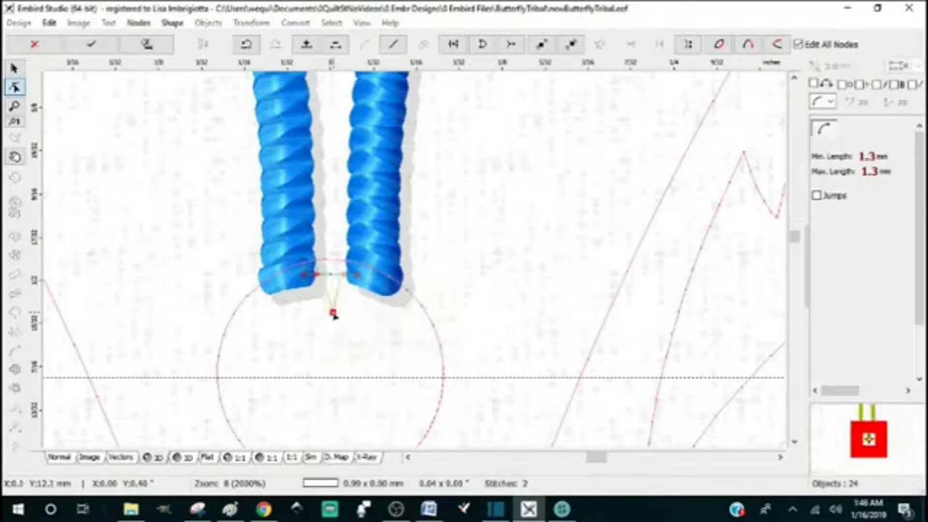
pyautogui.rightClick(333, 314)
pyautogui.click(391, 236)
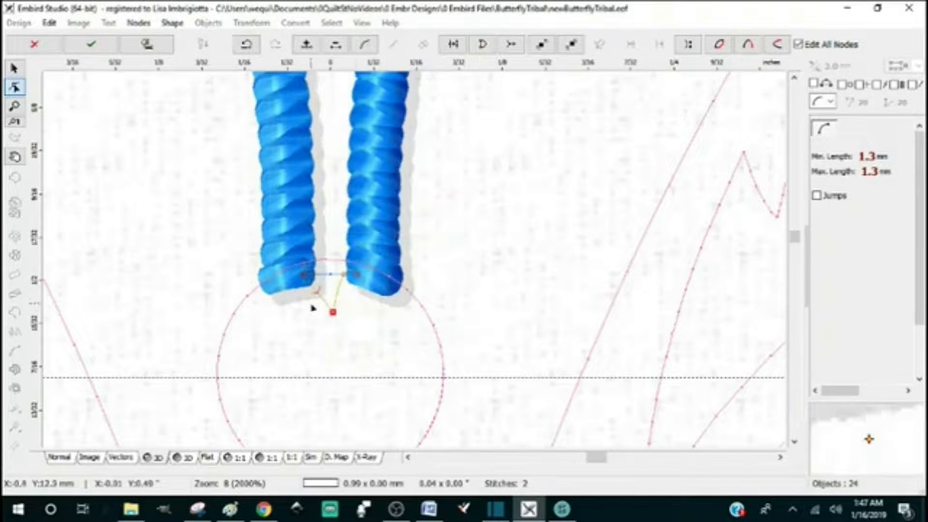
# - Convert the connection's right end node to a line, fine-tune the V to about 0.8 mm deep, and generate its stitches
pyautogui.click(358, 277)
pyautogui.rightClick(357, 278)
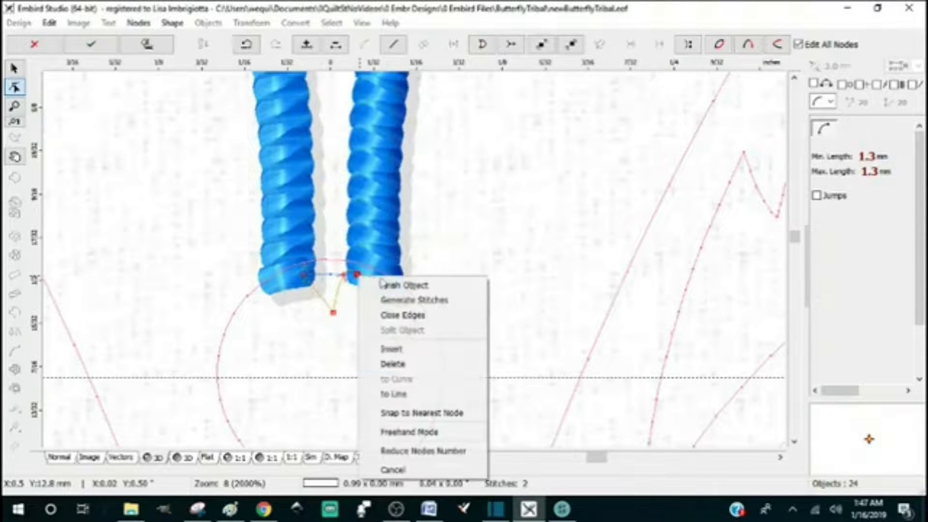
pyautogui.click(411, 394)
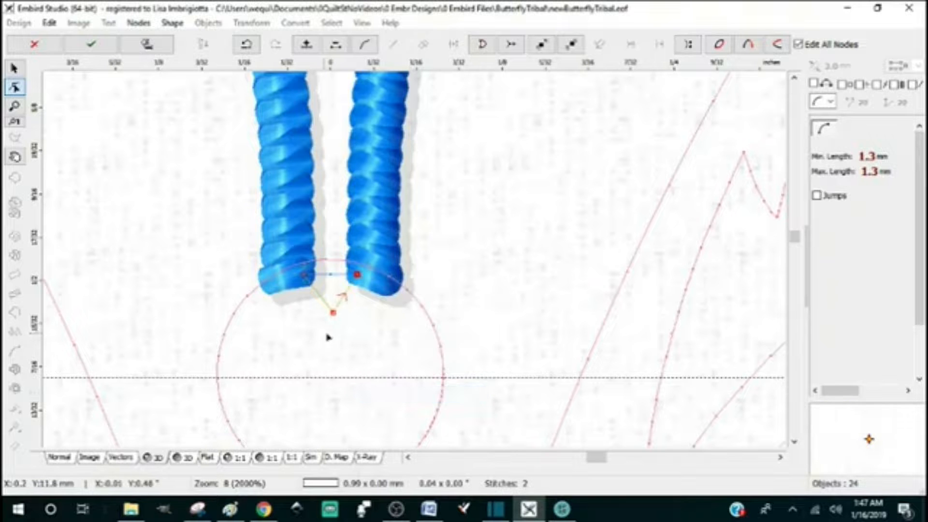
pyautogui.moveTo(333, 313); pyautogui.dragTo(329, 317)
pyautogui.press('Return')
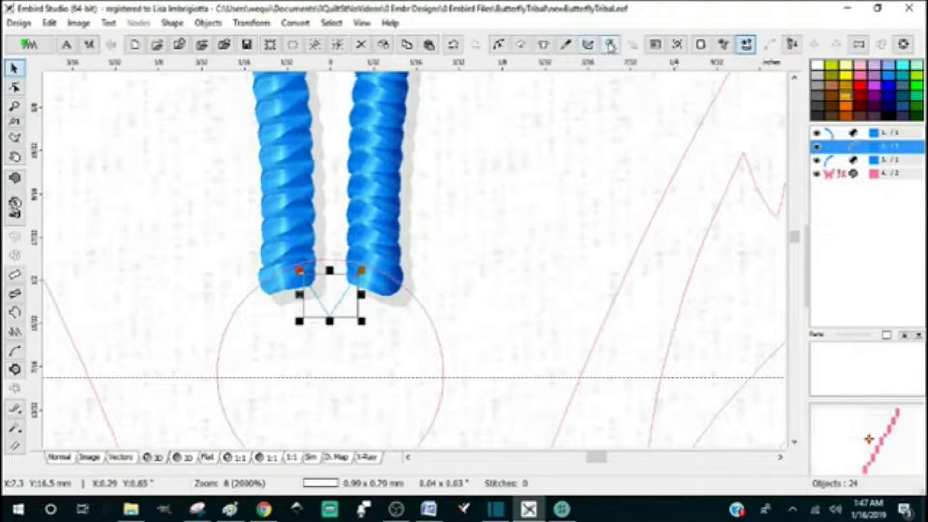
pyautogui.click(611, 45)
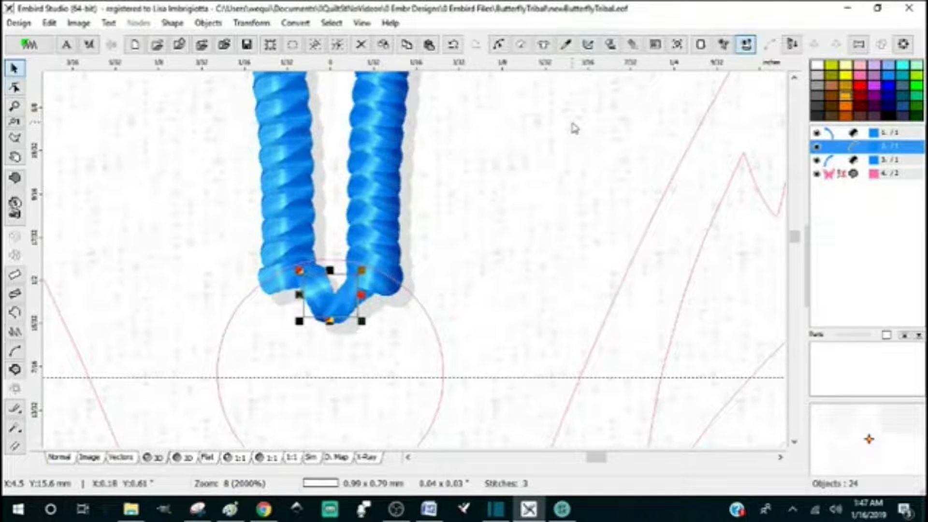
pyautogui.scroll(-2, 574, 128)
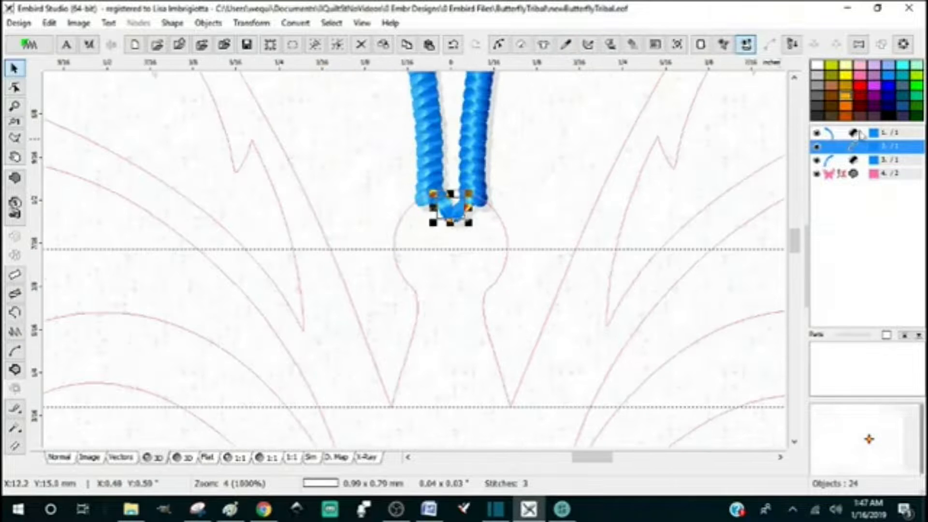
pyautogui.click(854, 179)
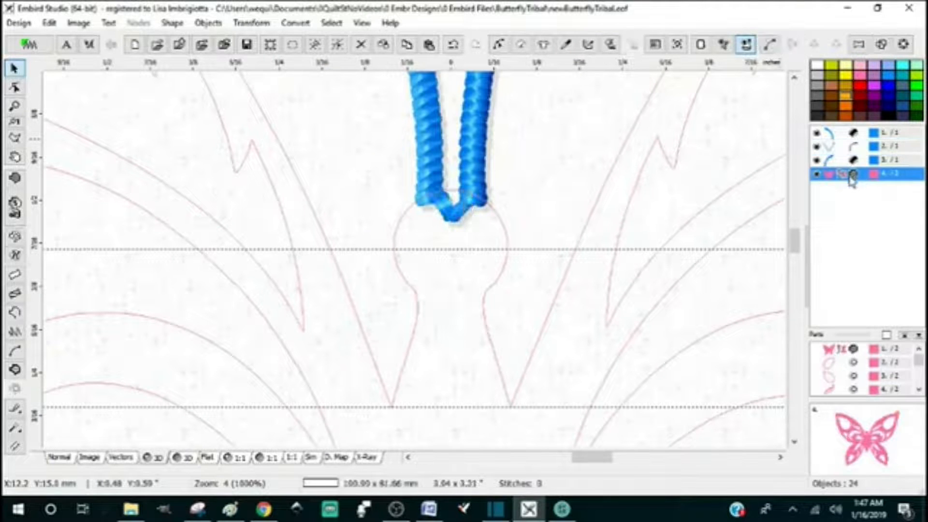
pyautogui.click(522, 45)
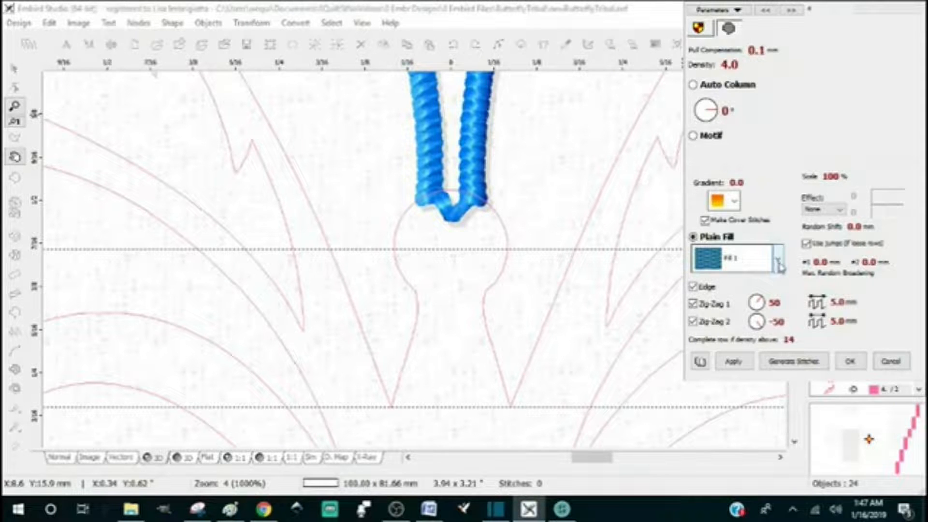
pyautogui.click(891, 362)
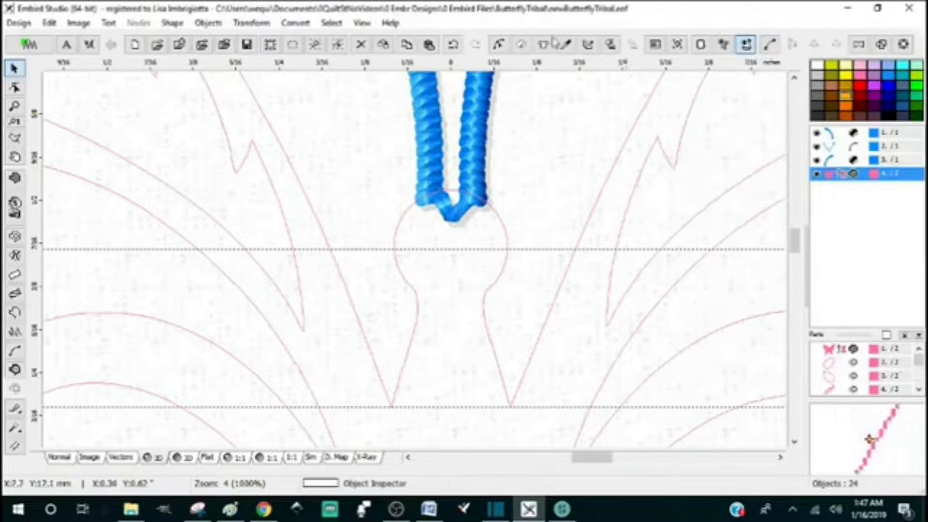
# - Save the design under the new file name newSatTentButtTrib.eof in the ButterflyTribal folder
pyautogui.click(22, 20)
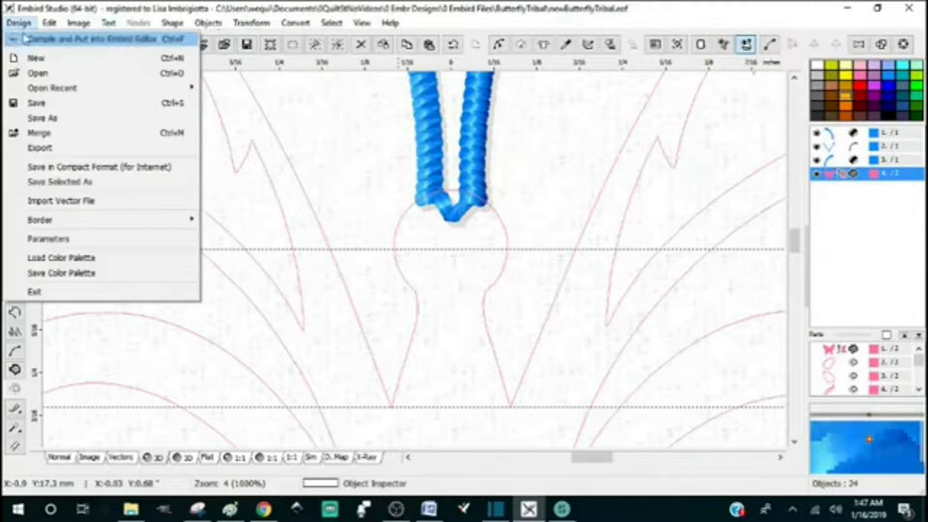
pyautogui.click(43, 121)
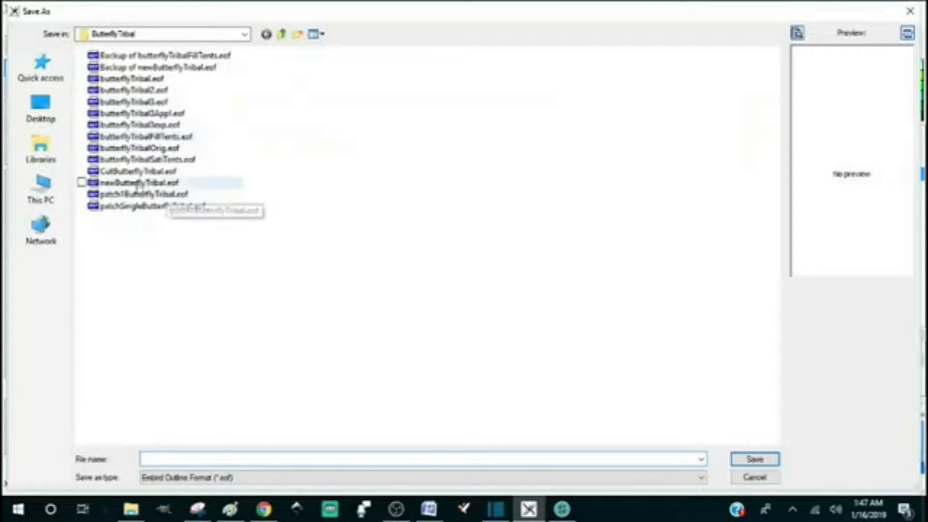
pyautogui.click(139, 184)
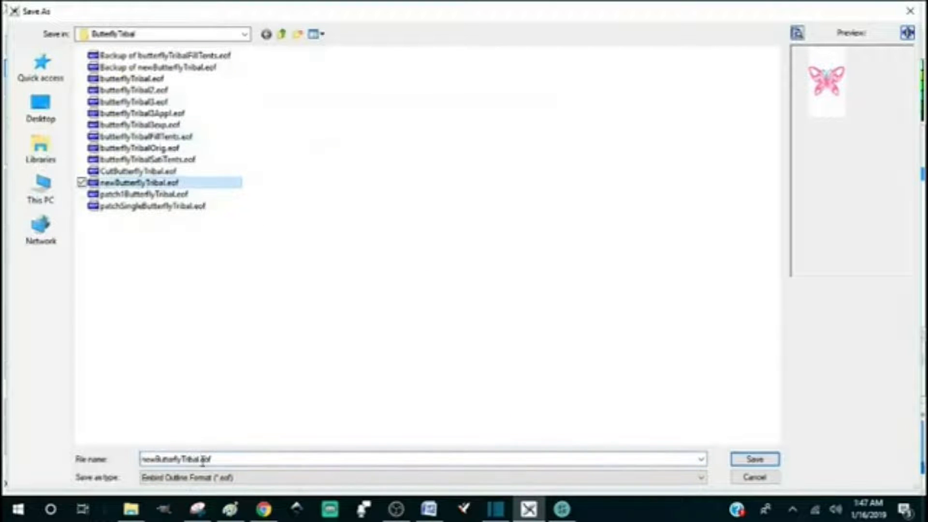
pyautogui.click(154, 459)
pyautogui.click(155, 459)
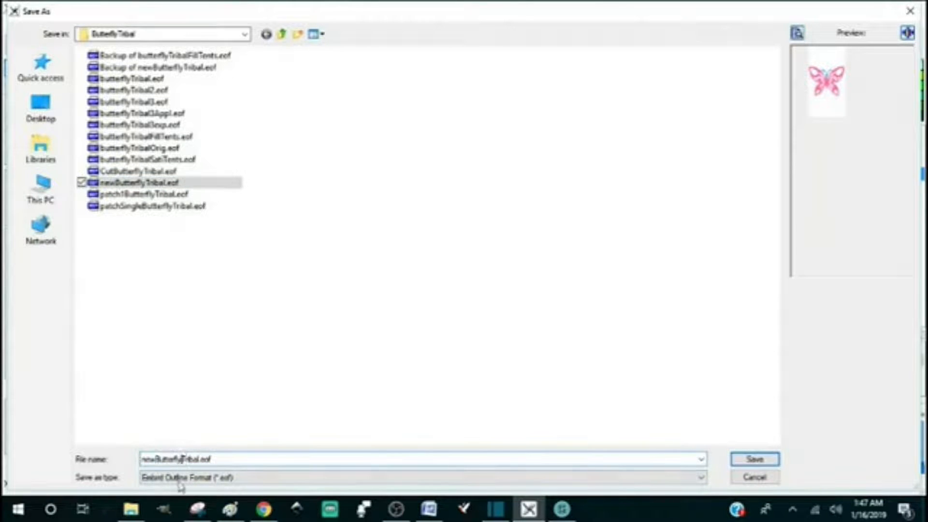
pyautogui.press('BackSpace')
pyautogui.press('BackSpace')
pyautogui.press('BackSpace')
pyautogui.press('BackSpace')
pyautogui.press('BackSpace')
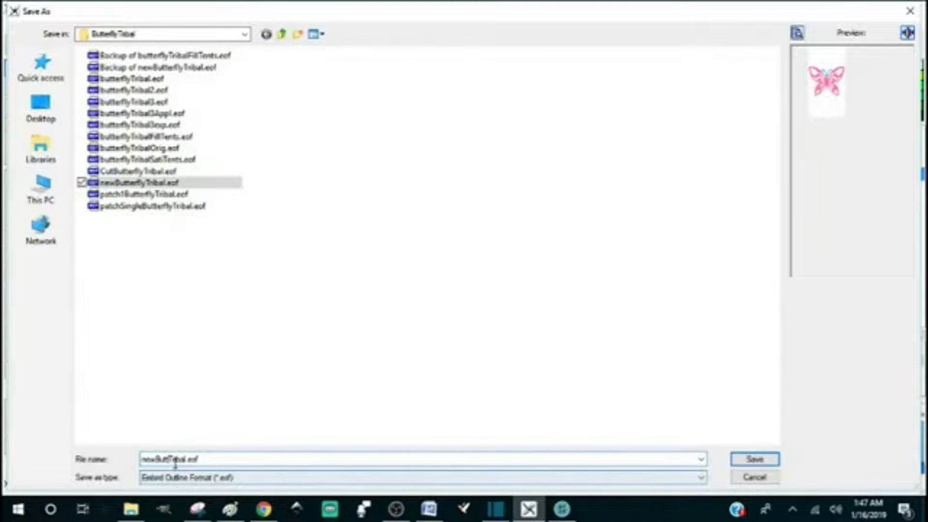
pyautogui.press('BackSpace')
pyautogui.press('BackSpace')
pyautogui.press('BackSpace')
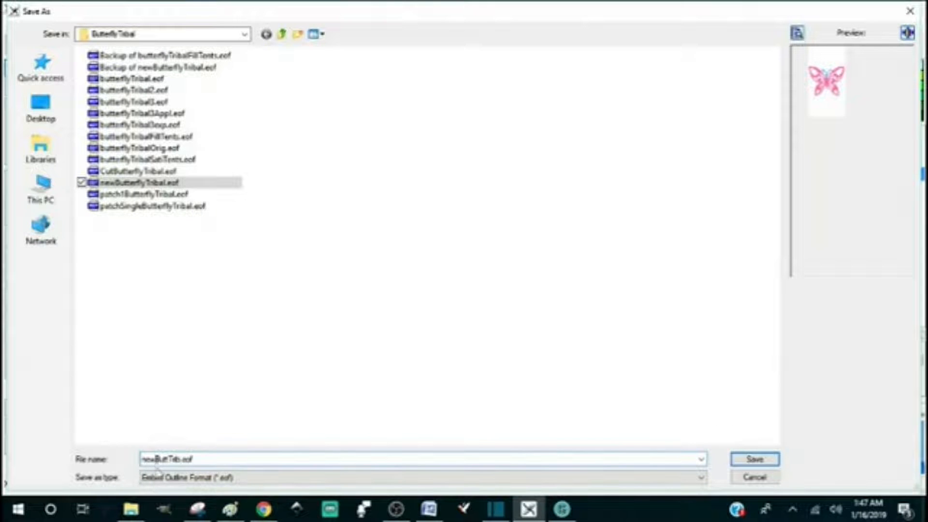
pyautogui.moveTo(230, 509)
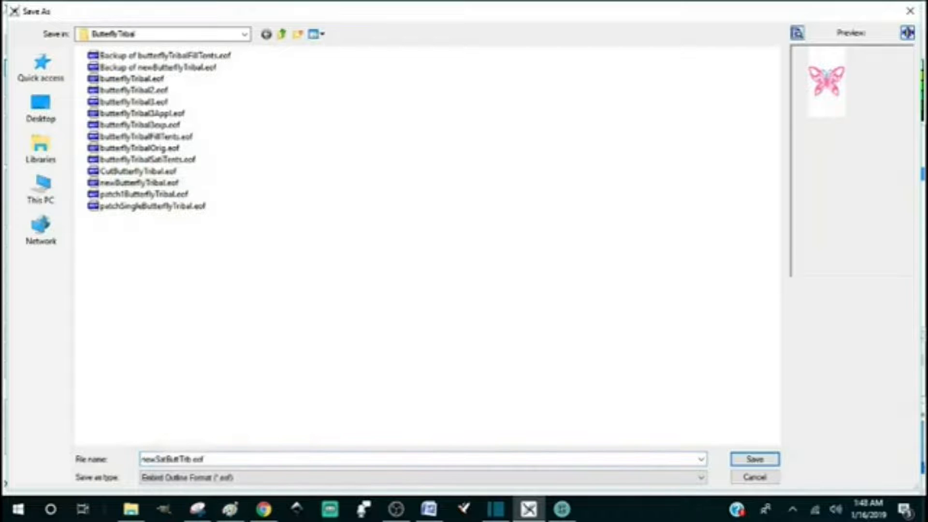
pyautogui.doubleClick(179, 459)
pyautogui.click(203, 460)
pyautogui.write('Tent')
pyautogui.click(755, 459)
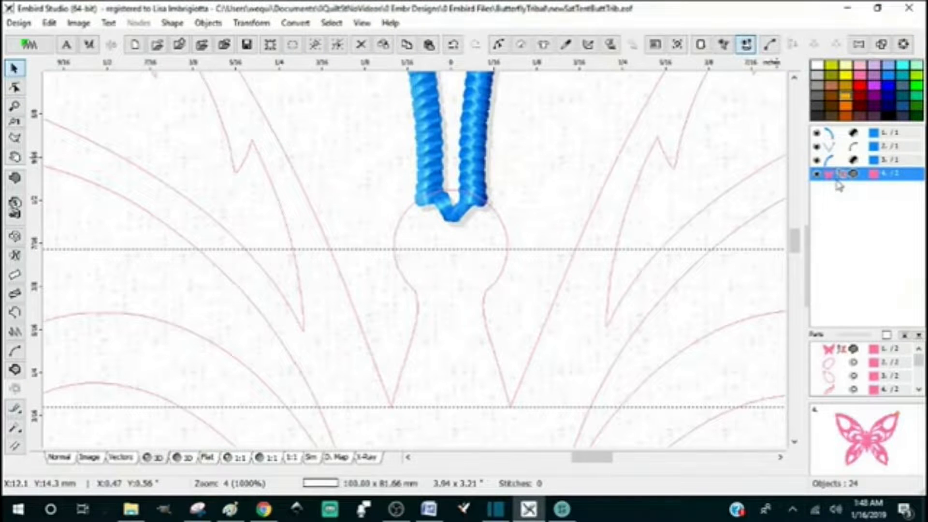
# - Give the pink butterfly a Fill 5 plain fill at 90° with density 4.3, generate its stitches, and accept the parameters
pyautogui.click(522, 46)
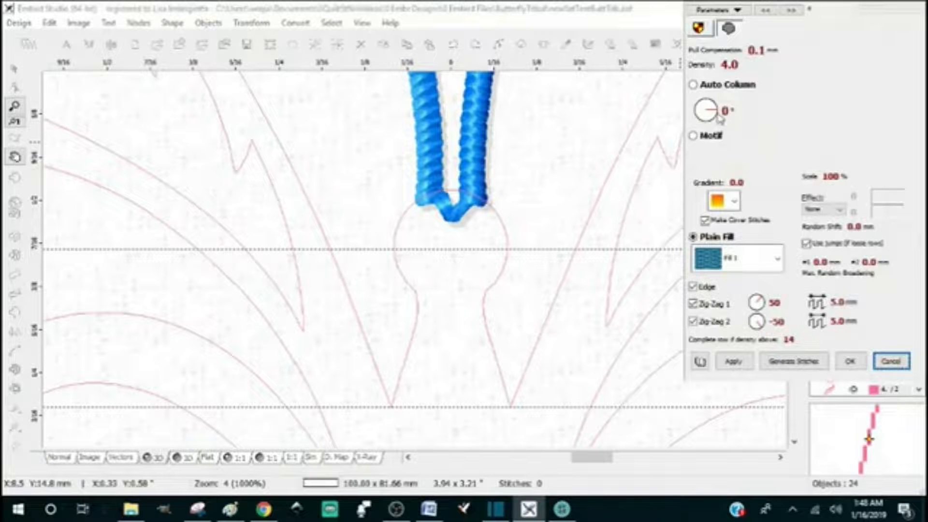
pyautogui.moveTo(716, 115); pyautogui.dragTo(707, 108)
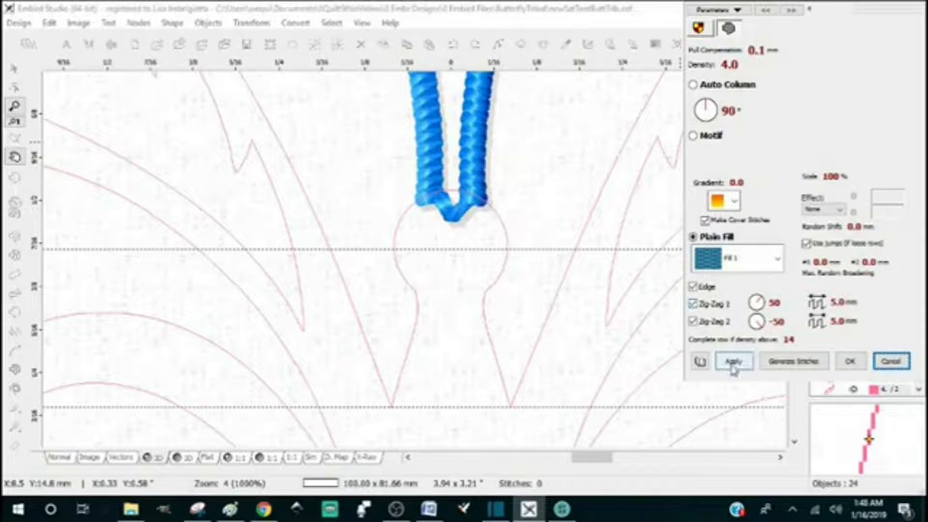
pyautogui.click(779, 262)
pyautogui.scroll(-1, 781, 321)
pyautogui.moveTo(782, 322); pyautogui.dragTo(783, 393)
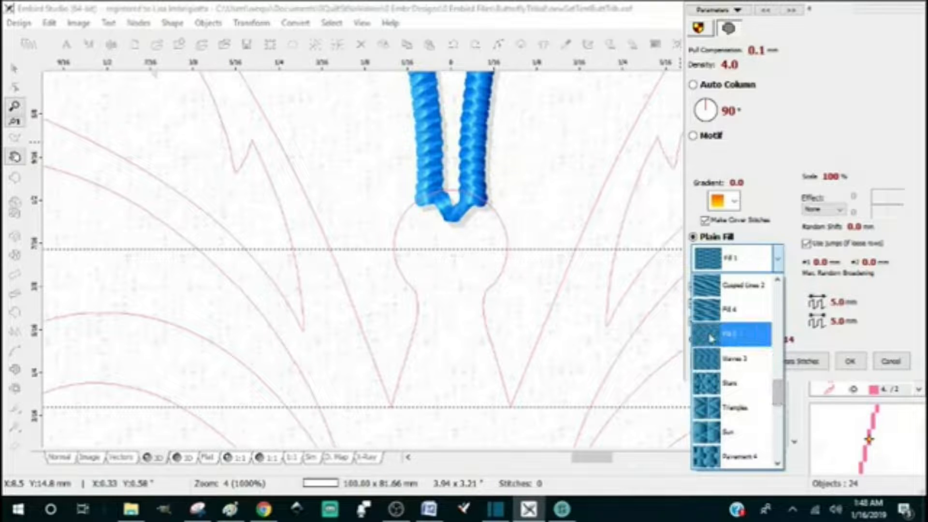
pyautogui.click(731, 334)
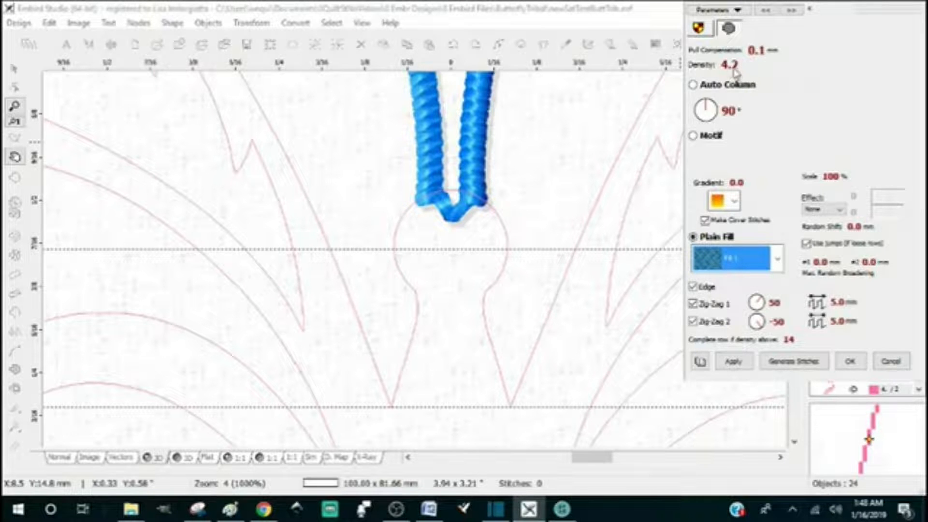
pyautogui.click(736, 363)
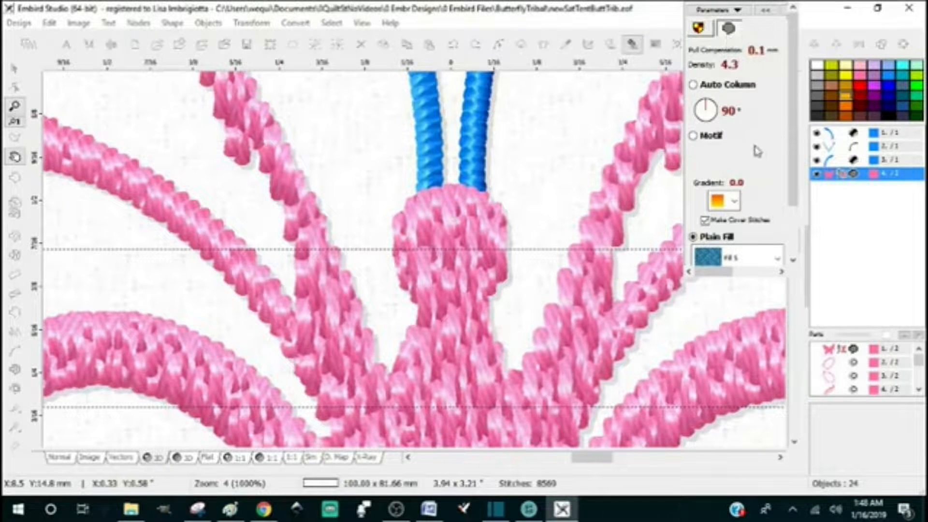
pyautogui.moveTo(830, 175)
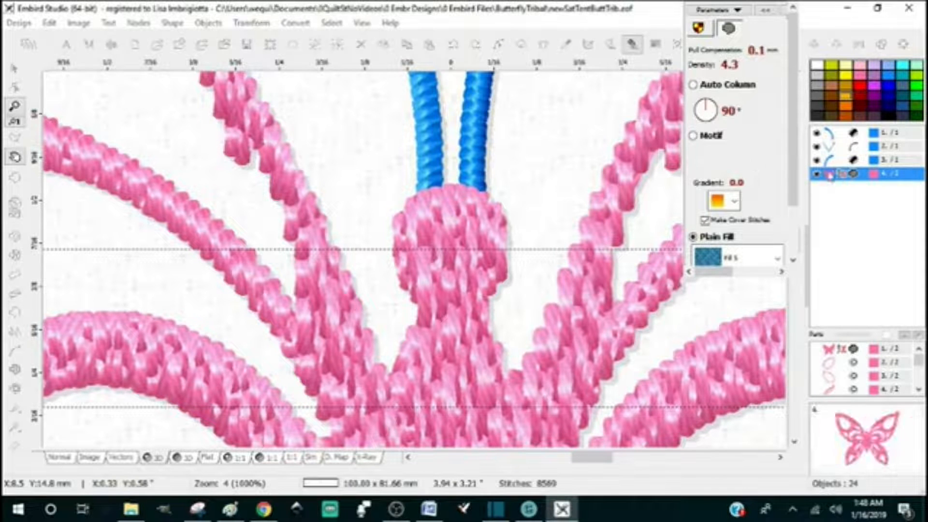
pyautogui.rightClick(867, 180)
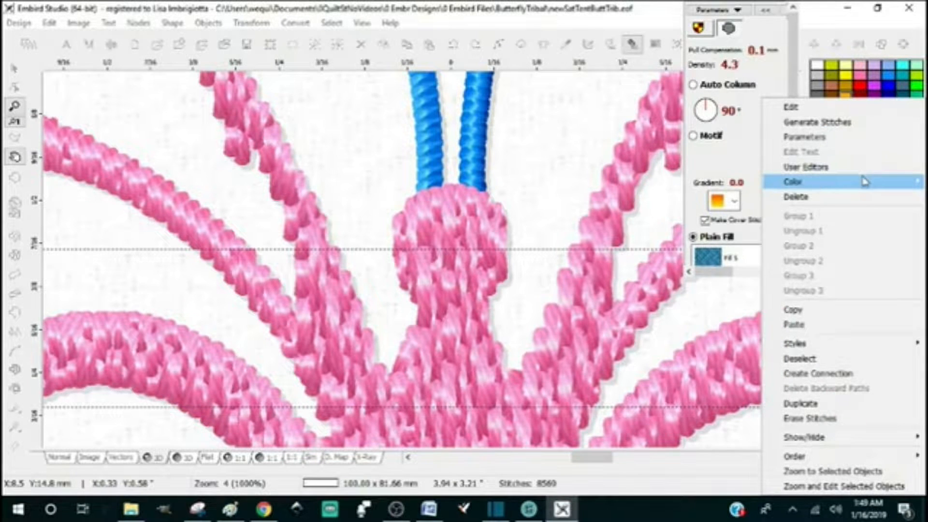
pyautogui.click(837, 139)
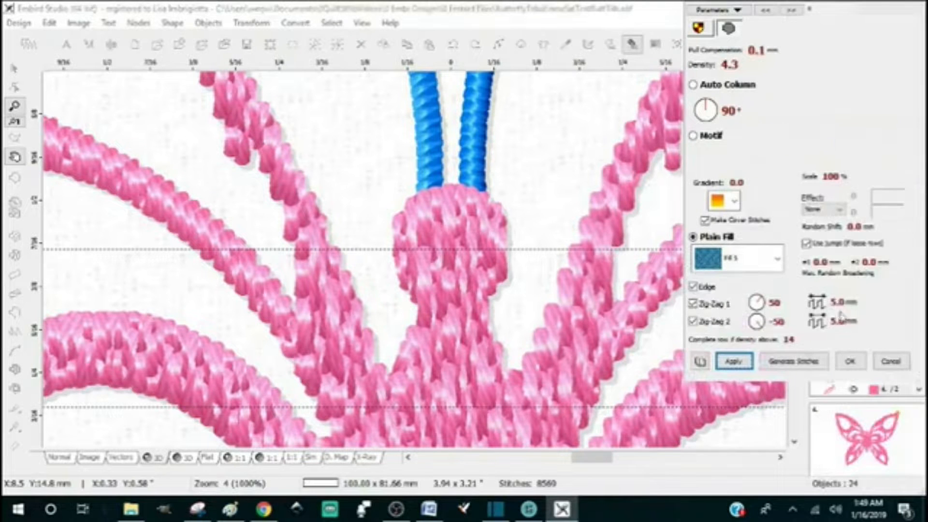
pyautogui.click(853, 362)
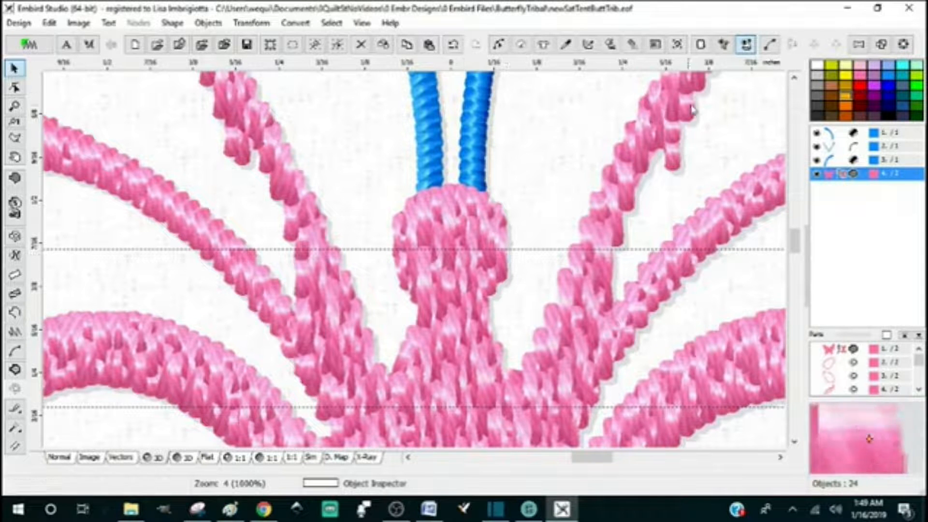
# - Try completing the butterfly's fill rows above density 4, preview the stitches, and discard the change
pyautogui.click(521, 46)
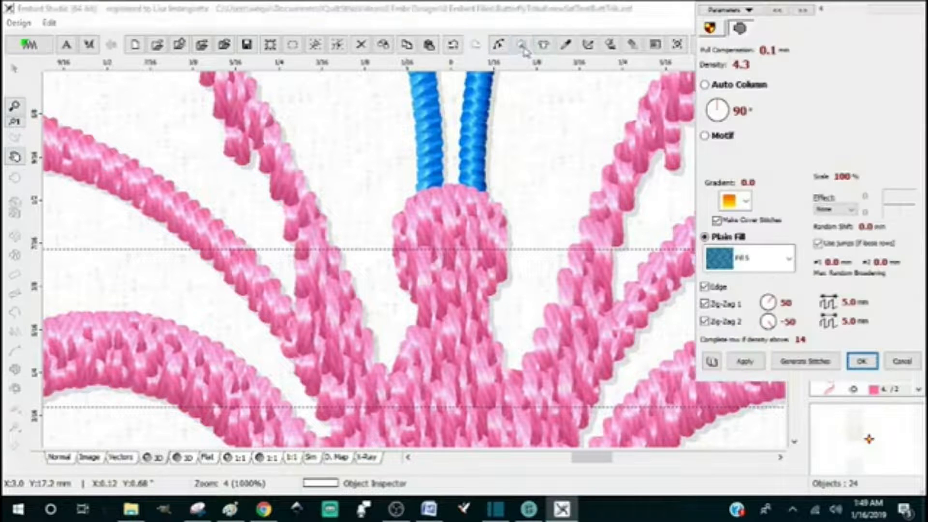
pyautogui.click(736, 358)
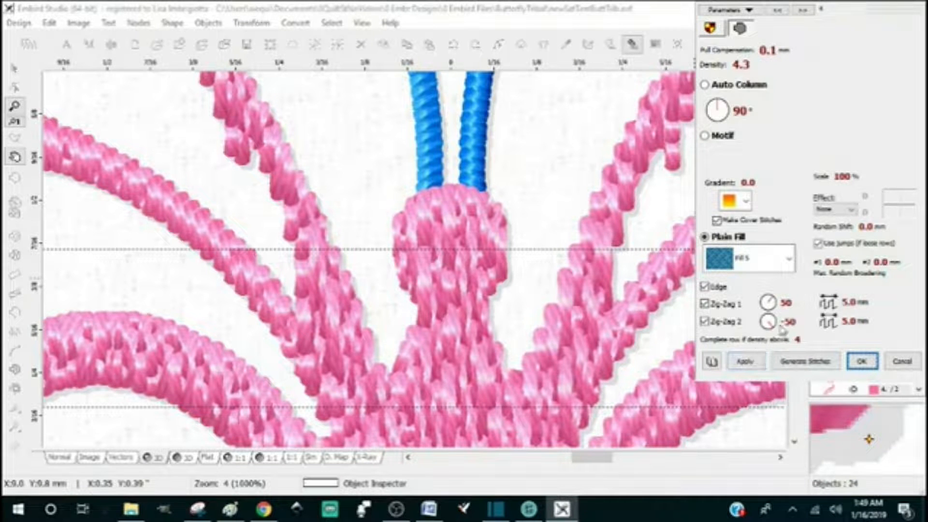
pyautogui.click(746, 363)
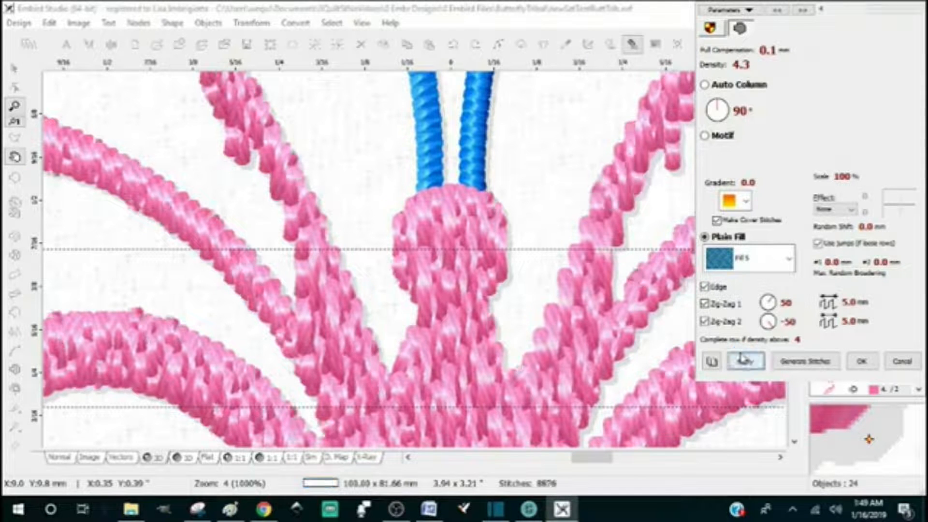
pyautogui.click(742, 357)
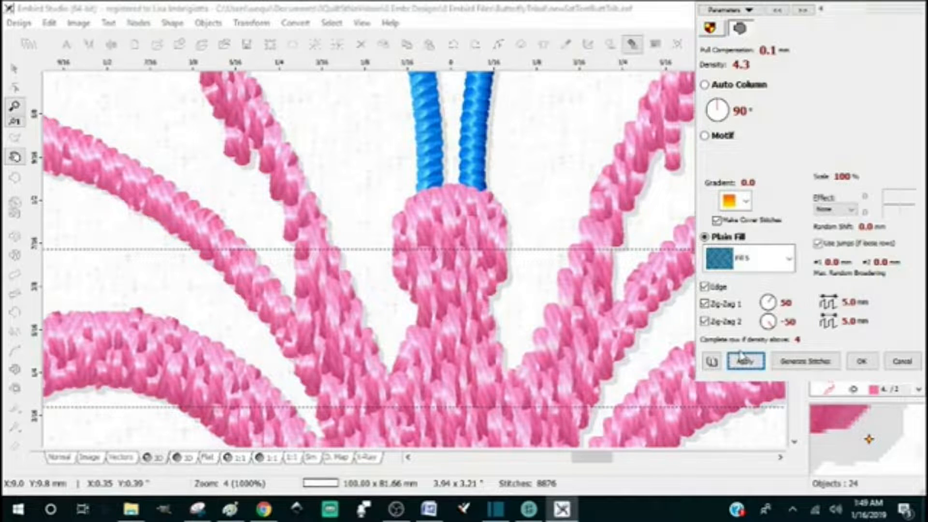
pyautogui.click(901, 360)
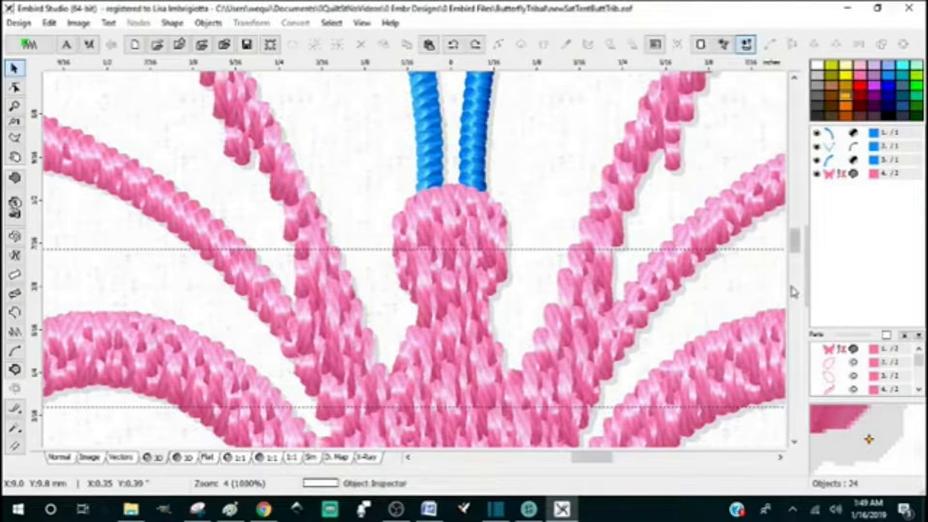
# - Recolor both antennas, their connection and the butterfly in the same pink
pyautogui.scroll(-3, 794, 286)
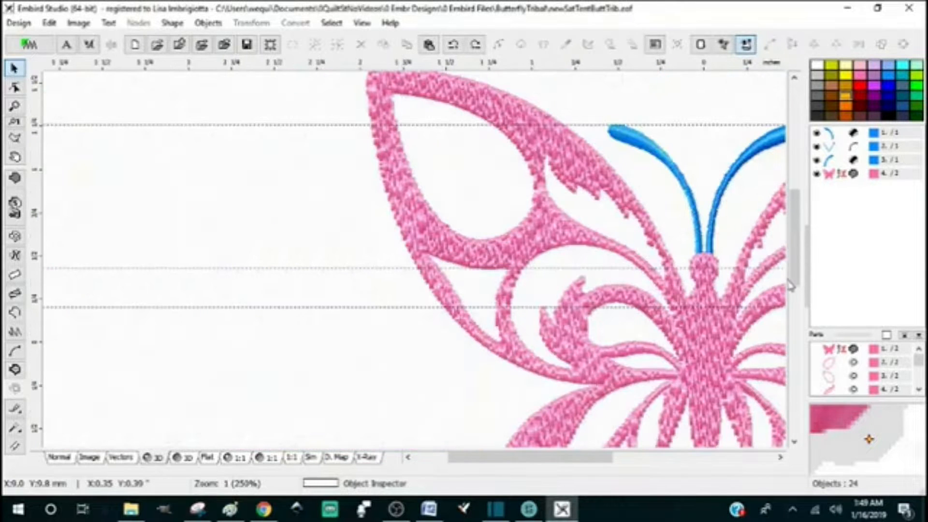
pyautogui.moveTo(545, 457); pyautogui.dragTo(595, 457)
pyautogui.moveTo(845, 135); pyautogui.dragTo(846, 183)
pyautogui.click(860, 76)
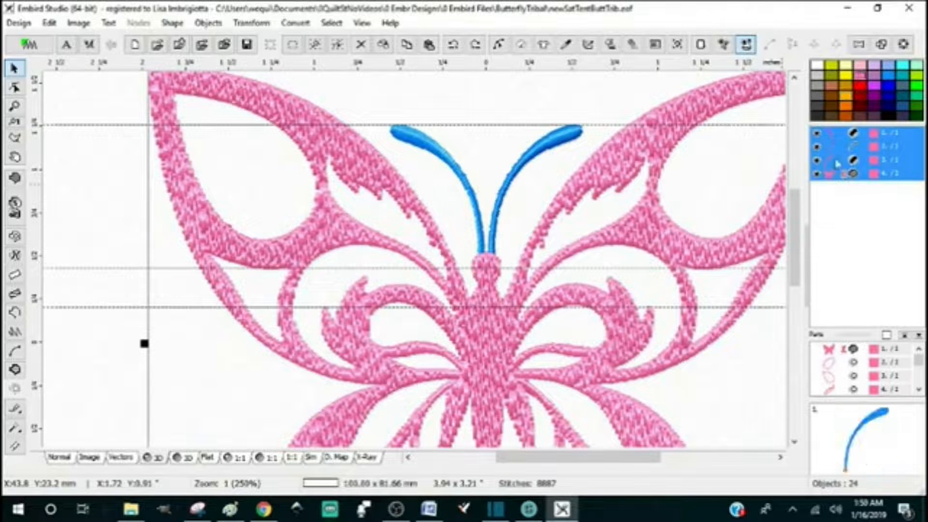
# - Remove the horizontal guide lines from the workspace and deselect the design
pyautogui.scroll(-1, 796, 278)
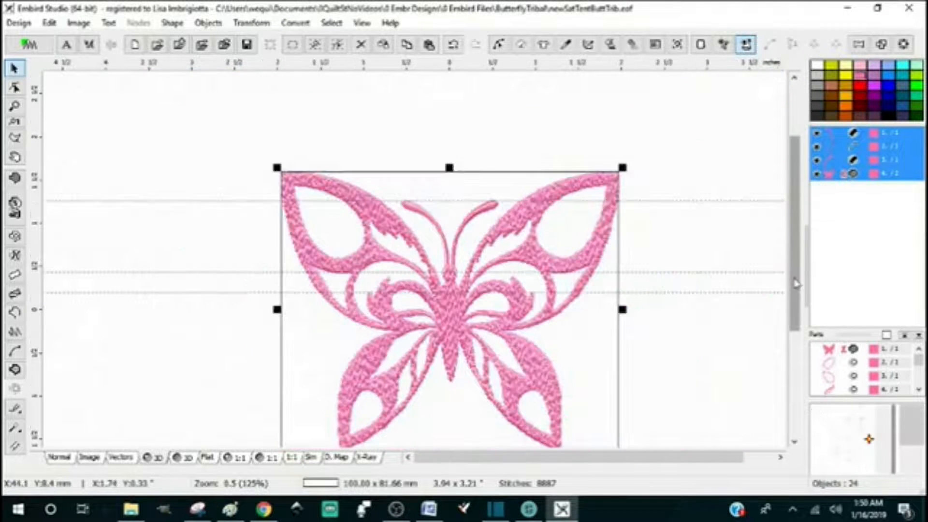
pyautogui.scroll(-2, 795, 281)
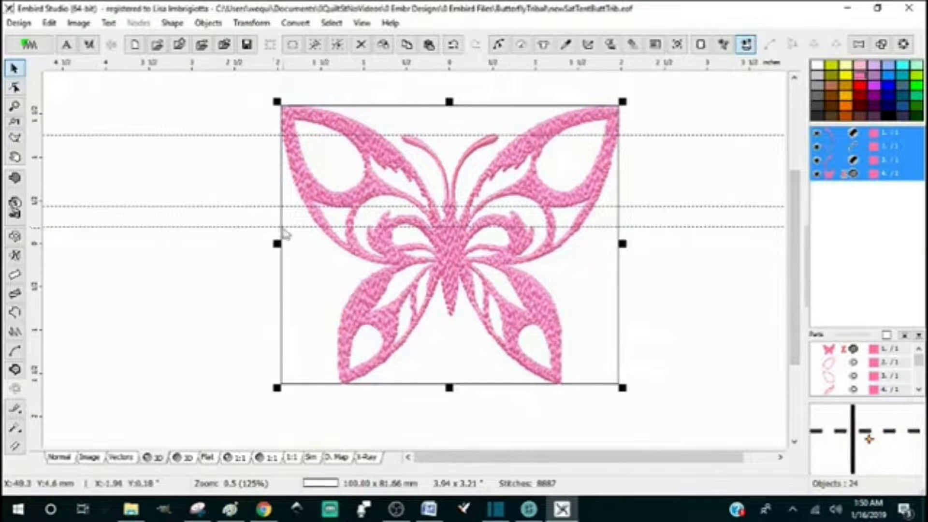
pyautogui.scroll(1, 286, 228)
pyautogui.scroll(-1, 399, 250)
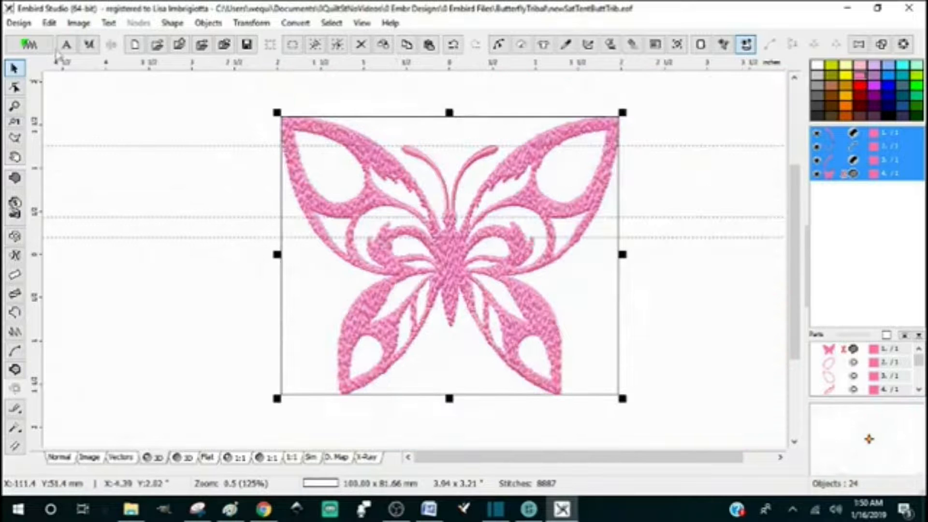
pyautogui.click(49, 23)
pyautogui.click(93, 220)
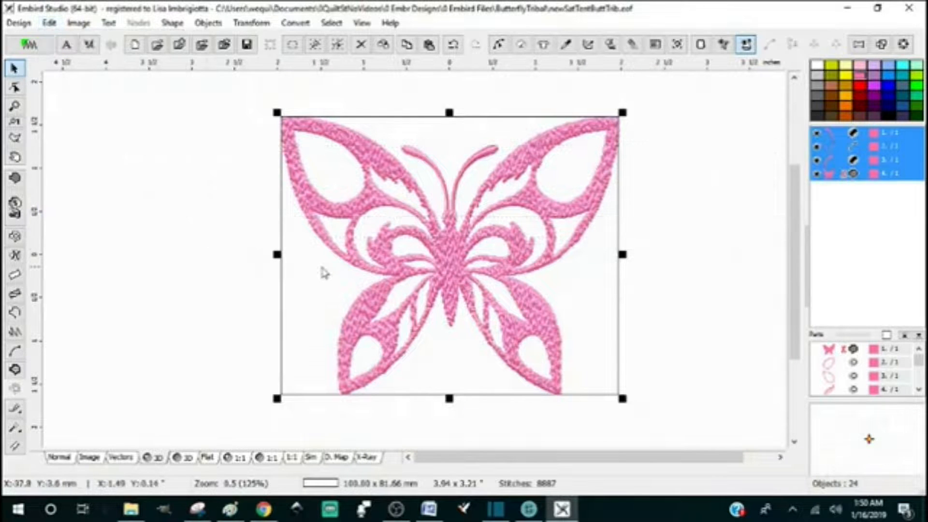
pyautogui.click(691, 300)
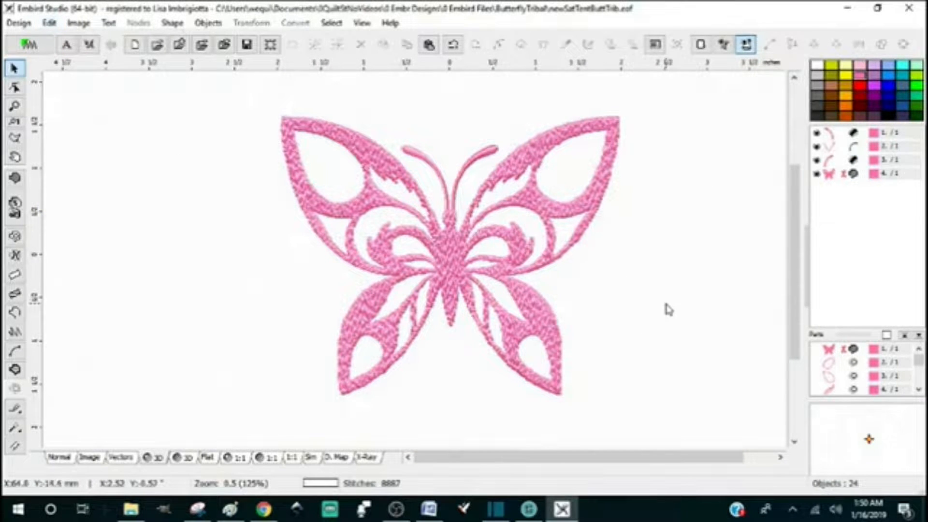
# - Inspect the pink antennas, their joint with the head, and the wings at several magnifications
pyautogui.scroll(1, 622, 283)
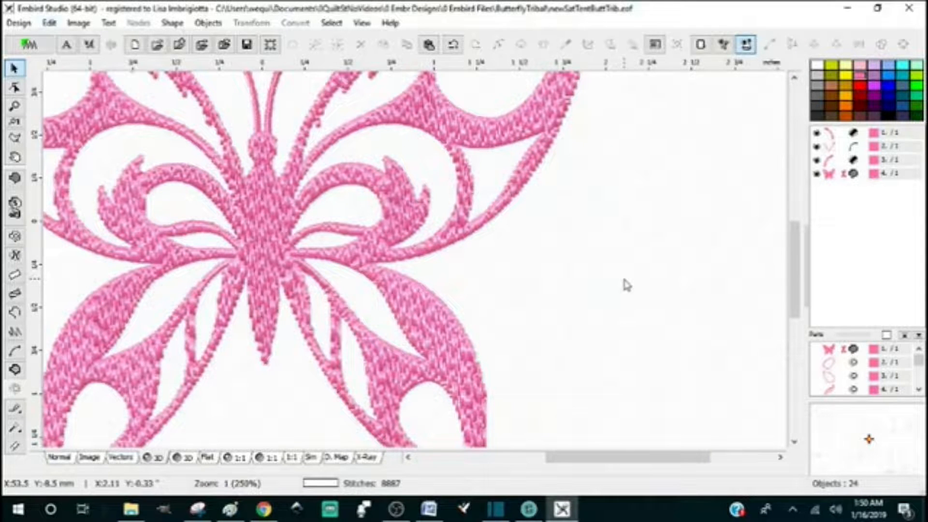
pyautogui.scroll(-1, 622, 272)
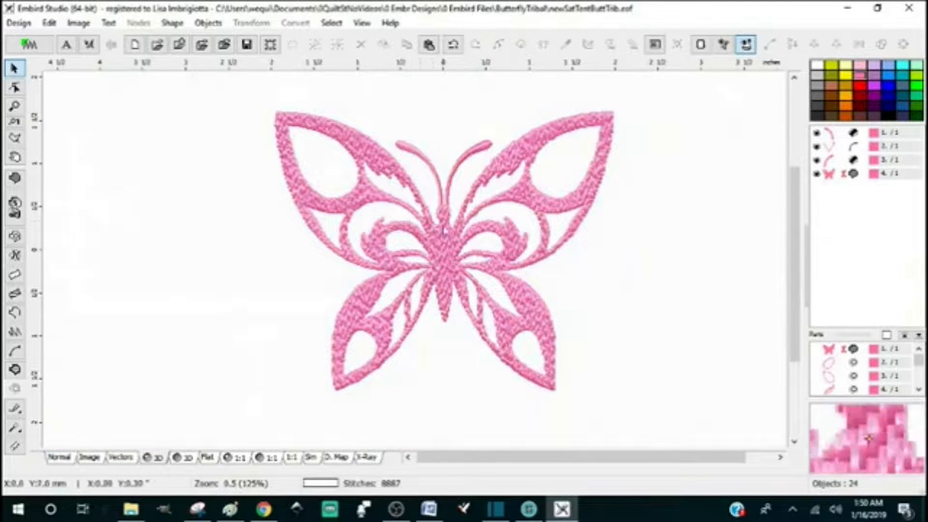
pyautogui.scroll(1, 409, 219)
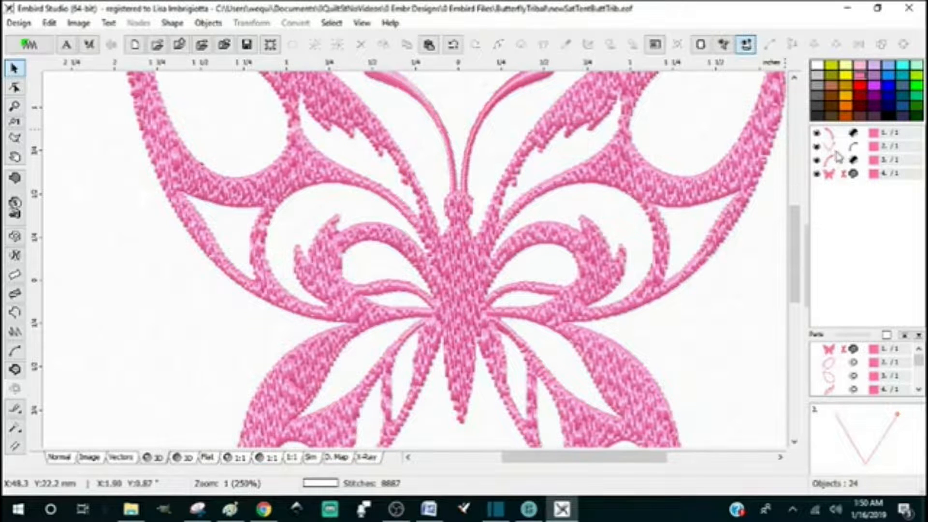
pyautogui.scroll(2, 450, 126)
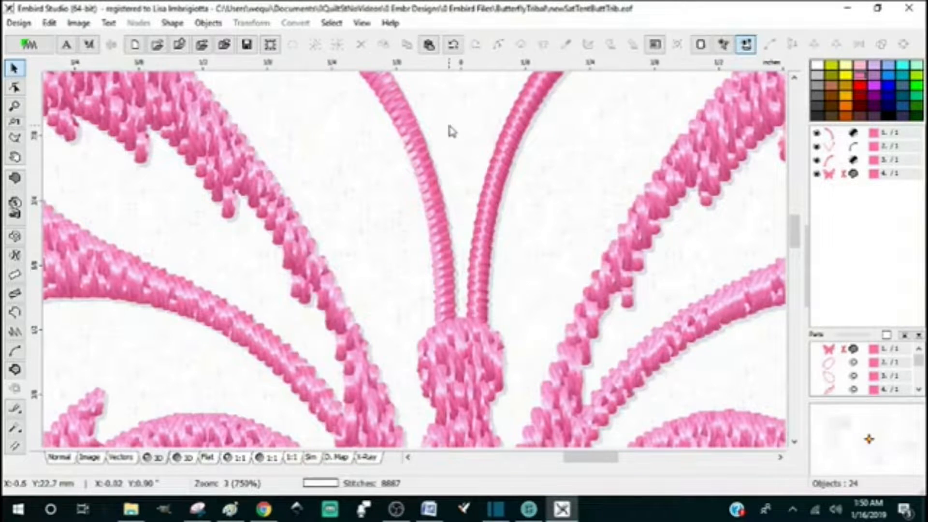
pyautogui.moveTo(796, 232); pyautogui.dragTo(796, 220)
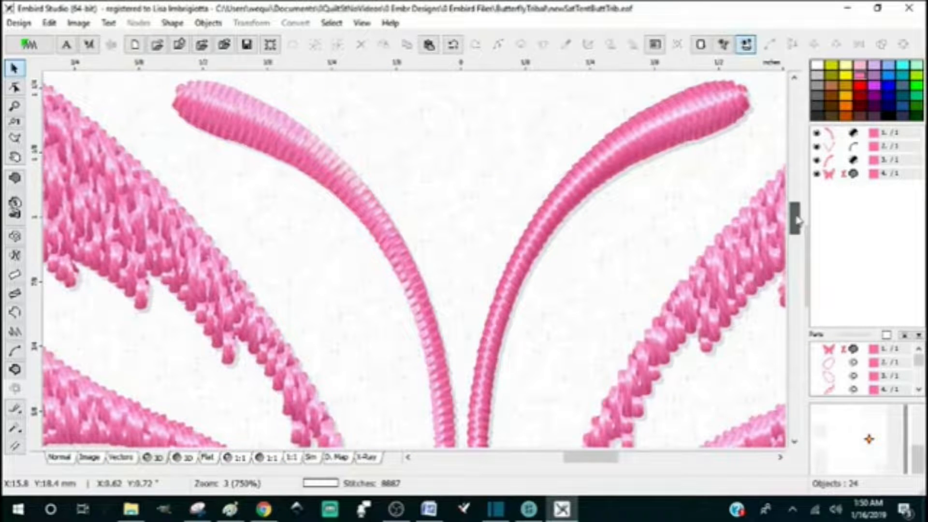
pyautogui.scroll(-2, 786, 225)
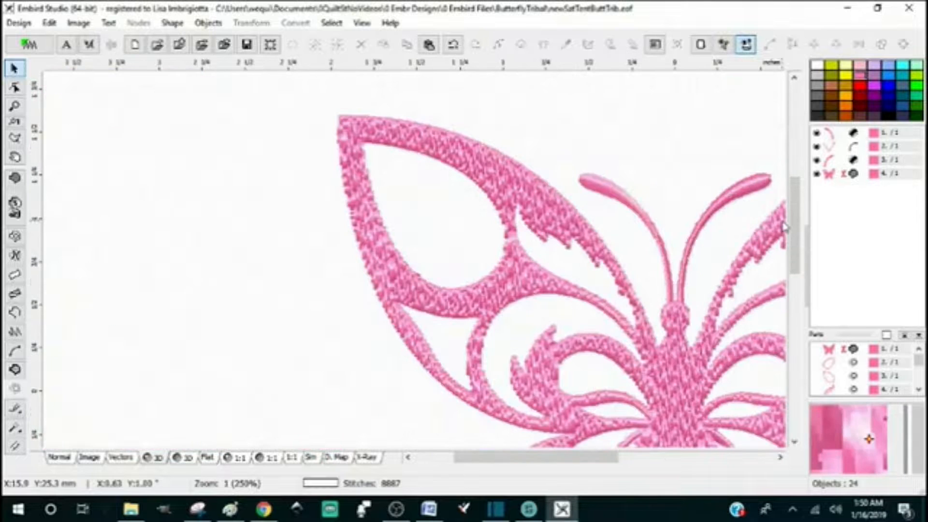
pyautogui.moveTo(545, 456); pyautogui.dragTo(586, 456)
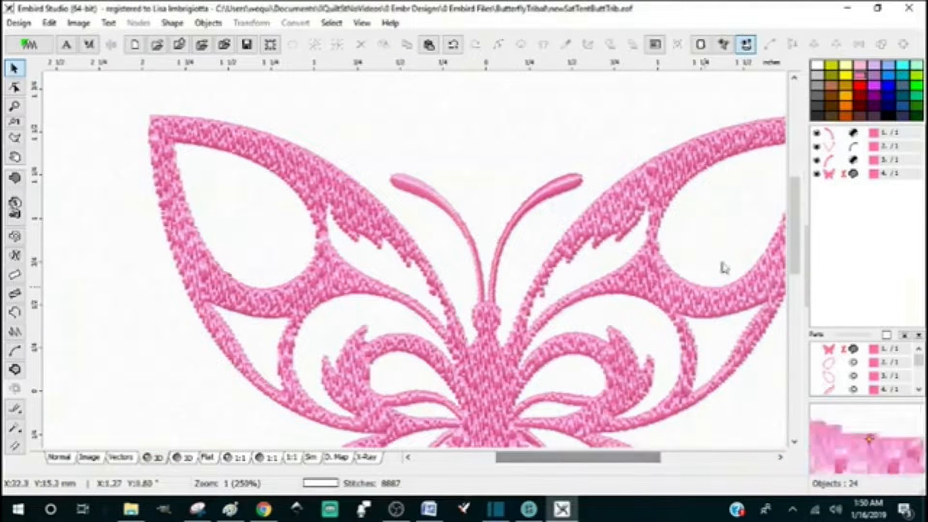
# - Set the butterfly's plain fill angle to 0°, apply it, and accept the parameters
pyautogui.click(844, 175)
pyautogui.click(522, 47)
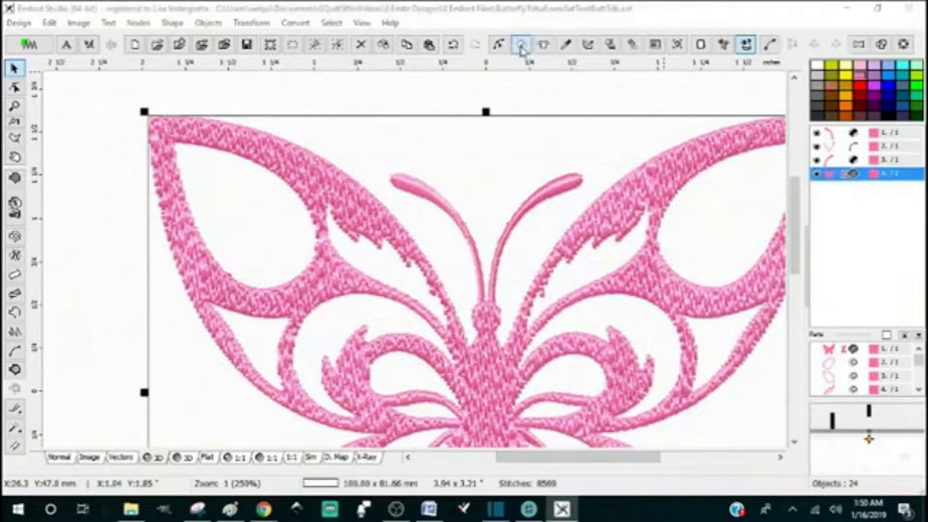
pyautogui.click(714, 111)
pyautogui.click(742, 365)
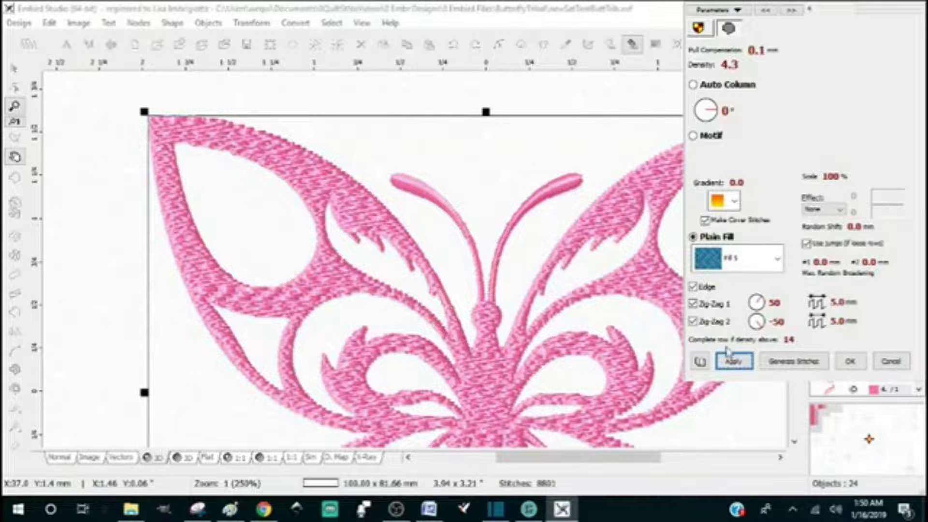
pyautogui.scroll(-1, 816, 381)
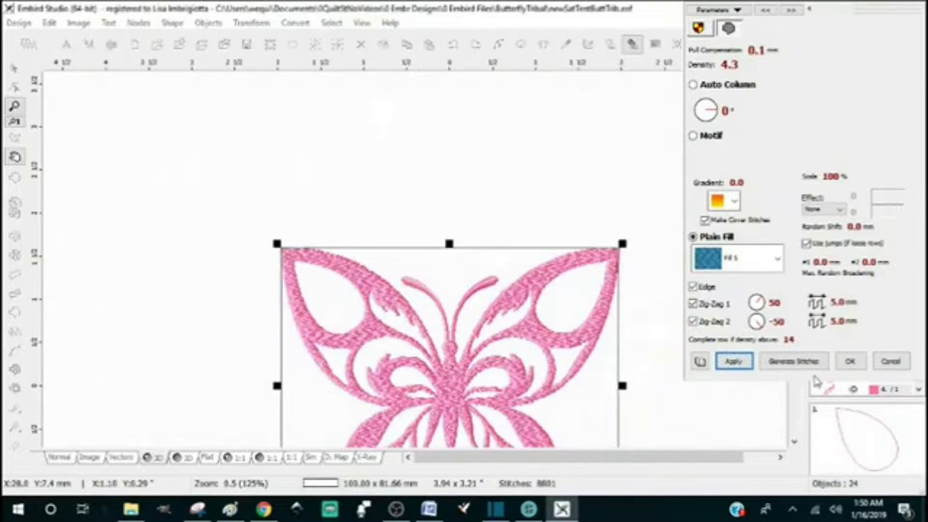
pyautogui.click(850, 361)
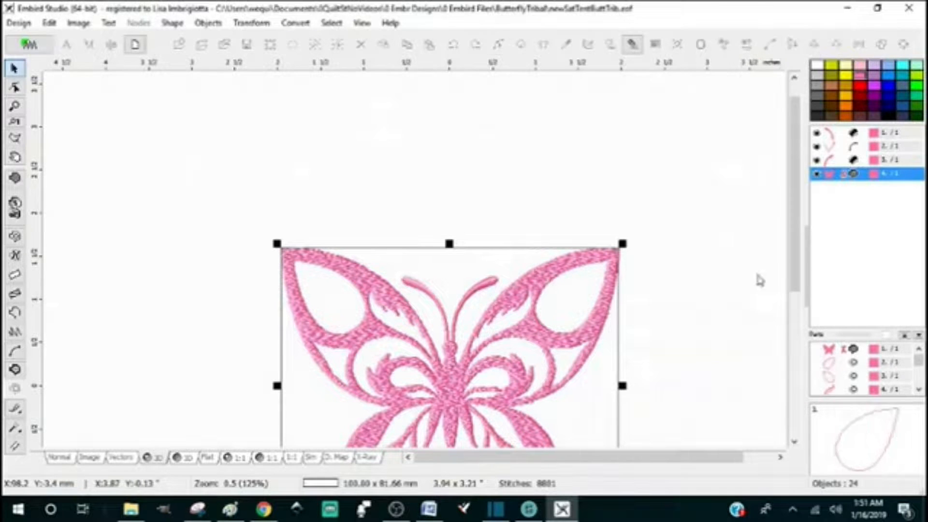
# - Review the Shaping operations for all four objects, and check the right antenna's fill parameters without changing them
pyautogui.moveTo(794, 228); pyautogui.dragTo(791, 290)
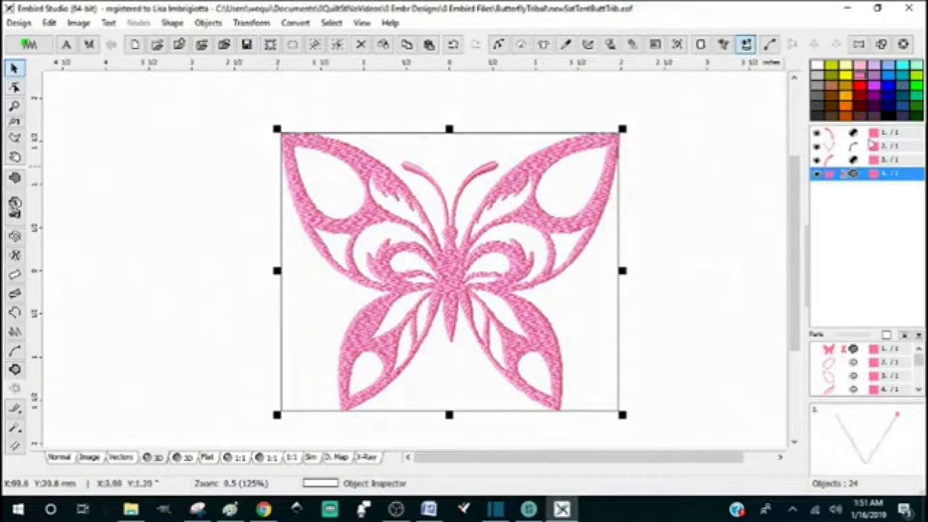
pyautogui.moveTo(860, 137); pyautogui.dragTo(847, 201)
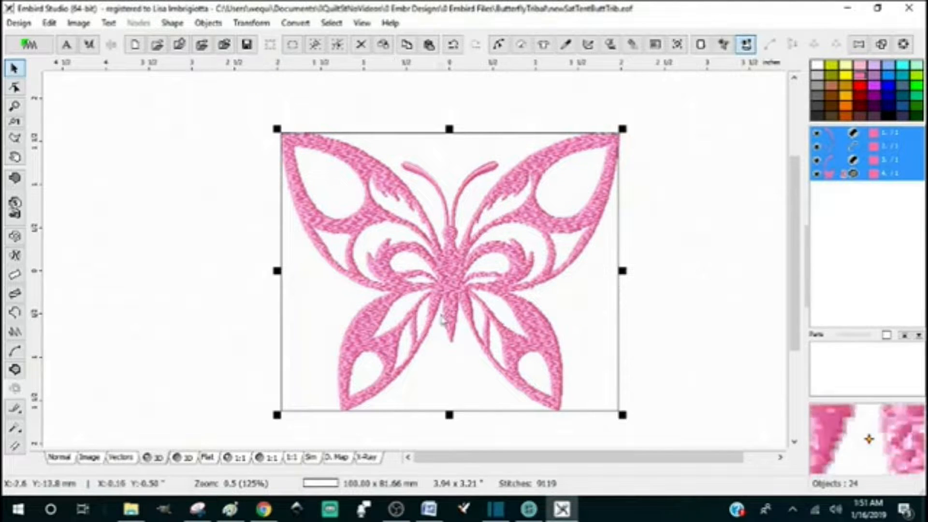
pyautogui.click(261, 24)
pyautogui.moveTo(415, 374)
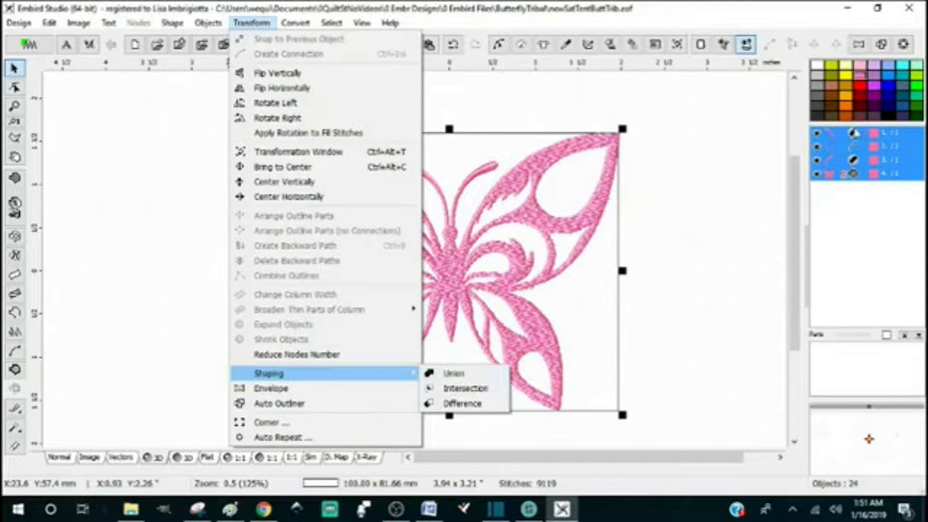
pyautogui.click(856, 161)
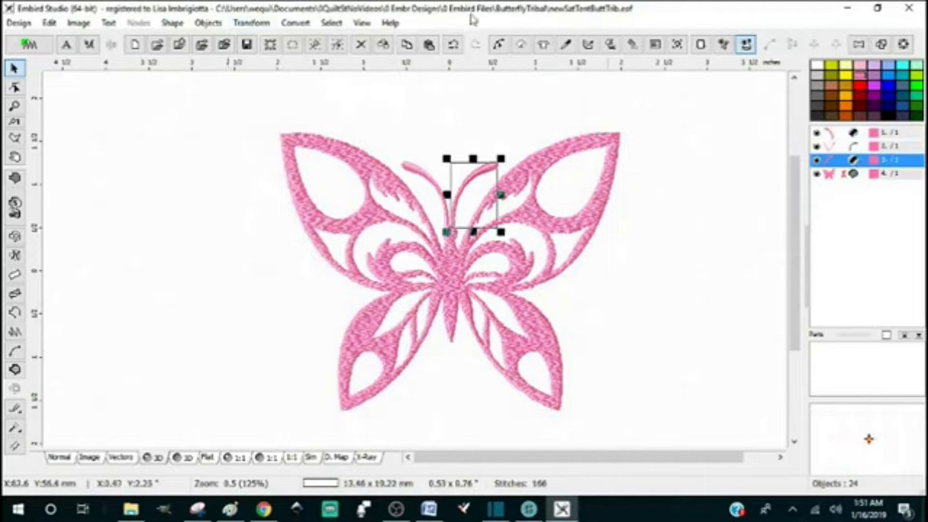
pyautogui.click(521, 45)
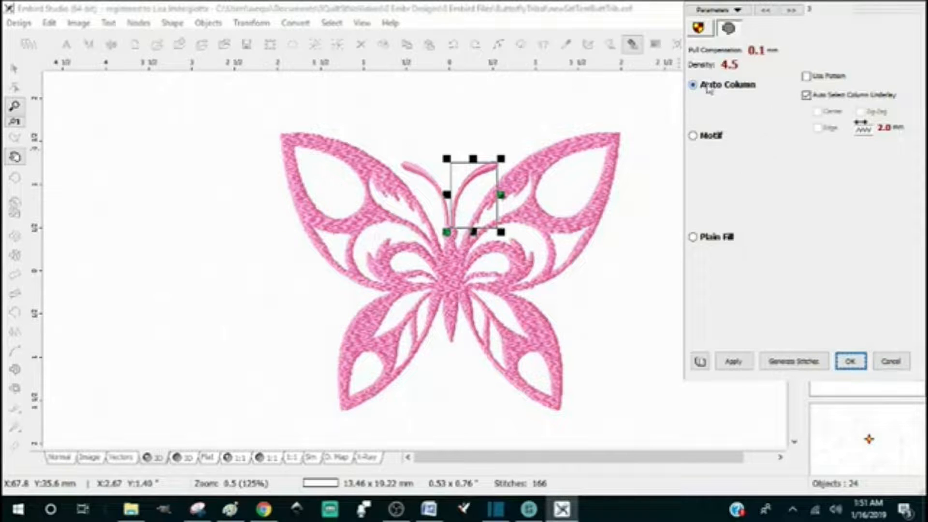
pyautogui.click(891, 362)
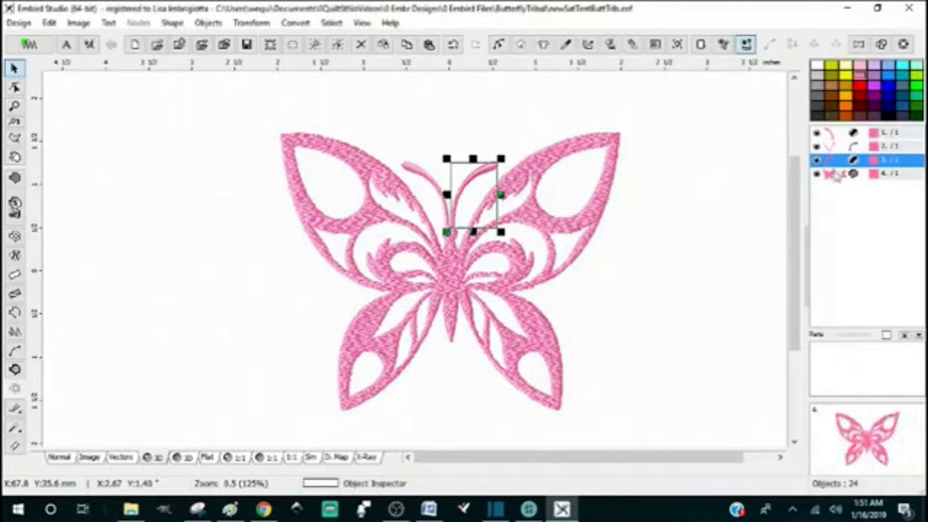
# - Merge the antennas, their connection and the butterfly into one shape with Union, and delete the four source objects
pyautogui.moveTo(833, 133); pyautogui.dragTo(844, 175)
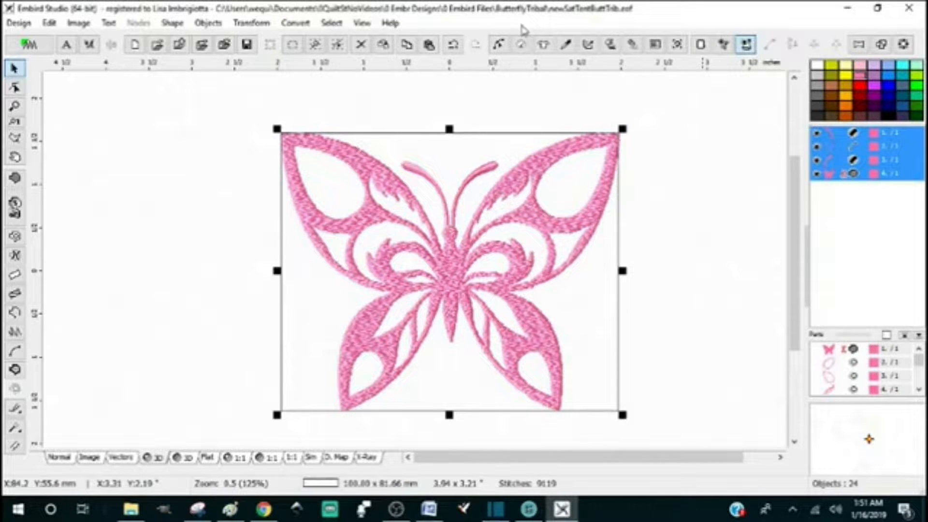
pyautogui.click(249, 28)
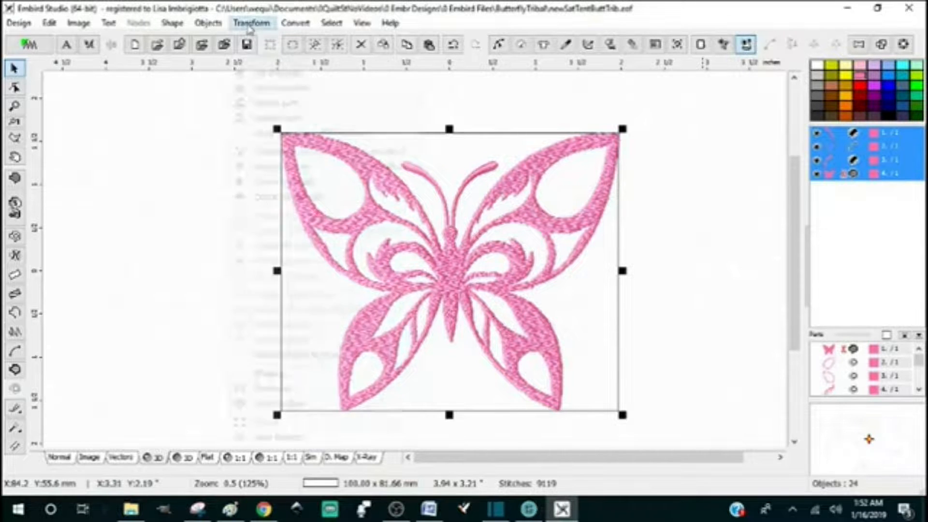
pyautogui.moveTo(286, 375)
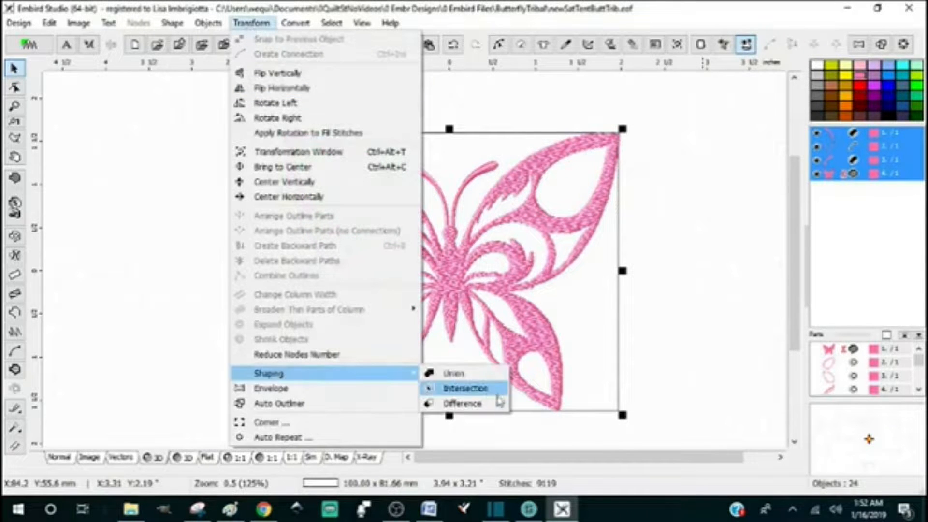
pyautogui.click(465, 374)
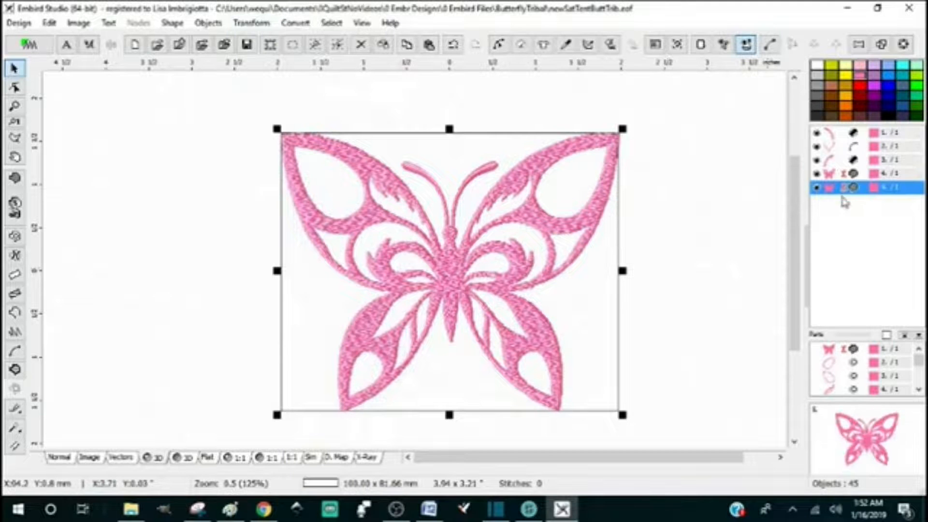
pyautogui.moveTo(830, 174); pyautogui.dragTo(829, 127)
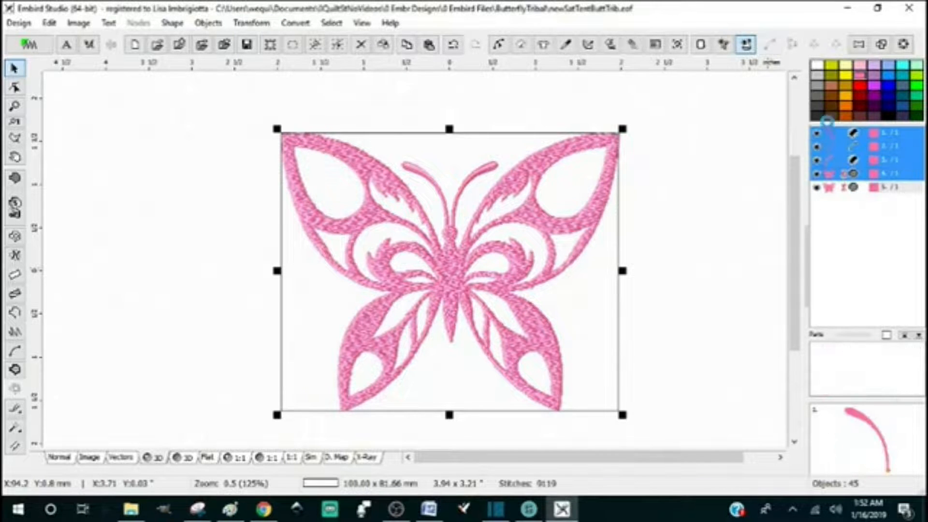
pyautogui.press('Delete')
# - Give the merged butterfly a Fill 5 plain fill with density 4.3 and apply it
pyautogui.scroll(1, 464, 268)
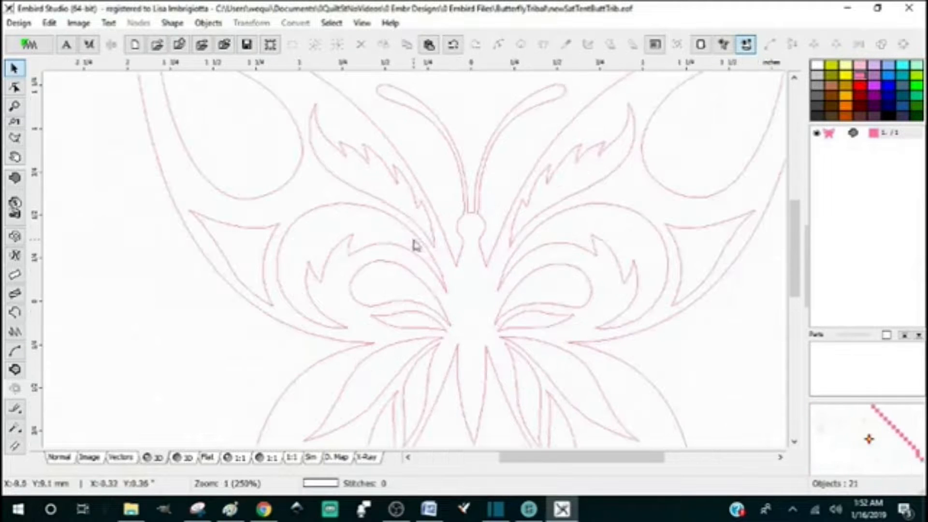
pyautogui.click(876, 138)
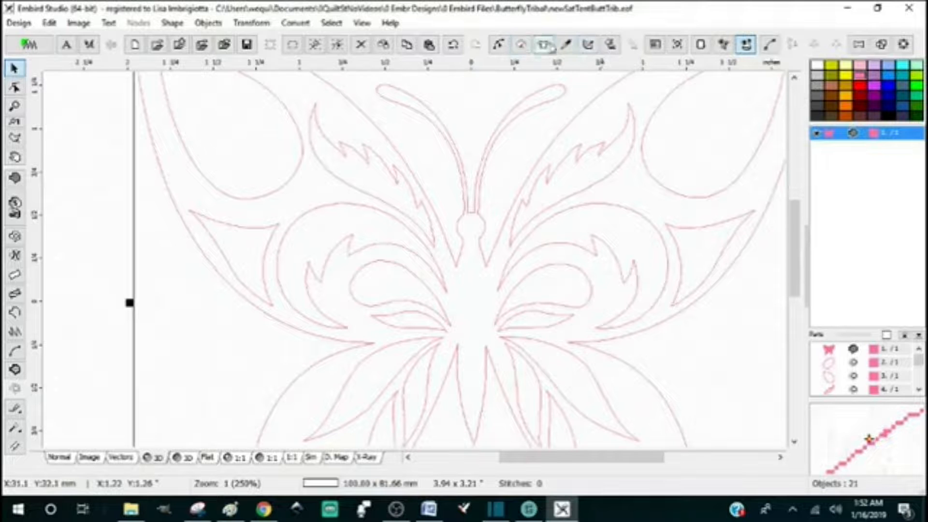
pyautogui.click(521, 45)
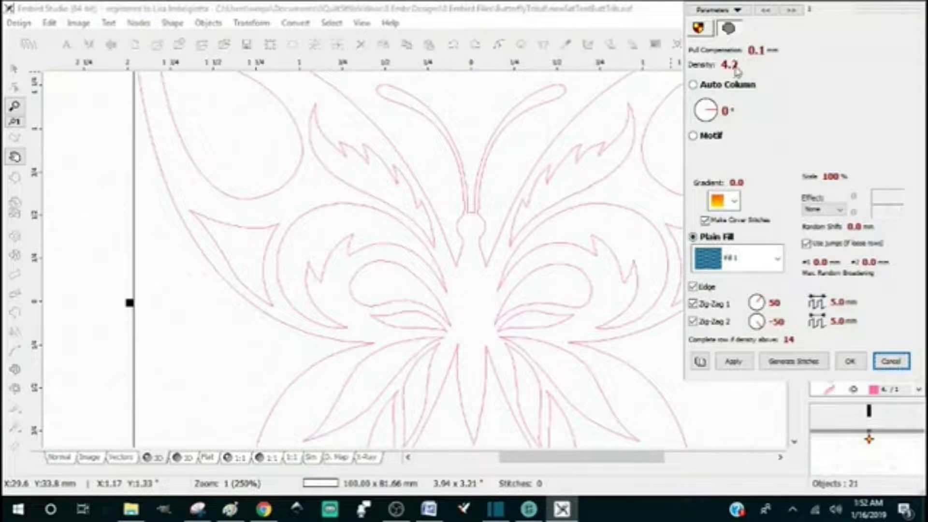
pyautogui.click(778, 264)
pyautogui.moveTo(779, 321); pyautogui.dragTo(778, 387)
pyautogui.click(711, 432)
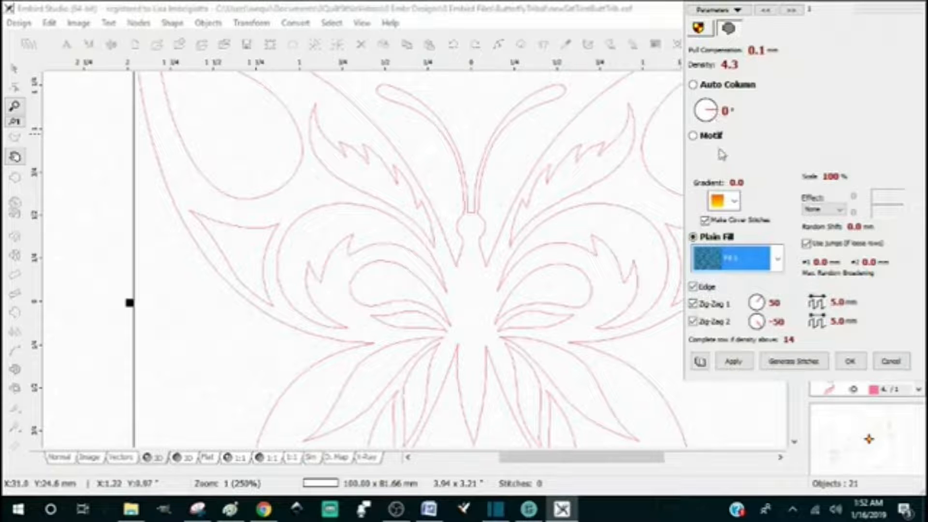
pyautogui.click(737, 363)
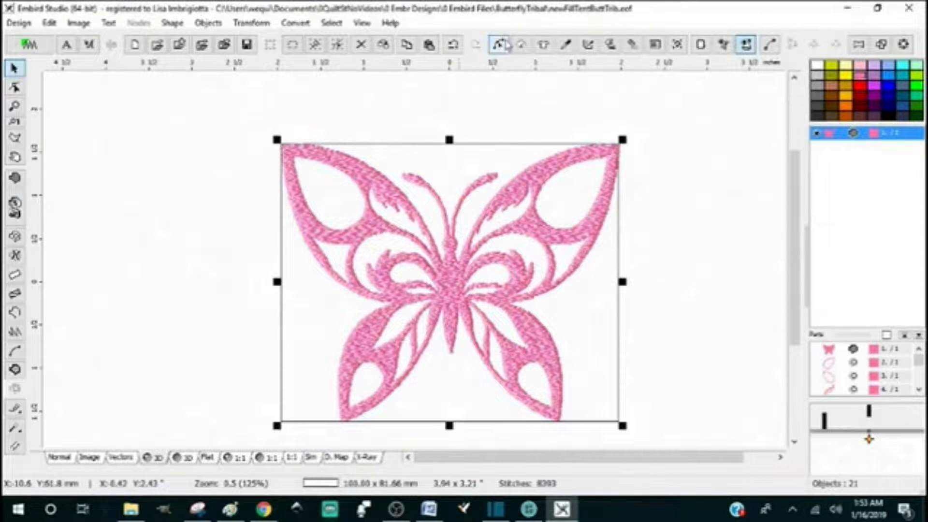
# - Open the recent design newSatTentButtTrib.eof and examine its antennas, wings and body in 3D view
pyautogui.click(19, 23)
pyautogui.moveTo(53, 88)
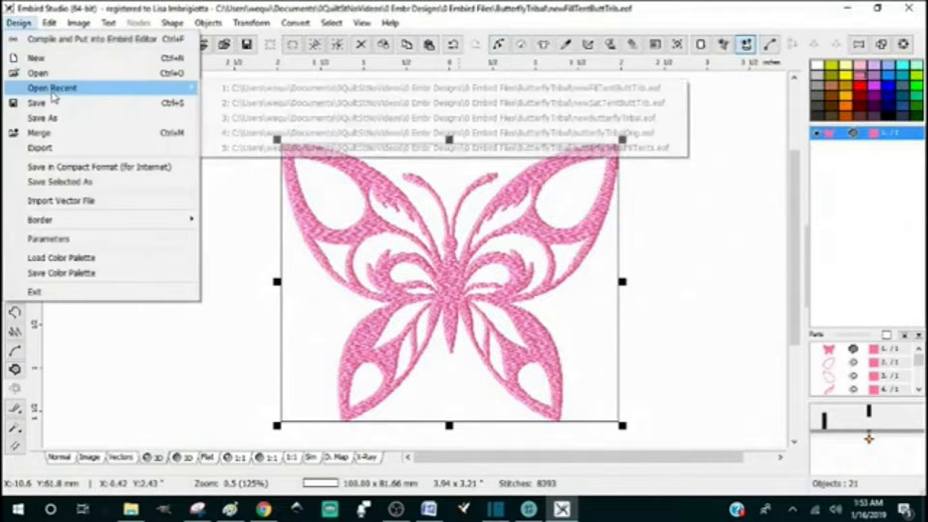
pyautogui.click(420, 103)
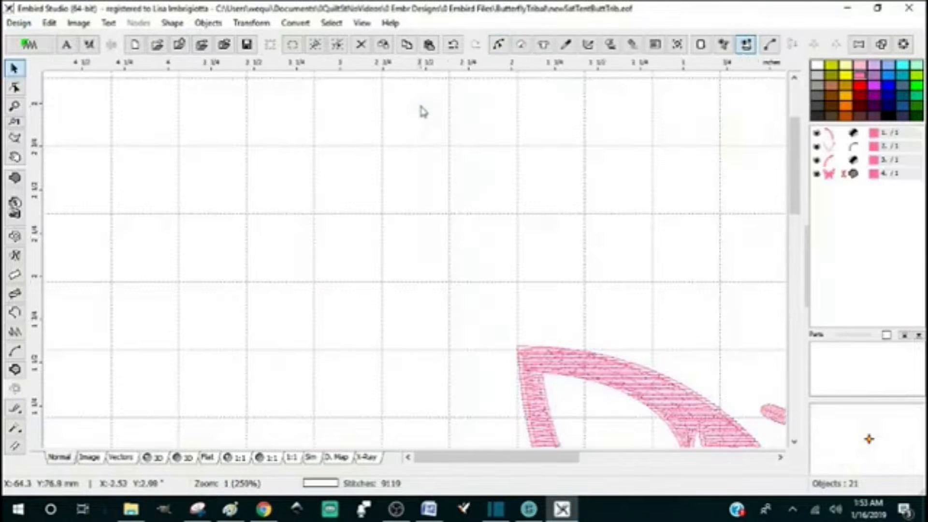
pyautogui.scroll(-1, 631, 172)
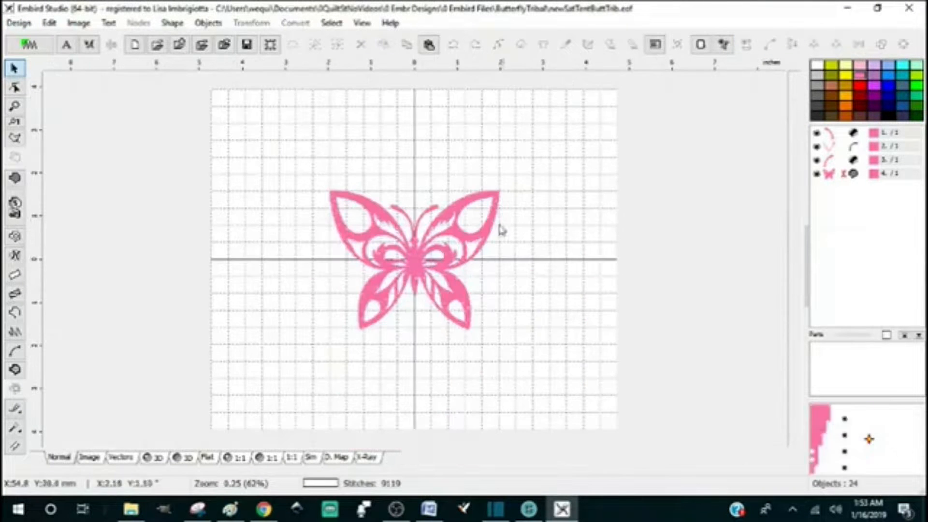
pyautogui.scroll(1, 433, 261)
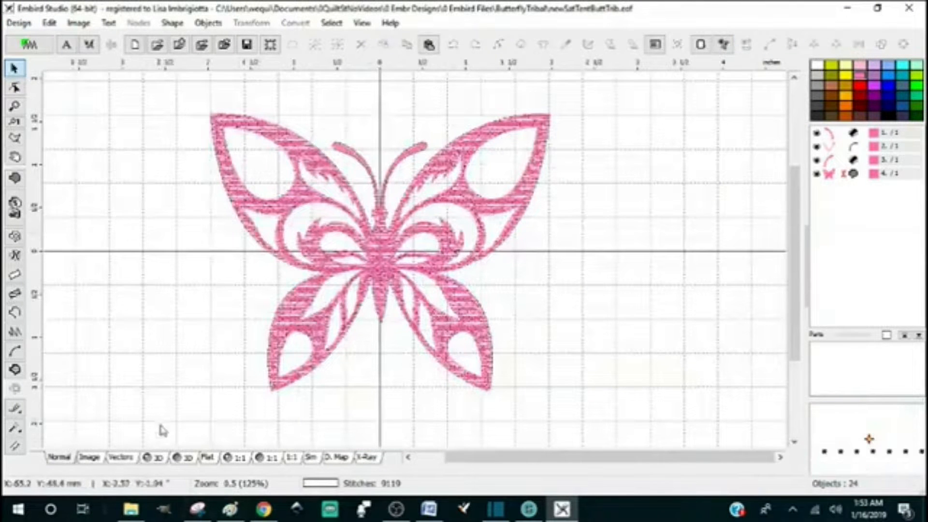
pyautogui.click(183, 457)
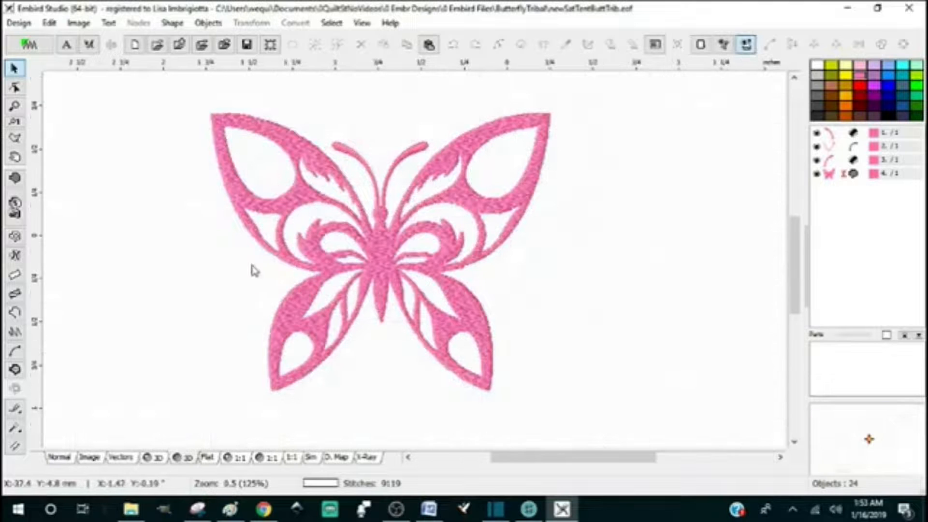
pyautogui.scroll(1, 256, 271)
pyautogui.scroll(-1, 658, 261)
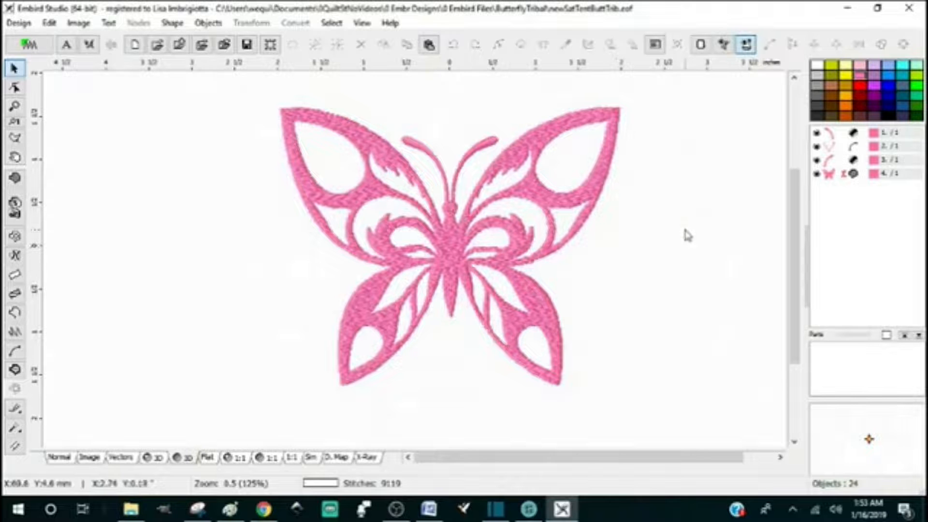
pyautogui.scroll(1, 540, 207)
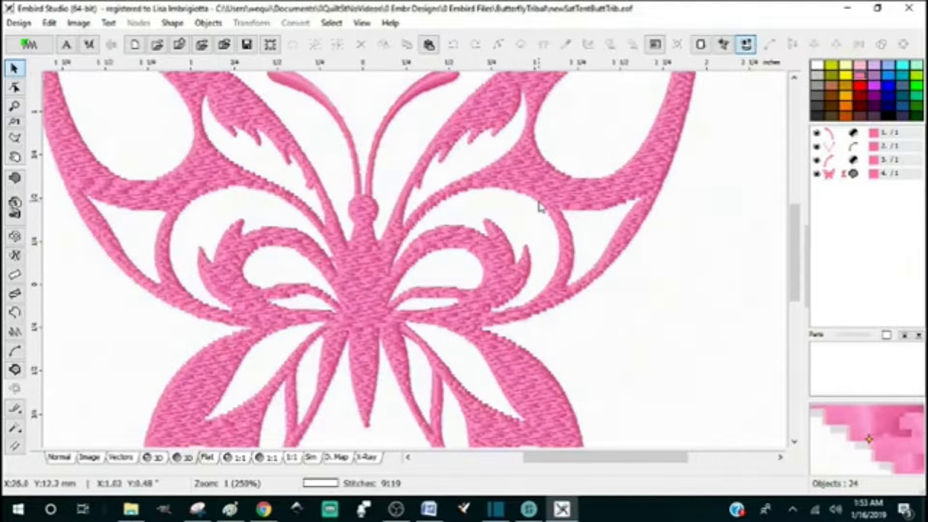
pyautogui.moveTo(793, 260); pyautogui.dragTo(791, 290)
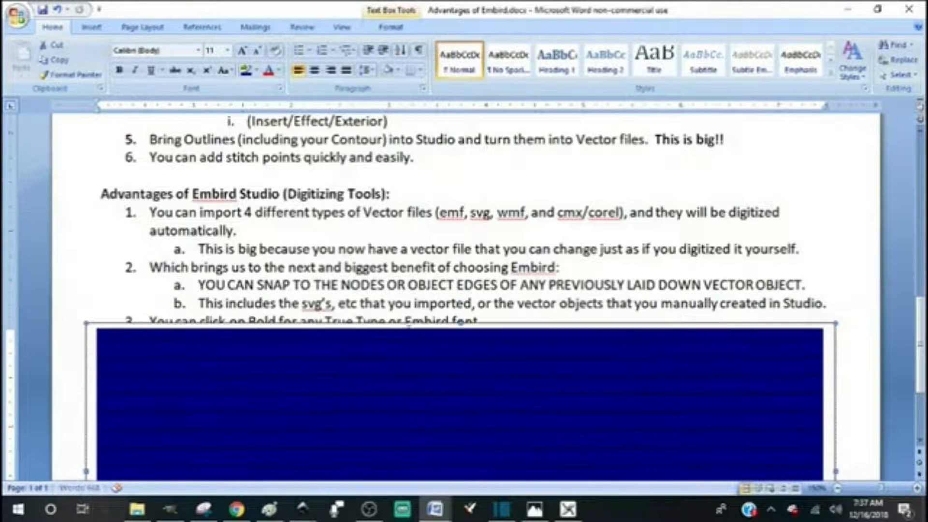
# - In the Advantages of Embird.docx Word document, move the blue cover box up to hide item 3
pyautogui.moveTo(413, 330); pyautogui.dragTo(408, 321)
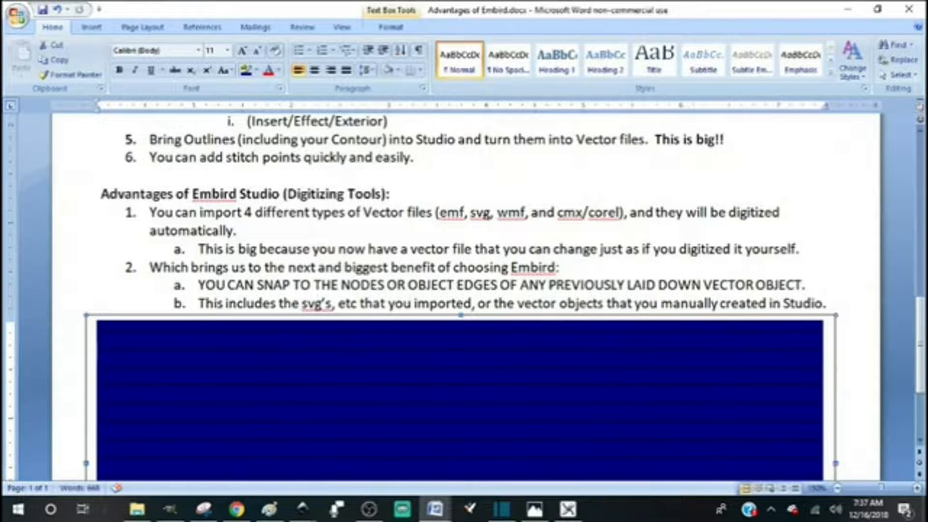
# - Switch to Embird Studio, examine the outlines around the butterfly's head and inner wings, and select the pink fill object
pyautogui.click(569, 509)
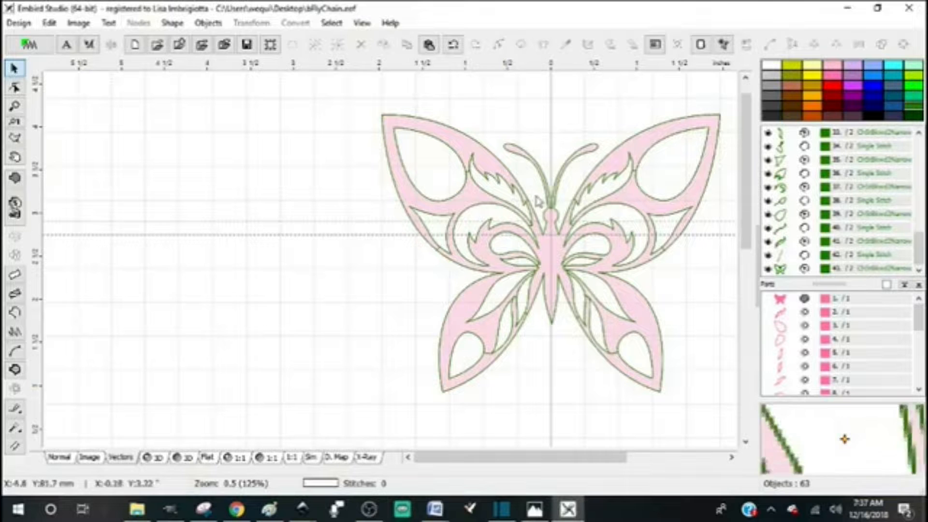
pyautogui.scroll(1, 561, 239)
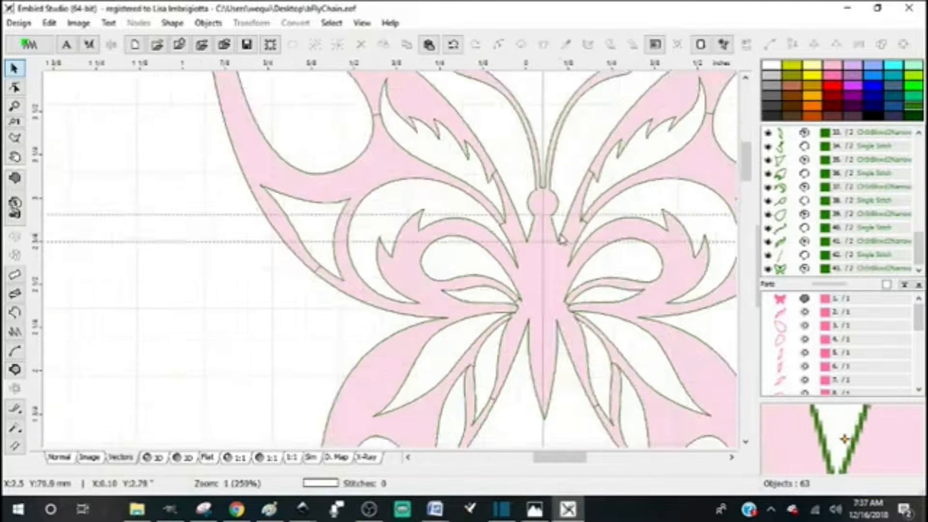
pyautogui.scroll(1, 560, 237)
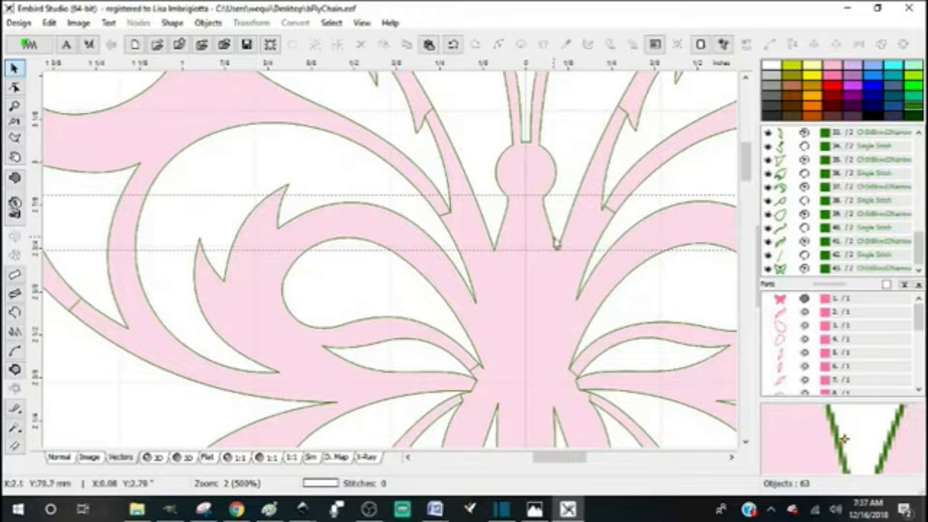
pyautogui.scroll(-1, 581, 229)
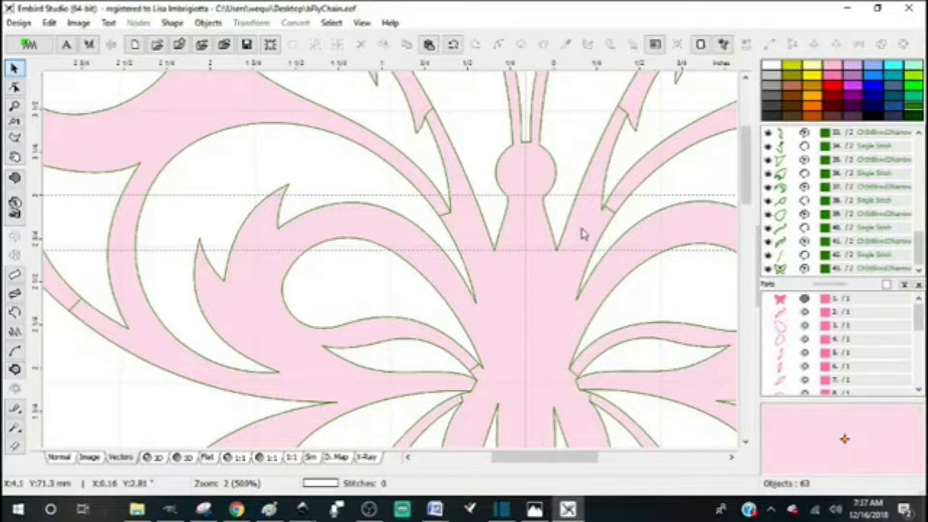
pyautogui.scroll(-1, 584, 234)
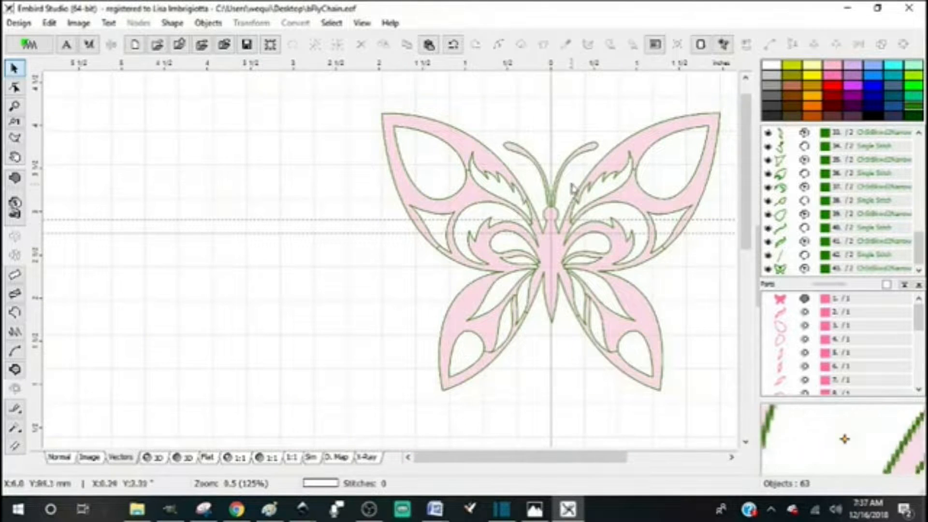
pyautogui.scroll(2, 580, 204)
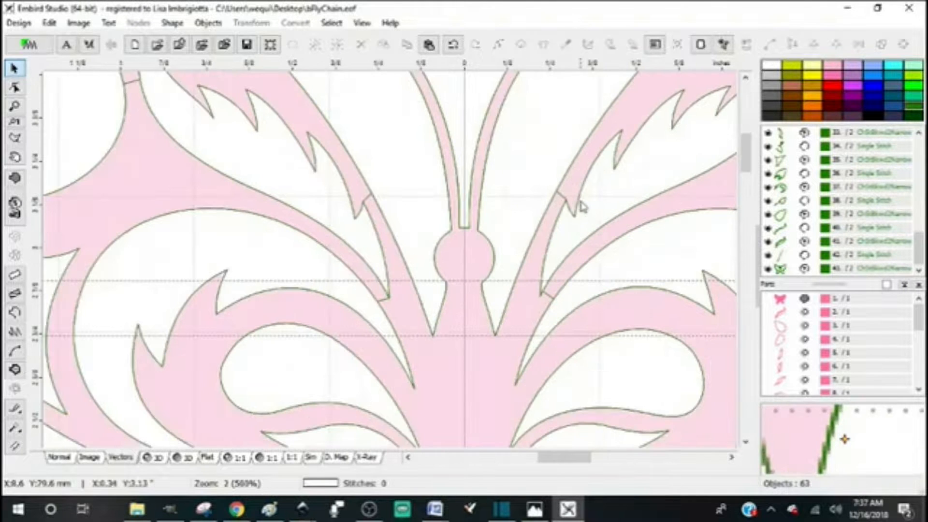
pyautogui.moveTo(919, 244); pyautogui.dragTo(917, 156)
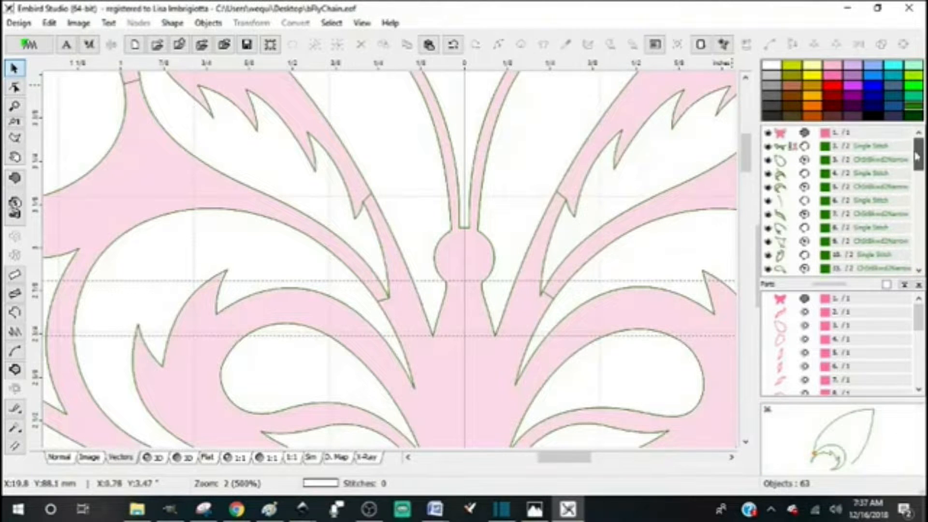
pyautogui.click(826, 132)
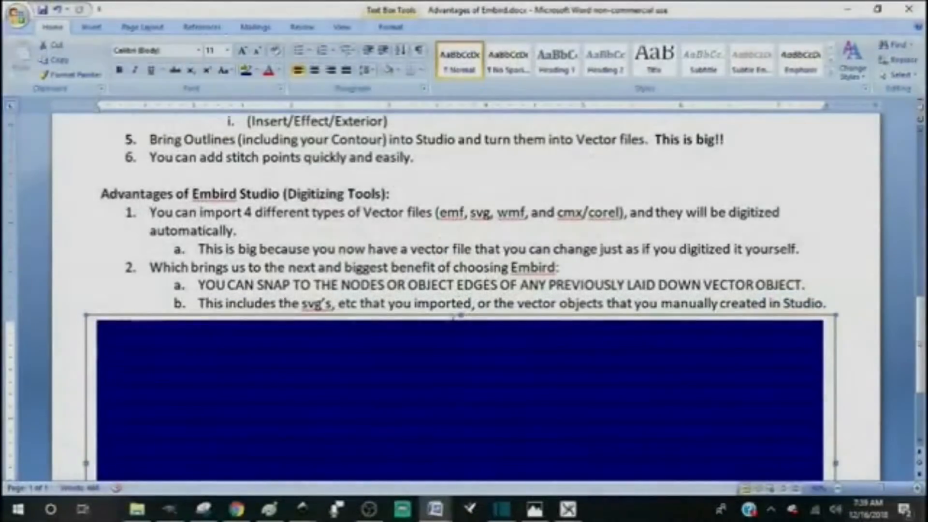
# - Return to Embird Studio, select every object in bFlyChain.eof and move the whole butterfly down so most of it lies below the horizontal axis
pyautogui.scroll(-2, 912, 319)
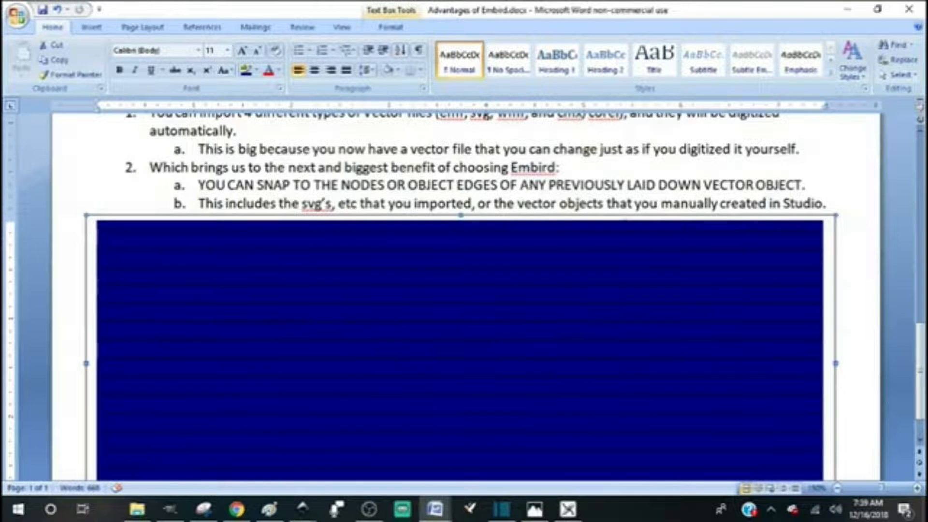
pyautogui.click(569, 510)
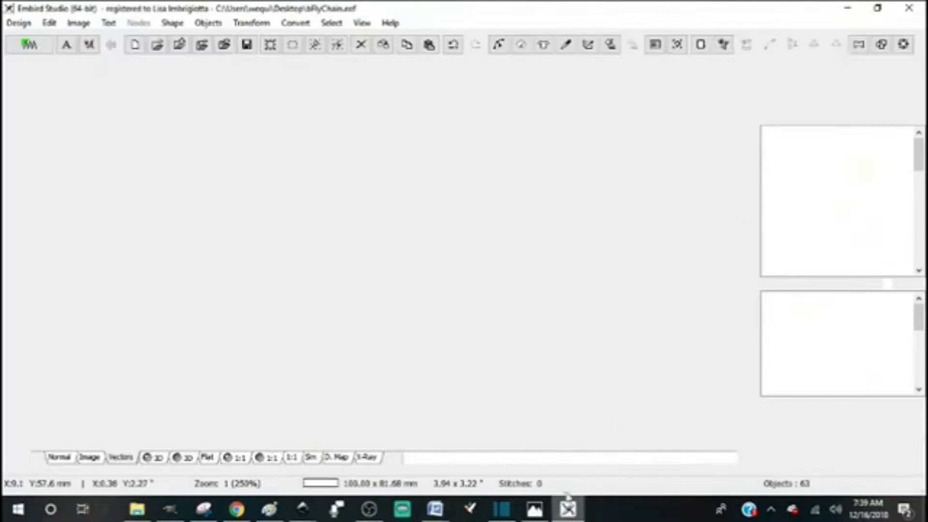
pyautogui.scroll(-1, 522, 115)
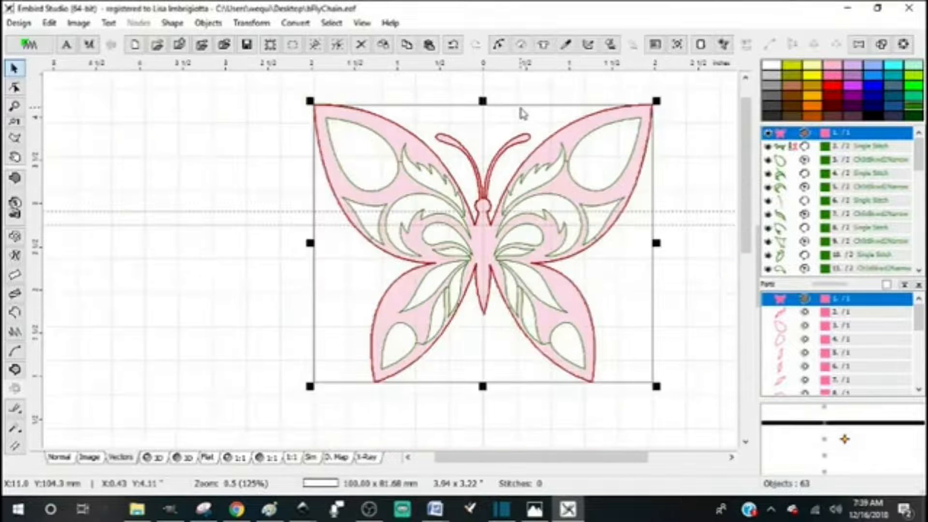
pyautogui.scroll(-1, 319, 63)
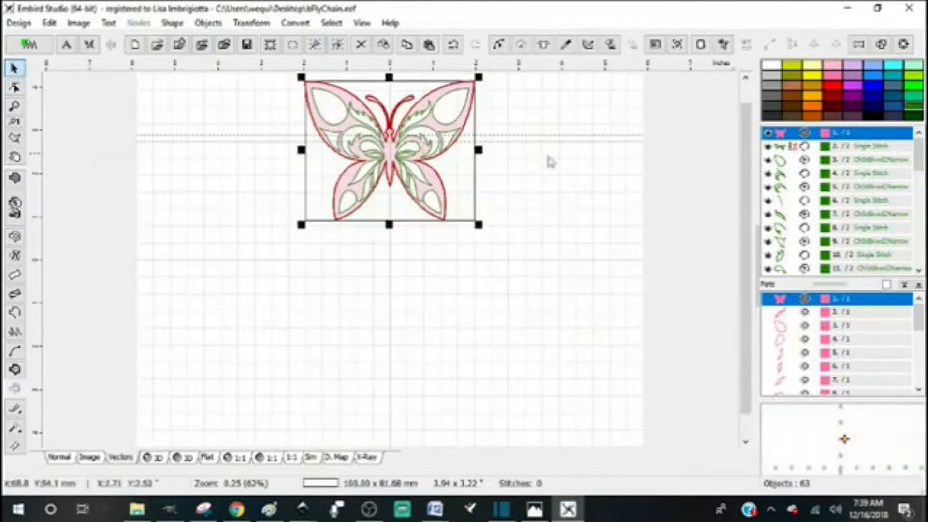
pyautogui.hotkey('ctrl', 'a')
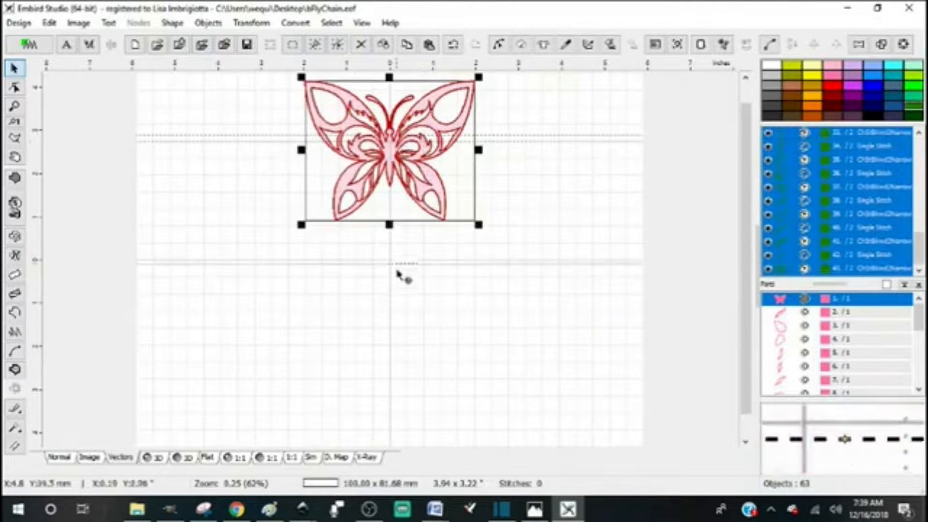
pyautogui.moveTo(392, 191); pyautogui.dragTo(407, 355)
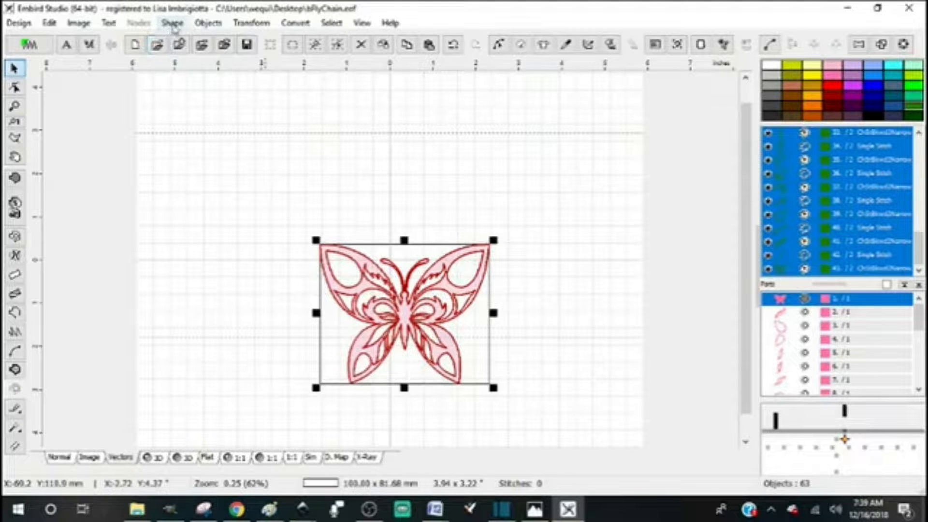
pyautogui.click(208, 23)
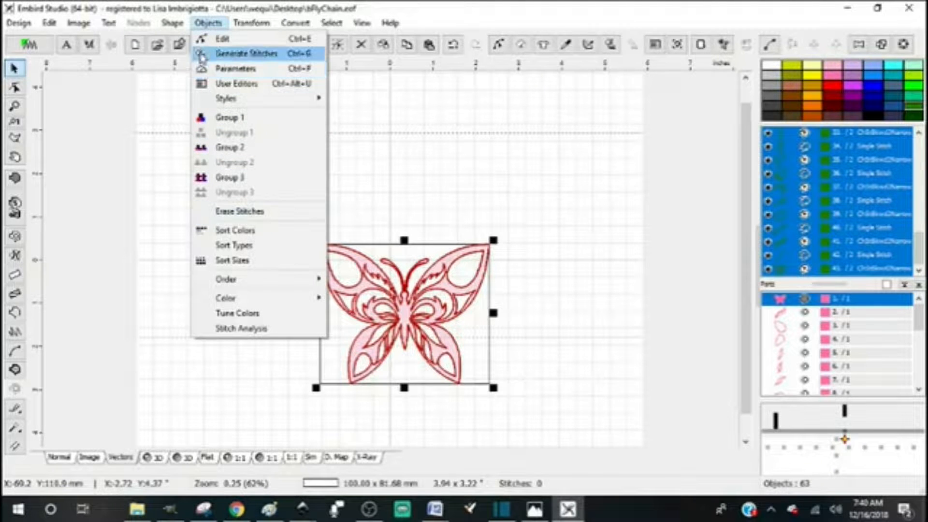
pyautogui.click(165, 32)
pyautogui.click(176, 26)
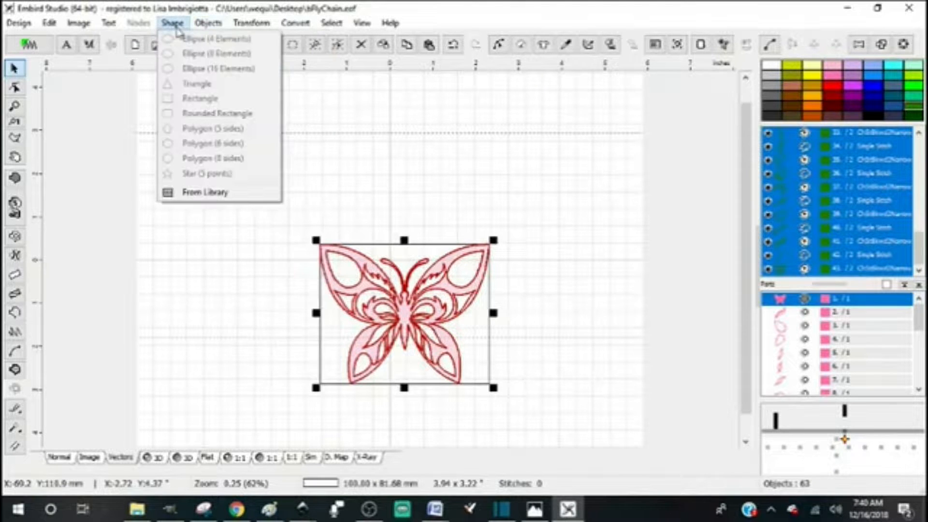
pyautogui.click(448, 99)
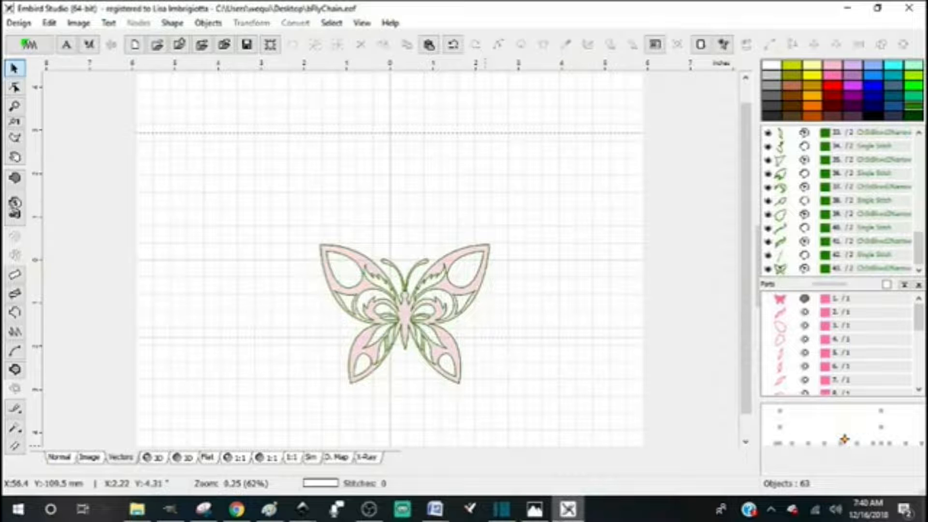
# - Switch to Advantages of Embird.docx in Word and move the blue cover box down to uncover items 3 and 4 with their sub-points
pyautogui.click(436, 511)
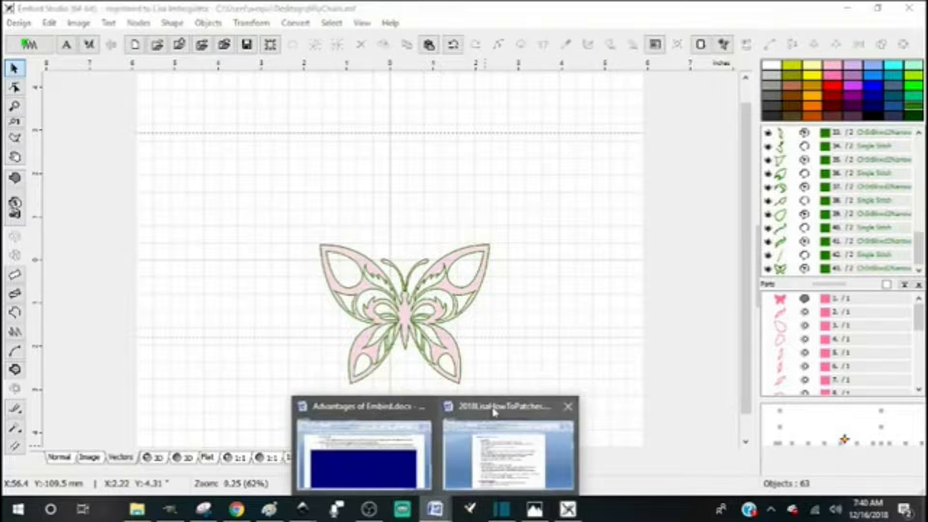
pyautogui.moveTo(494, 411)
pyautogui.moveTo(393, 411)
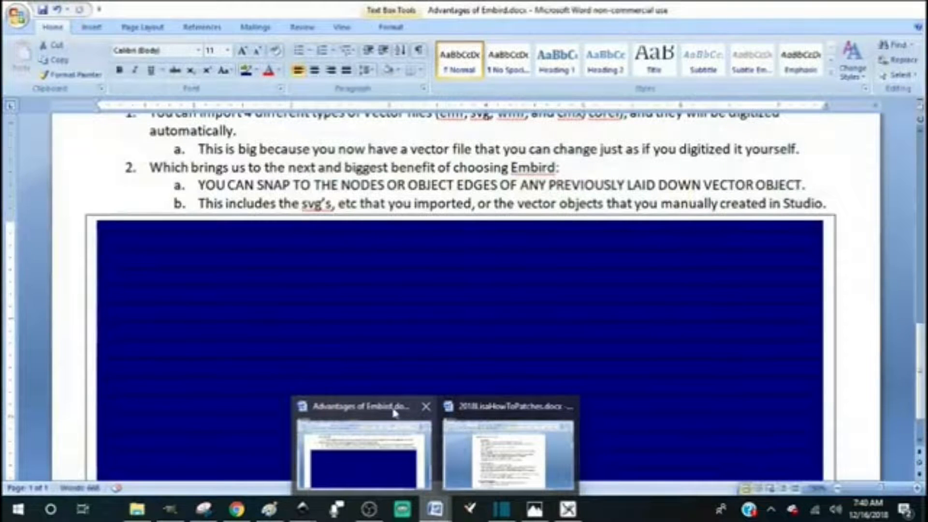
pyautogui.click(392, 412)
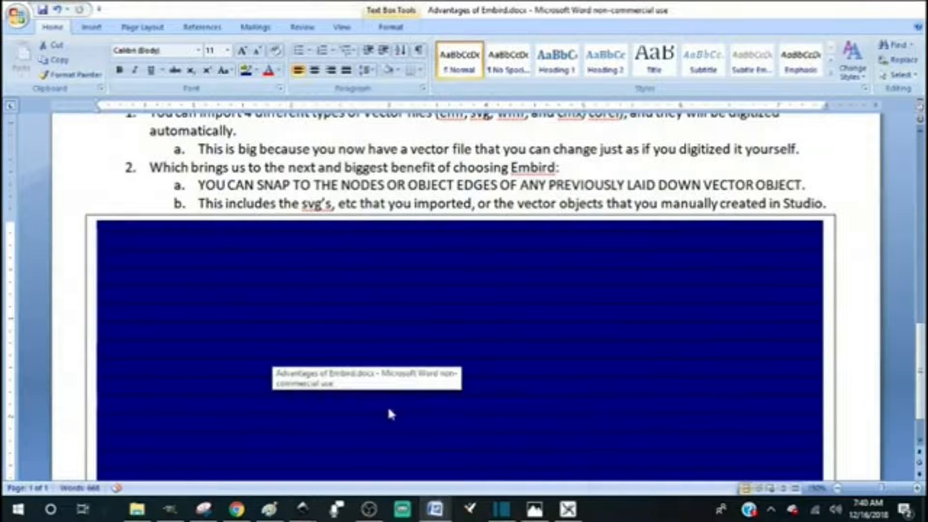
pyautogui.moveTo(434, 221); pyautogui.dragTo(413, 242)
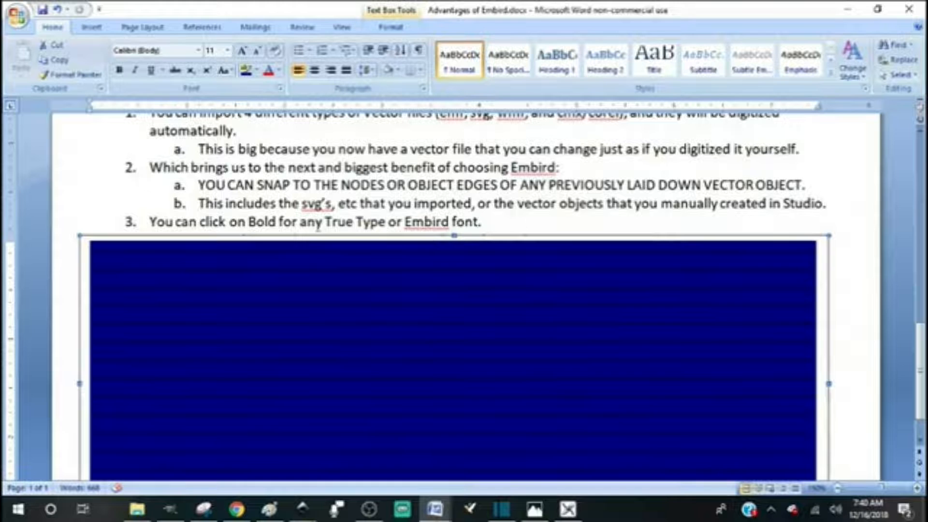
pyautogui.moveTo(920, 349); pyautogui.dragTo(920, 361)
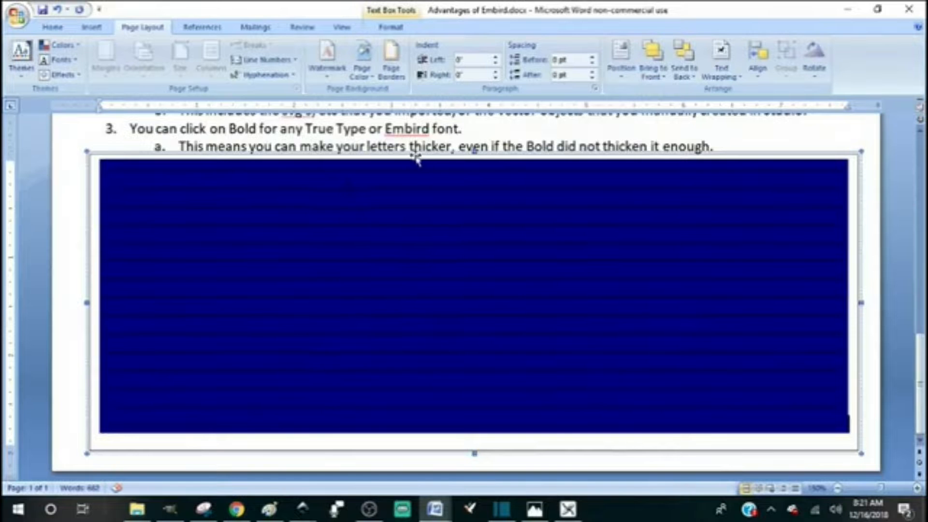
pyautogui.moveTo(414, 150); pyautogui.dragTo(402, 202)
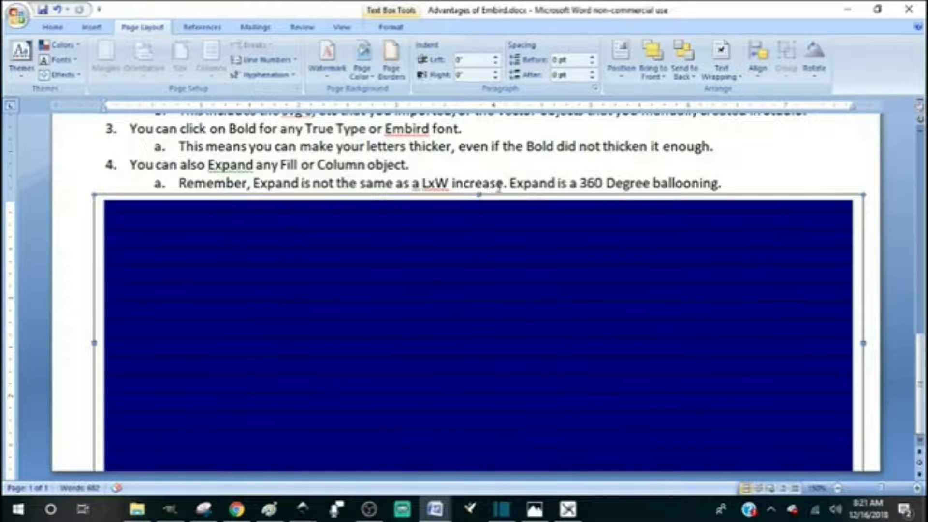
# - In sub-point 4a, add a second space before "Expand is a 360" and change "Degree" to lowercase "degree"
pyautogui.click(510, 183)
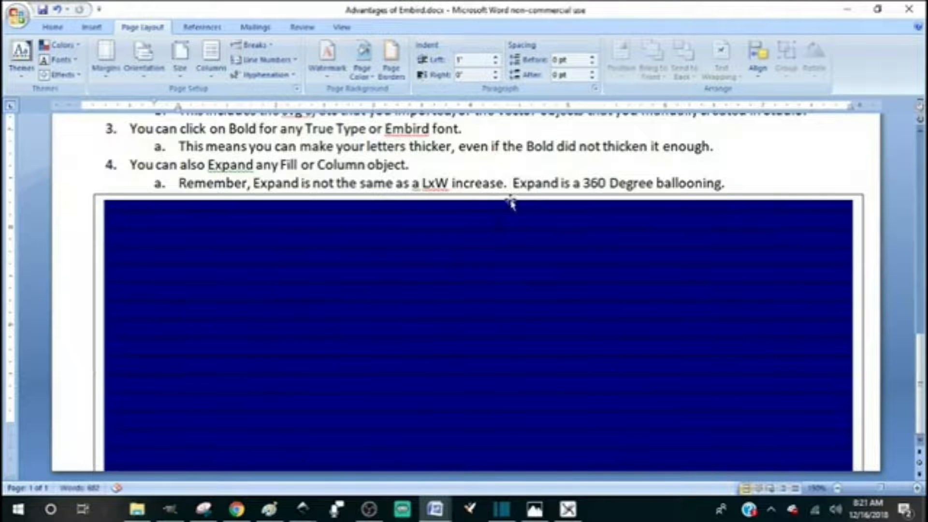
pyautogui.press('BackSpace')
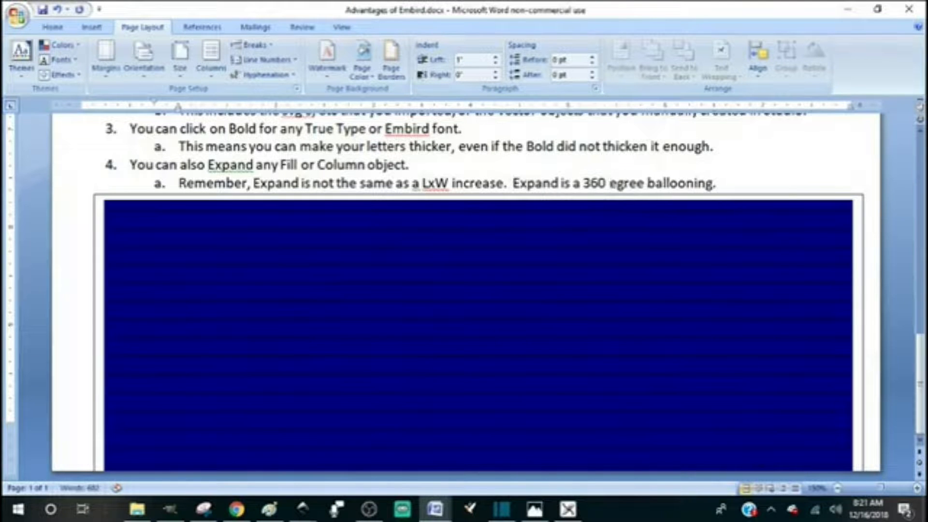
pyautogui.write('d')
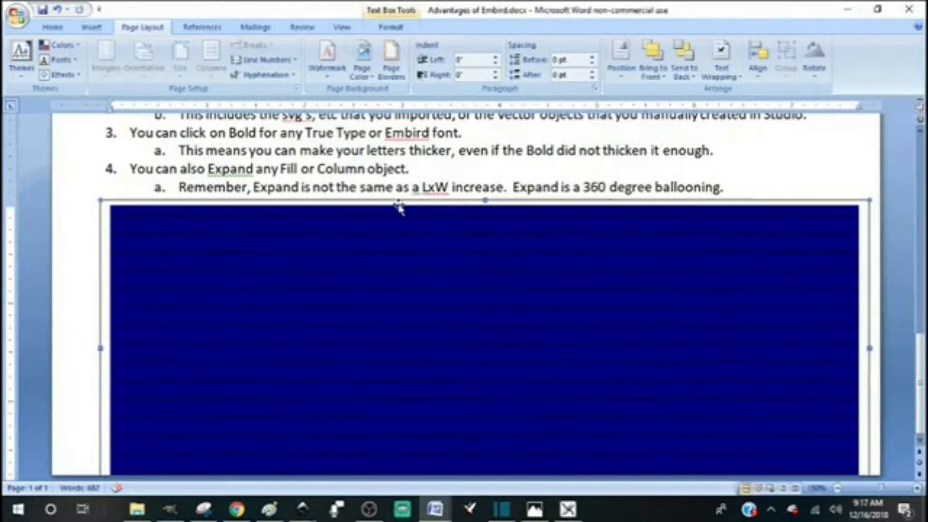
# - Move the blue cover box down to uncover item 5 and its sub-point, and return to Embird Studio to select the Chancery lettering
pyautogui.moveTo(394, 206); pyautogui.dragTo(396, 238)
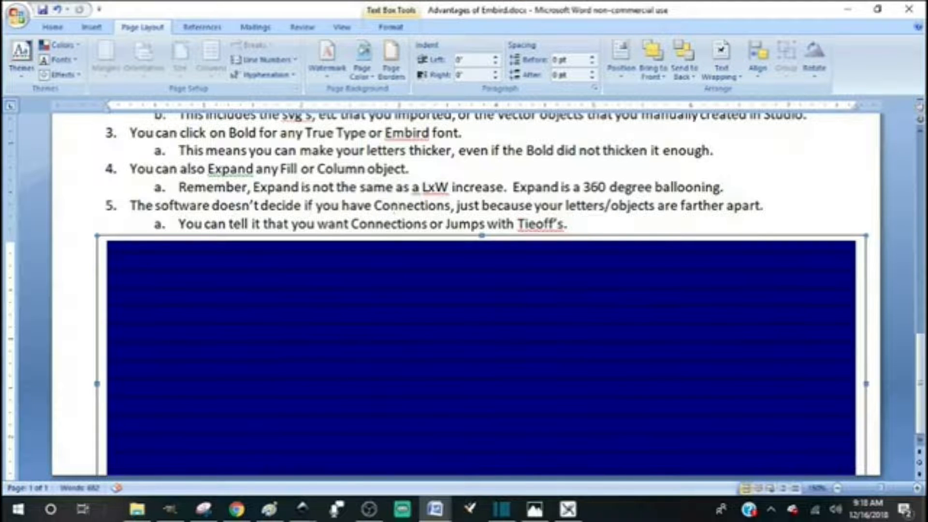
pyautogui.click(569, 517)
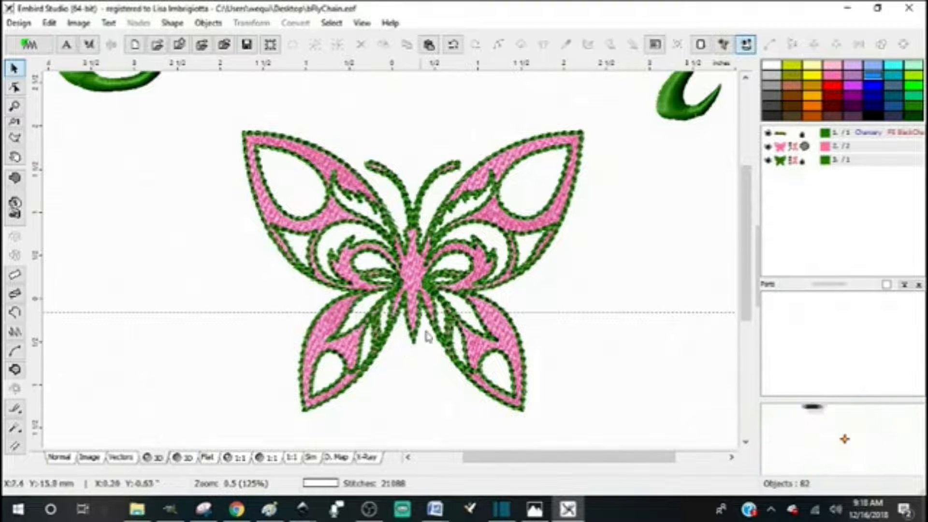
pyautogui.moveTo(744, 255); pyautogui.dragTo(746, 180)
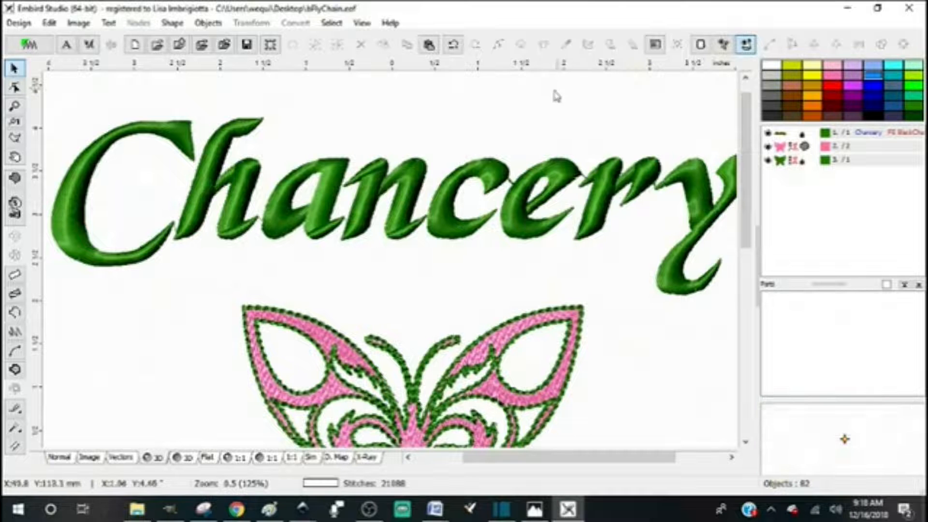
pyautogui.click(781, 135)
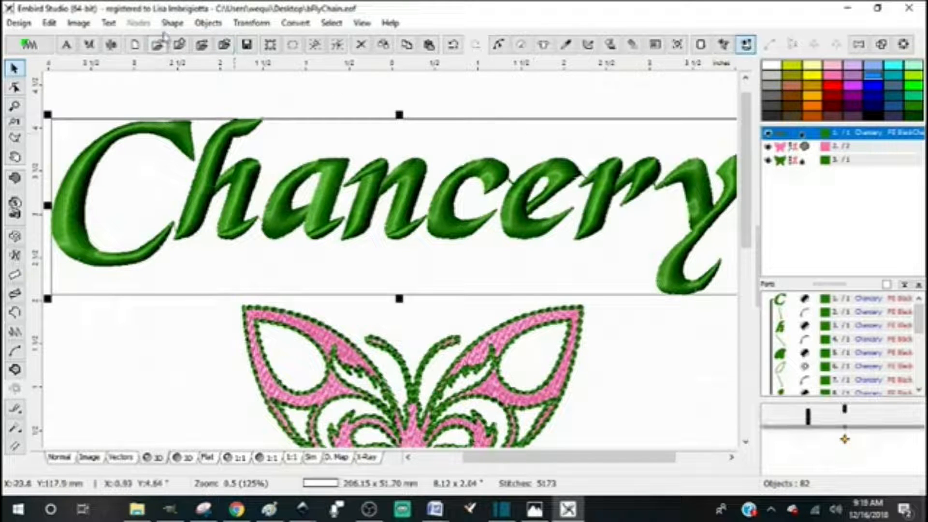
# - Edit the Chancery text, move its baseline up to the upper left of the lettering, and apply the second letter-connection type
pyautogui.click(109, 23)
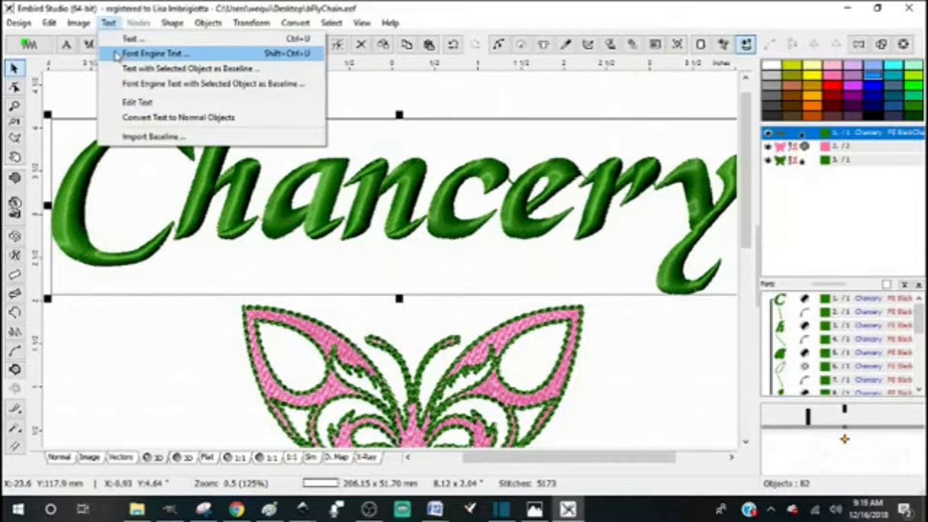
pyautogui.click(137, 102)
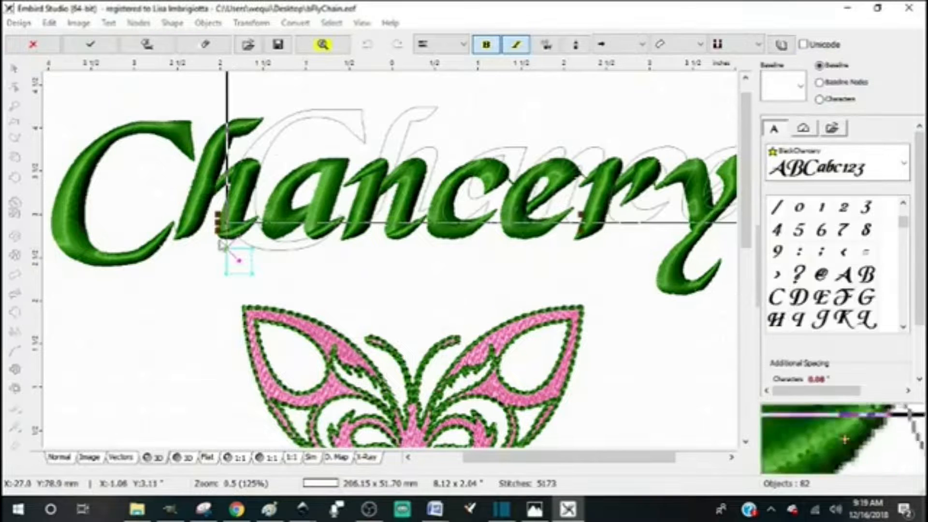
pyautogui.moveTo(223, 224); pyautogui.dragTo(99, 91)
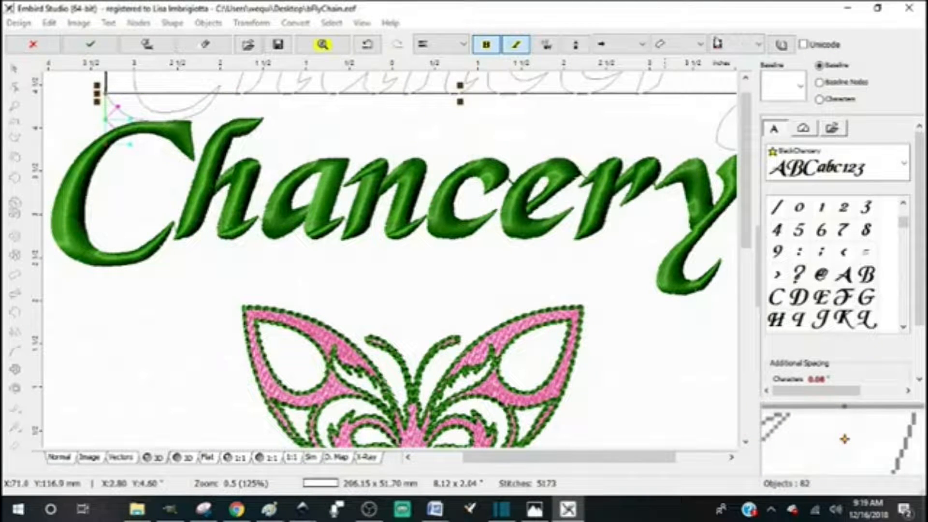
pyautogui.click(747, 48)
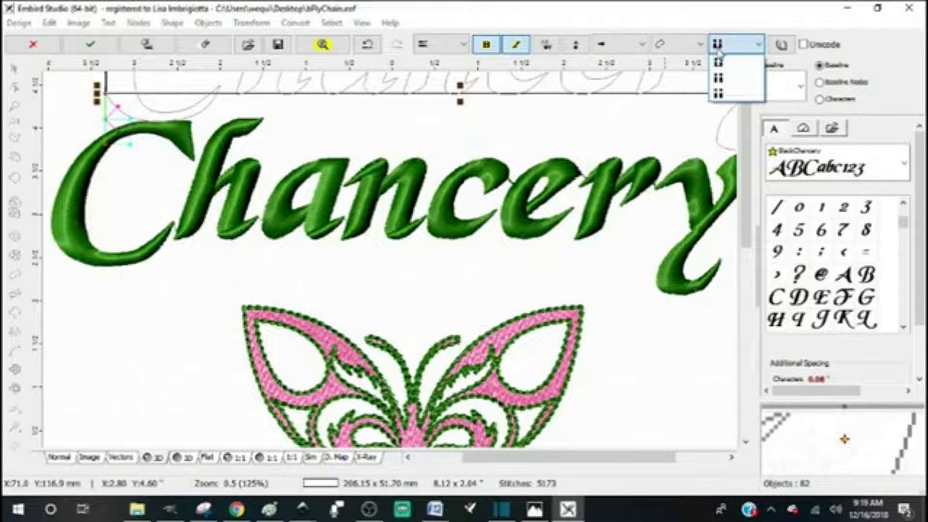
pyautogui.click(717, 96)
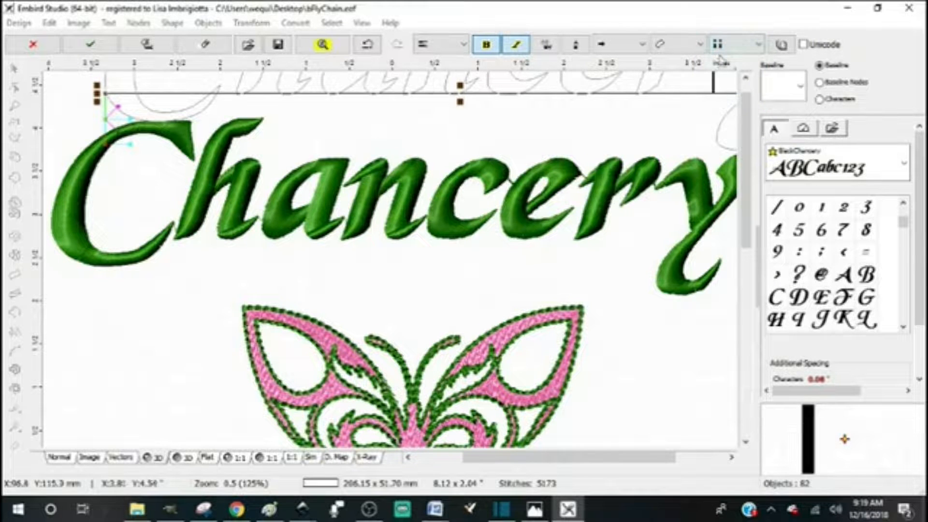
pyautogui.click(757, 44)
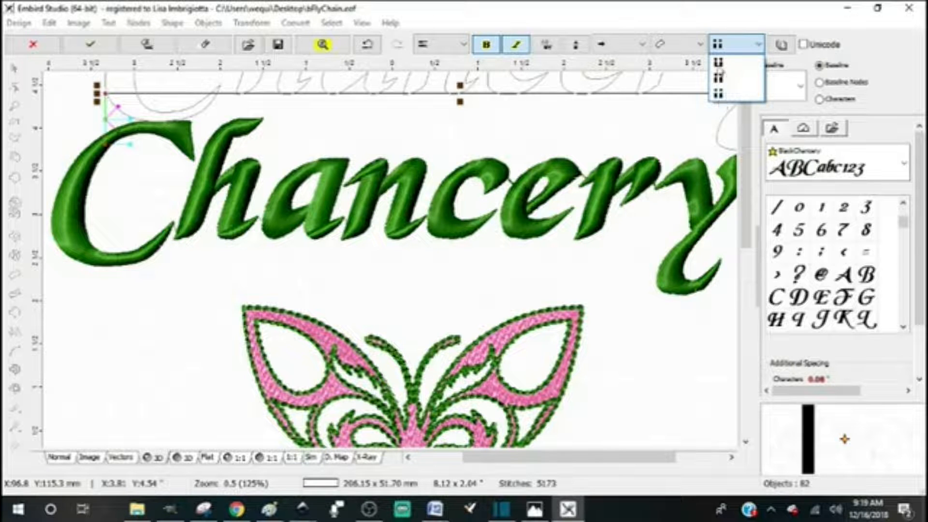
pyautogui.click(720, 79)
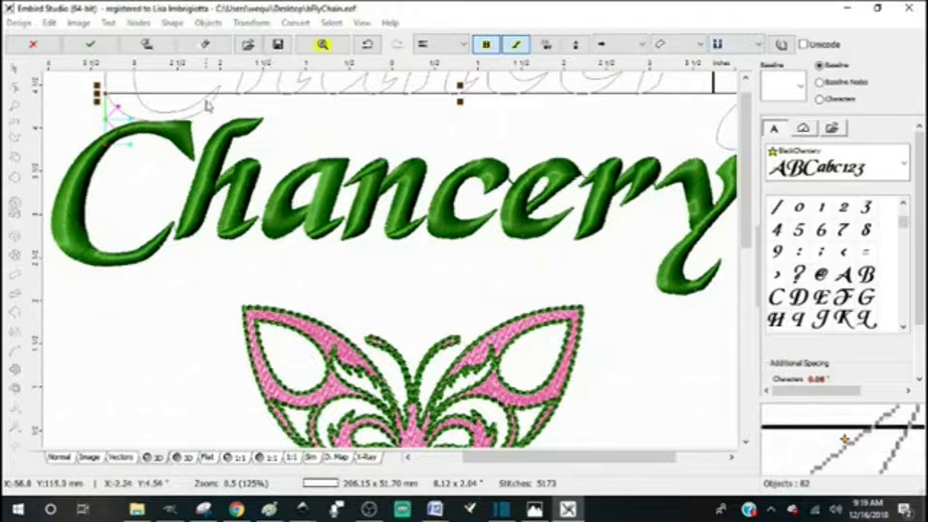
pyautogui.click(90, 44)
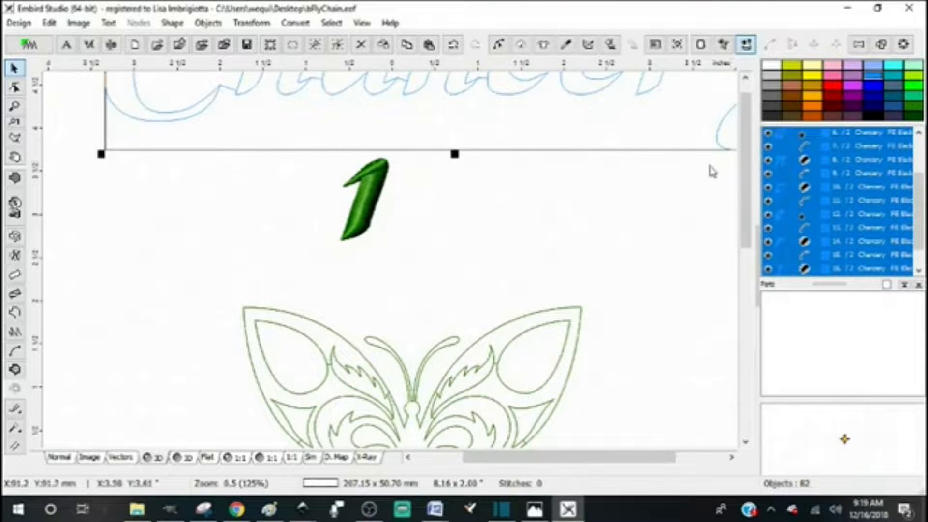
# - Look through the separate letter and connection objects of the edited text, and undo the edit to restore the original stitched Chancery lettering
pyautogui.moveTo(748, 191); pyautogui.dragTo(749, 181)
pyautogui.click(823, 163)
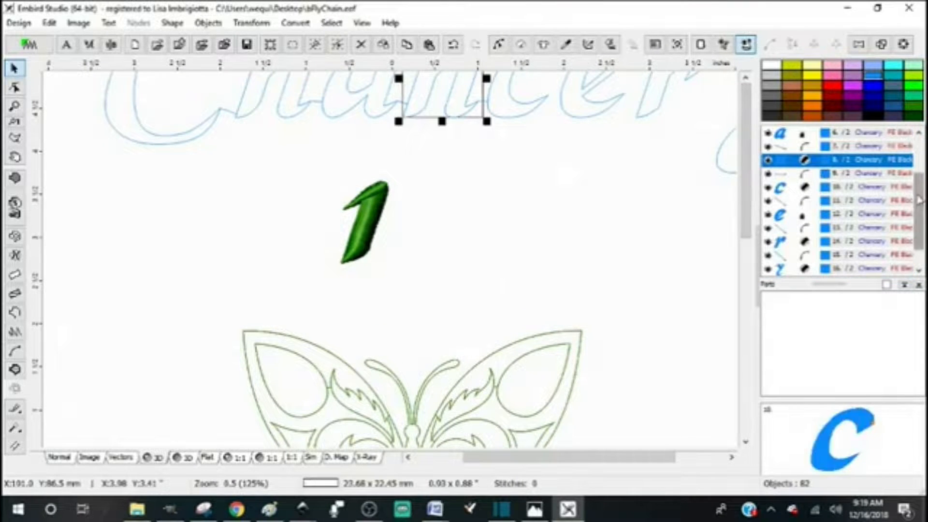
pyautogui.moveTo(918, 197); pyautogui.dragTo(911, 132)
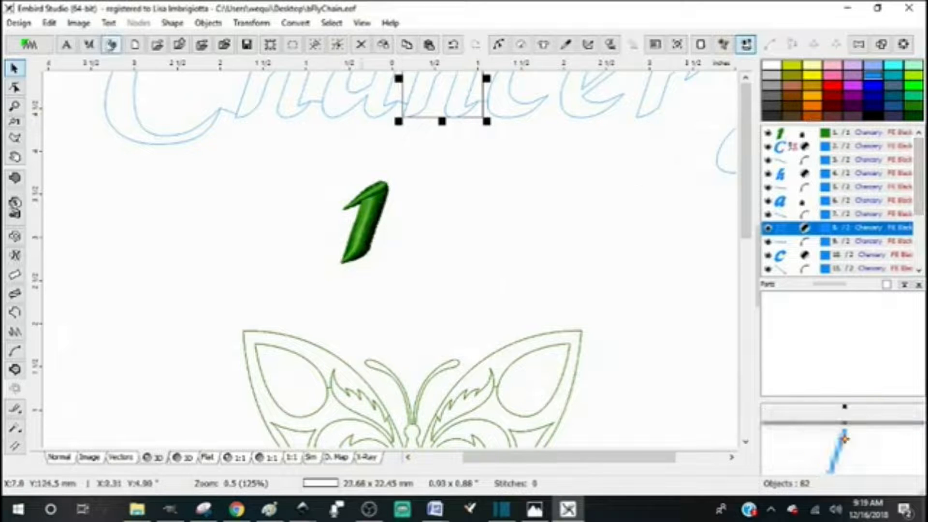
pyautogui.hotkey('ctrl', 'z')
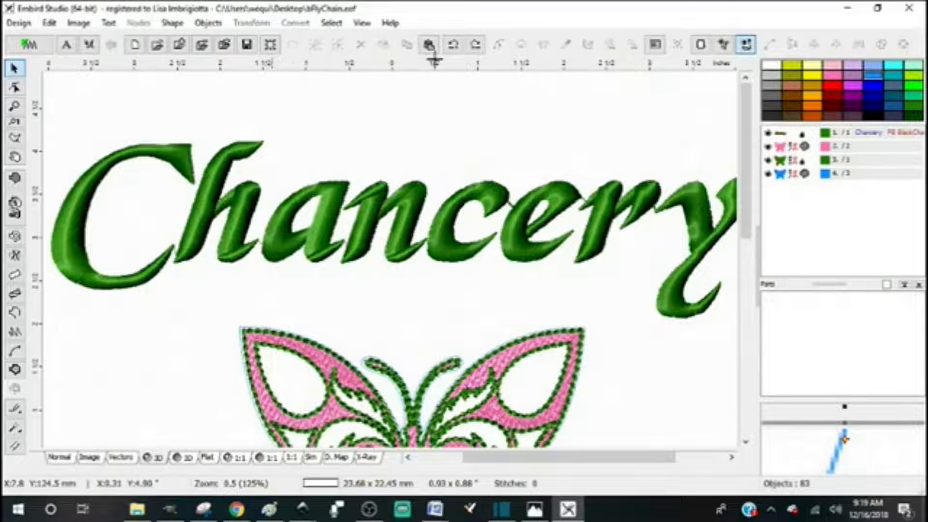
pyautogui.click(476, 44)
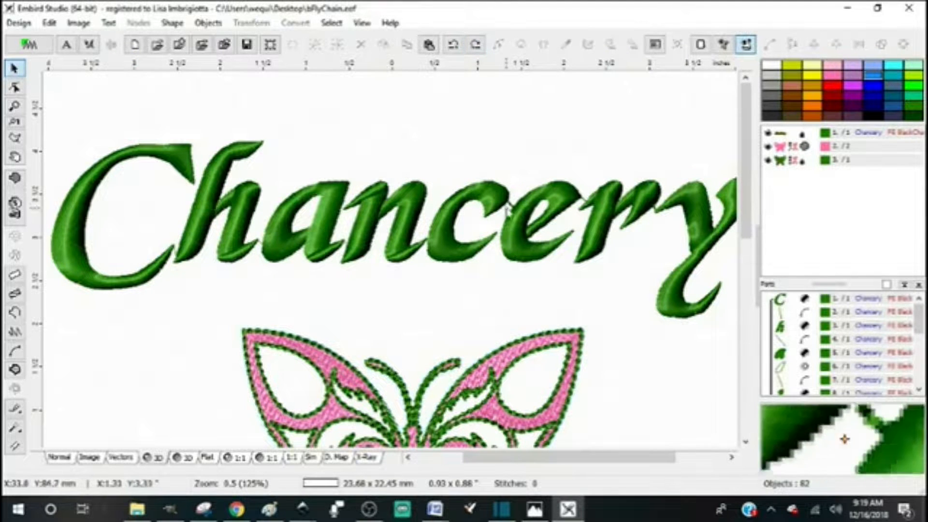
# - Select the Chancery lettering, show it in a flat stitch view and ungroup it into separate letter and connection objects with Ungroup 1
pyautogui.click(795, 135)
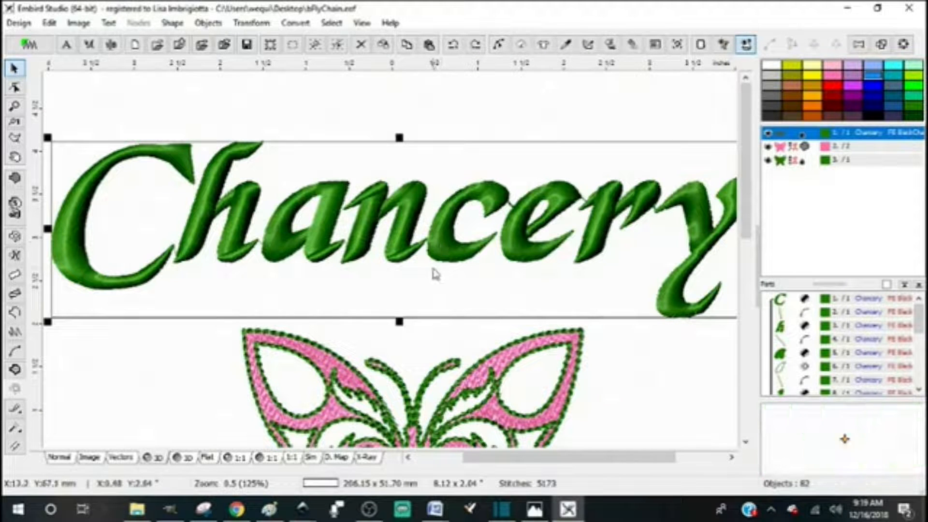
pyautogui.click(610, 46)
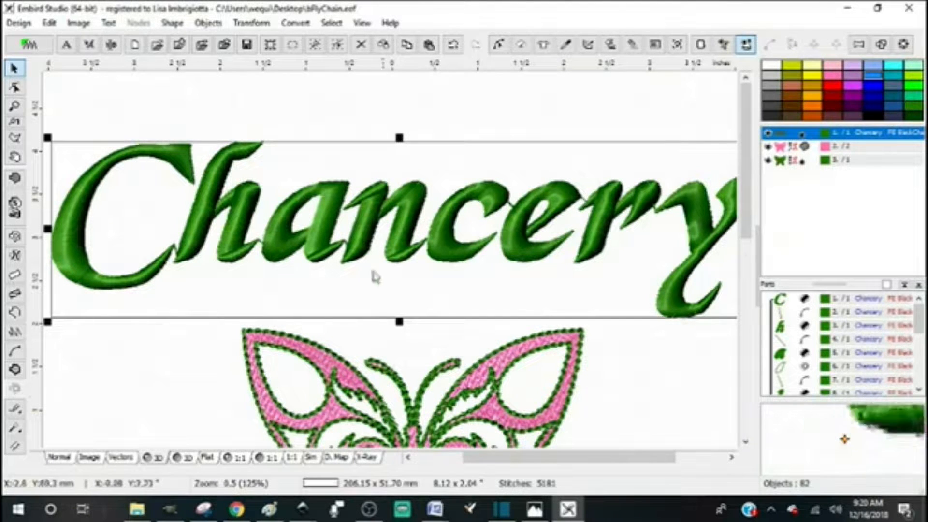
pyautogui.click(120, 458)
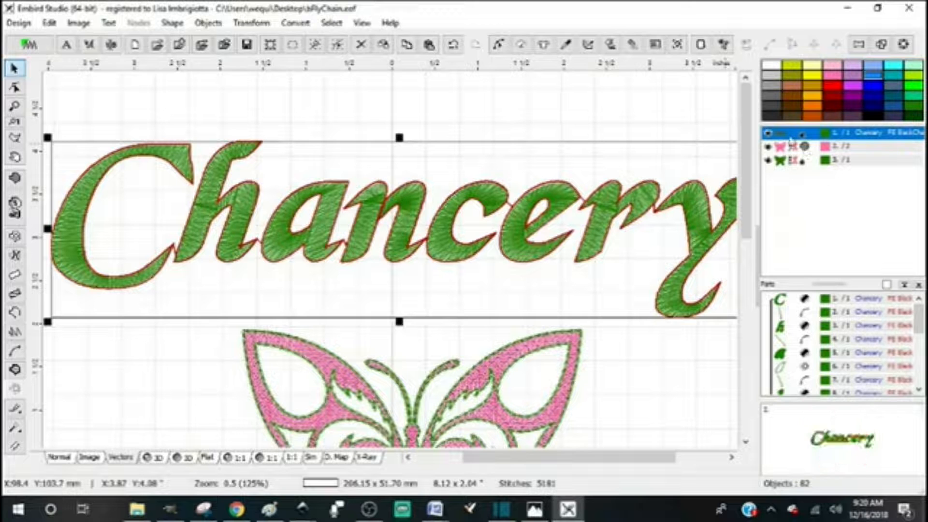
pyautogui.rightClick(794, 140)
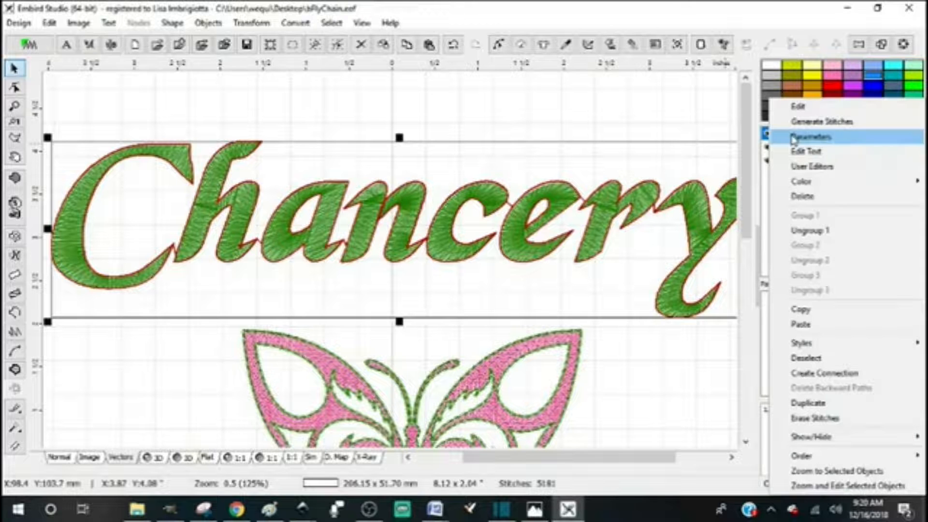
pyautogui.click(814, 237)
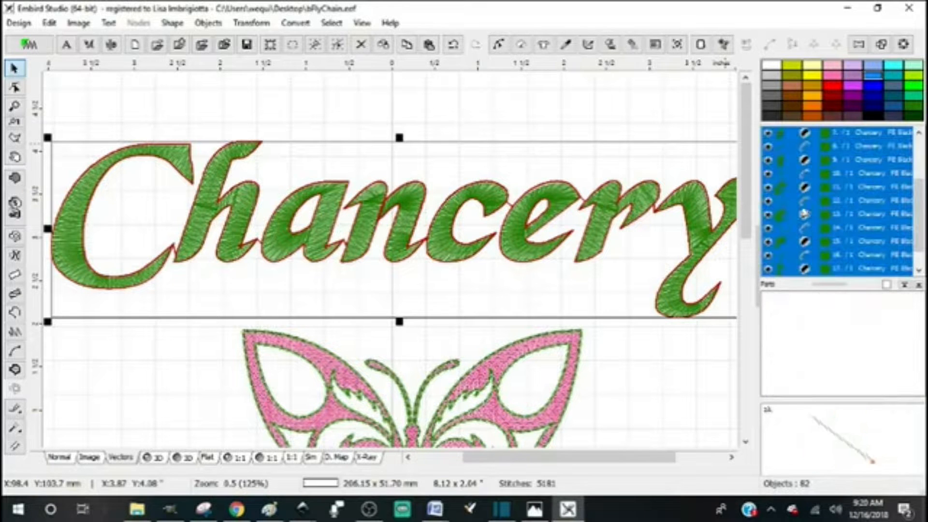
# - Examine the individual connection objects between the Chancery letters by selecting them one after another, from the C onward
pyautogui.scroll(2, 800, 179)
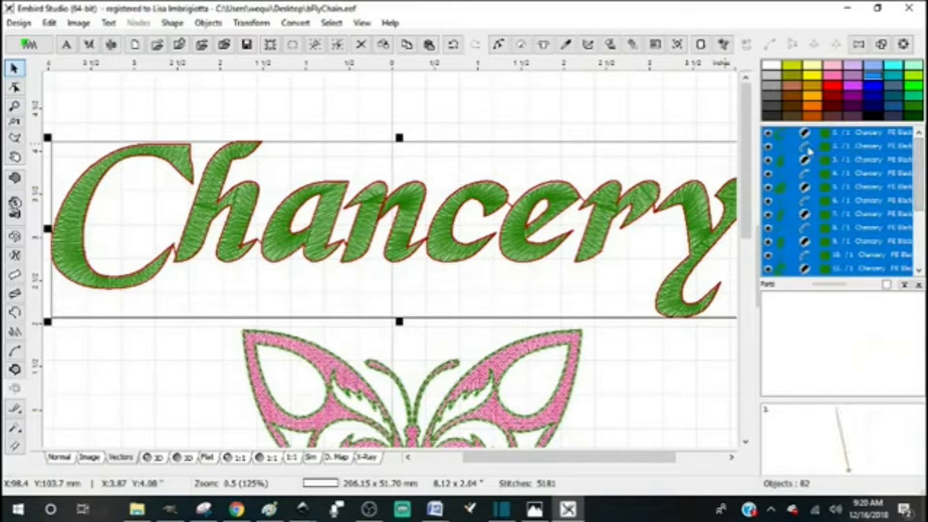
pyautogui.click(808, 146)
pyautogui.click(806, 173)
pyautogui.click(807, 201)
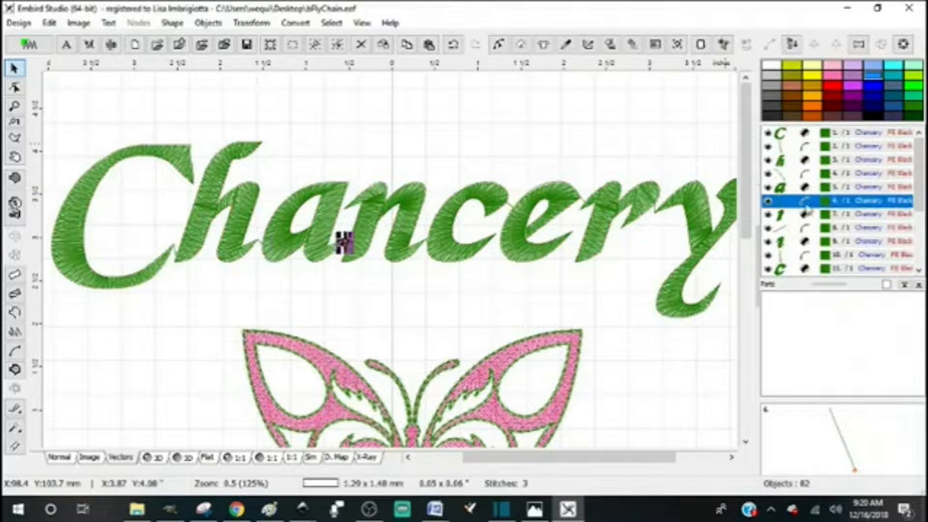
pyautogui.click(807, 227)
pyautogui.click(807, 255)
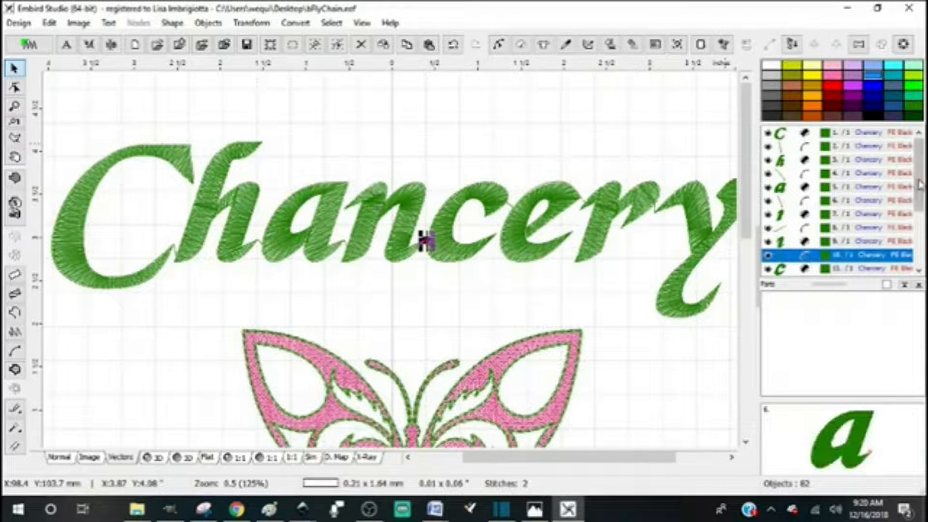
pyautogui.moveTo(918, 183); pyautogui.dragTo(919, 236)
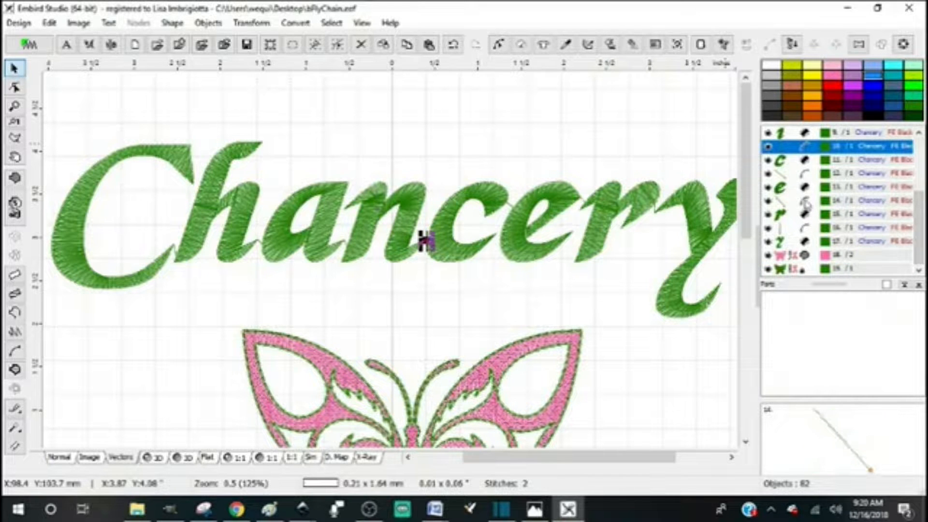
# - Switch to Advantages of Embird.docx in Word, append "And you can see them in the Window." to sub-point 5a and save the document
pyautogui.click(436, 509)
pyautogui.click(364, 447)
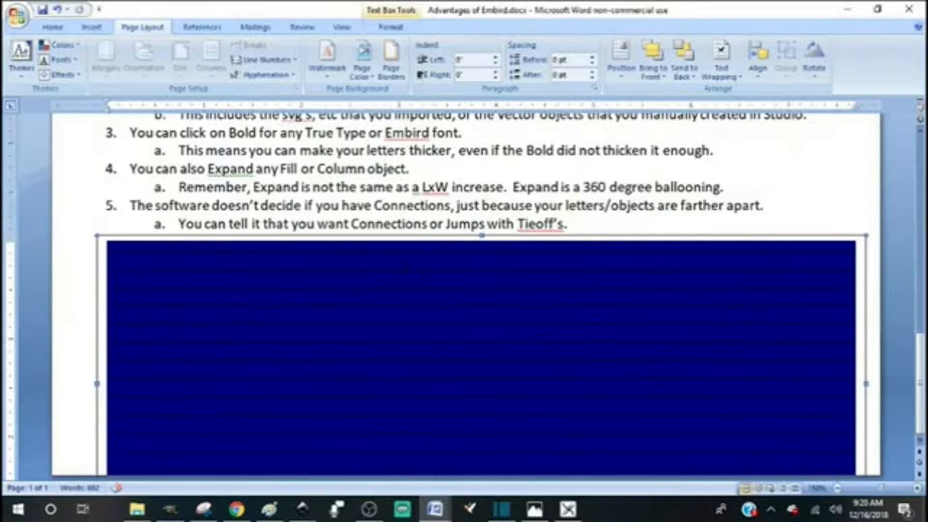
pyautogui.click(580, 223)
pyautogui.write('And you can see them in the Window.')
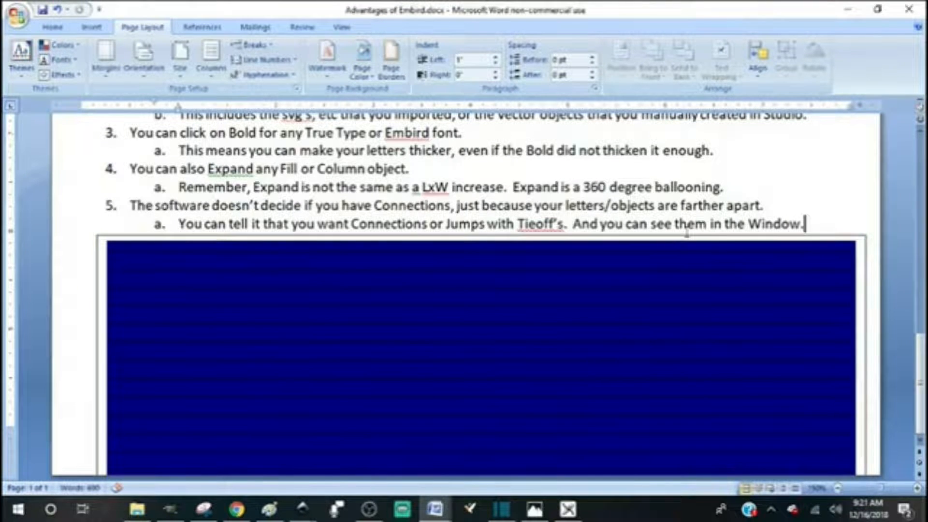
pyautogui.hotkey('ctrl', 's')
# - Move the blue cover box down in stages to uncover item 6 with both sub-points and the heading line of item 7
pyautogui.moveTo(428, 250); pyautogui.dragTo(434, 267)
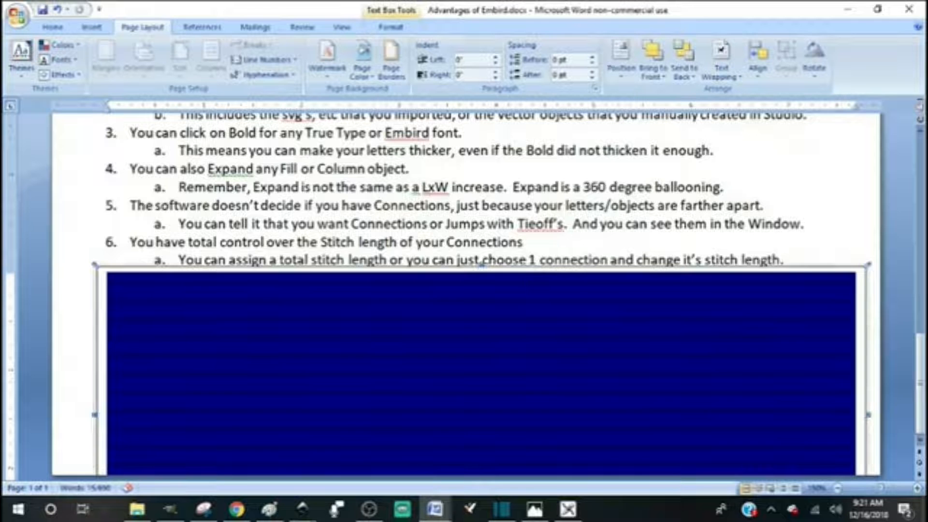
pyautogui.moveTo(523, 268); pyautogui.dragTo(511, 288)
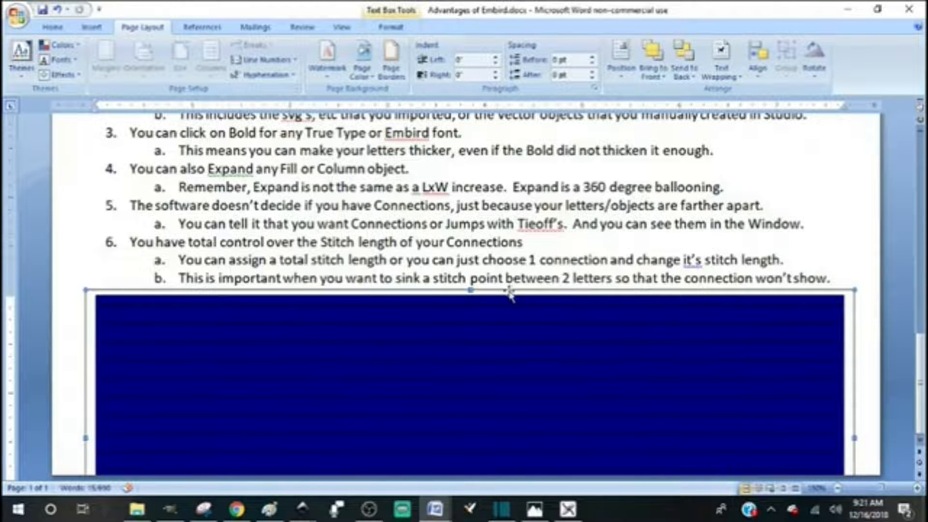
pyautogui.moveTo(508, 294); pyautogui.dragTo(506, 317)
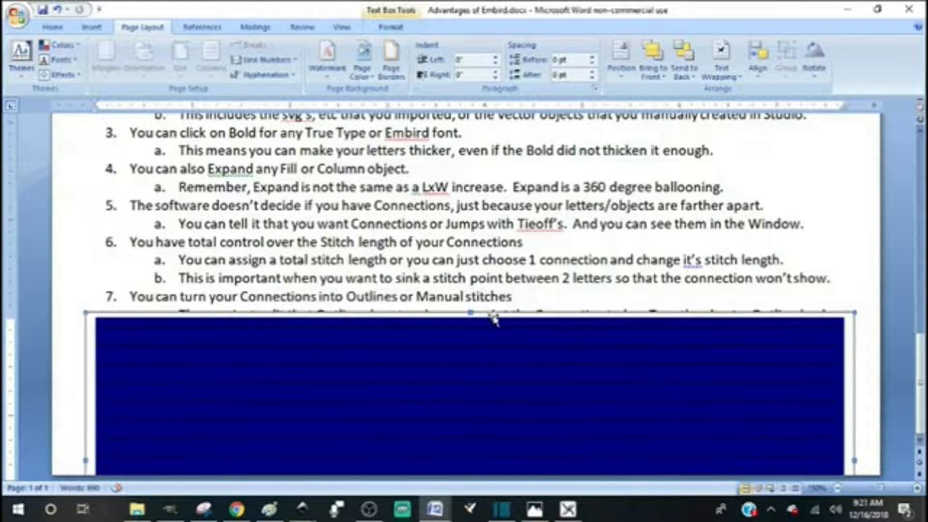
pyautogui.moveTo(490, 314); pyautogui.dragTo(490, 313)
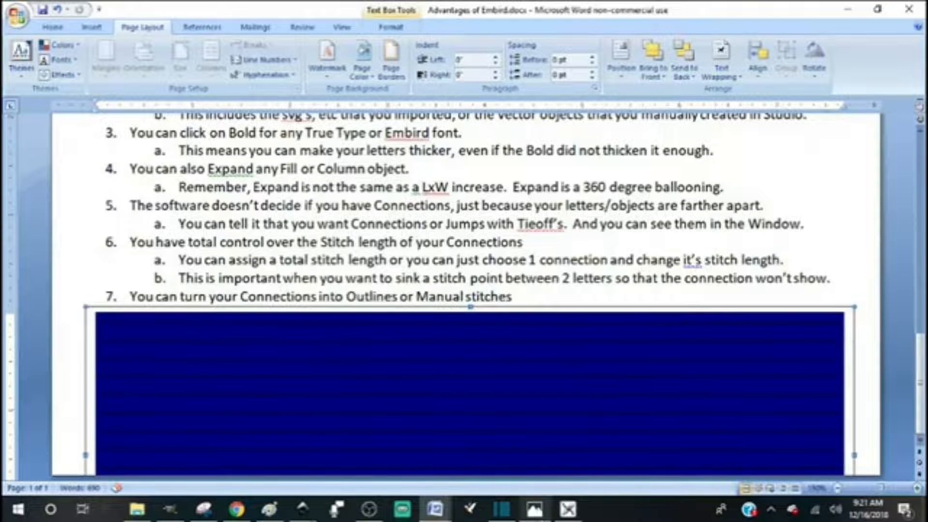
# - Switch to Embird Studio, edit the letter h of Chancery and place its start point at the upper node of its outer stem edge
pyautogui.click(568, 510)
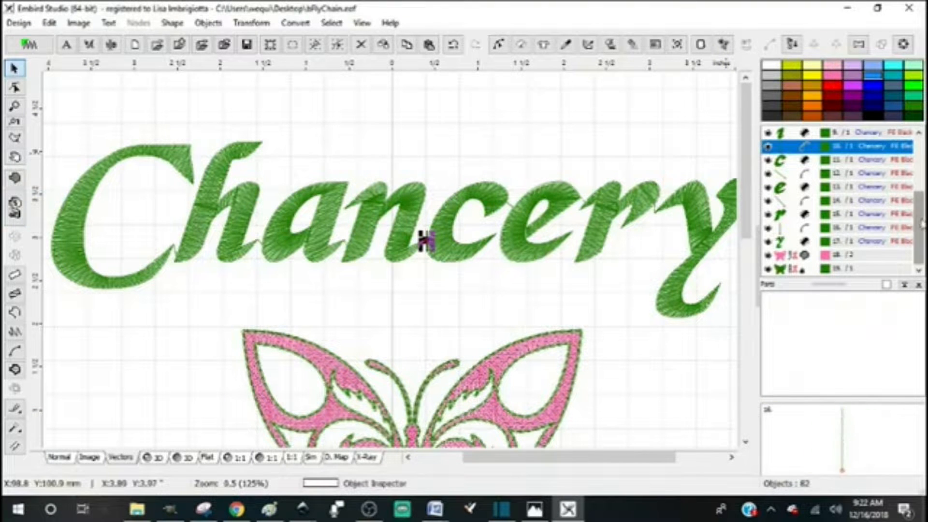
pyautogui.scroll(3, 915, 232)
pyautogui.click(786, 160)
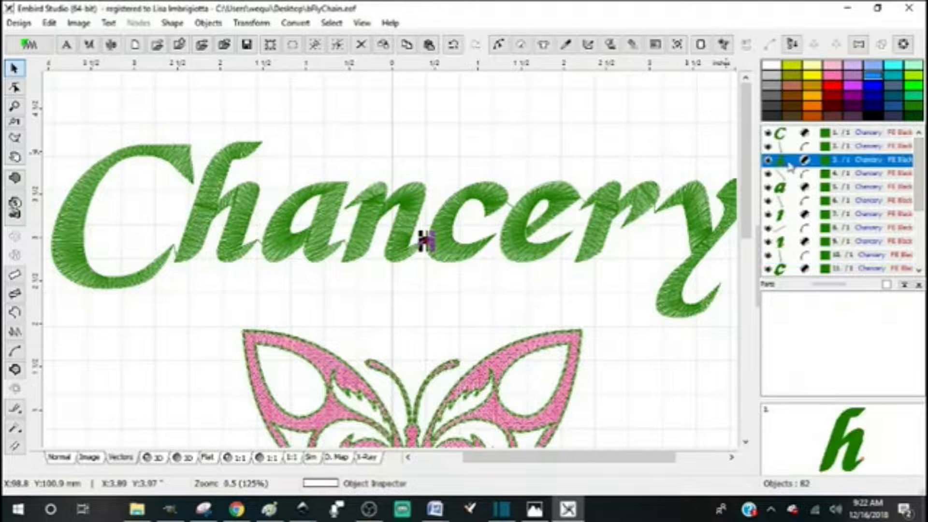
pyautogui.click(498, 45)
pyautogui.click(204, 173)
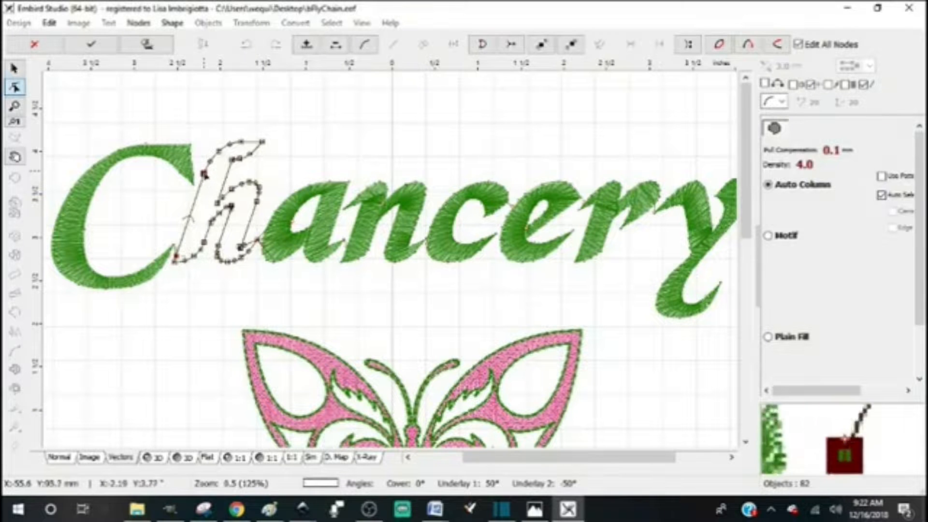
pyautogui.rightClick(204, 175)
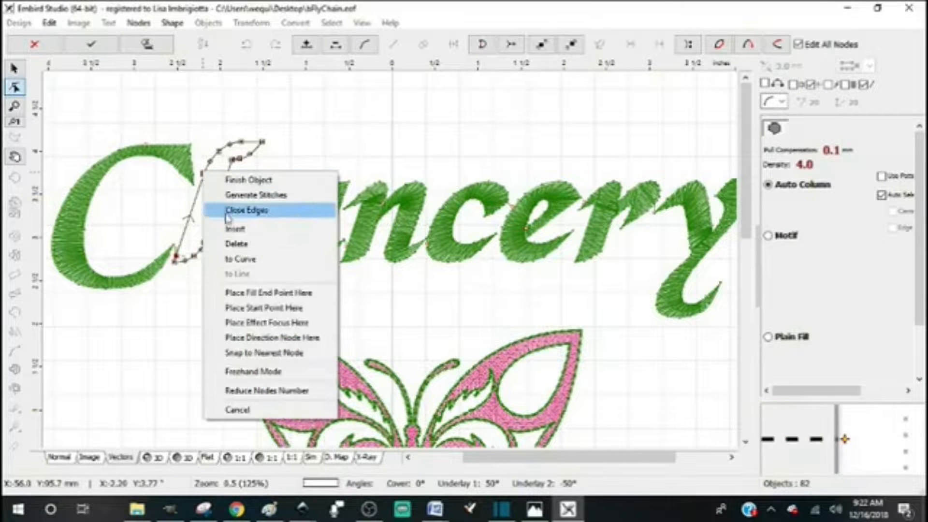
pyautogui.click(255, 308)
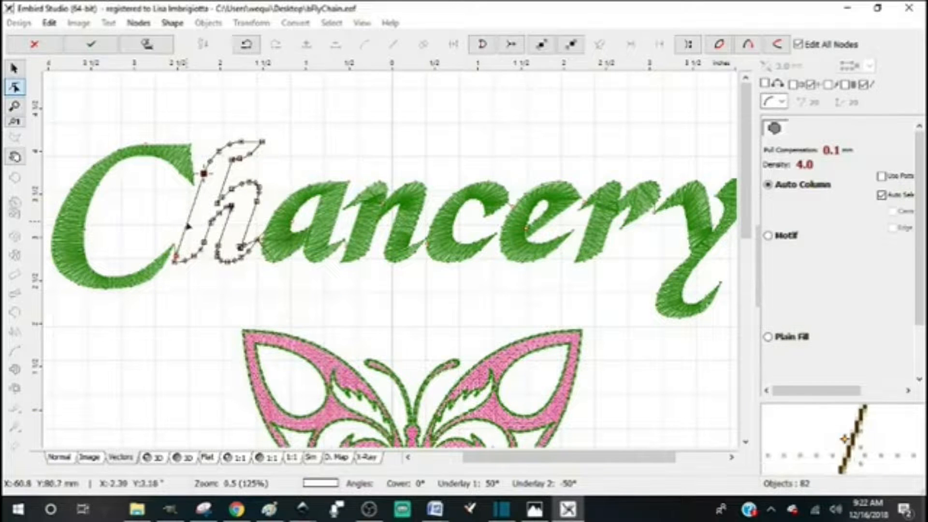
pyautogui.press('Return')
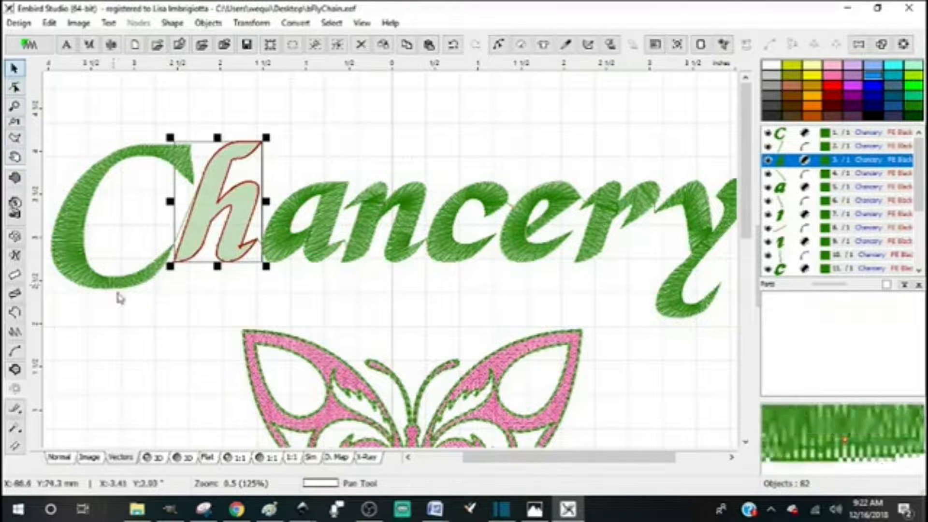
# - Edit the connection between the C and the h, inserting a node and moving it inside the lower stem of the h
pyautogui.scroll(1, 116, 276)
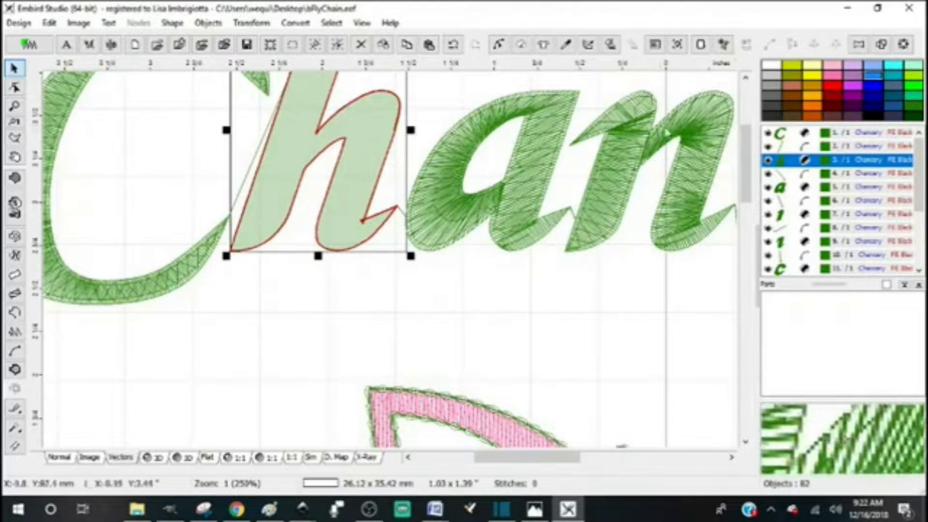
pyautogui.scroll(3, 748, 140)
pyautogui.moveTo(748, 140); pyautogui.dragTo(748, 142)
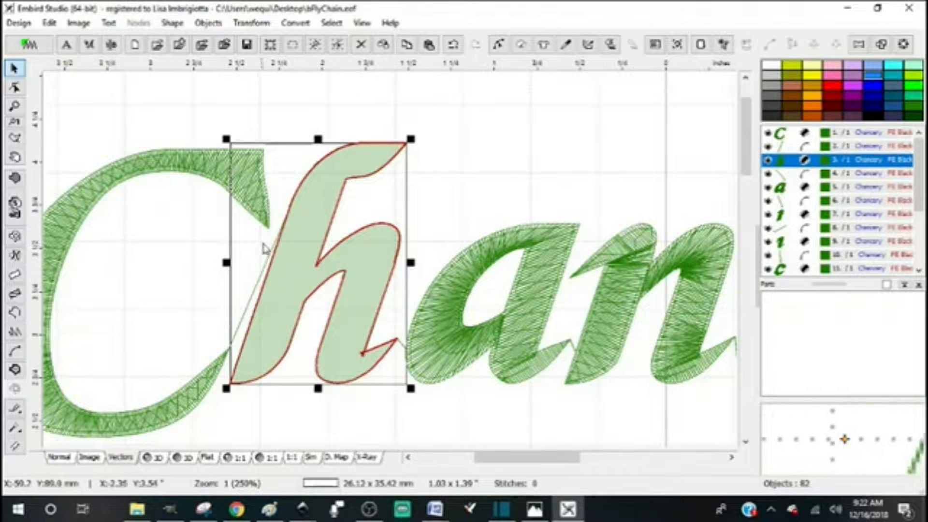
pyautogui.click(683, 157)
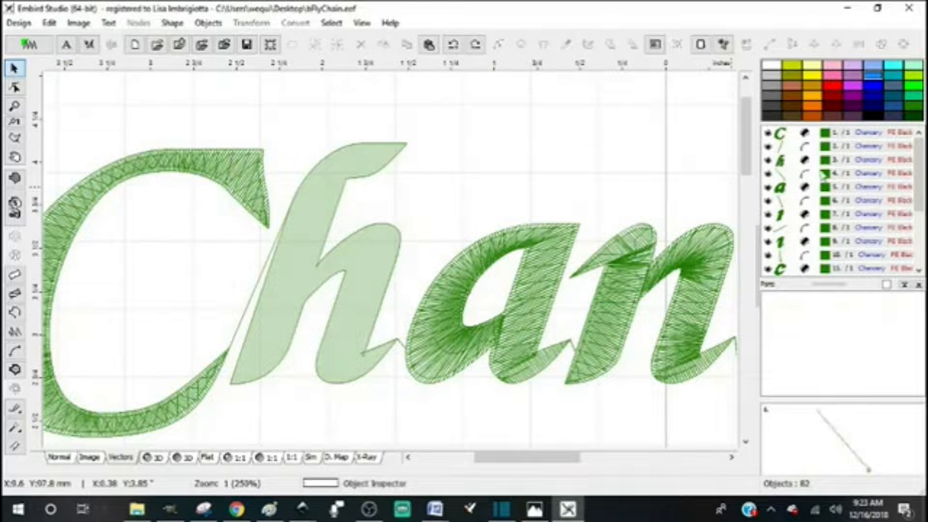
pyautogui.click(793, 149)
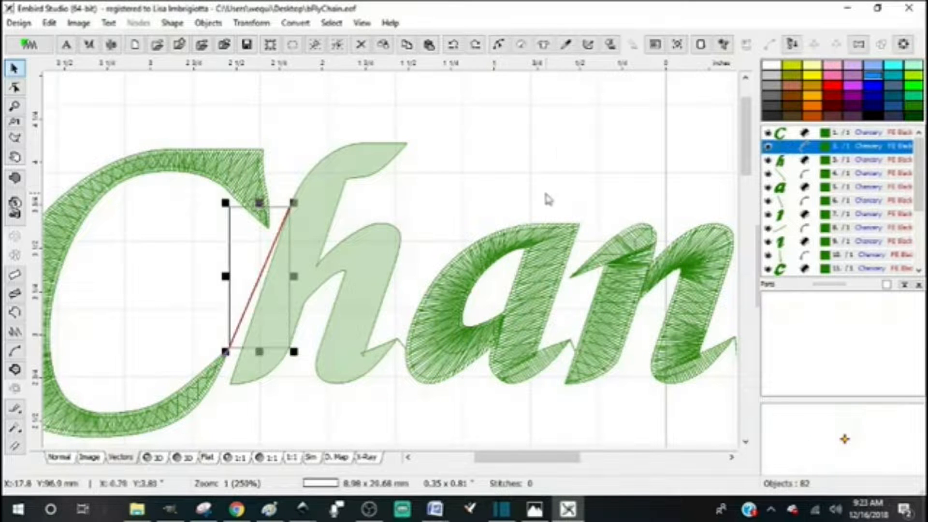
pyautogui.click(500, 45)
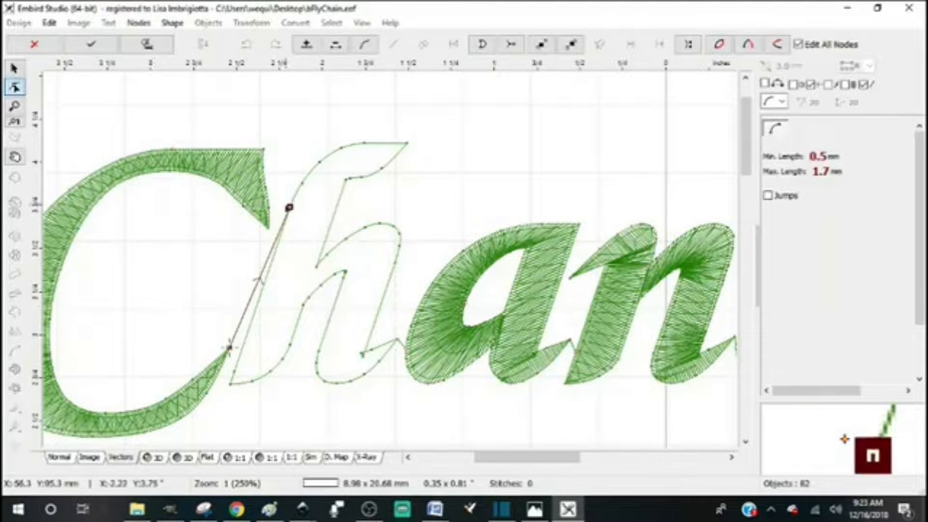
pyautogui.rightClick(290, 208)
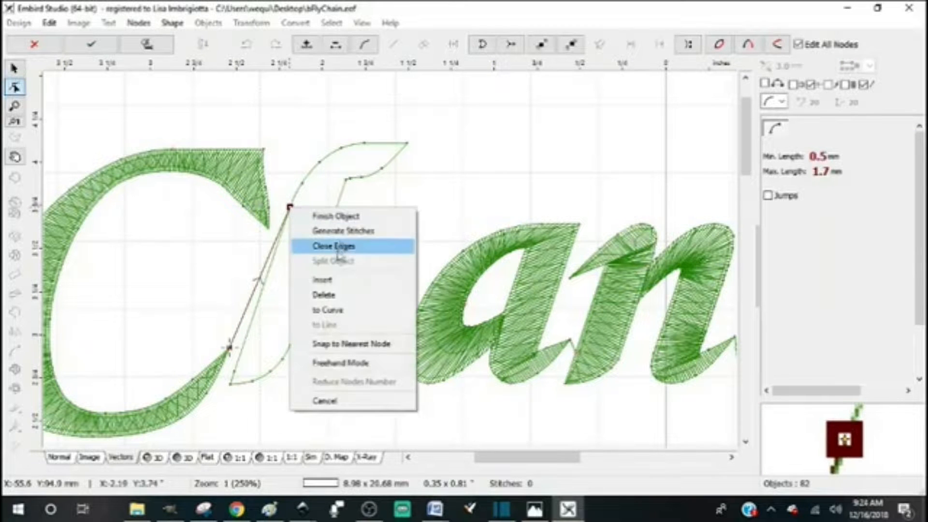
pyautogui.click(339, 281)
pyautogui.moveTo(260, 277); pyautogui.dragTo(268, 349)
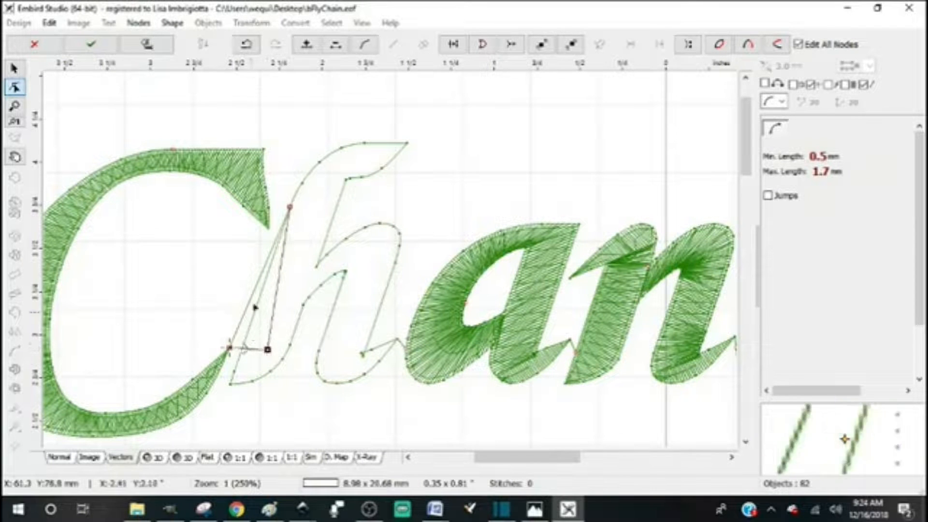
# - Insert a second node in the connection, place it inside the upper stem of the h and finish the object
pyautogui.rightClick(291, 208)
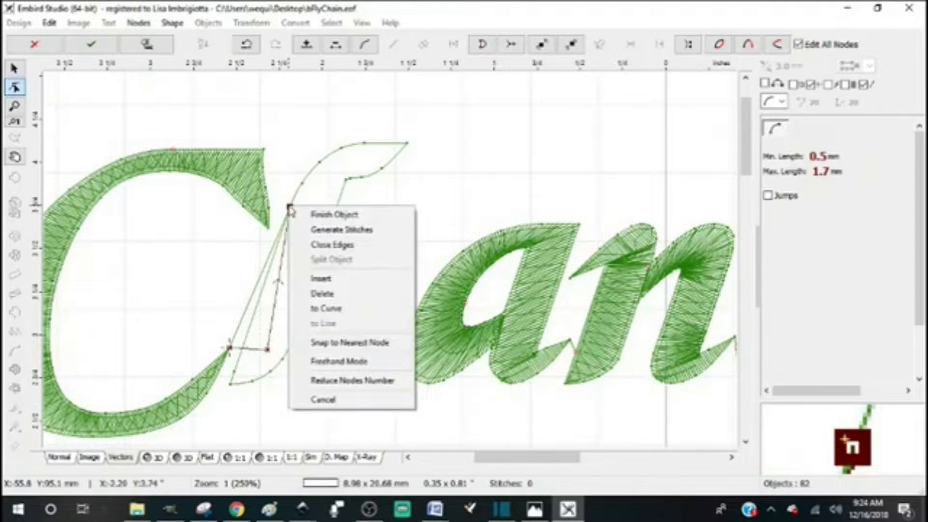
pyautogui.click(323, 280)
pyautogui.moveTo(280, 279); pyautogui.dragTo(309, 218)
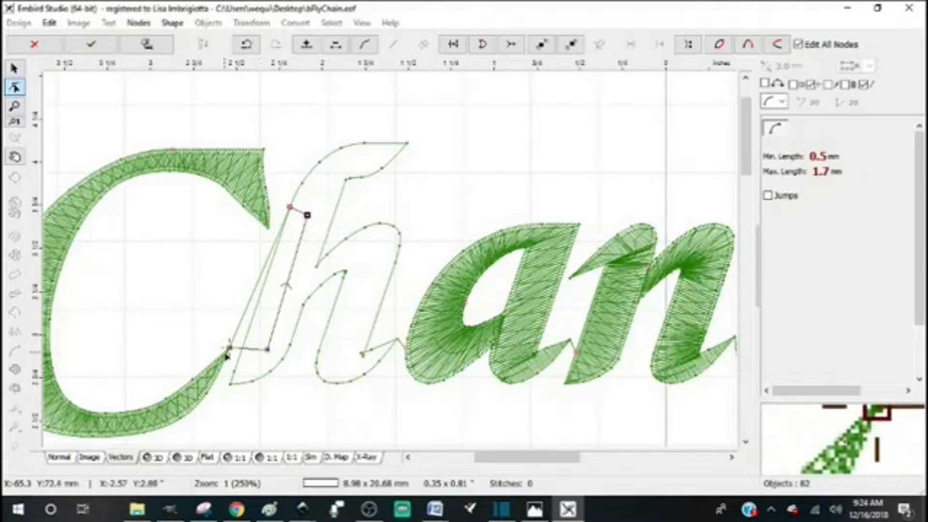
pyautogui.press('Return')
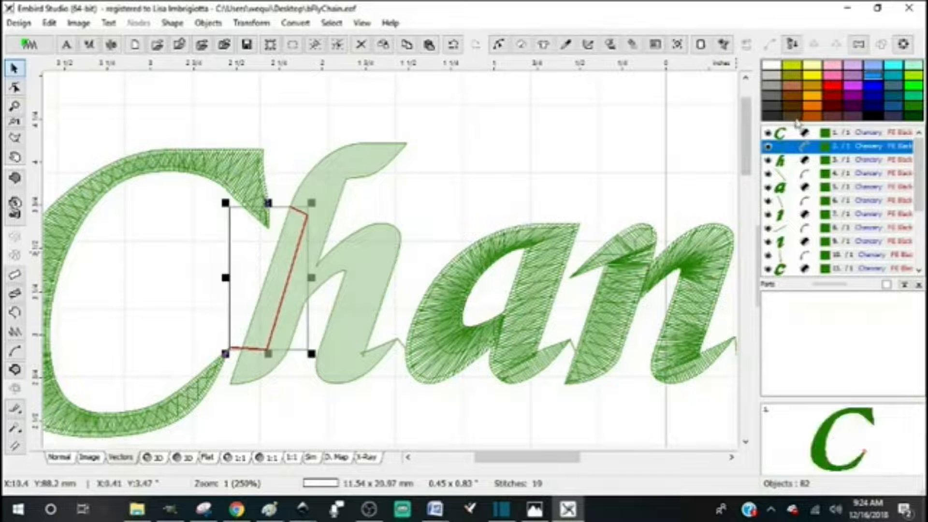
# - Generate stitches for the C, its connection and the h, and inspect the join between the letters in the 3D view
pyautogui.moveTo(791, 134); pyautogui.dragTo(790, 164)
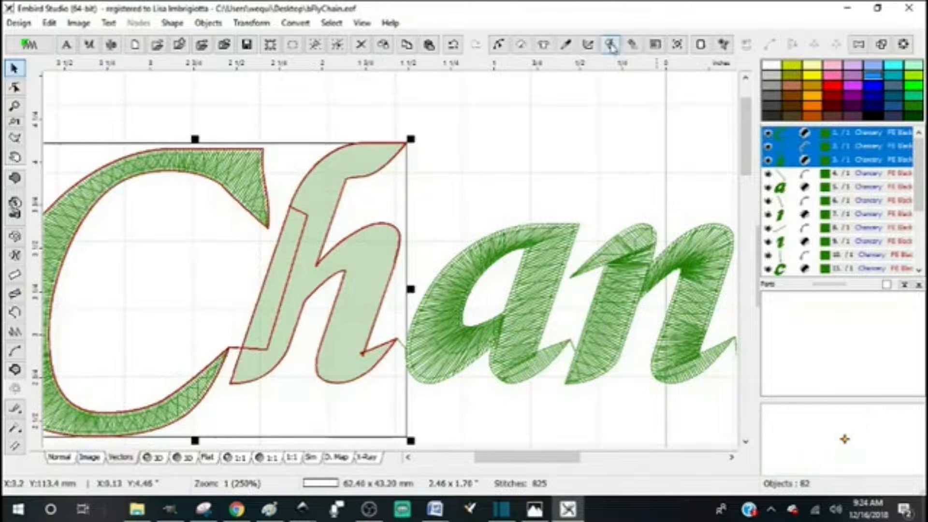
pyautogui.click(153, 458)
pyautogui.scroll(2, 213, 378)
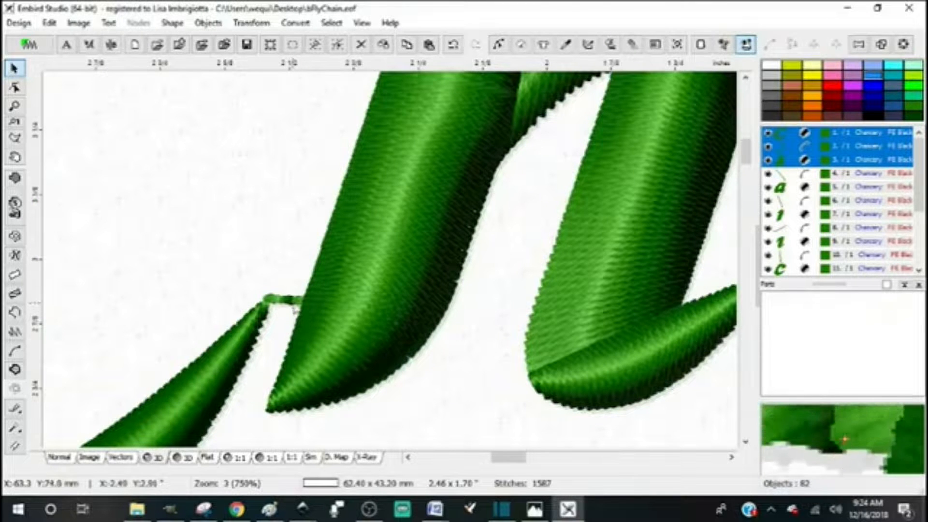
pyautogui.scroll(-1, 292, 310)
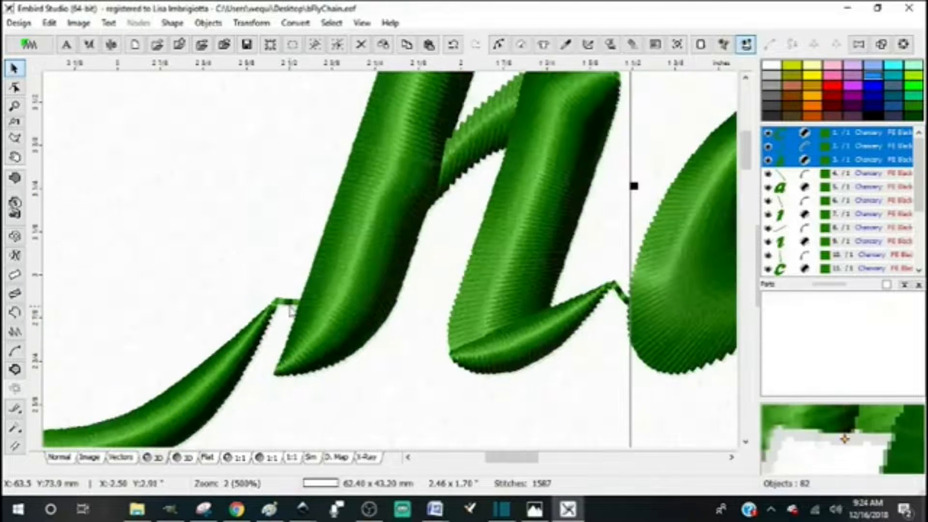
# - Examine the minimum and maximum stitch length in the parameters of the connection between the C and the h
pyautogui.click(797, 146)
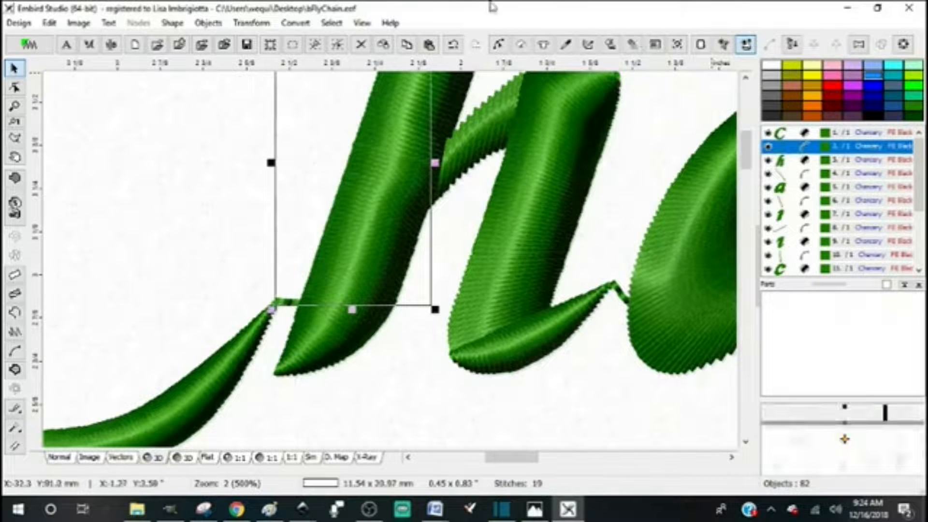
pyautogui.click(520, 45)
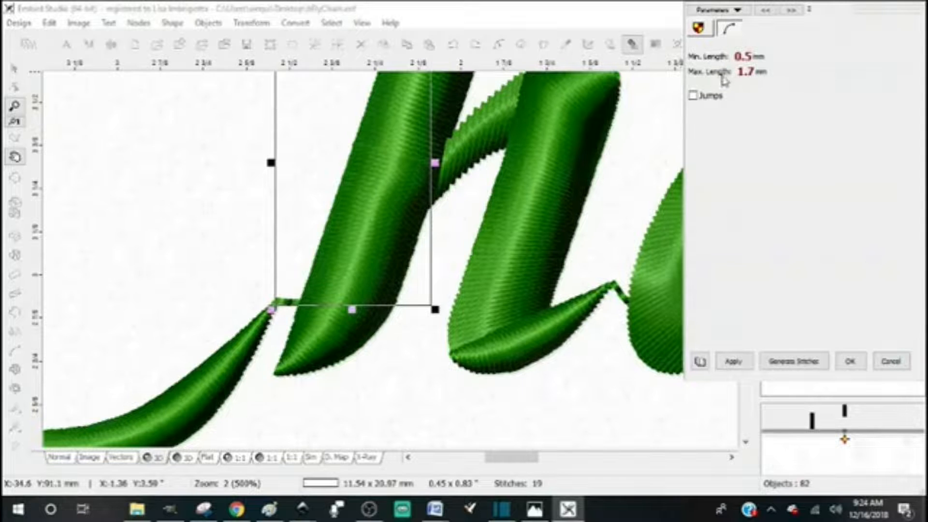
pyautogui.scroll(-1, 716, 81)
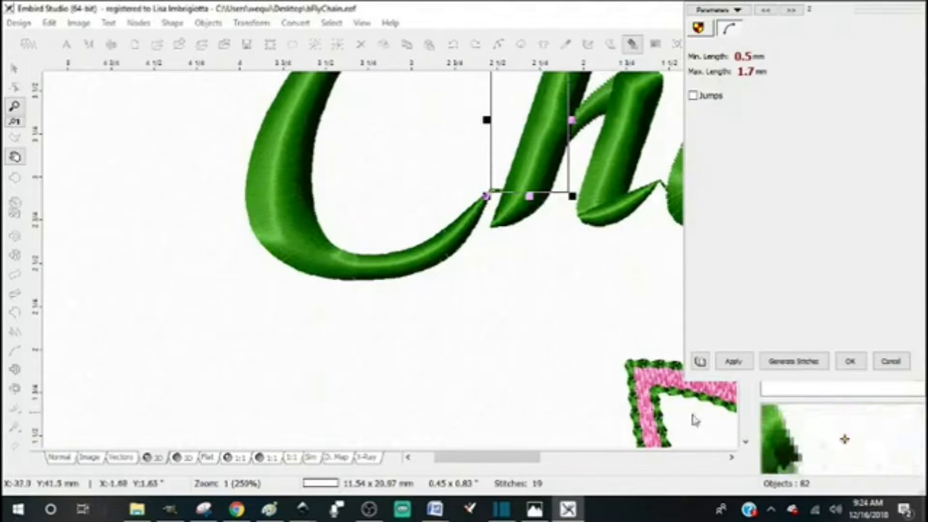
pyautogui.click(851, 361)
# - Convert the connection between the C and the h to an outline
pyautogui.moveTo(743, 179); pyautogui.dragTo(748, 158)
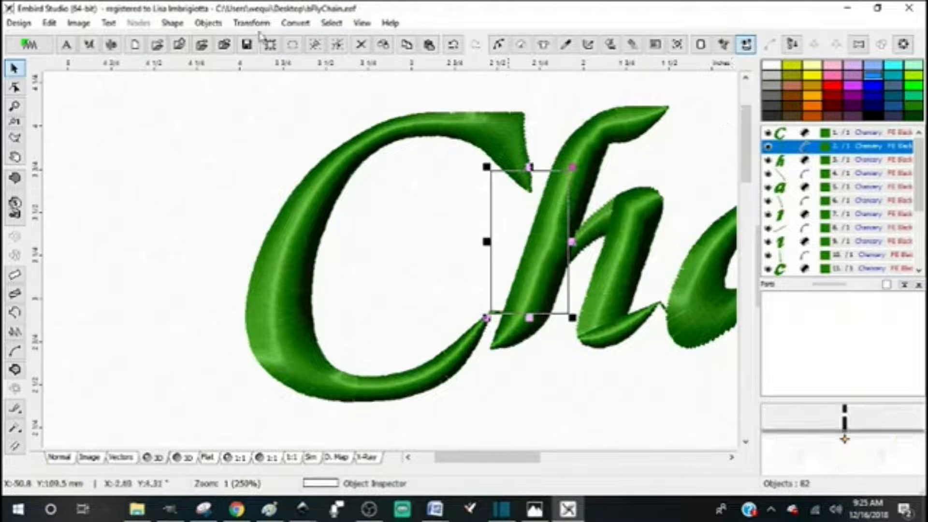
pyautogui.click(300, 28)
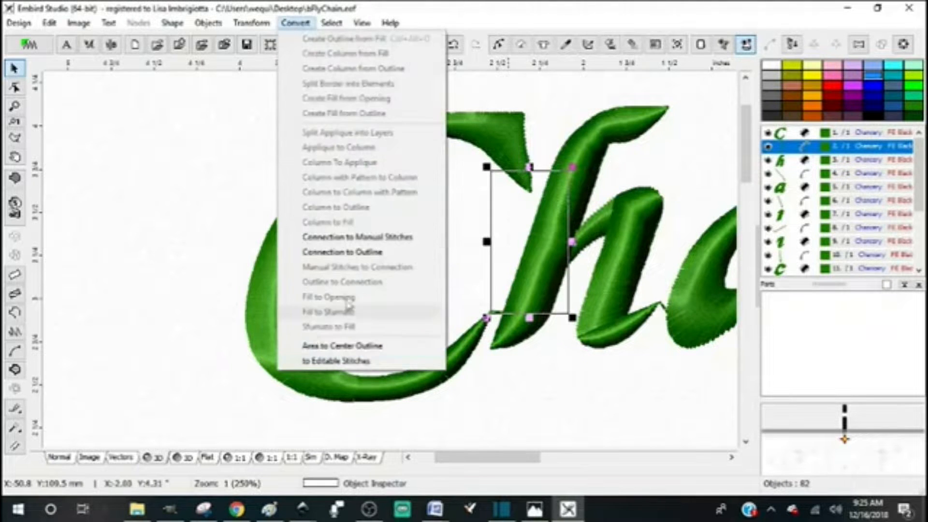
pyautogui.click(330, 252)
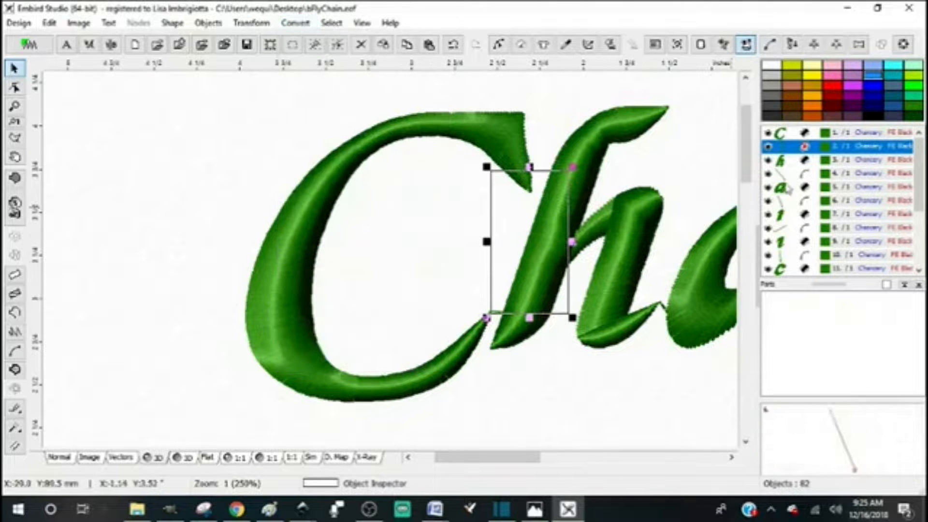
# - Split the outline at its lower node inside the h and convert the short piece leading from the C back to a connection
pyautogui.click(119, 458)
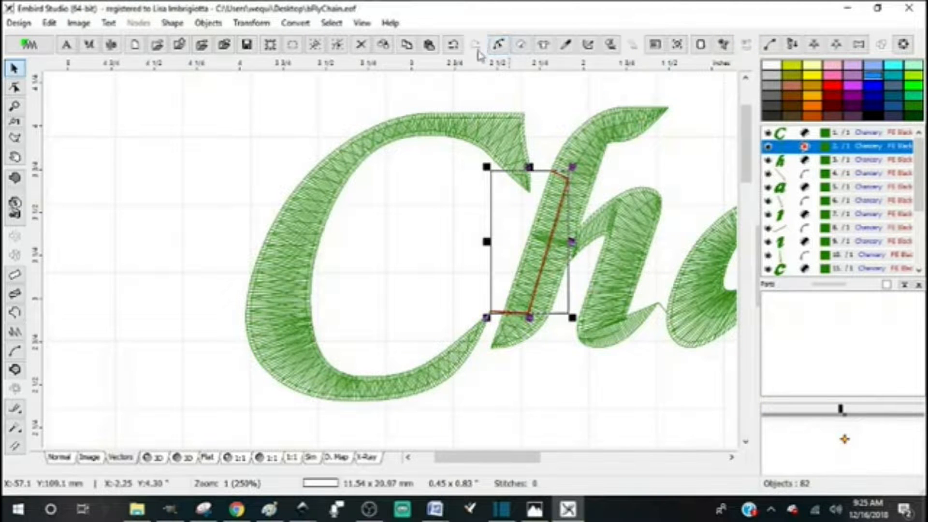
pyautogui.click(498, 44)
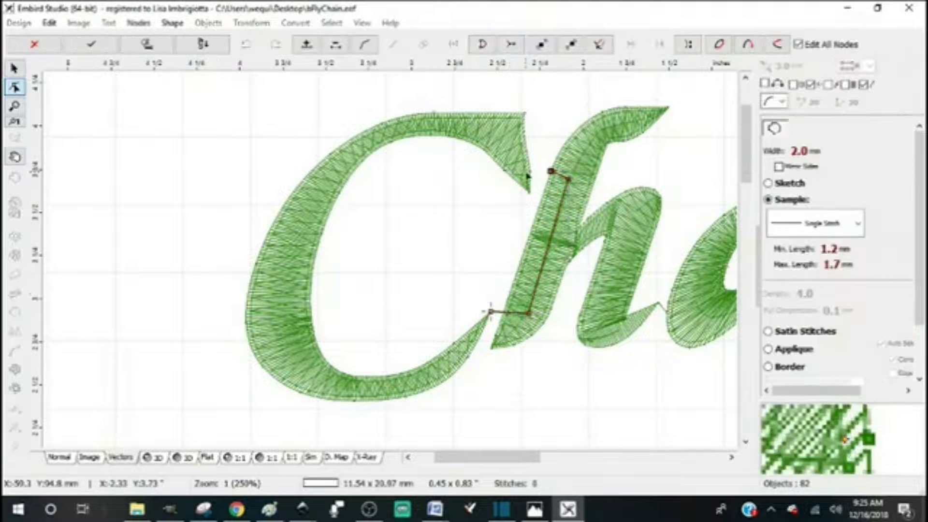
pyautogui.click(530, 316)
pyautogui.rightClick(531, 319)
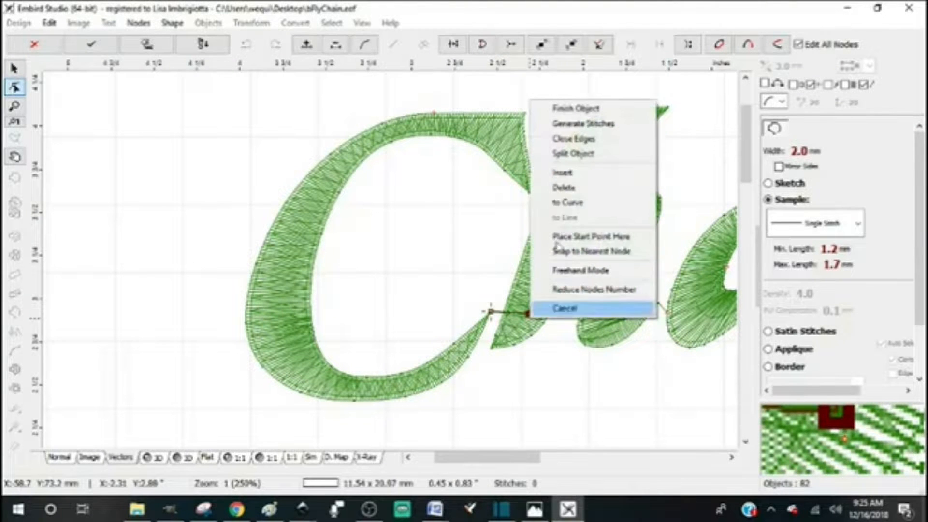
pyautogui.click(572, 154)
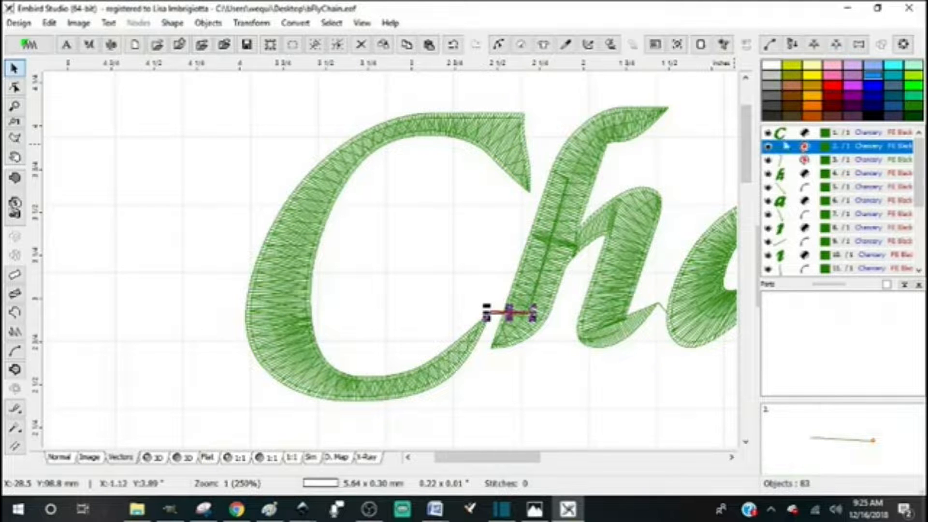
pyautogui.click(296, 23)
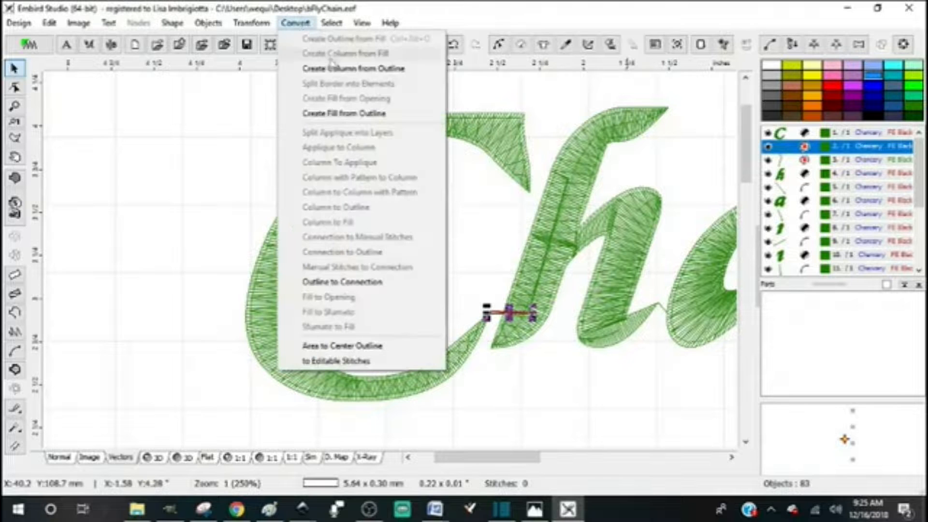
pyautogui.click(342, 287)
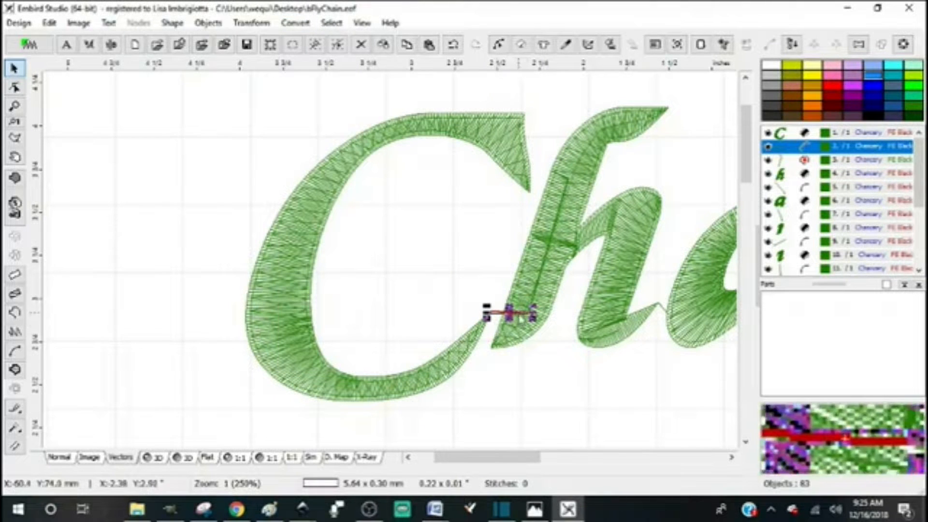
# - Set both the minimum and maximum stitch length of the remaining outline inside the h to 2.0 mm
pyautogui.click(795, 137)
pyautogui.click(806, 165)
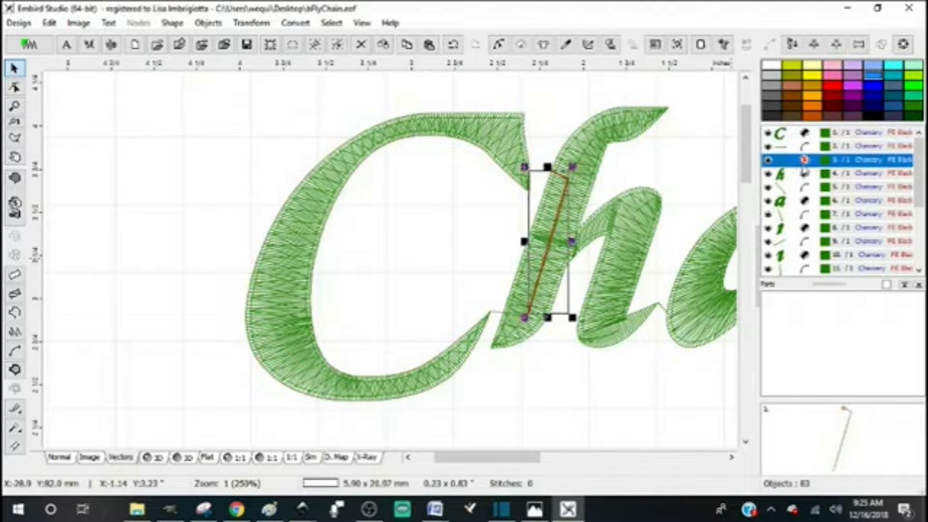
pyautogui.click(520, 44)
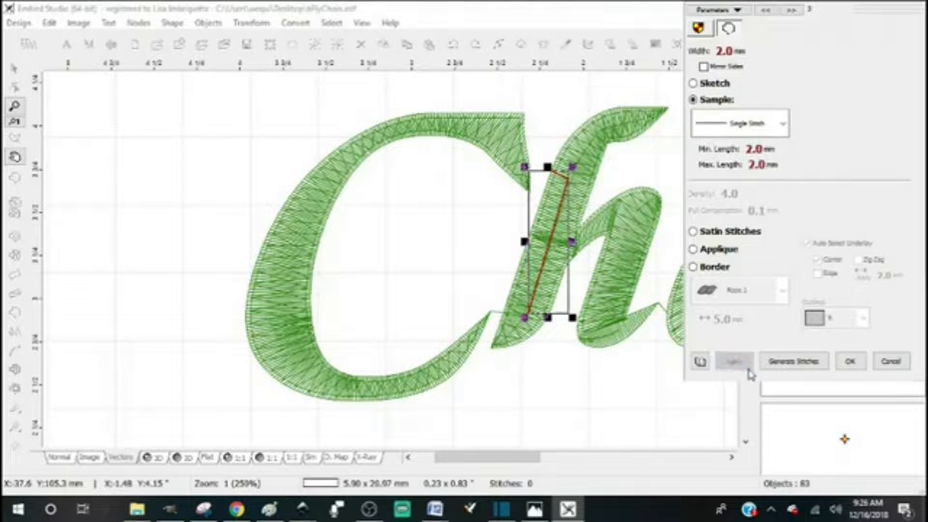
pyautogui.click(851, 363)
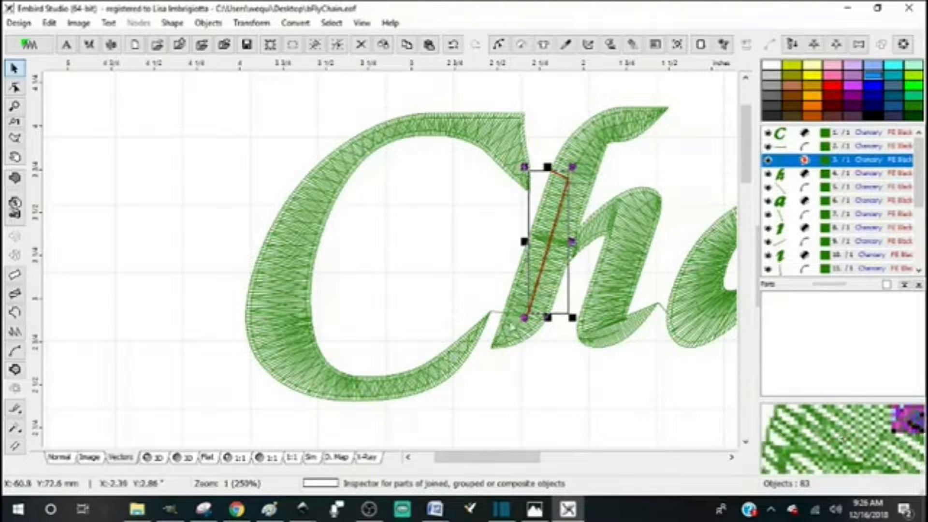
# - Display the lettering in 3D and generate stitches for the short connection between the C and the h
pyautogui.click(817, 146)
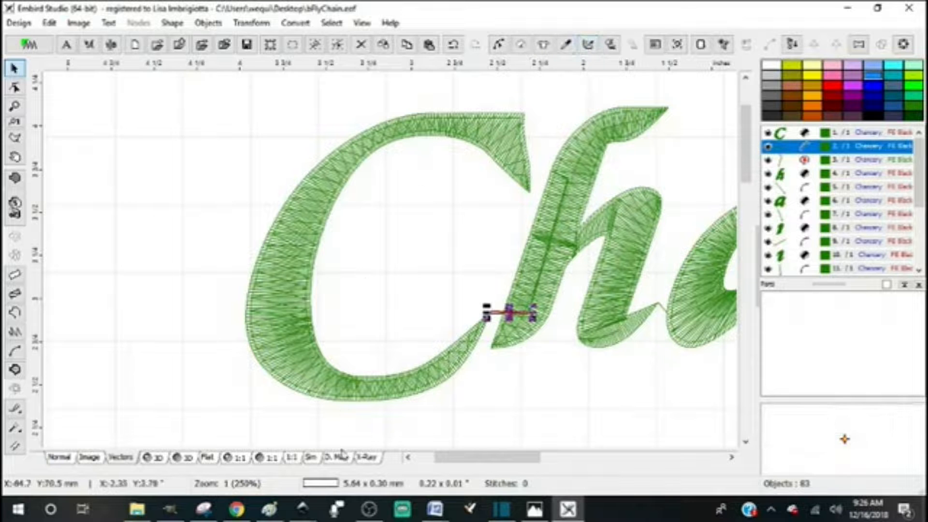
pyautogui.click(153, 459)
pyautogui.click(503, 375)
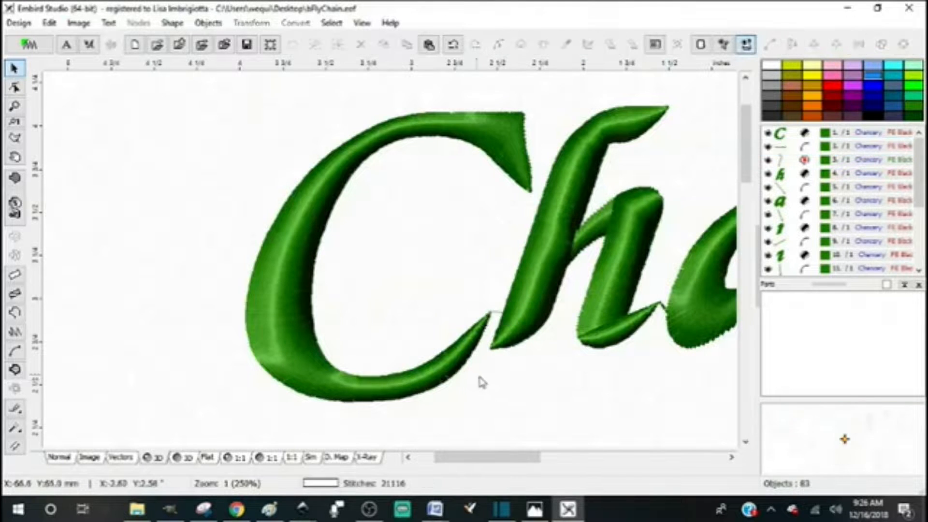
pyautogui.scroll(1, 483, 382)
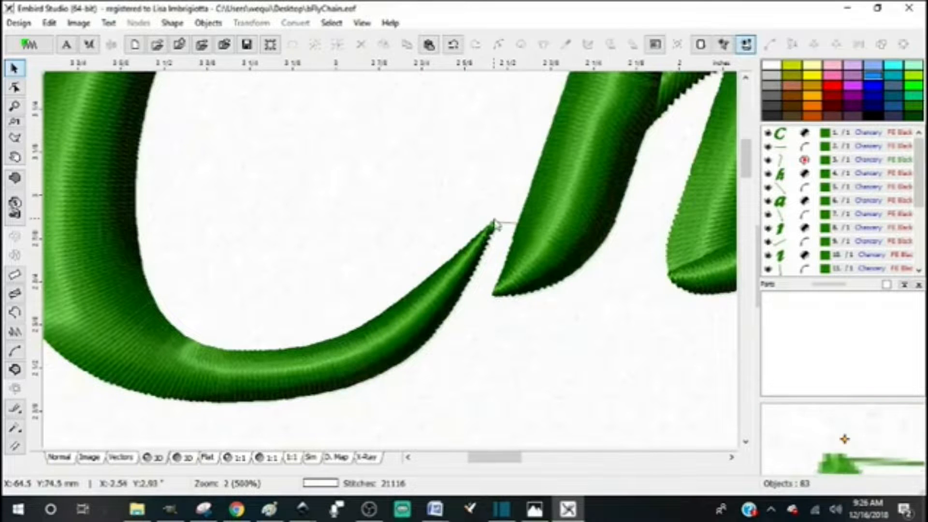
pyautogui.click(801, 146)
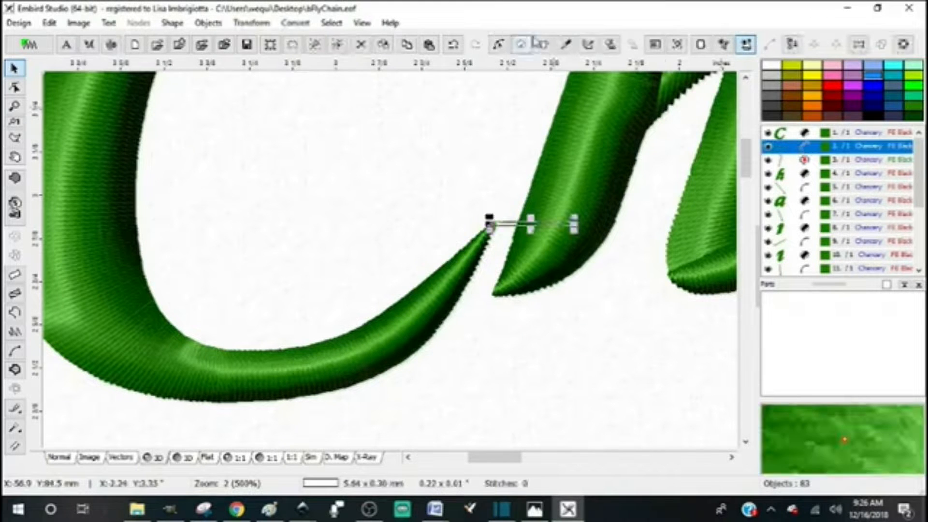
pyautogui.click(529, 331)
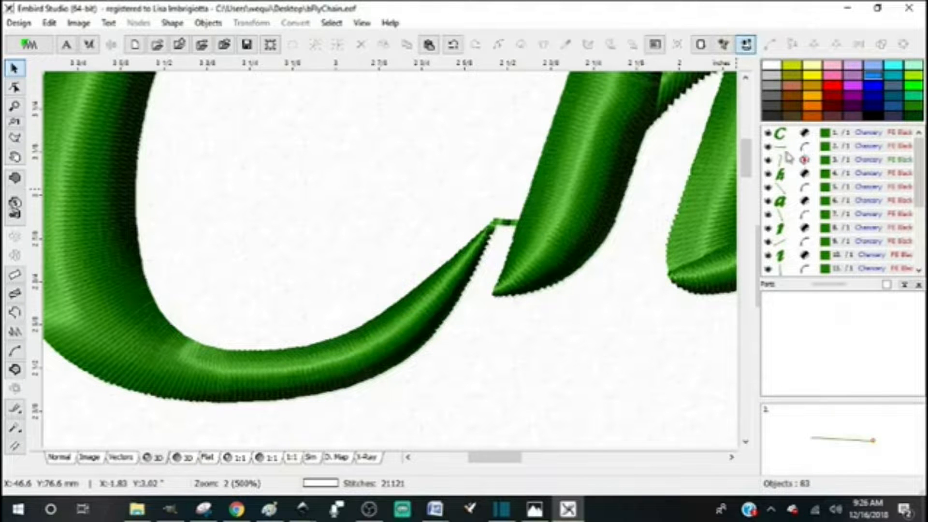
# - Move the letter C slightly closer to the h and regenerate the stitches of the connection between them
pyautogui.click(801, 135)
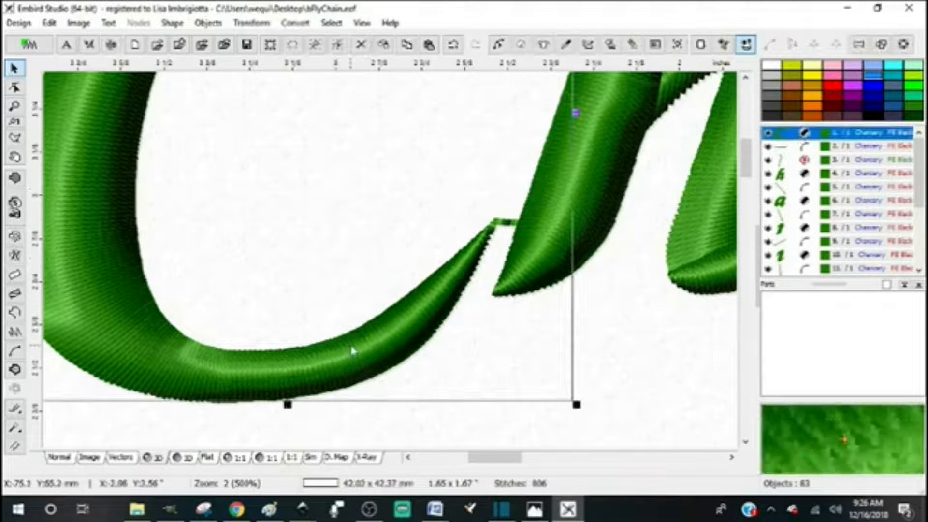
pyautogui.moveTo(363, 349)
pyautogui.mouseDown()
pyautogui.moveTo(373, 356)
pyautogui.moveTo(365, 356)
pyautogui.mouseUp()
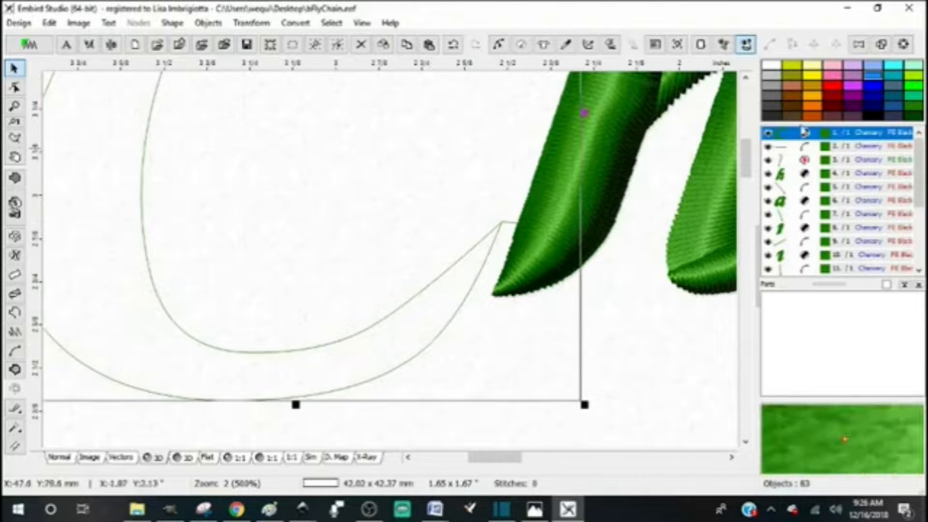
pyautogui.click(804, 146)
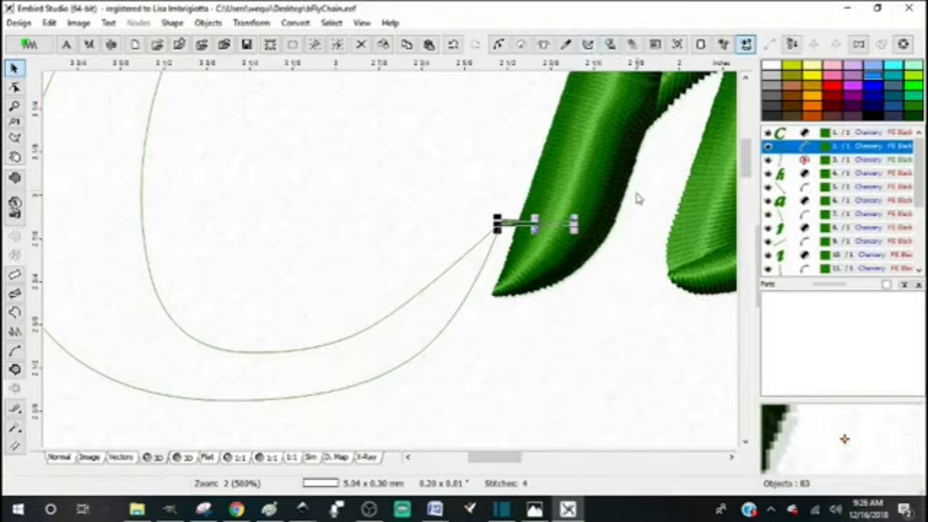
pyautogui.click(478, 403)
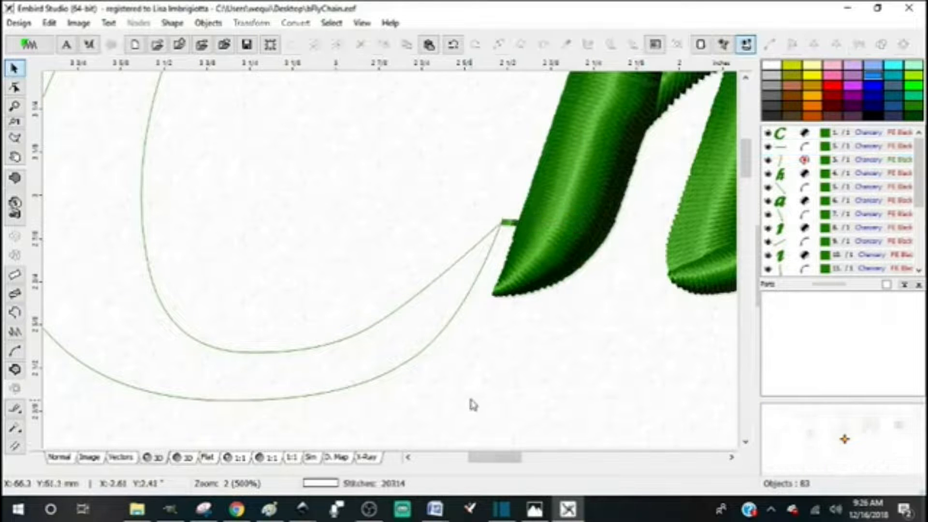
# - Open the short C-to-h connection for node editing, accept it and regenerate its stitches
pyautogui.click(804, 146)
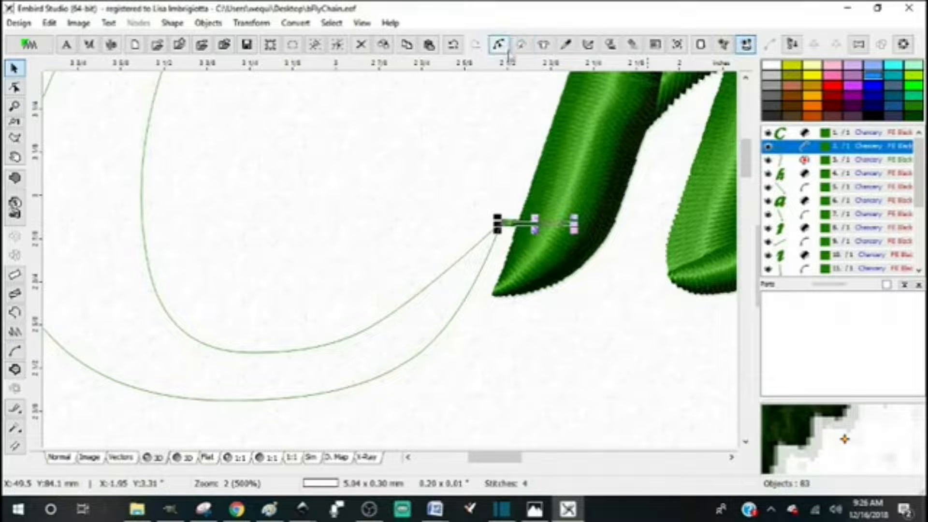
pyautogui.click(498, 46)
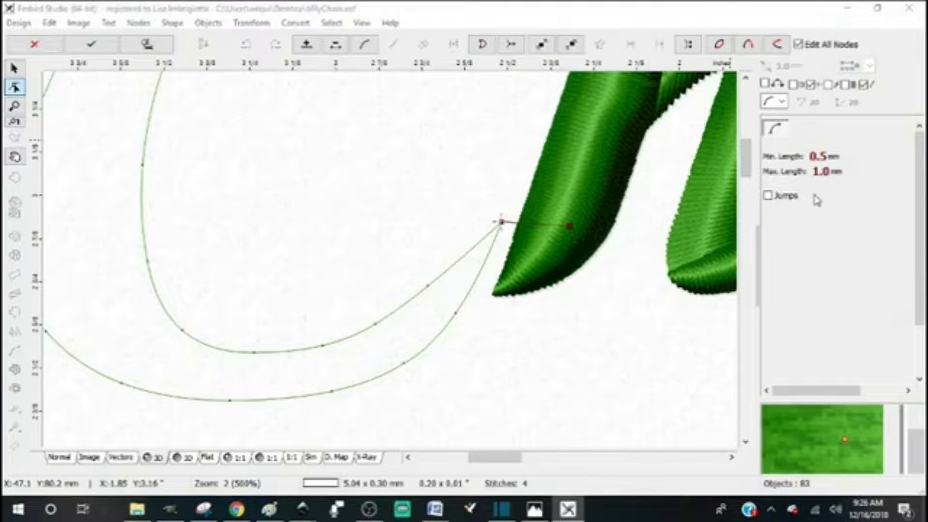
pyautogui.press('Return')
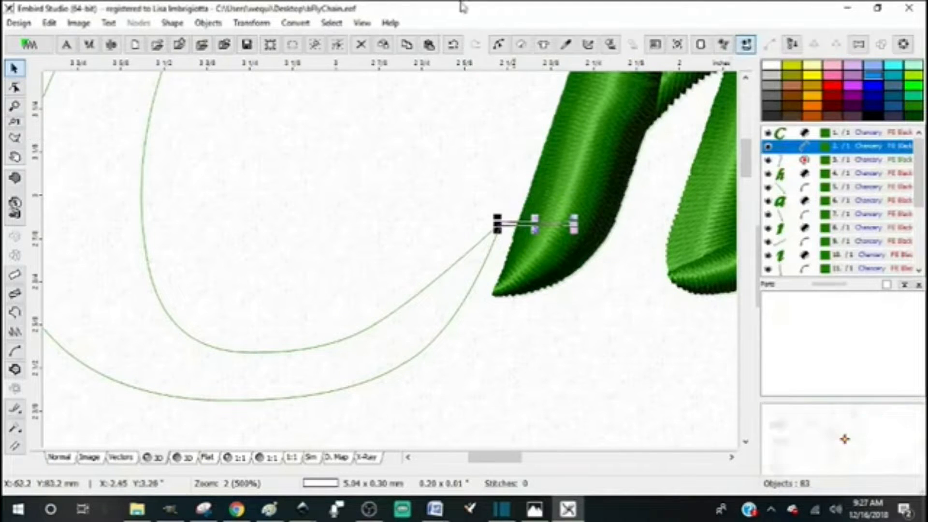
pyautogui.click(529, 329)
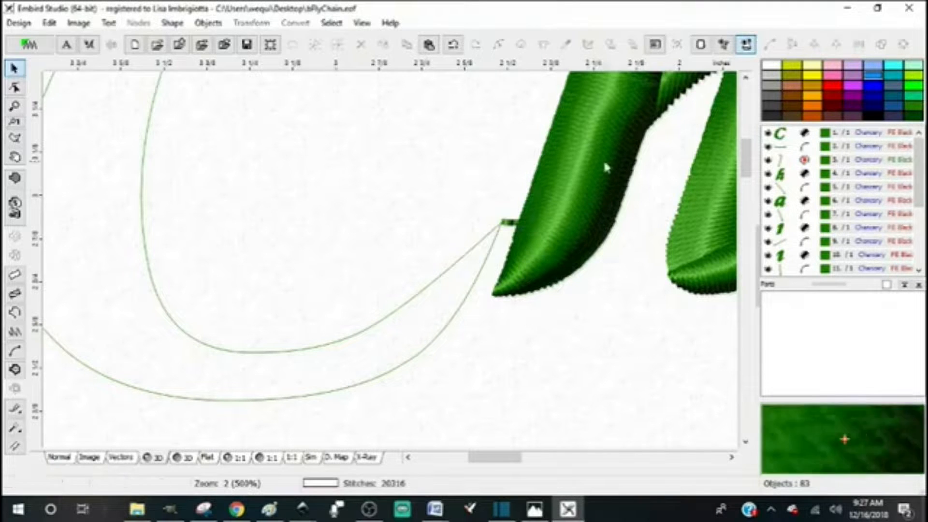
# - Check the minimum and maximum stitch length in the parameters of the short C-to-h connection
pyautogui.click(806, 148)
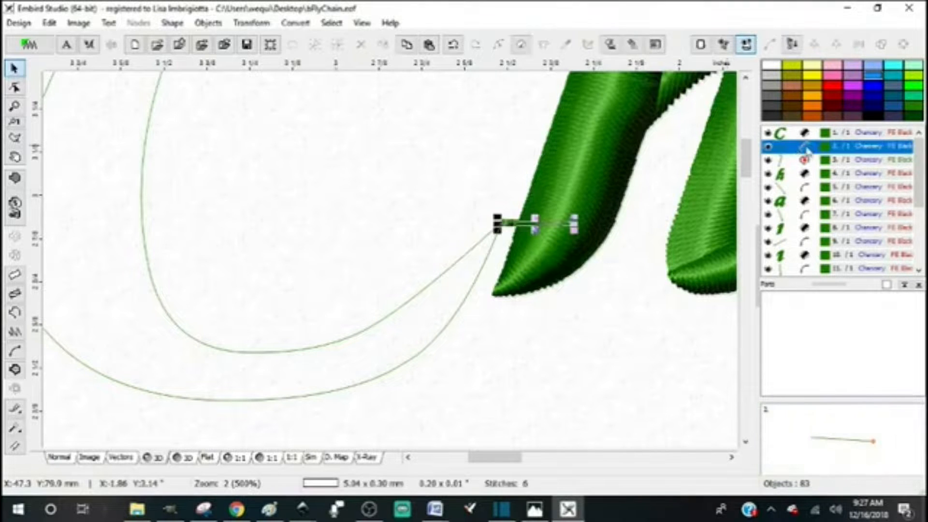
pyautogui.click(521, 46)
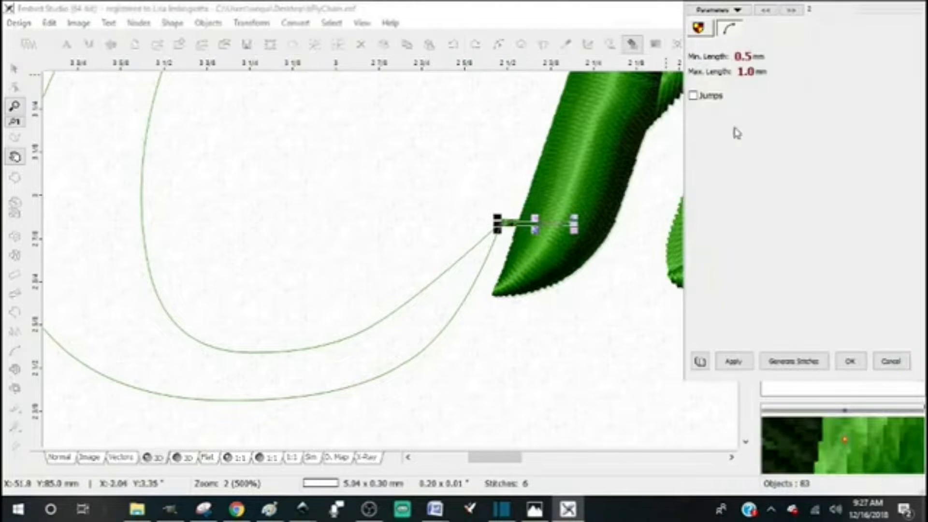
pyautogui.moveTo(884, 12); pyautogui.dragTo(477, 89)
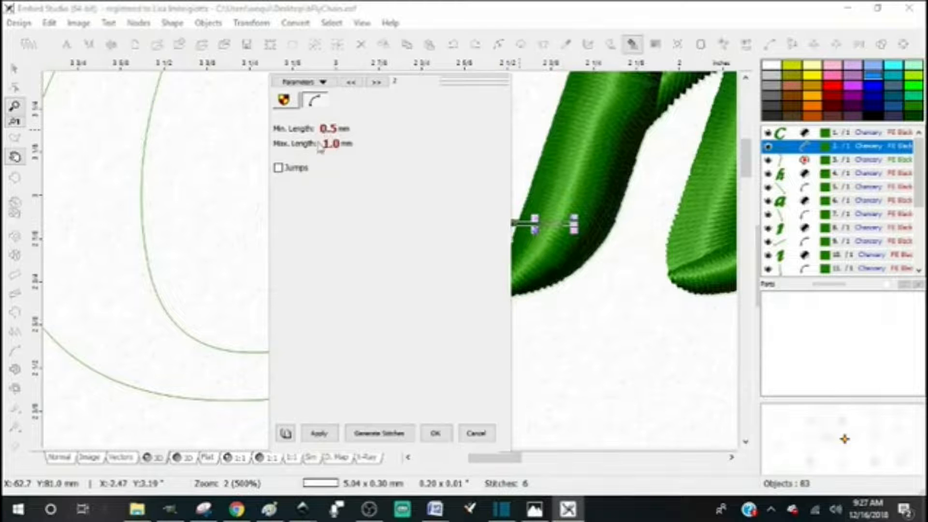
pyautogui.click(436, 434)
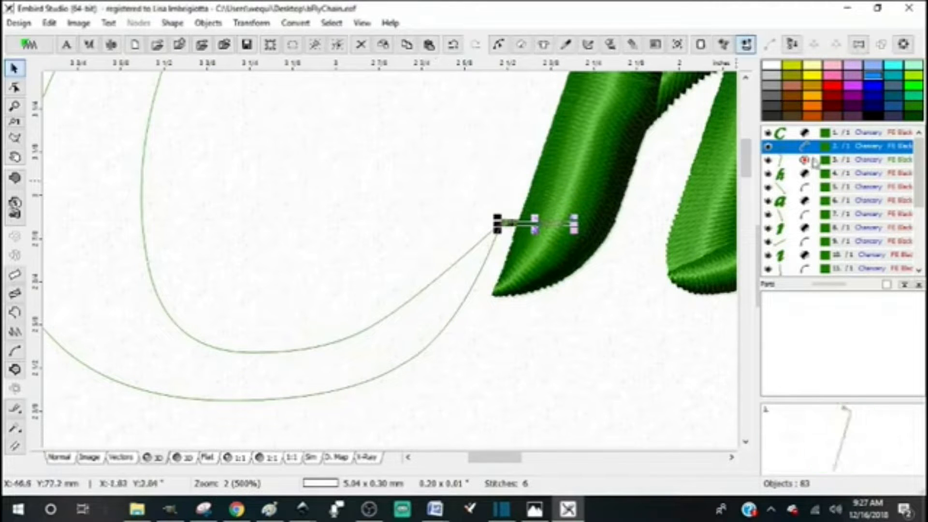
# - Regenerate the stitches of the moved letter C
pyautogui.scroll(-3, 793, 178)
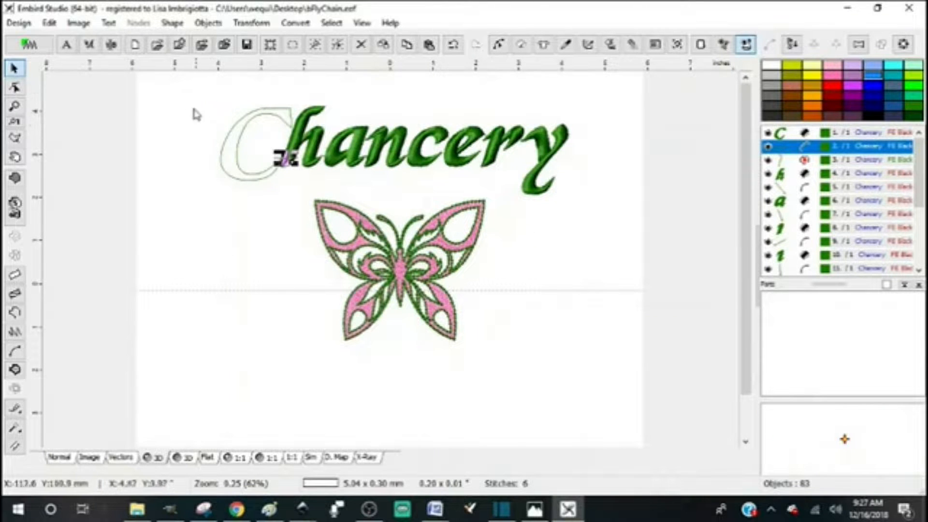
pyautogui.scroll(1, 185, 104)
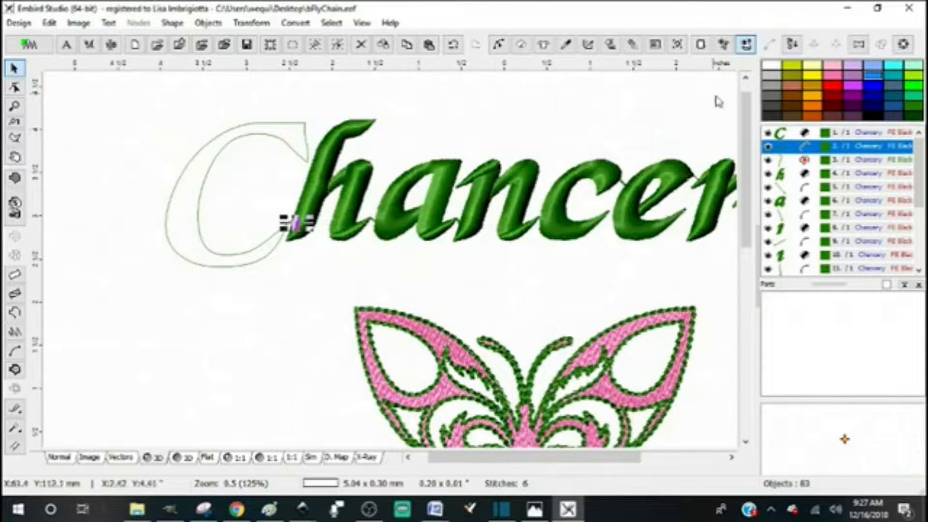
pyautogui.click(804, 132)
pyautogui.click(611, 45)
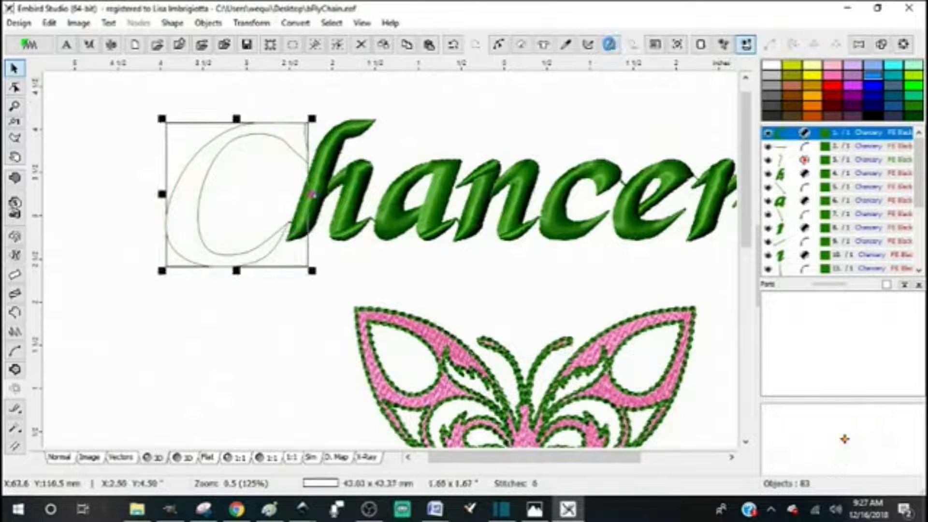
pyautogui.click(322, 329)
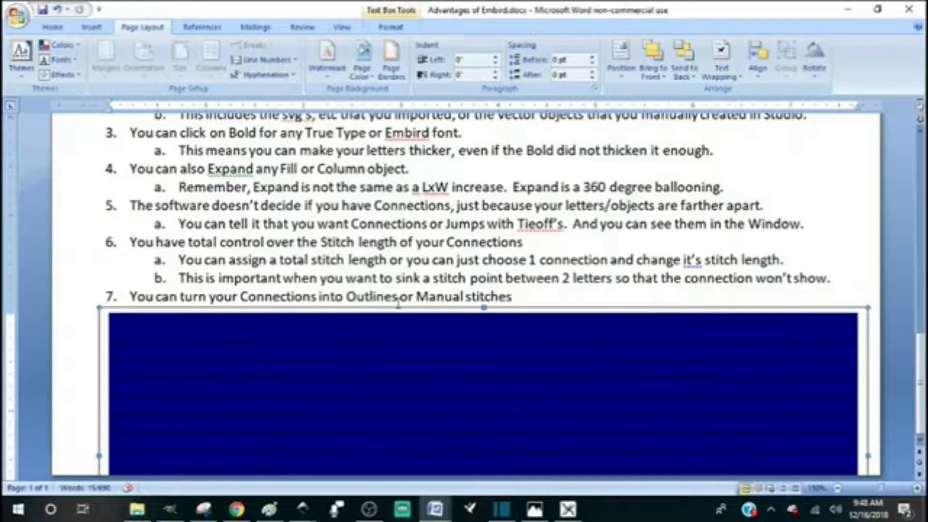
# - Lower the blue cover box in the Word document to reveal point 7a and switch back to Embird Studio
pyautogui.moveTo(398, 316); pyautogui.dragTo(395, 357)
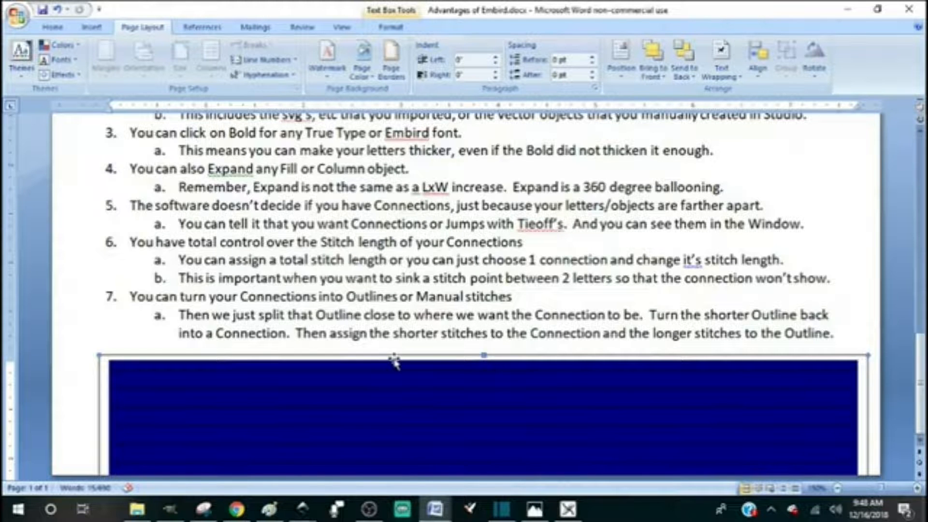
pyautogui.click(568, 510)
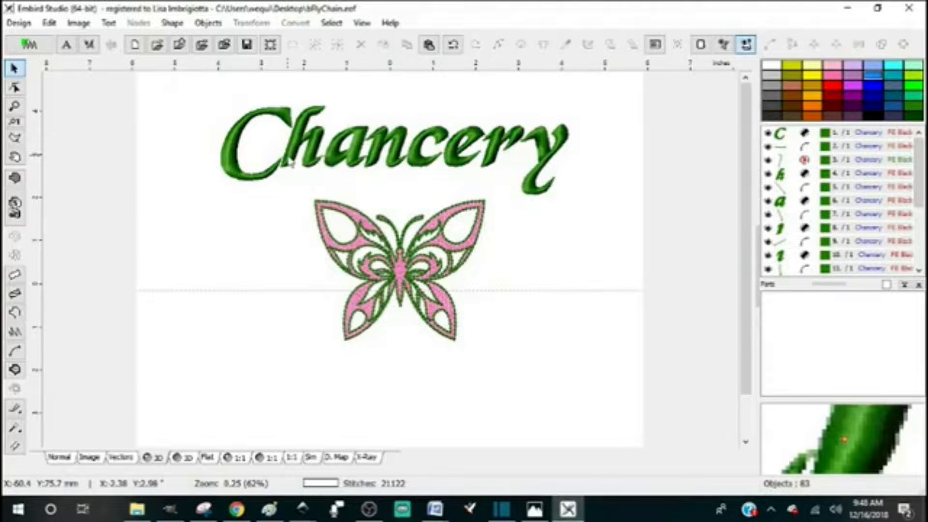
# - Show the lettering in vector view around the C-to-h connection and select the letter h
pyautogui.scroll(1, 291, 162)
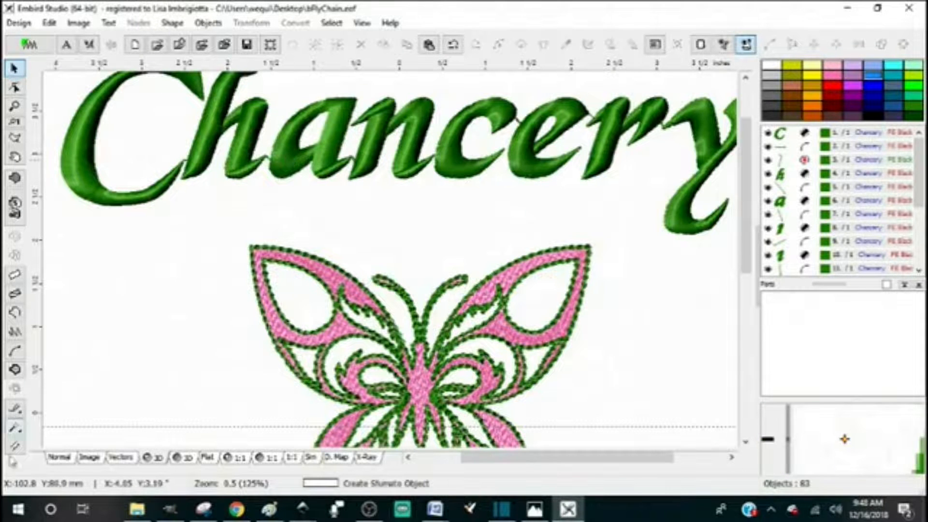
pyautogui.click(128, 459)
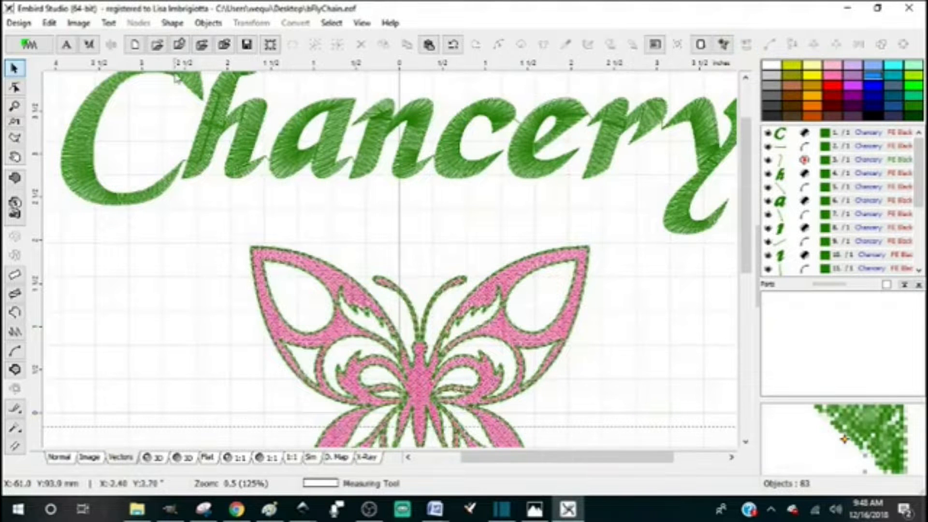
pyautogui.scroll(1, 178, 97)
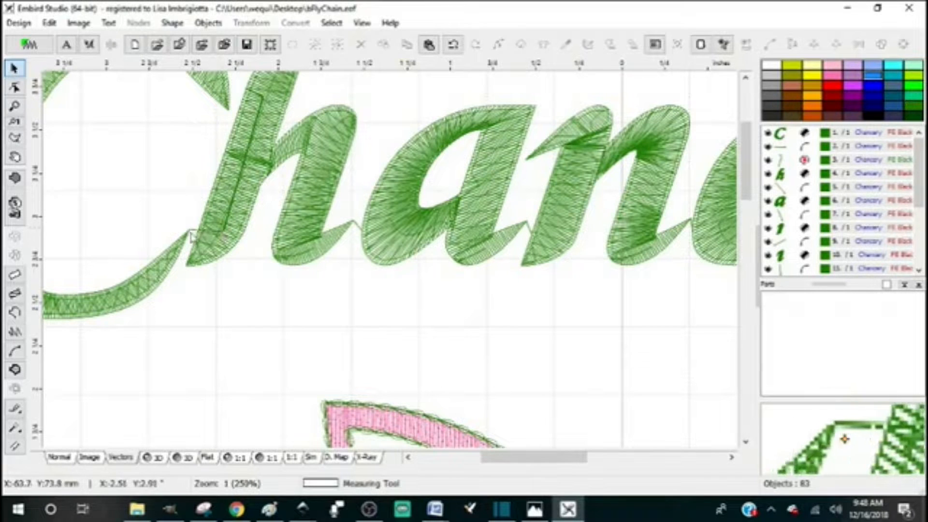
pyautogui.click(252, 170)
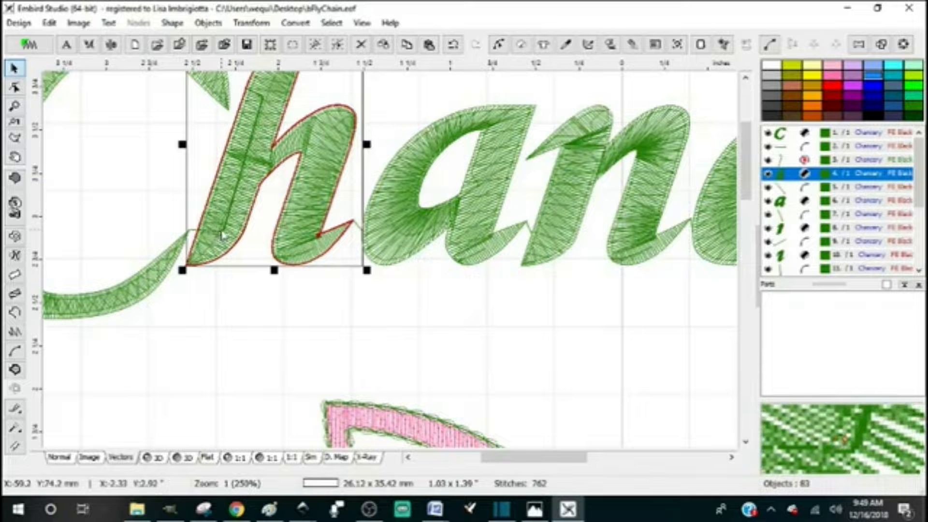
# - Compare point 7a in the Word document with the short connection and the outline inside the h in Embird Studio
pyautogui.hotkey('alt', 'Tab')
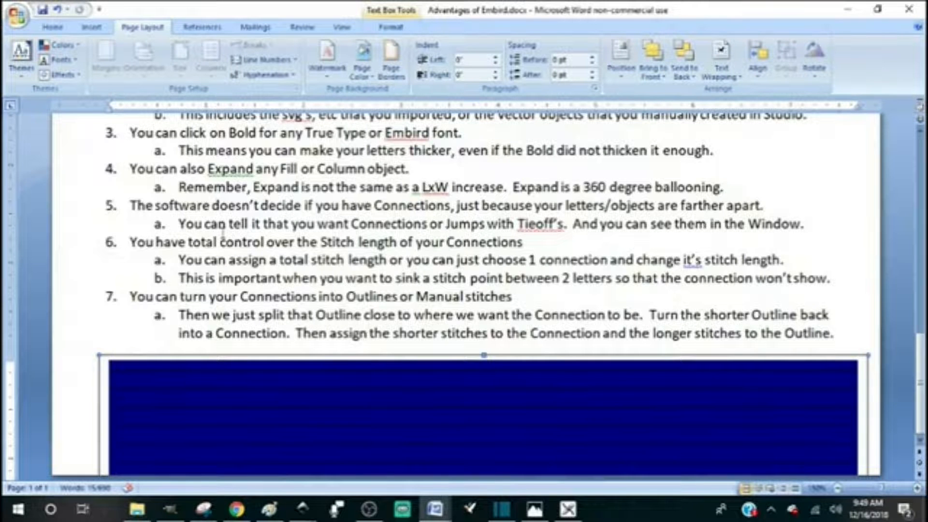
pyautogui.hotkey('alt', 'Tab')
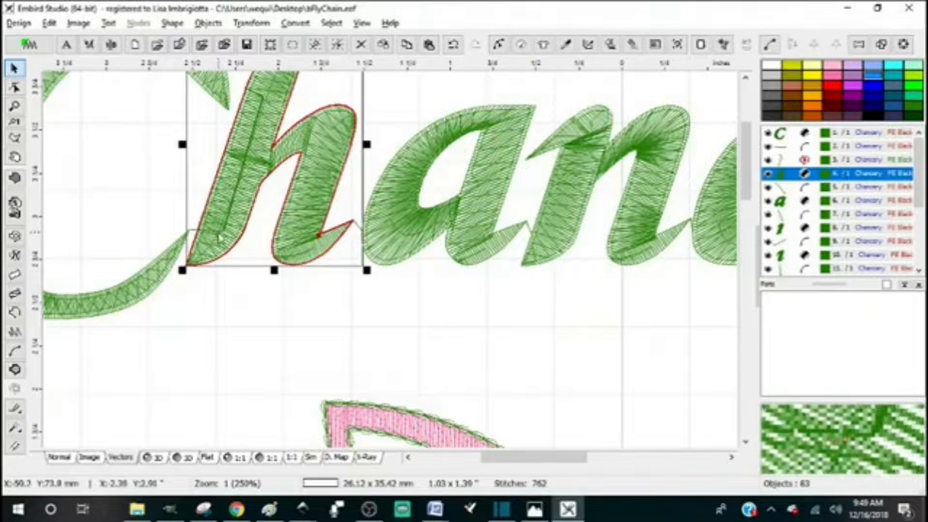
pyautogui.hotkey('alt', 'Tab')
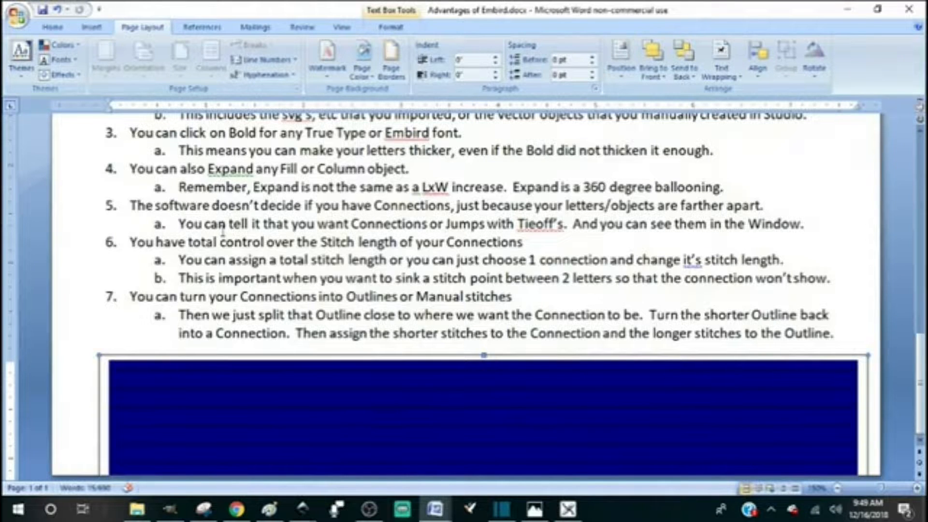
pyautogui.hotkey('alt', 'Tab')
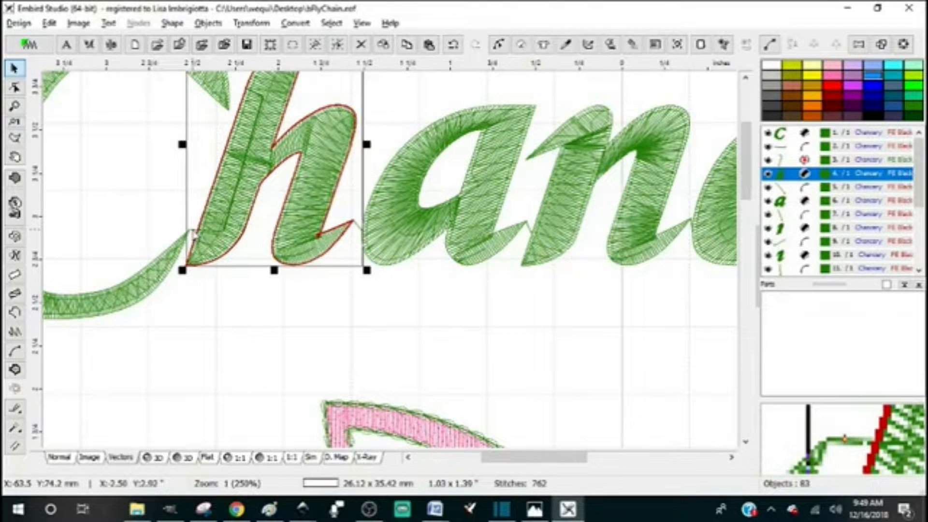
pyautogui.hotkey('alt', 'Tab')
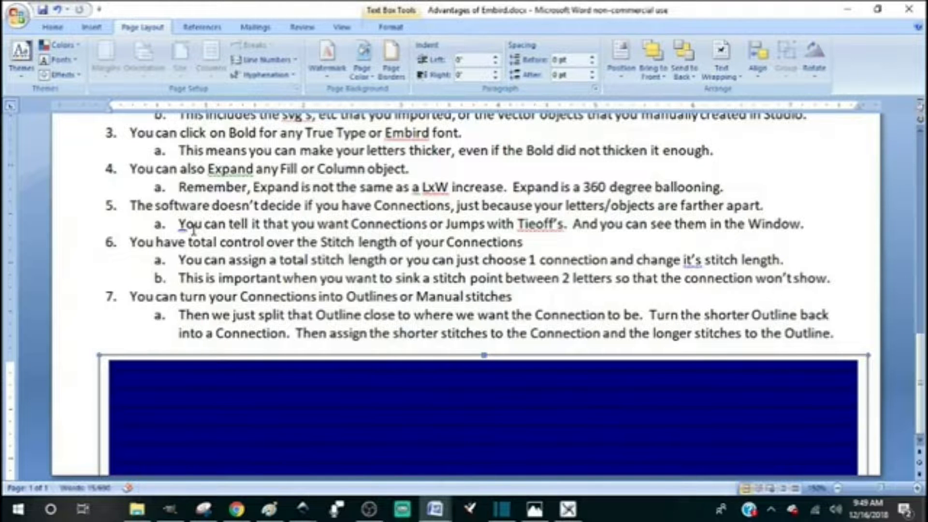
pyautogui.hotkey('alt', 'Tab')
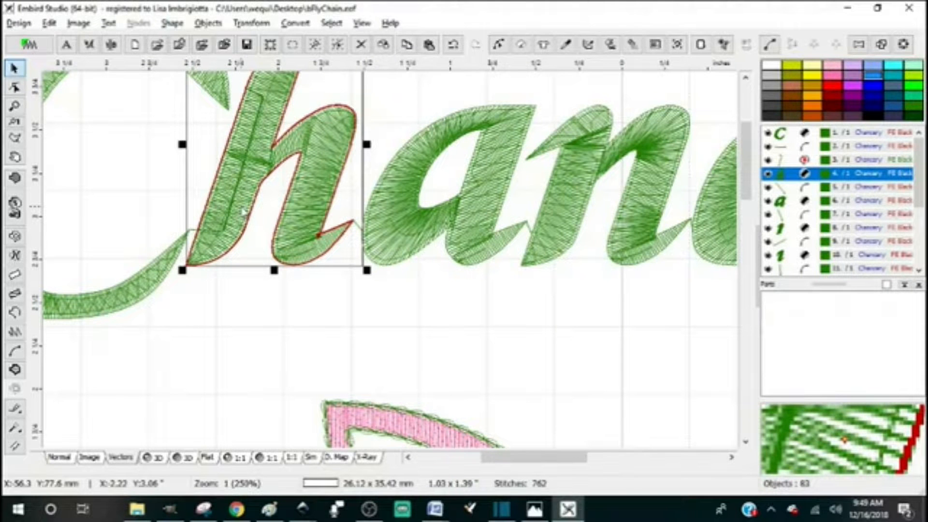
pyautogui.hotkey('alt', 'Tab')
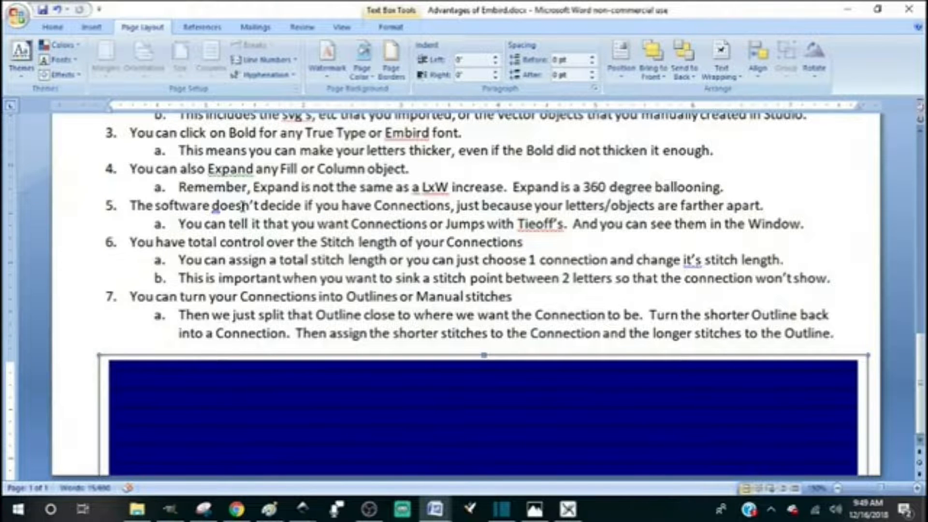
pyautogui.hotkey('alt', 'Tab')
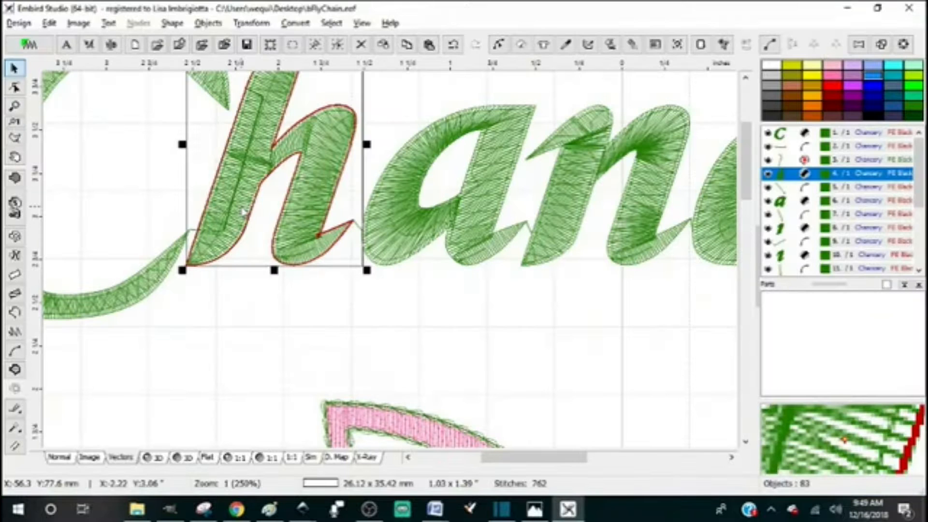
# - Switch to the Word document, lower the blue cover box well below point 7a, and review the list of Embird's general advantages
pyautogui.hotkey('alt', 'Tab')
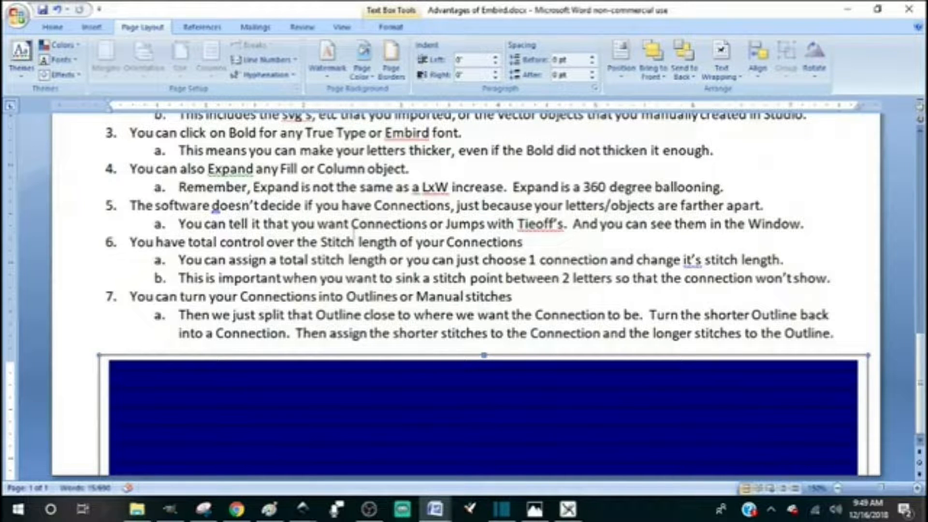
pyautogui.moveTo(356, 361); pyautogui.dragTo(343, 465)
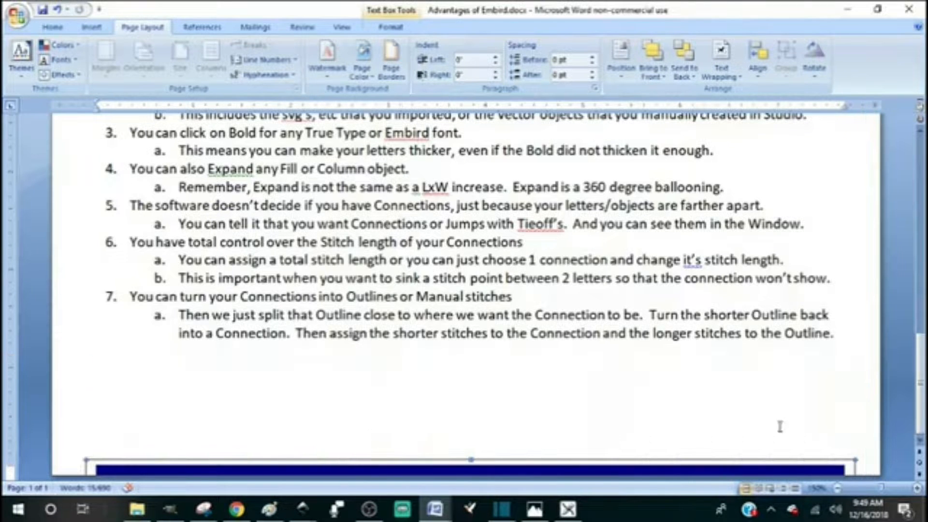
pyautogui.scroll(8, 484, 290)
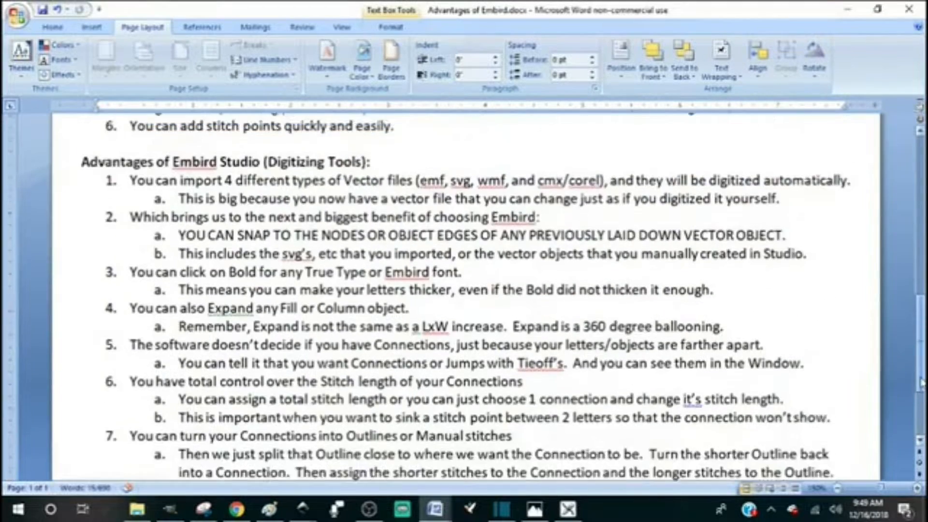
pyautogui.scroll(6, 464, 290)
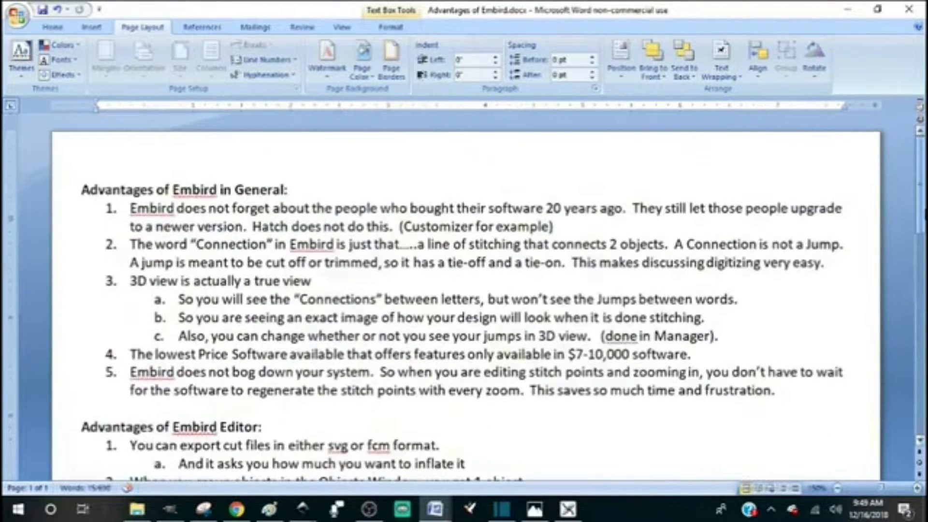
pyautogui.scroll(-2, 923, 232)
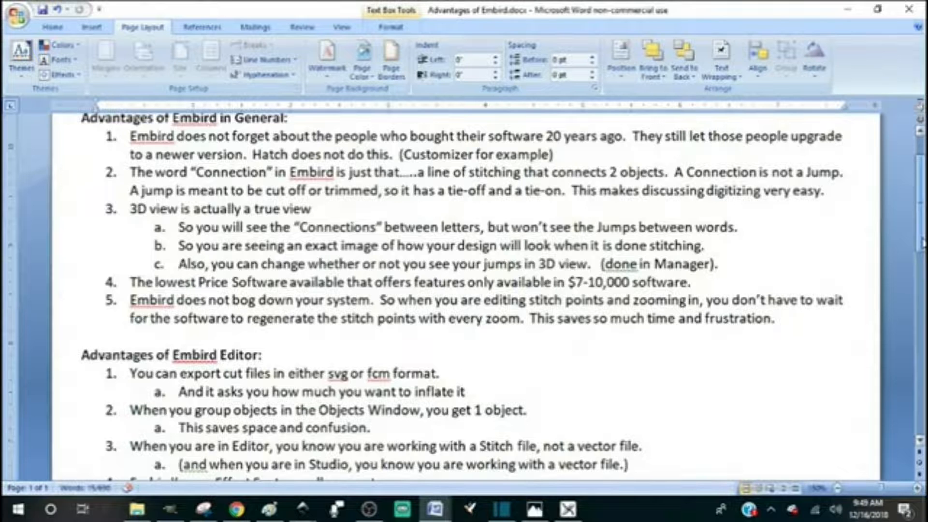
pyautogui.scroll(2, 923, 245)
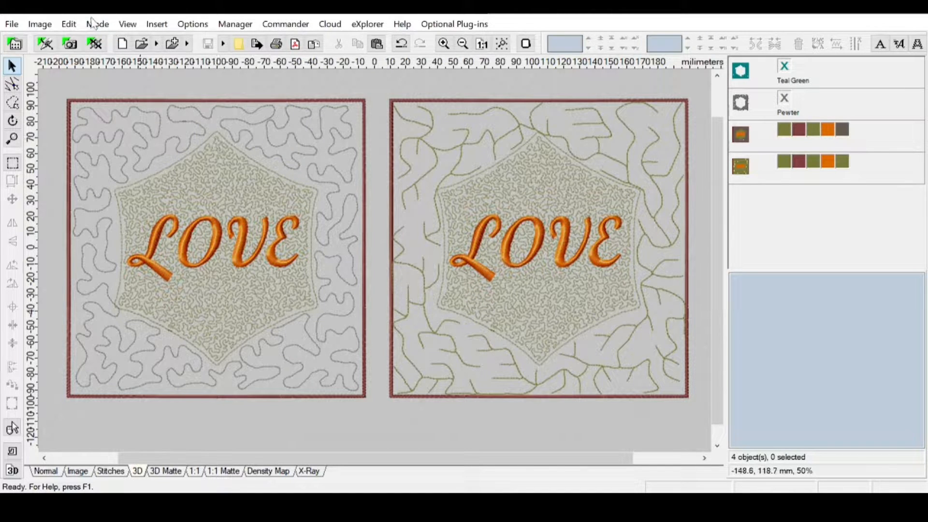
# - In Embird Editor, insert a small cross with a 2.0 mm stitch length and one layer
pyautogui.click(157, 24)
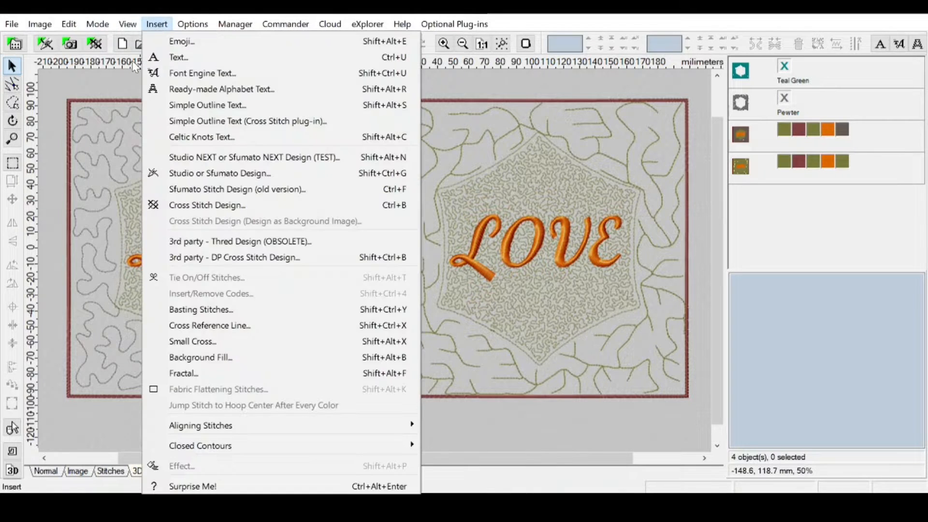
pyautogui.click(192, 343)
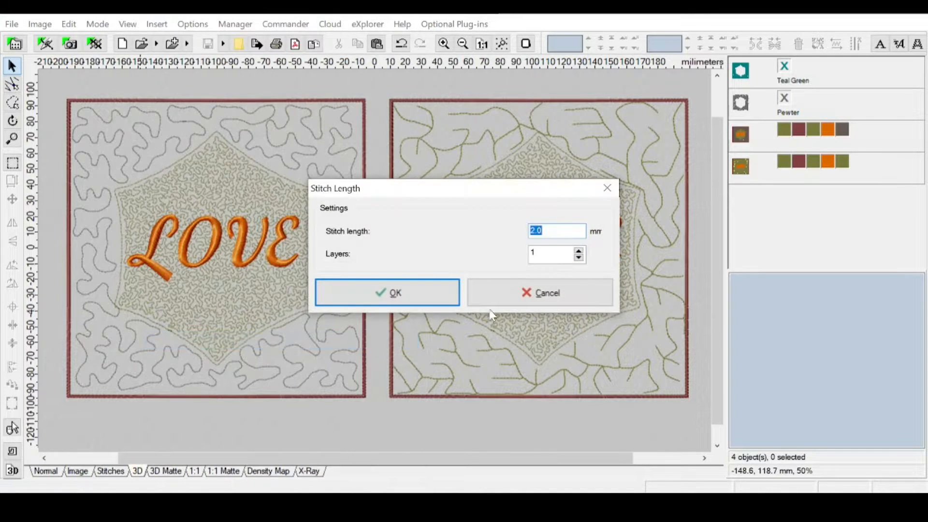
pyautogui.click(412, 292)
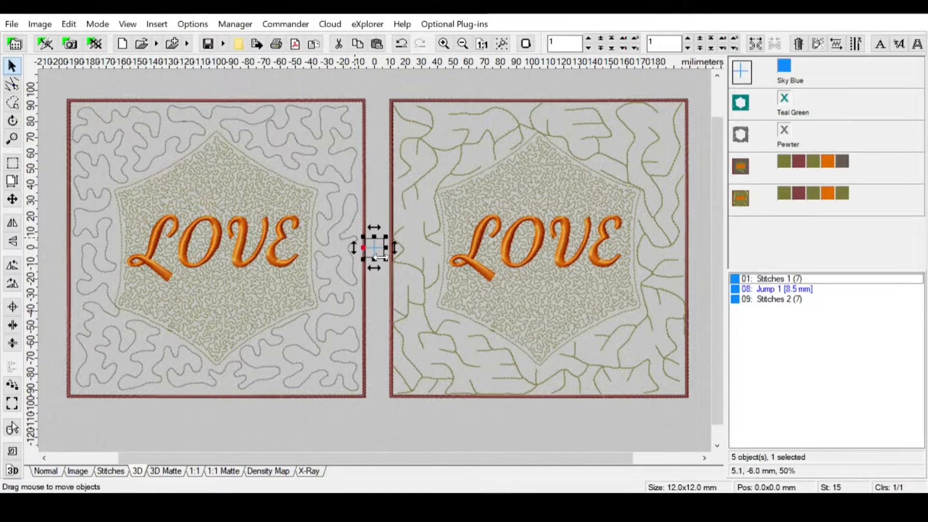
# - Align the small cross with the first LOVE block by their centers, both horizontally and vertically
pyautogui.click(742, 176)
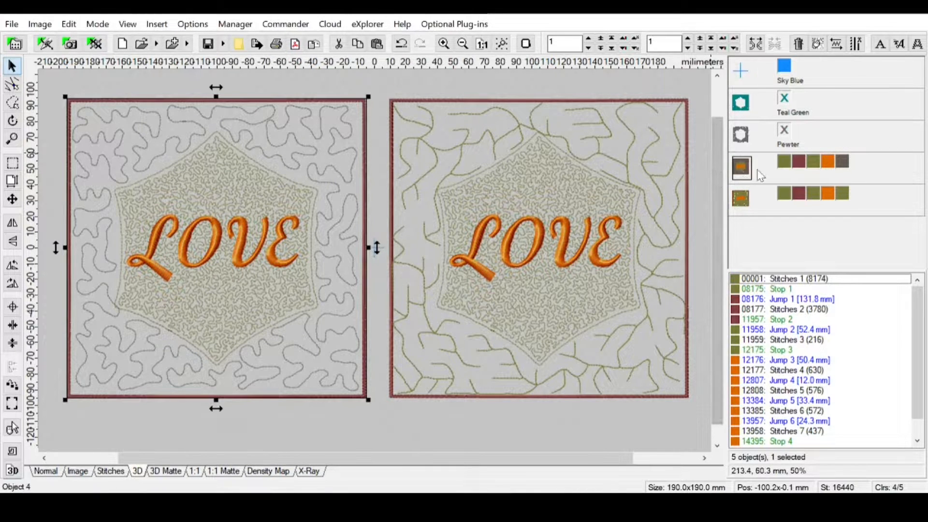
pyautogui.keyDown('ctrl'); pyautogui.click(742, 73); pyautogui.keyUp('ctrl')
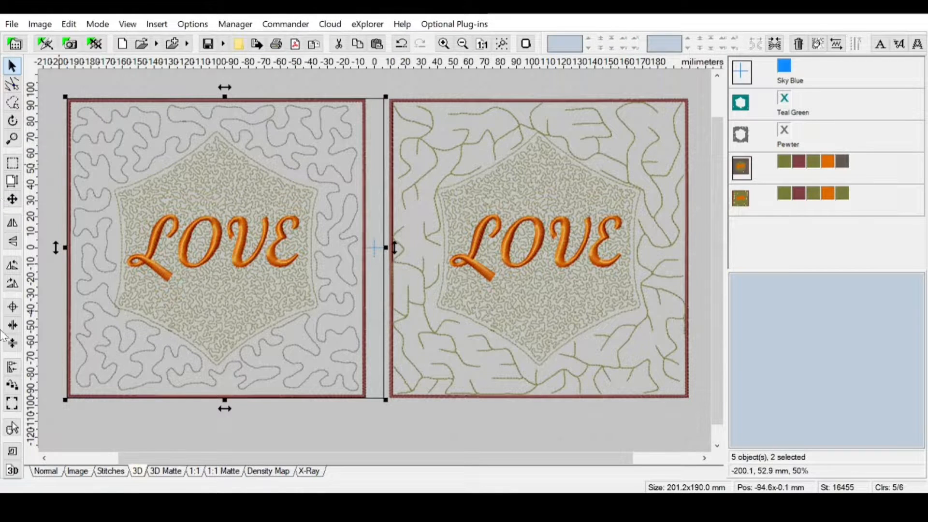
pyautogui.click(12, 369)
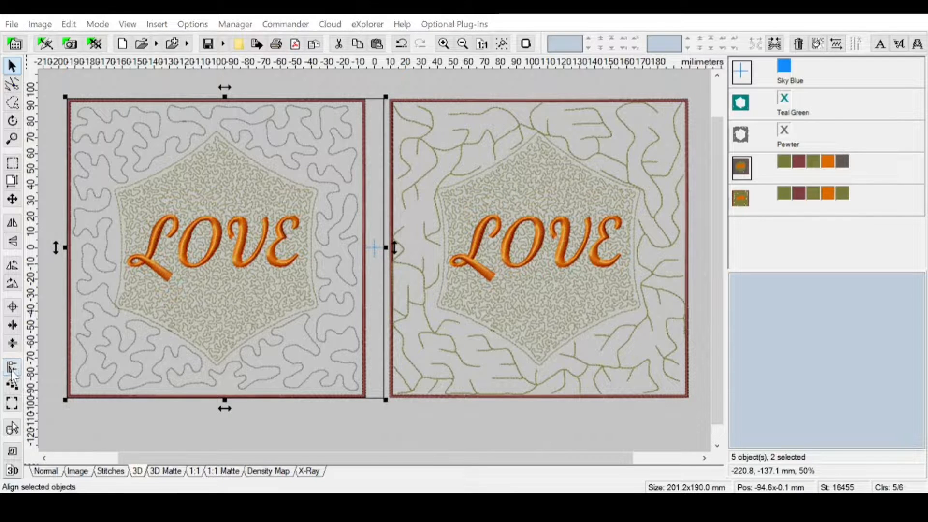
pyautogui.click(360, 235)
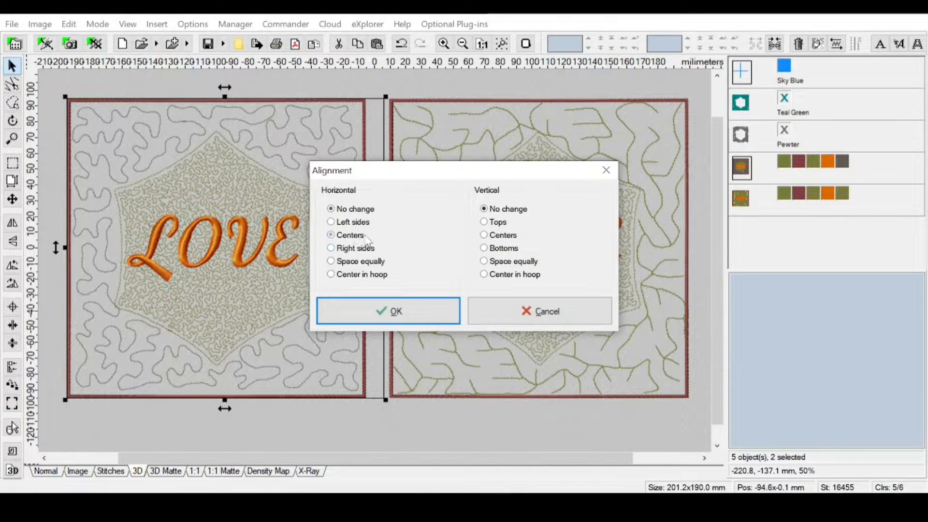
pyautogui.click(498, 235)
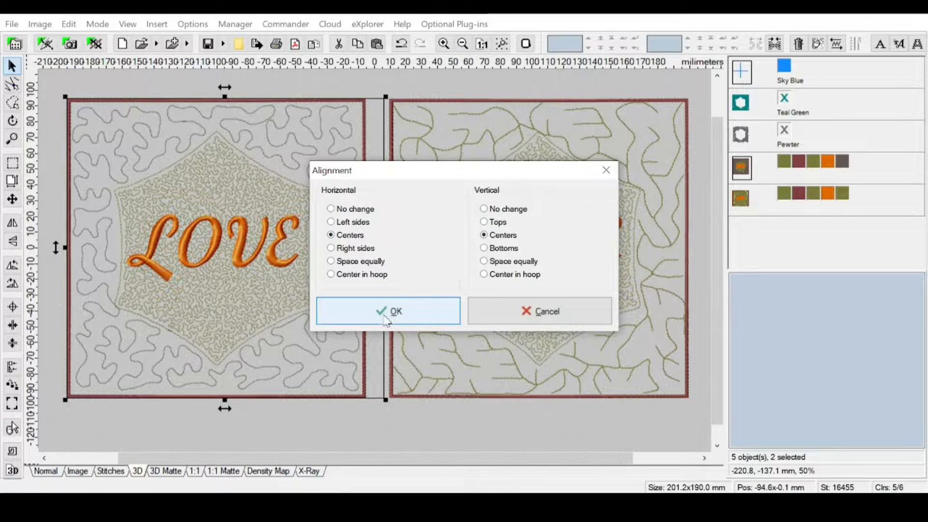
pyautogui.click(386, 320)
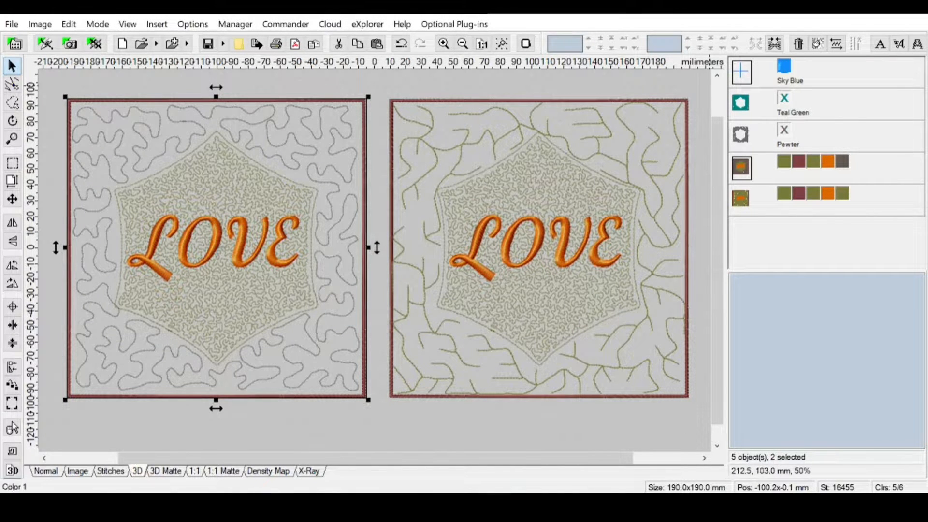
# - Change the small cross from blue to bright red (255, 0, 0) and select the cross on its own
pyautogui.doubleClick(785, 68)
pyautogui.click(316, 154)
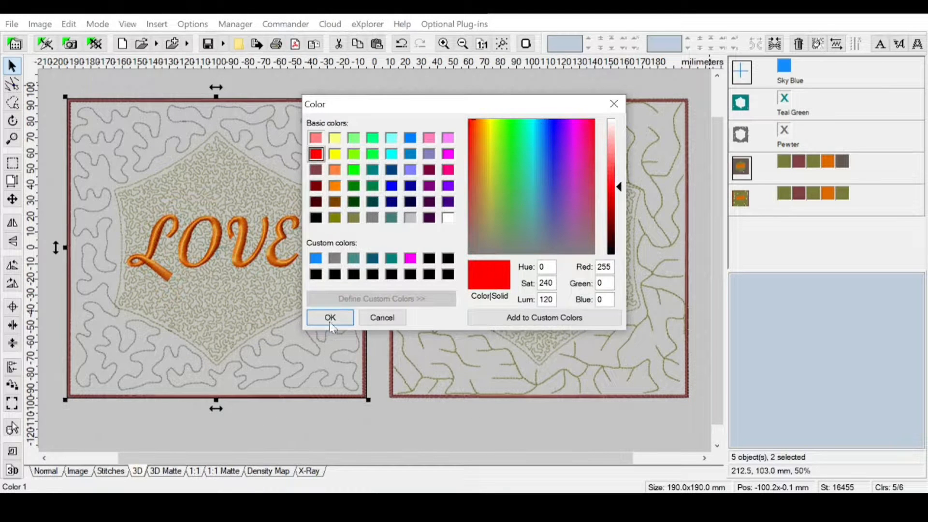
pyautogui.click(331, 318)
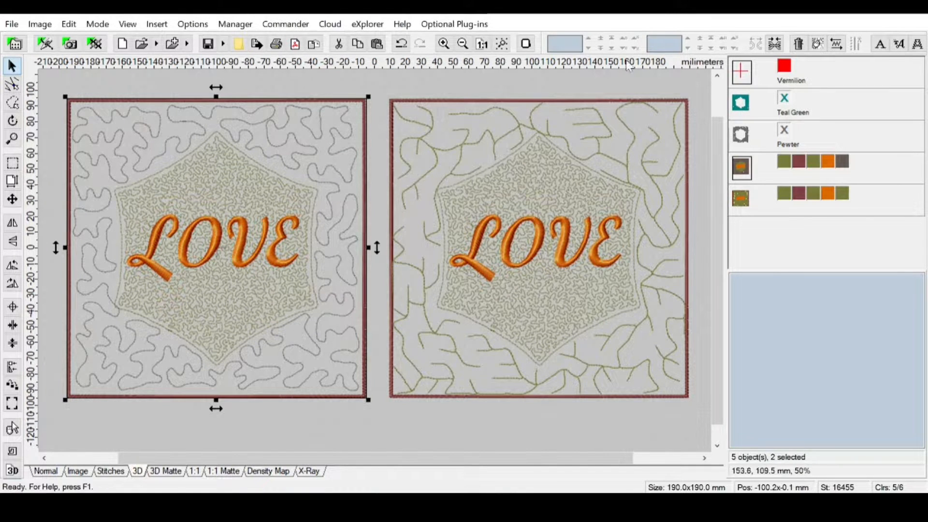
pyautogui.click(439, 124)
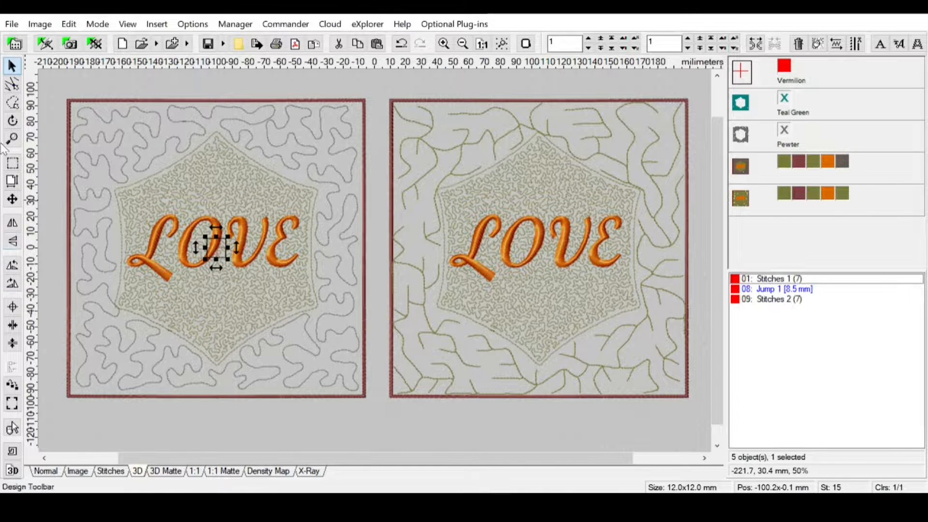
# - Enlarge the red cross to 100 mm wide and high, keeping its aspect ratio and position
pyautogui.click(12, 181)
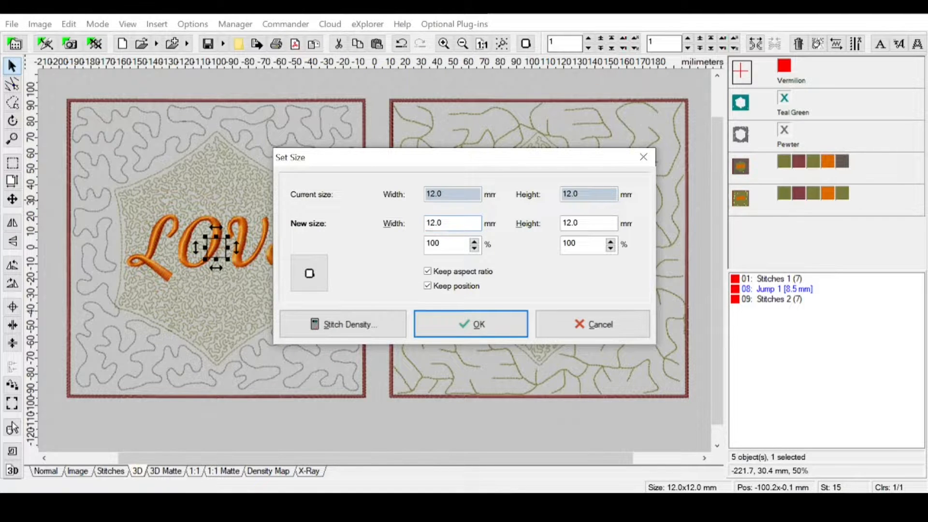
pyautogui.write('100')
pyautogui.click(468, 324)
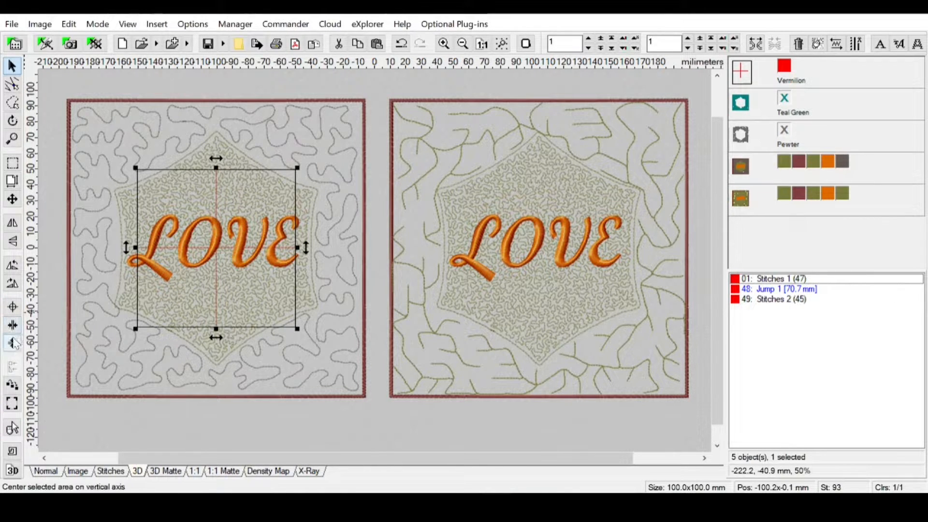
# - Set the red cross's size to 180 × 180 mm with aspect ratio and position kept, continuing despite the repeated density adjustment
pyautogui.click(13, 182)
pyautogui.write('180')
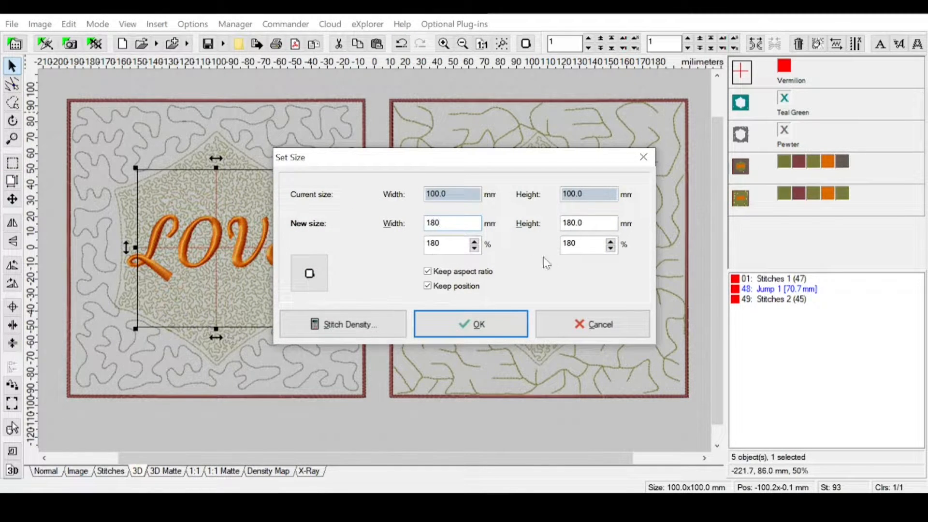
pyautogui.click(457, 323)
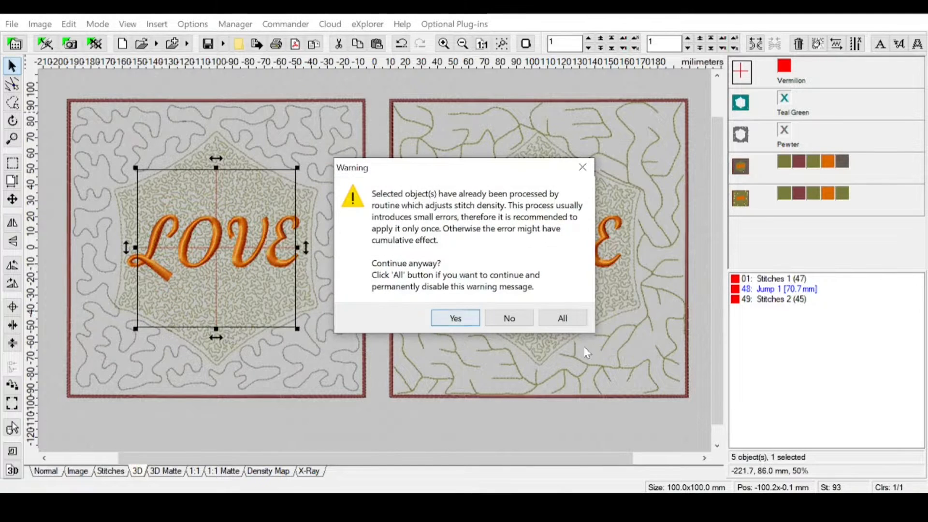
pyautogui.click(463, 321)
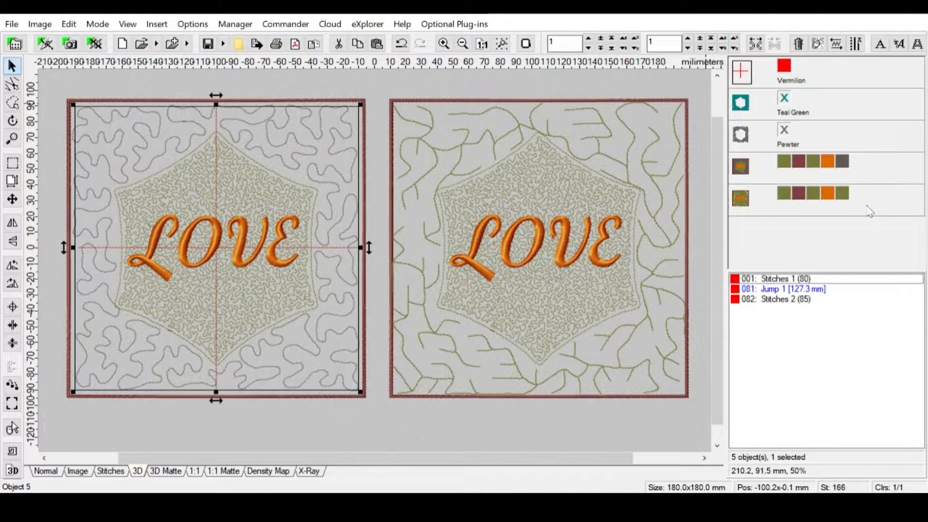
# - Hide the first LOVE block's meandering background, preview the Teal Green circles, and show the Pewter circles in its place
pyautogui.click(844, 167)
pyautogui.click(842, 199)
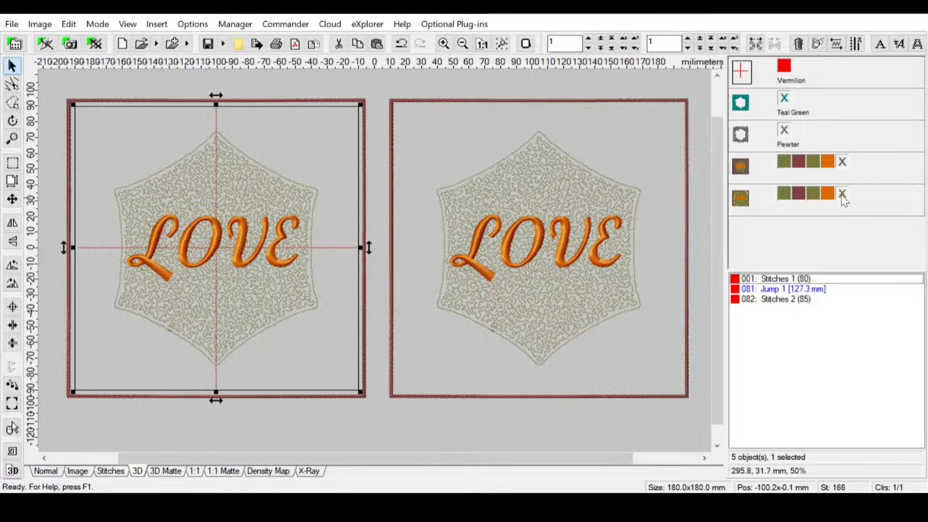
pyautogui.click(844, 196)
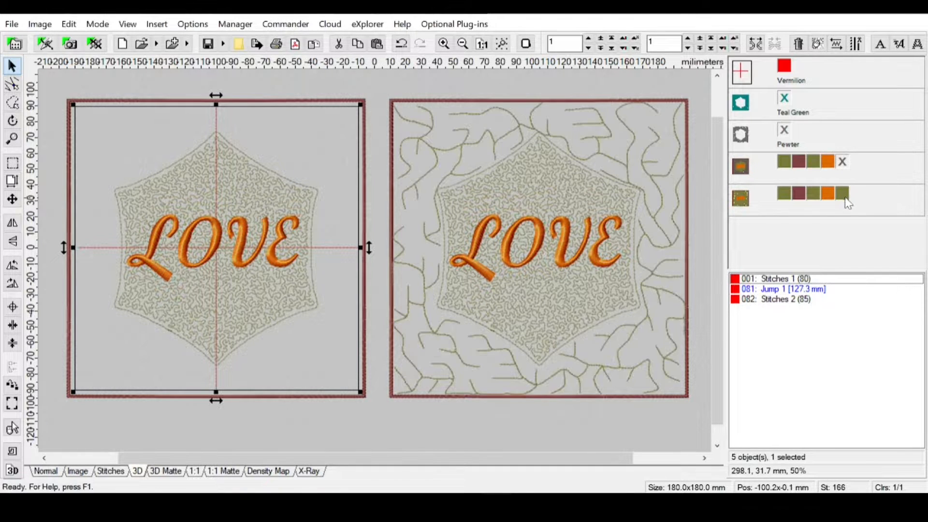
pyautogui.click(784, 100)
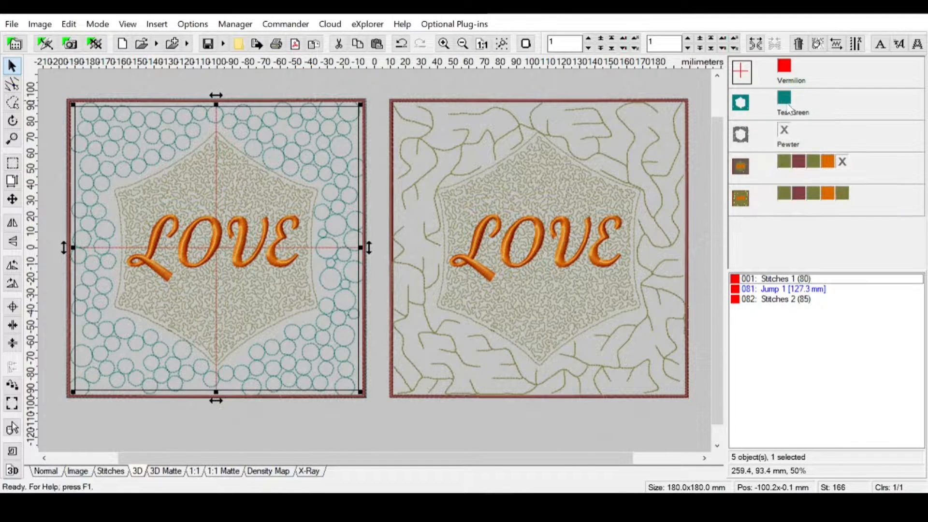
pyautogui.click(787, 109)
pyautogui.click(783, 133)
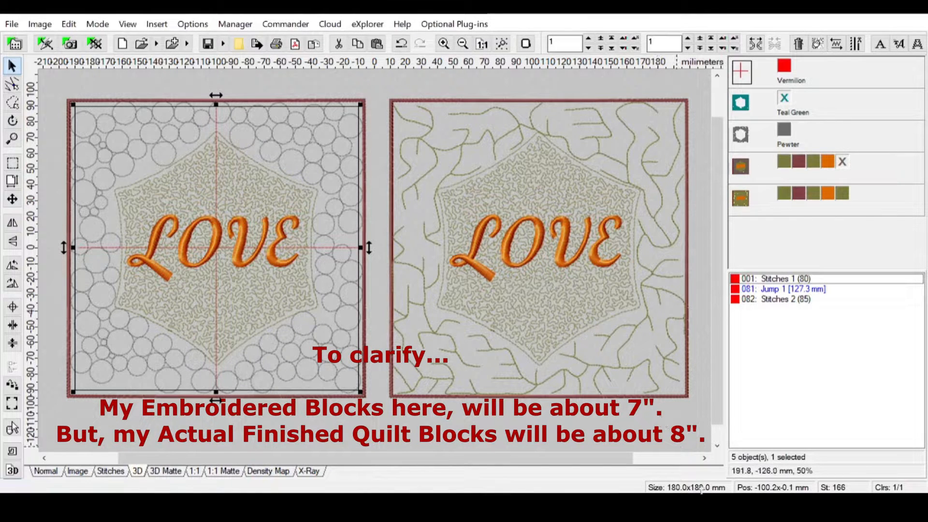
# - Switch the measurement units to inches and check the size of the red cross
pyautogui.click(192, 24)
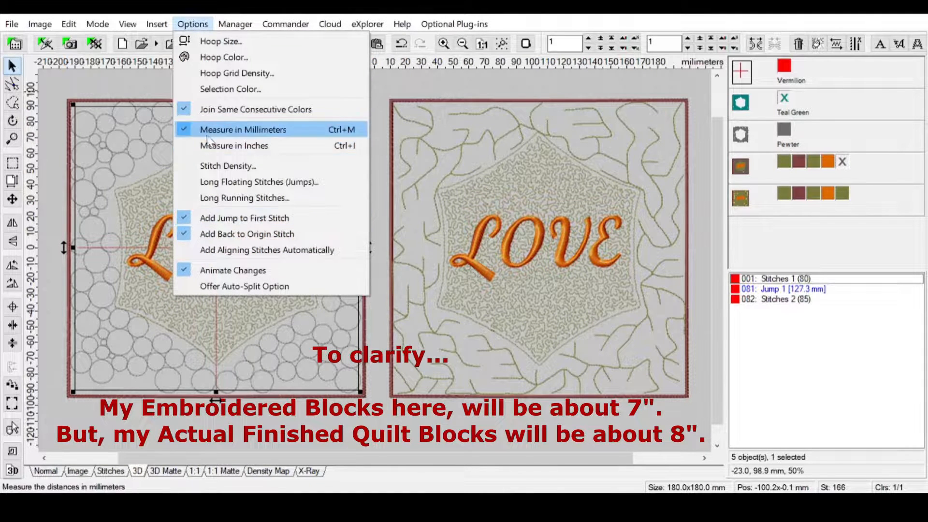
pyautogui.click(216, 145)
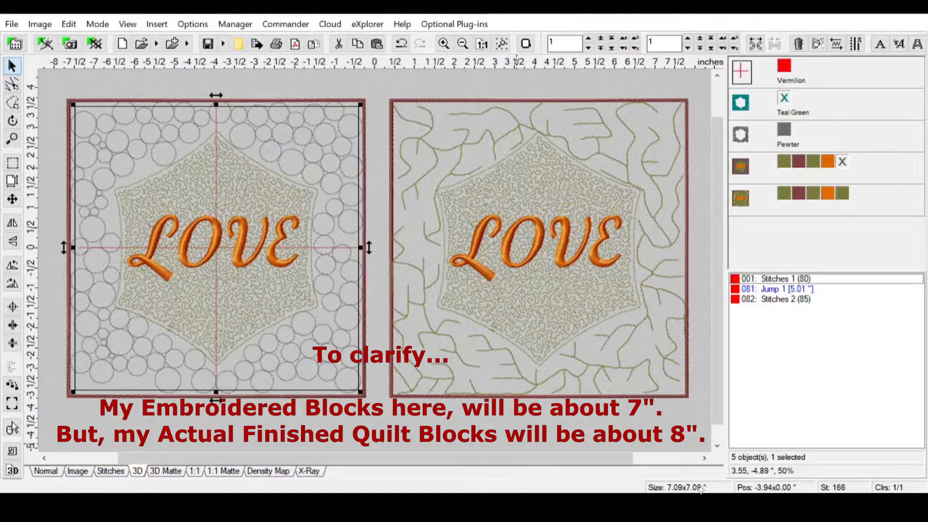
pyautogui.moveTo(704, 490)
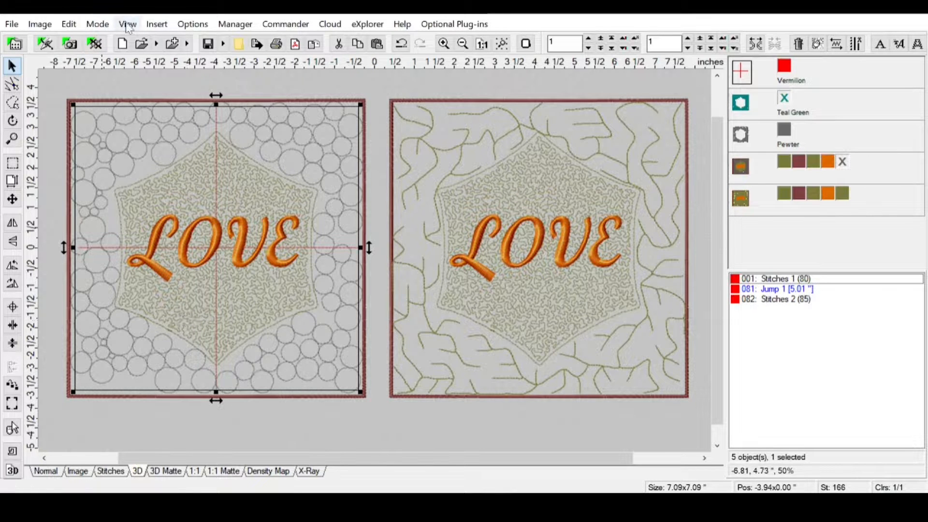
# - Insert basting stitches as a plain square with a 0.0 mm border offset and one layer
pyautogui.click(156, 25)
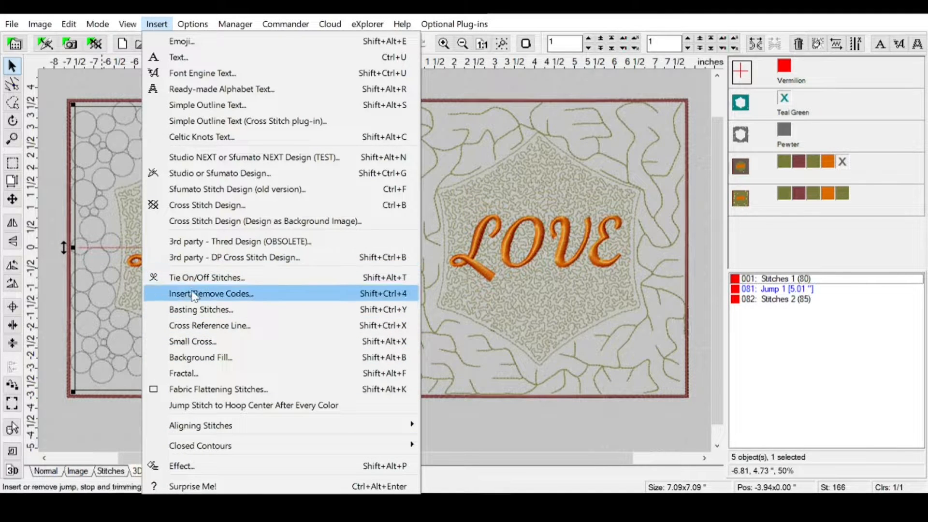
pyautogui.click(193, 310)
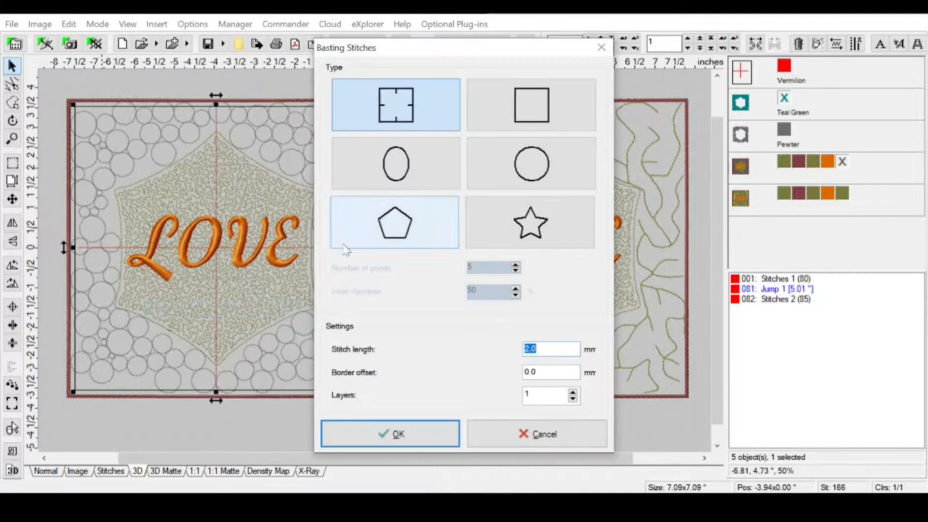
pyautogui.click(534, 100)
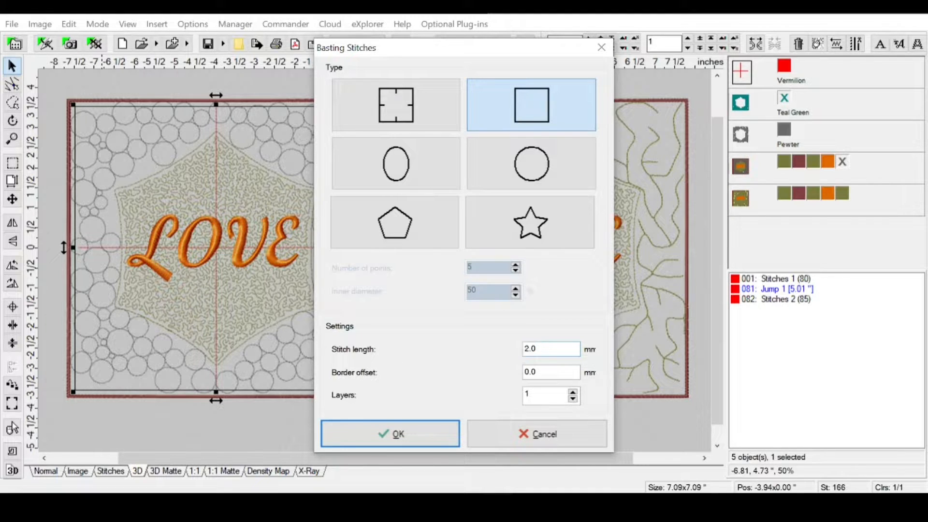
pyautogui.write('2')
pyautogui.click(397, 435)
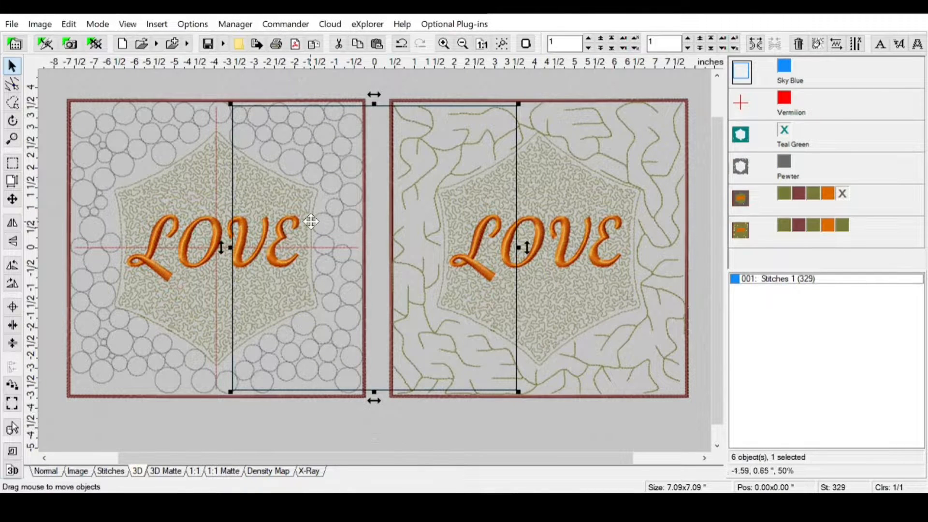
# - Align the centers of the basting square and the red cross both horizontally and vertically over the first LOVE block
pyautogui.click(742, 231)
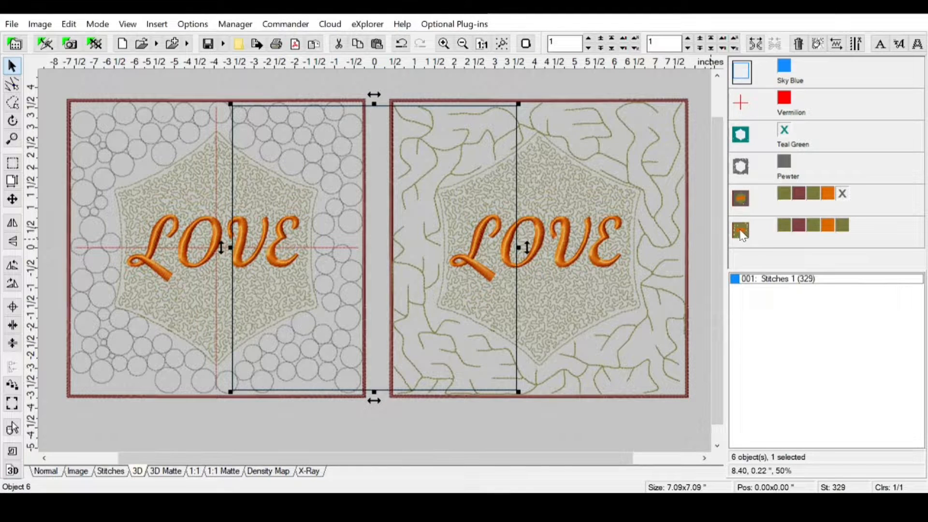
pyautogui.click(742, 101)
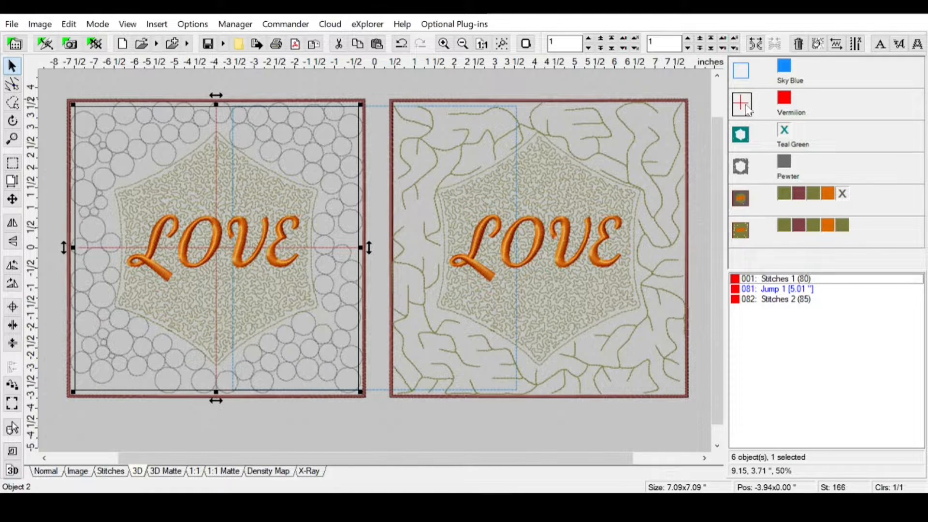
pyautogui.keyDown('ctrl'); pyautogui.click(753, 72); pyautogui.keyUp('ctrl')
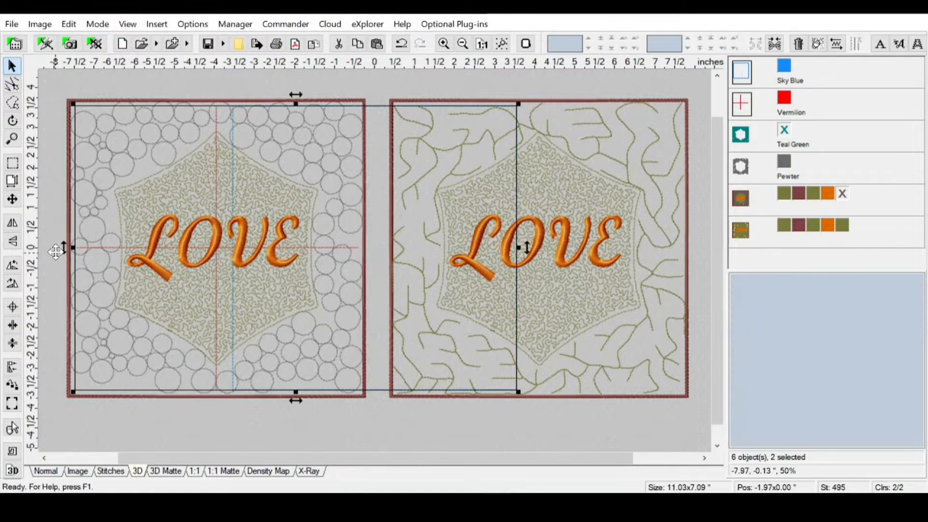
pyautogui.click(12, 368)
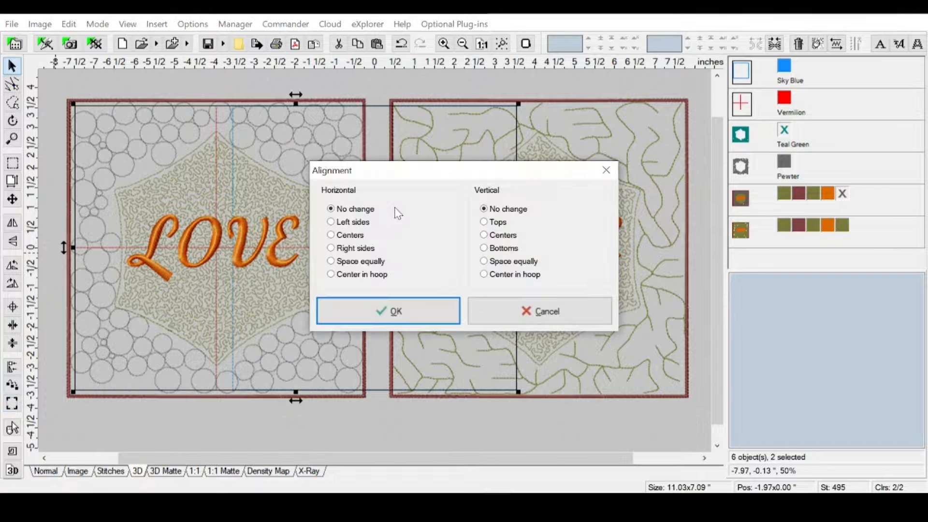
pyautogui.click(516, 236)
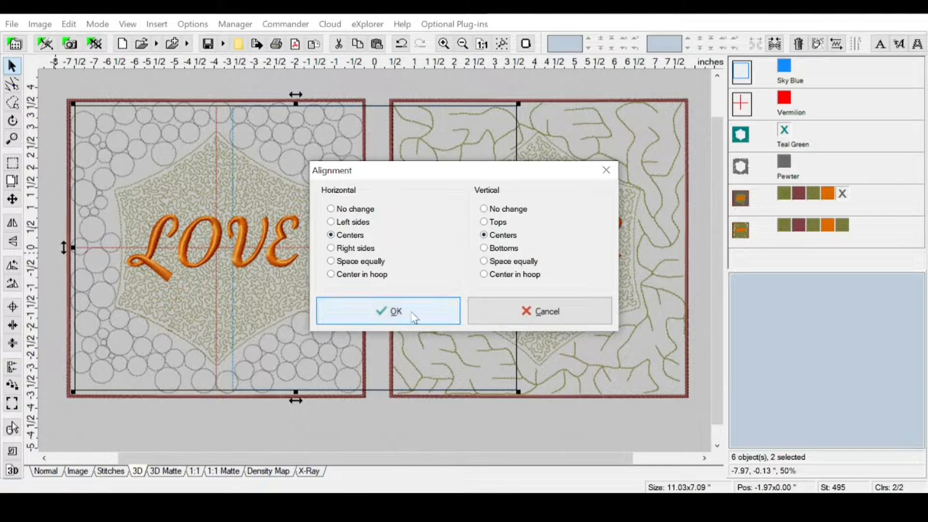
pyautogui.click(396, 313)
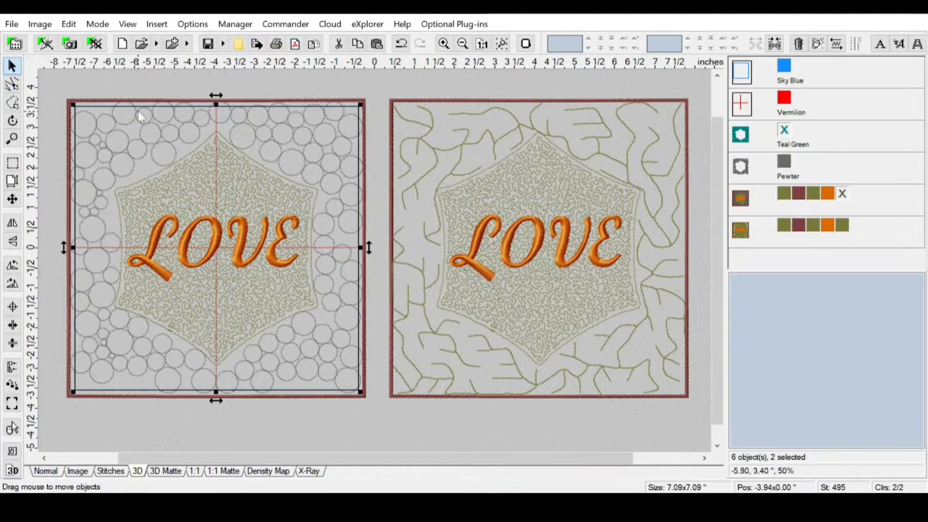
# - Resize the basting square and red cross to 7.5 inches wide, keeping aspect ratio and position, and continue past the density warning
pyautogui.click(12, 181)
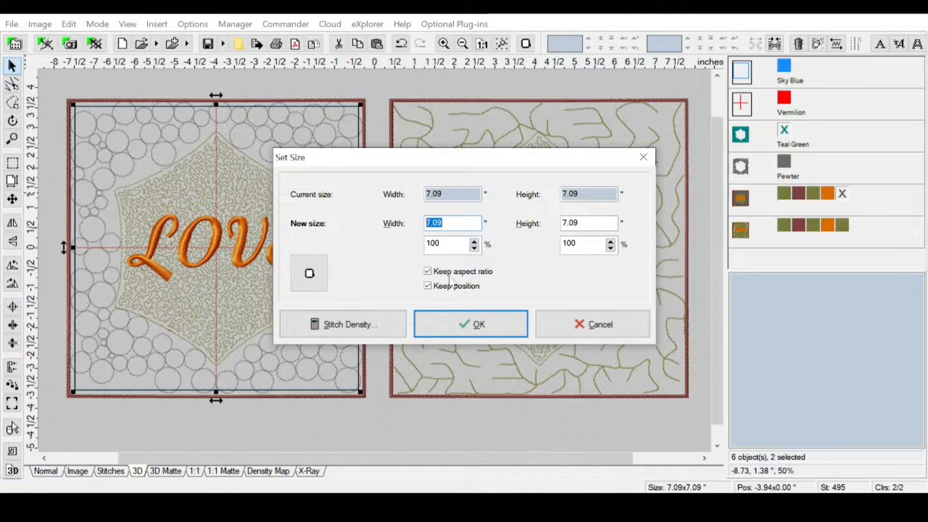
pyautogui.write('7.5')
pyautogui.click(464, 325)
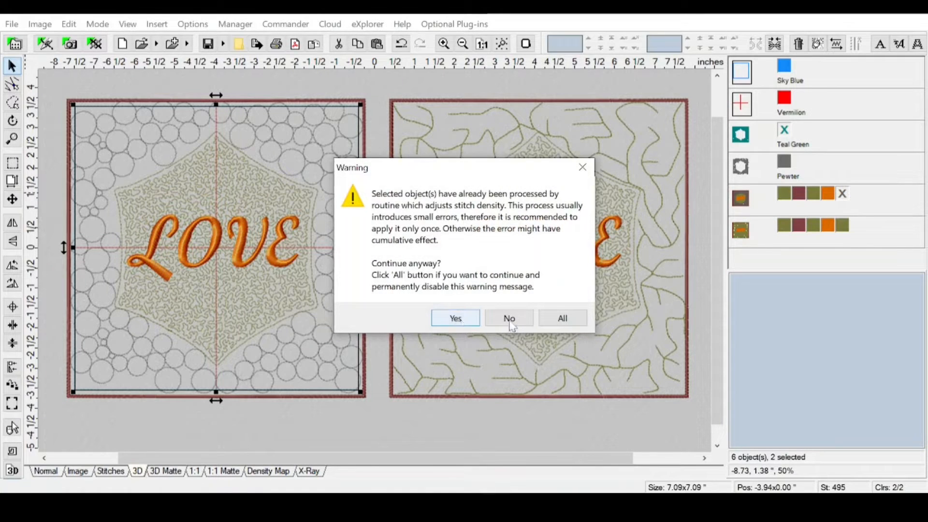
pyautogui.click(454, 320)
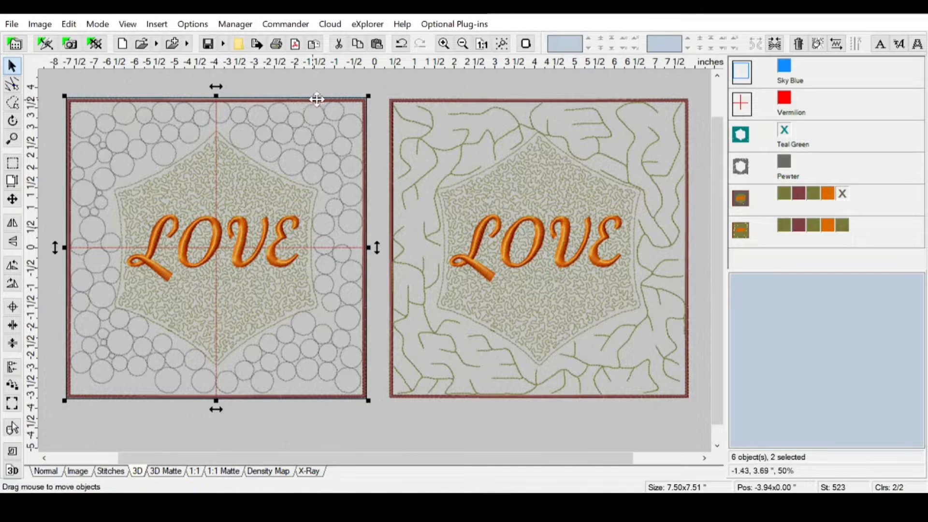
# - Hide the dark red borders of both LOVE blocks and deselect all objects
pyautogui.click(798, 195)
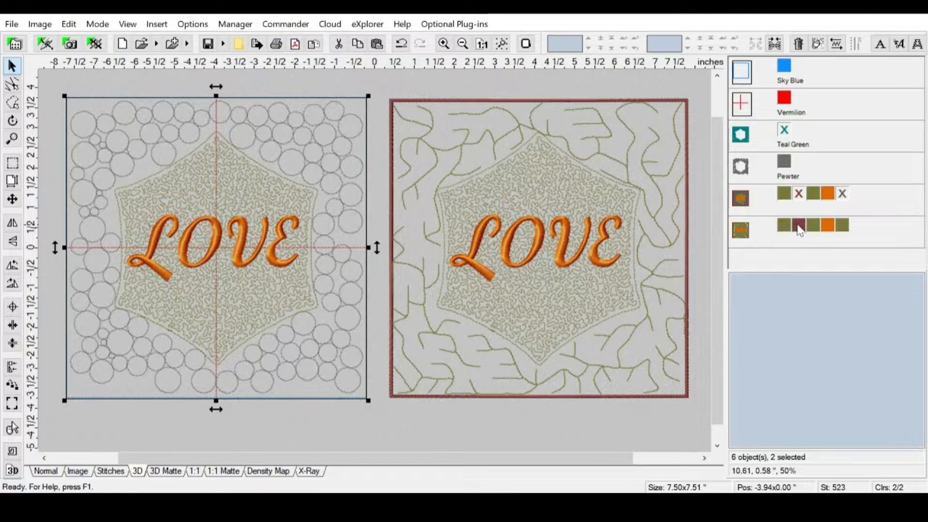
pyautogui.click(798, 227)
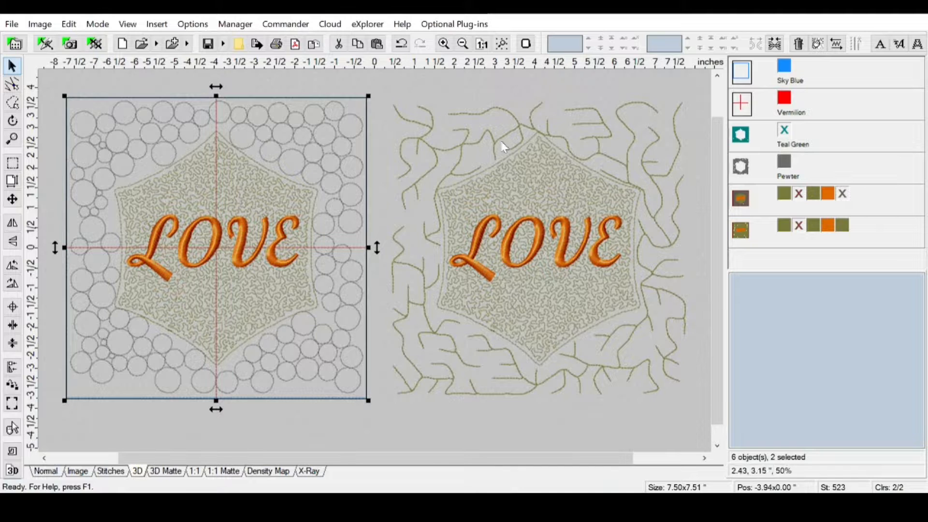
pyautogui.click(410, 84)
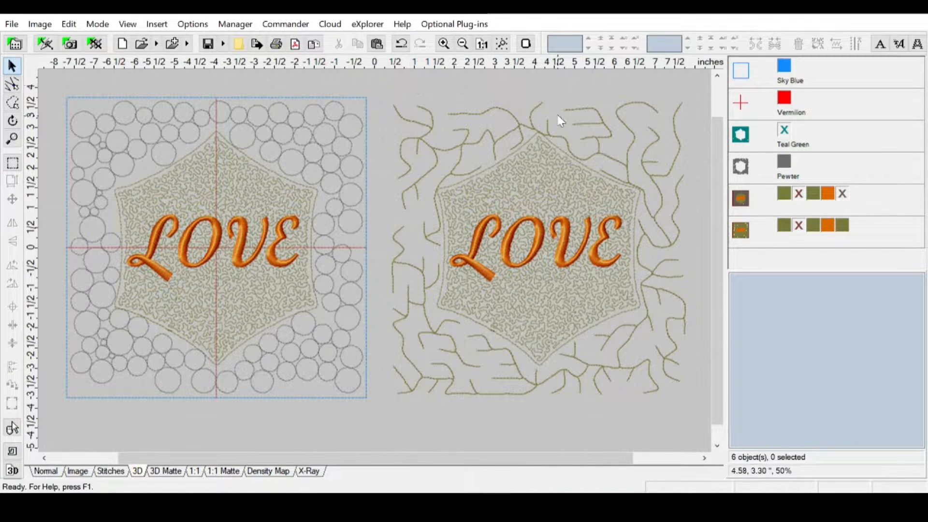
# - Hide the red Vermilion cross and change the basting square's color to Pewter
pyautogui.click(775, 110)
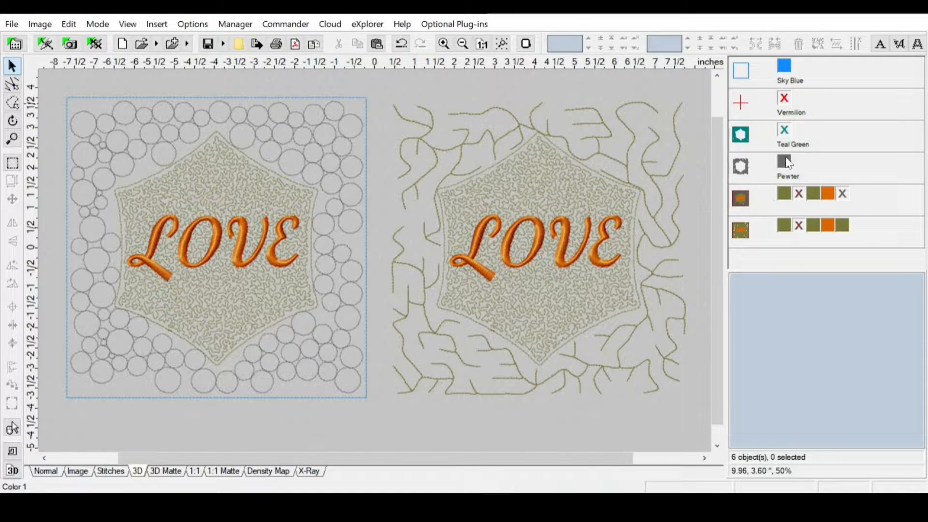
pyautogui.rightClick(786, 72)
pyautogui.click(812, 100)
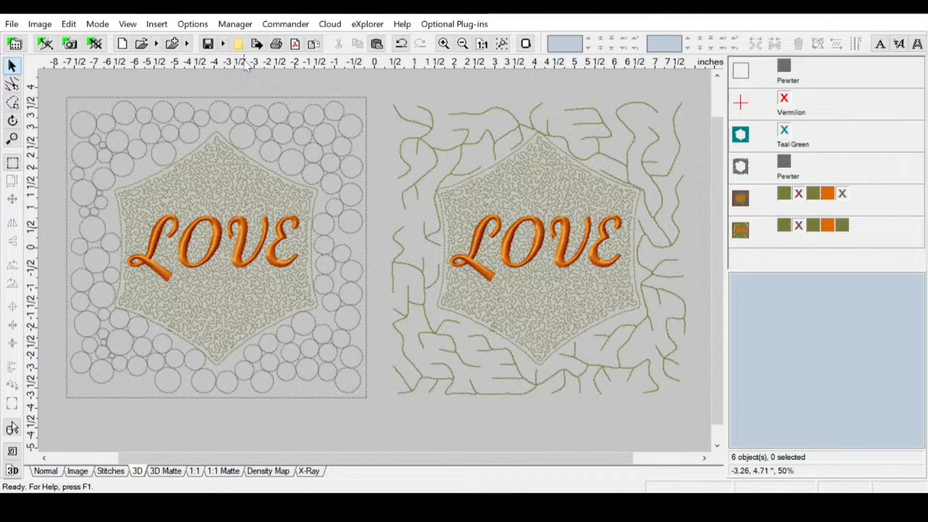
# - Place guidelines around the first LOVE block, horizontal at about 4 and -4 inches, vertical at about -8 and 0 inches
pyautogui.moveTo(243, 65); pyautogui.dragTo(76, 86)
pyautogui.moveTo(30, 200); pyautogui.dragTo(56, 227)
pyautogui.moveTo(223, 424); pyautogui.dragTo(216, 408)
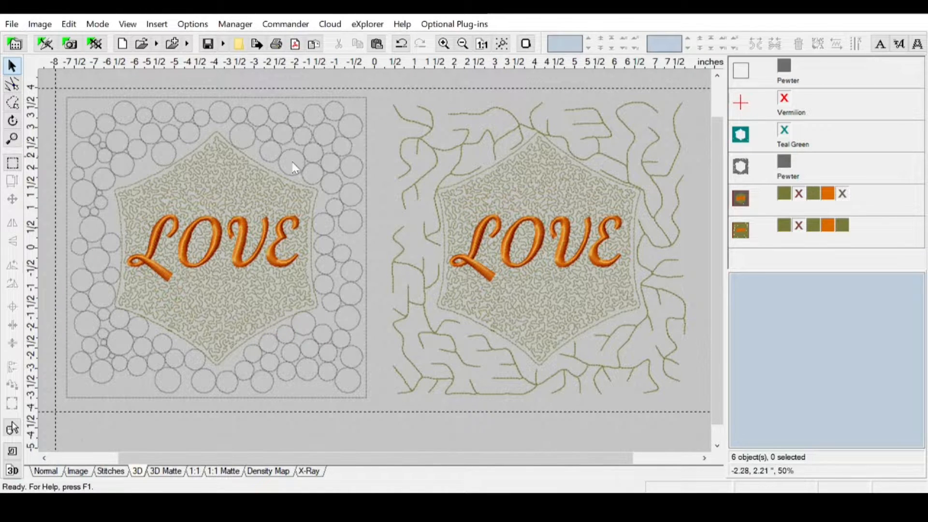
pyautogui.moveTo(30, 219); pyautogui.dragTo(381, 292)
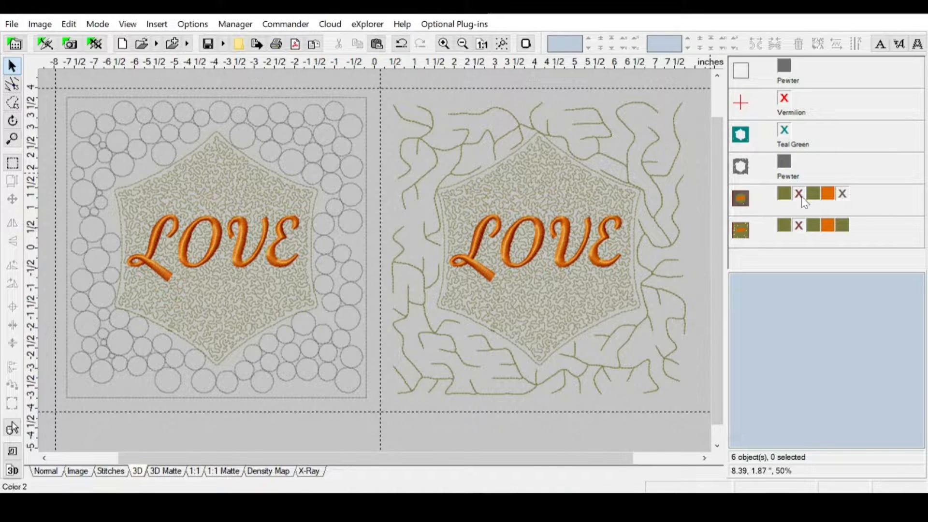
# - Show the second LOVE block's border again and preview the block without the stippling inside its hexagon
pyautogui.click(799, 226)
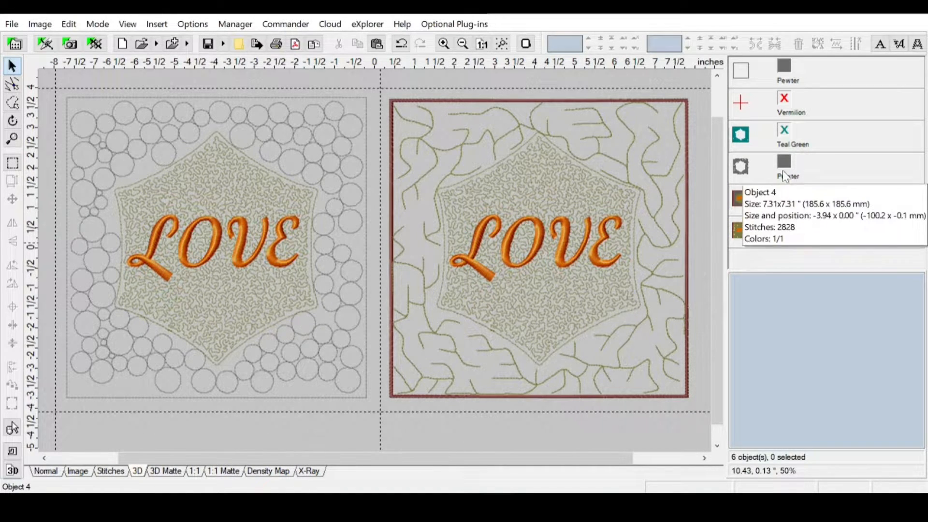
pyautogui.moveTo(787, 70)
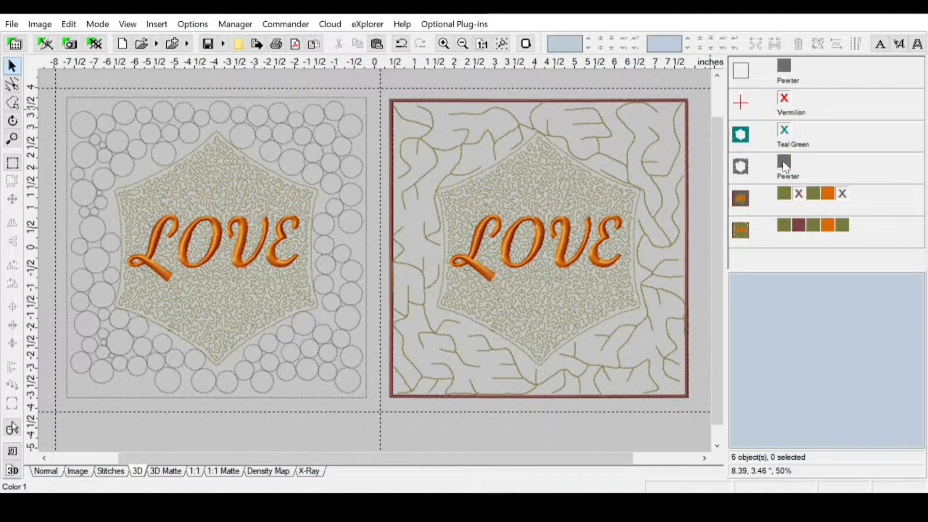
pyautogui.click(741, 167)
pyautogui.click(784, 225)
pyautogui.click(785, 226)
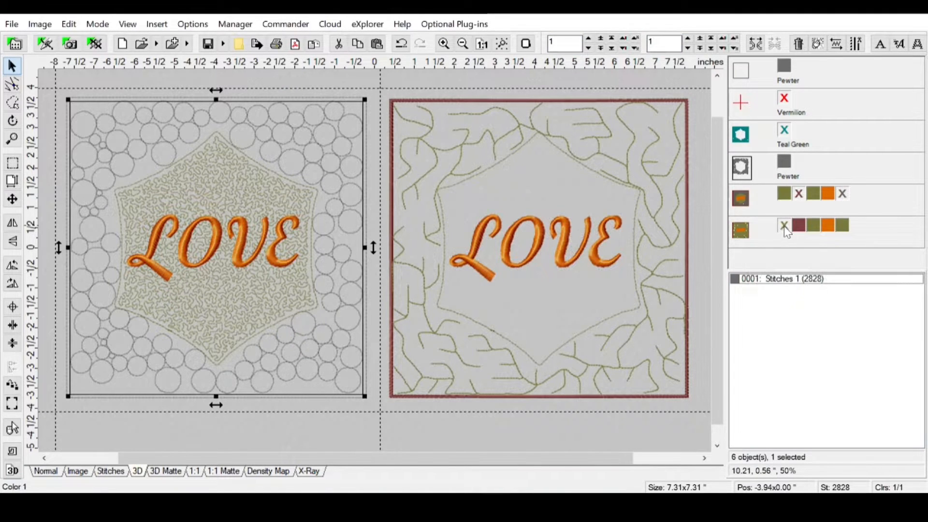
# - Split the second LOVE block into separate objects after its third color and before its second color
pyautogui.rightClick(816, 231)
pyautogui.moveTo(816, 229)
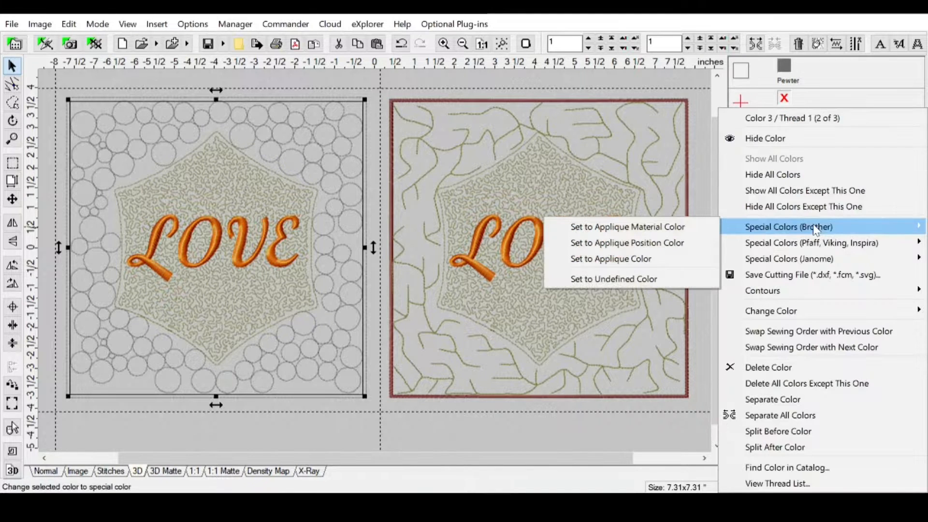
pyautogui.click(781, 446)
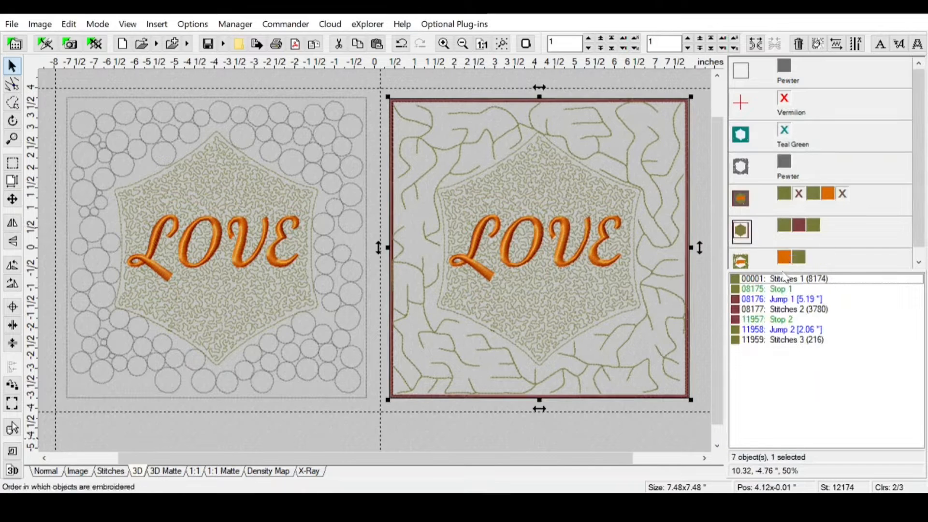
pyautogui.rightClick(799, 226)
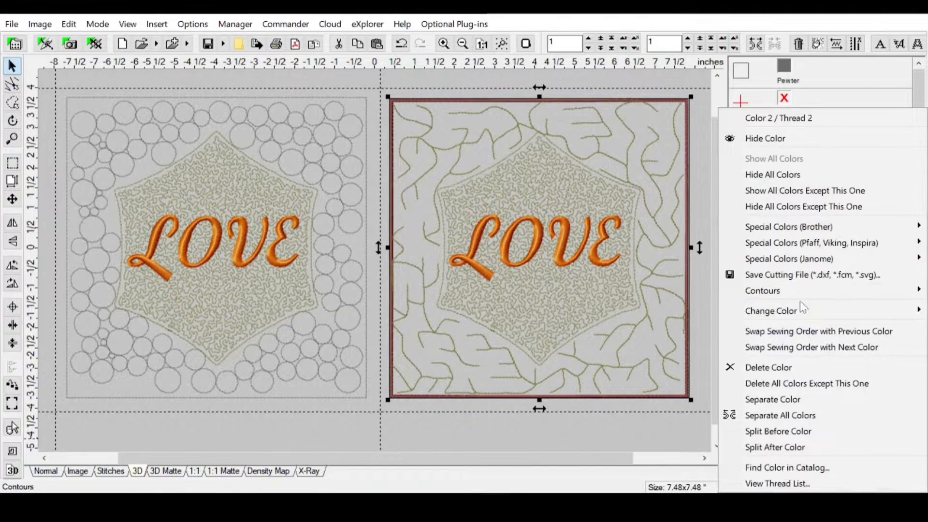
pyautogui.click(779, 432)
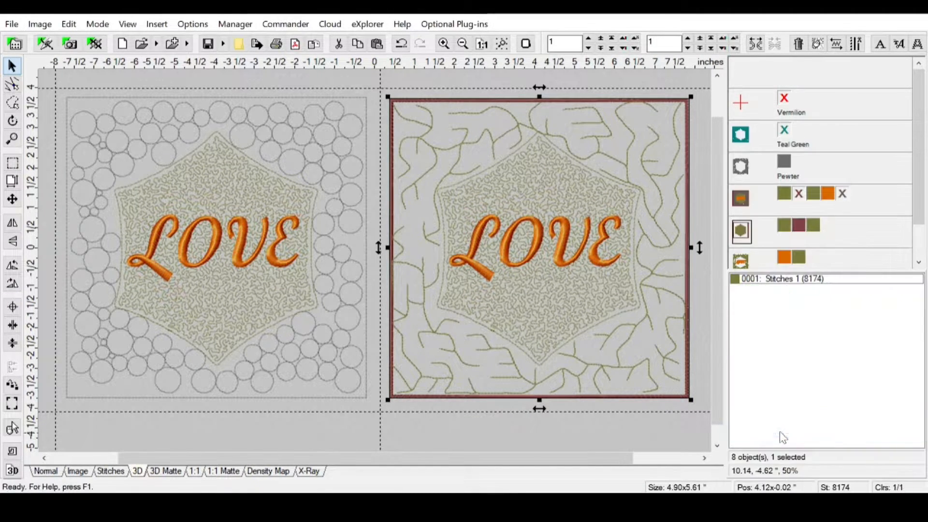
# - Hide the second LOVE block's meandering background and select the object containing its border and hexagon outline
pyautogui.scroll(-1, 800, 254)
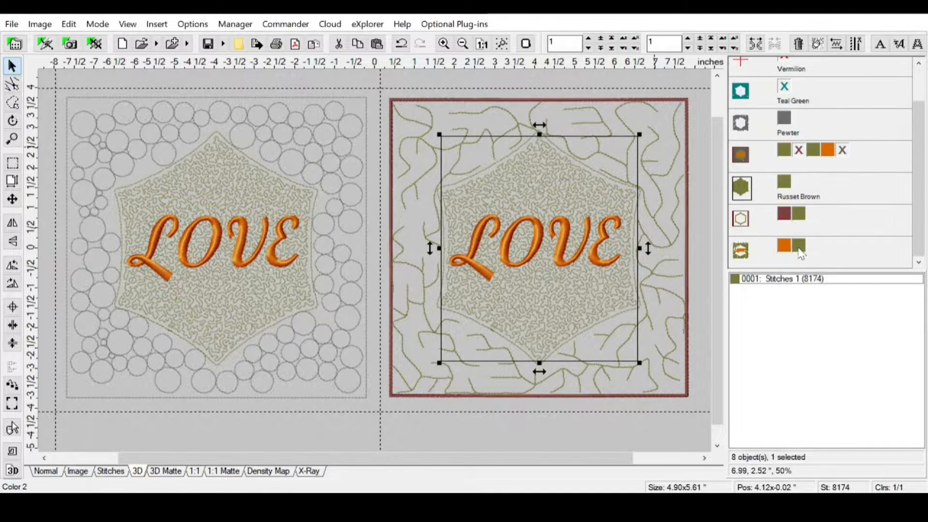
pyautogui.click(800, 249)
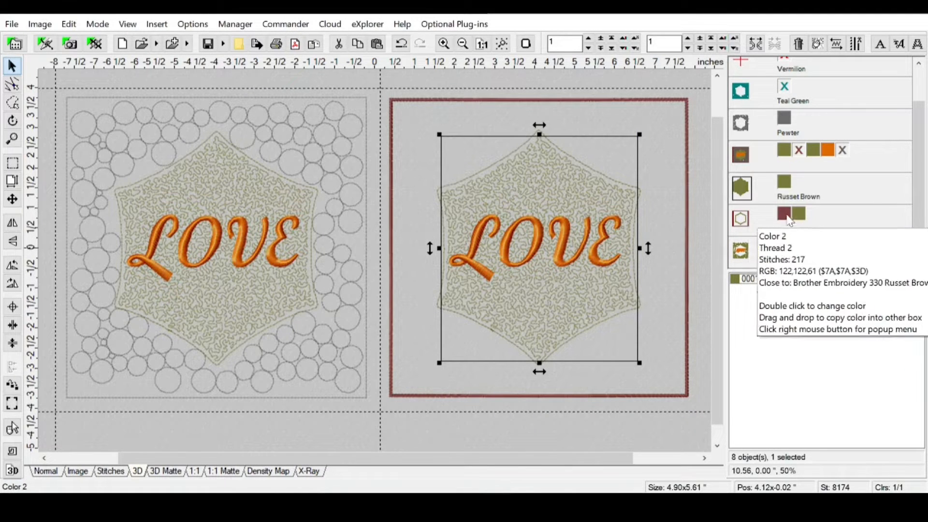
pyautogui.click(742, 219)
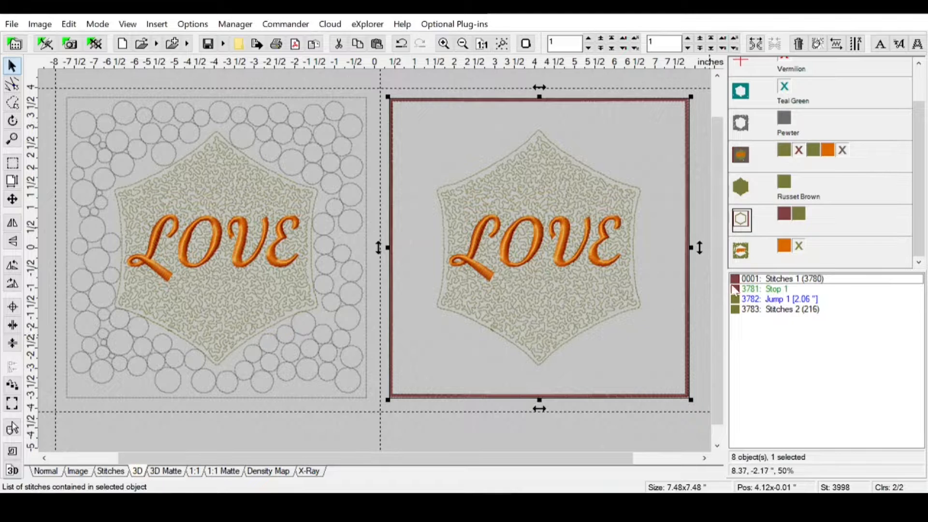
# - Split the hexagon outline off from the second block's border, and join the two objects again
pyautogui.click(787, 313)
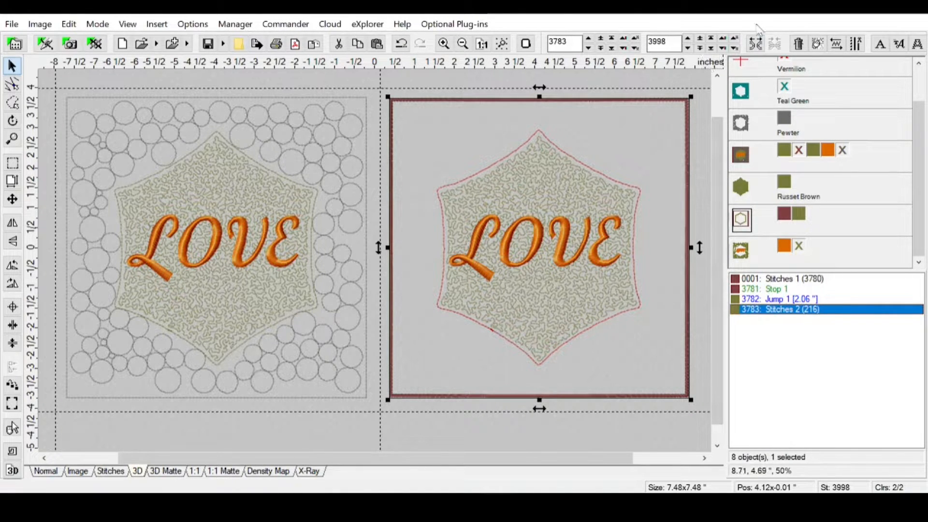
pyautogui.click(756, 44)
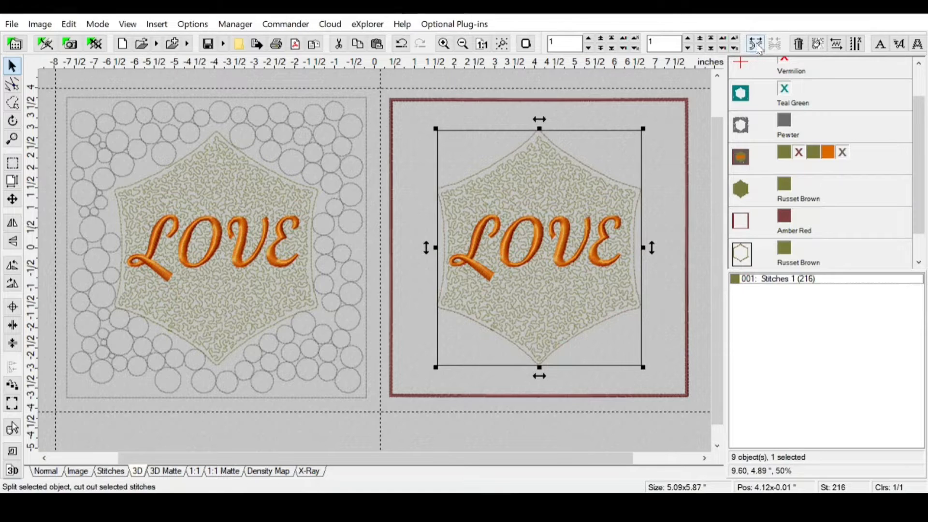
pyautogui.scroll(-1, 919, 166)
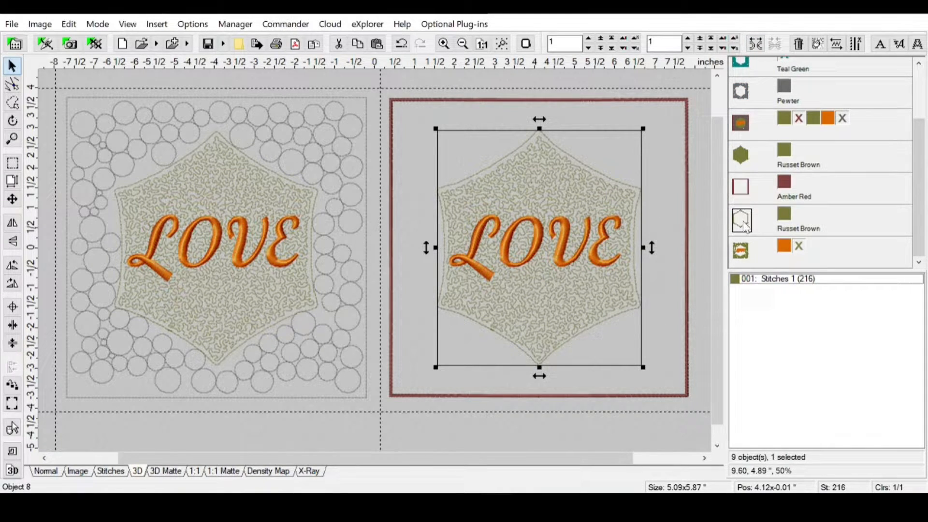
pyautogui.keyDown('ctrl'); pyautogui.click(743, 192); pyautogui.keyUp('ctrl')
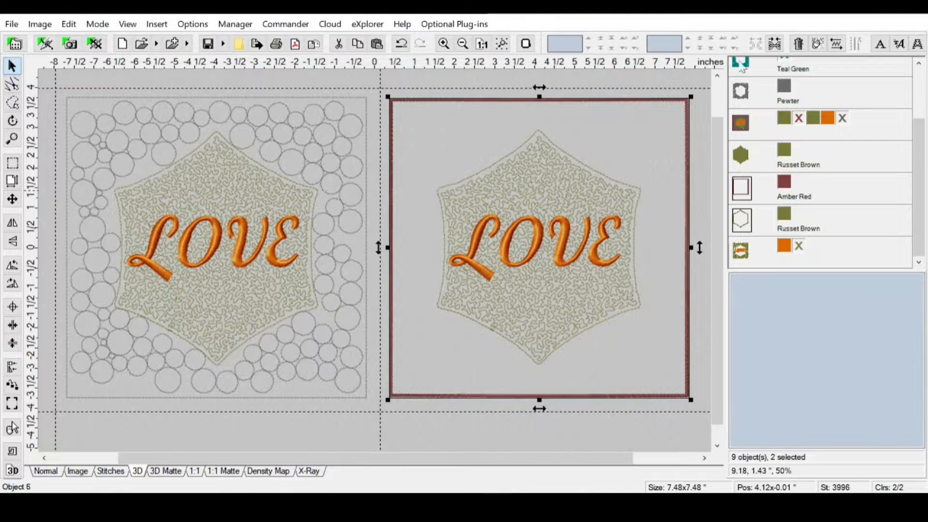
pyautogui.click(775, 43)
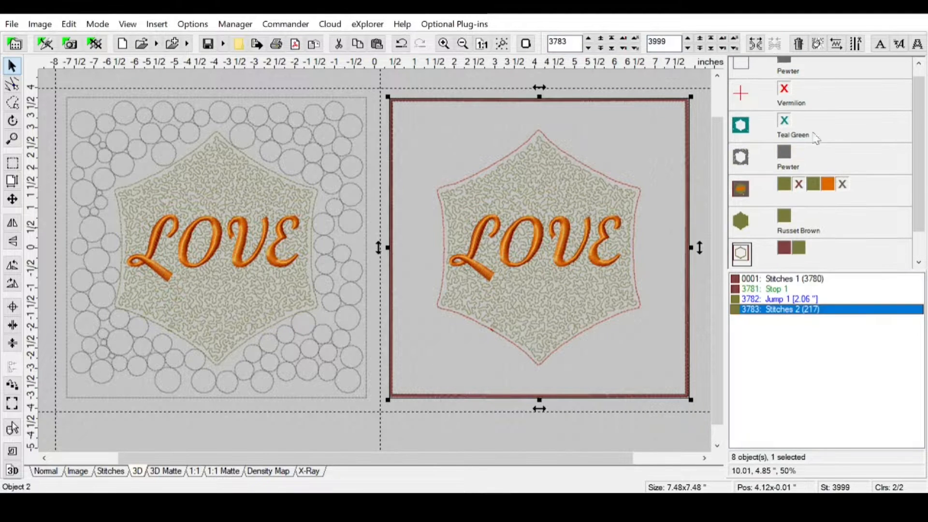
# - Start a Cavity effect with 0.0 mm inflate on the second block's border and hexagon outline, with a quilt fill for the contours
pyautogui.scroll(1, 915, 252)
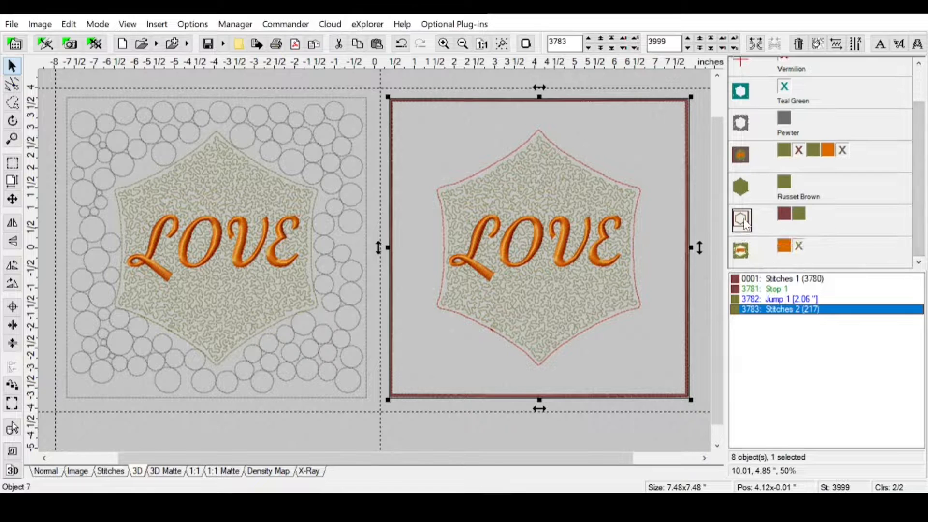
pyautogui.click(157, 24)
pyautogui.click(183, 466)
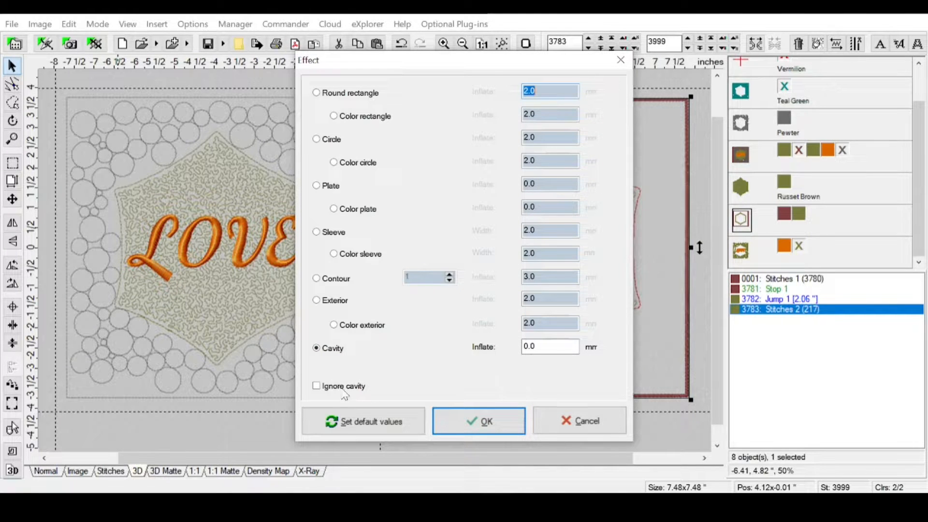
pyautogui.moveTo(489, 64); pyautogui.dragTo(264, 19)
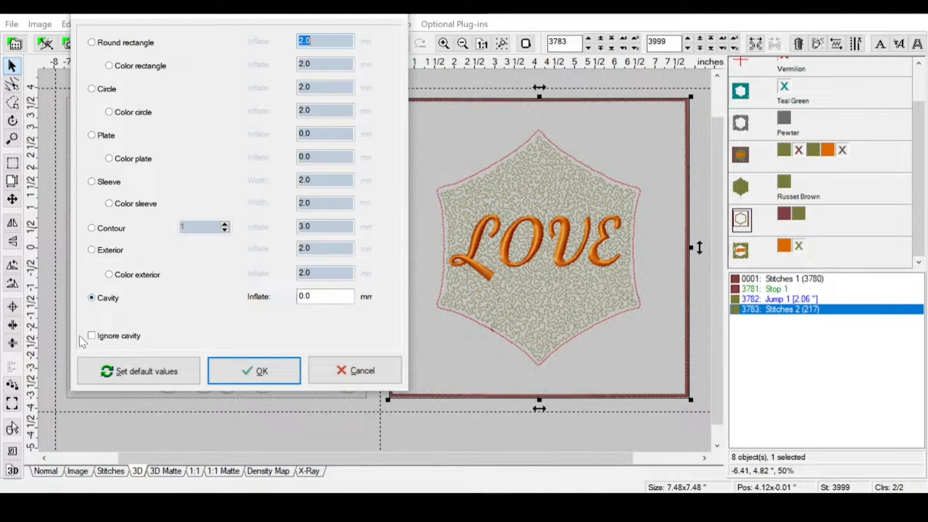
pyautogui.click(248, 372)
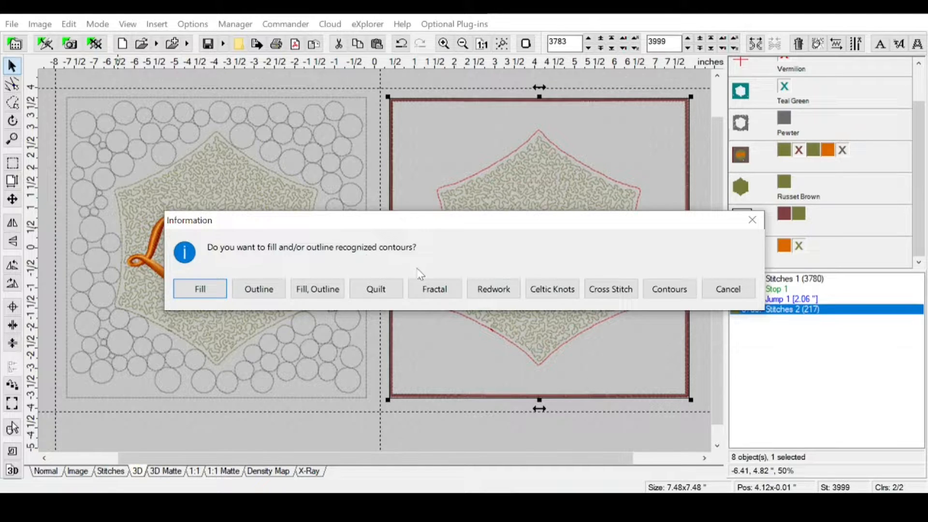
pyautogui.click(379, 291)
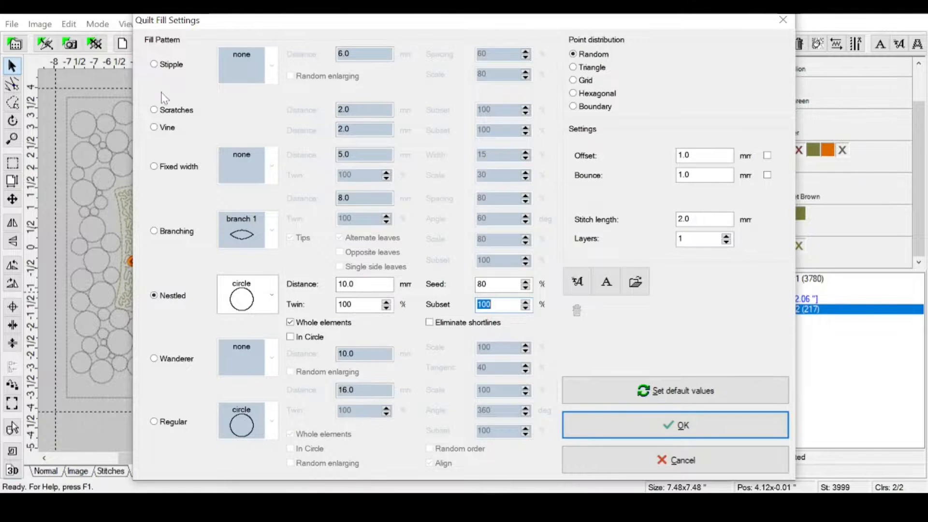
# - Generate the quilt fill with the Wanderer pattern at a distance of 8 mm
pyautogui.click(154, 65)
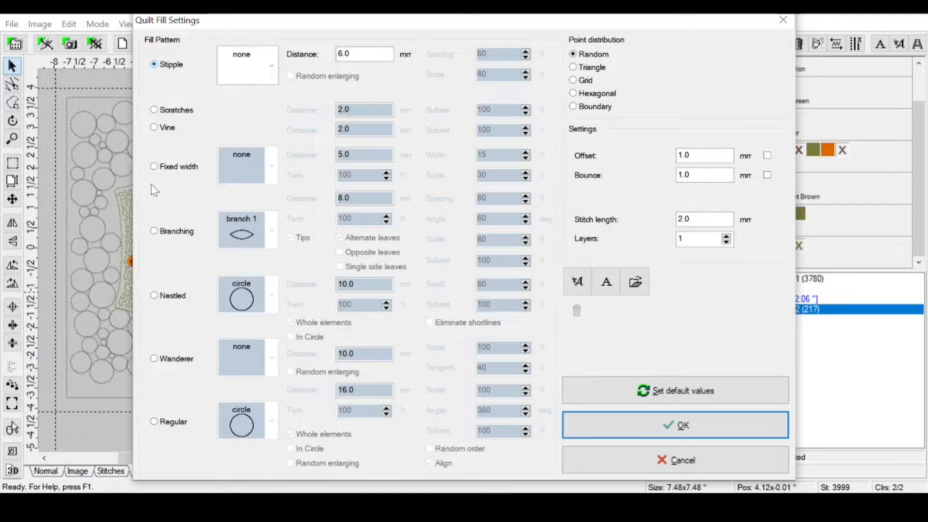
pyautogui.click(151, 363)
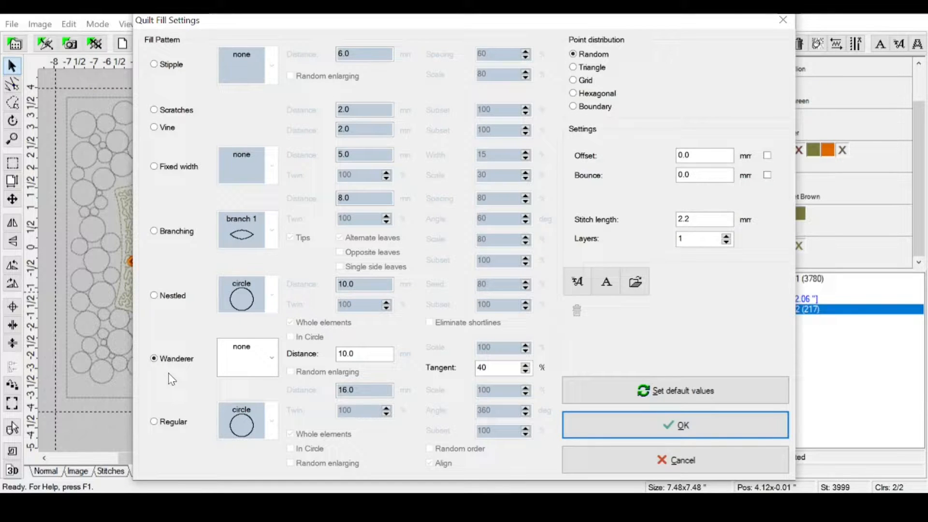
pyautogui.moveTo(358, 354); pyautogui.dragTo(282, 323)
pyautogui.write('8')
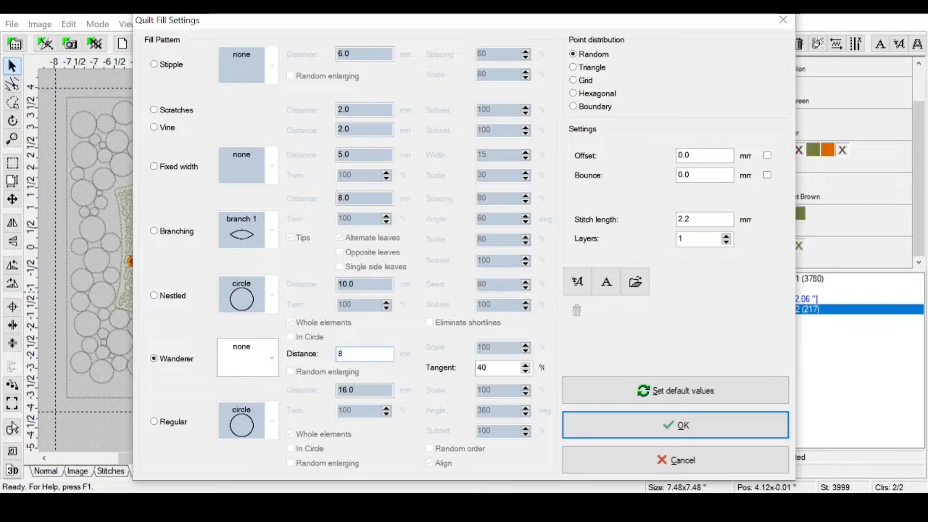
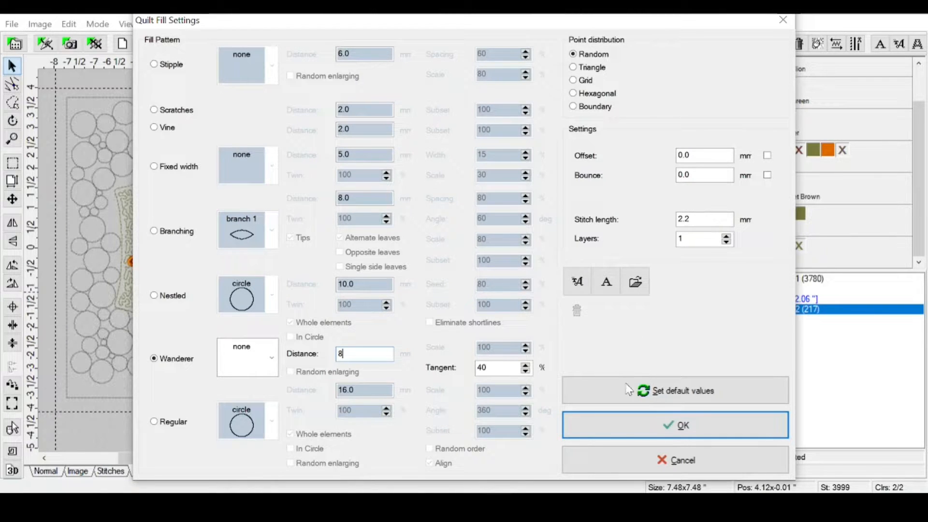
pyautogui.click(648, 430)
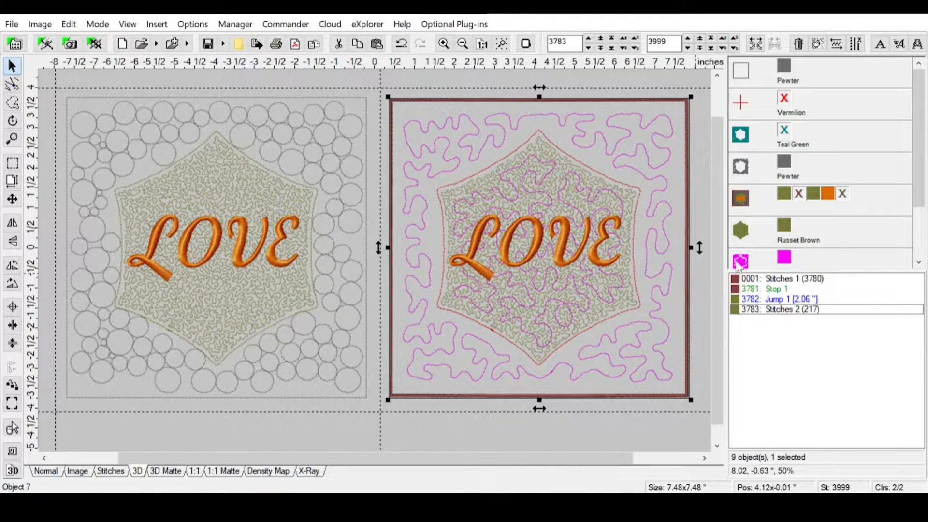
# - Recolor the new Wanderer fill on the second block to Sky Blue and deselect it
pyautogui.click(744, 264)
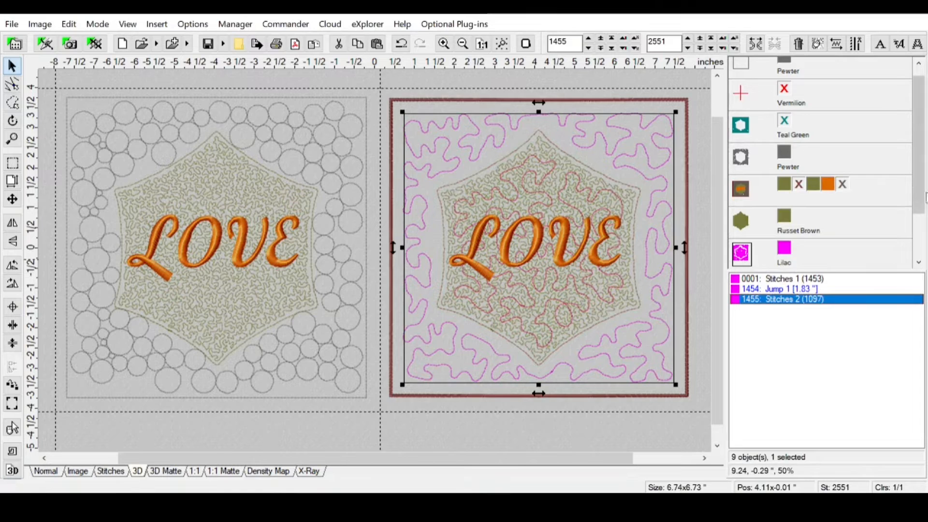
pyautogui.scroll(-1, 920, 220)
pyautogui.scroll(-1, 920, 220)
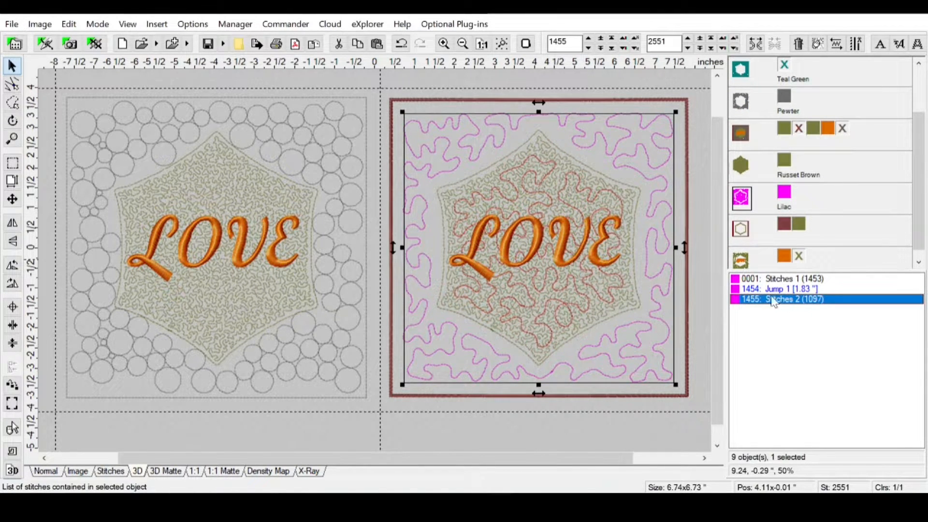
pyautogui.click(784, 193)
pyautogui.click(537, 186)
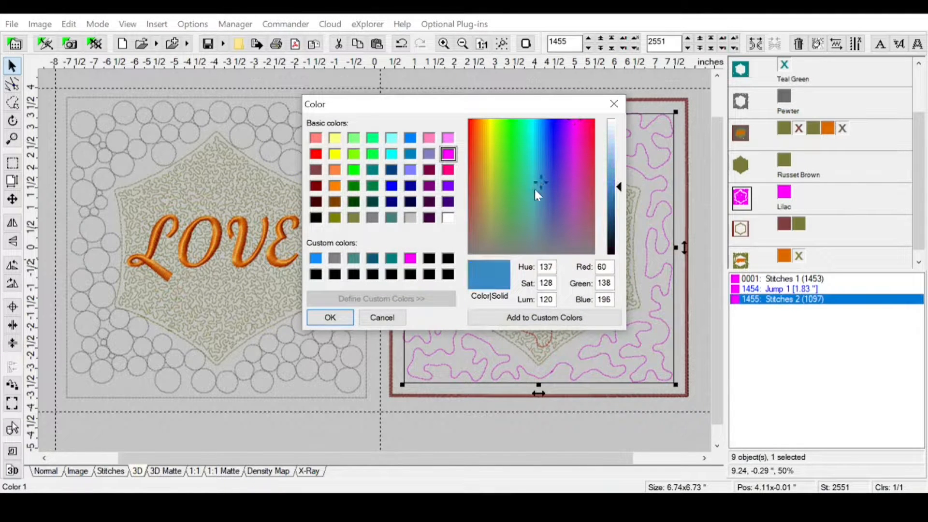
pyautogui.click(331, 318)
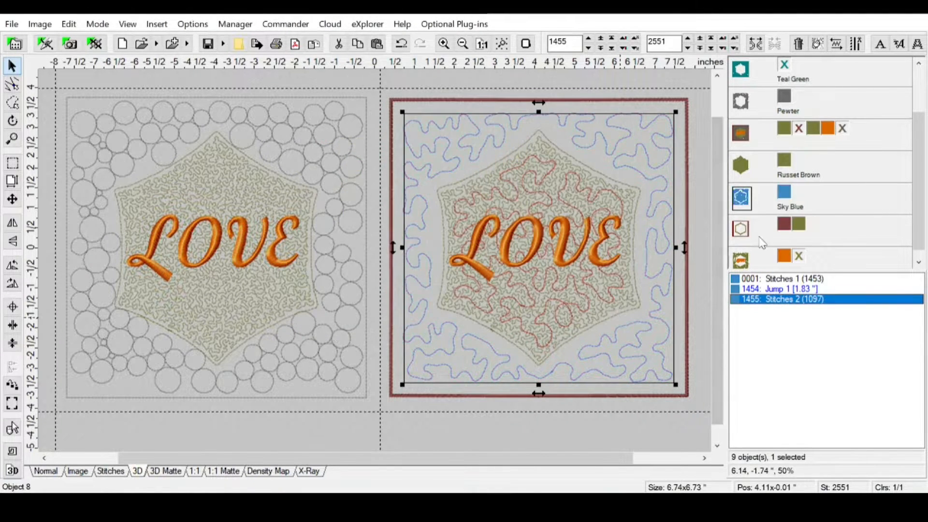
pyautogui.click(704, 199)
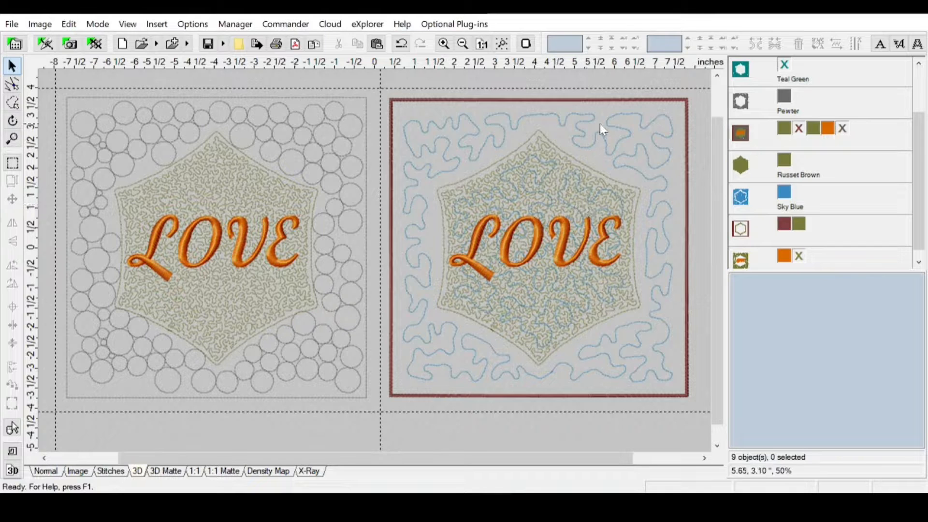
# - Check both stitch sections of the Sky Blue fill and delete the section inside the hexagon
pyautogui.click(749, 202)
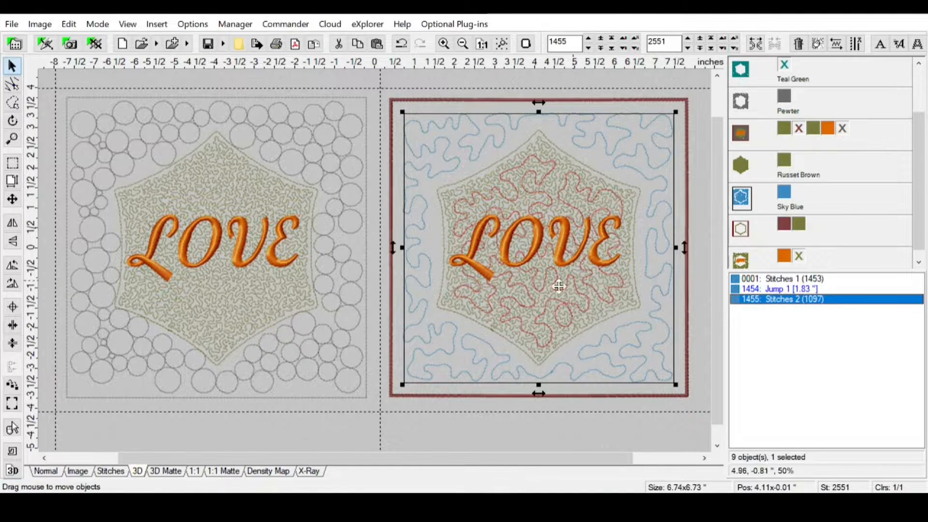
pyautogui.click(778, 280)
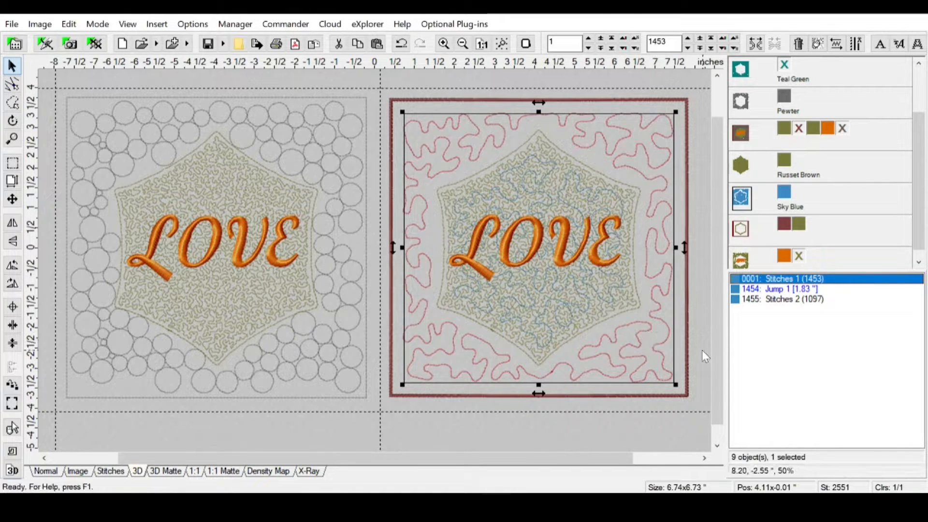
pyautogui.click(776, 300)
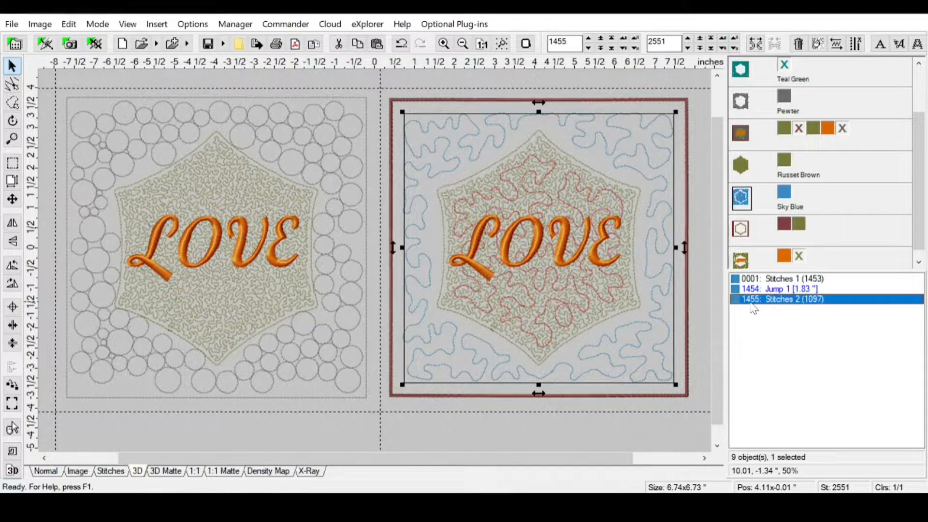
pyautogui.rightClick(770, 302)
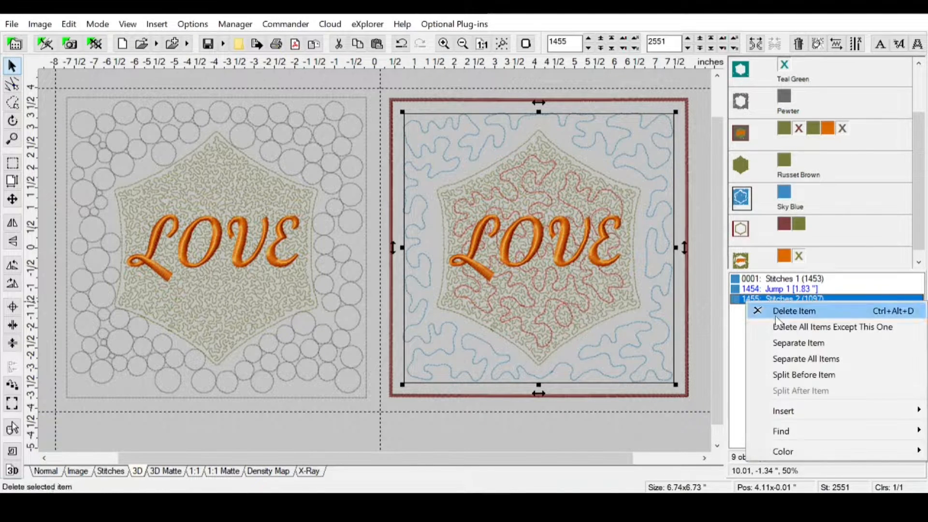
pyautogui.click(782, 316)
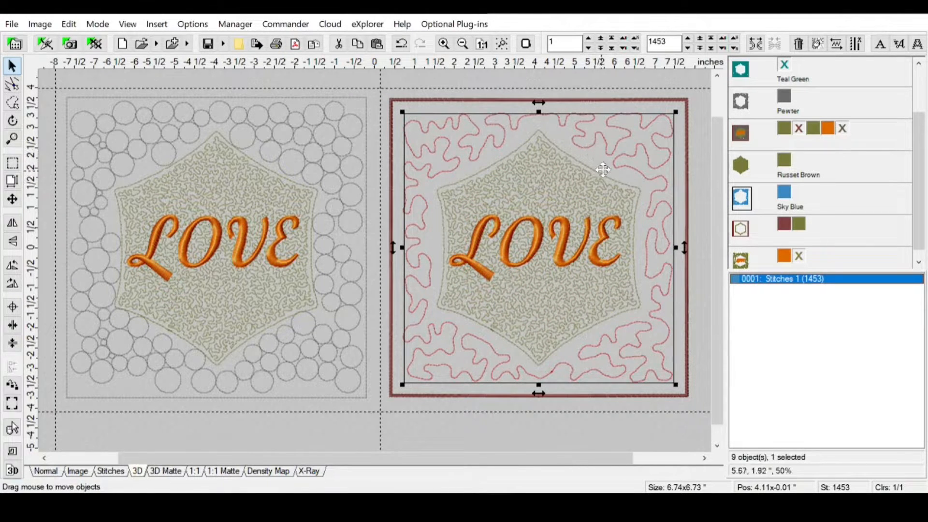
# - Delete the remaining Sky Blue fill around the second block's hexagon
pyautogui.click(745, 232)
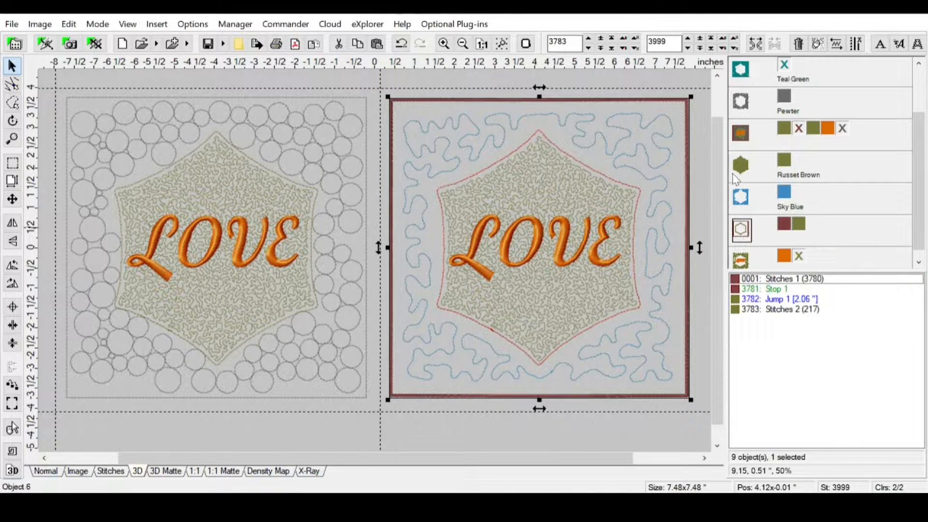
pyautogui.click(746, 205)
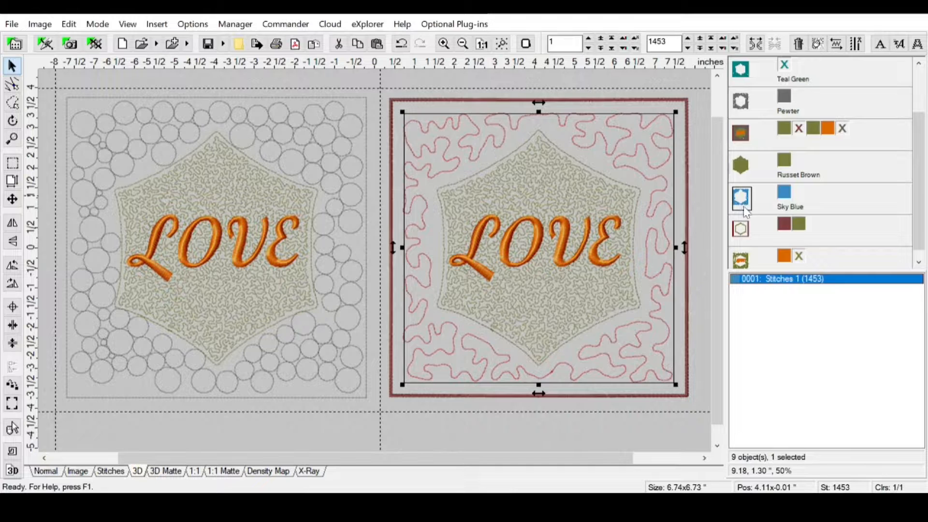
pyautogui.press('Delete')
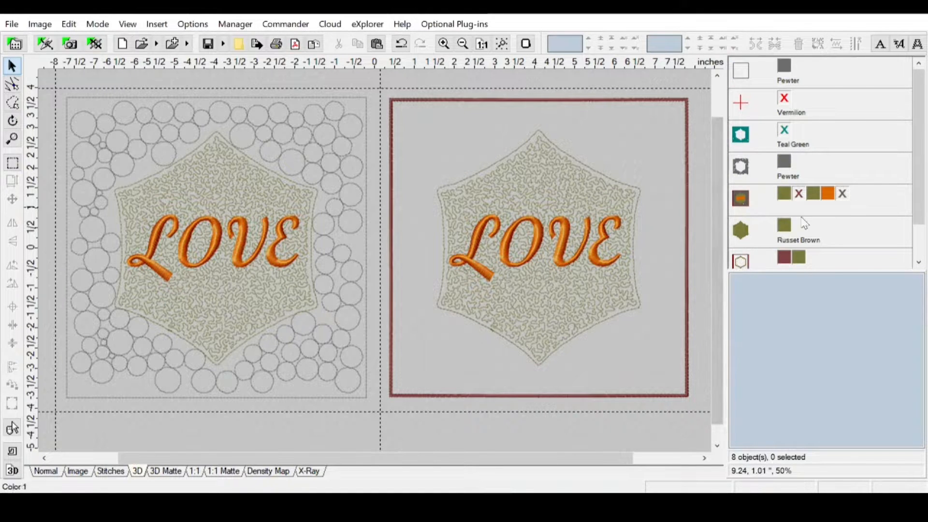
# - Apply the Cavity effect with 0.0 mm inflate to the border and hexagon outline again, choosing a quilt fill
pyautogui.scroll(-1, 804, 223)
pyautogui.click(741, 220)
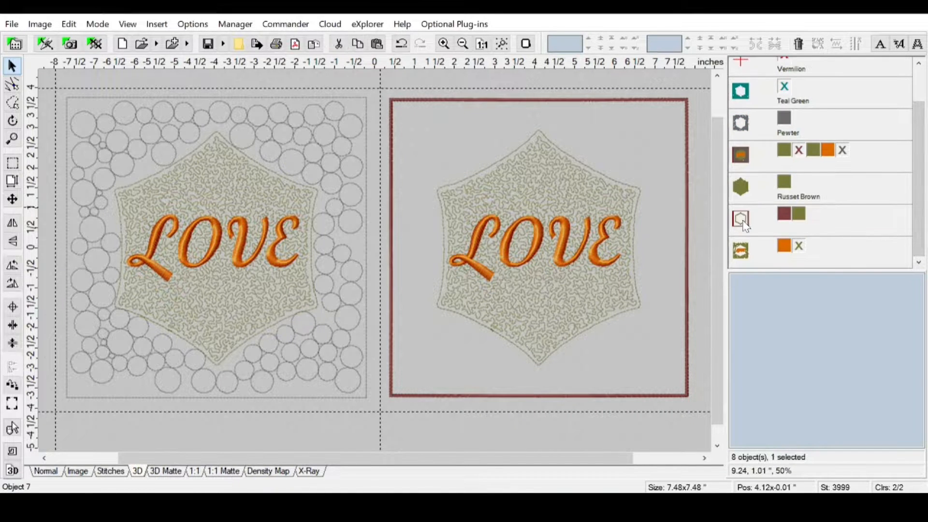
pyautogui.click(157, 24)
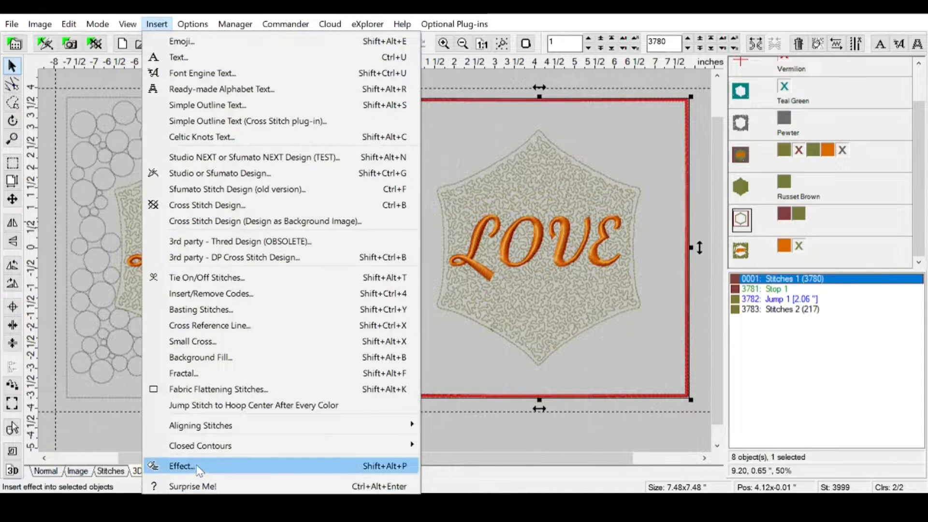
pyautogui.click(160, 464)
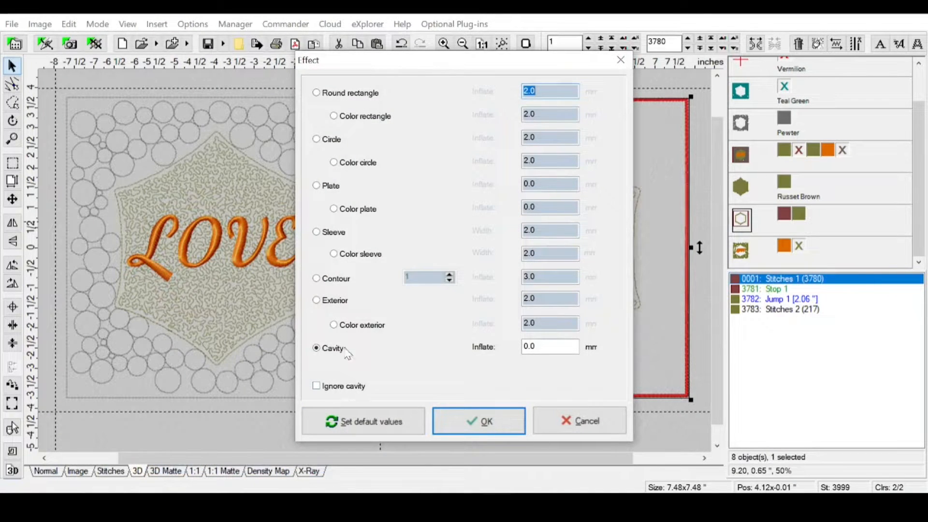
pyautogui.click(470, 422)
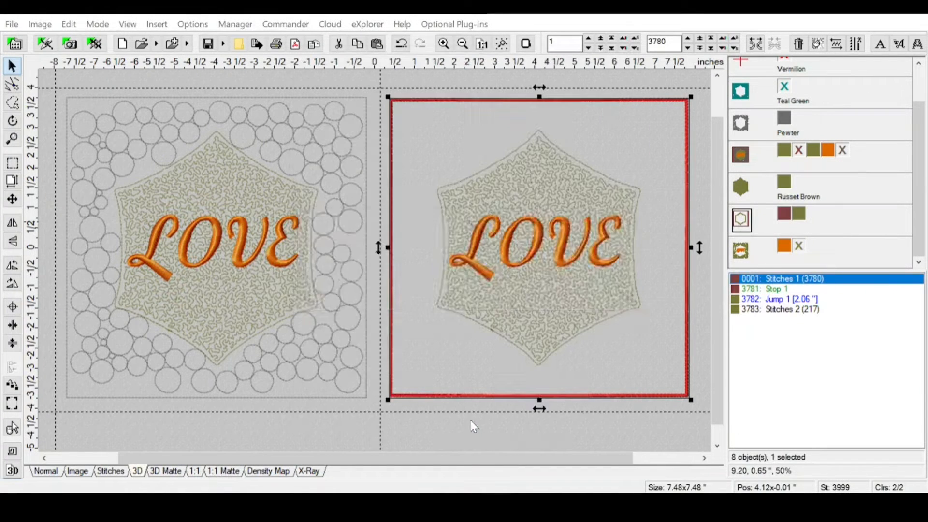
pyautogui.click(375, 290)
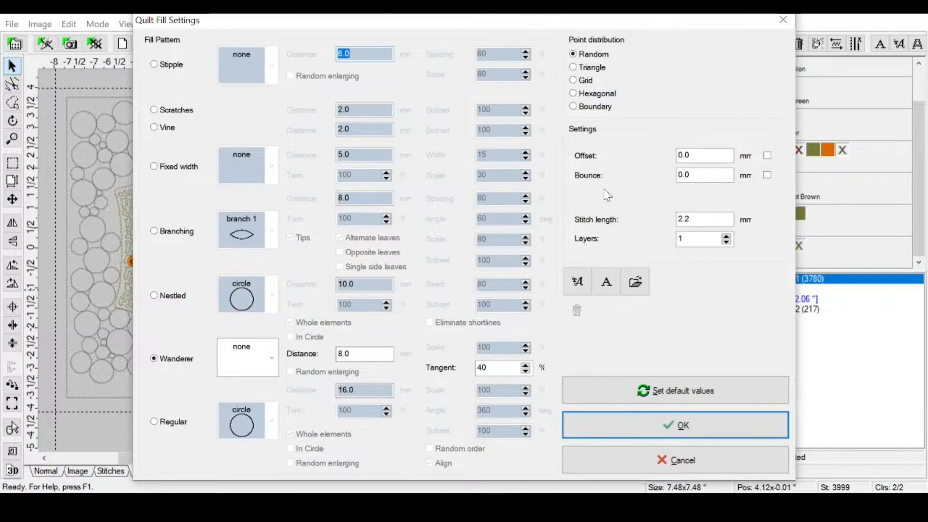
# - Try the 8 mm Wanderer fill with offset and bounce both set to -1 mm, and undo it
pyautogui.moveTo(694, 156); pyautogui.dragTo(657, 153)
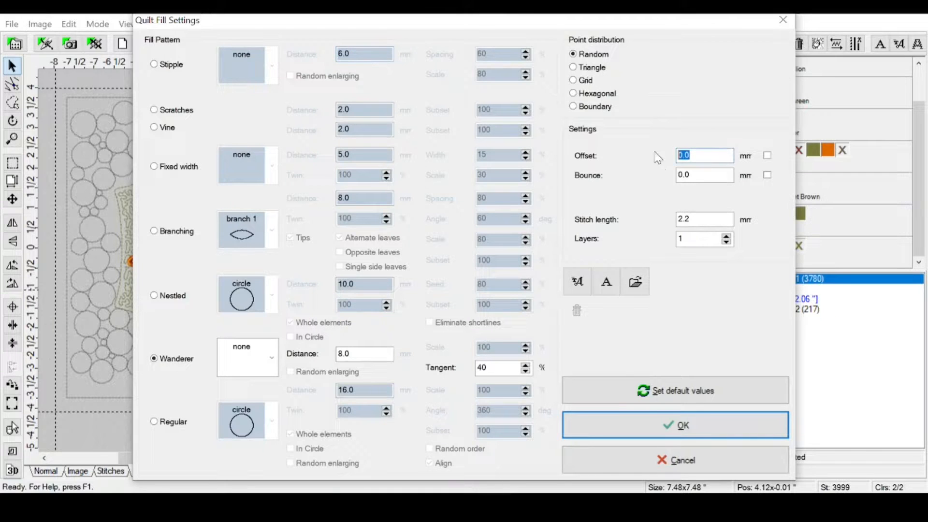
pyautogui.write('-1')
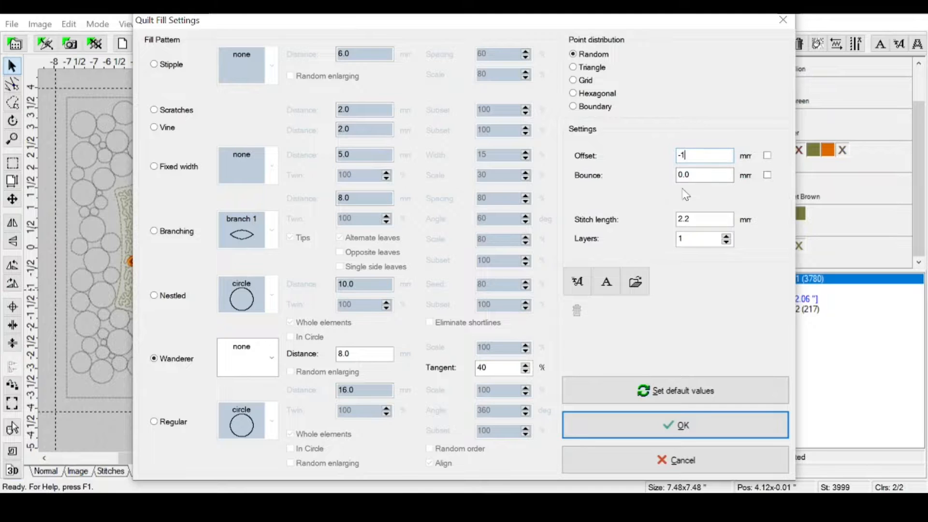
pyautogui.press('Tab')
pyautogui.write('-1')
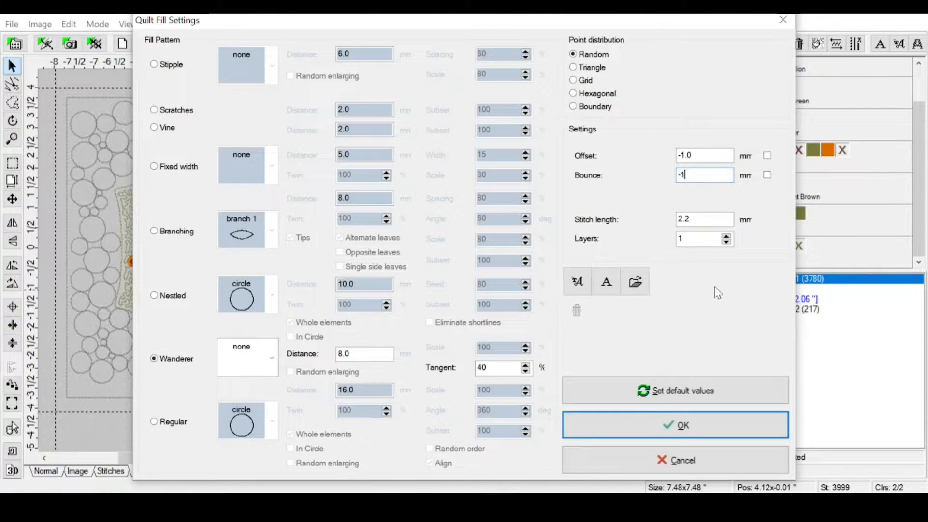
pyautogui.click(668, 429)
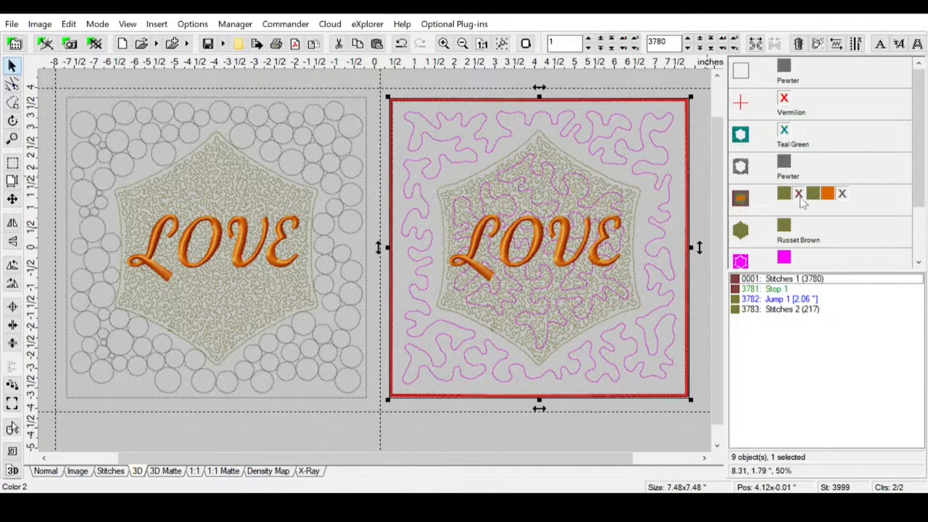
pyautogui.hotkey('ctrl', 'z')
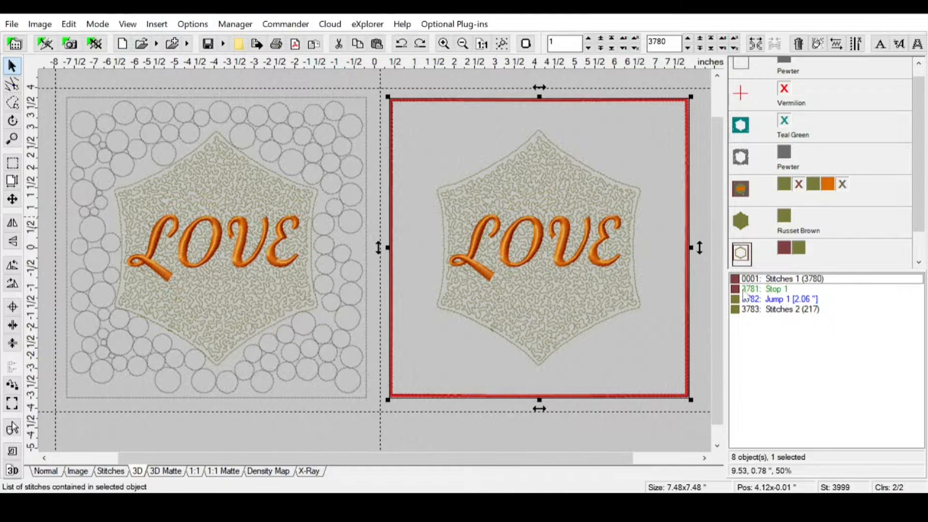
# - Try the Cavity effect with an 8 mm Wanderer fill, offset and bounce both set to -2 mm, and undo it
pyautogui.click(157, 23)
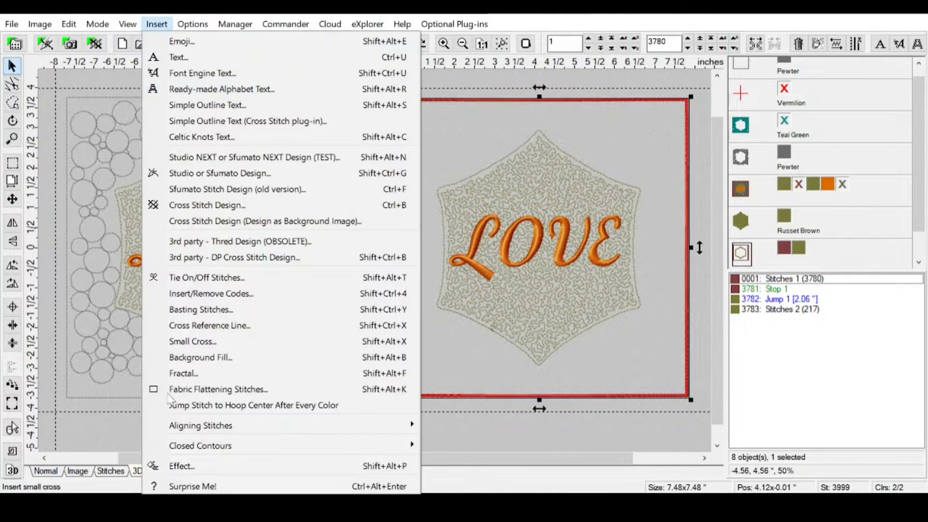
pyautogui.click(189, 467)
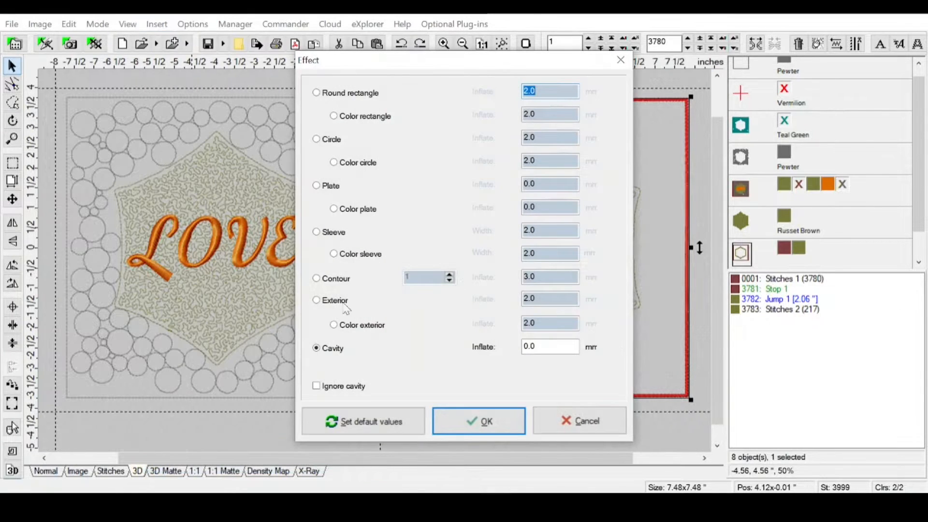
pyautogui.click(479, 422)
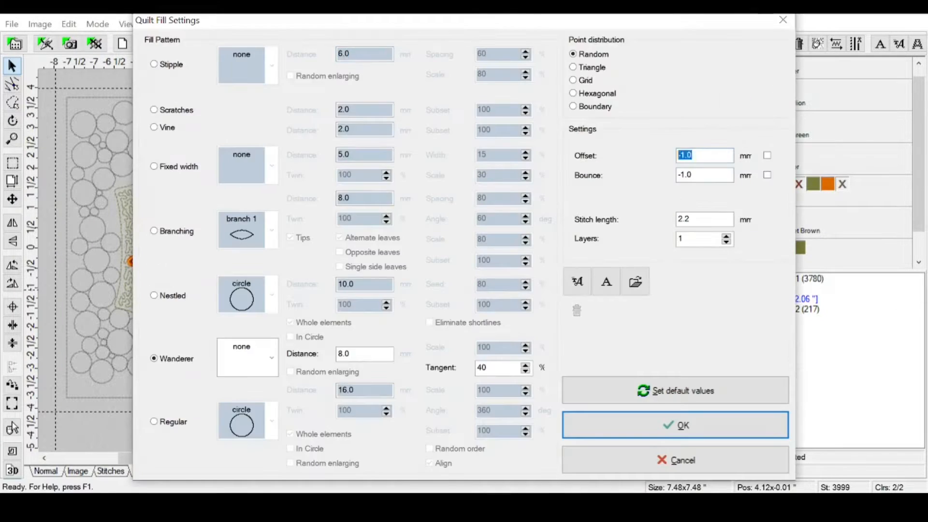
pyautogui.click(646, 435)
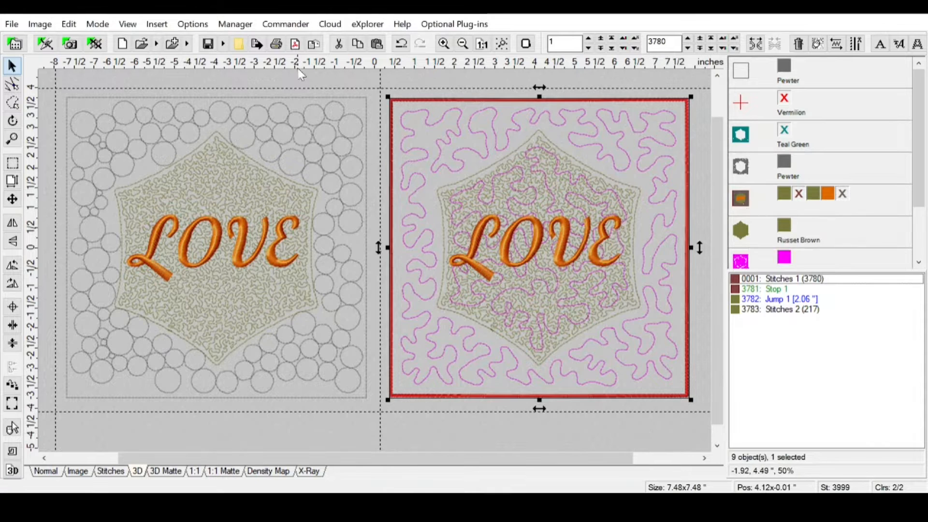
pyautogui.hotkey('ctrl', 'z')
# - Try the 8 mm Wanderer Cavity fill with offset and bounce both set to -3 mm, and undo it
pyautogui.click(157, 24)
pyautogui.click(203, 441)
pyautogui.click(371, 289)
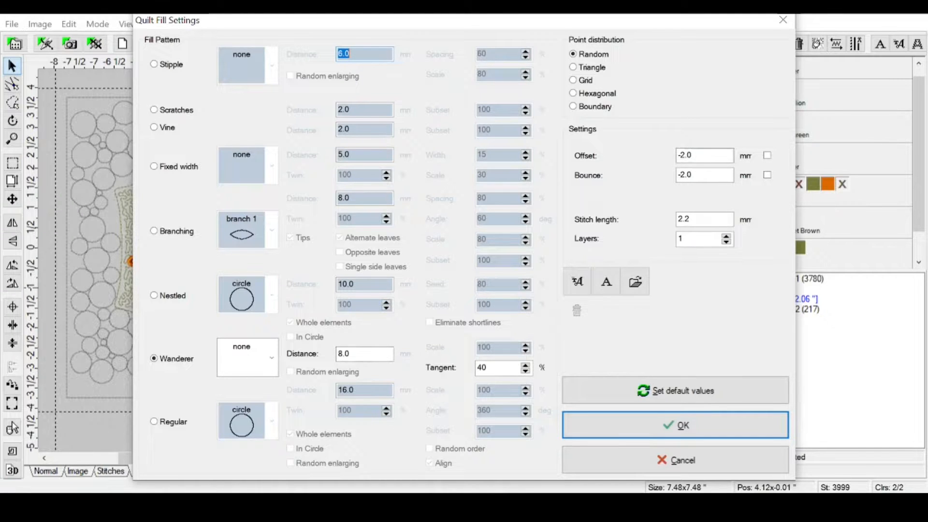
pyautogui.click(696, 156)
pyautogui.write('-3.0')
pyautogui.press('Tab')
pyautogui.write('0')
pyautogui.press('BackSpace')
pyautogui.write('-3')
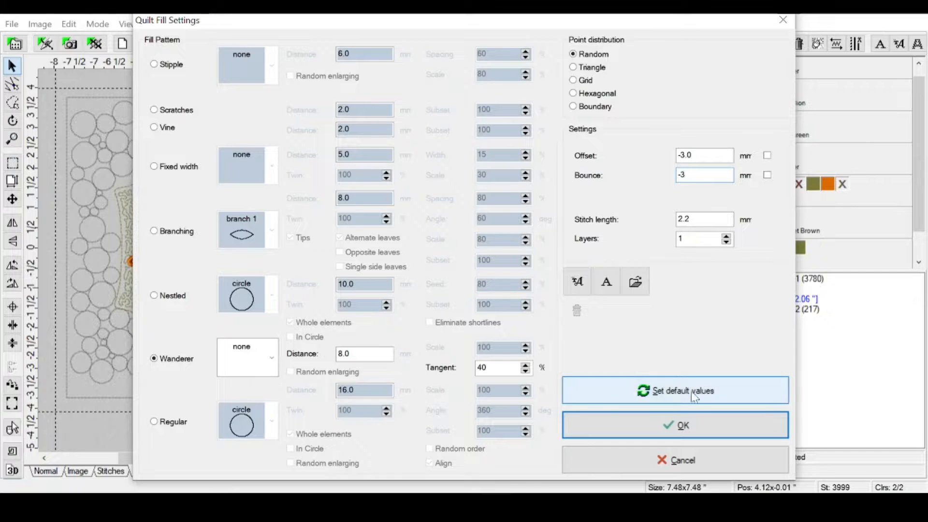
pyautogui.click(661, 425)
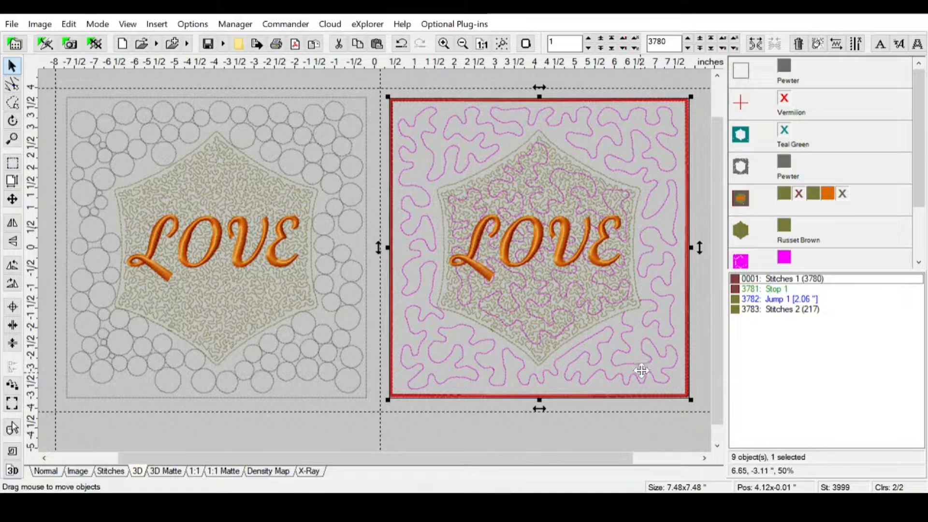
pyautogui.hotkey('ctrl', 'z')
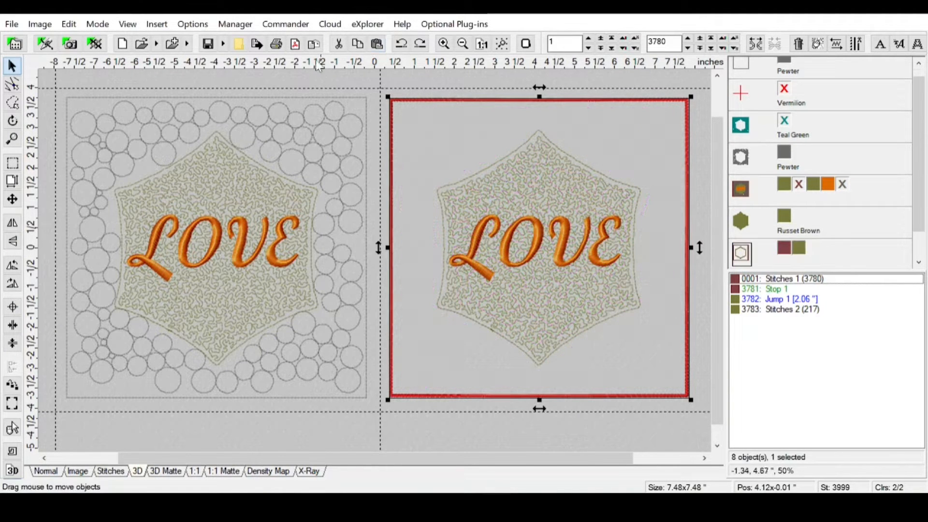
# - Apply the Cavity effect as an 8 mm Wanderer quilt fill with offset and bounce both set to -2.5 mm
pyautogui.click(157, 23)
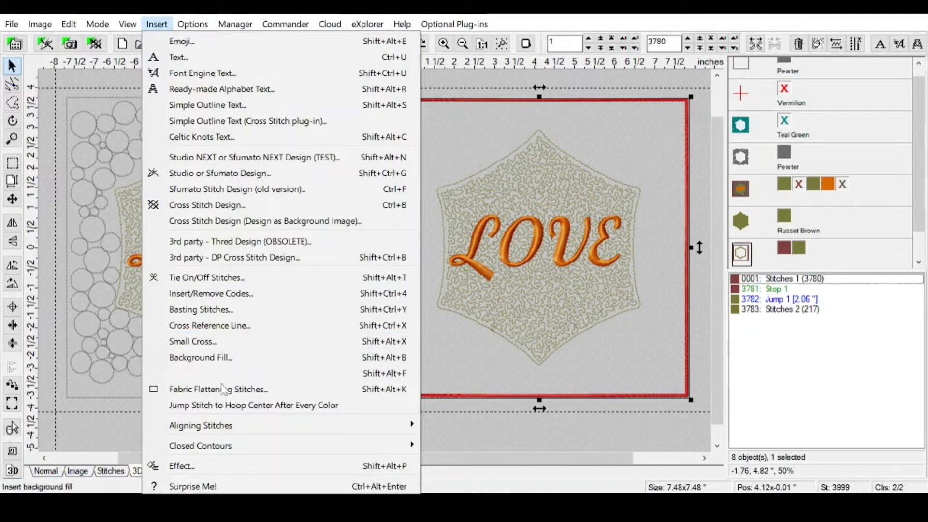
pyautogui.click(184, 464)
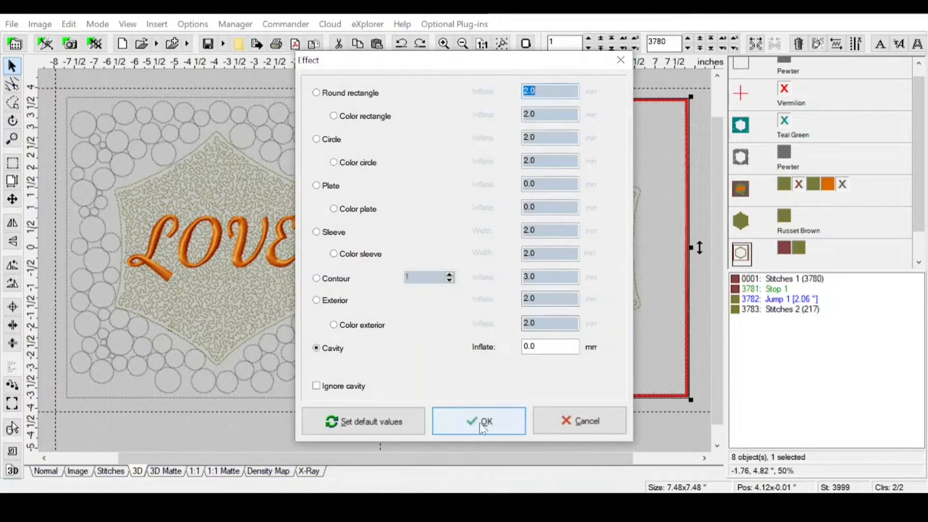
pyautogui.click(480, 420)
pyautogui.click(382, 292)
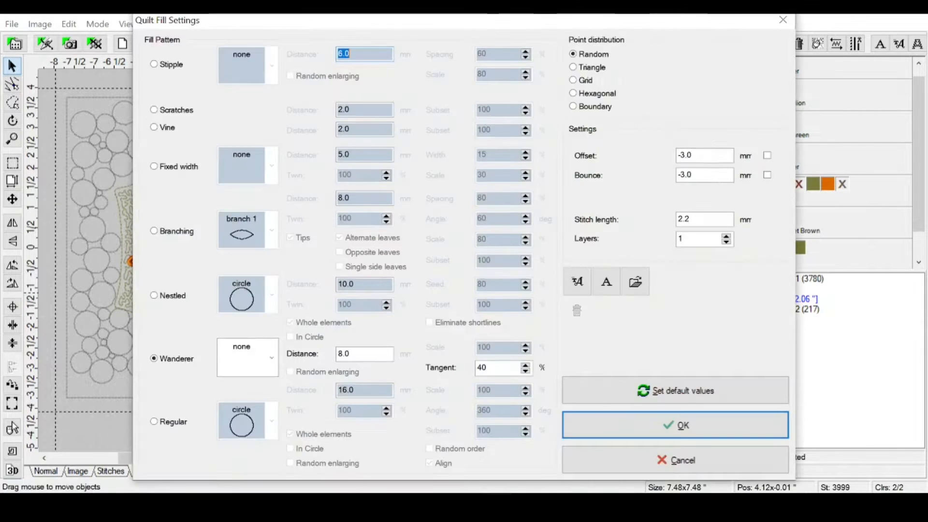
pyautogui.doubleClick(689, 156)
pyautogui.write('-2')
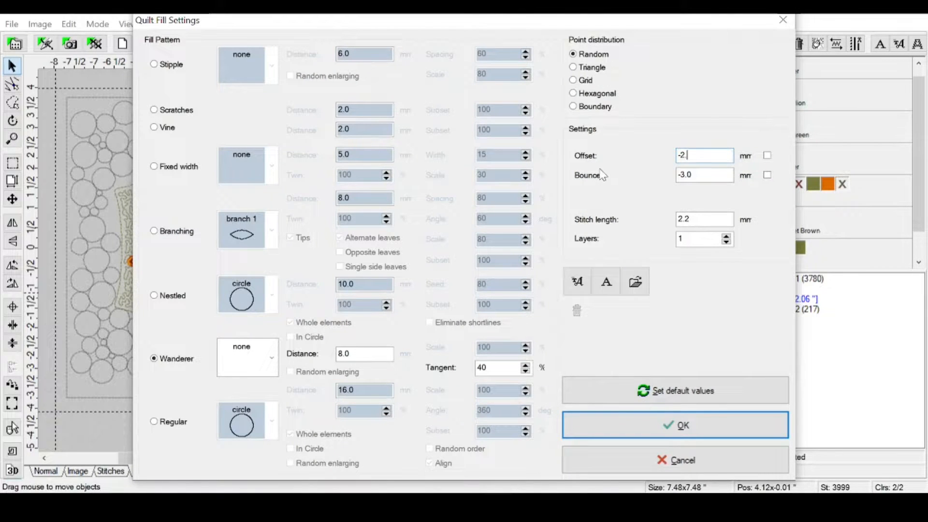
pyautogui.write('.5')
pyautogui.press('Tab')
pyautogui.press('BackSpace')
pyautogui.write('-2.5')
pyautogui.click(672, 424)
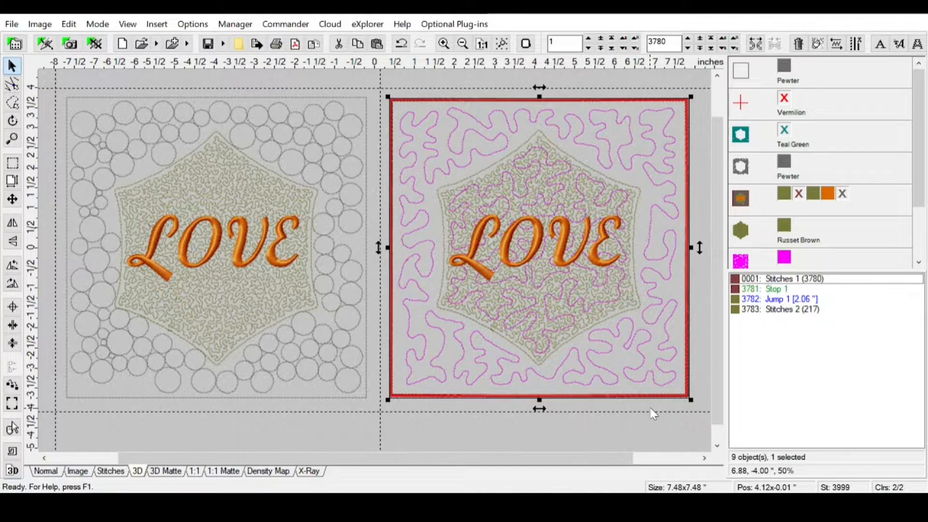
# - Change the Lilac Wanderer fill's thread colour to Sky Blue
pyautogui.click(745, 264)
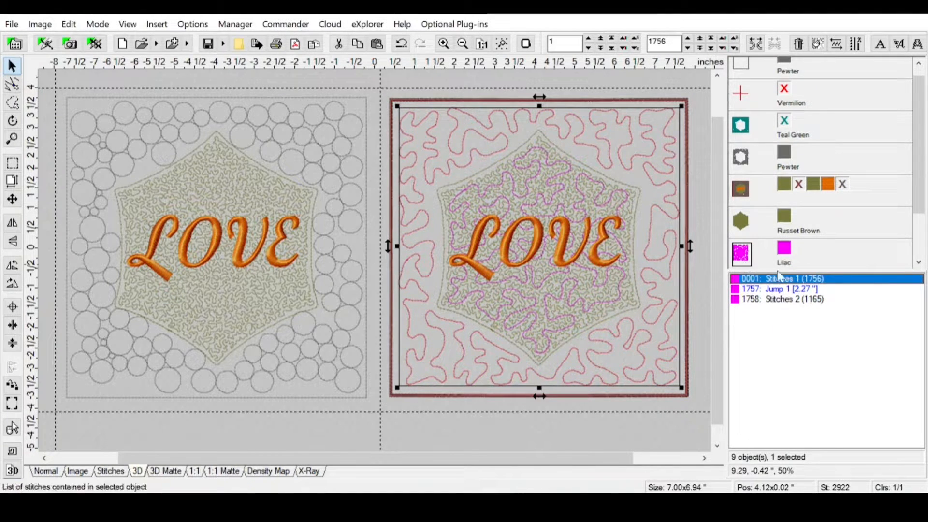
pyautogui.click(775, 249)
pyautogui.click(533, 166)
pyautogui.click(331, 318)
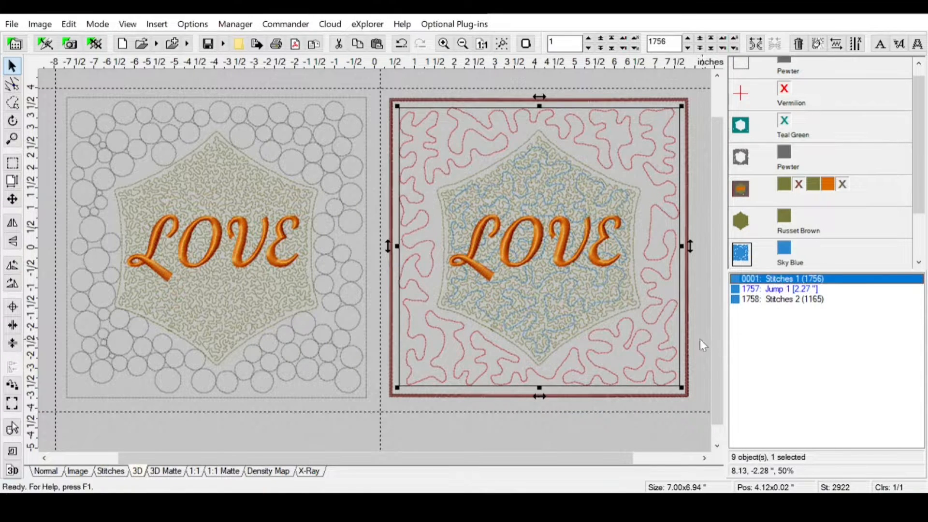
# - Delete the second stitch section of the Sky Blue fill, inside the hexagon, and deselect the object
pyautogui.click(783, 300)
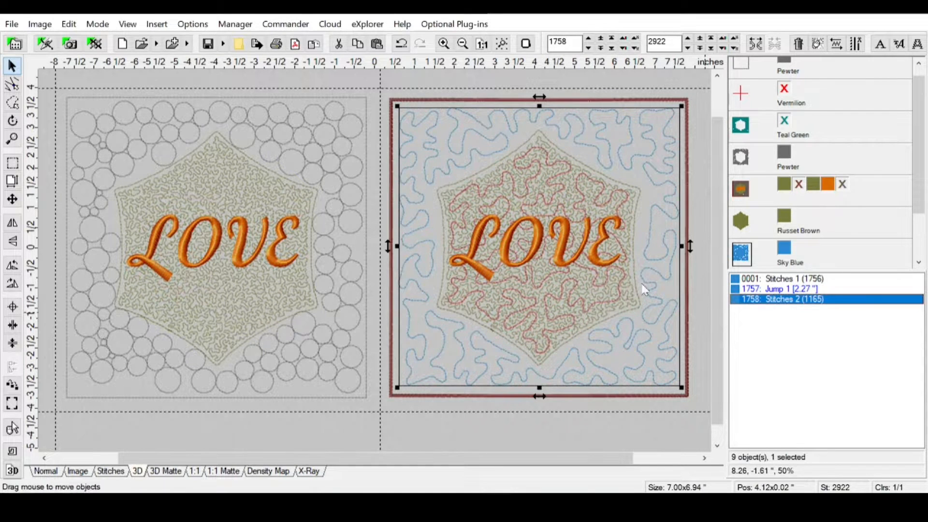
pyautogui.rightClick(780, 303)
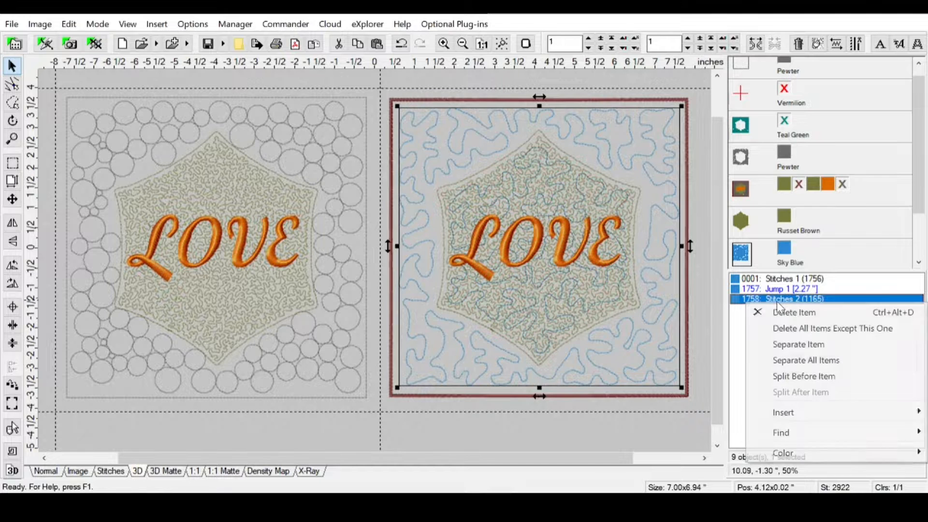
pyautogui.click(781, 314)
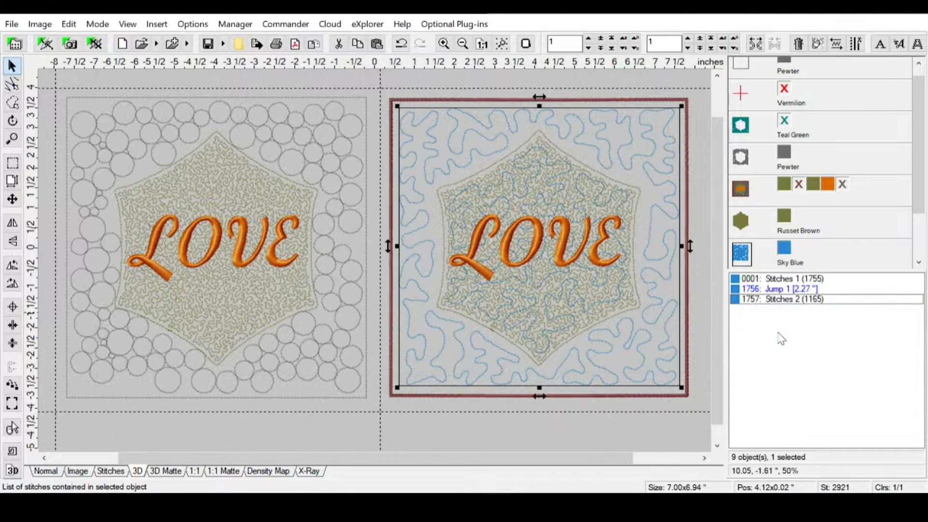
pyautogui.click(777, 301)
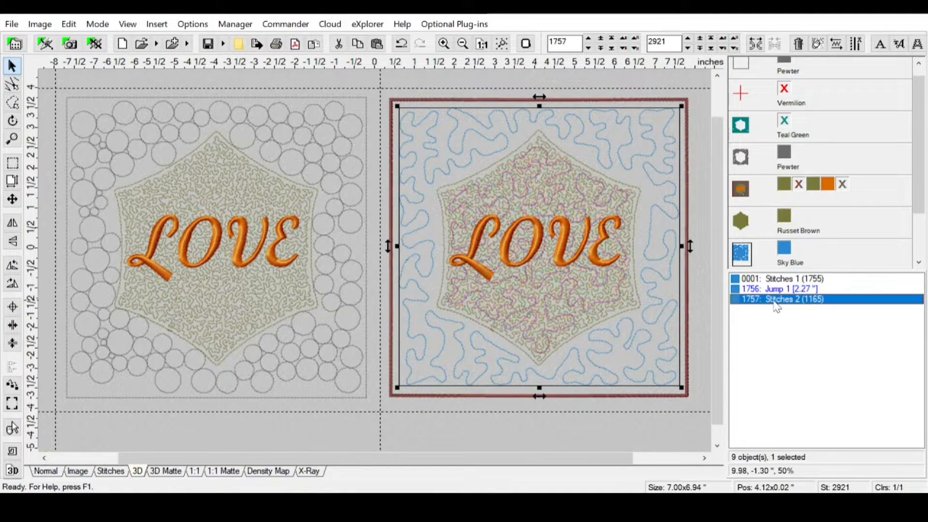
pyautogui.rightClick(782, 309)
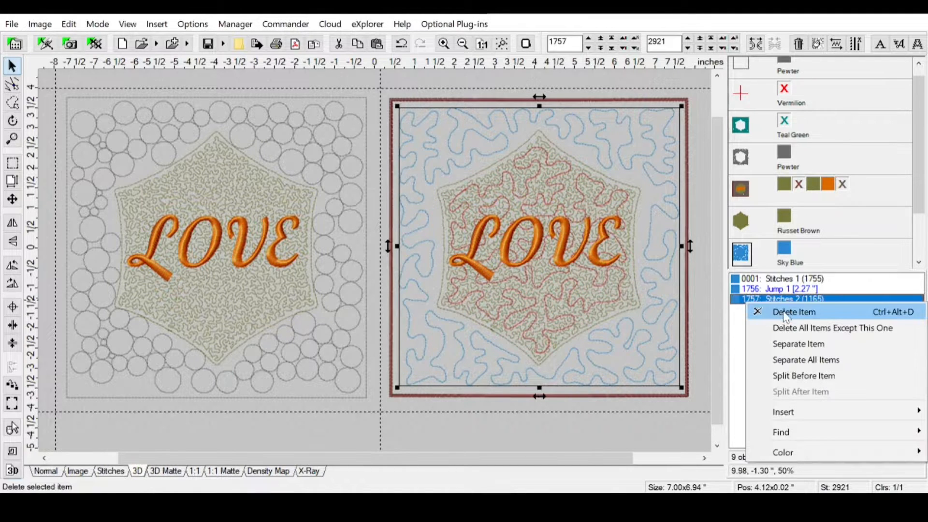
pyautogui.click(782, 313)
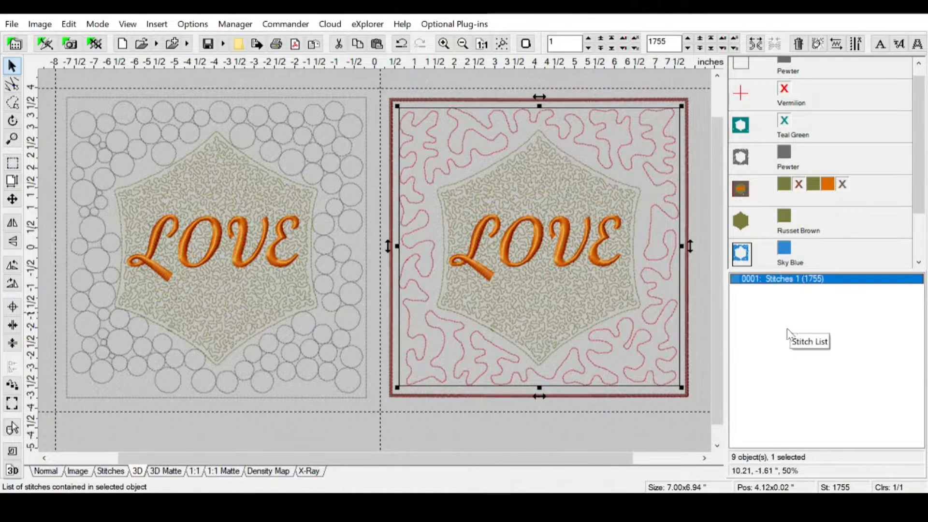
pyautogui.click(642, 434)
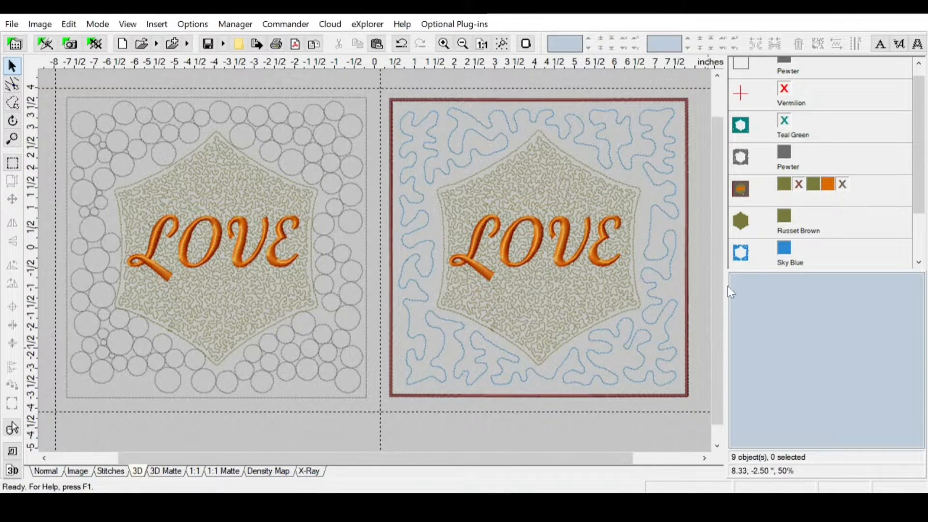
# - Set the Sky Blue fill's colour identical to the Russet Brown of the object above it
pyautogui.scroll(-1, 788, 225)
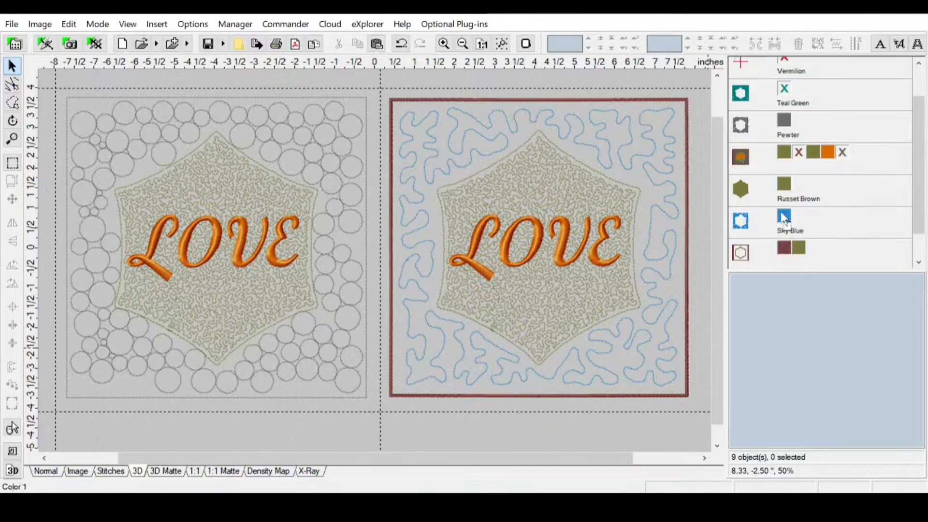
pyautogui.moveTo(786, 218); pyautogui.dragTo(789, 189)
pyautogui.rightClick(784, 216)
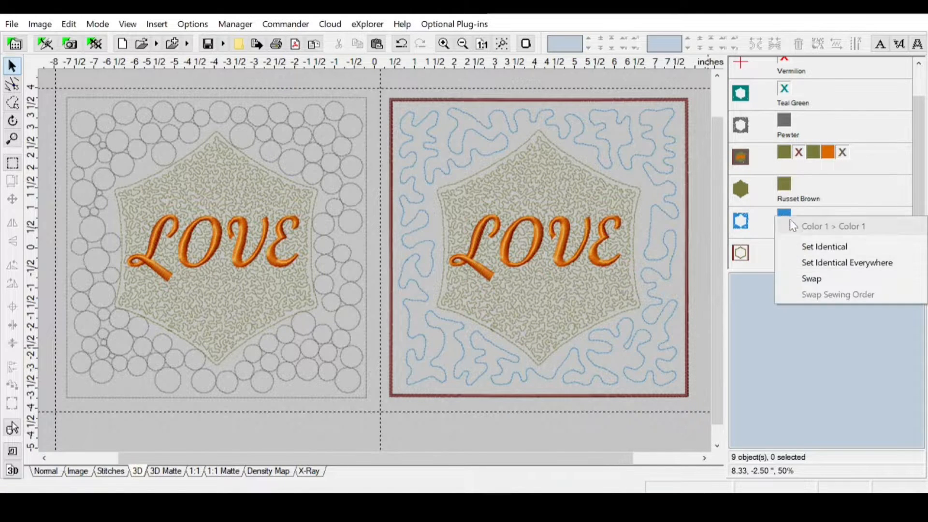
pyautogui.click(804, 245)
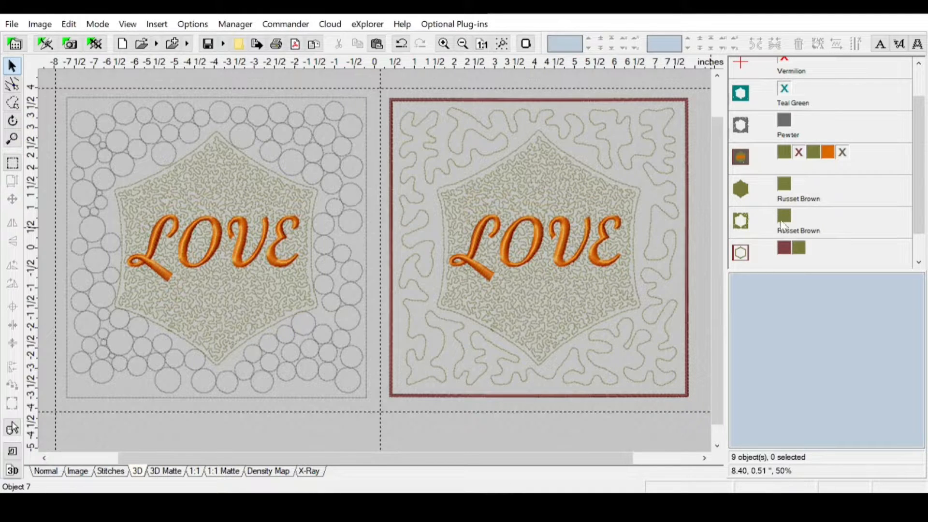
# - Delete the Russet Brown Wanderer fill around the second block's hexagon
pyautogui.click(744, 223)
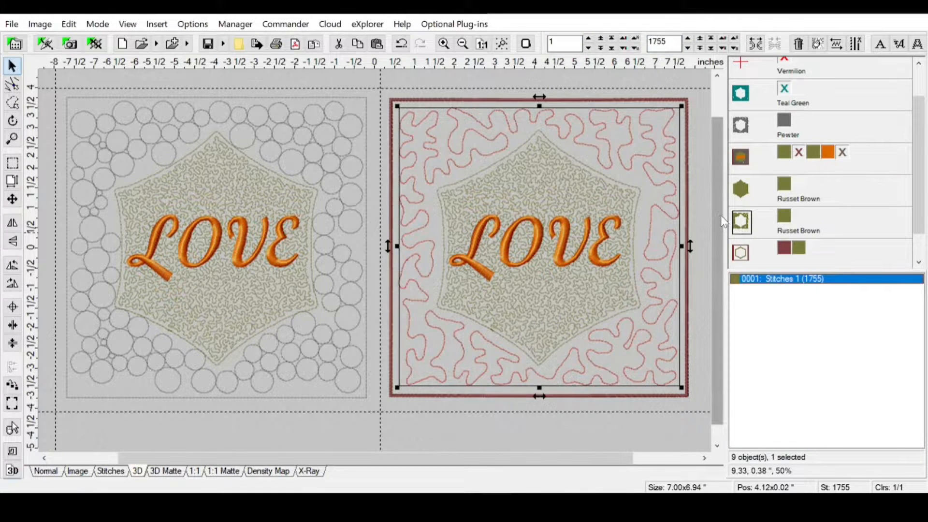
pyautogui.press('Delete')
pyautogui.scroll(-2, 920, 205)
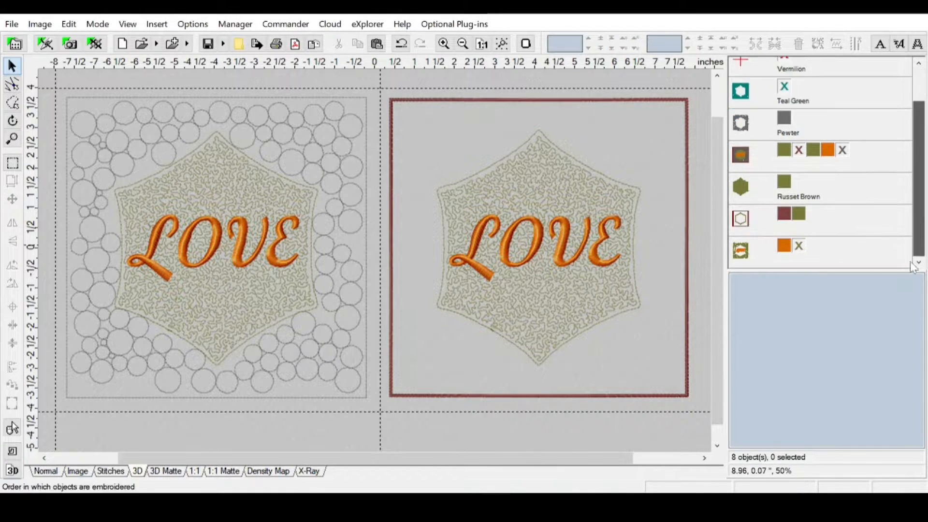
# - Apply the Cavity effect to the second block's border and hexagon outline, choosing a fractal fill
pyautogui.click(743, 219)
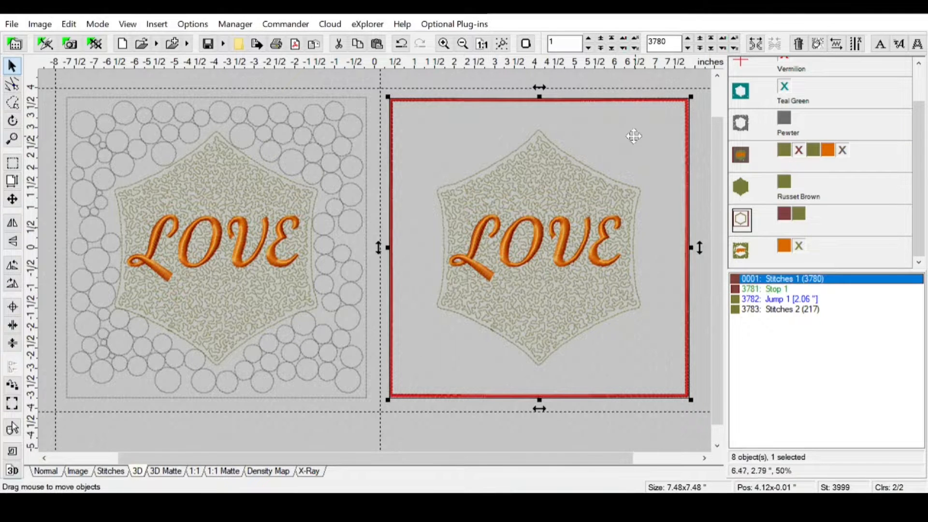
pyautogui.click(157, 24)
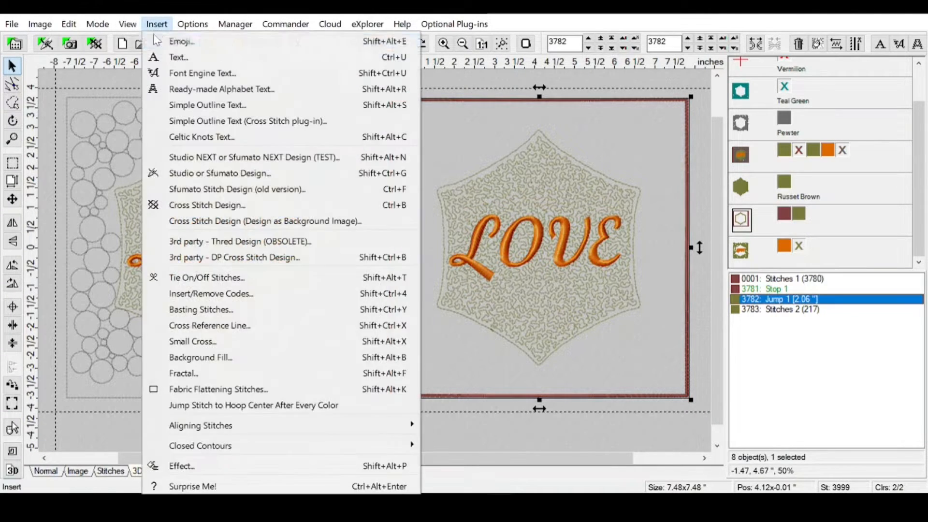
pyautogui.click(191, 465)
pyautogui.click(472, 425)
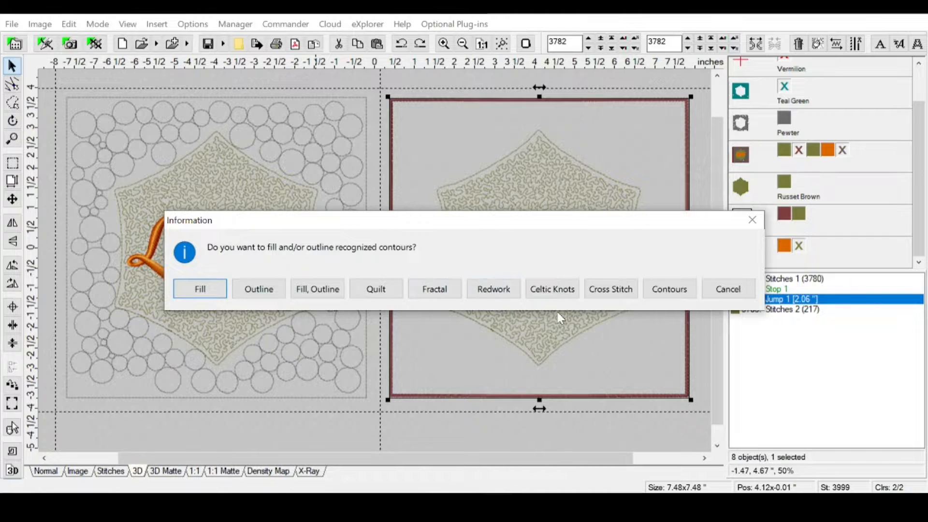
pyautogui.click(424, 291)
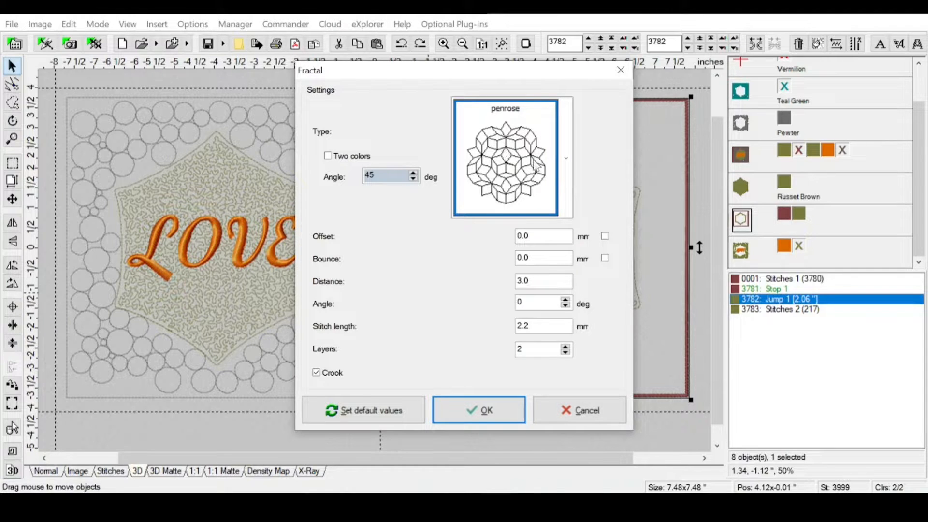
# - Browse the fractal types, choose penrose, set the distance to 6.0 and generate the fill
pyautogui.click(561, 176)
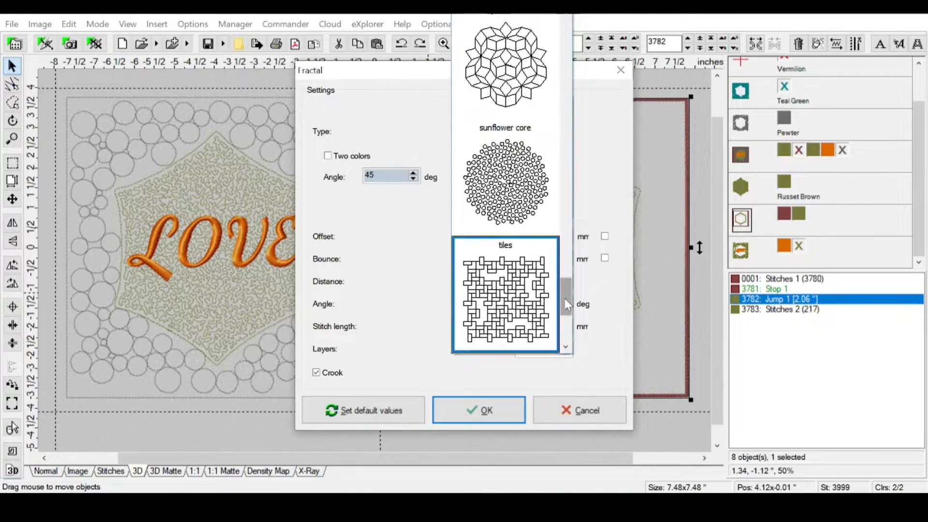
pyautogui.moveTo(563, 294); pyautogui.dragTo(585, 263)
pyautogui.click(639, 170)
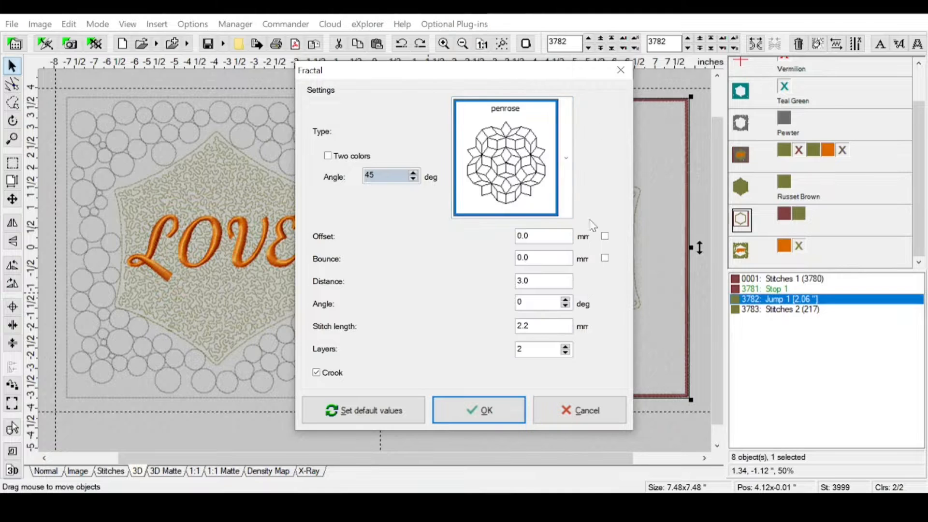
pyautogui.click(566, 156)
pyautogui.scroll(2, 567, 135)
pyautogui.click(501, 296)
pyautogui.moveTo(538, 281); pyautogui.dragTo(476, 273)
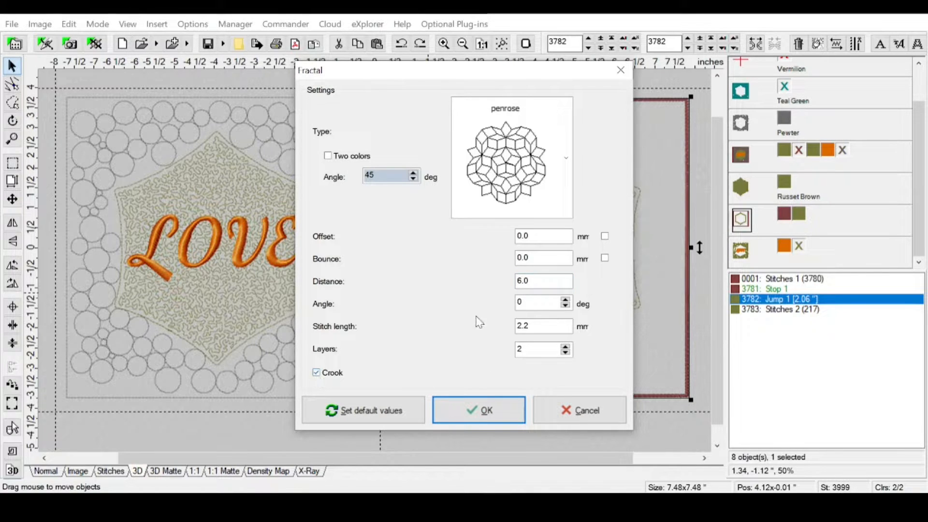
pyautogui.click(484, 416)
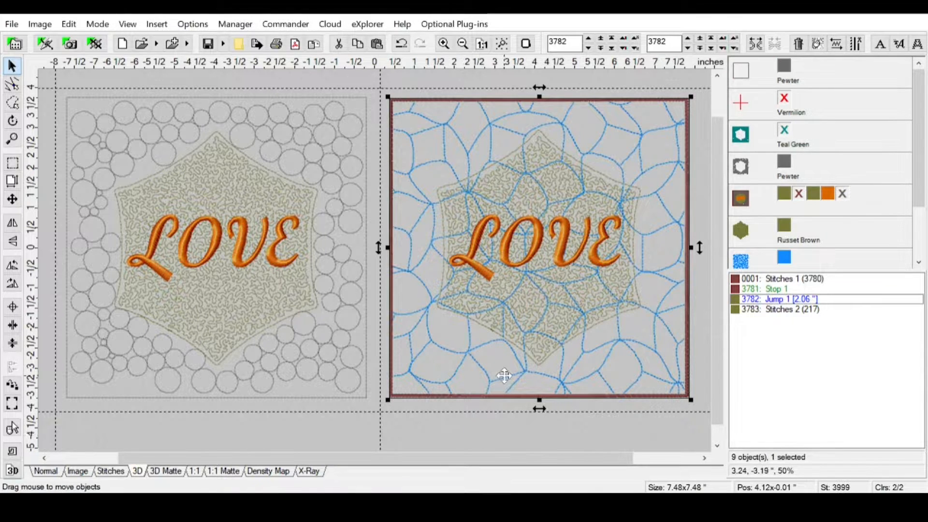
# - Delete the stitch item inside the hexagon from the second block's Sky Blue fractal fill, keeping only the surrounding background
pyautogui.click(745, 264)
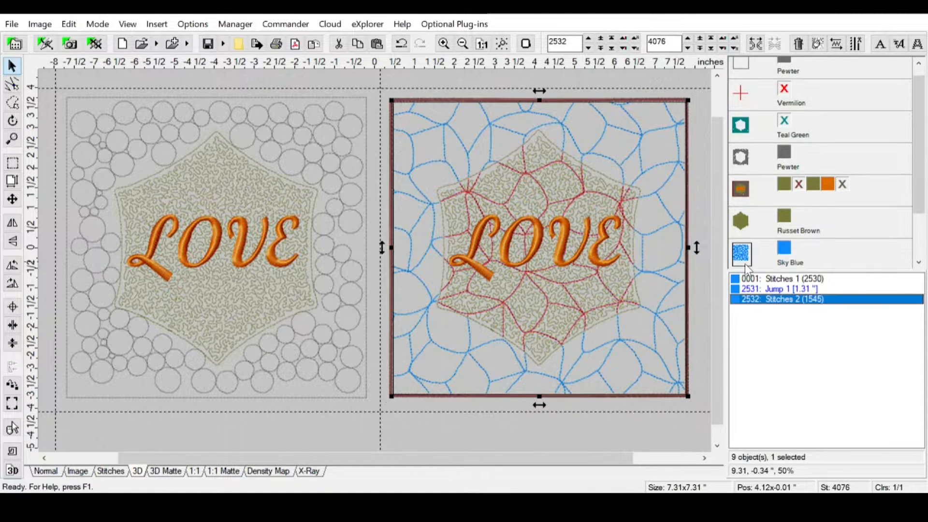
pyautogui.moveTo(920, 186); pyautogui.dragTo(917, 232)
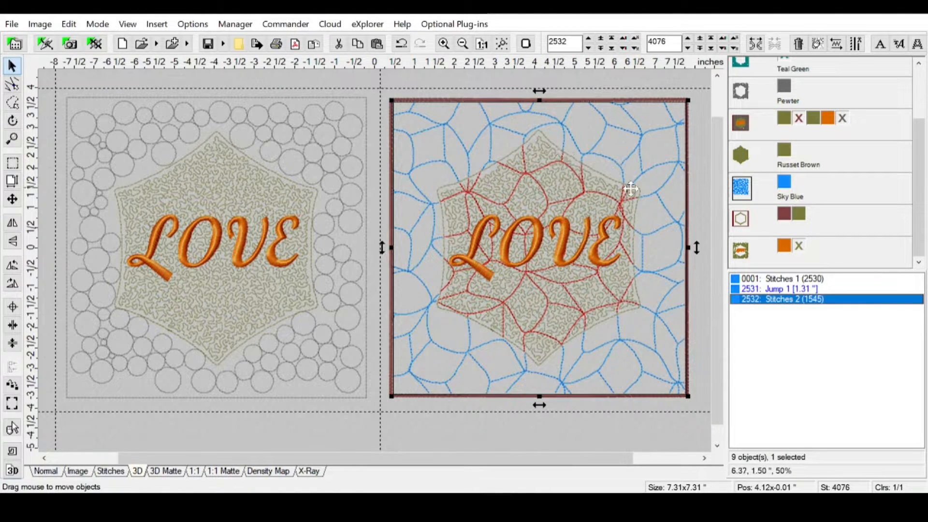
pyautogui.rightClick(778, 304)
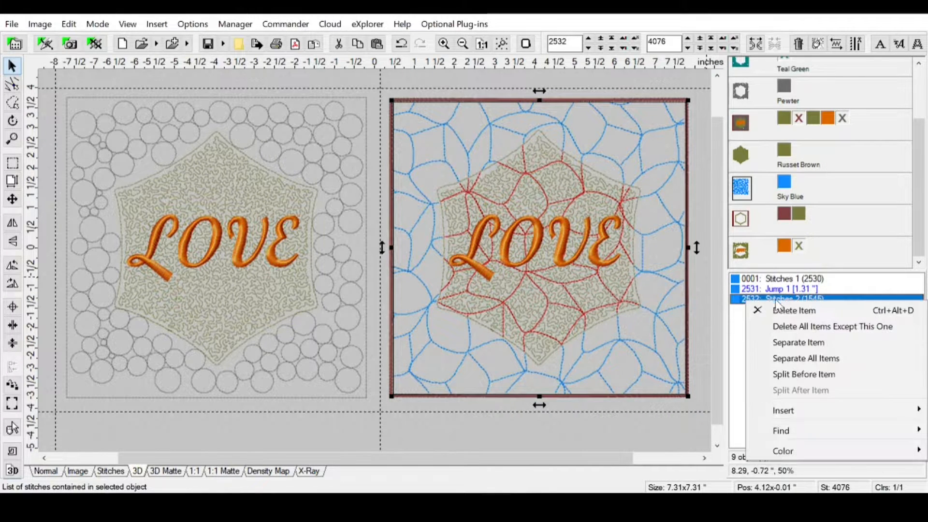
pyautogui.click(778, 311)
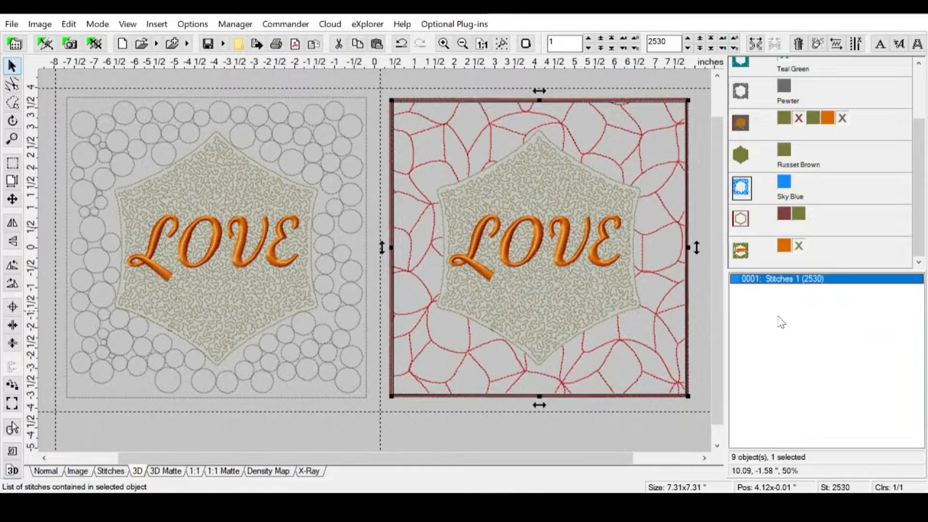
# - Hide the olive hexagon outline colour of the second block's border object
pyautogui.click(801, 216)
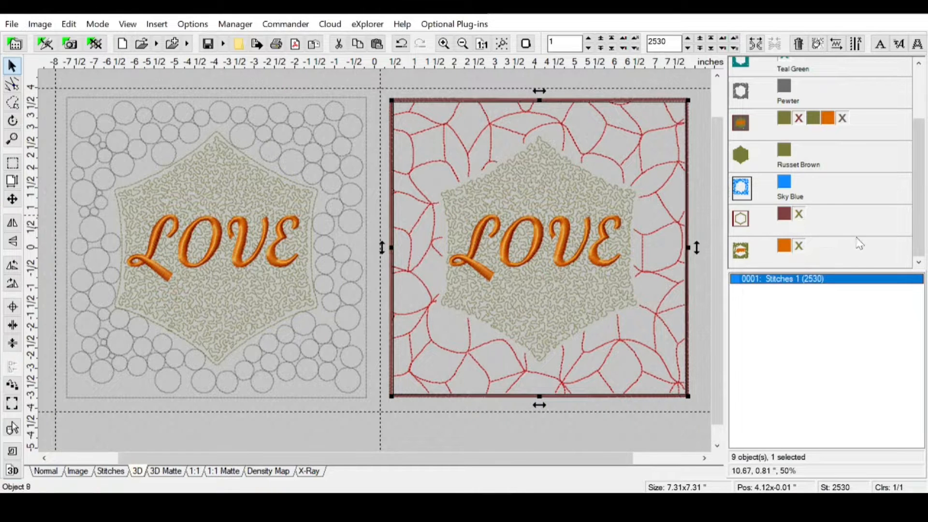
pyautogui.moveTo(850, 240)
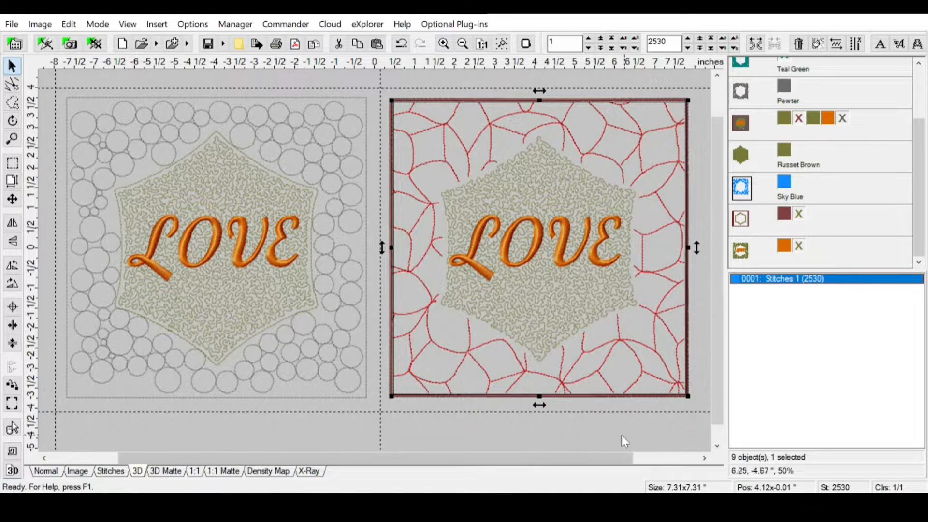
# - Recolour the Sky Blue fractal fill with the Russet Brown of the hexagon object above it, leaving nothing selected
pyautogui.click(597, 438)
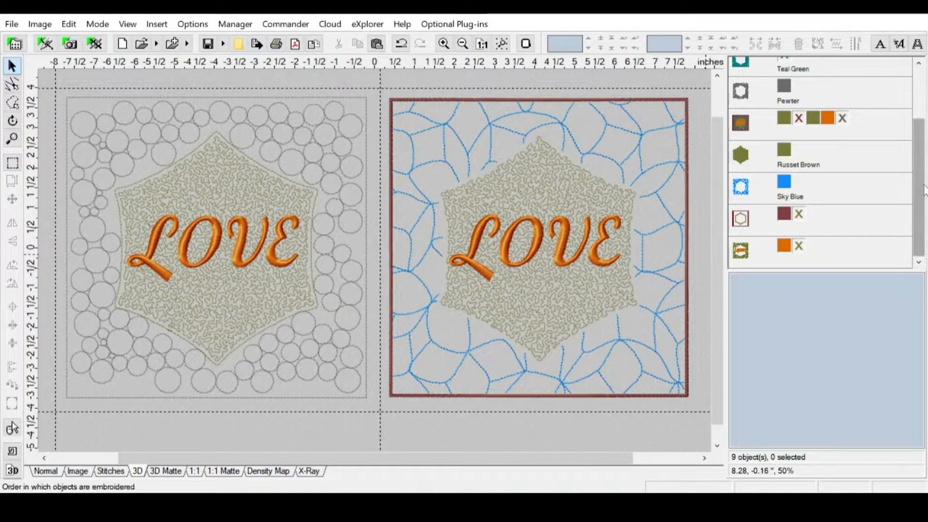
pyautogui.moveTo(783, 151); pyautogui.dragTo(788, 188)
pyautogui.click(824, 212)
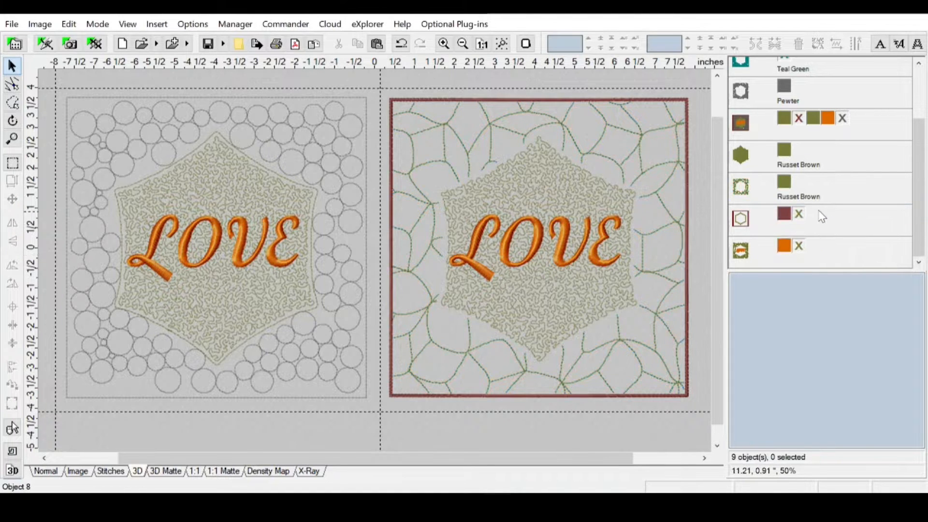